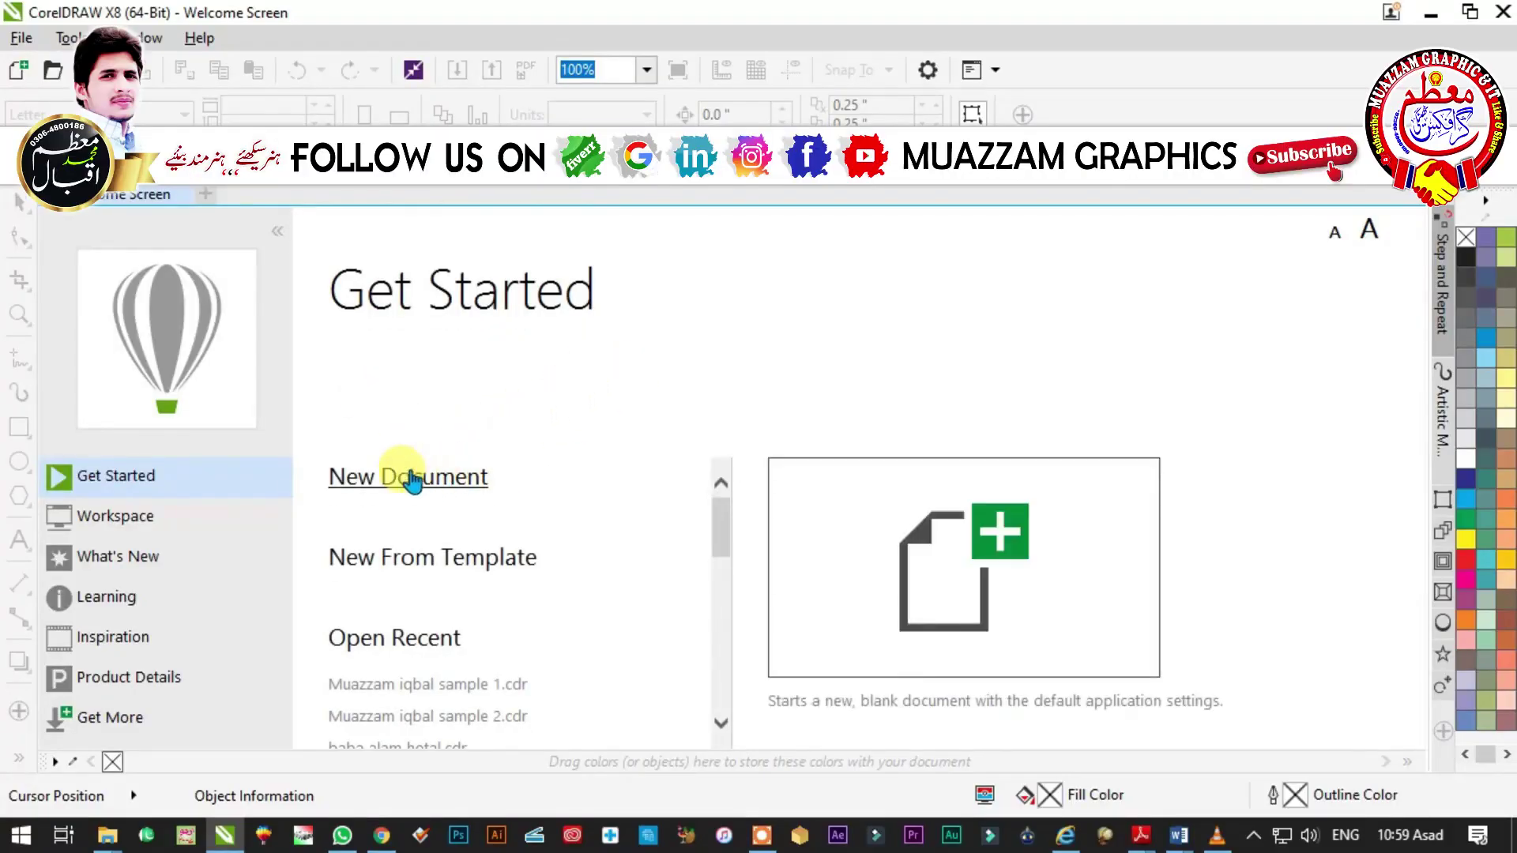
- Create a new blank Letter-size document, Untitled-1
left_click(21, 38)
left_click(173, 62)
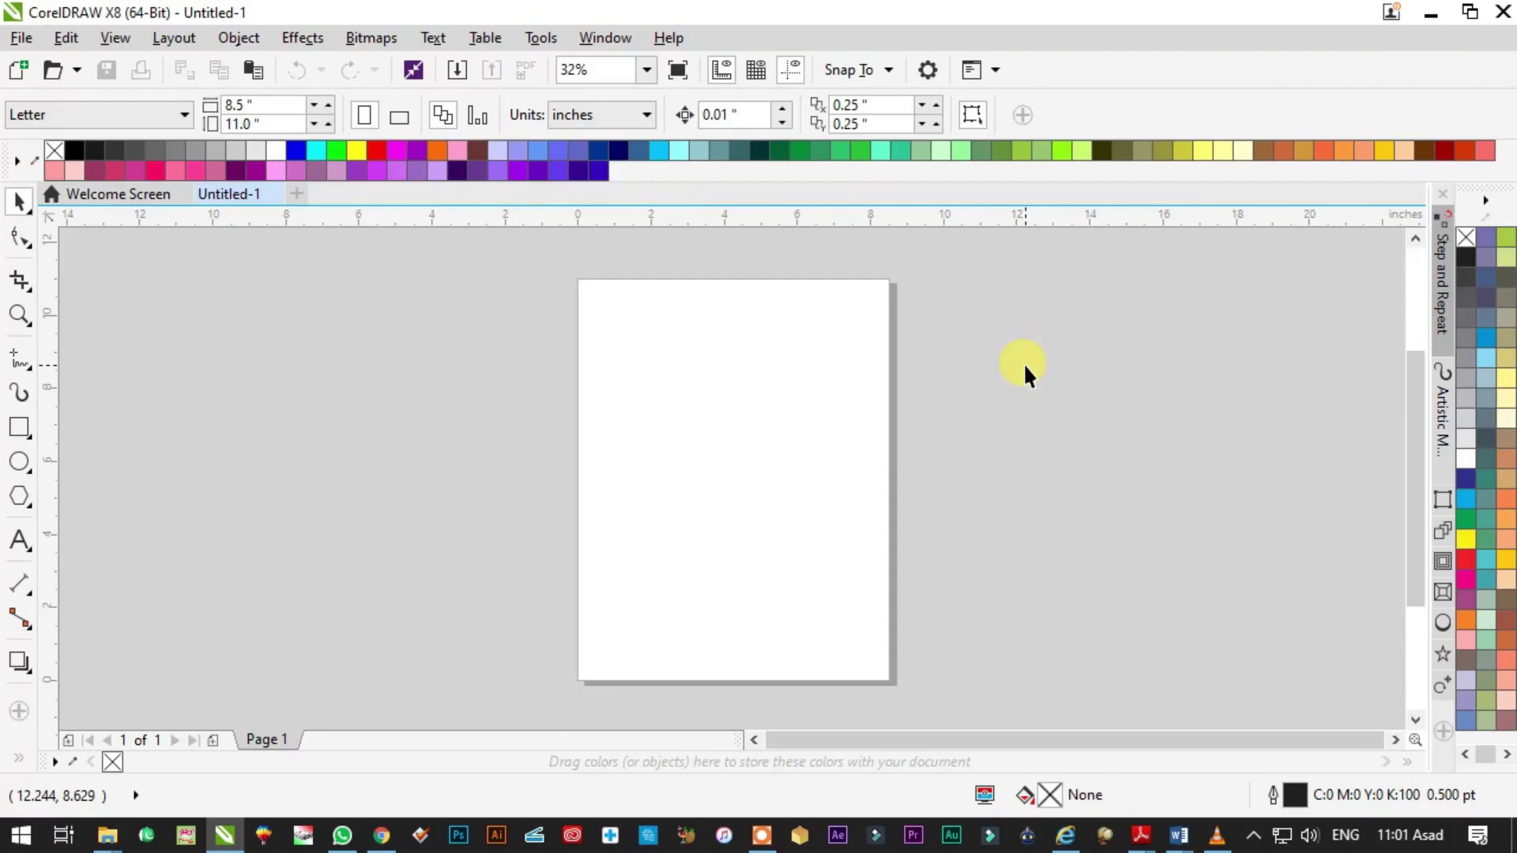
- Change the workspace desktop colour to a warmer light grey (#CCCACA) in Workspace > Appearance
double_click(581, 281)
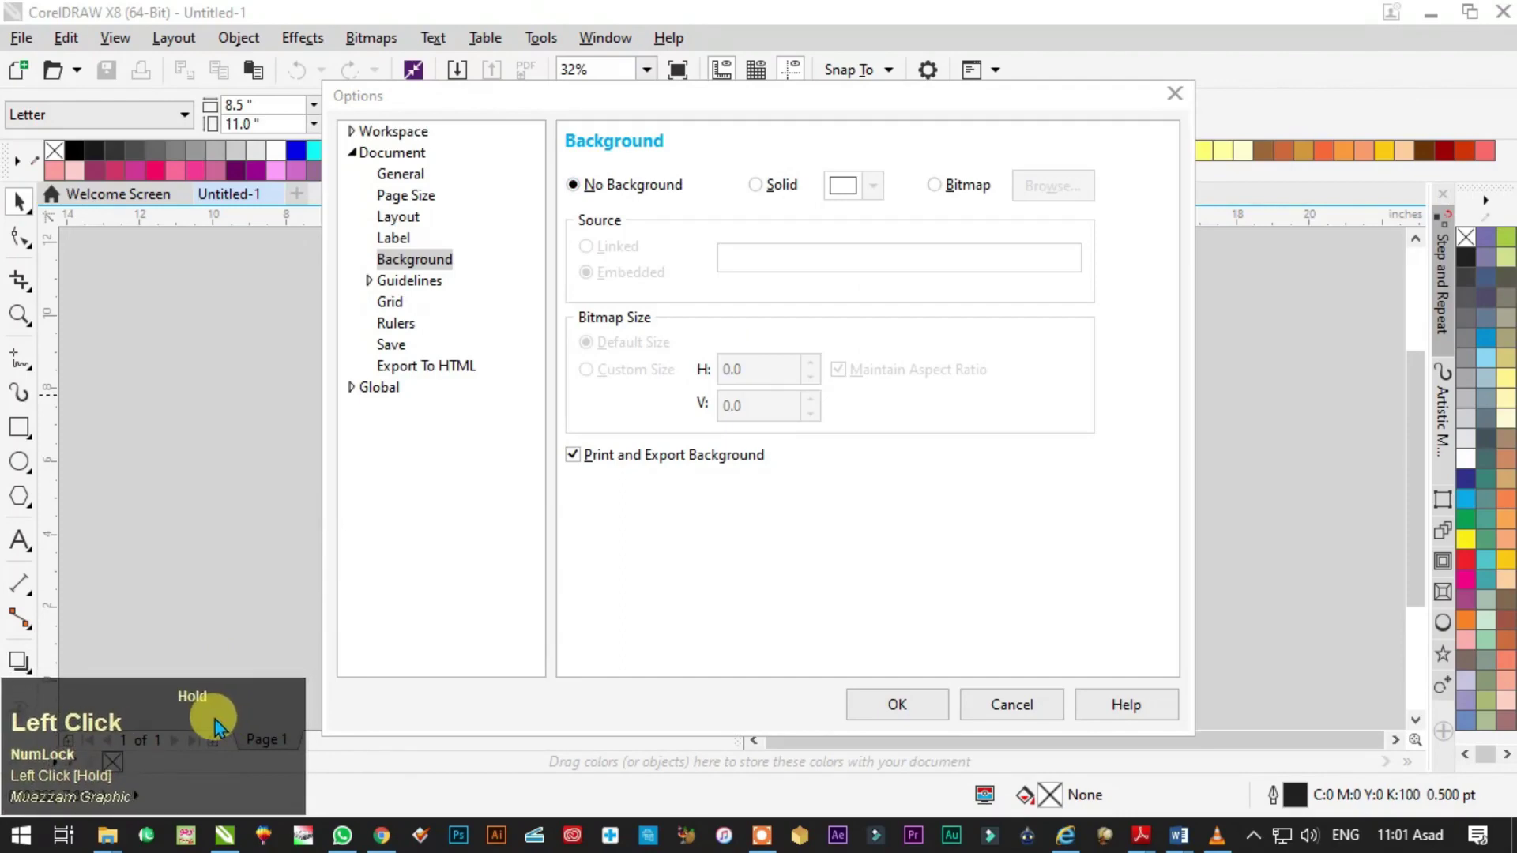
left_click(352, 153)
left_click(353, 133)
left_click(414, 154)
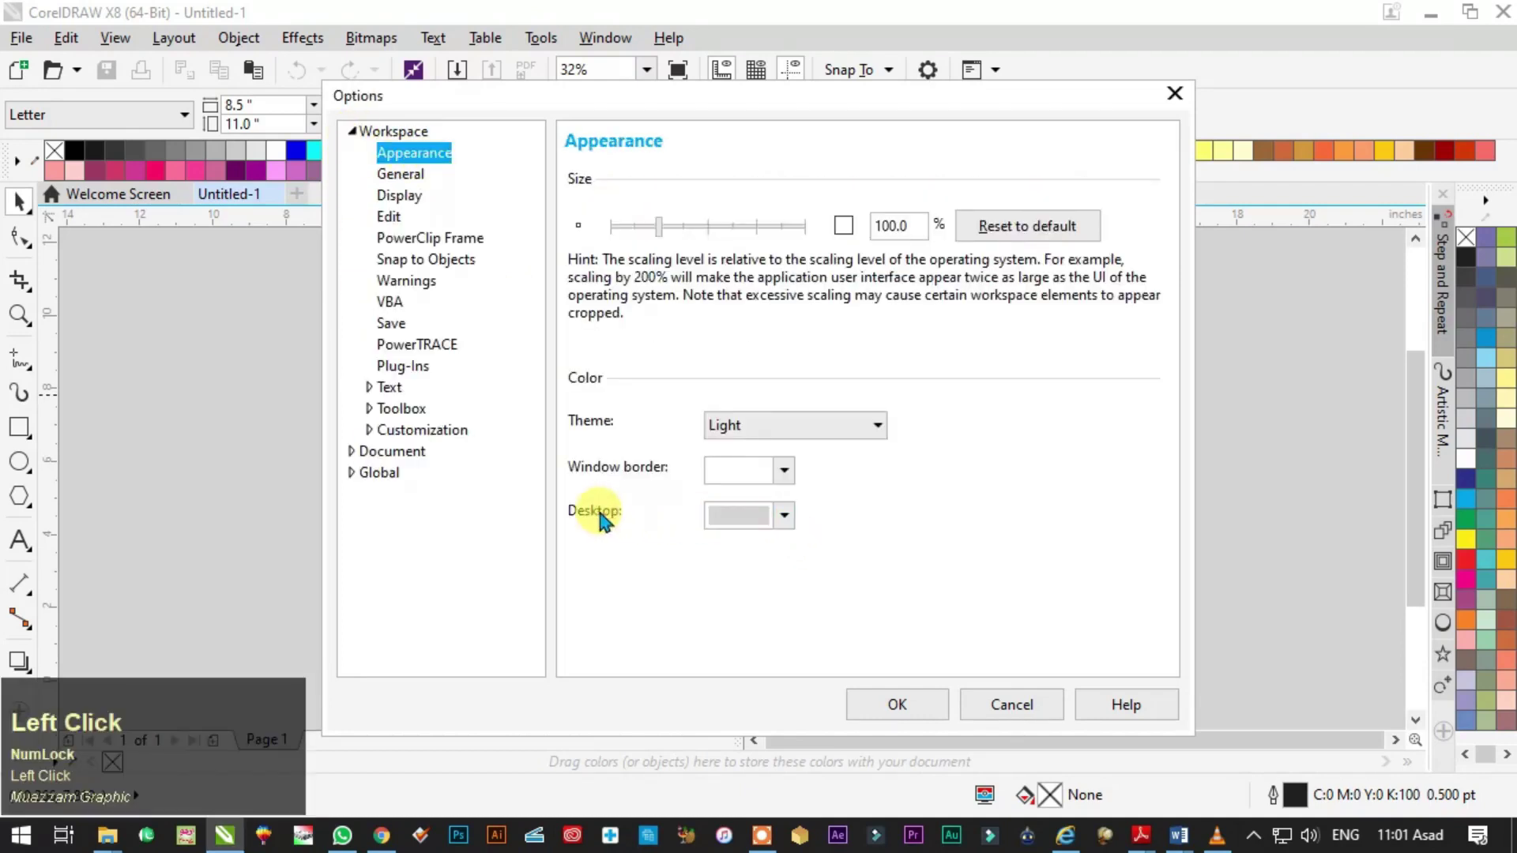
left_click(784, 515)
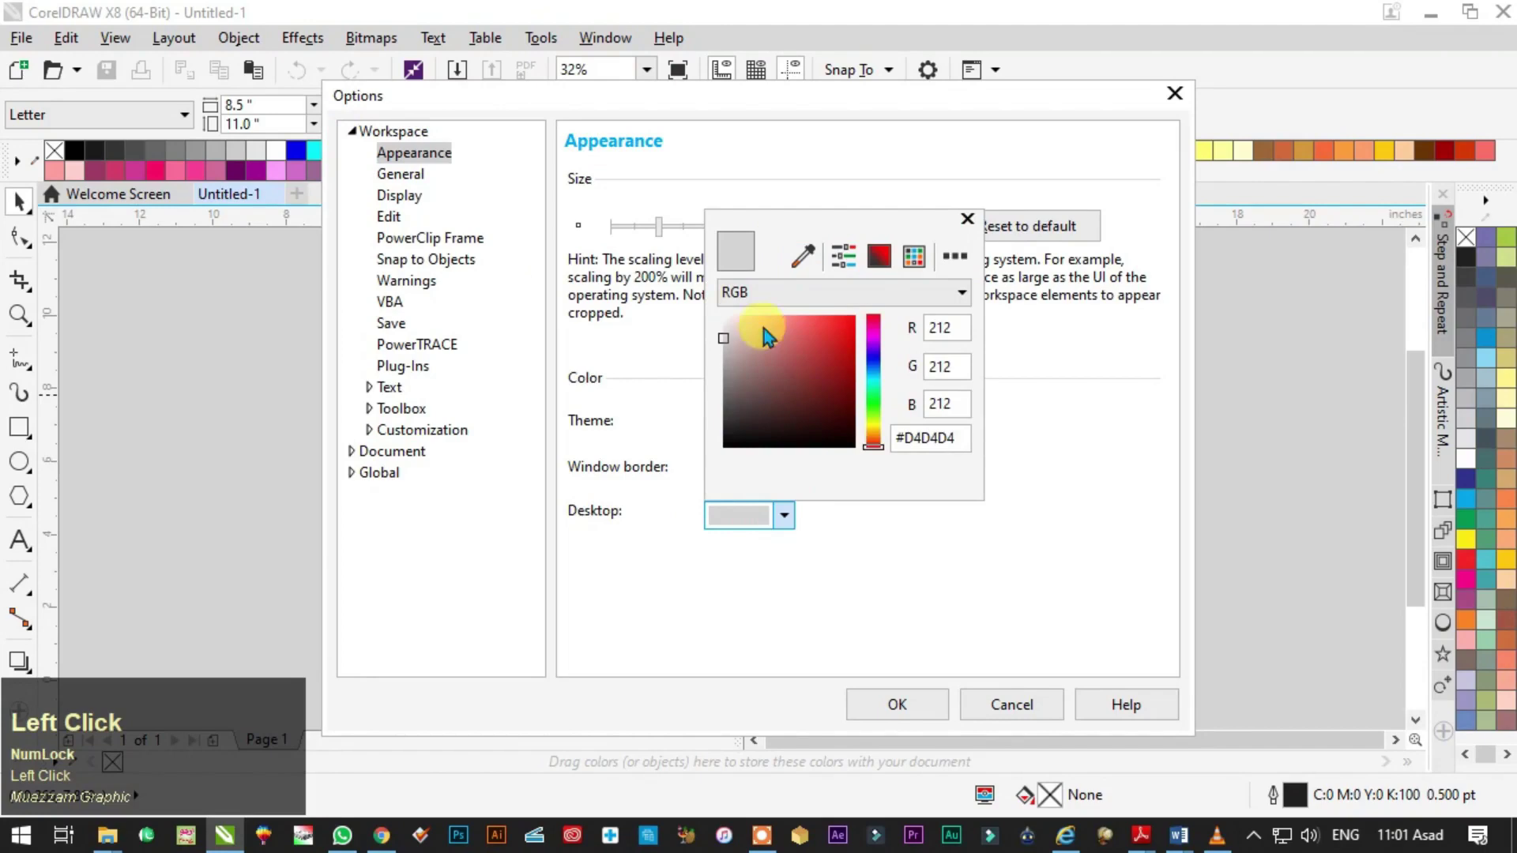
left_click_drag(746, 400, 724, 341)
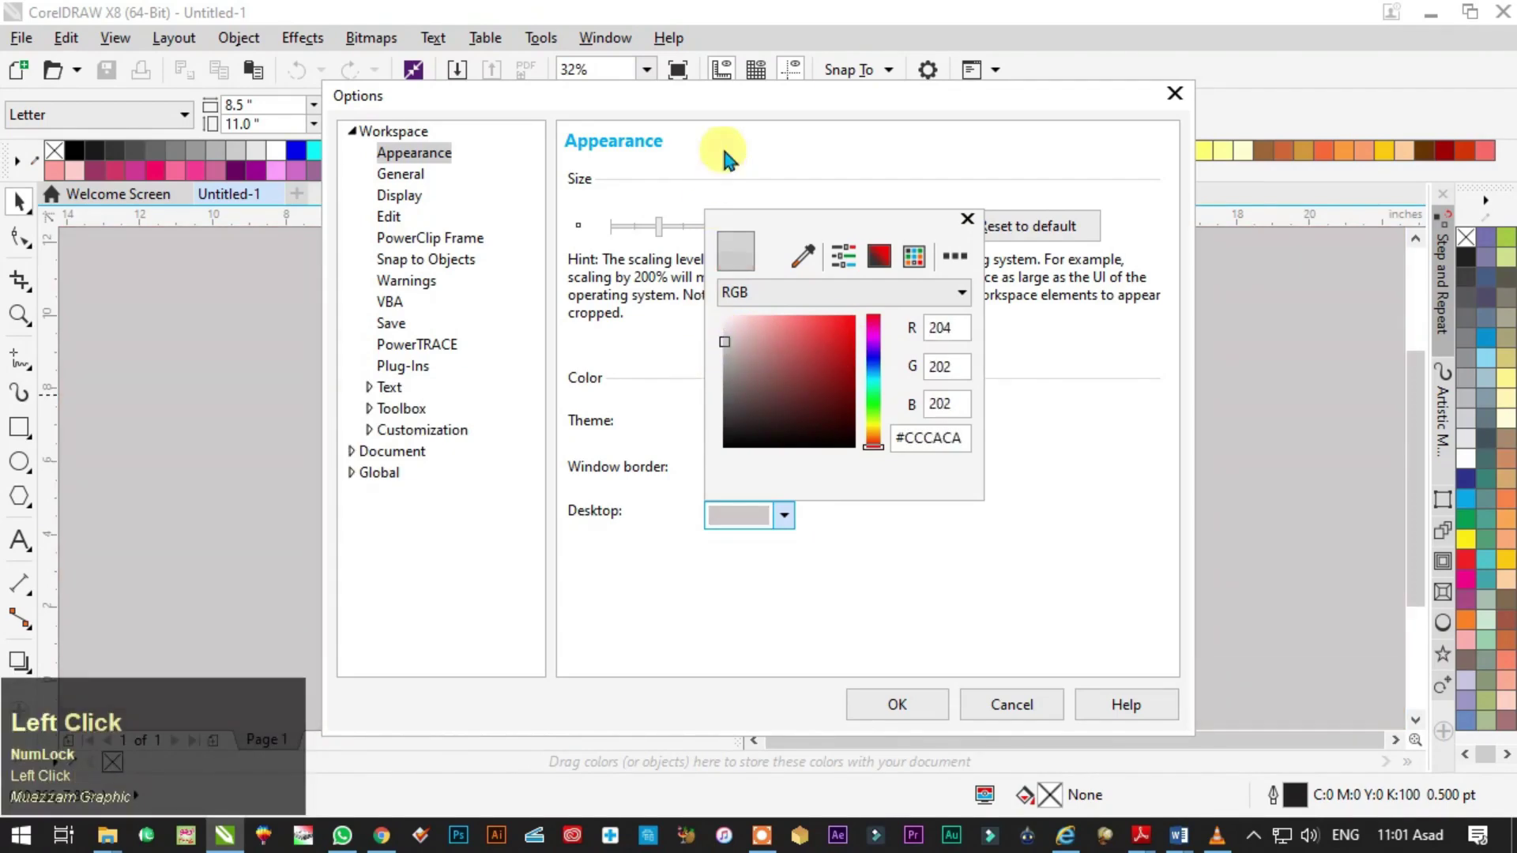
left_click(901, 706)
left_click(901, 705)
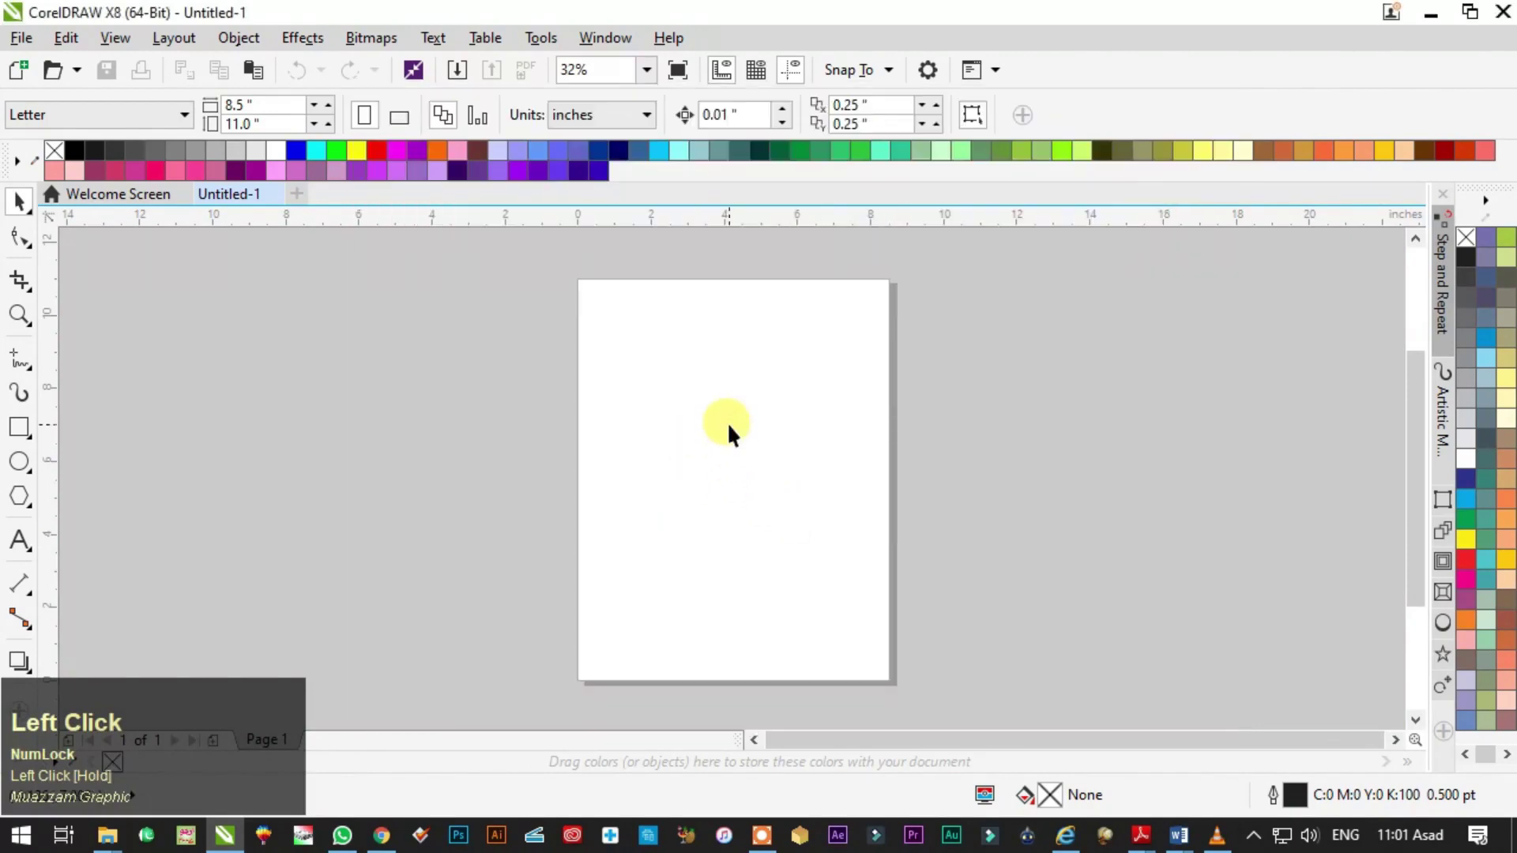
- Make the page A4 (8.268 × 11.693) and switch measurement units to inches
left_click(64, 117)
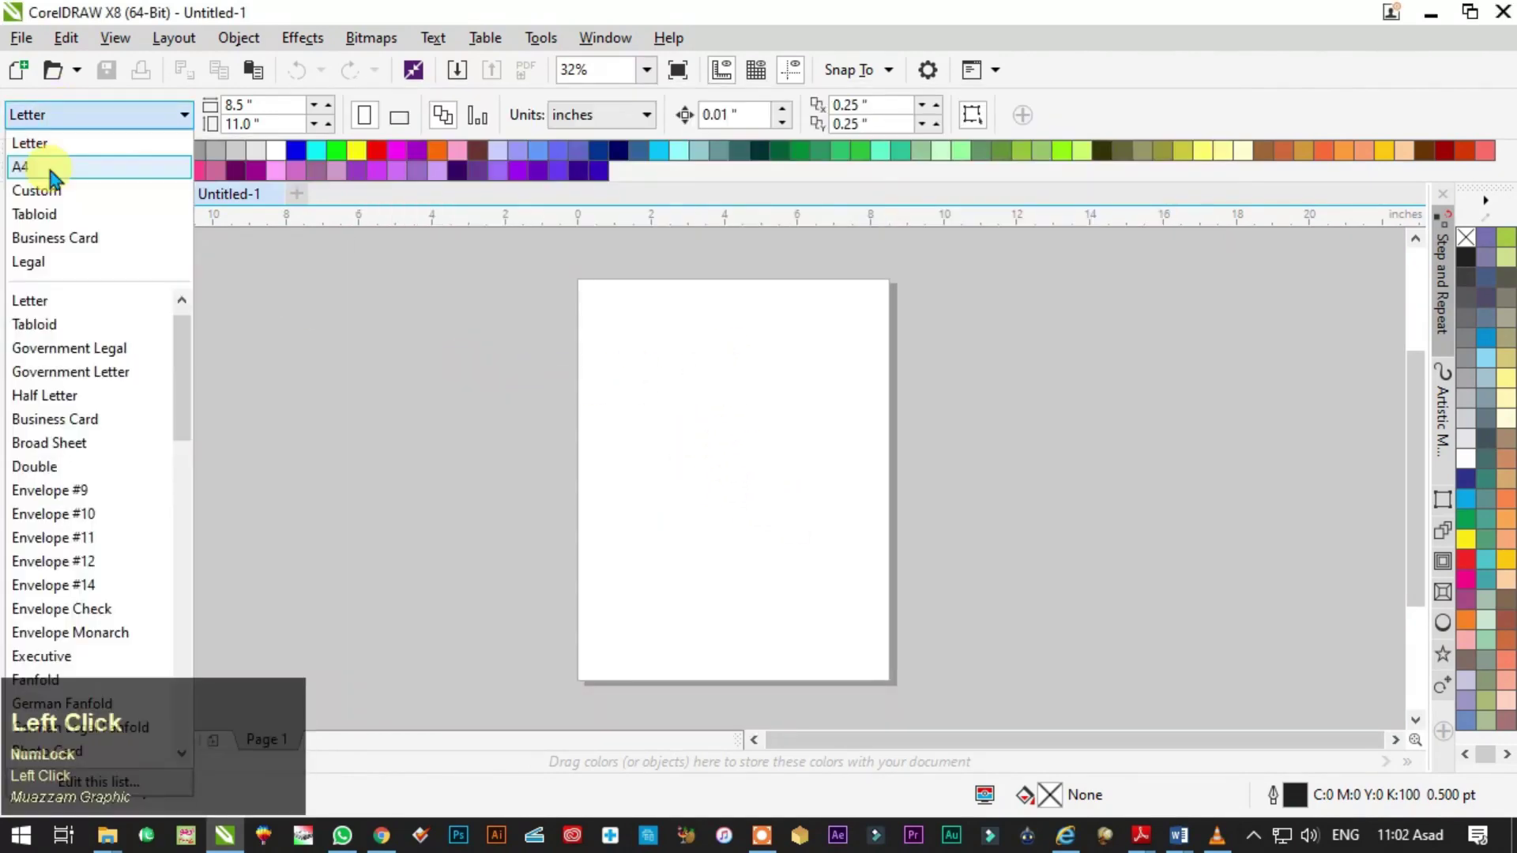
left_click(46, 163)
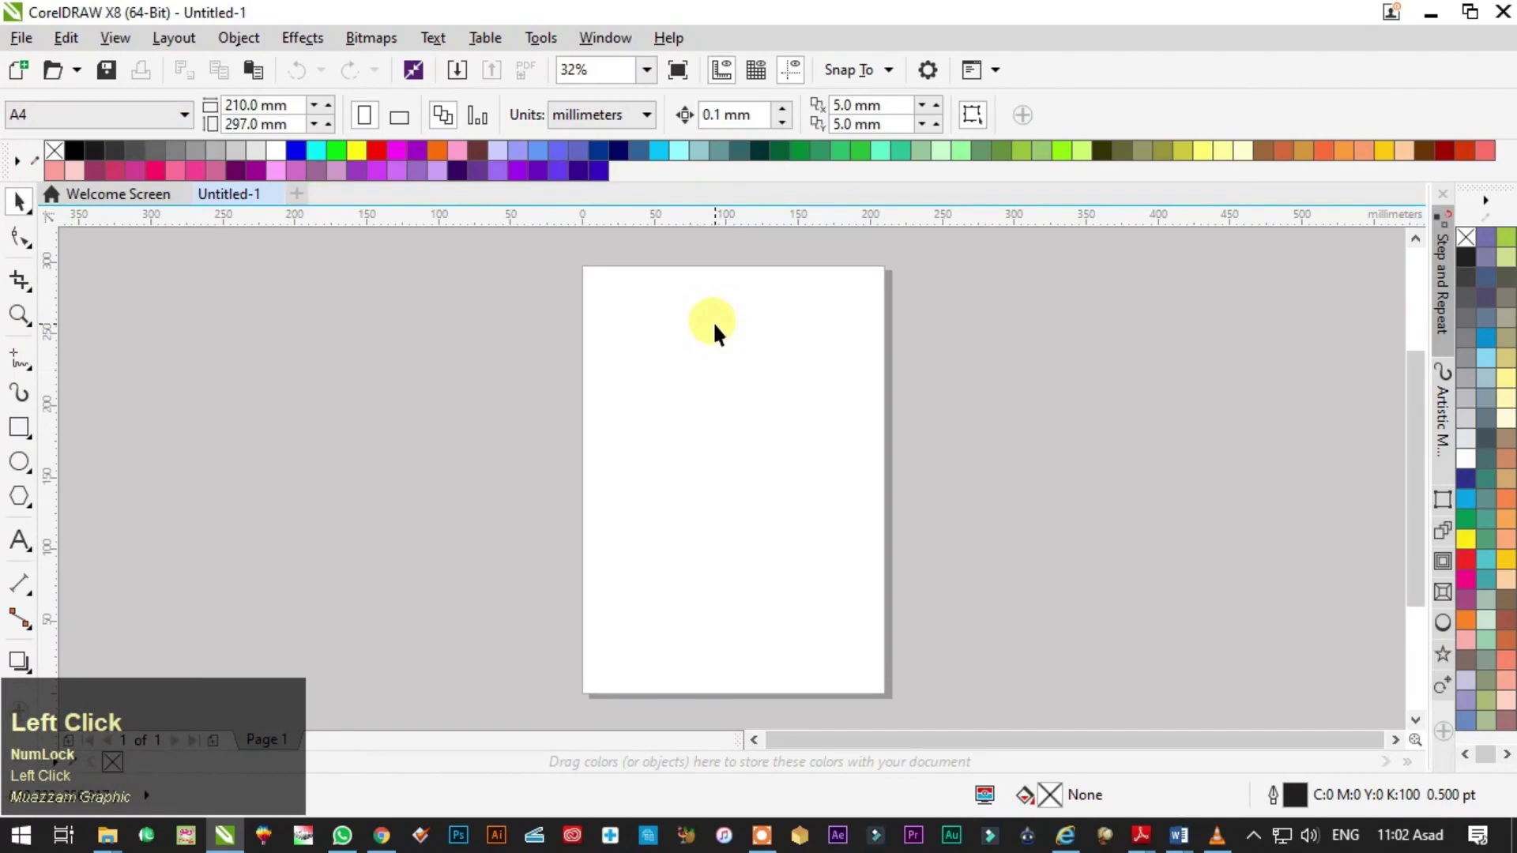
left_click(619, 311)
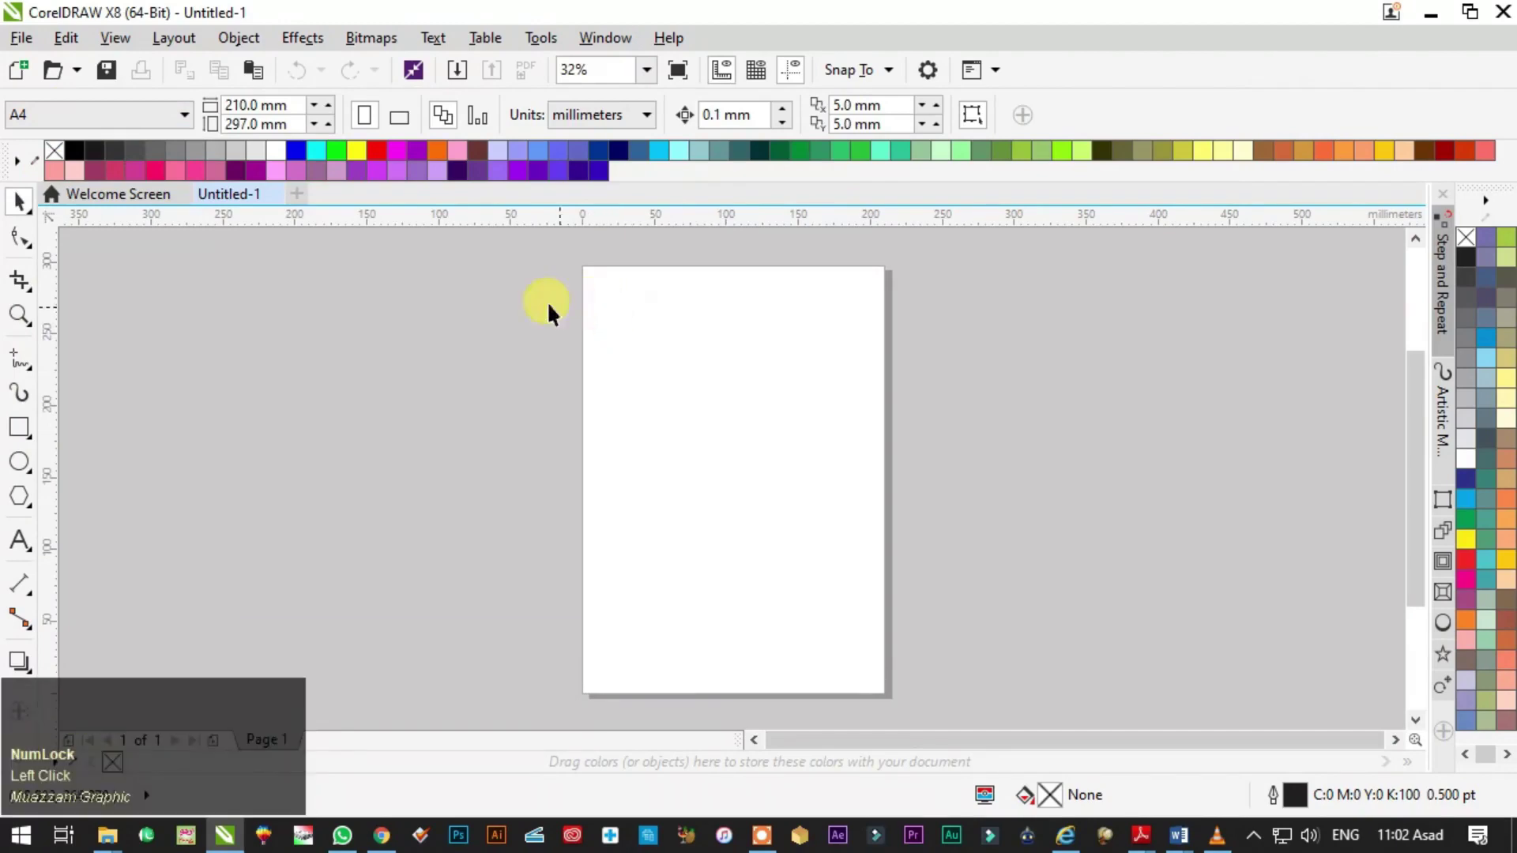
left_click(46, 114)
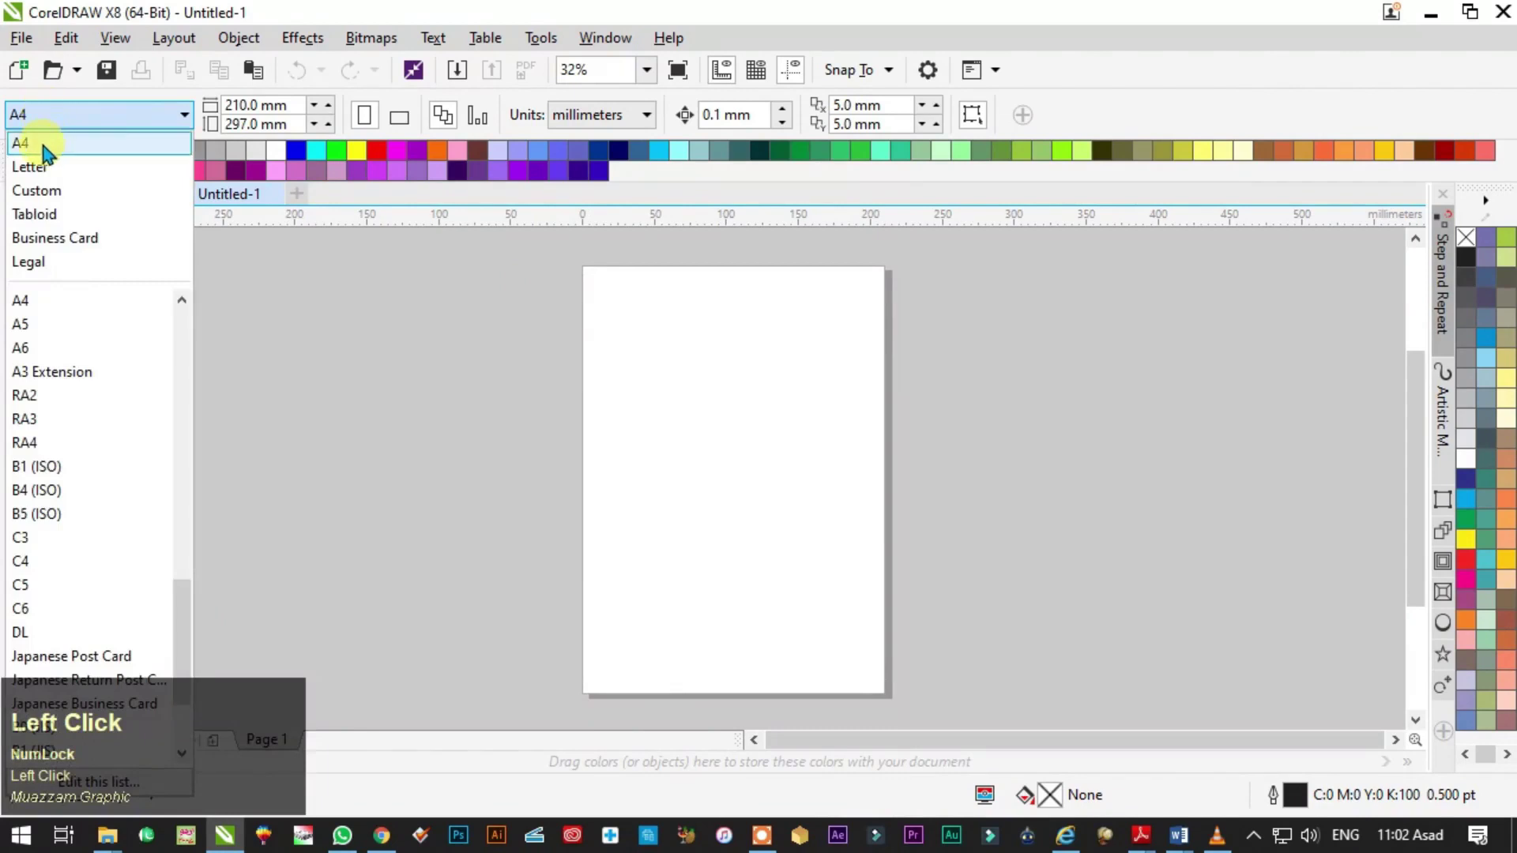
left_click(43, 146)
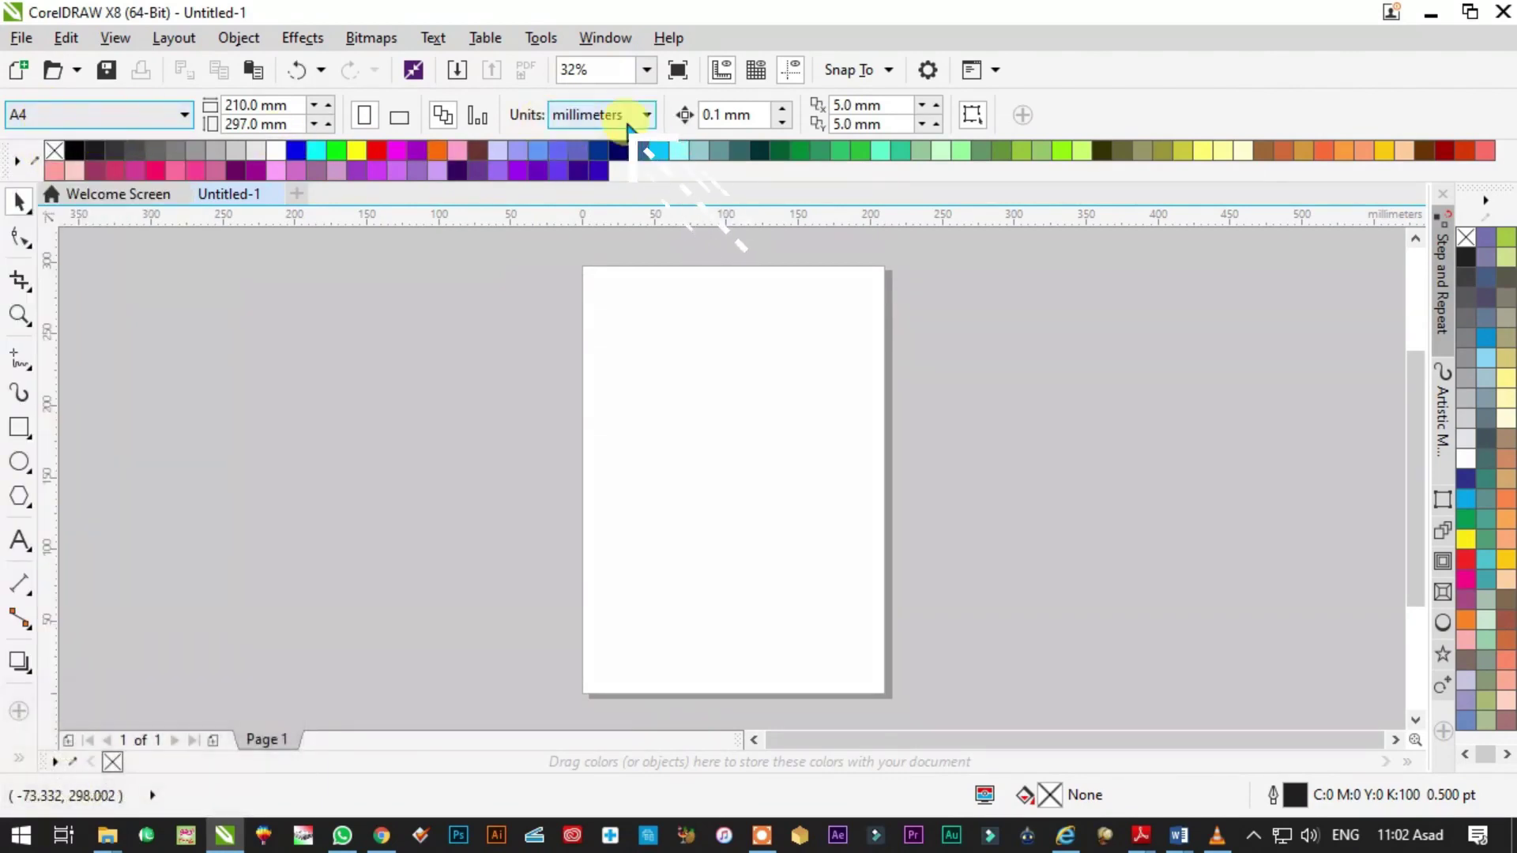
left_click(605, 115)
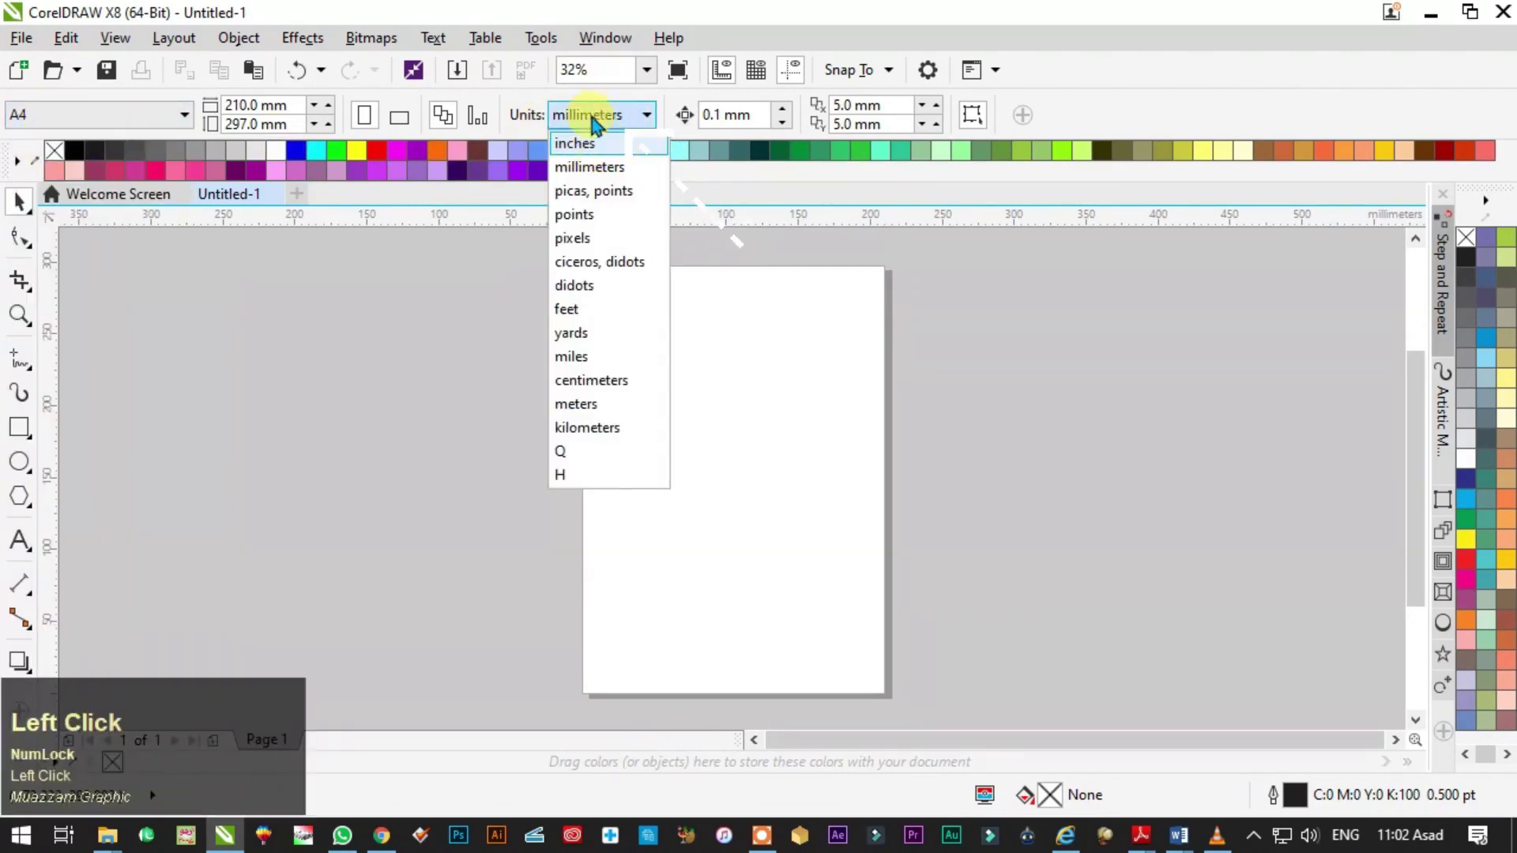
left_click(595, 147)
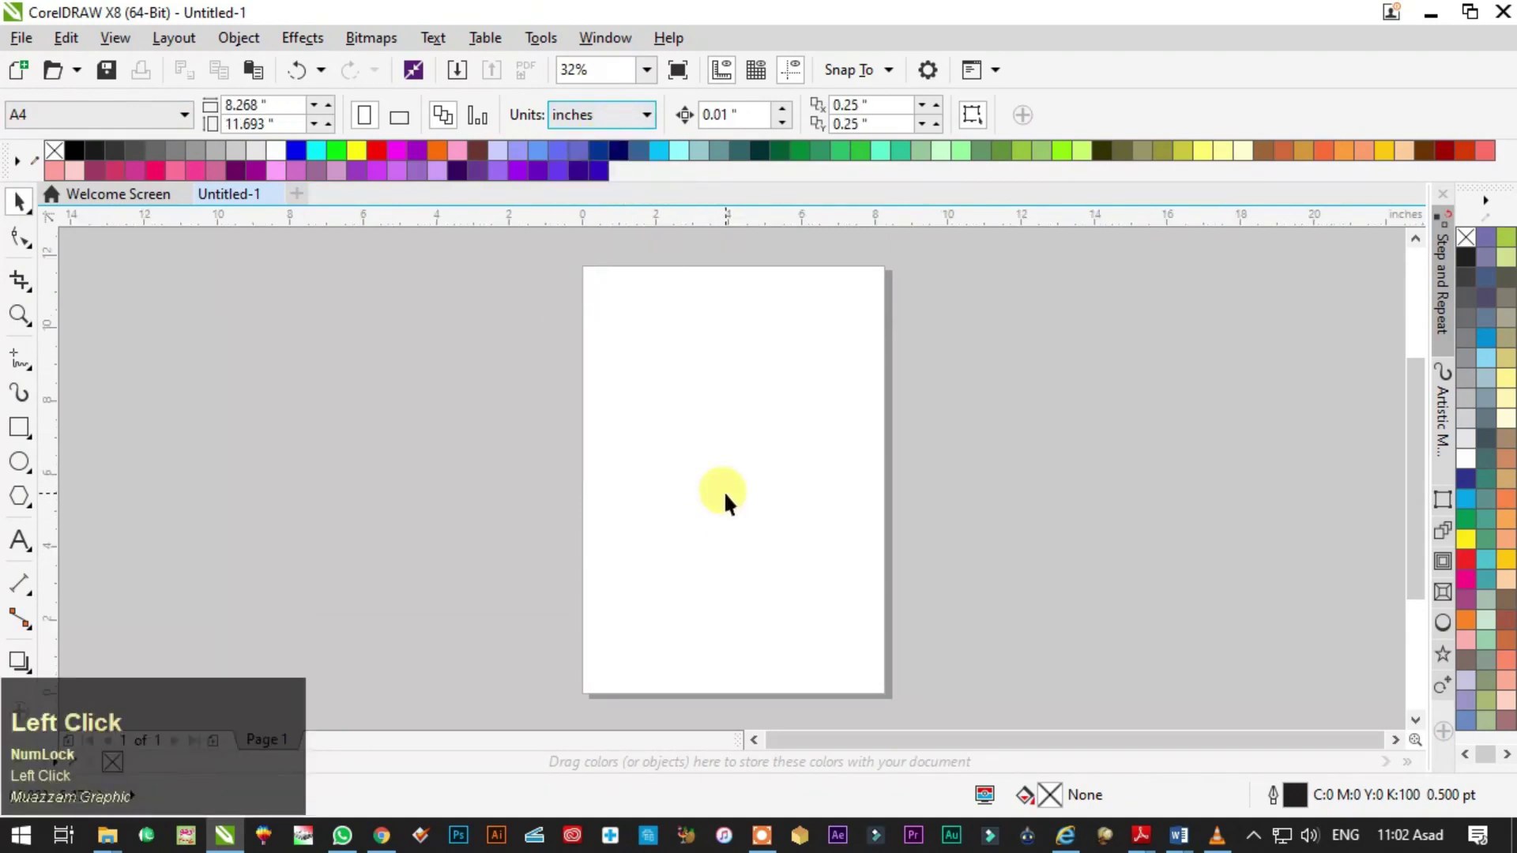
- Draw a page-sized 8.268 × 11.693-inch rectangle and set its fill to none
left_click(20, 431)
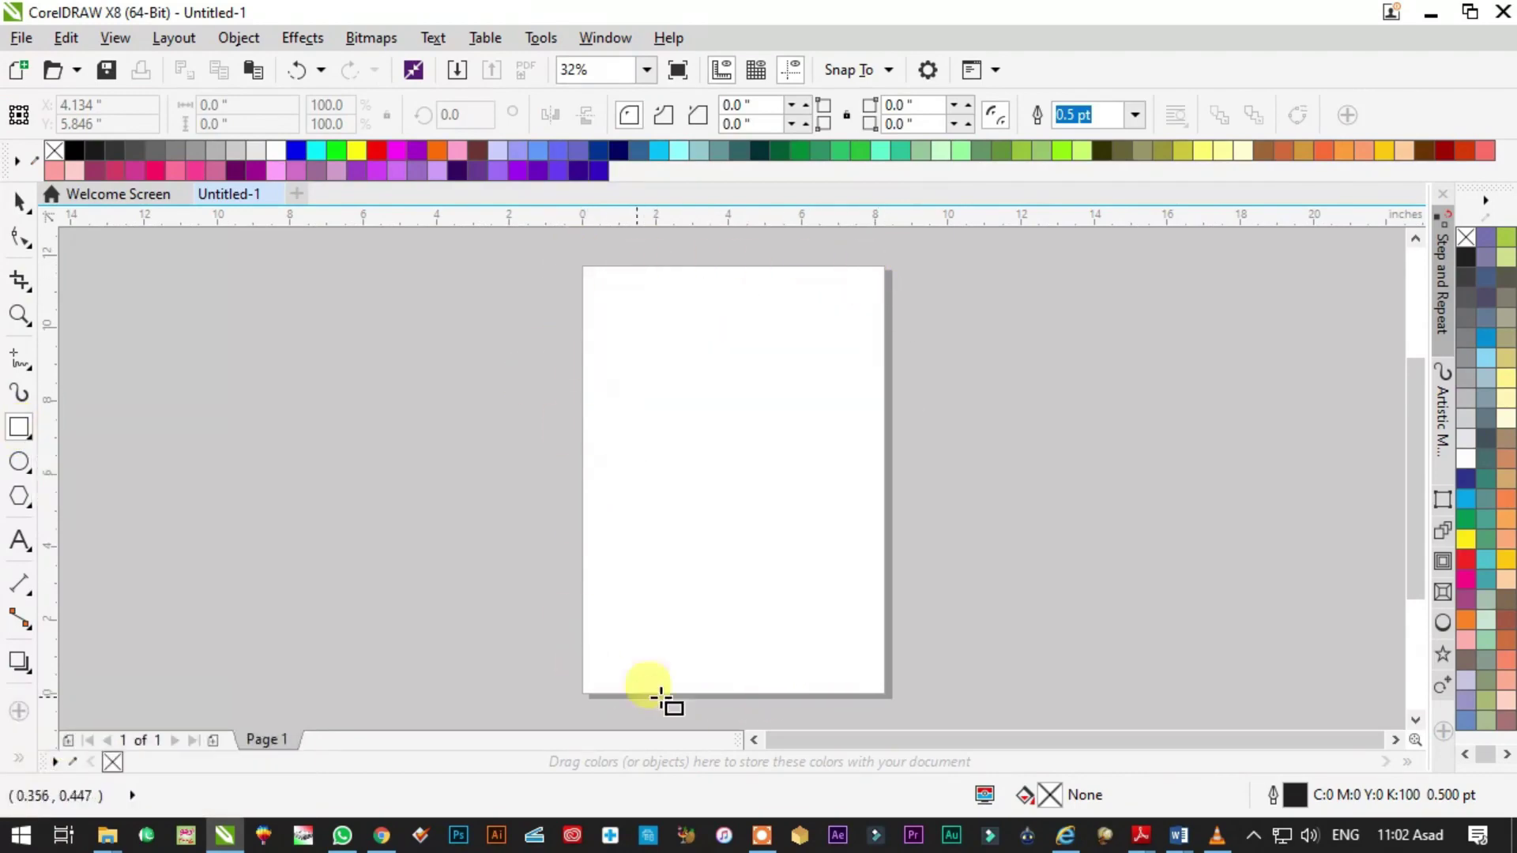
double_click(20, 431)
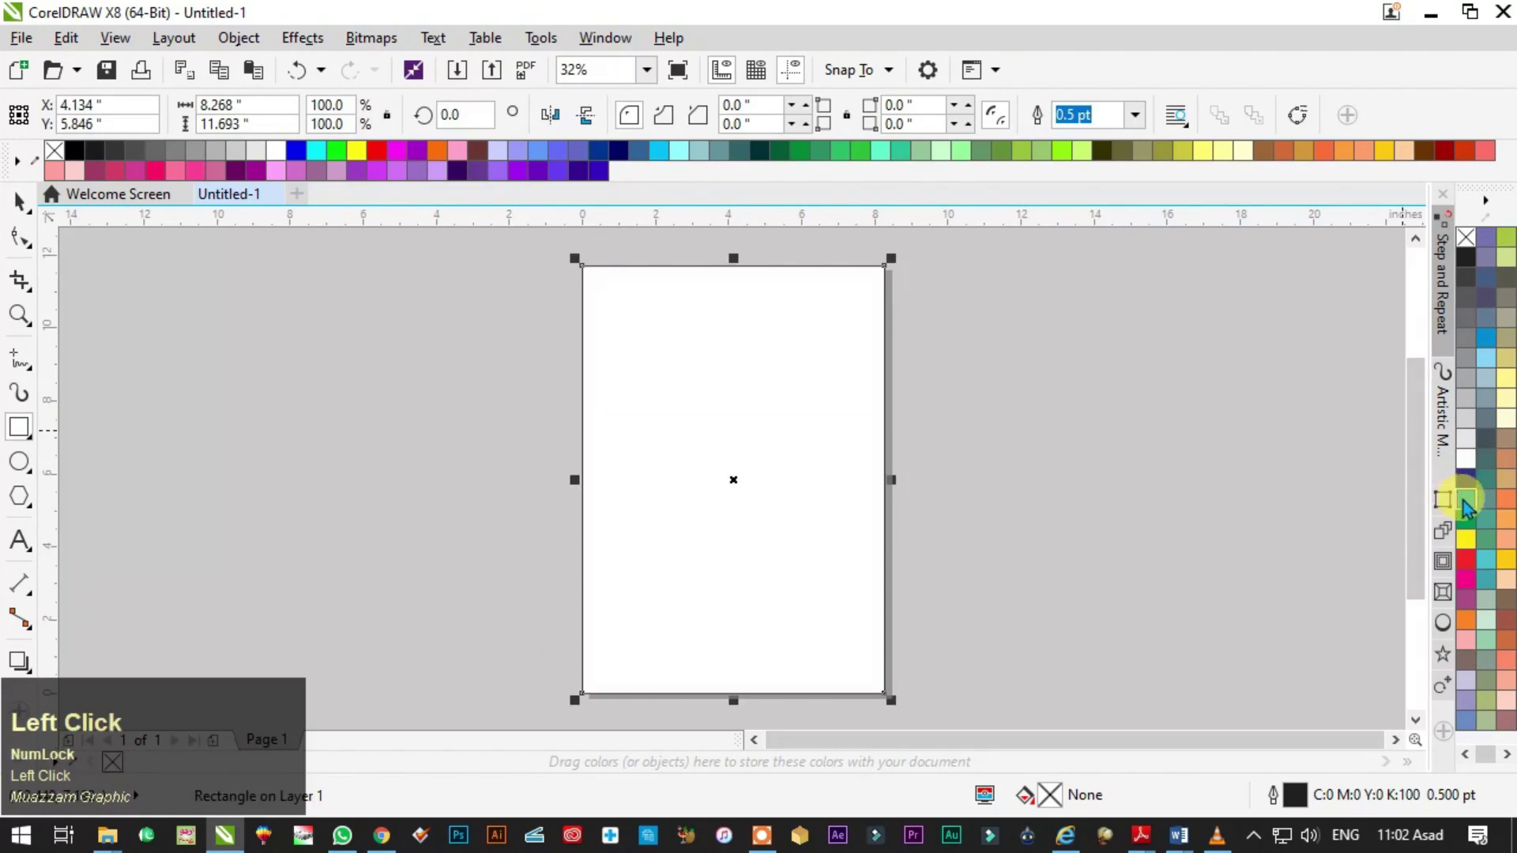
left_click(1465, 499)
left_click(1466, 239)
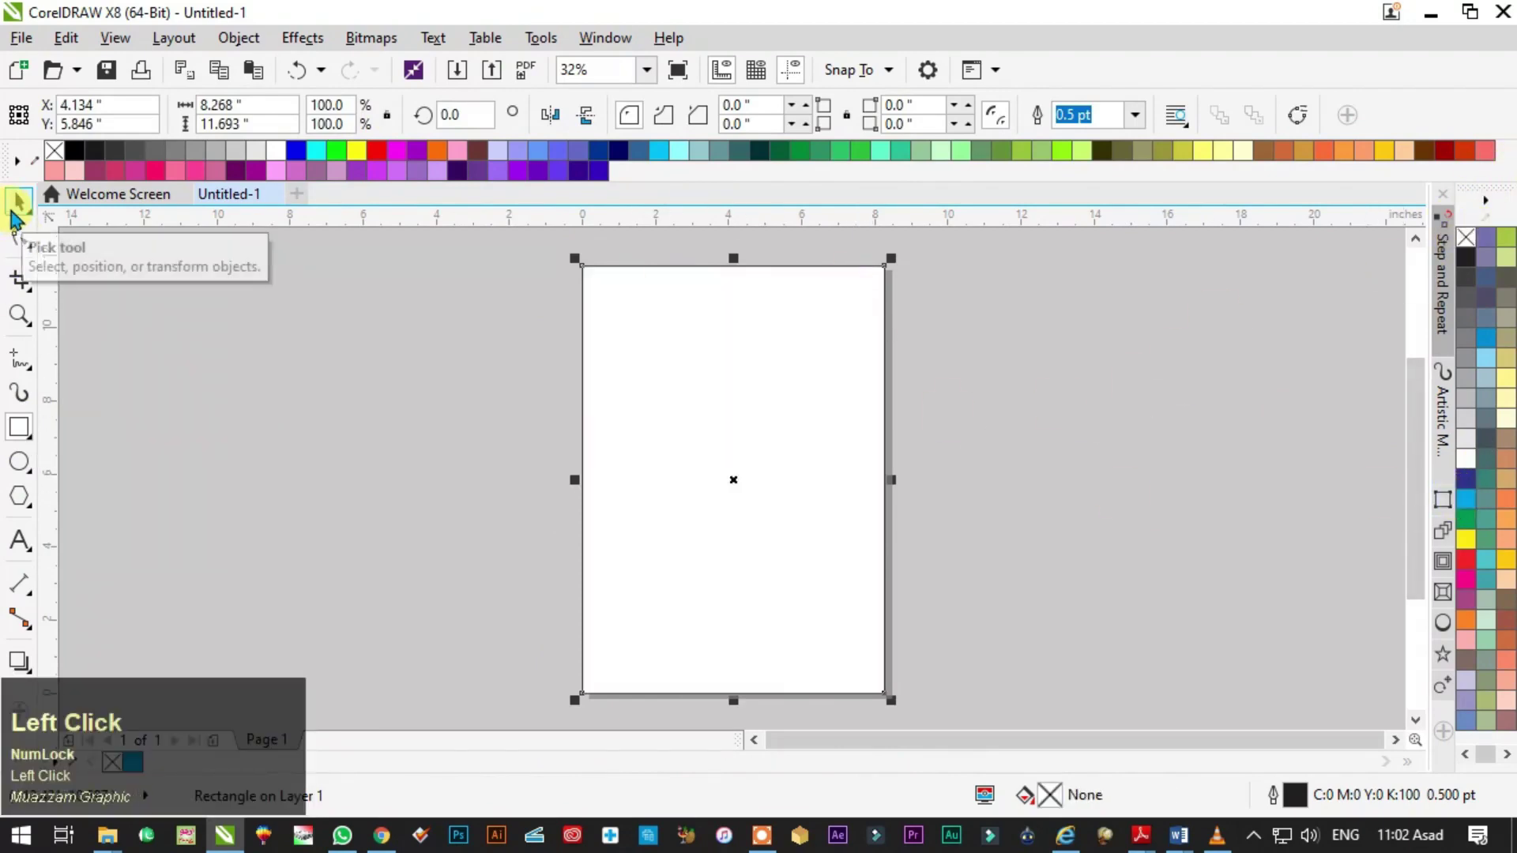
left_click(16, 207)
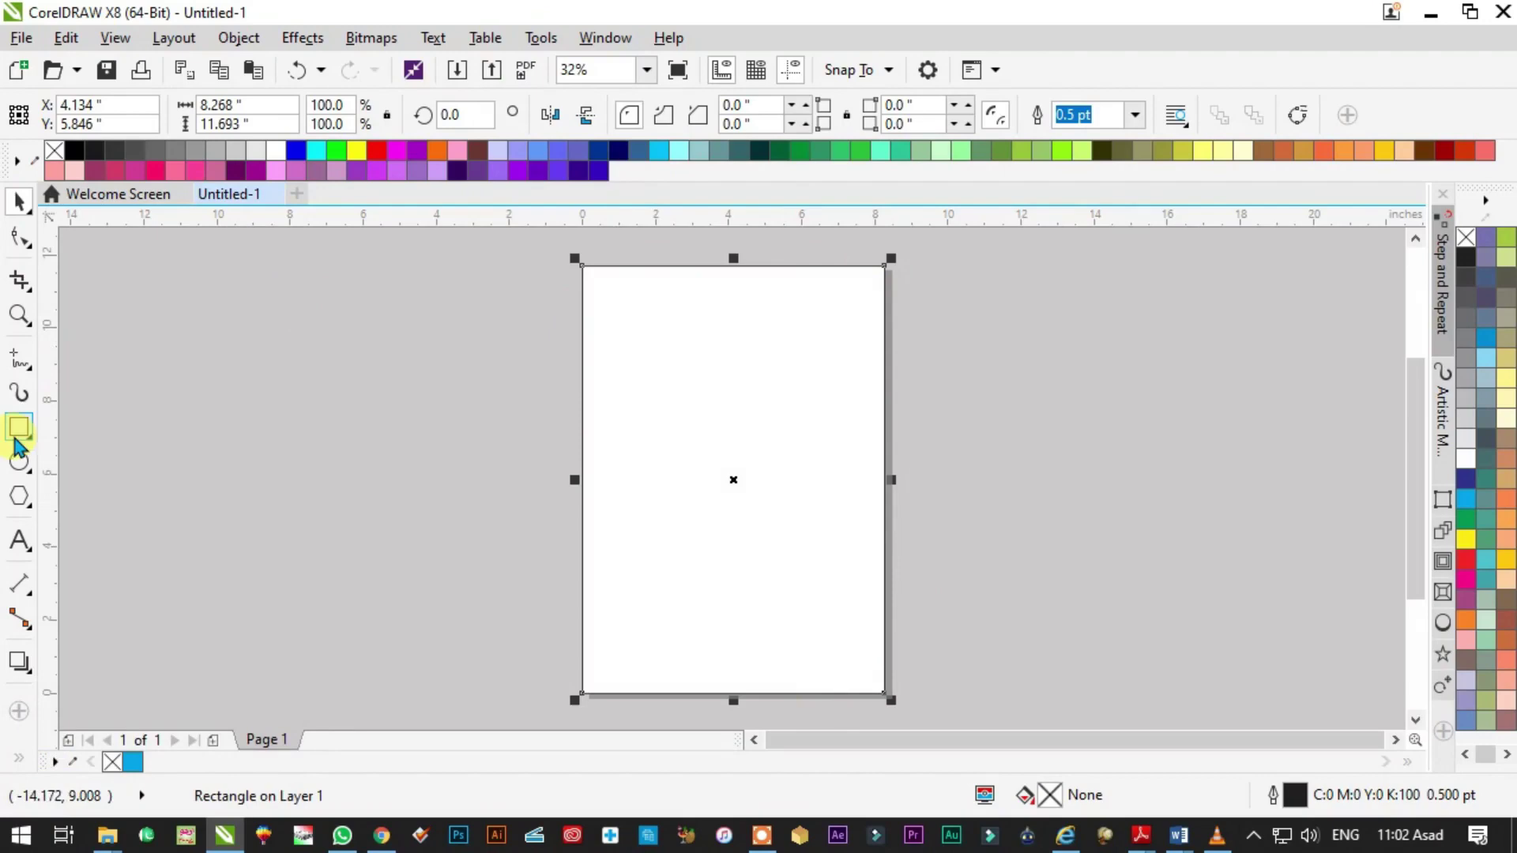
left_click(17, 664)
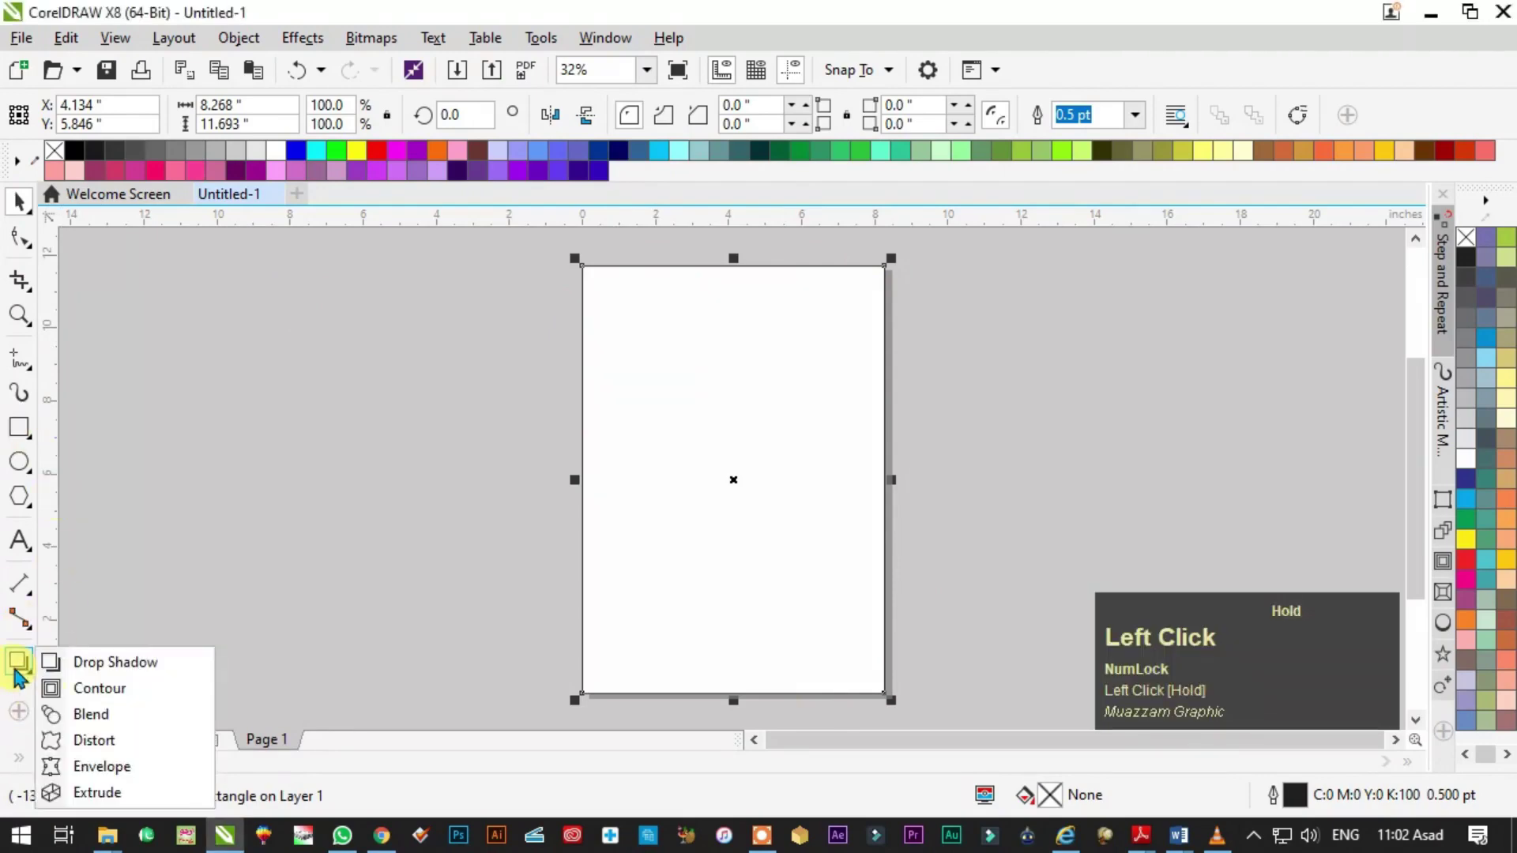
left_click(108, 698)
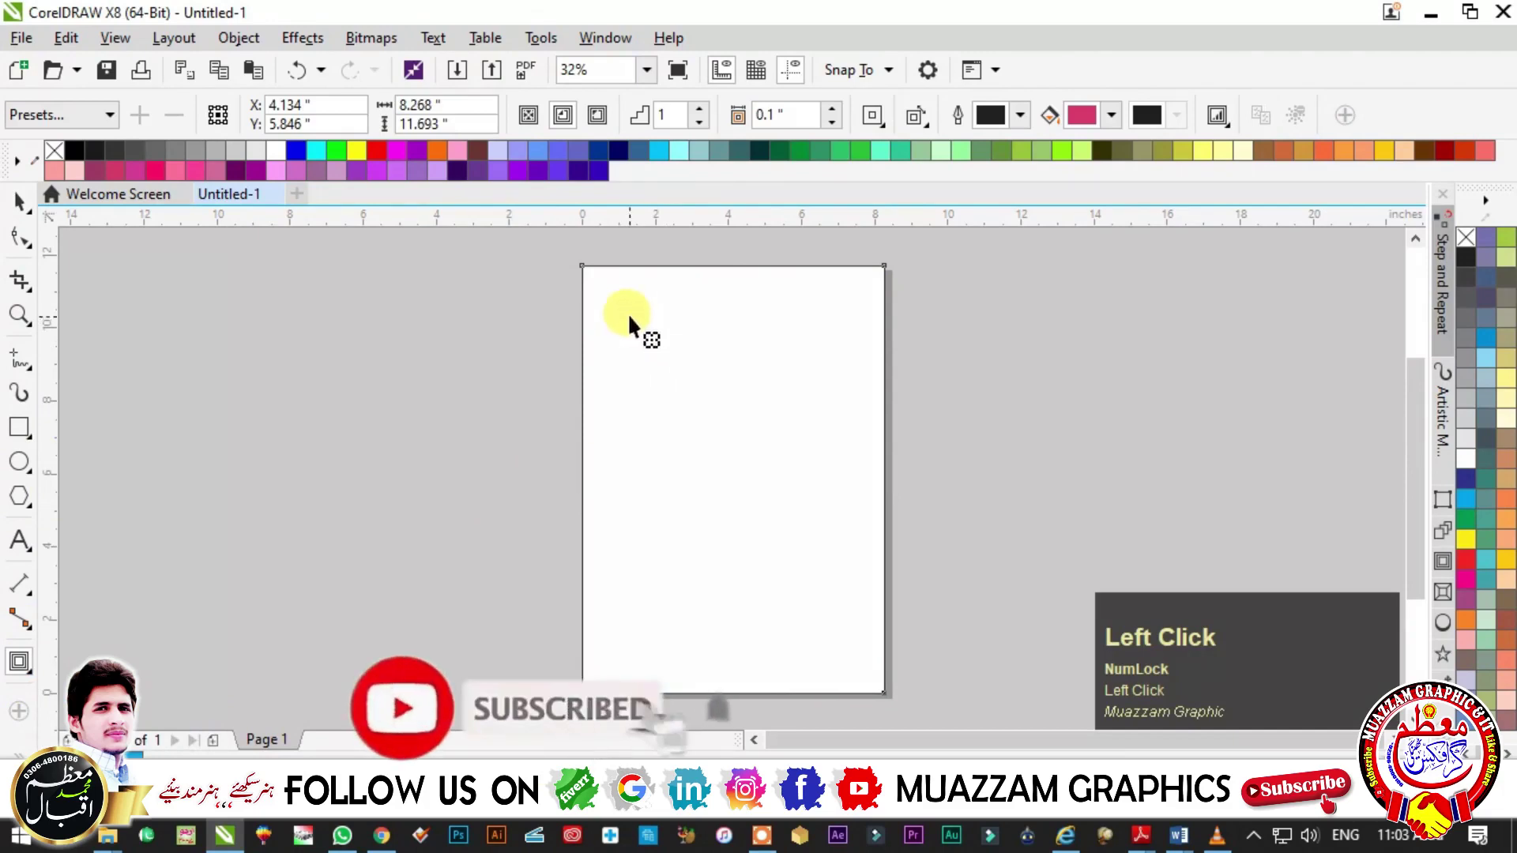
- Add a single inner contour 0.4 inch inside the page rectangle
mouse_move(619, 306)
left_mouse_down()
mouse_move(629, 325)
mouse_move(624, 310)
left_mouse_up()
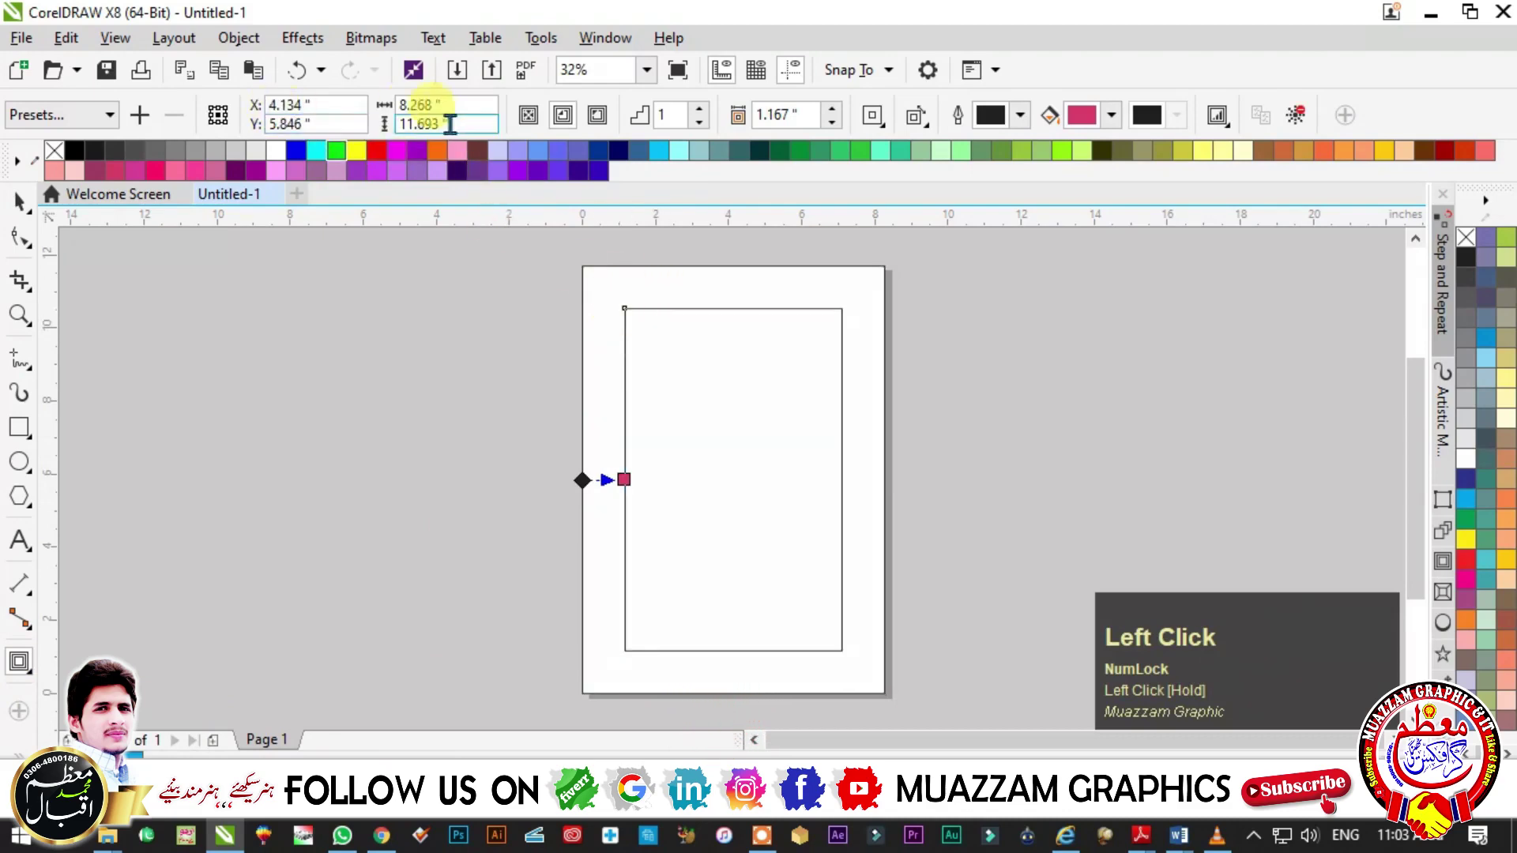
left_click(774, 116)
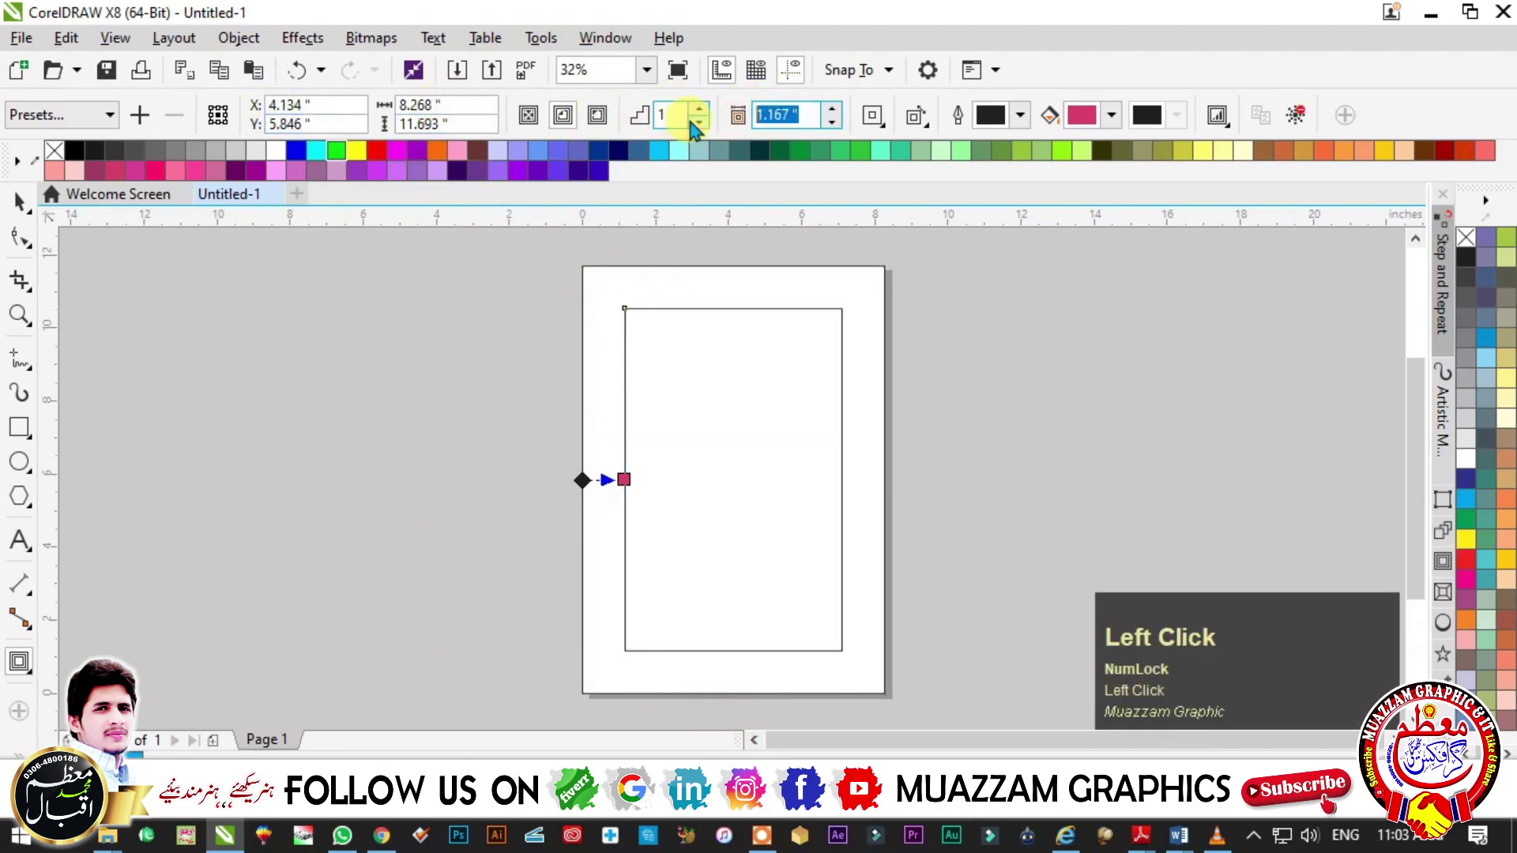
type("0.4")
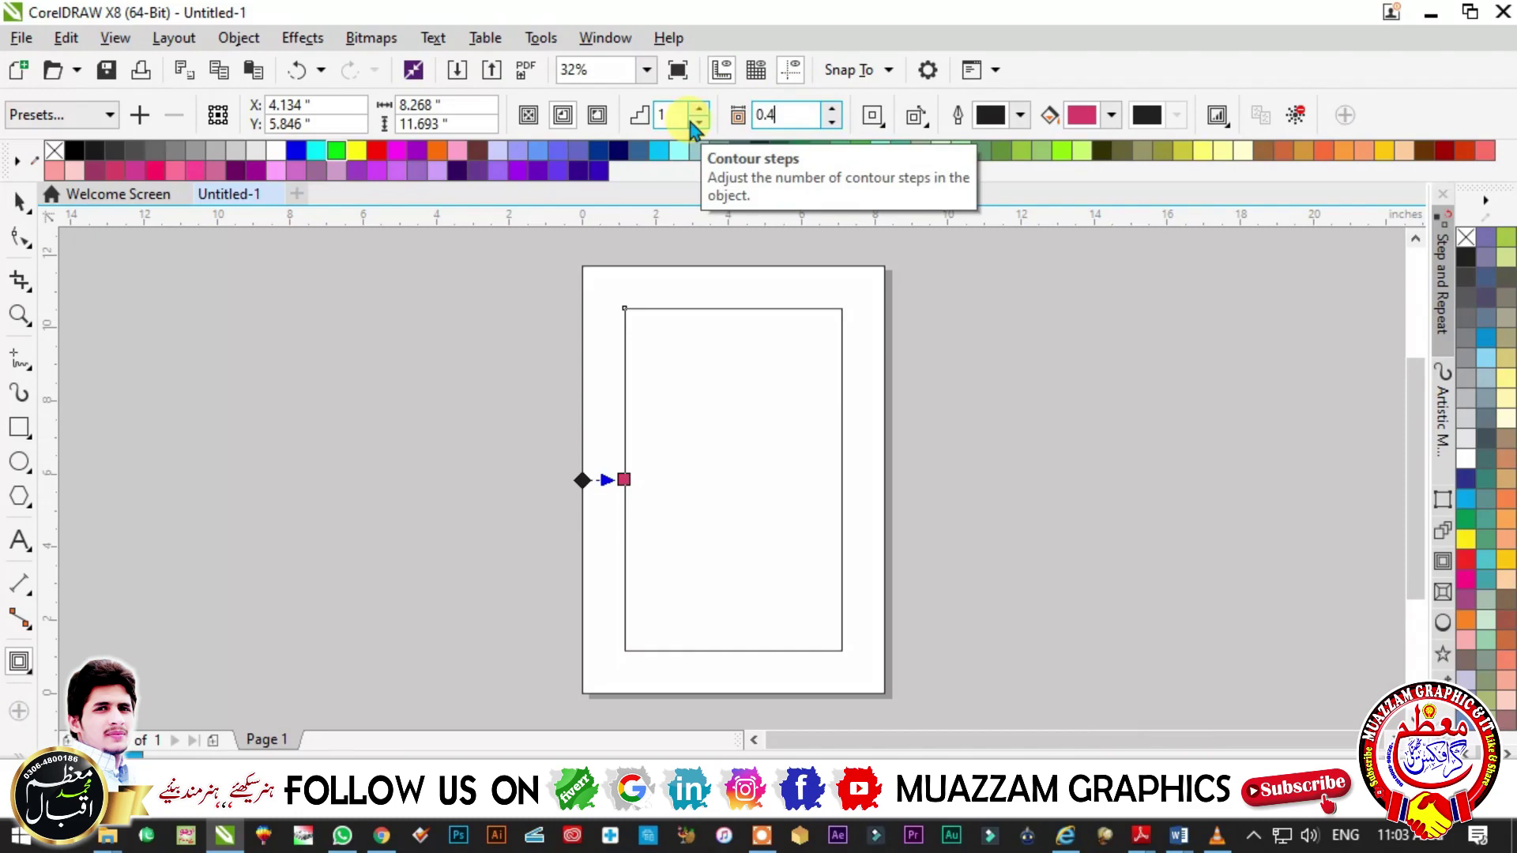
key("Return")
- Select the contour group and break it apart with Ctrl+K, undoing stray changes
left_click(24, 206)
left_click(928, 320)
left_click(636, 294)
key("ctrl+z")
left_click(677, 389)
key("ctrl+z")
key("ctrl+z")
left_click(899, 395)
left_click(689, 358)
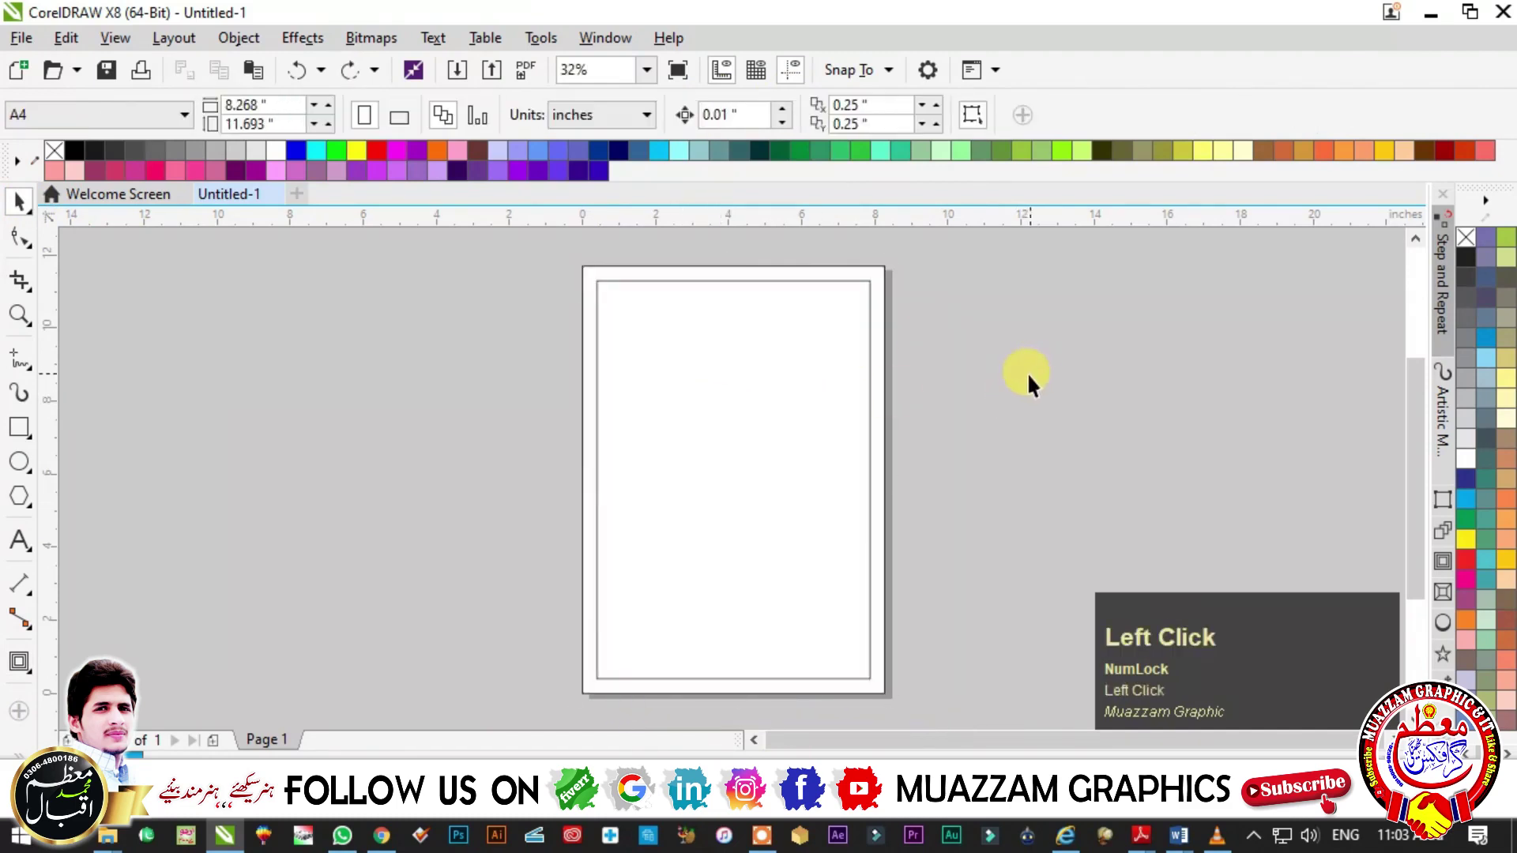
left_click(671, 348)
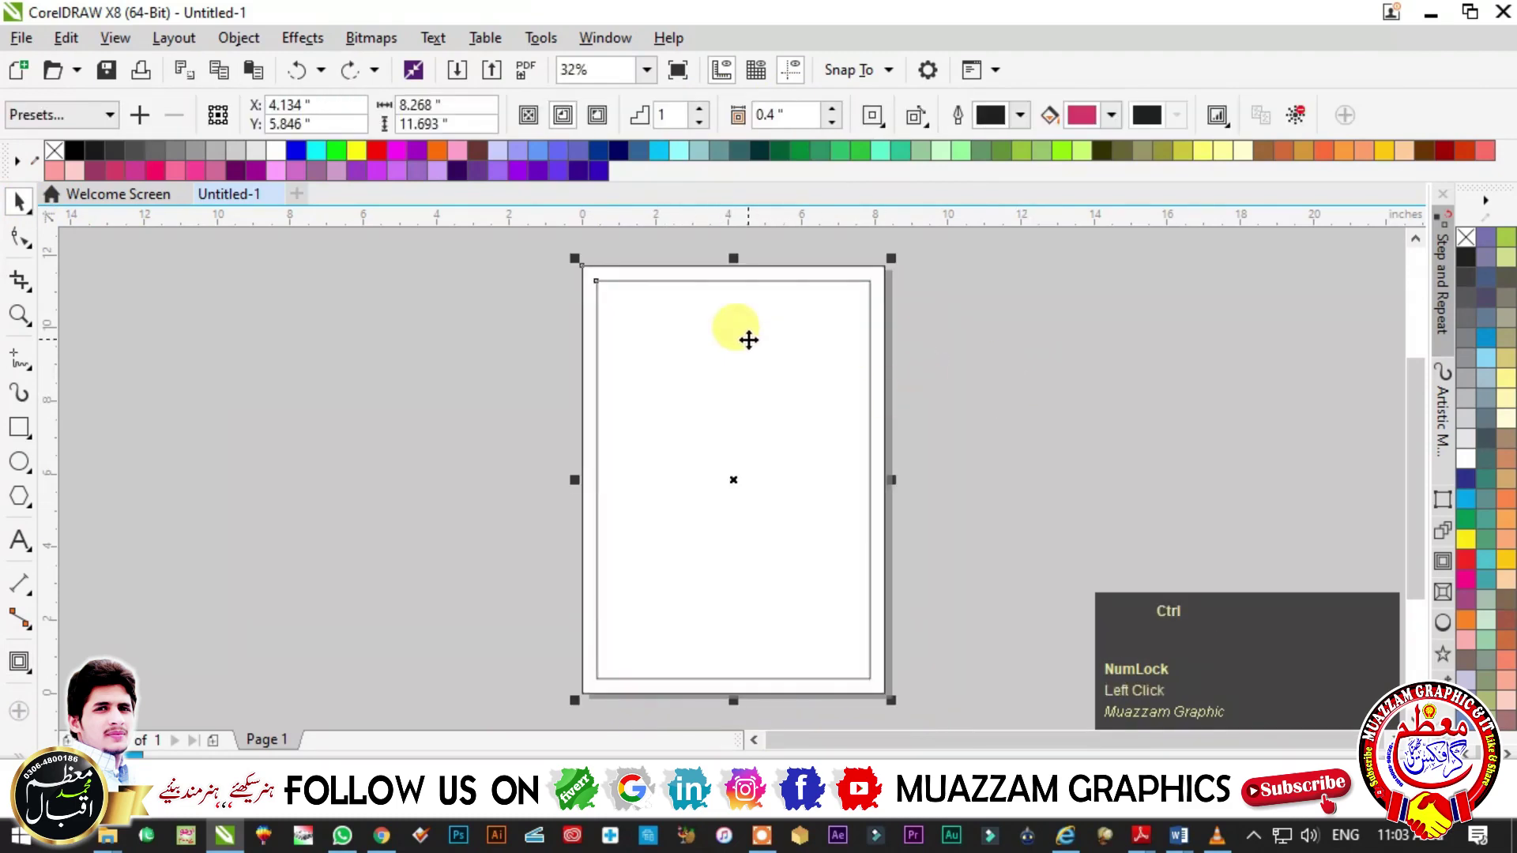
key("ctrl+k")
- Test-move the inner rectangle, then undo it back to its original position
left_click(909, 396)
left_click_drag(683, 343, 738, 379)
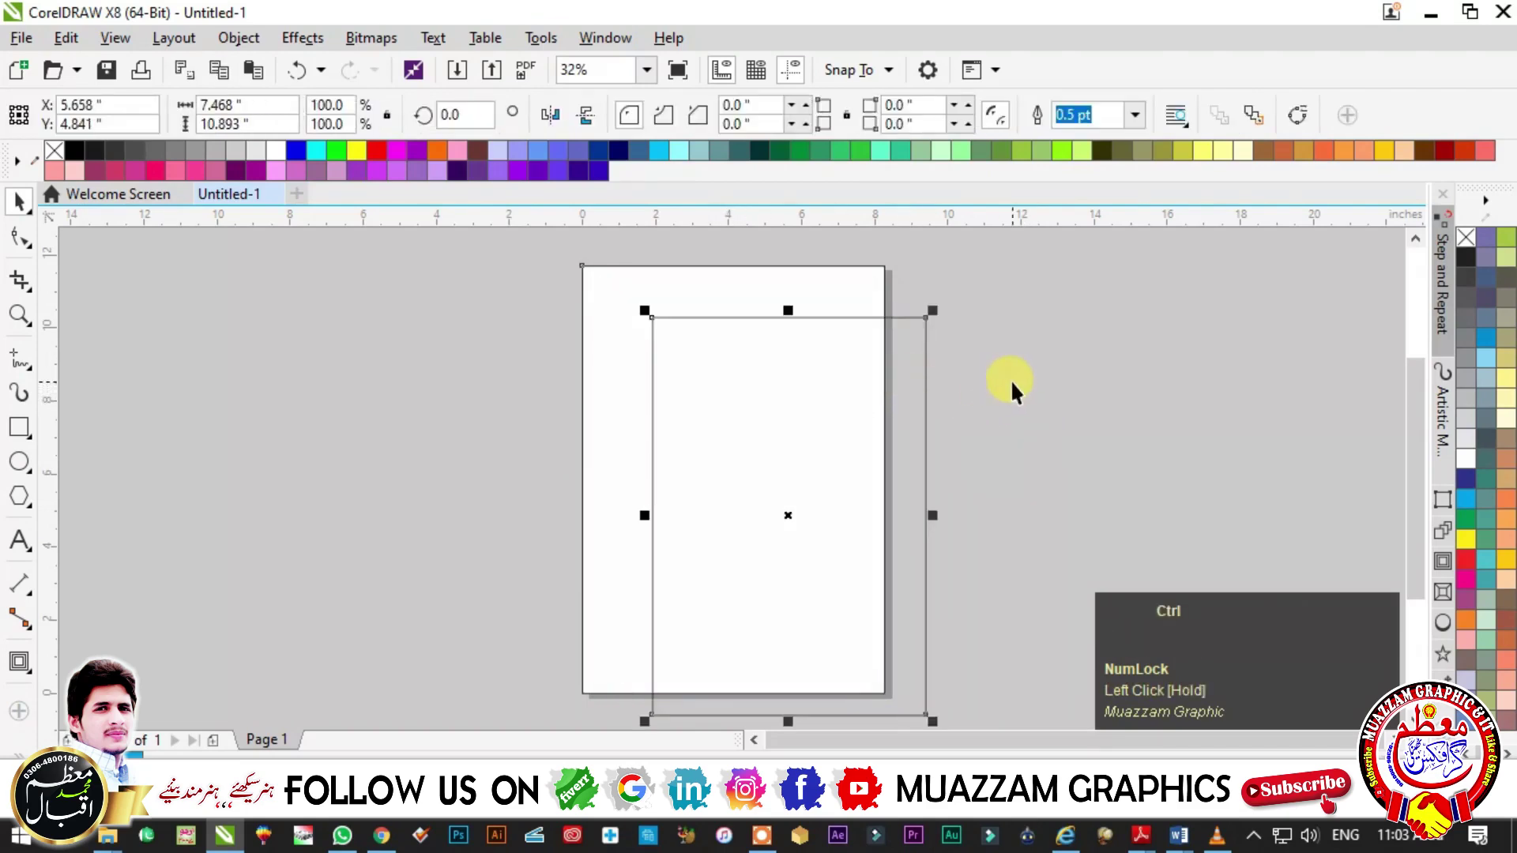
left_click(1011, 383)
key("ctrl+z")
left_click(771, 417)
key("ctrl+z")
left_click(864, 379)
left_click(709, 353)
- Break the contour group apart via the Object menu and confirm the rectangles move separately
left_click(237, 38)
left_click(281, 40)
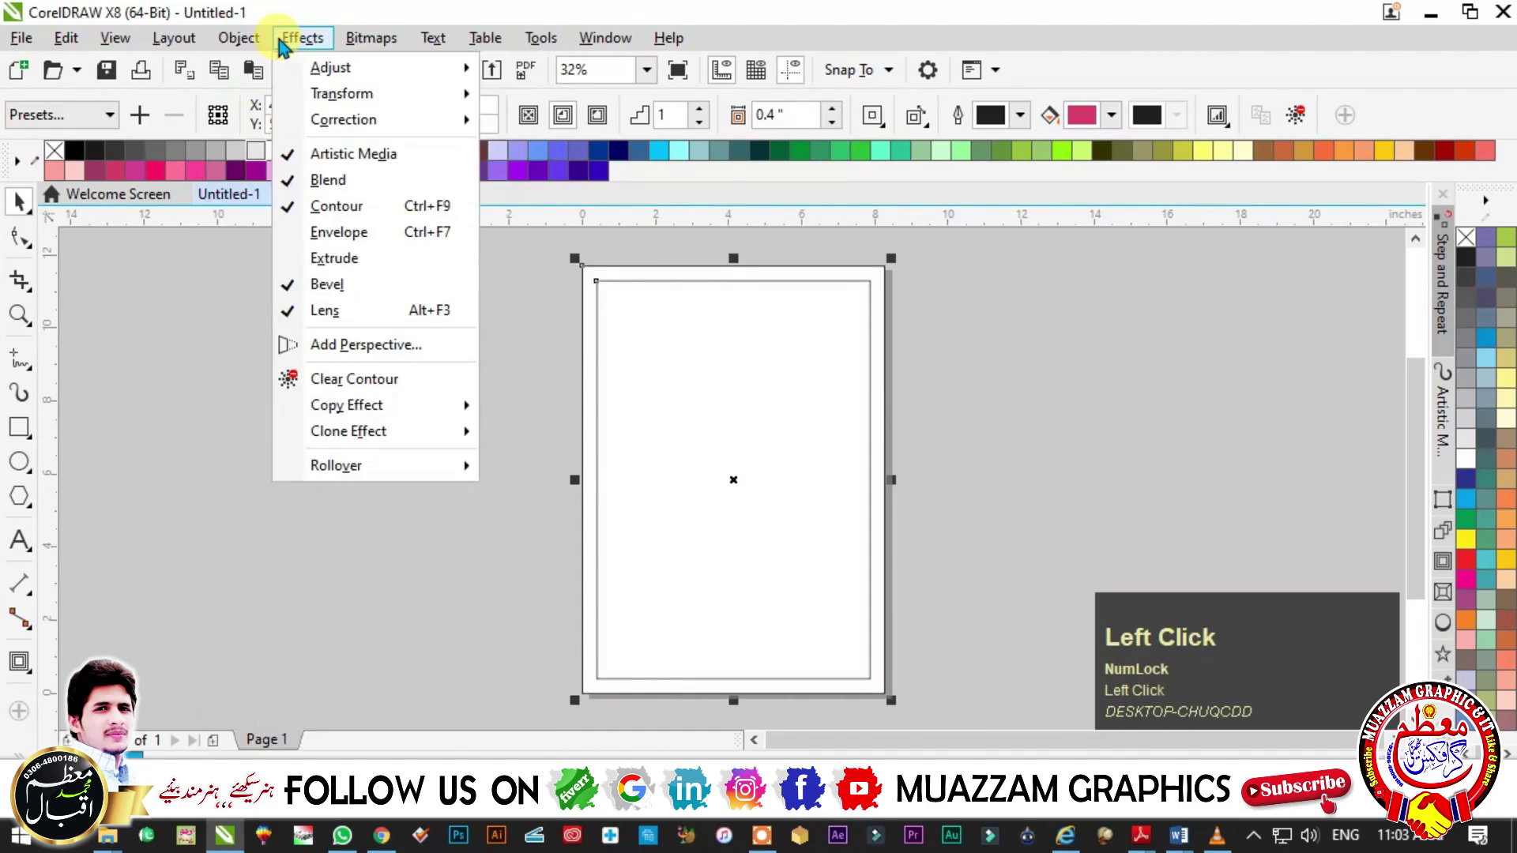
mouse_move(237, 38)
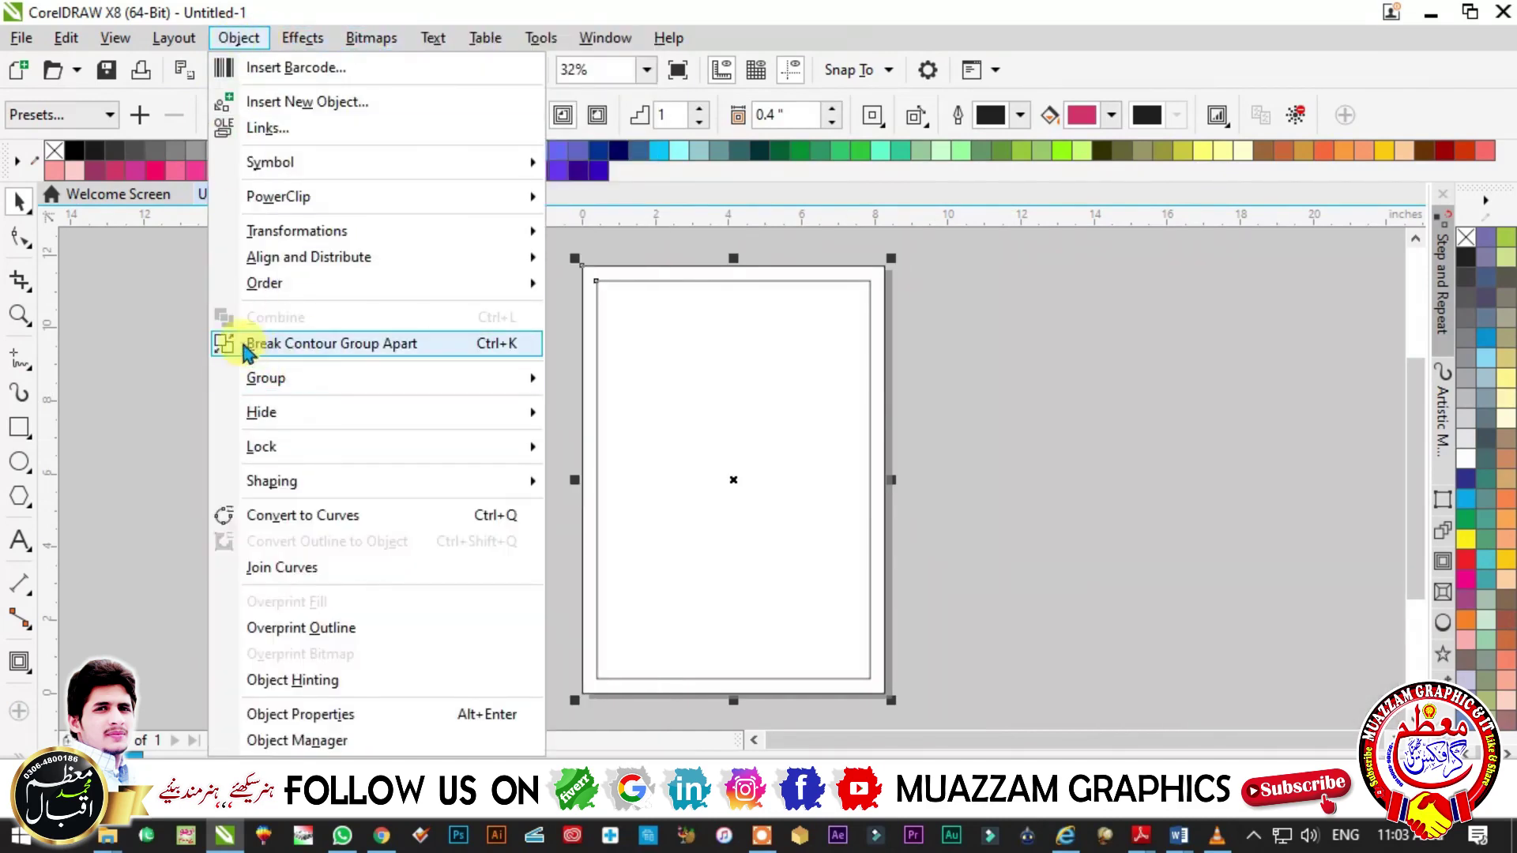
left_click(439, 344)
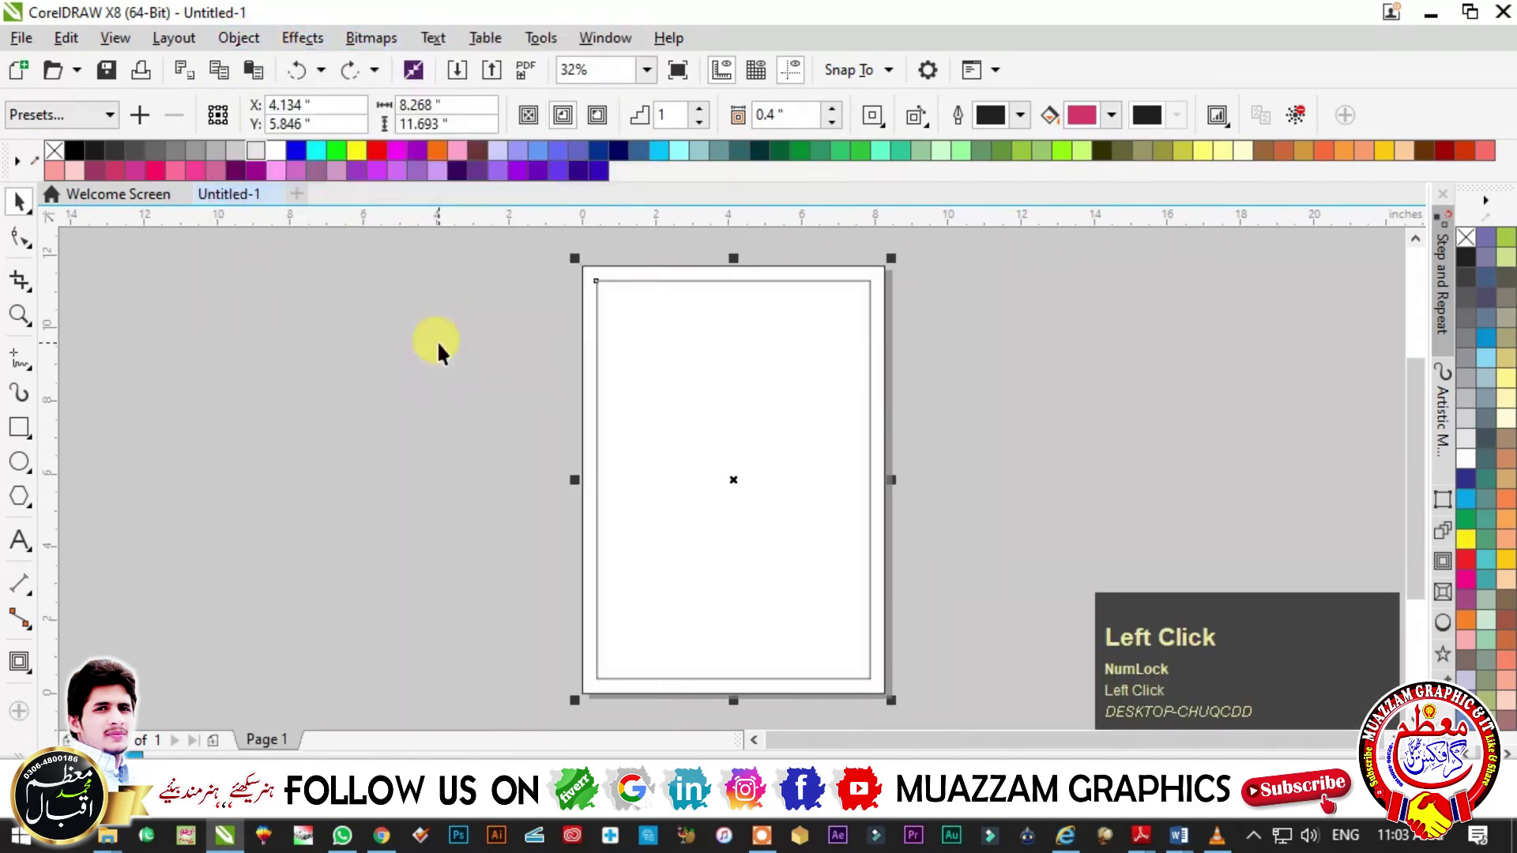
left_click(890, 346)
left_click_drag(890, 346, 890, 396)
left_click(994, 371)
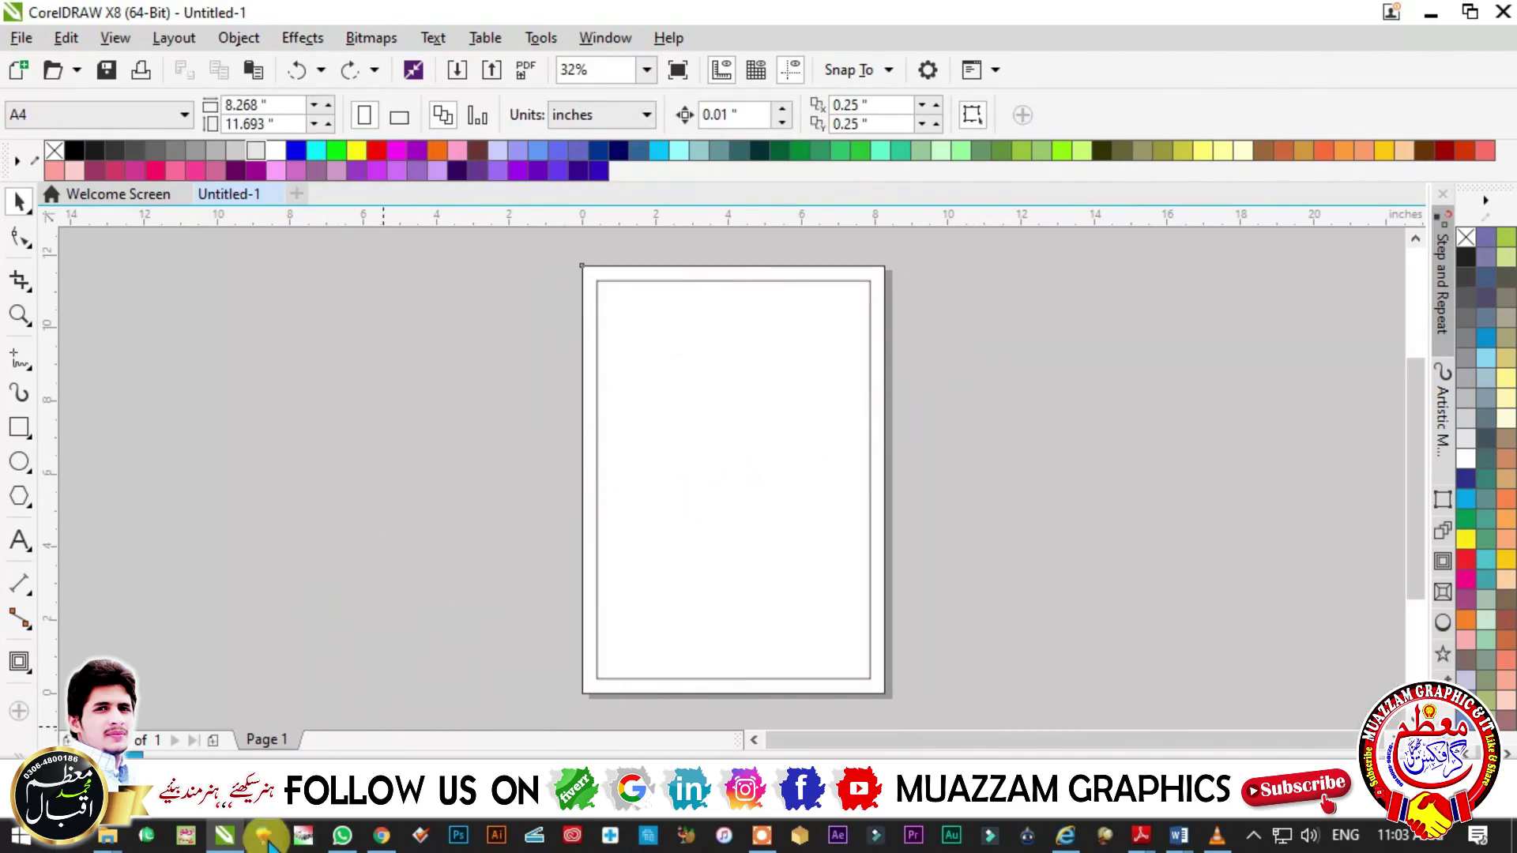
- Launch CorelDRAW 9 and start a new blank drawing, Graphic1
left_click(877, 322)
left_click(760, 416)
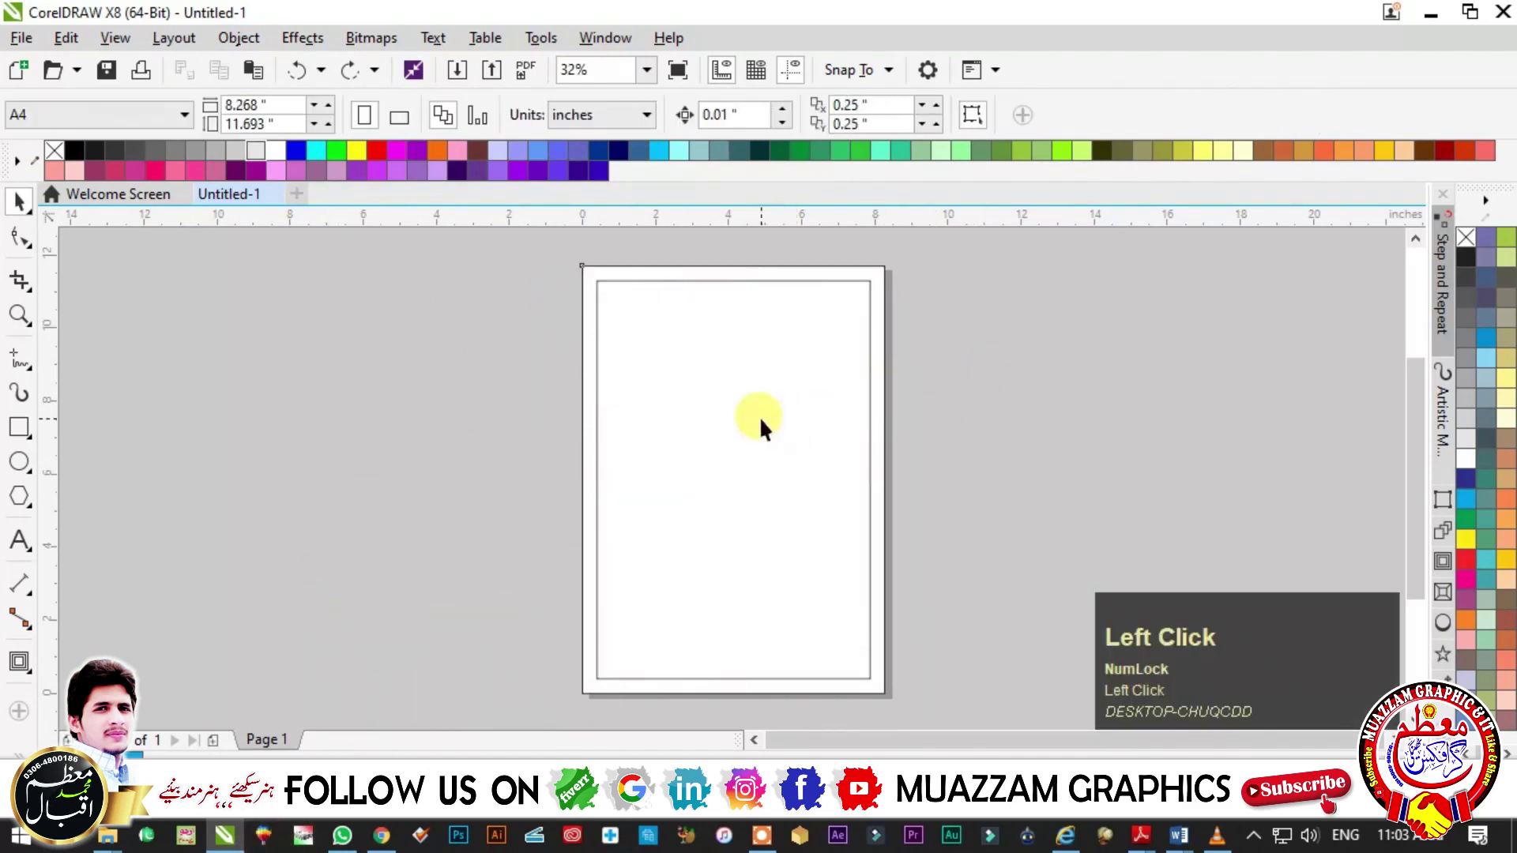
left_click(264, 838)
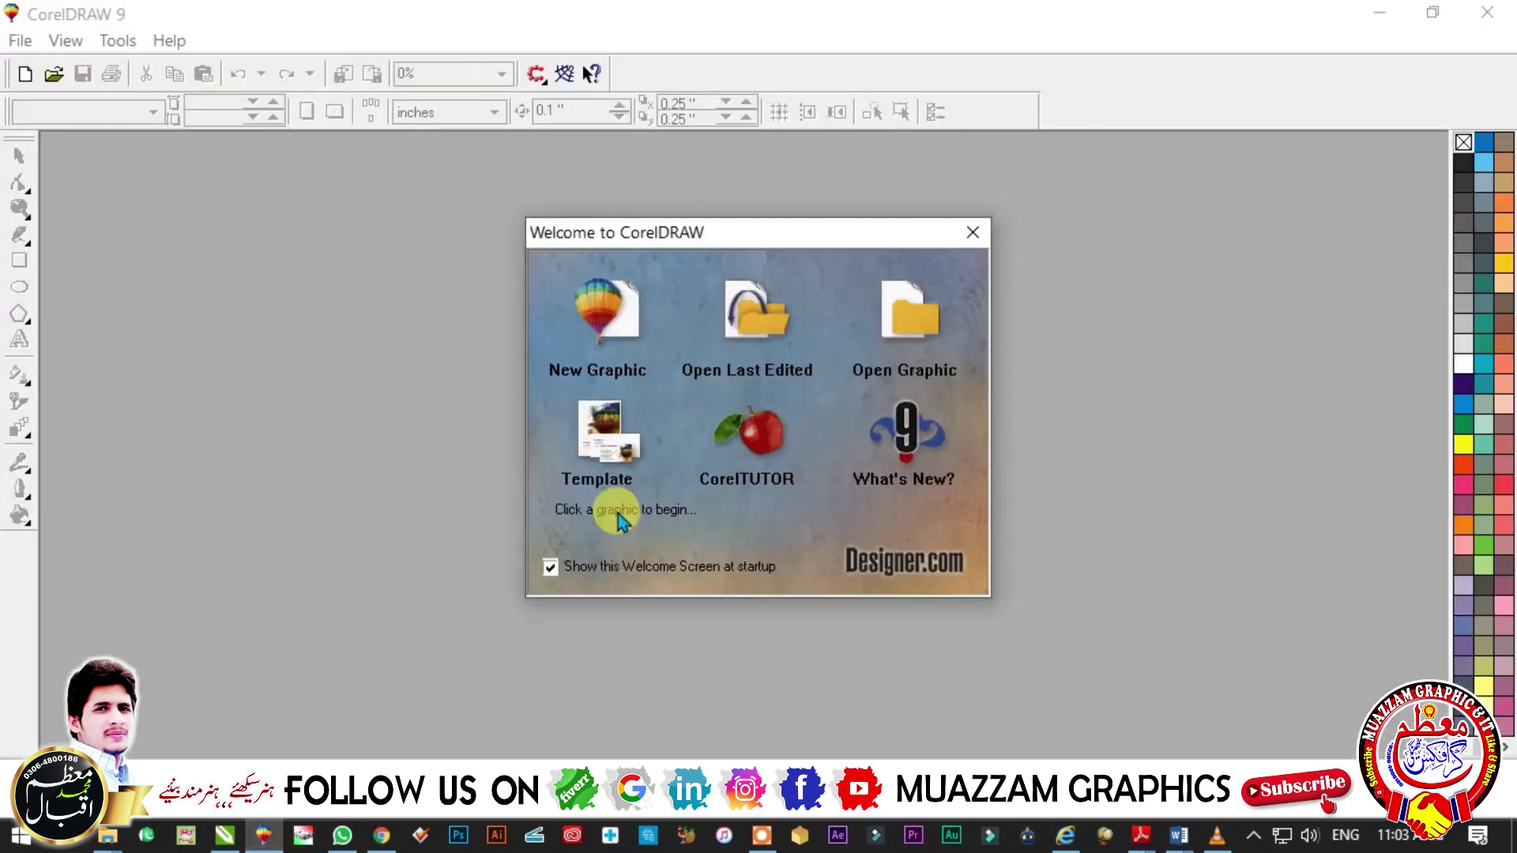
left_click(609, 365)
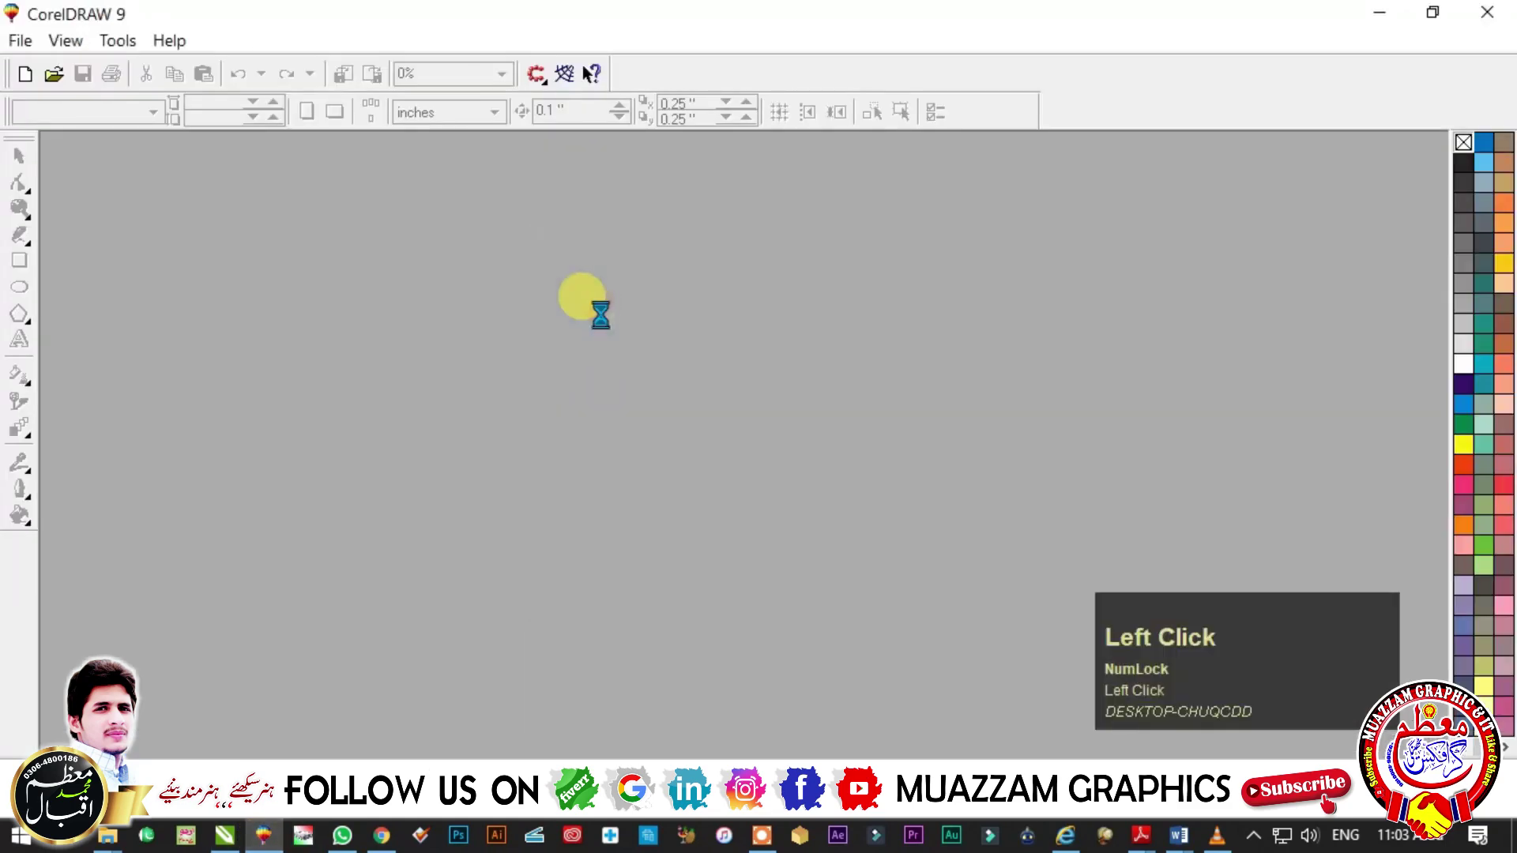
- Set the page to A4 in inches and draw a page-sized rectangle
left_click(63, 114)
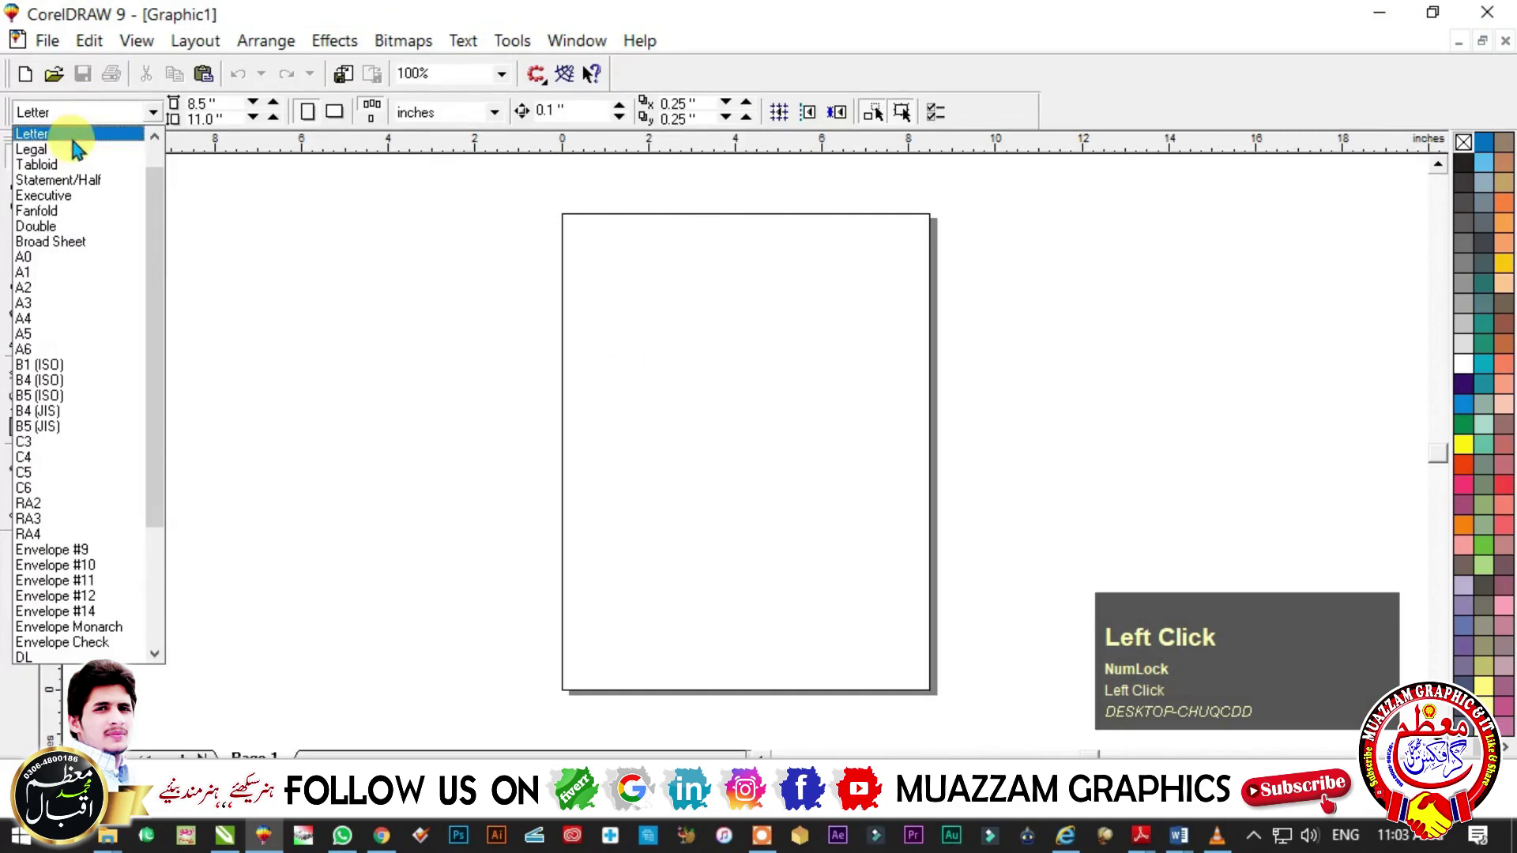
left_click(49, 318)
left_click(442, 112)
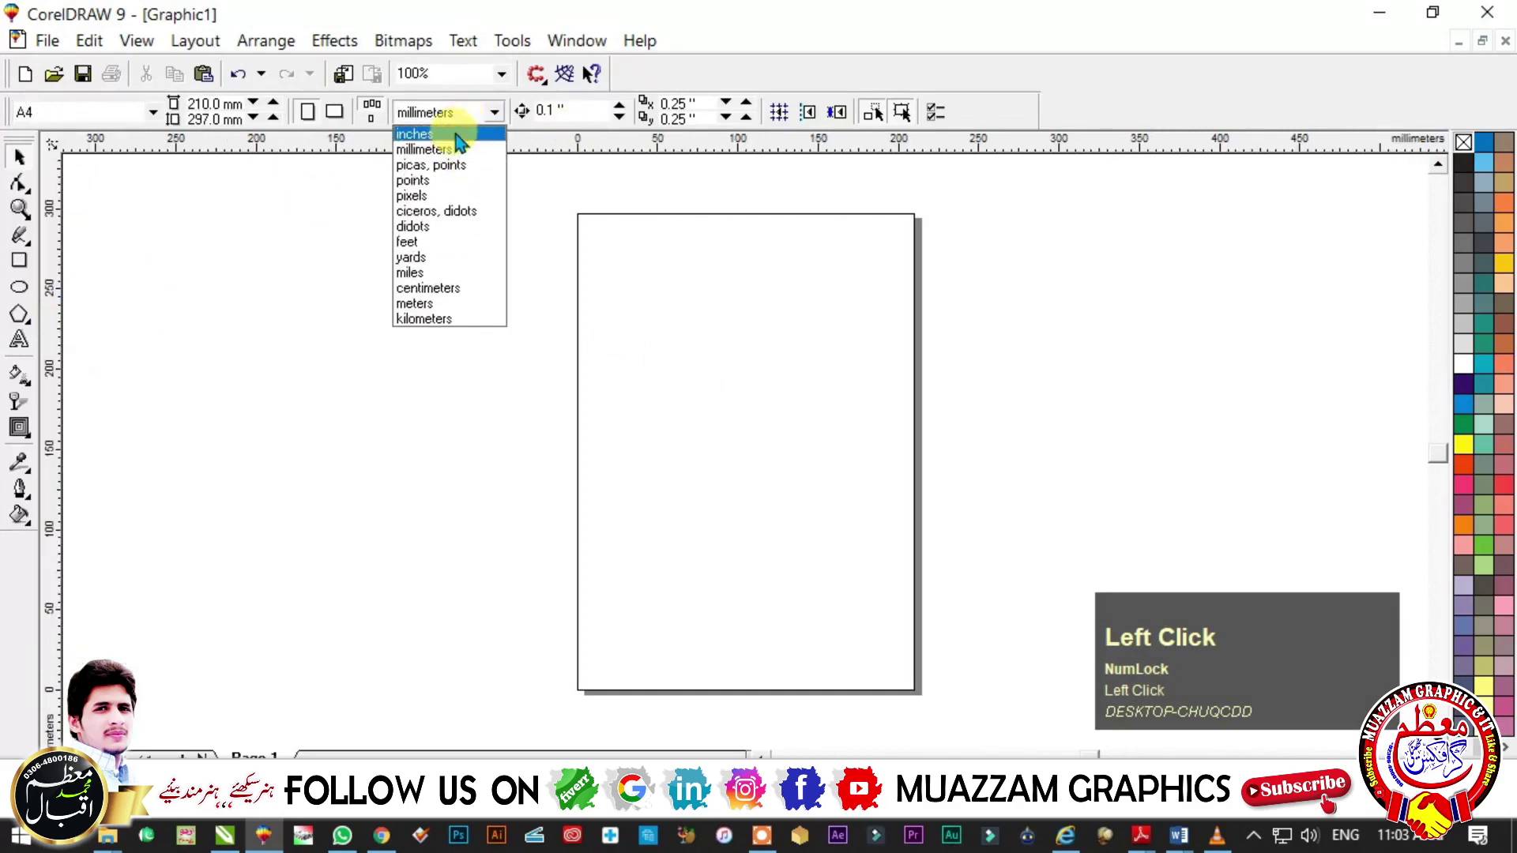
left_click(403, 207)
double_click(19, 261)
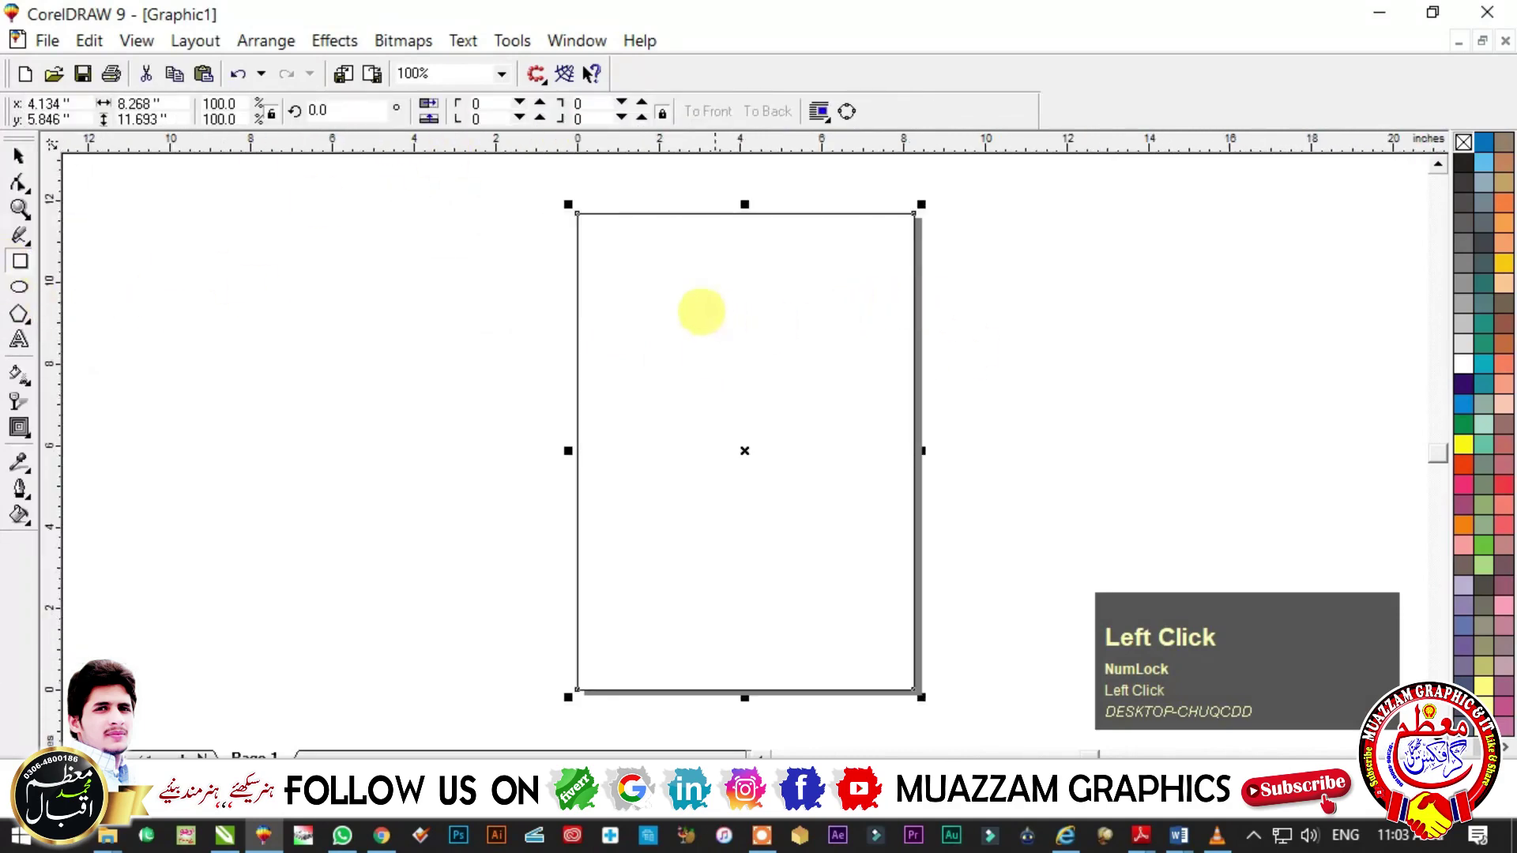
key("space")
left_click(19, 430)
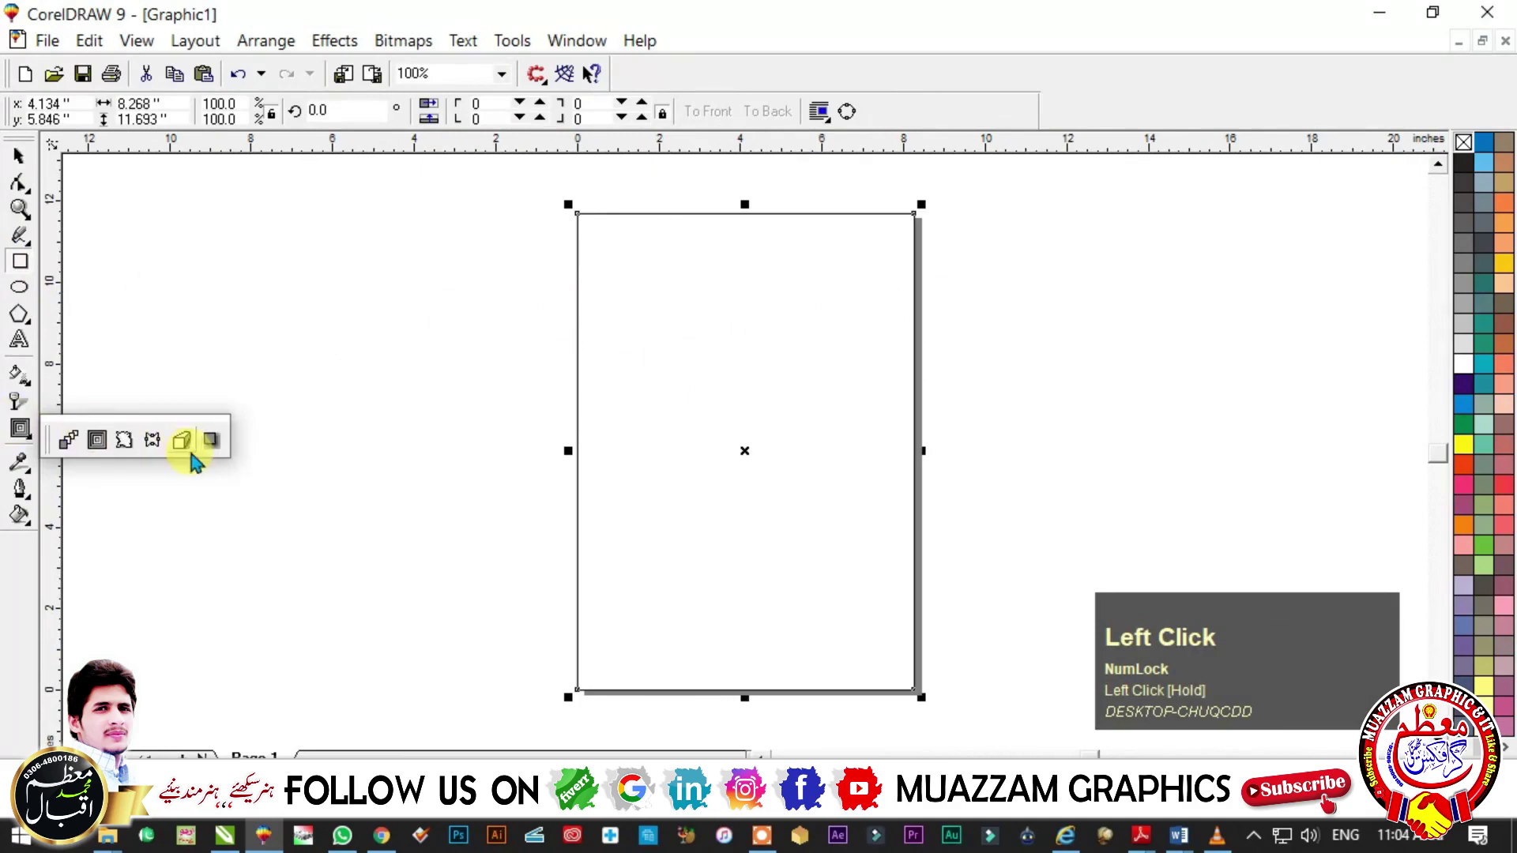
- Add a 1-step inner contour with 0.4-inch offset to the page rectangle
left_click(97, 441)
left_click_drag(609, 271, 577, 274)
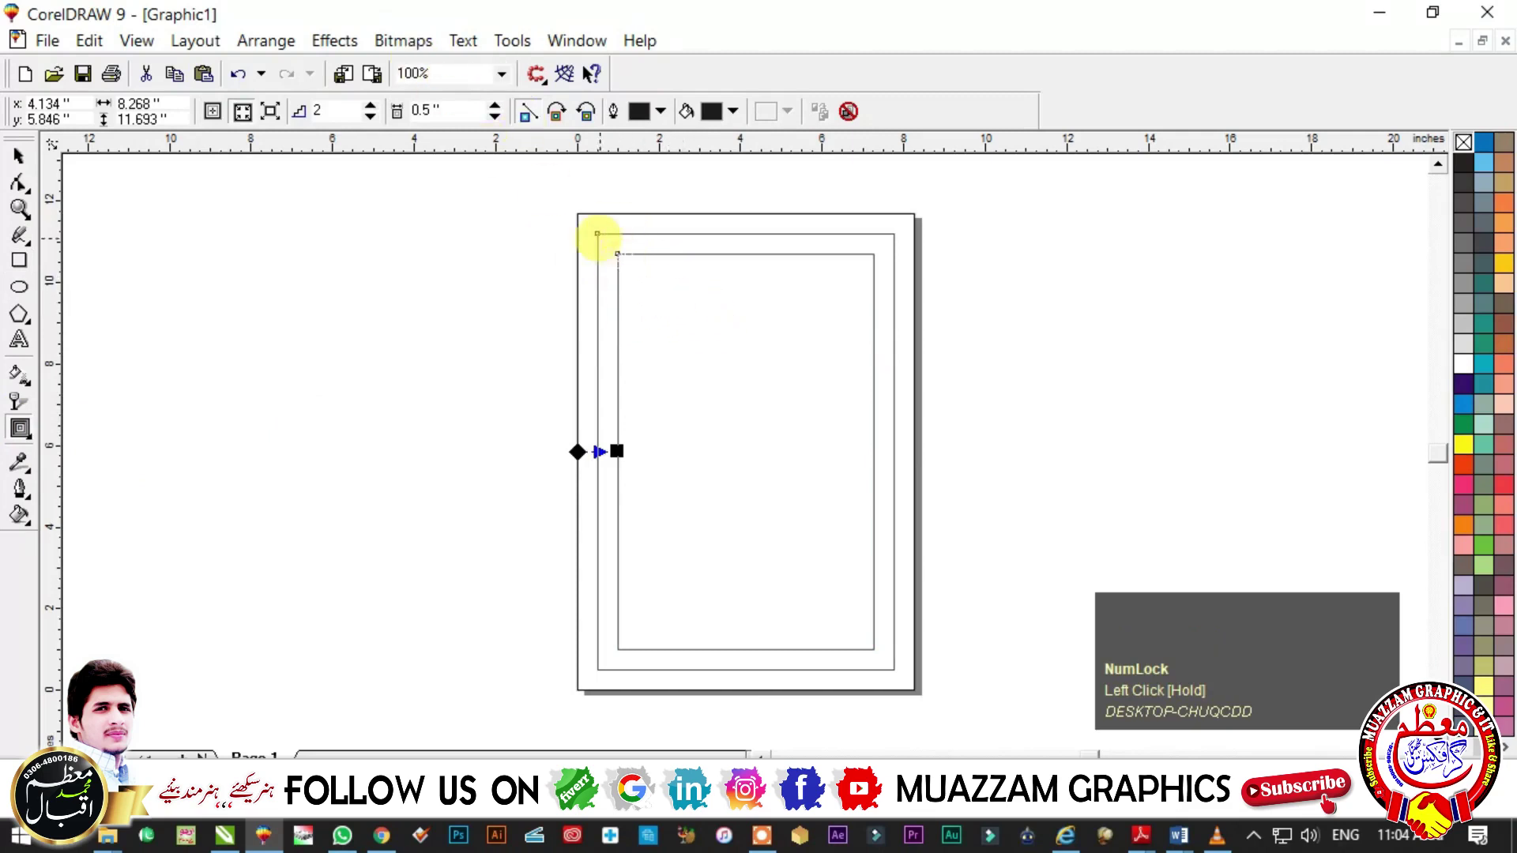
left_click_drag(339, 112, 282, 127)
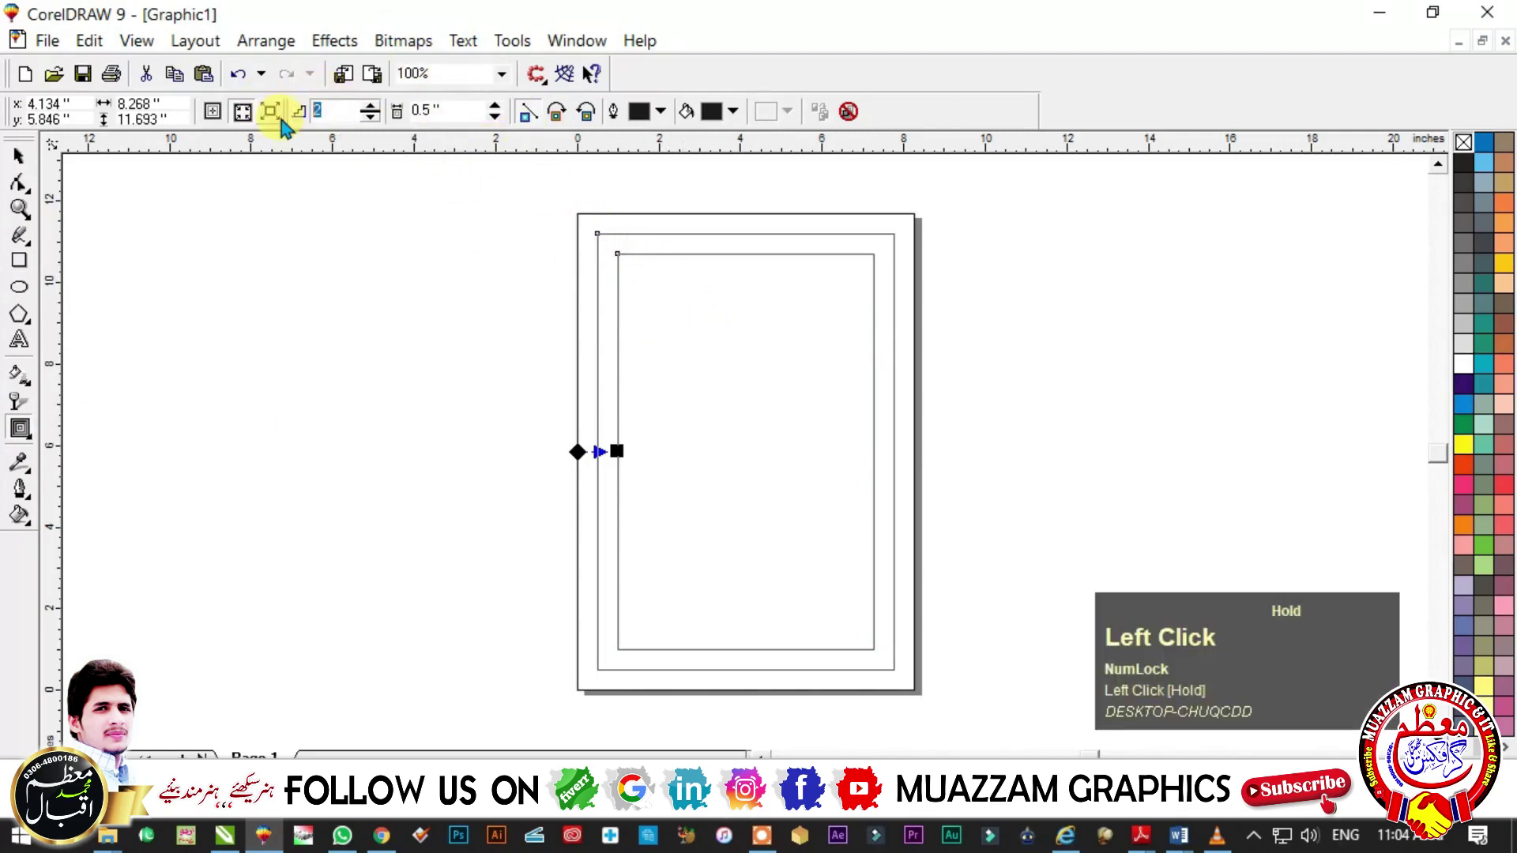
type("1")
key("Tab")
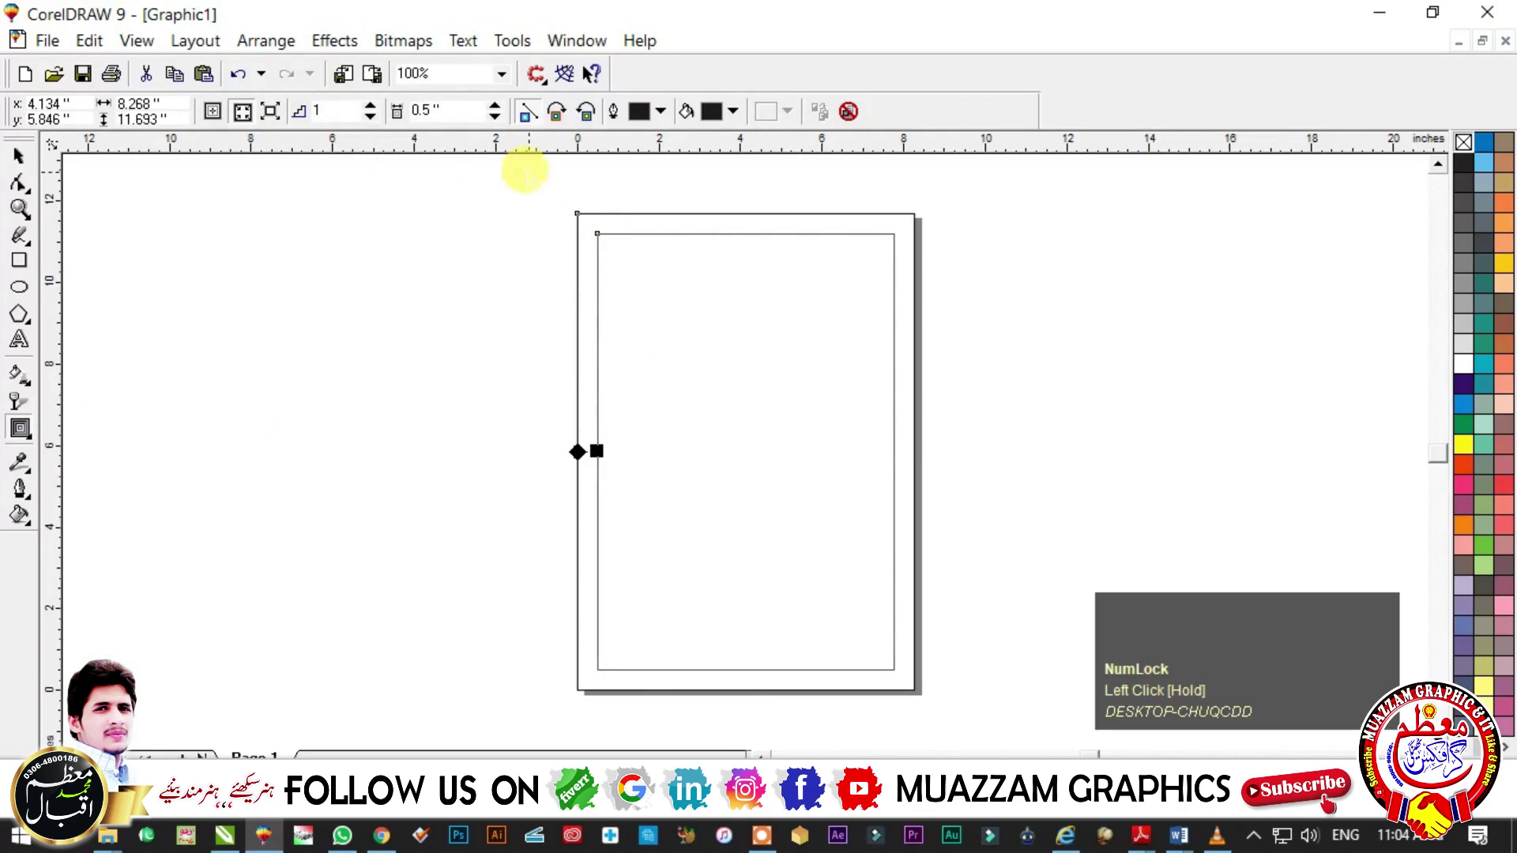
type("0.4")
key("Return")
- Split the contour from the original rectangle with Arrange > Separate
left_click(19, 156)
left_click_drag(711, 363, 732, 335)
key("ctrl+z")
key("ctrl+k")
key("ctrl+z")
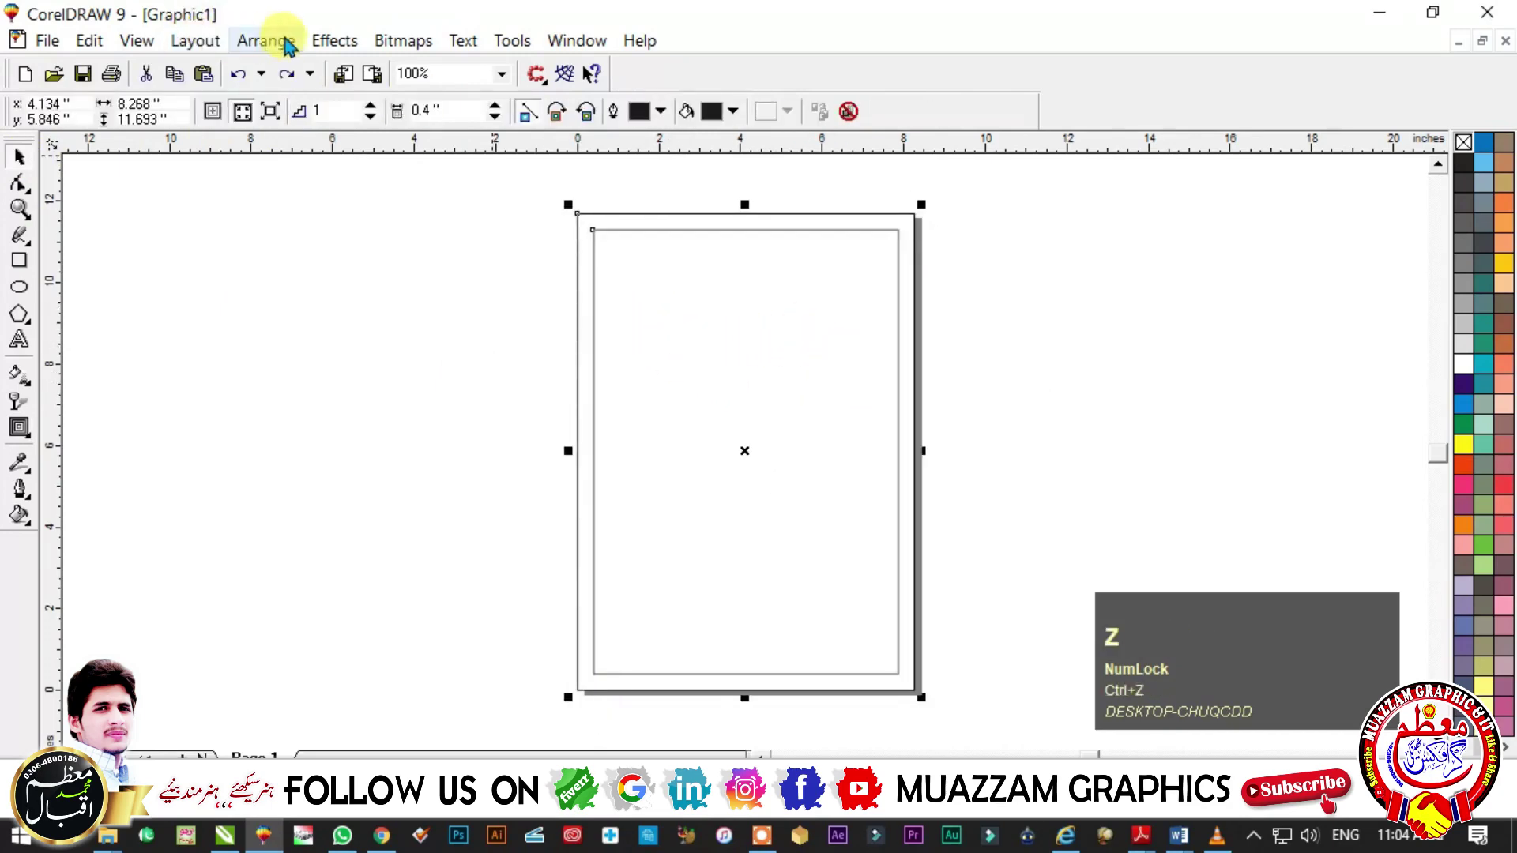
left_click(259, 45)
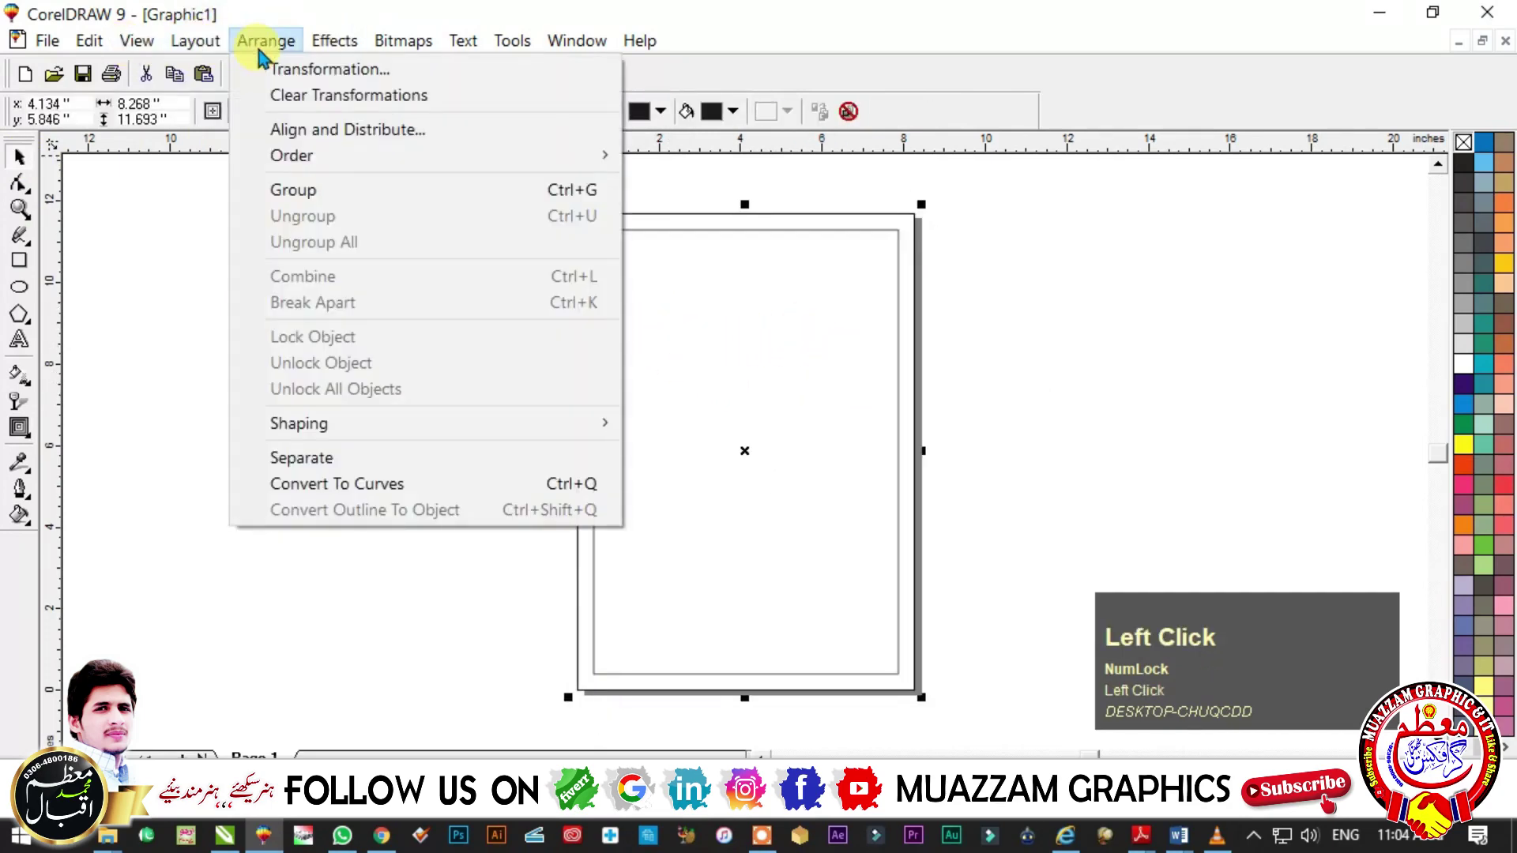
left_click(324, 459)
left_click_drag(788, 331, 809, 379)
key("ctrl+z")
- Reposition the separated inner and outer rectangles
left_click_drag(530, 339, 738, 339)
left_click_drag(648, 265, 531, 325)
key("ctrl+z")
left_click(1137, 277)
left_click_drag(1106, 290, 1046, 310)
left_click(295, 308)
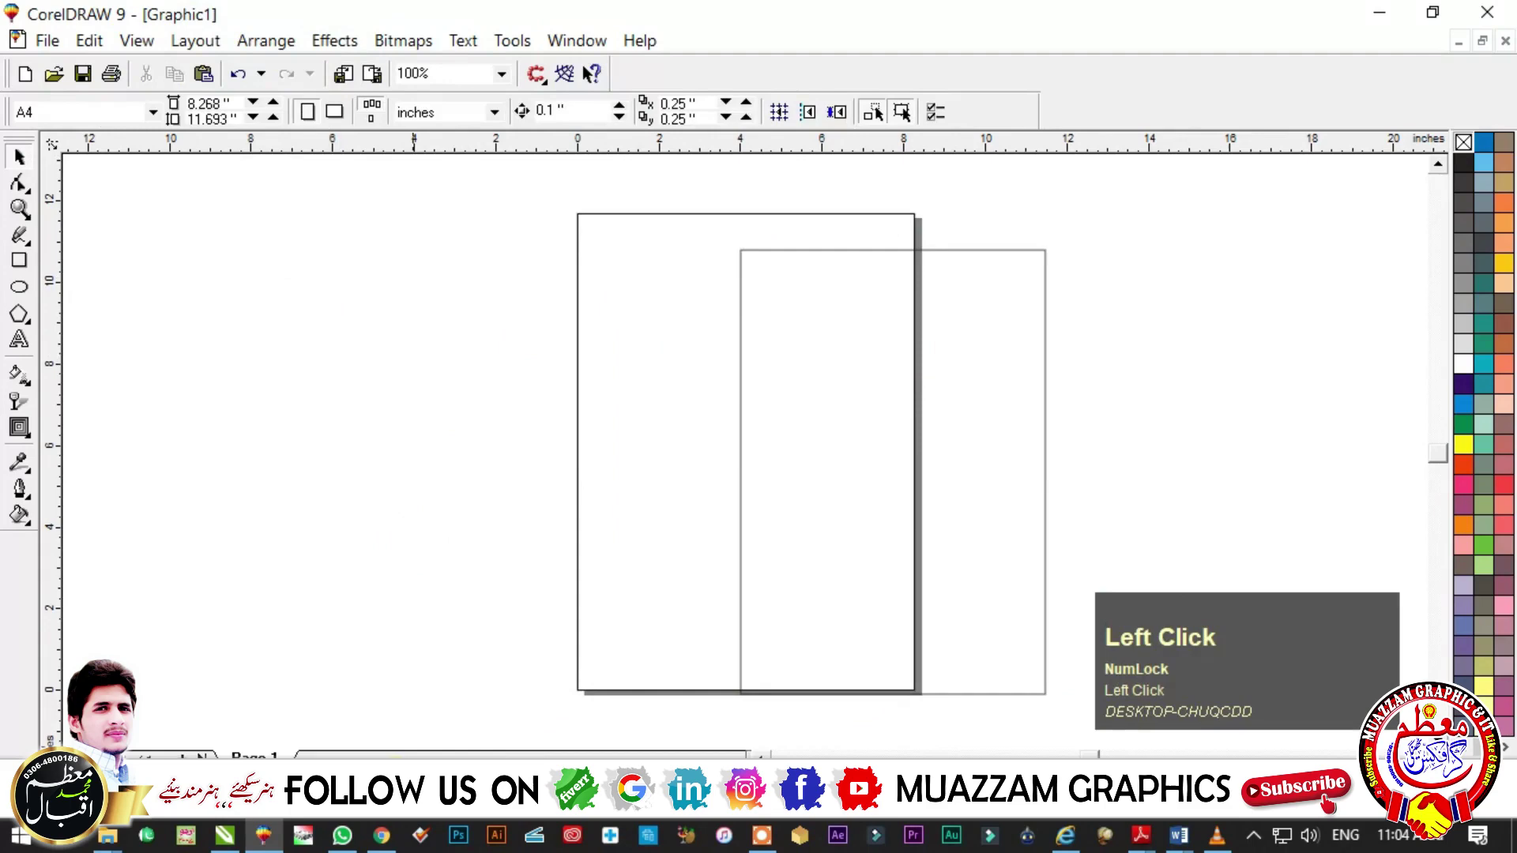
- Switch to CorelDRAW X8 and bring up the sample CV design
left_click(225, 837)
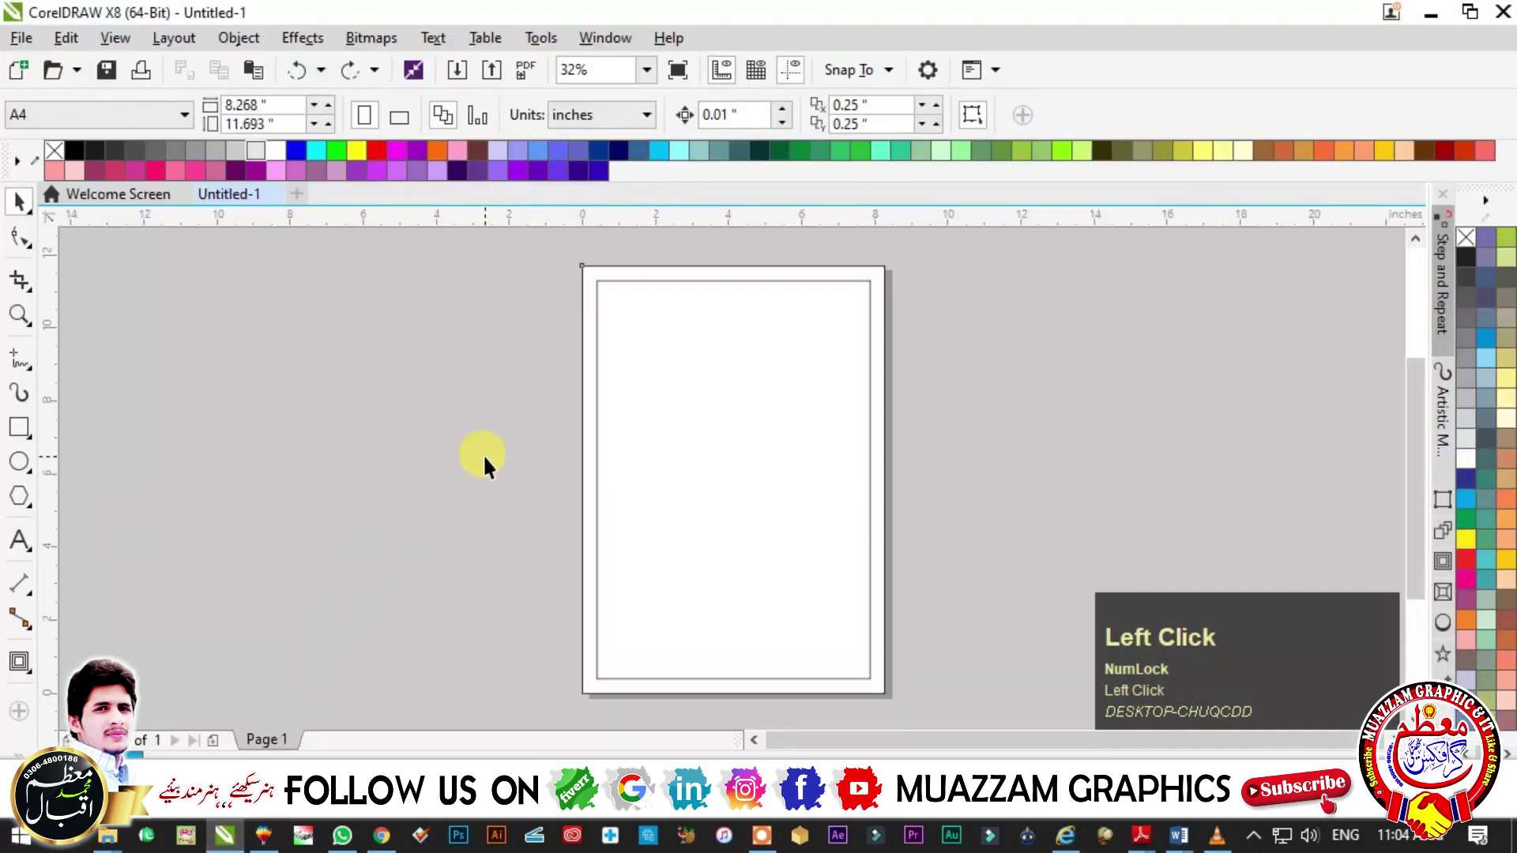
scroll(632, 363, "up", 2)
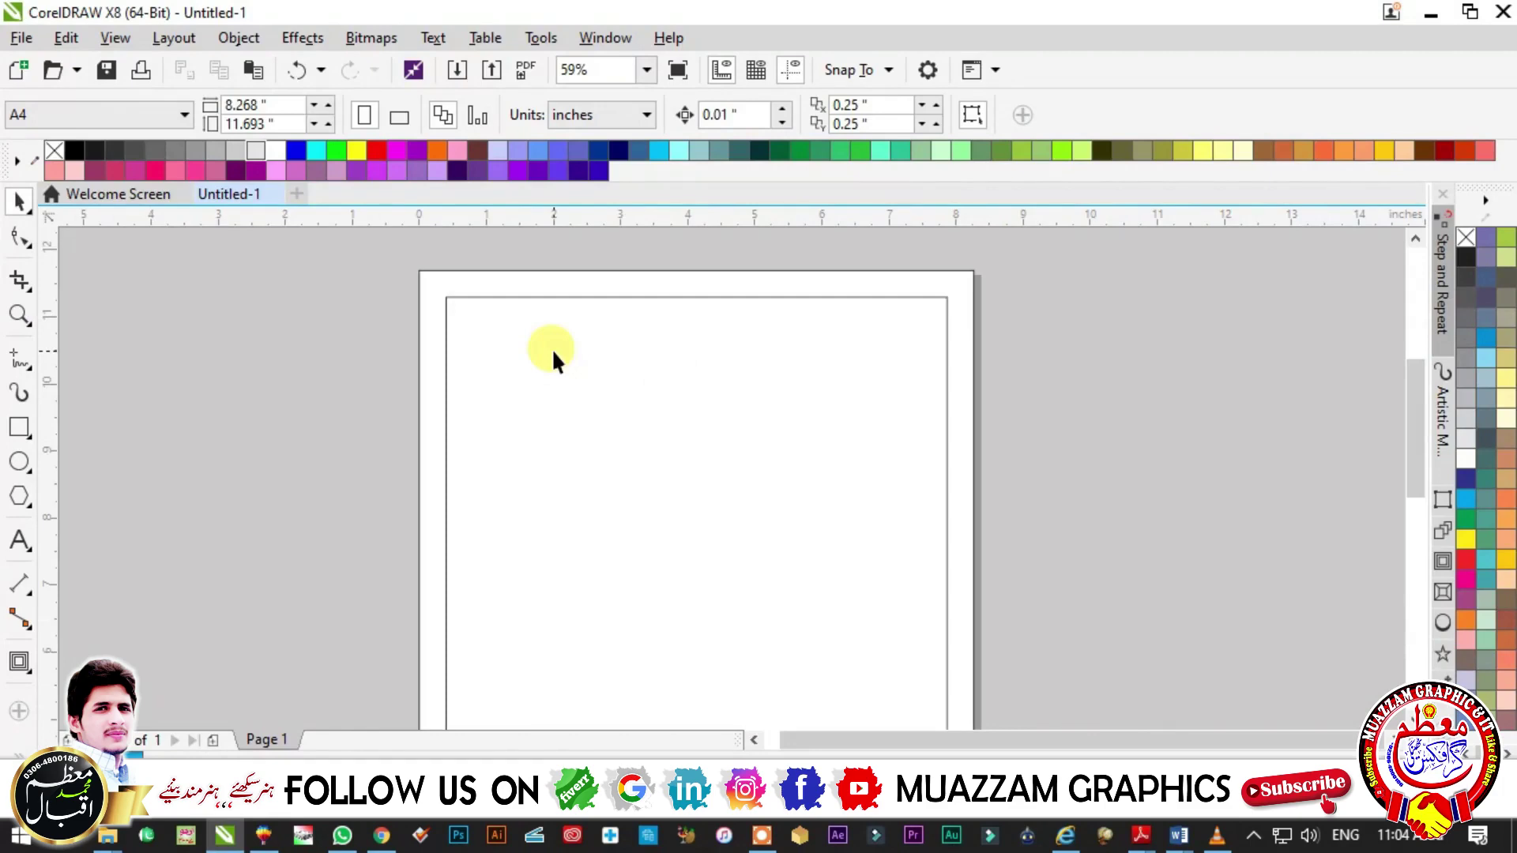
left_click(1088, 401)
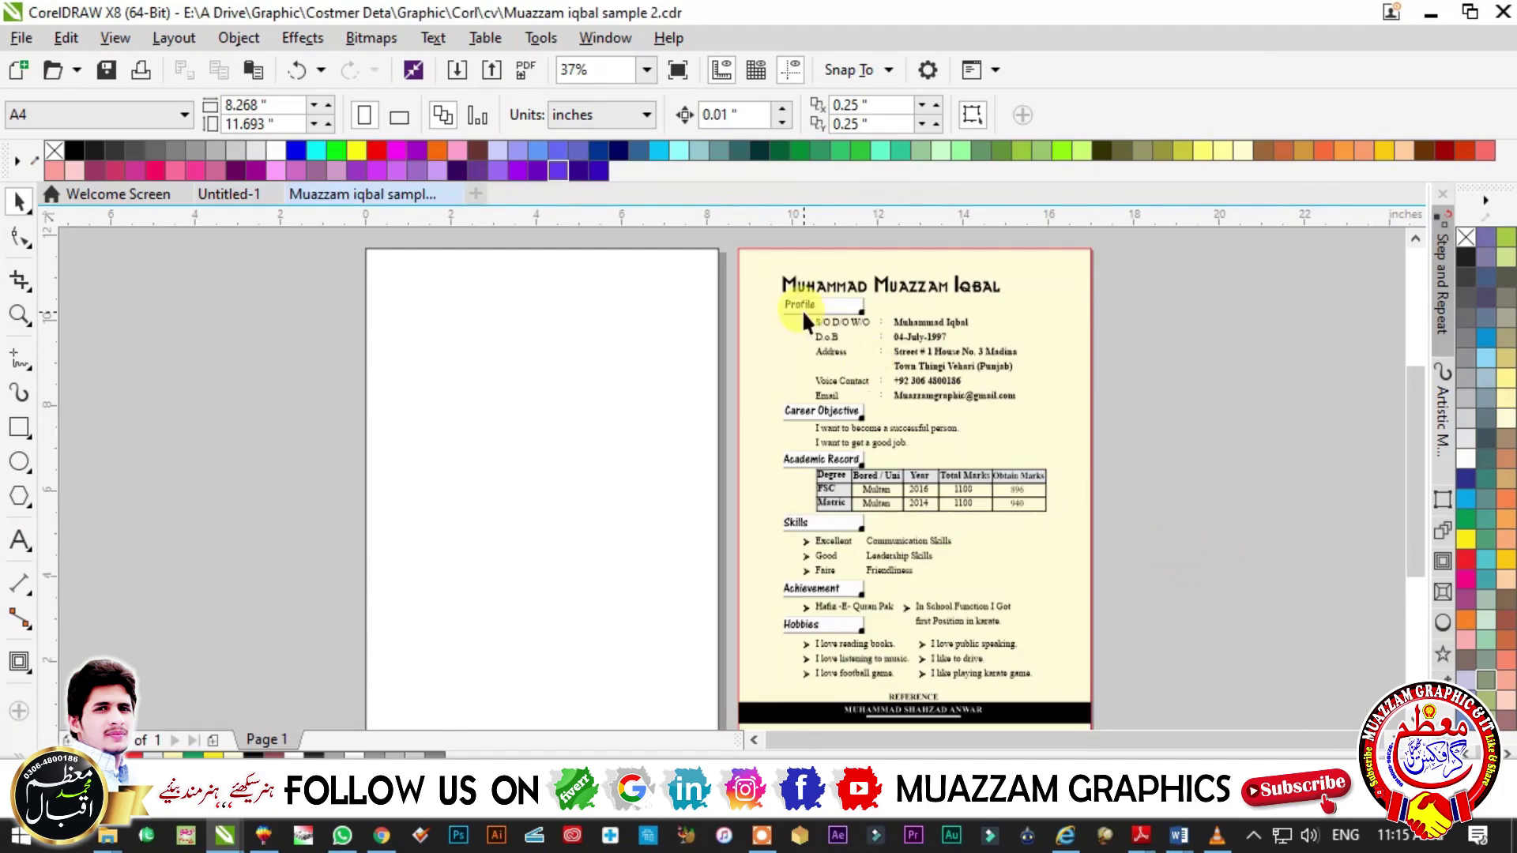
- Add a vertical guideline to the sample CV, zoom in to check the title's font, then return to Untitled-1
left_click_drag(55, 298, 817, 387)
key("F2")
left_click(1069, 489)
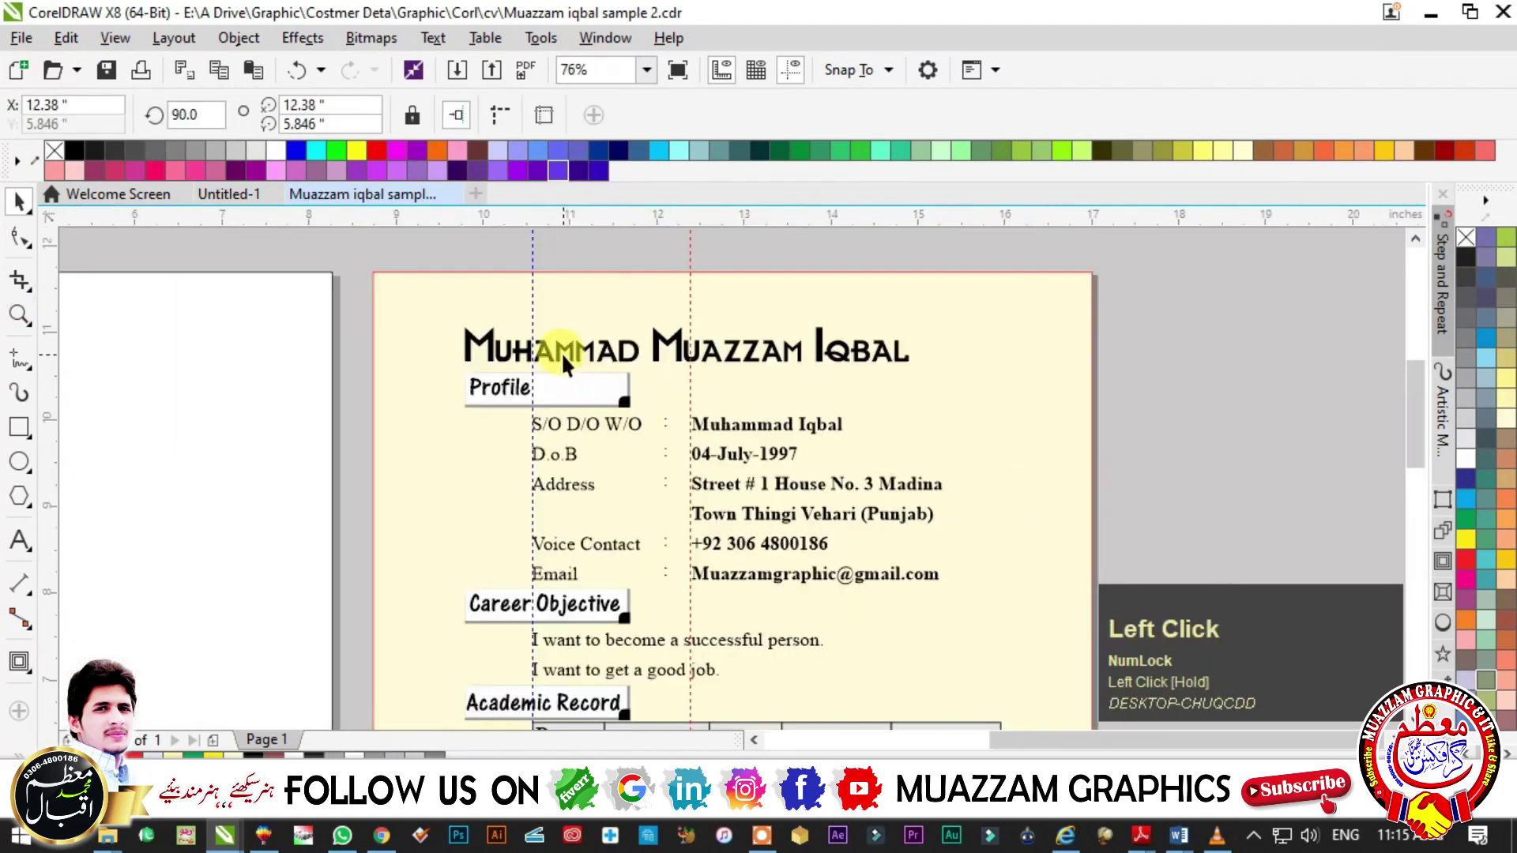
left_click(561, 353)
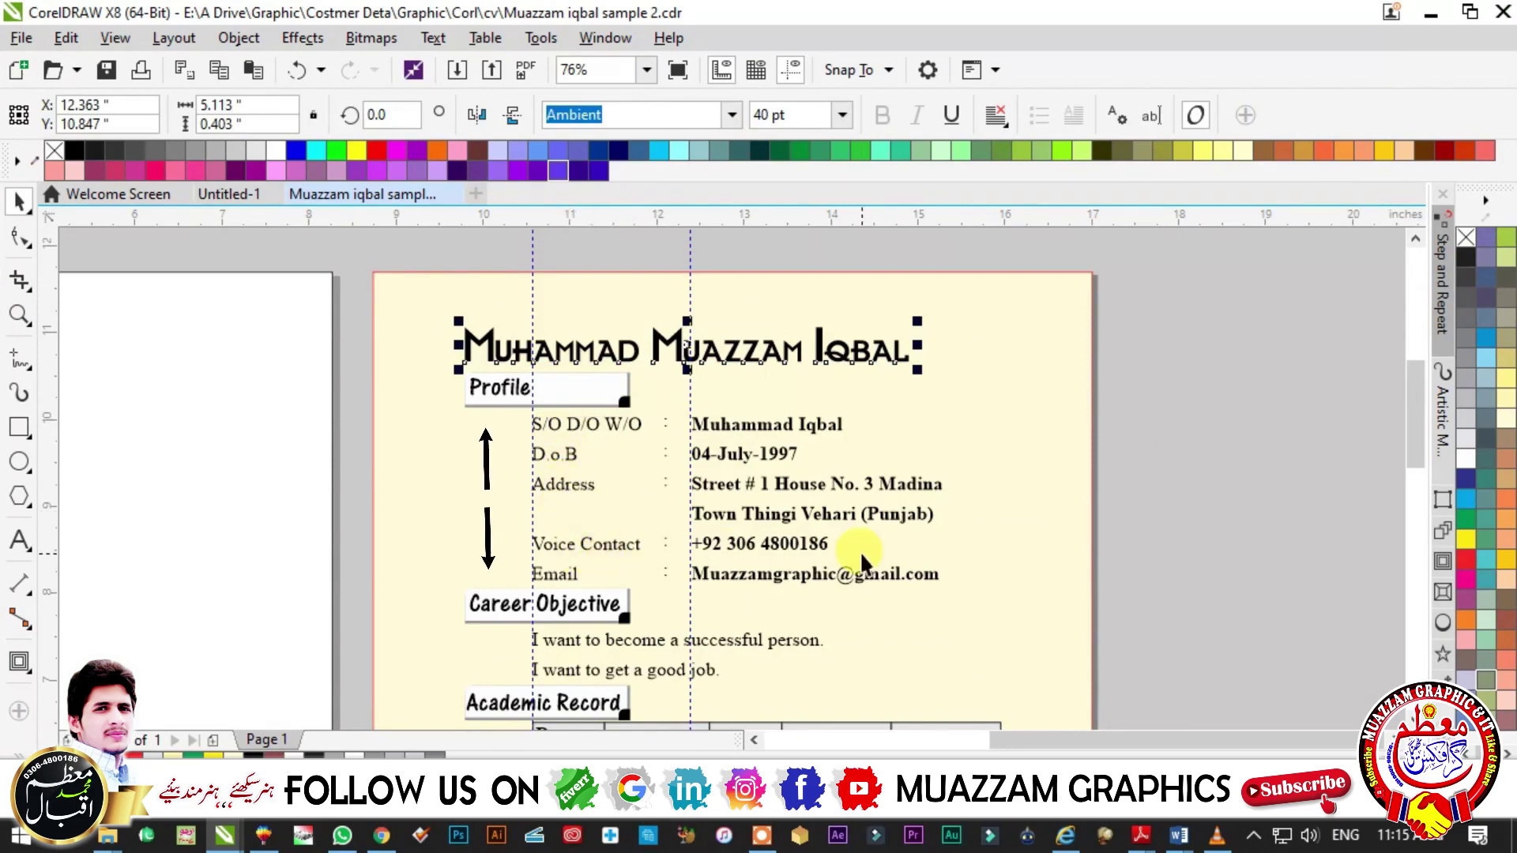
scroll(558, 569, "down", 1)
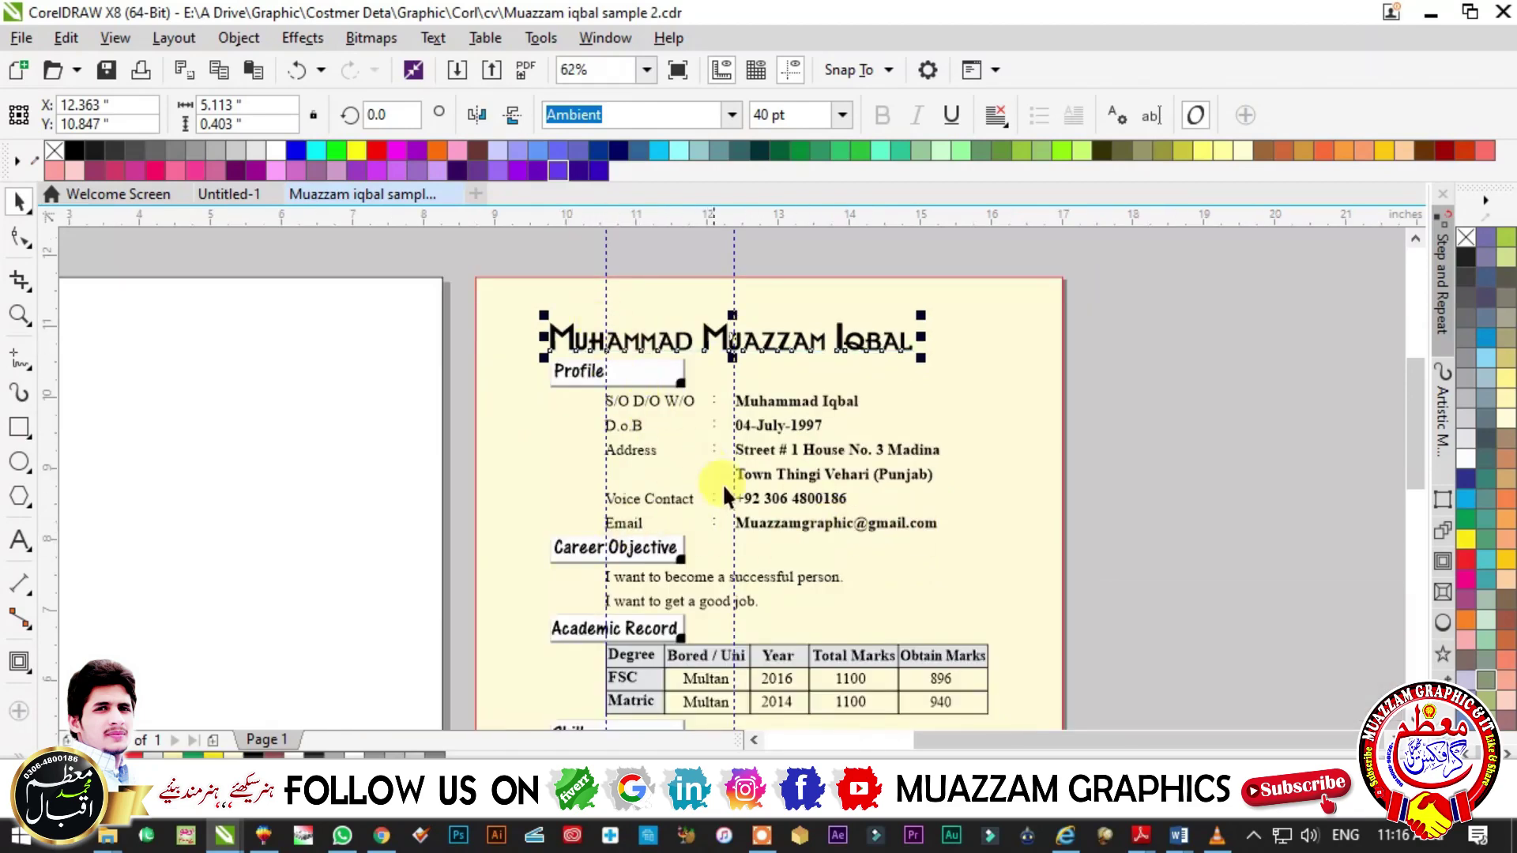
scroll(987, 544, "up", 3)
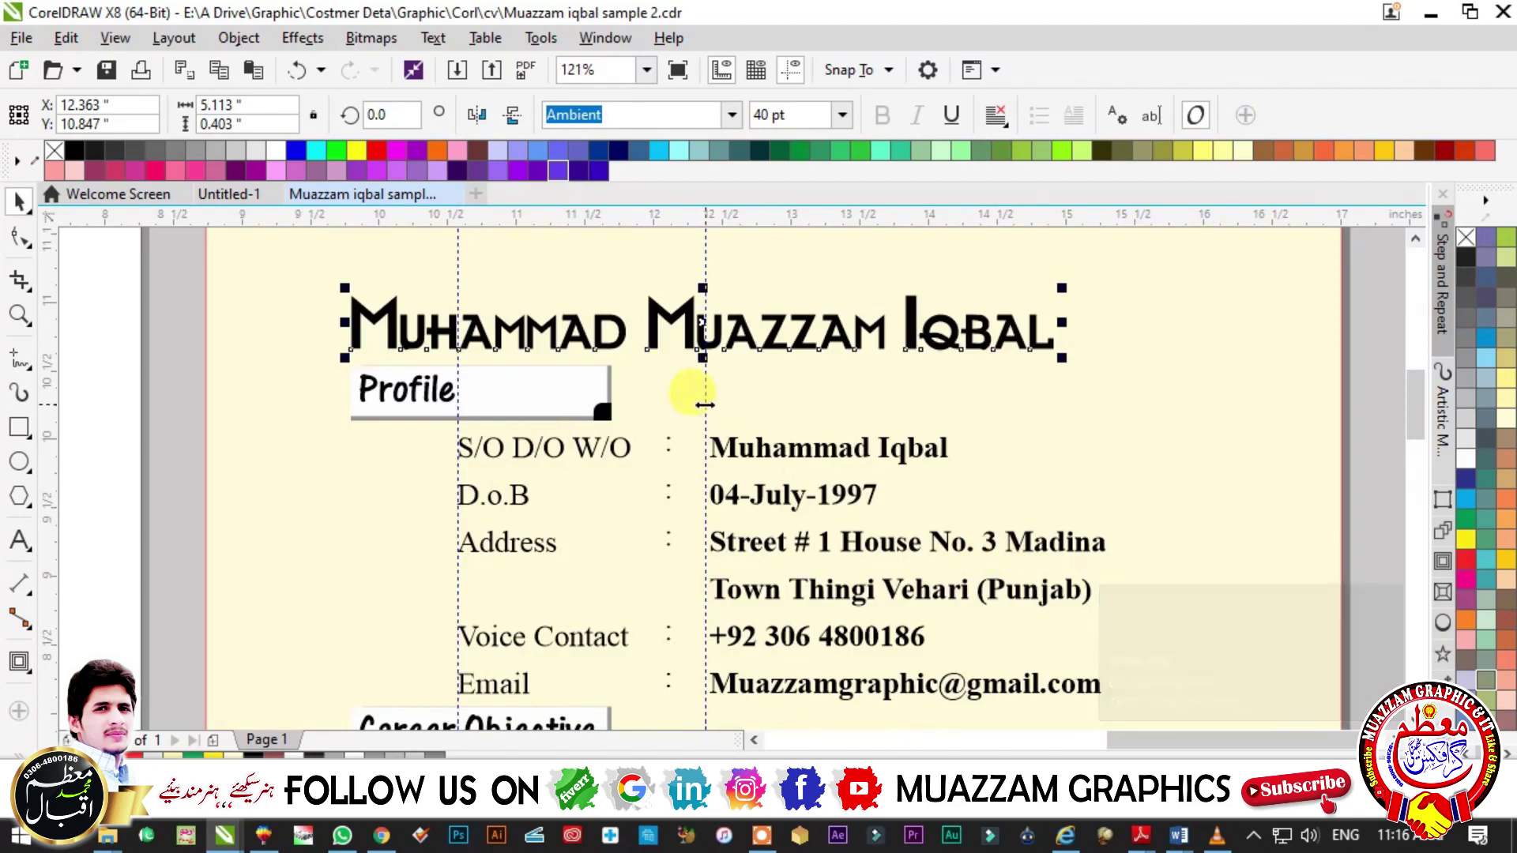
key("F3")
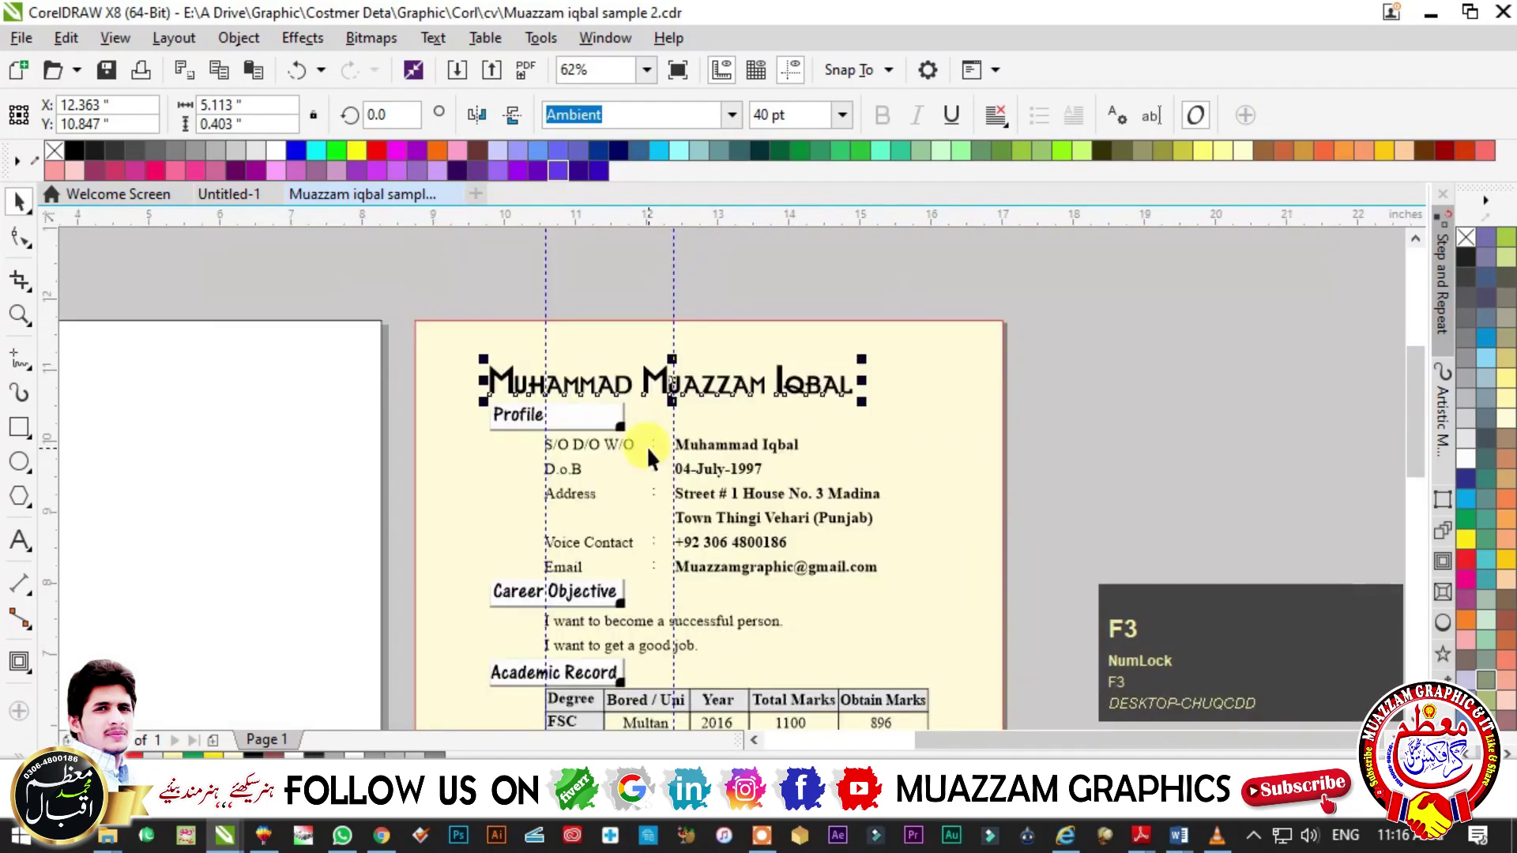
left_click(222, 194)
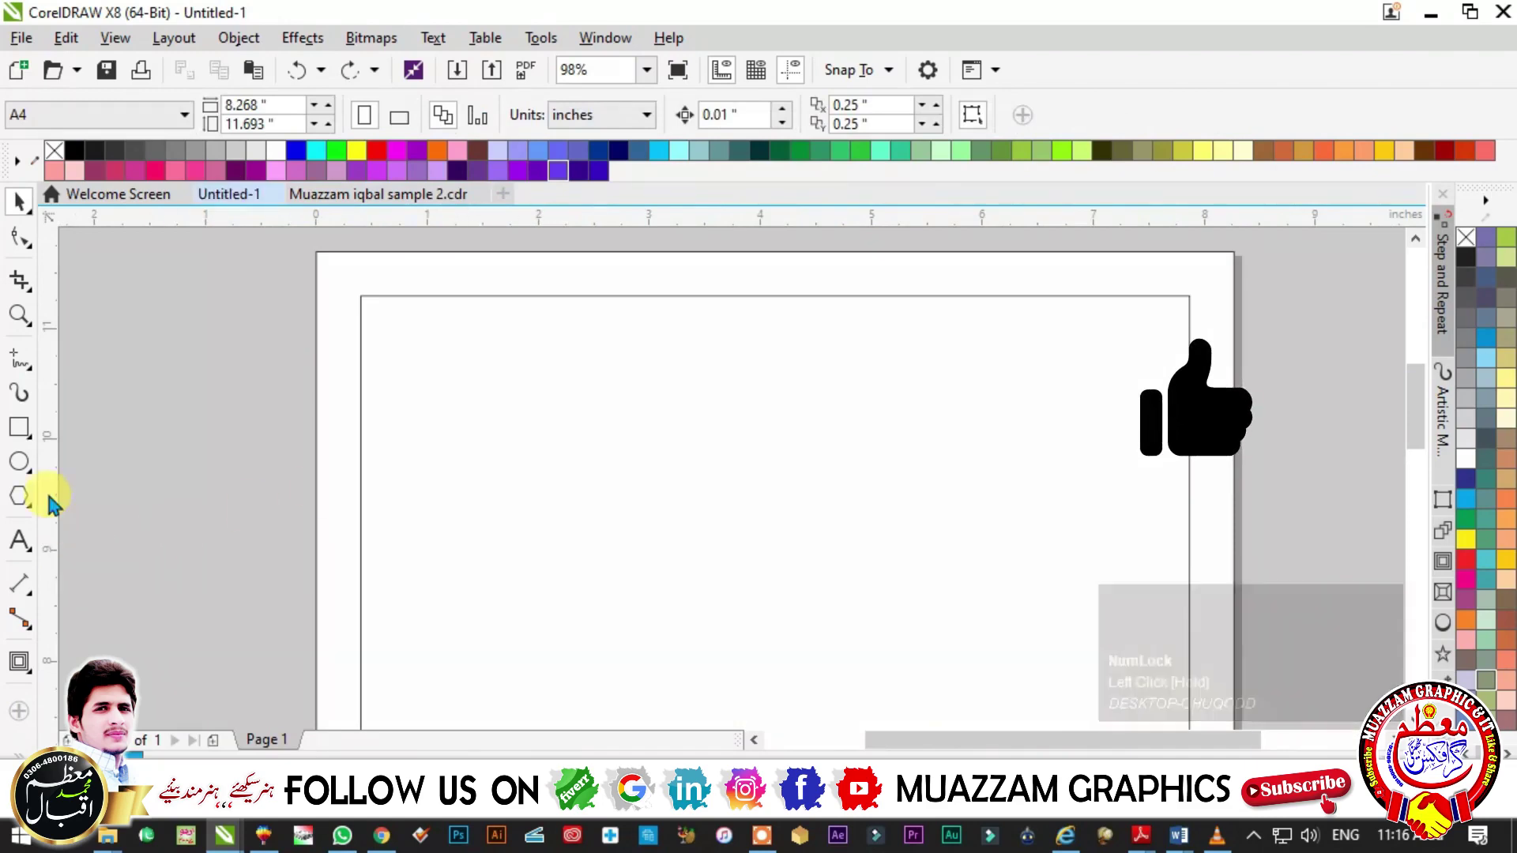
- Type the CV owner's full name near the page top and size it 40 pt
left_click(19, 541)
left_click(455, 370)
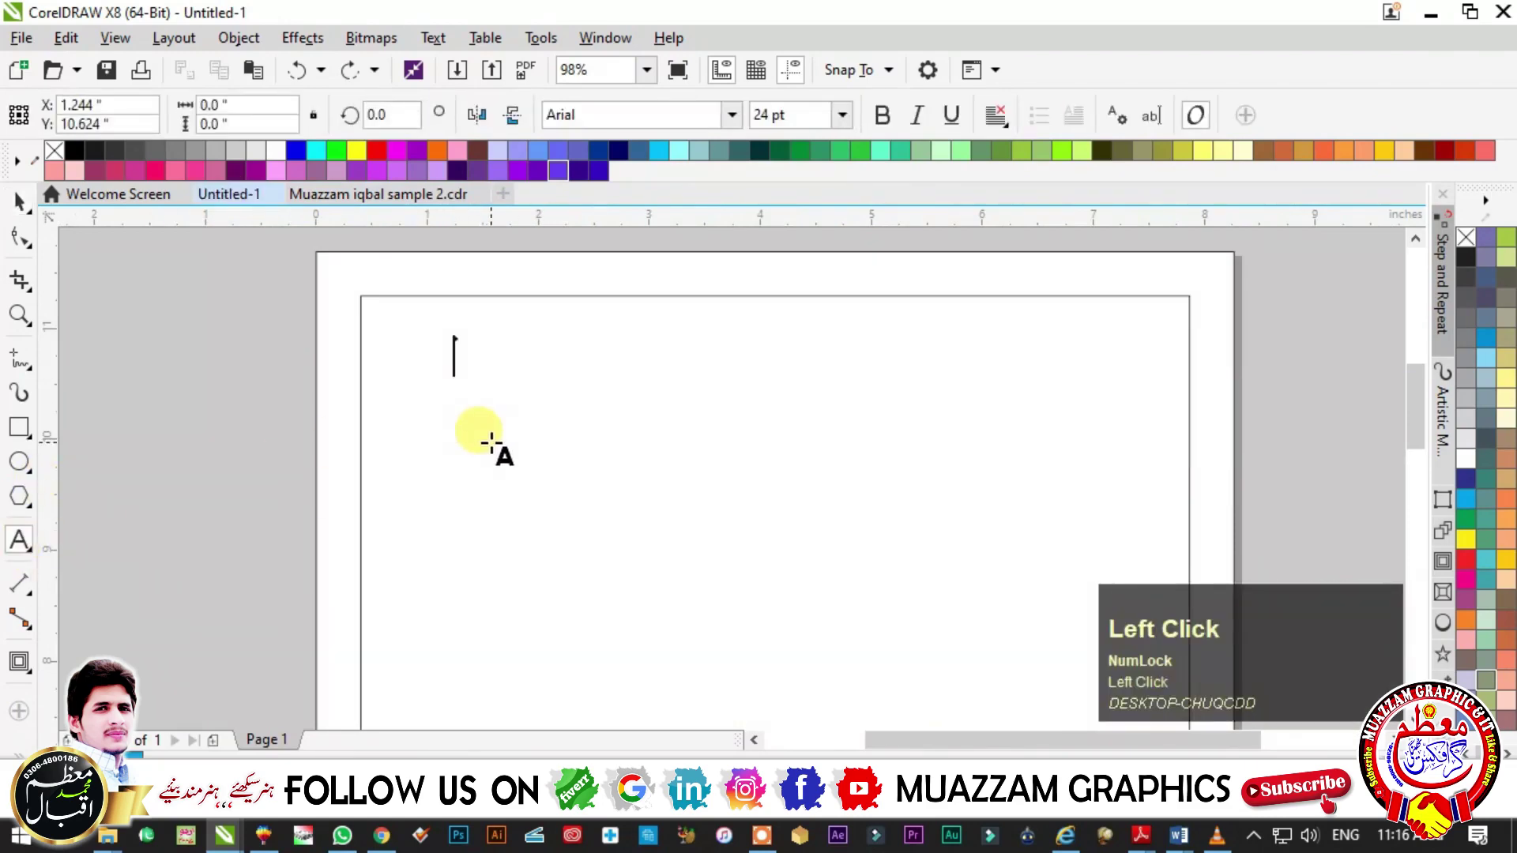
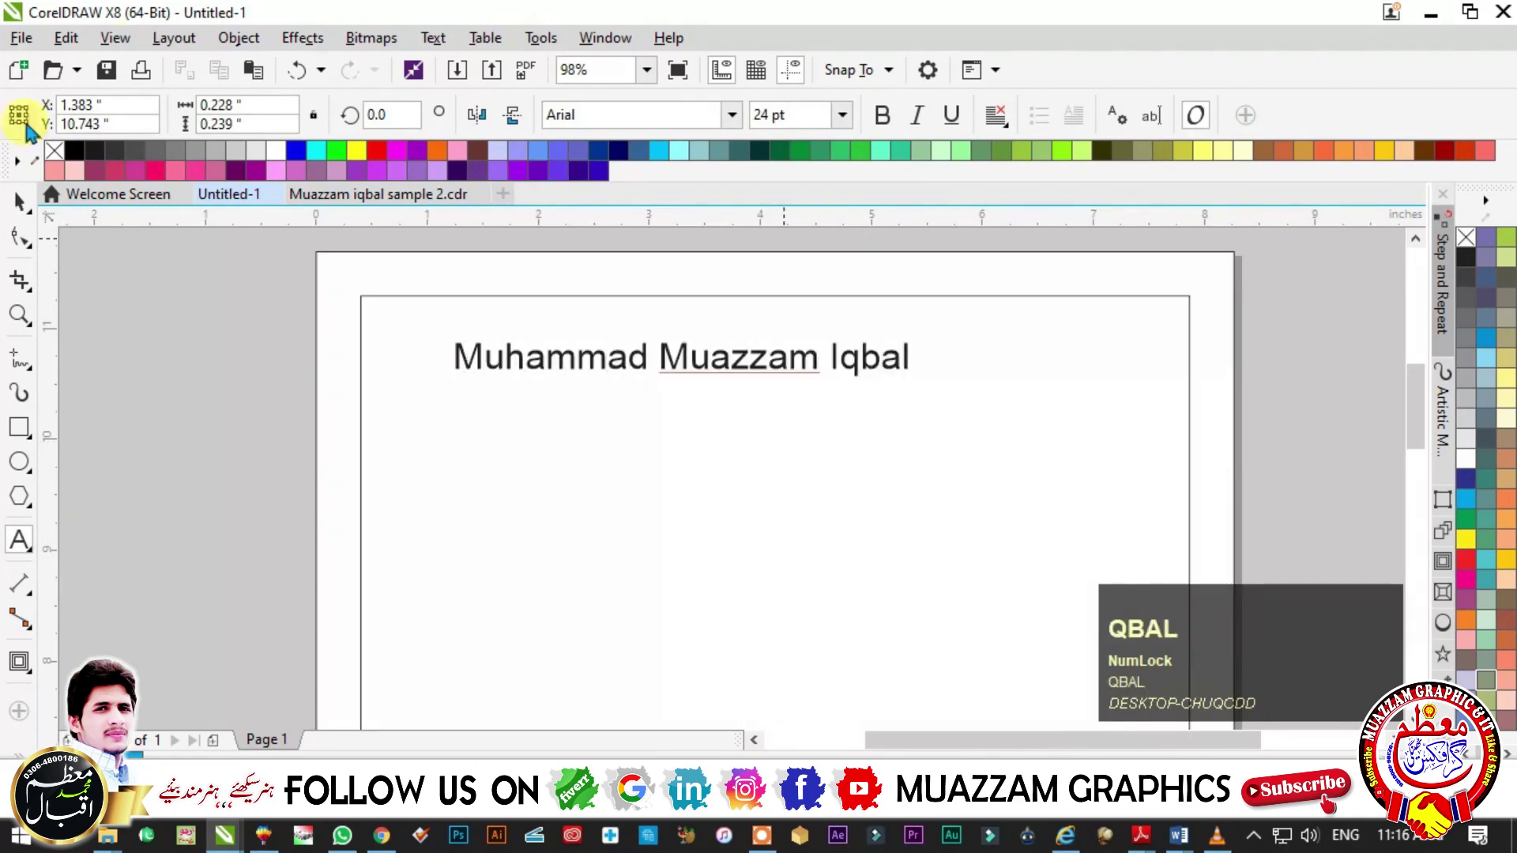
left_click(20, 202)
left_click(778, 114)
type("40")
key("Return")
- Set the name title's font to Ambient and move it toward the top-left
left_click(644, 113)
type("Ambient")
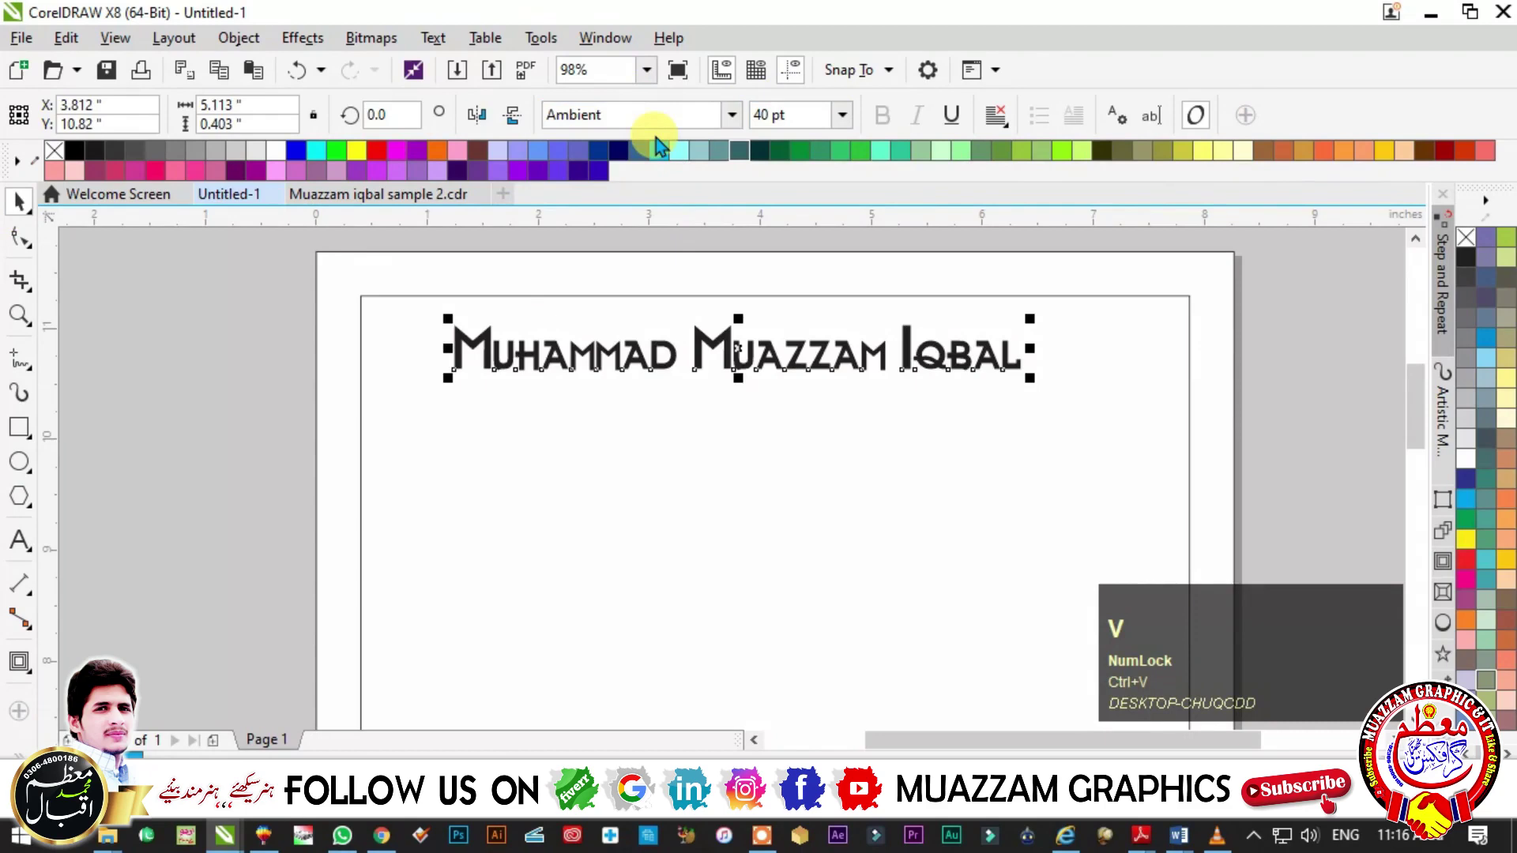
left_click(666, 113)
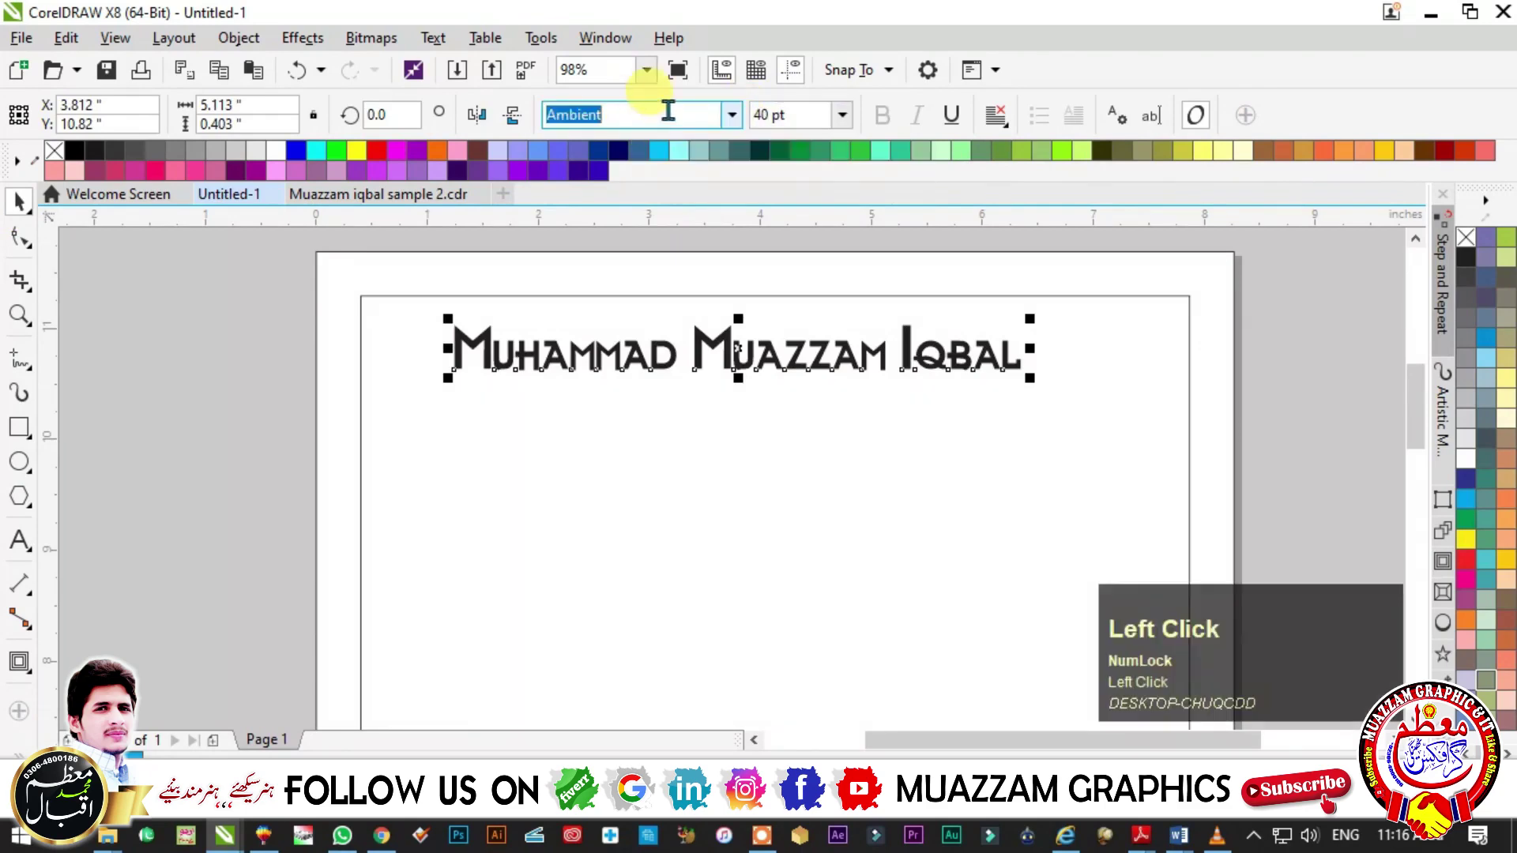
mouse_move(606, 363)
left_mouse_down()
mouse_move(582, 350)
mouse_move(594, 355)
left_mouse_up()
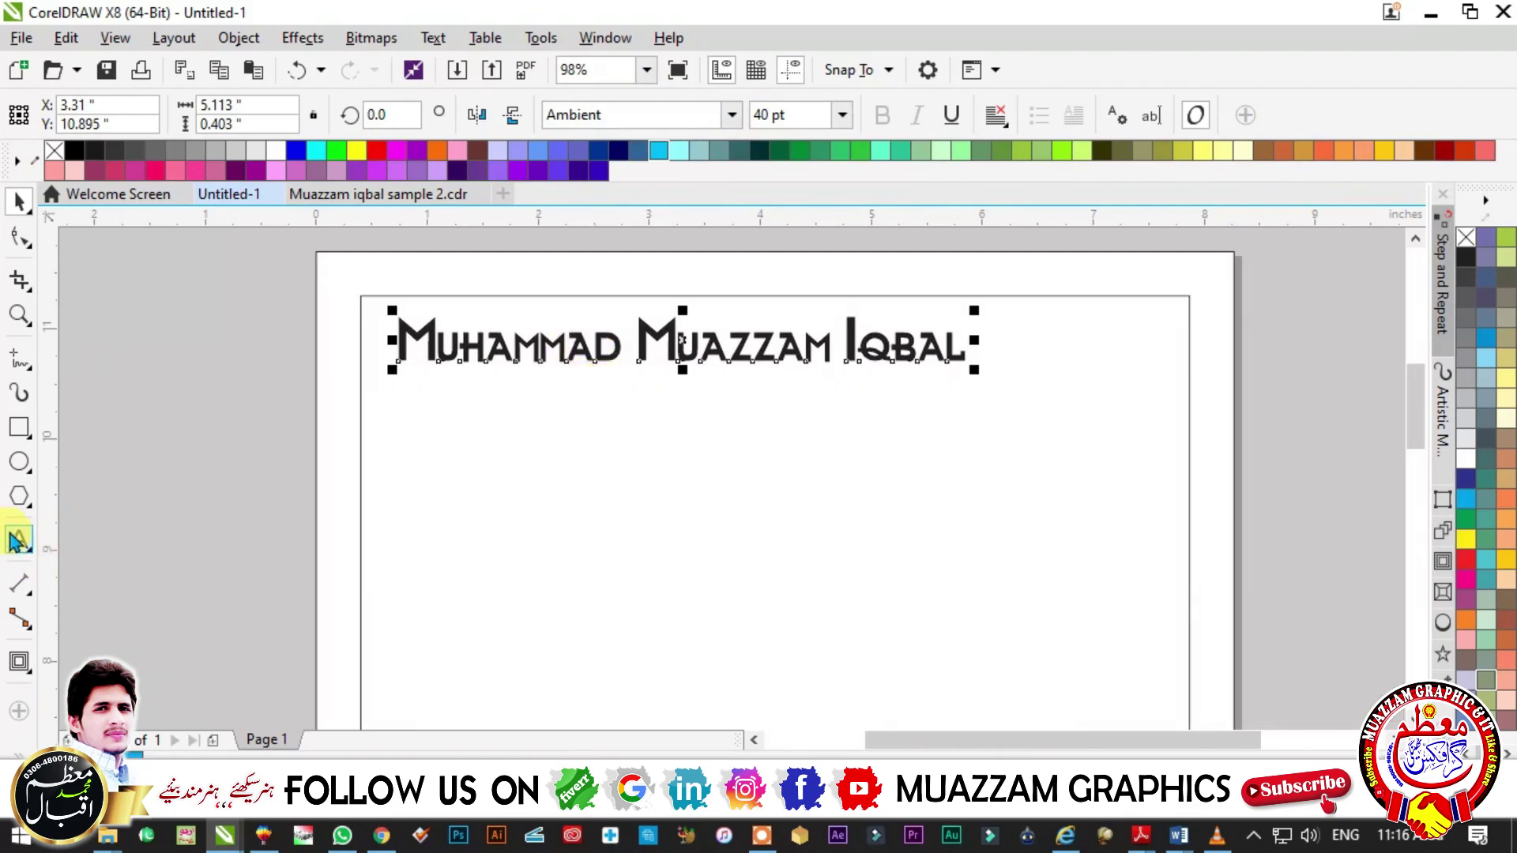
left_click(20, 542)
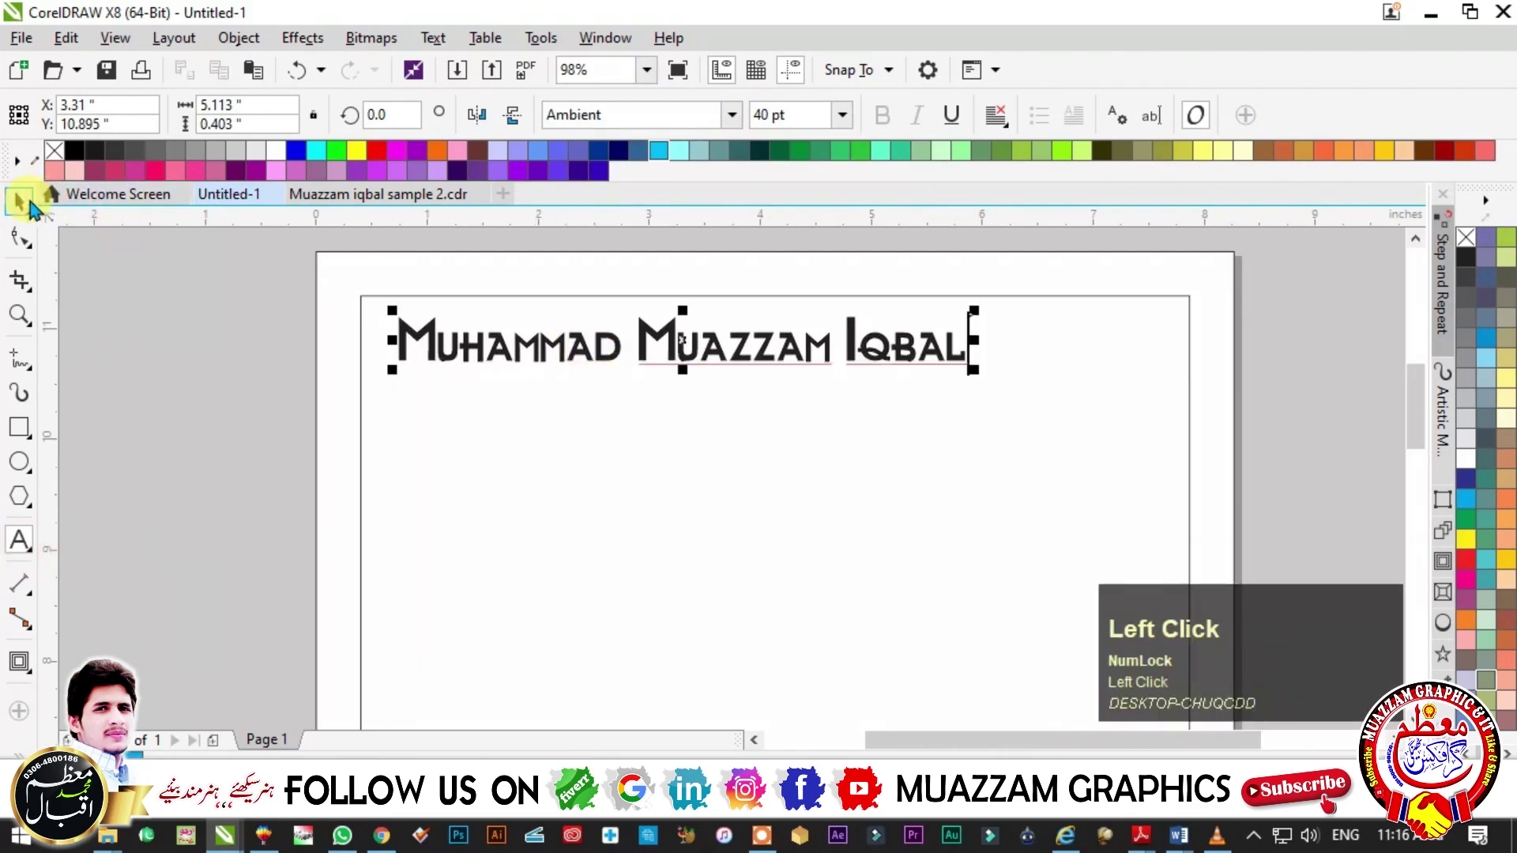
scroll(1502, 356, "down", 3)
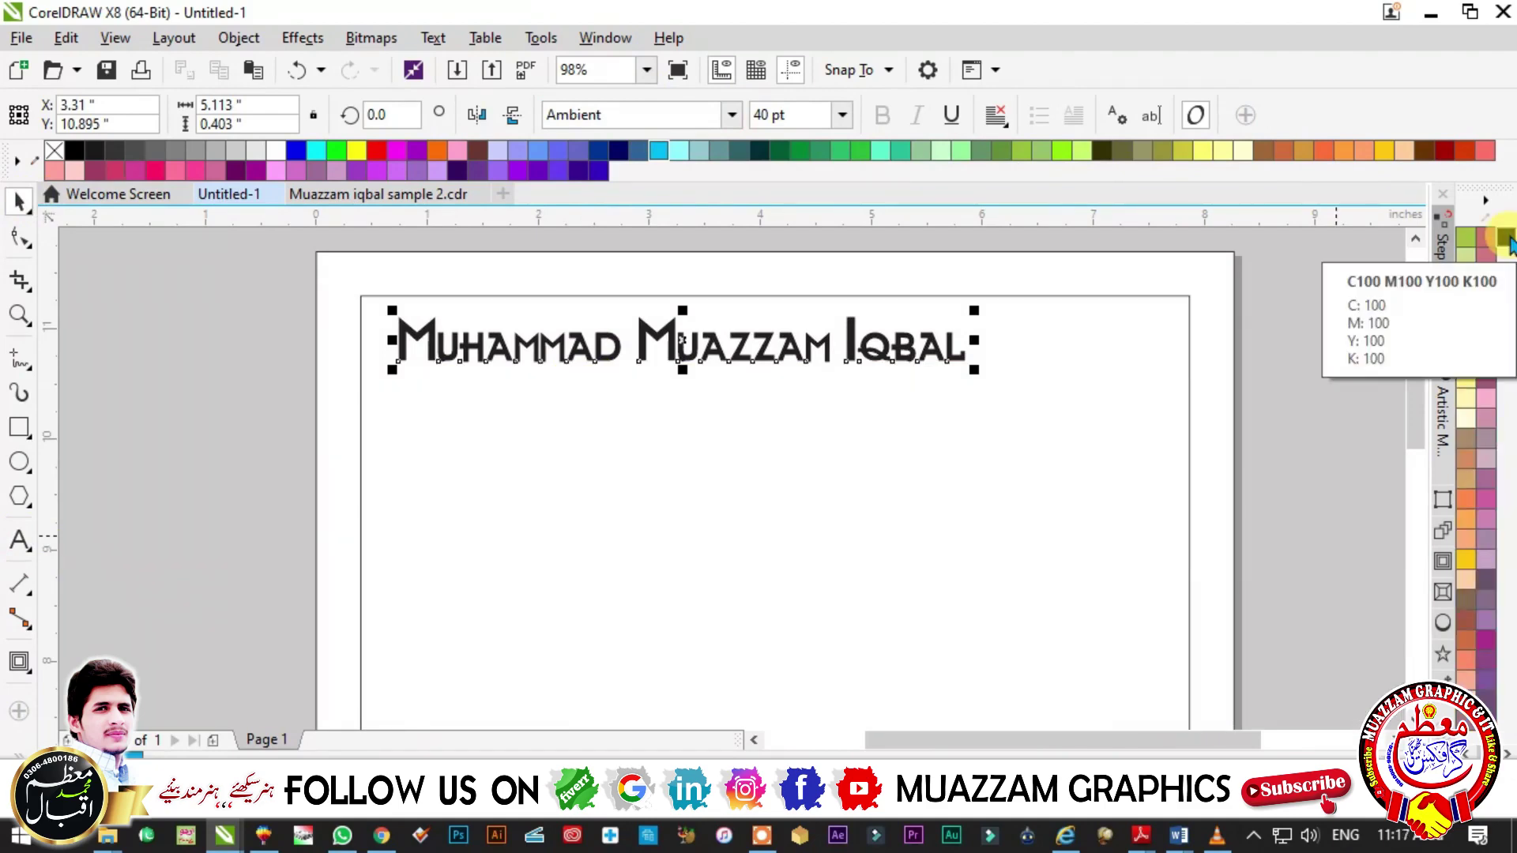
left_click(1508, 238)
key("Delete")
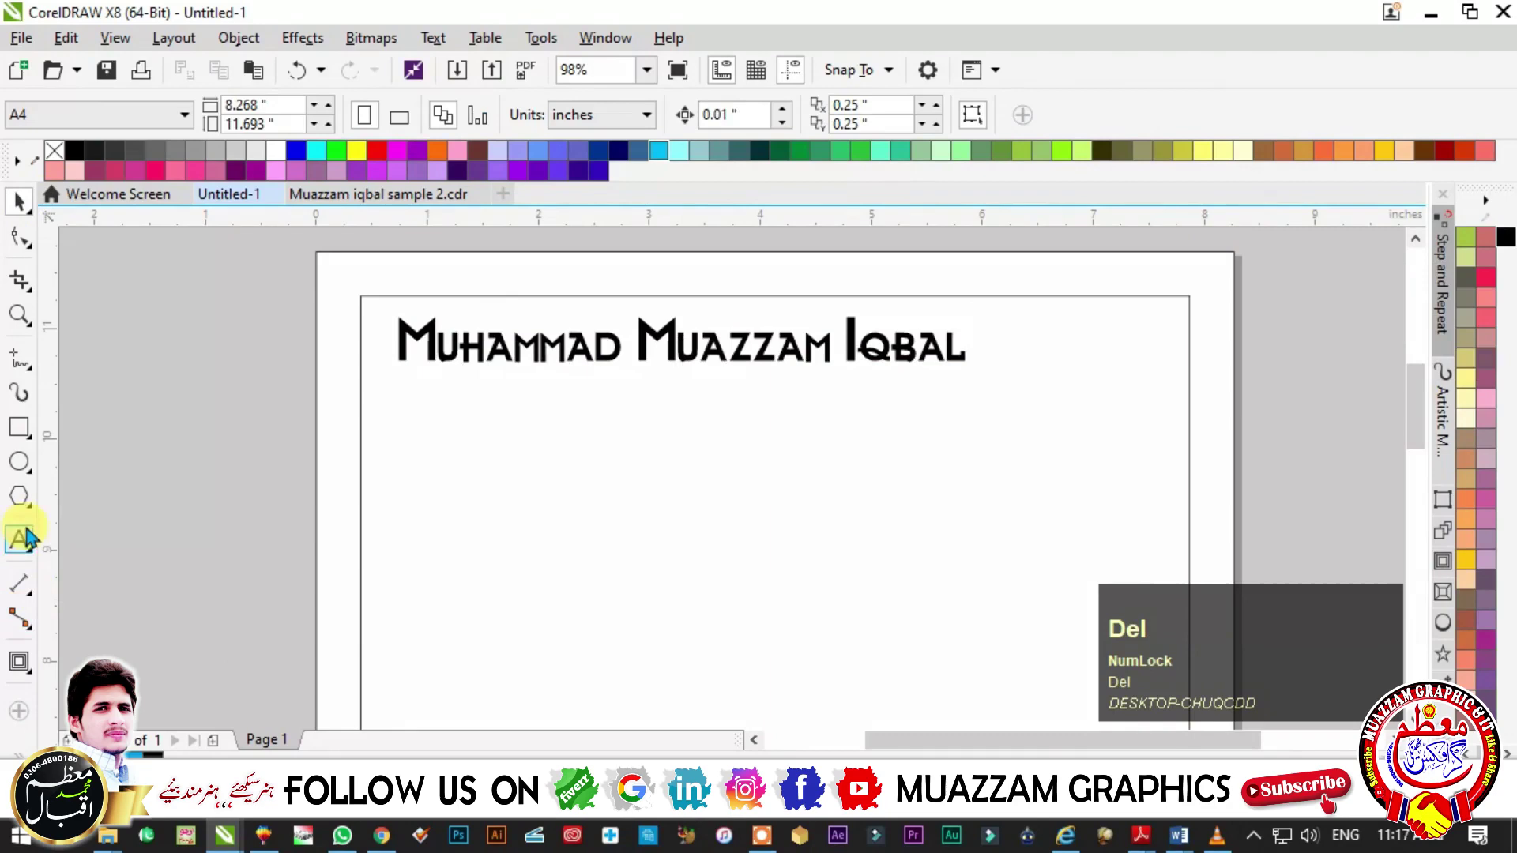
- Add the 'S/O W/O D/O' label in black 16 pt Times New Roman
left_click(20, 544)
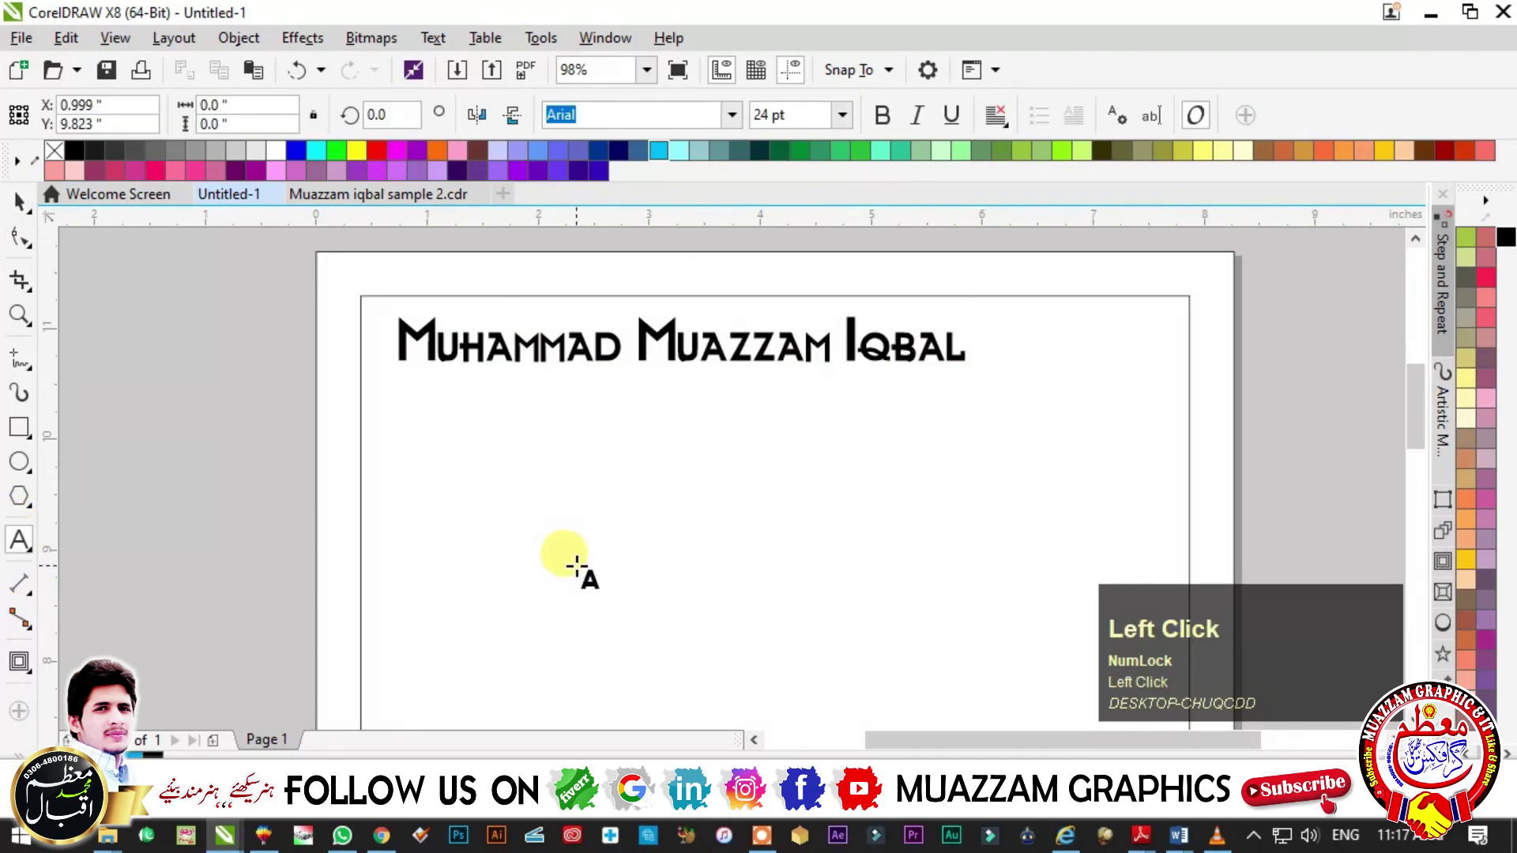
type("S/O")
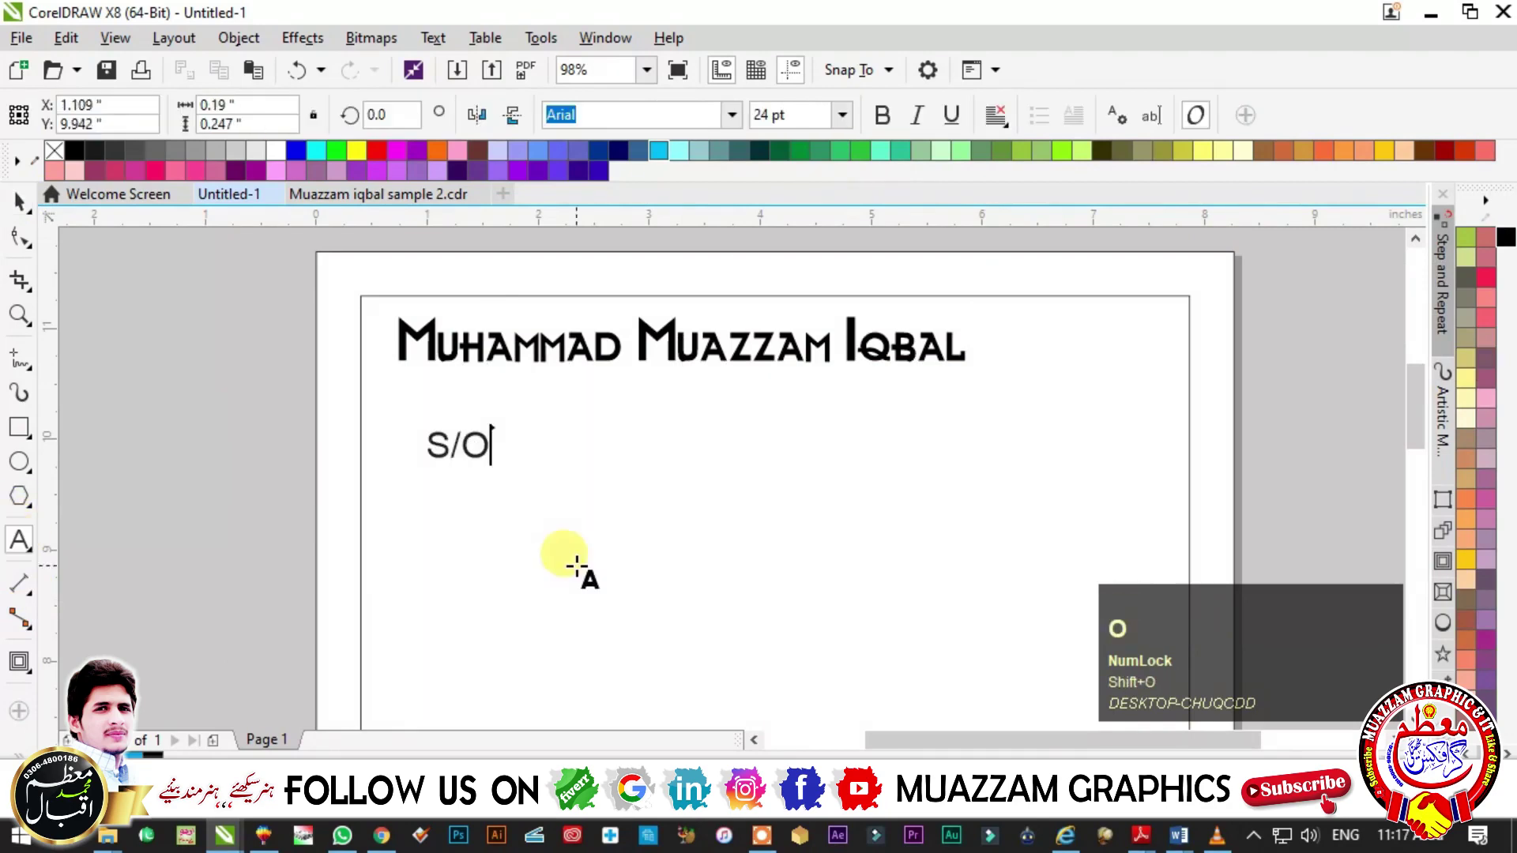
key("Escape")
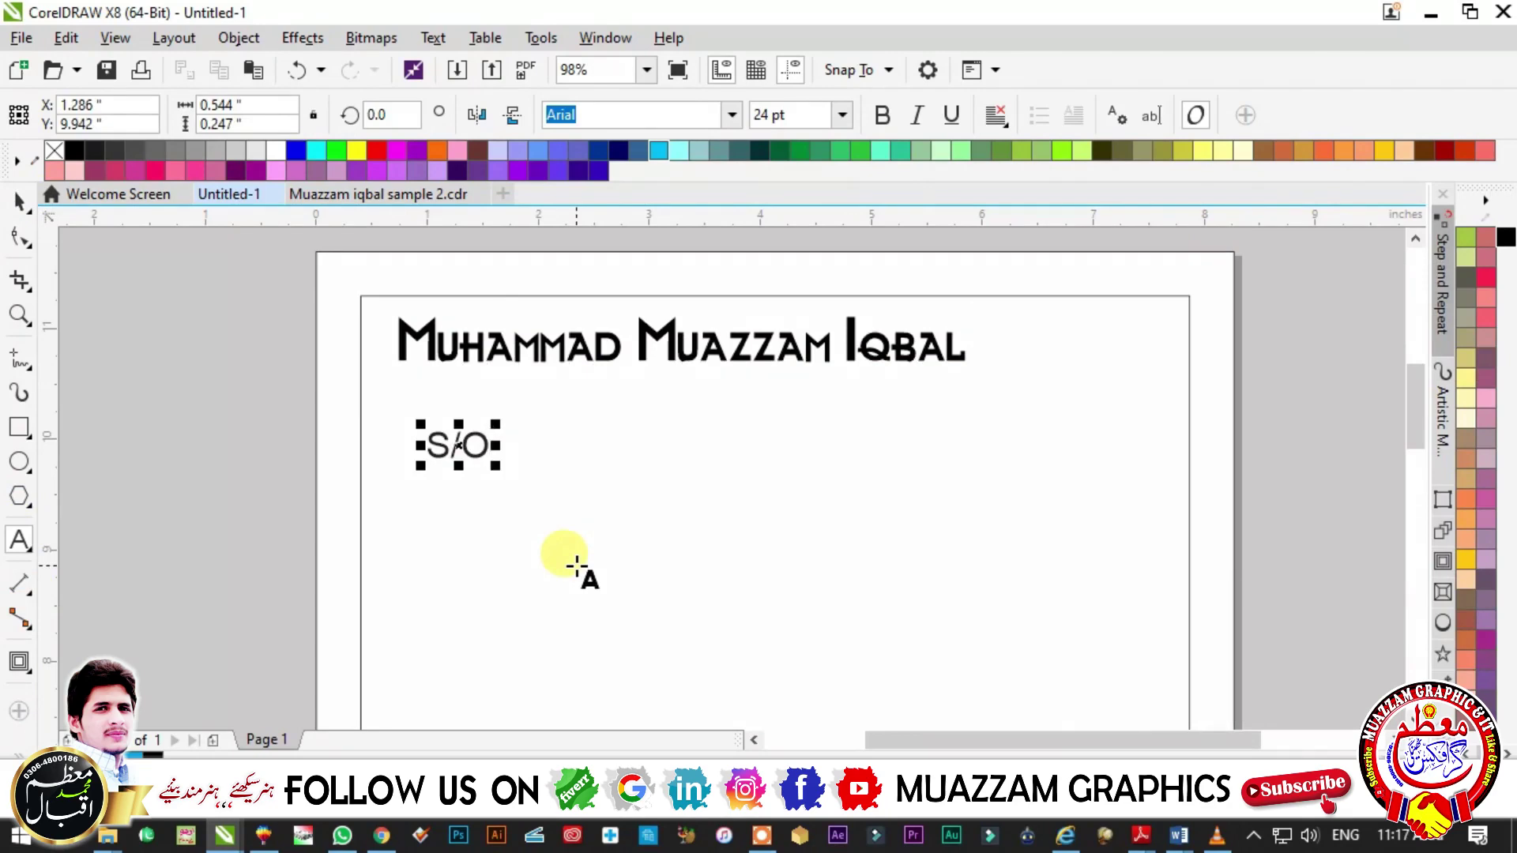
key("BackSpace")
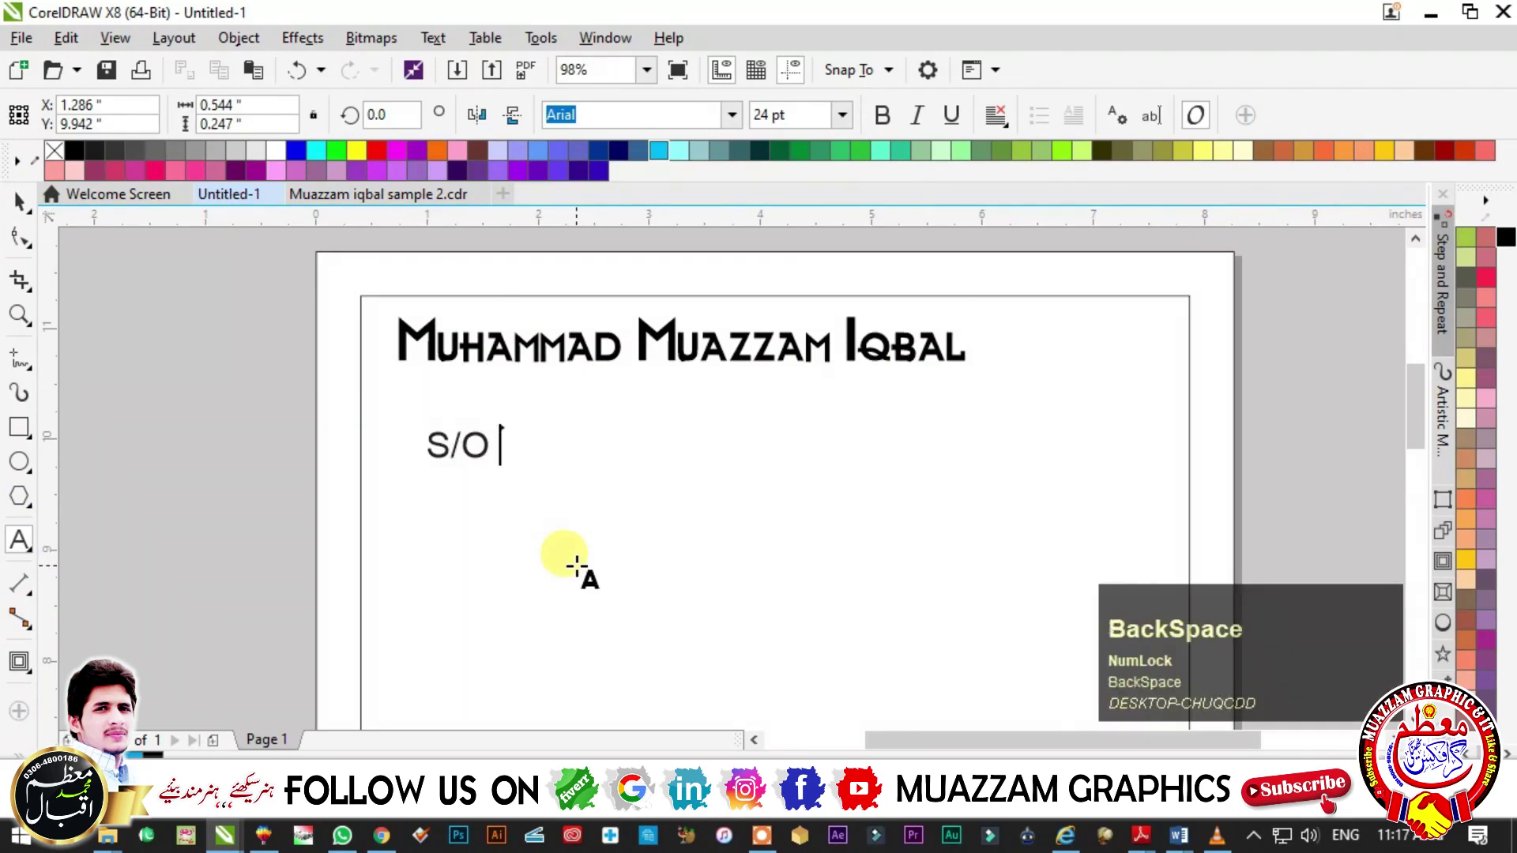
type("W/O D/O")
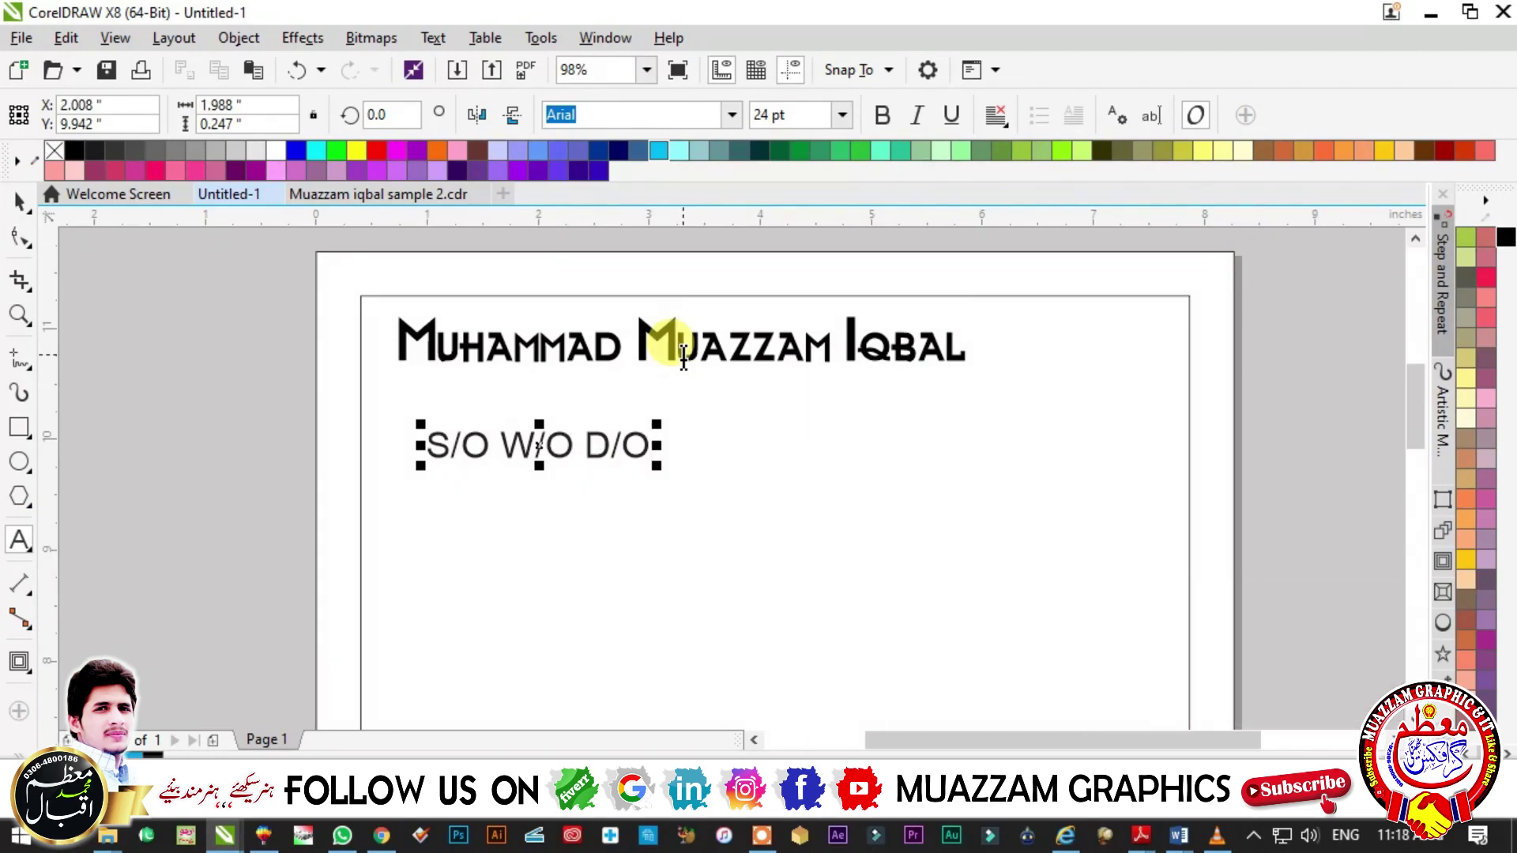
left_click(19, 204)
scroll(802, 116, "up", 2)
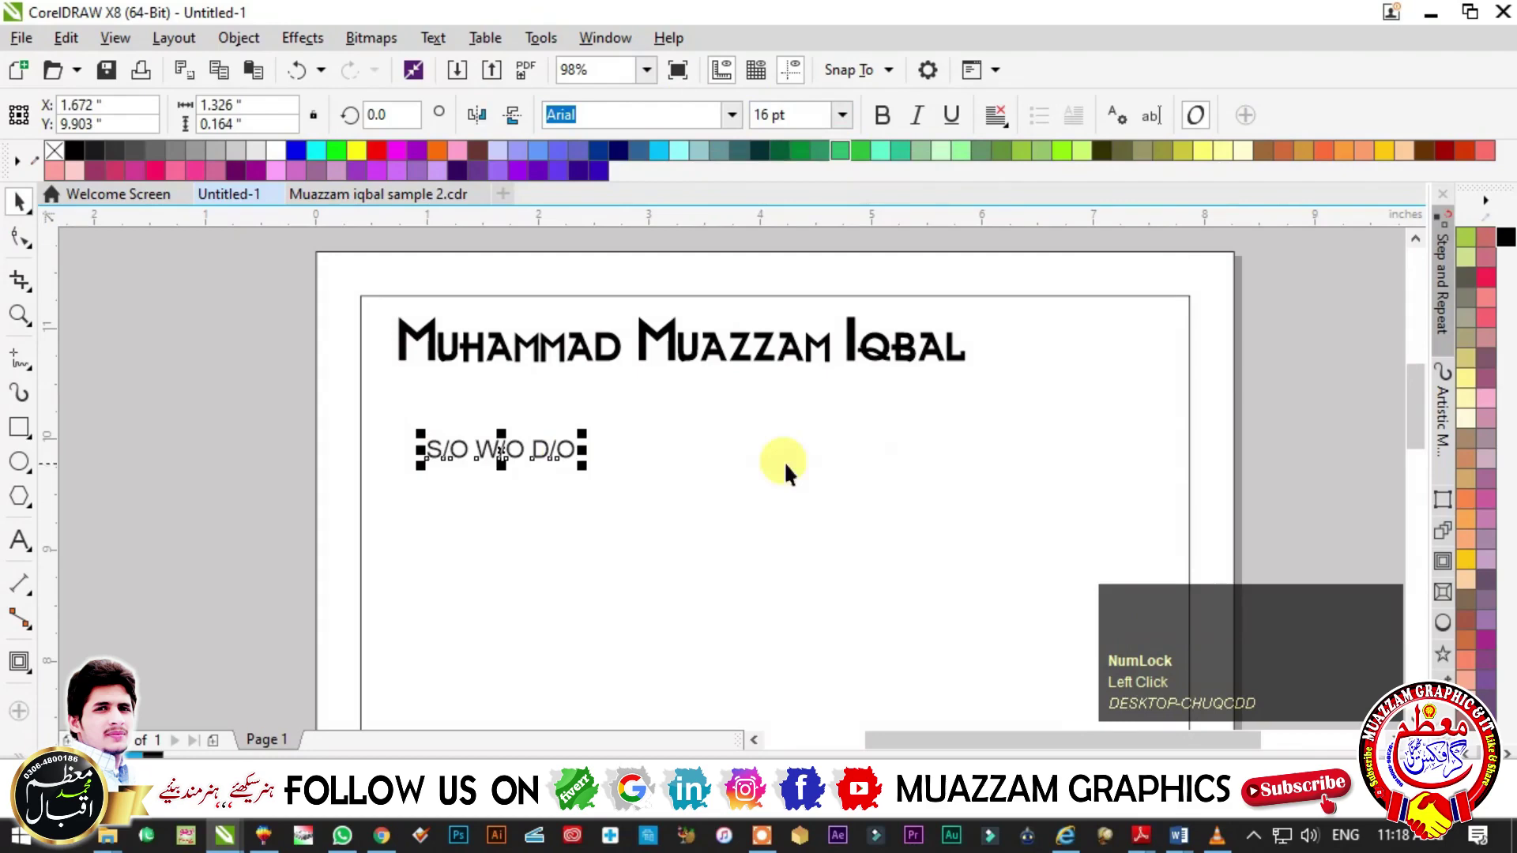
left_click(1506, 248)
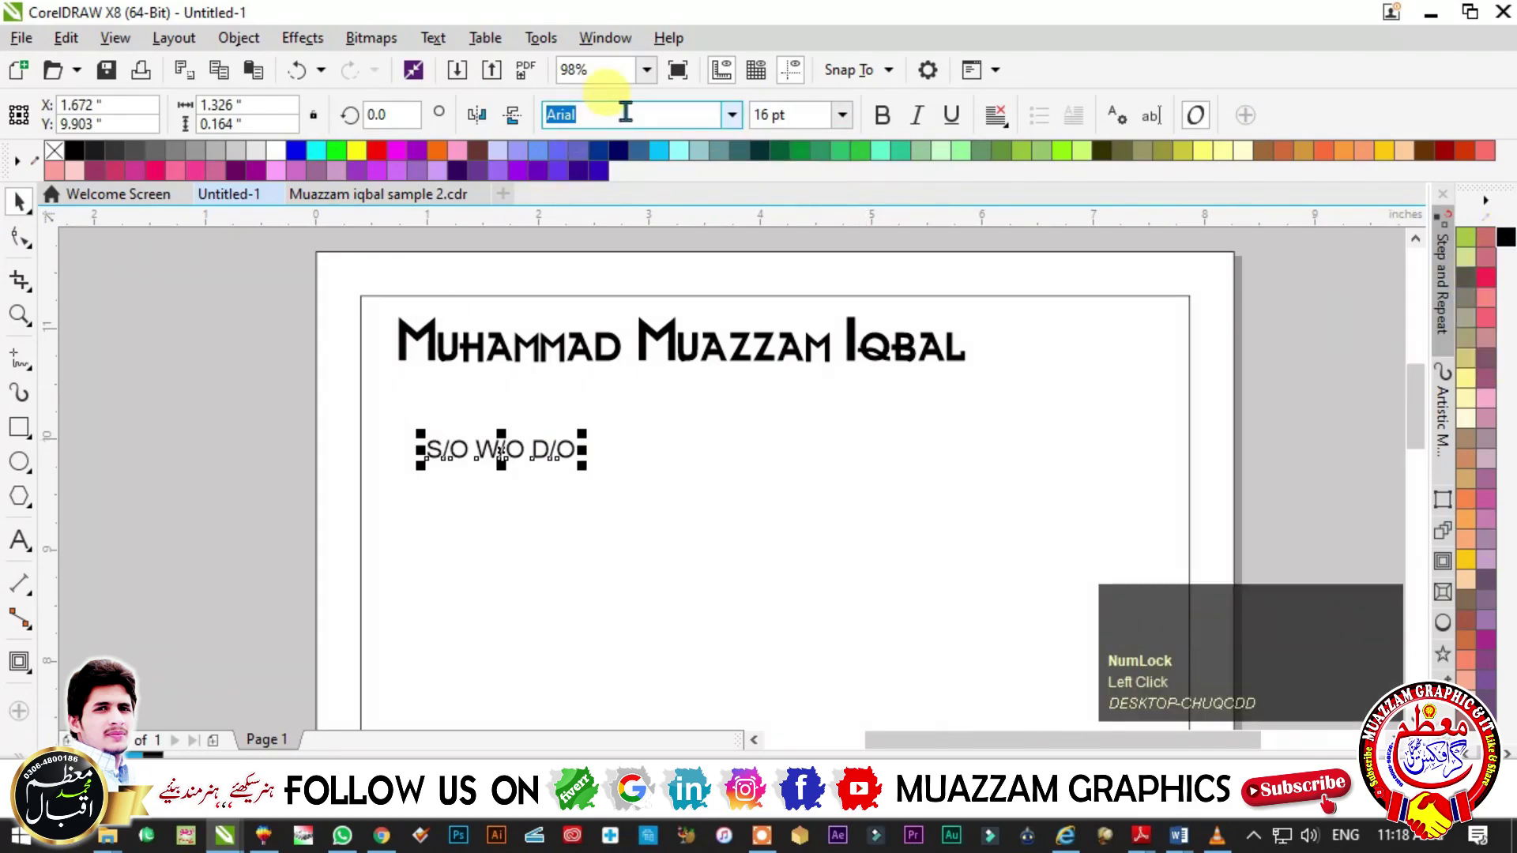
type("Times New Roman")
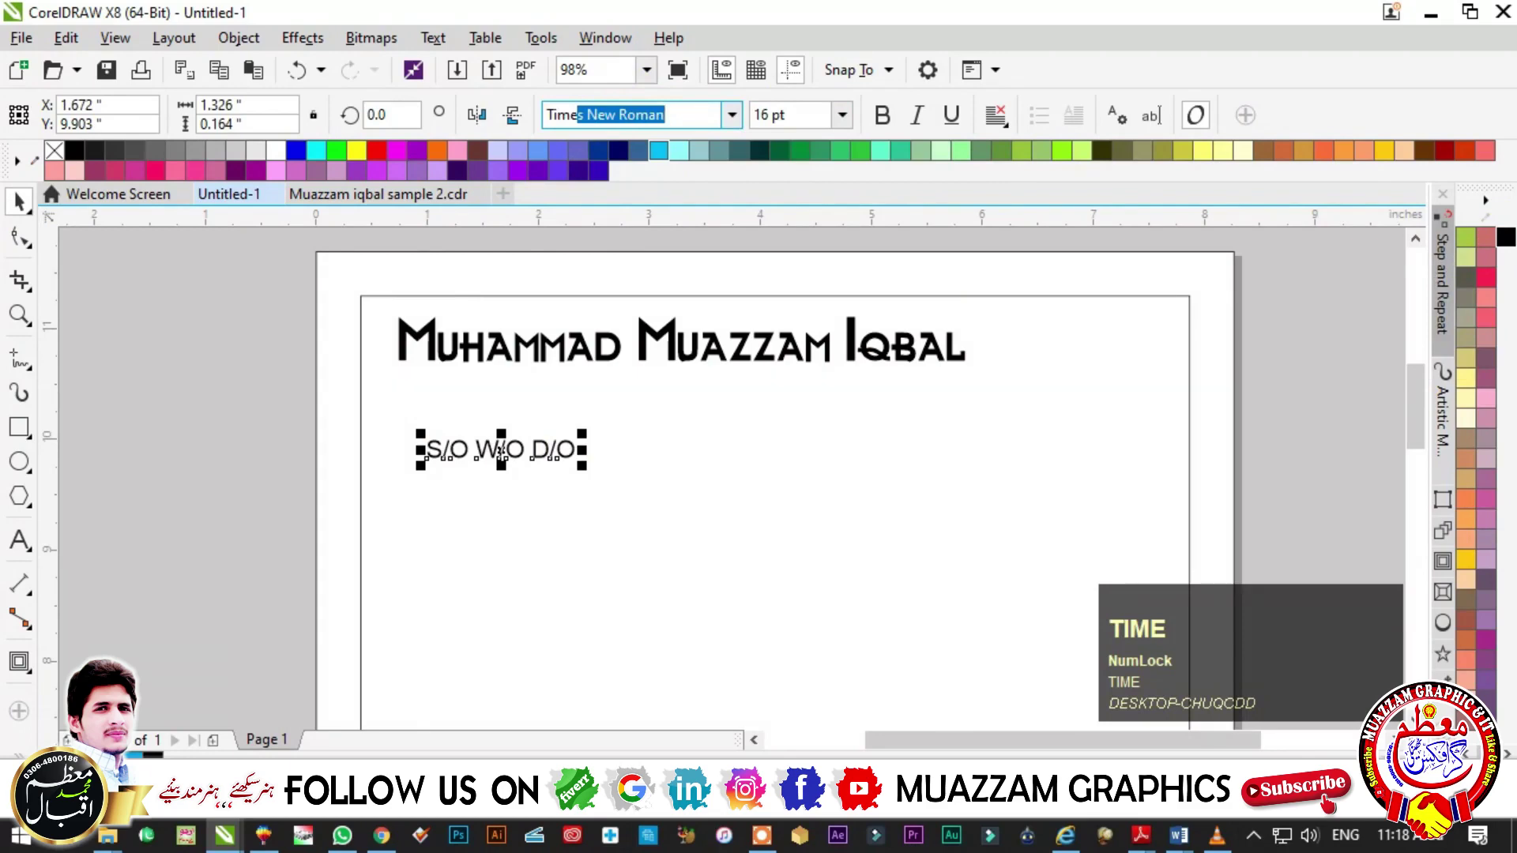
key("Return")
- Add lines D.O.B, Address, Voice Contact and Email below S/O W/O D/O
key("F2")
left_click_drag(325, 305, 959, 569)
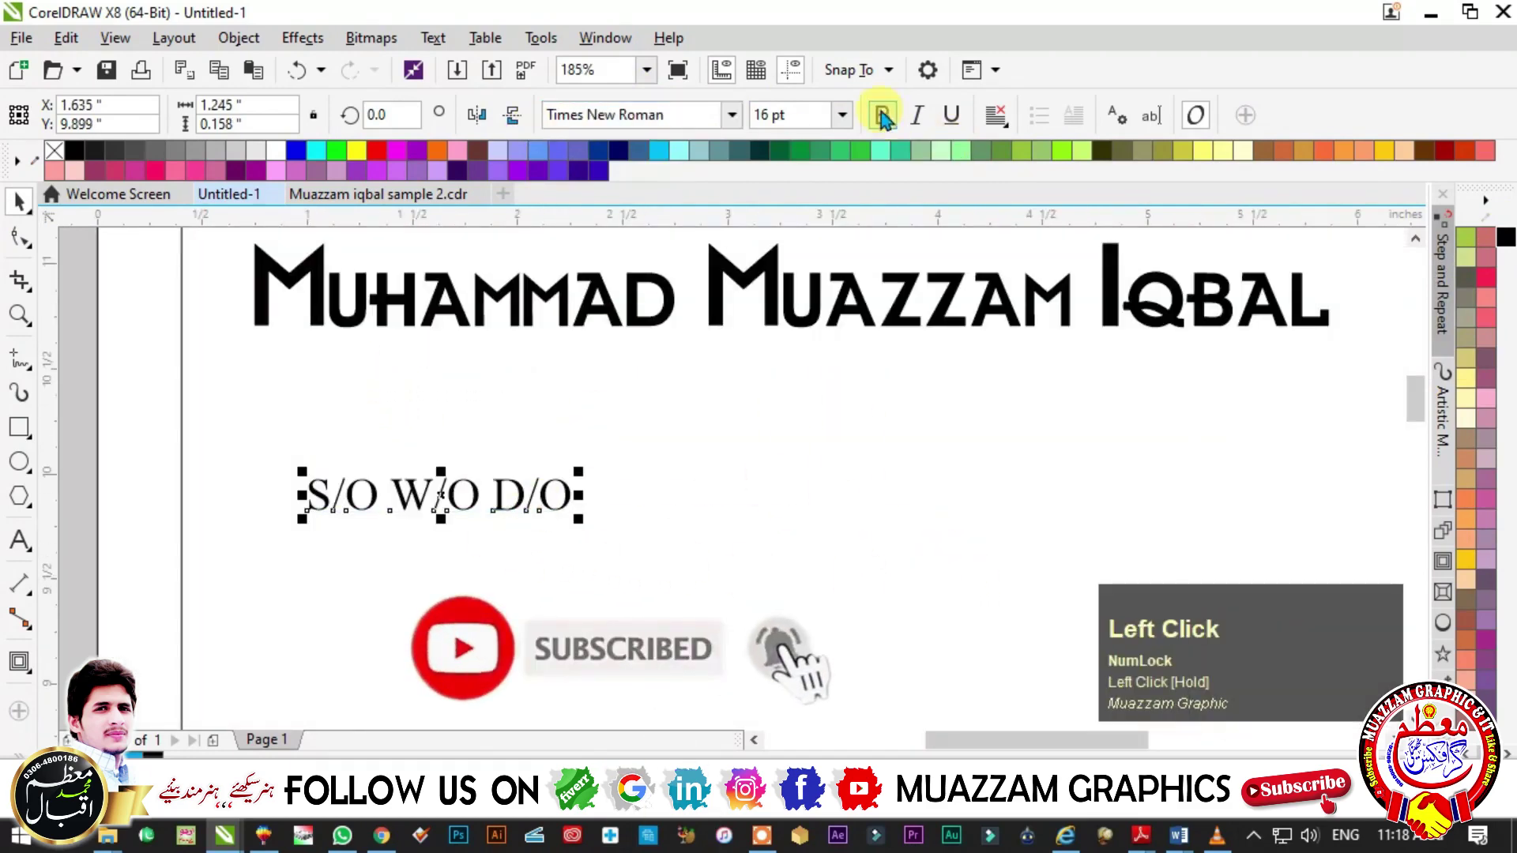
key("F3")
left_click(1016, 609)
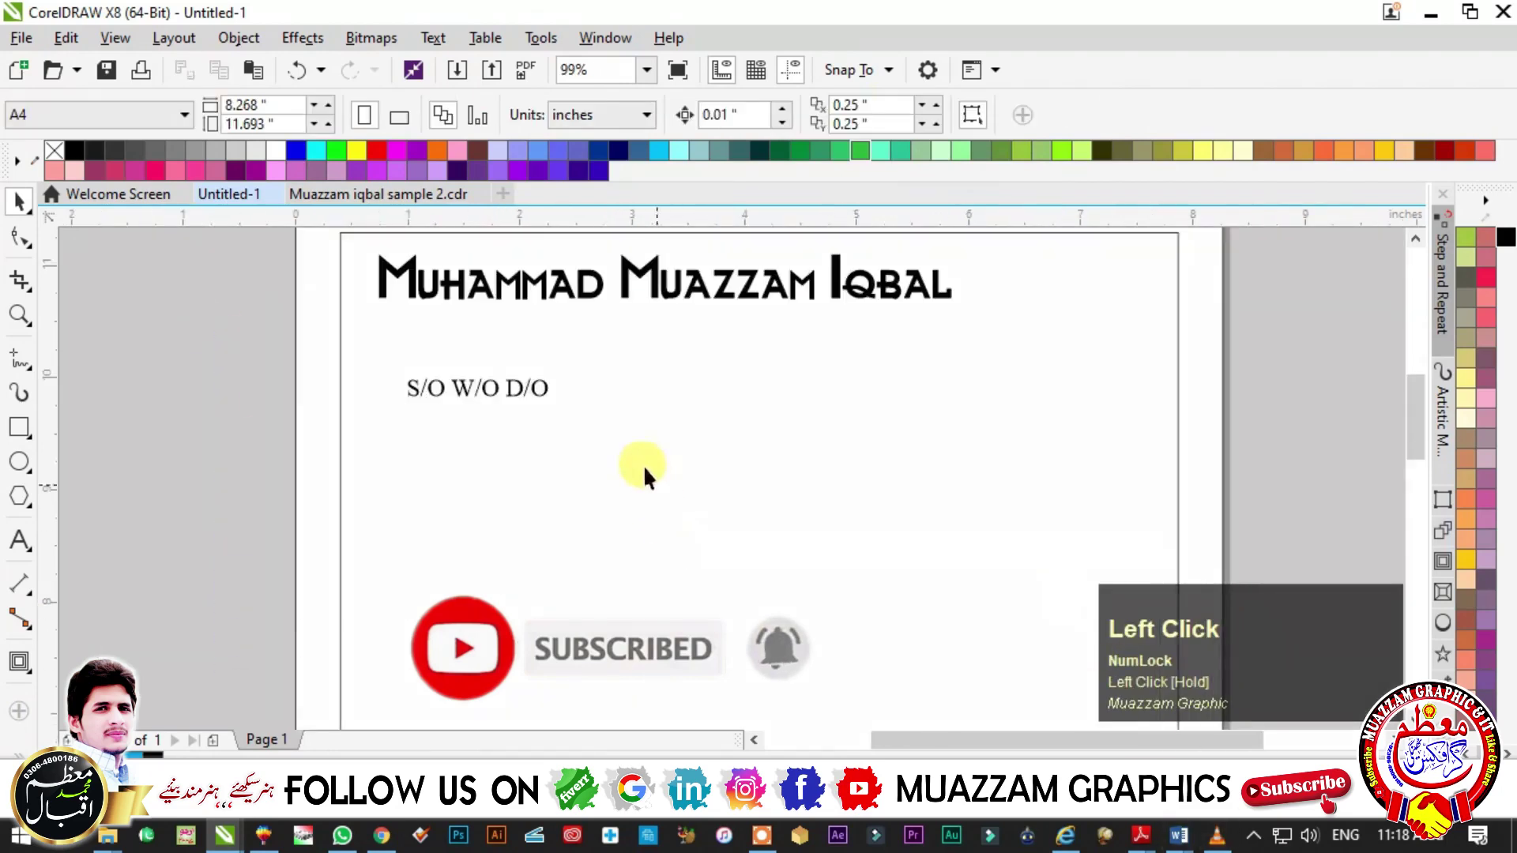
double_click(542, 393)
key("Return")
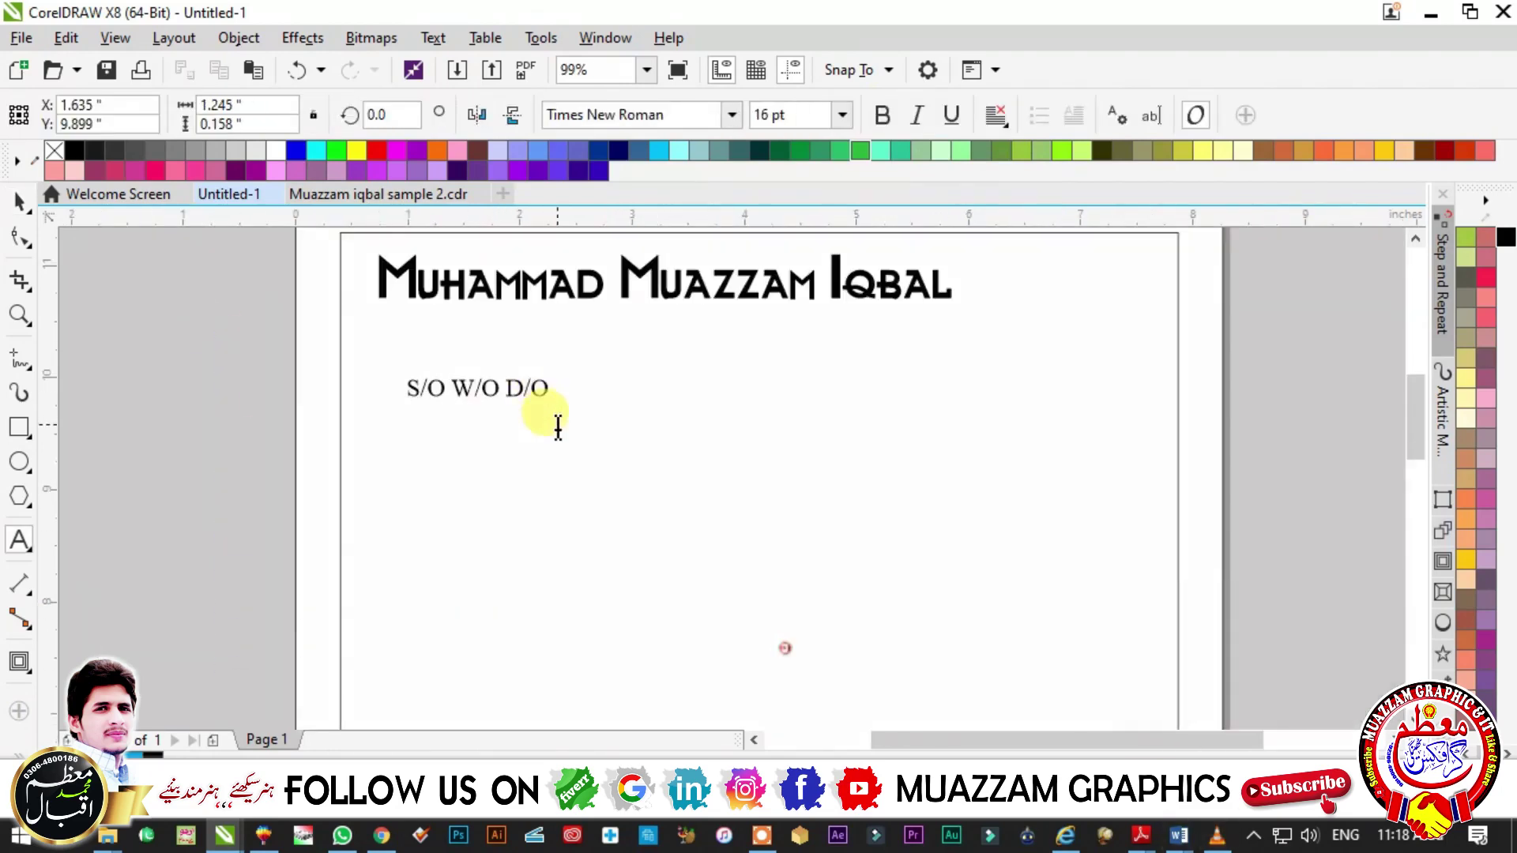
type("D.O.B")
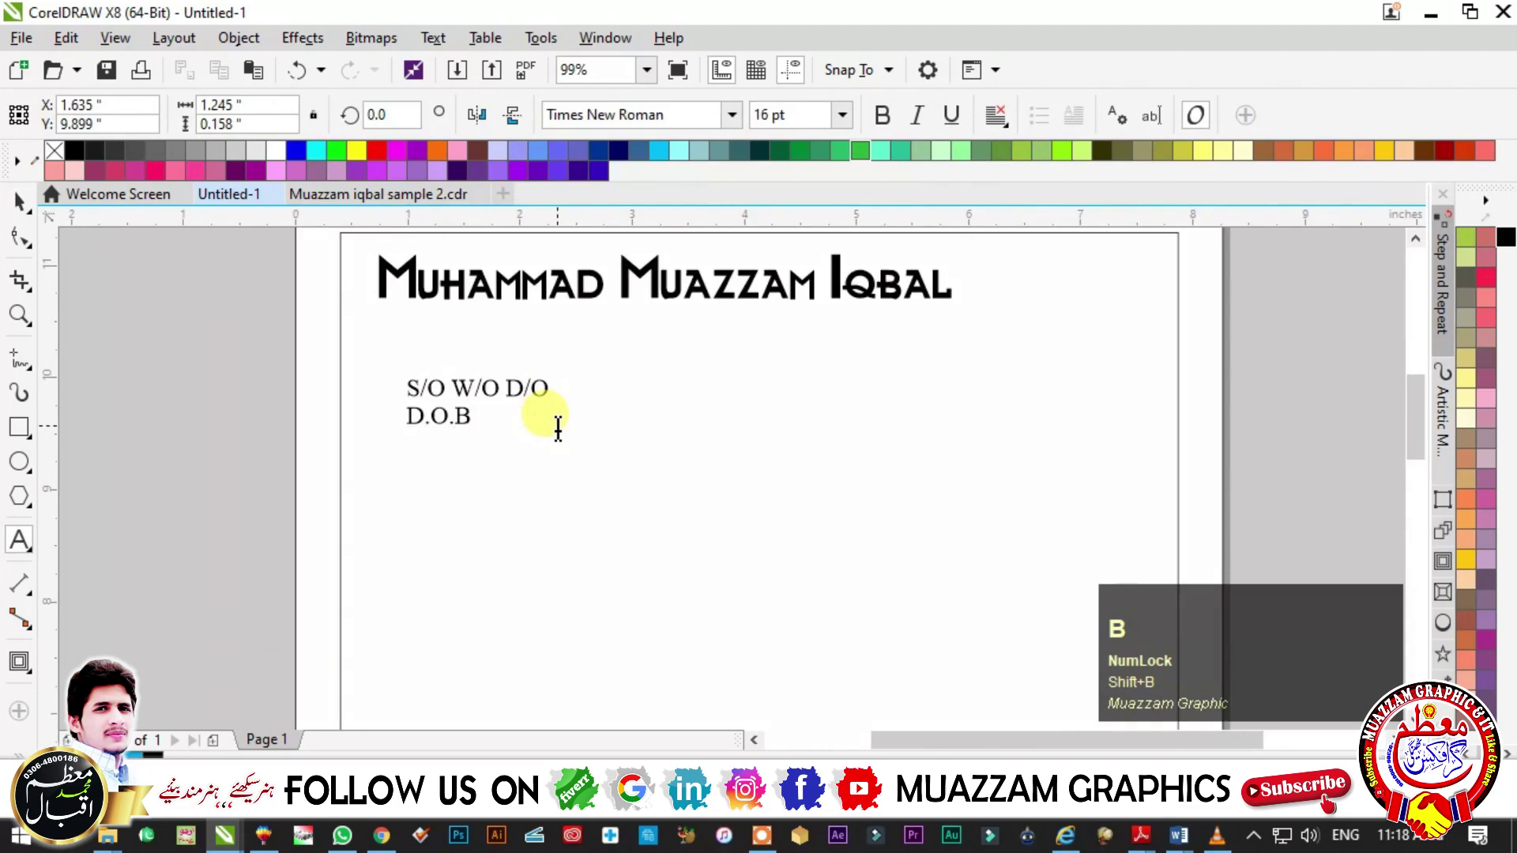
key("Return")
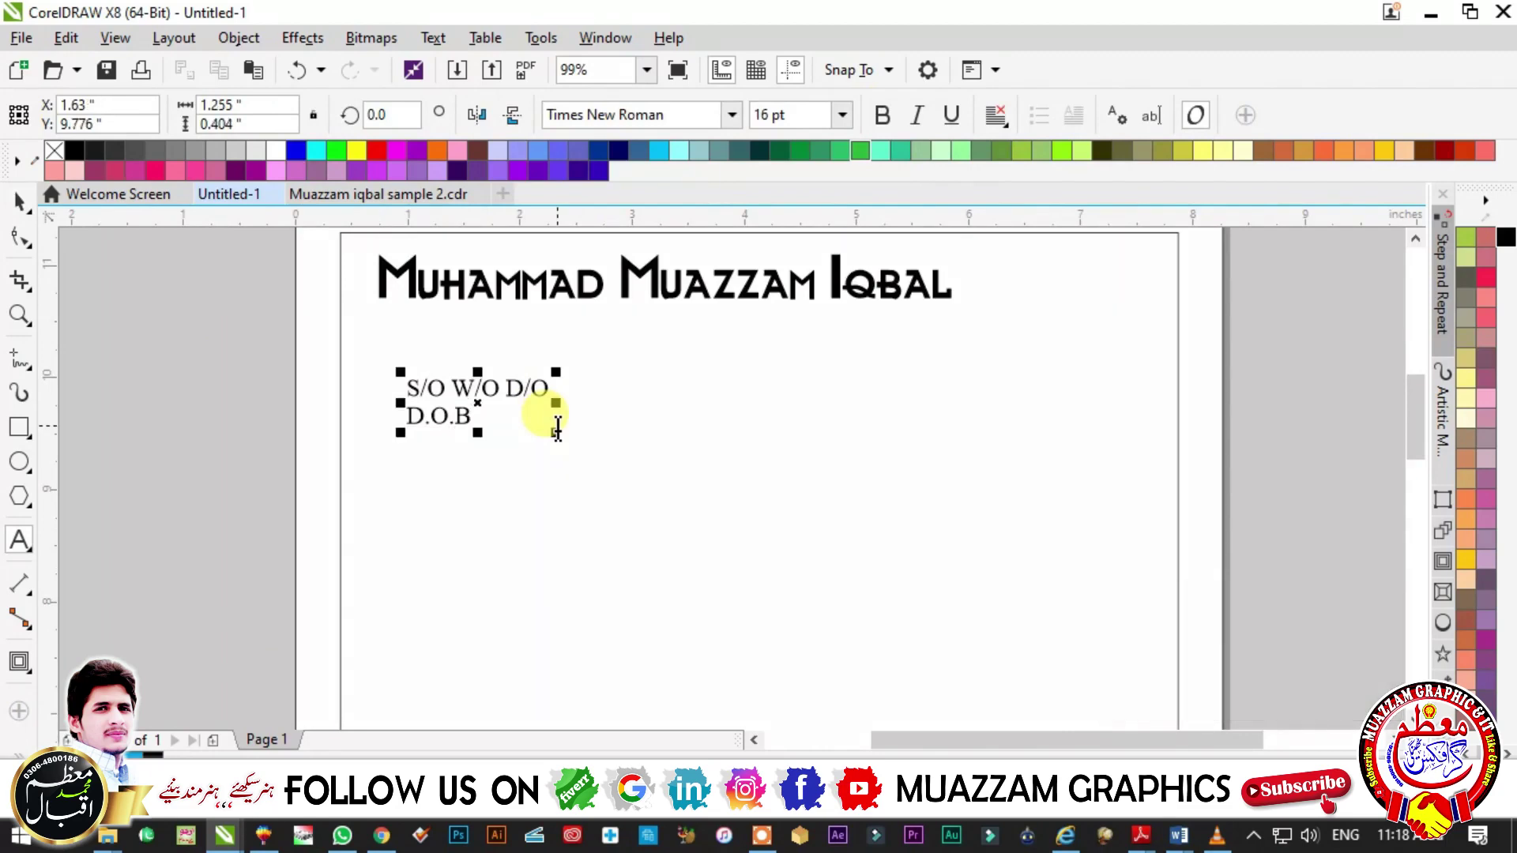
type("Address")
key("Return")
type("Voice Contact")
key("Return")
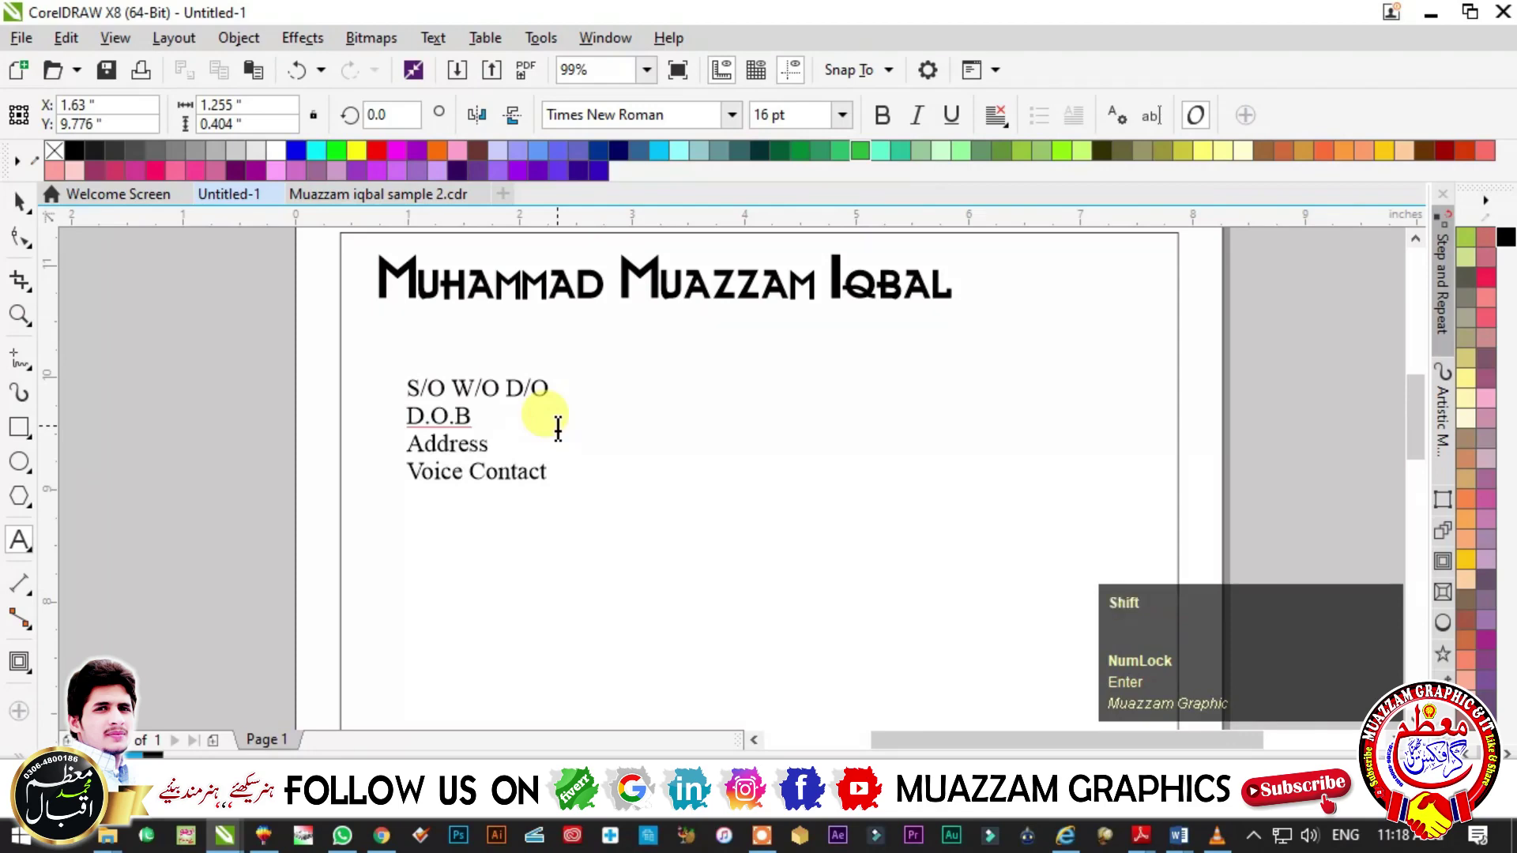
type("Email")
left_click(20, 204)
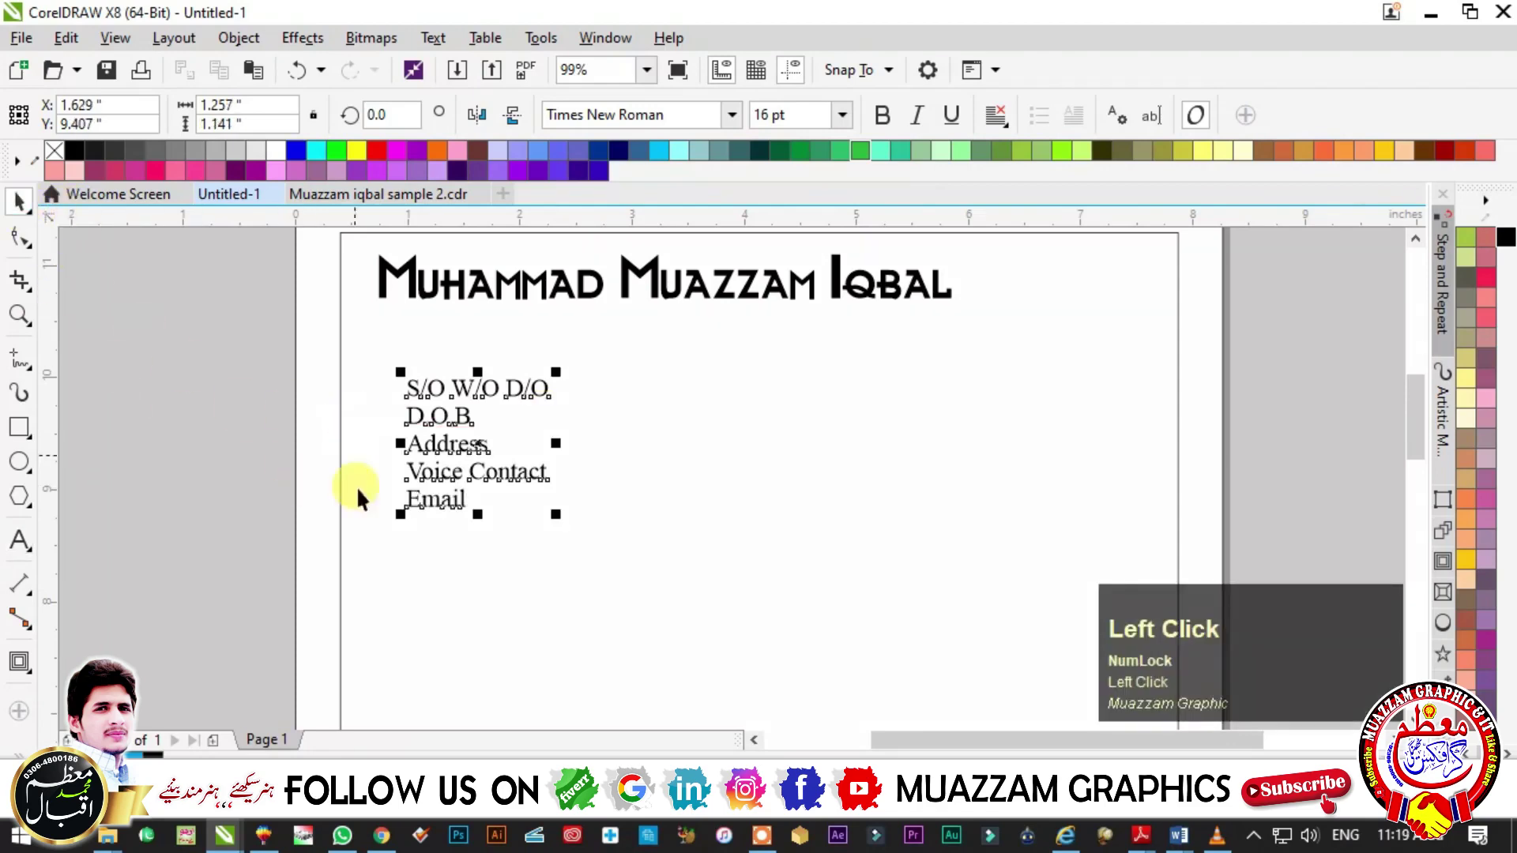
- Spread the five label lines further apart by widening their line spacing
left_click_drag(458, 454, 489, 378)
left_click(20, 237)
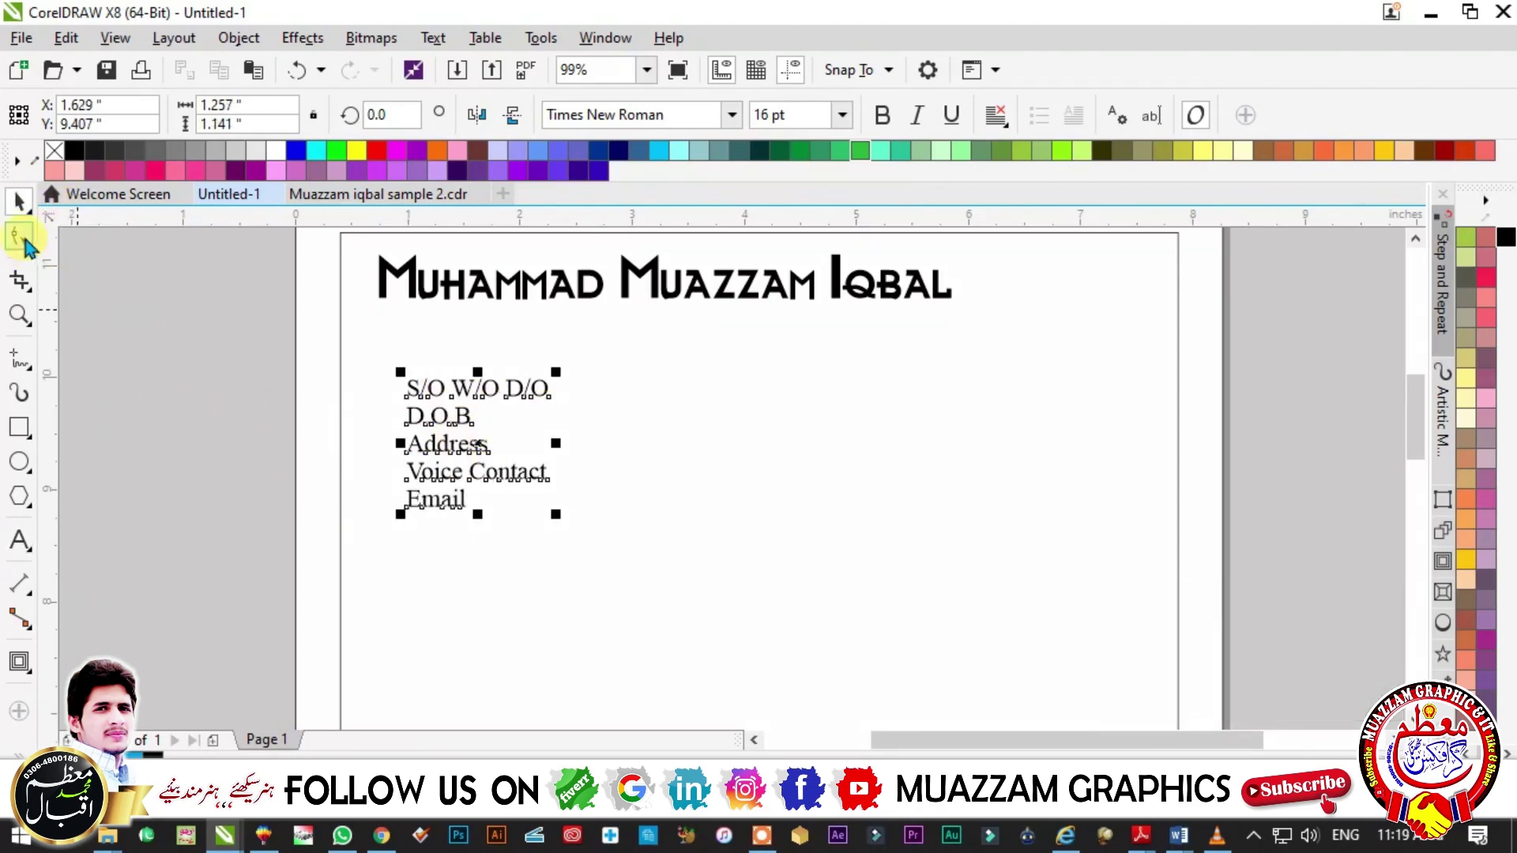
left_click_drag(397, 517, 387, 577)
left_click(20, 202)
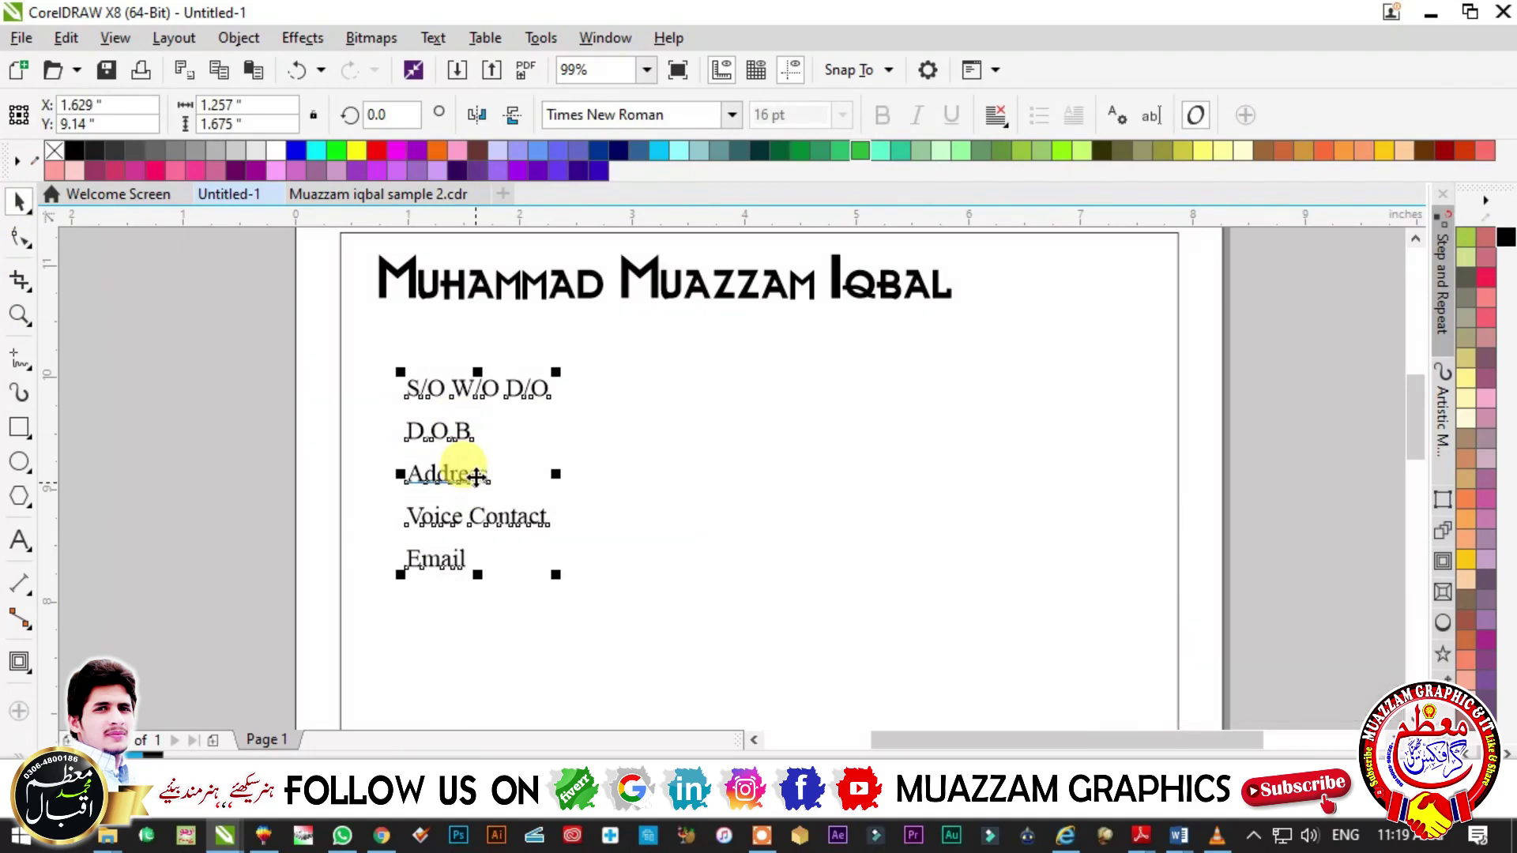
- Duplicate the labels to the right, replace the copy with five colons, and reposition the labels
left_click_drag(476, 477, 676, 476)
right_click(676, 477)
left_click(669, 477)
double_click(668, 476)
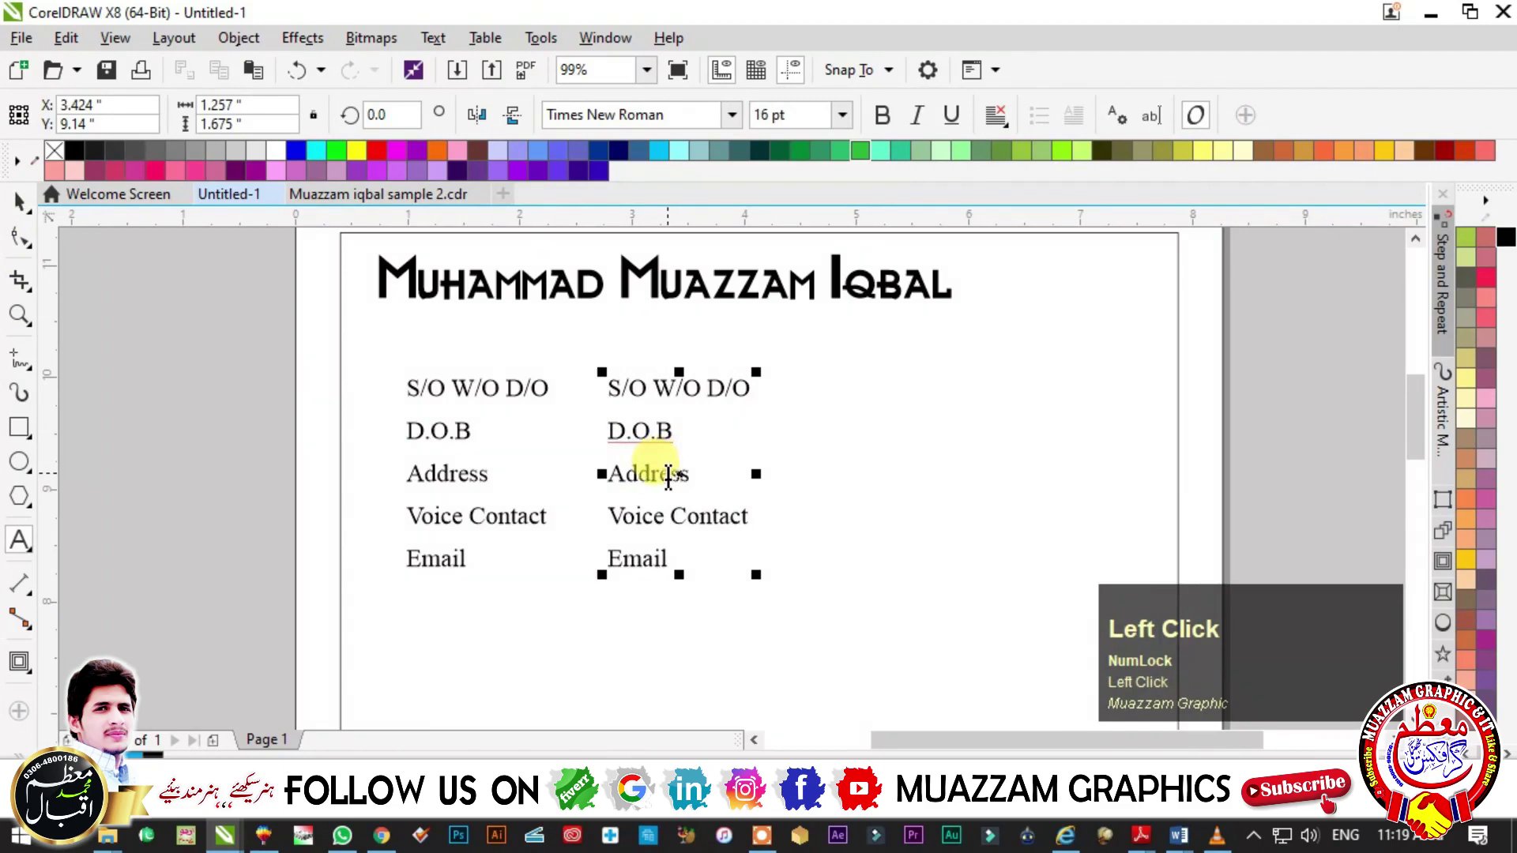
key("ctrl+a")
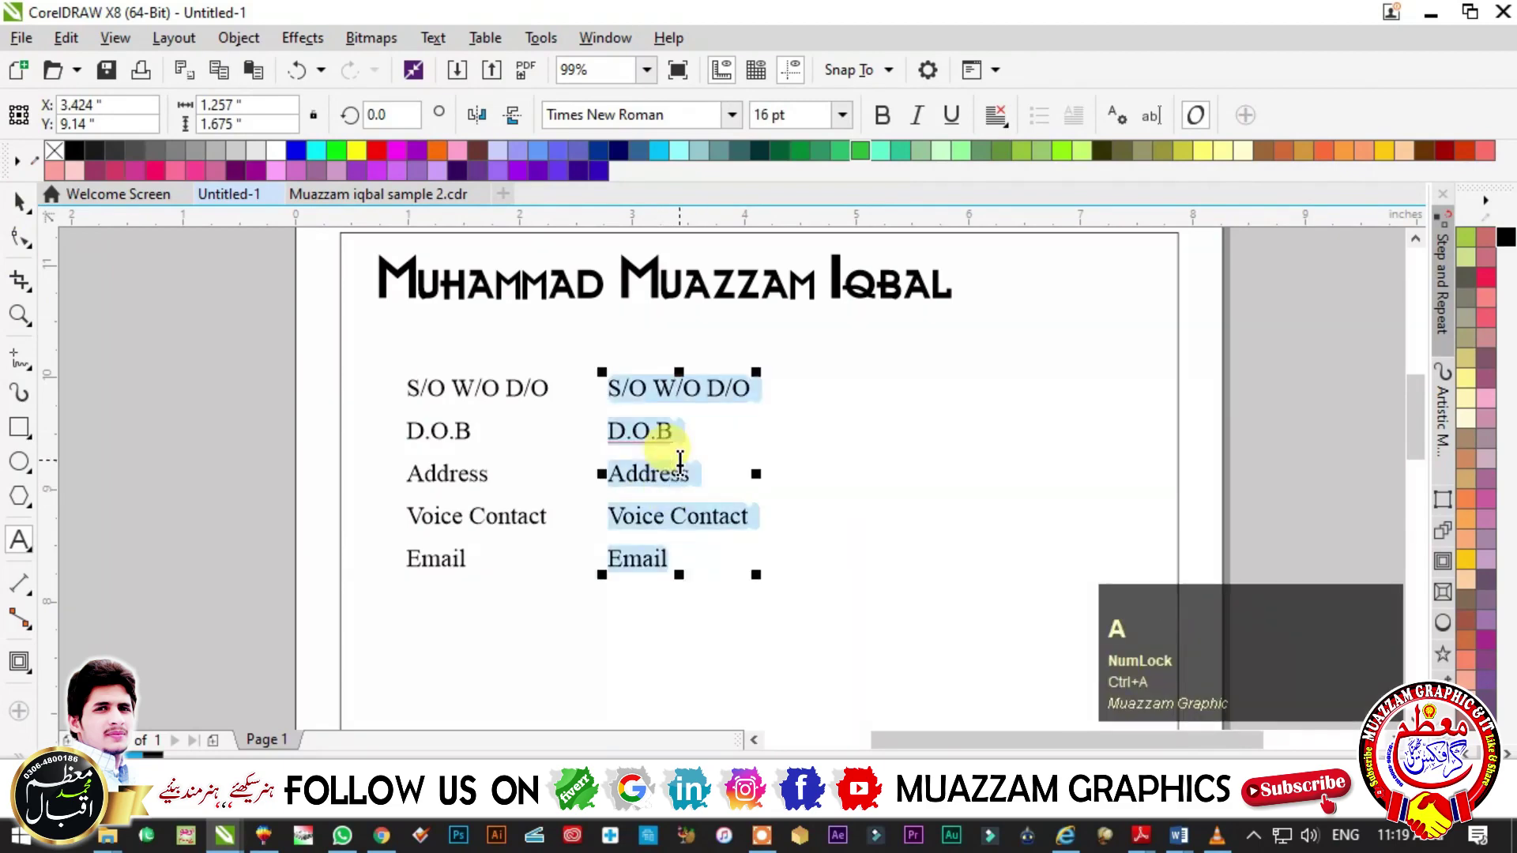
type(": : : : :")
left_click(27, 197)
key("Delete")
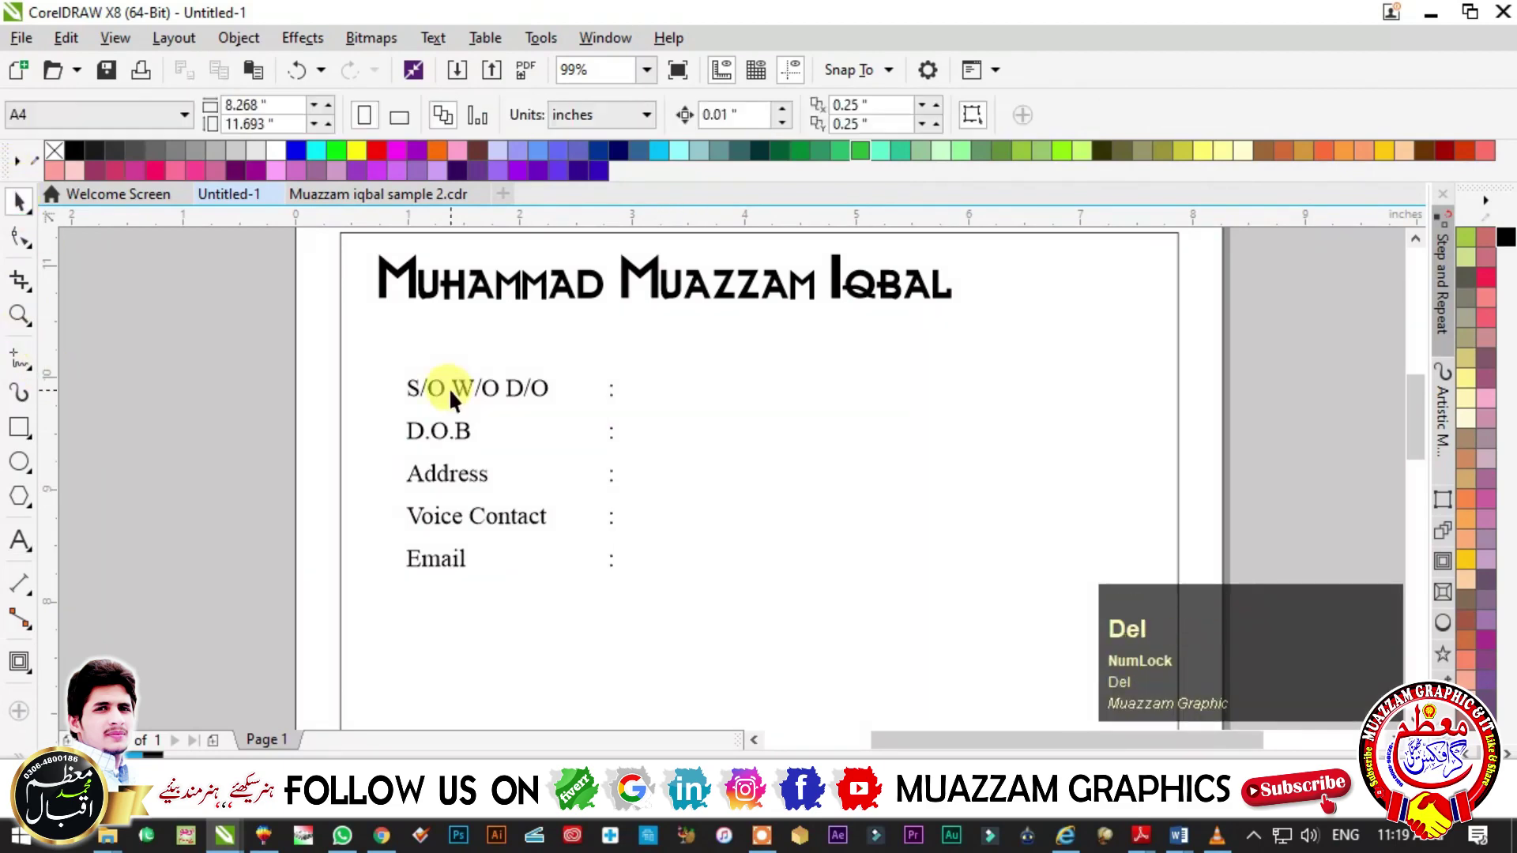
left_click(449, 387)
left_click_drag(415, 392, 654, 384)
- Start the value column with the father's name and the date of birth
right_click(654, 384)
key("F8")
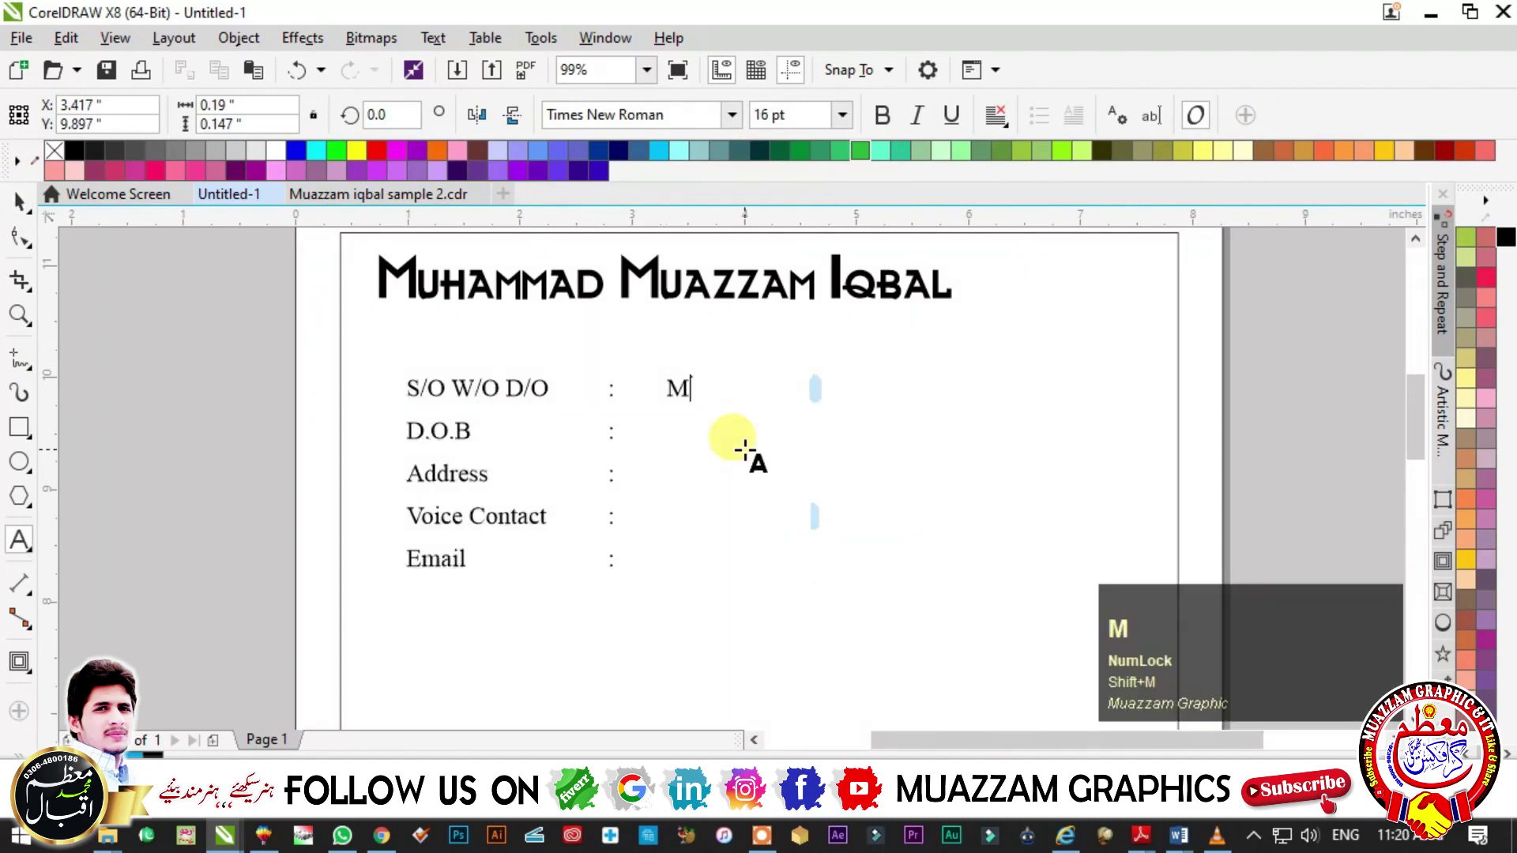
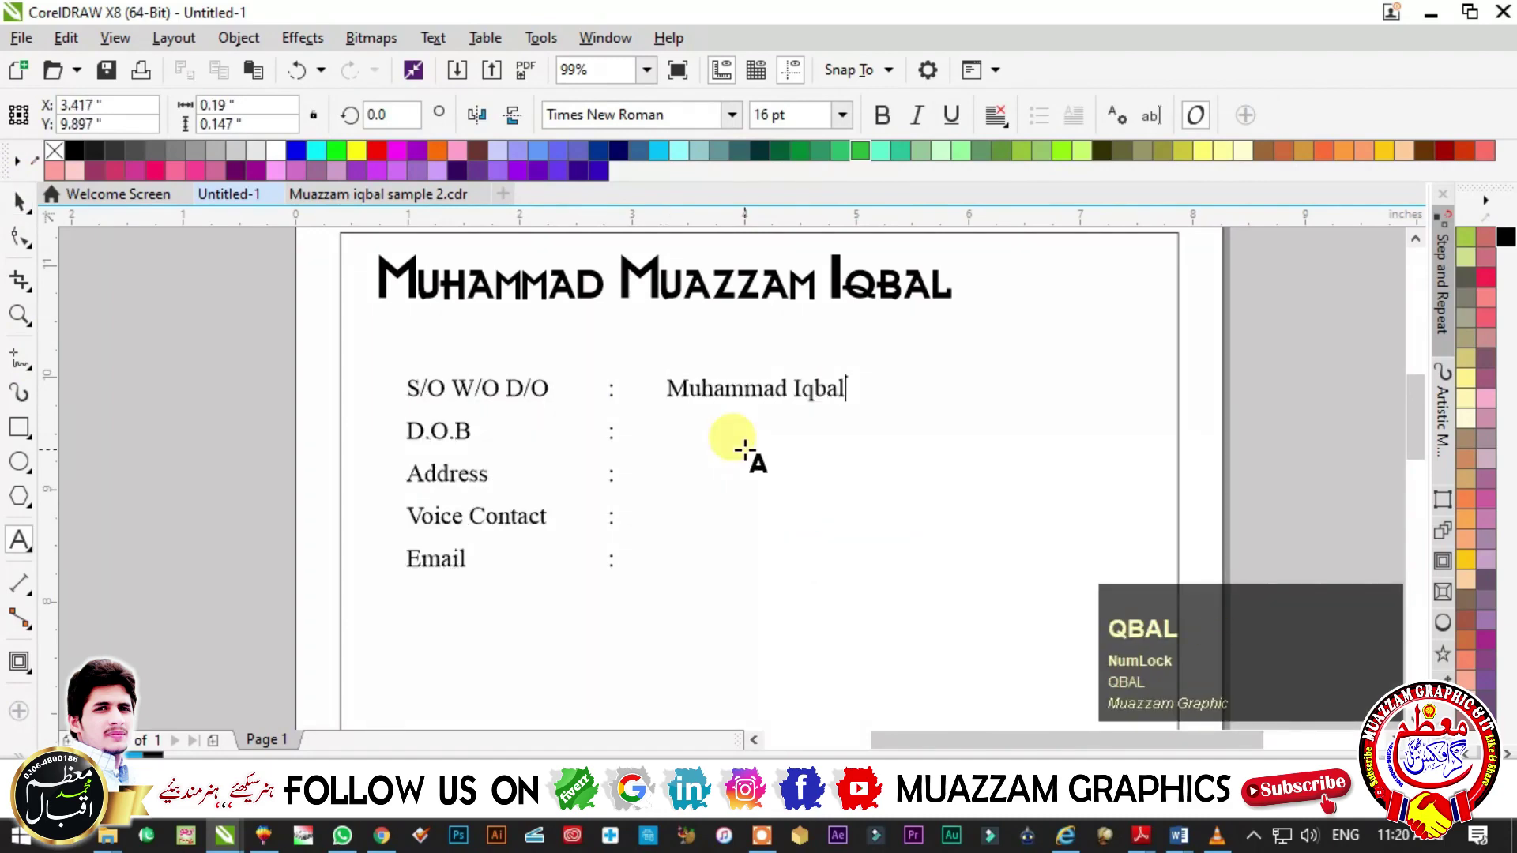
key("Escape")
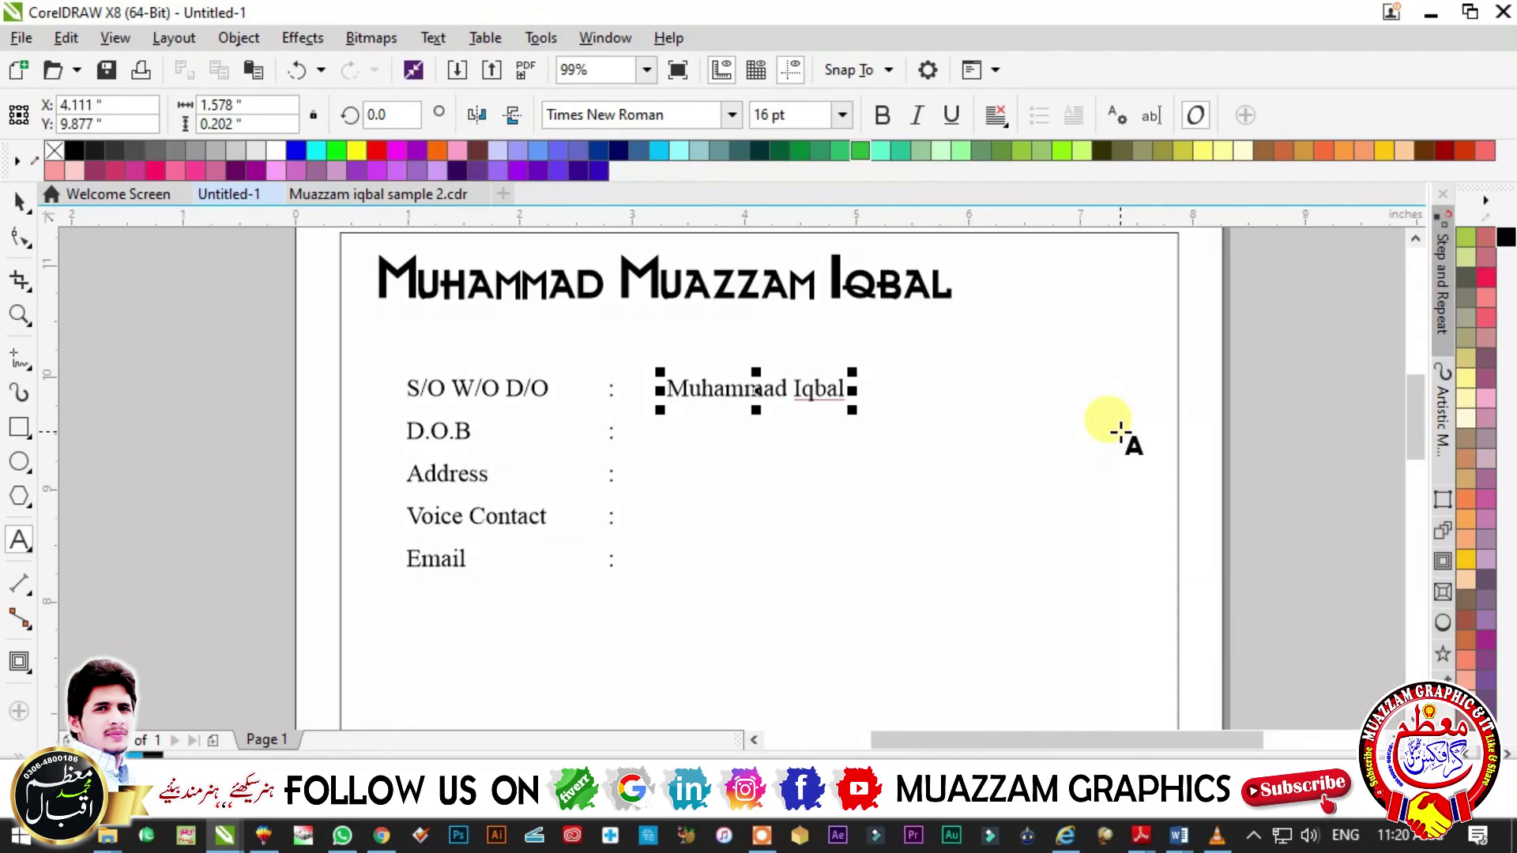
- Begin the postal address value, zooming in to fix the period after 'House No'
left_click(771, 473)
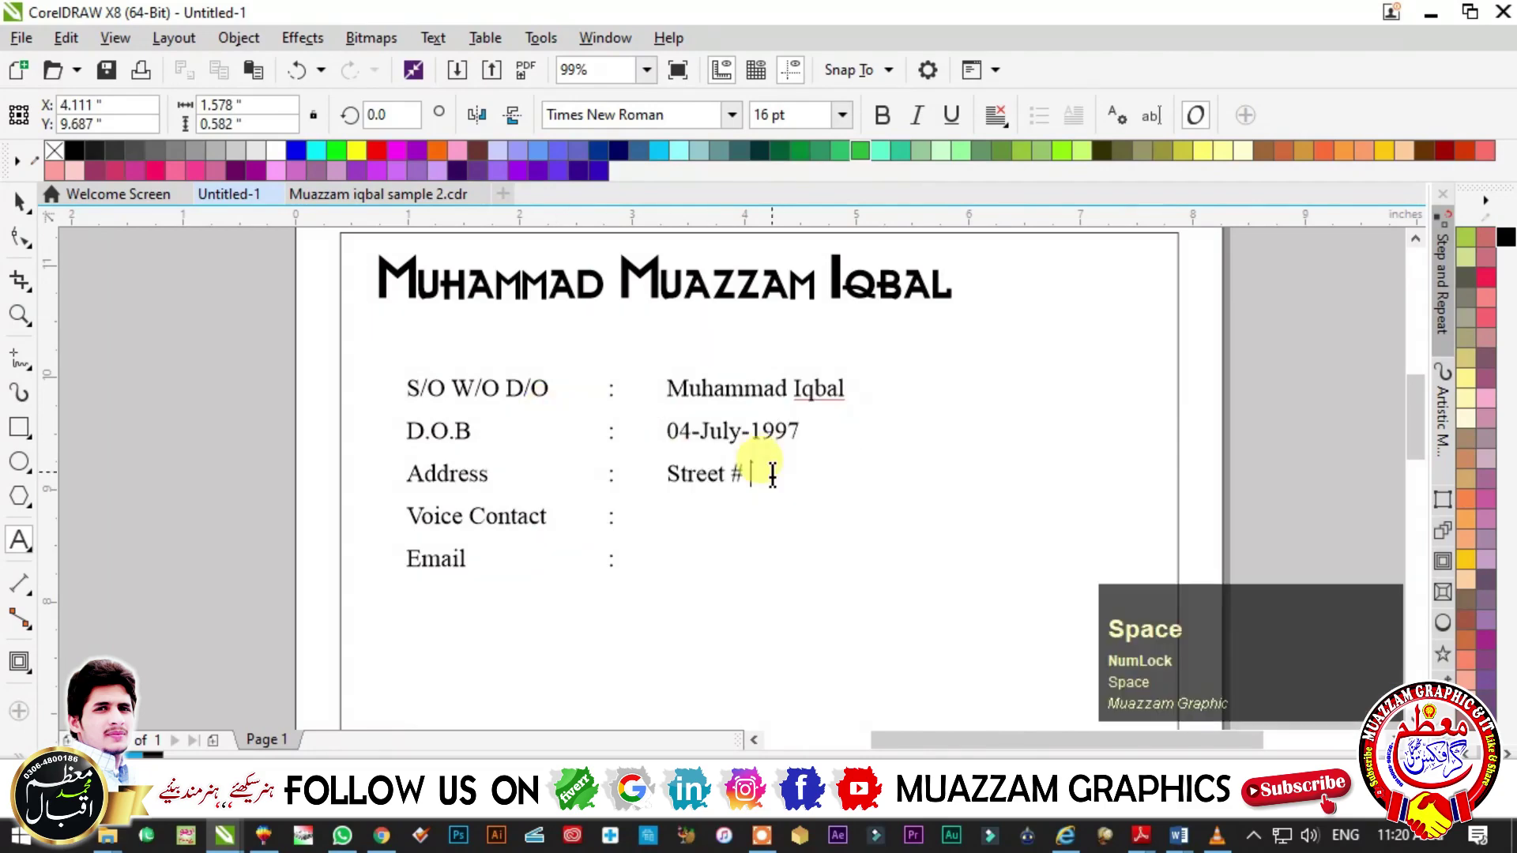
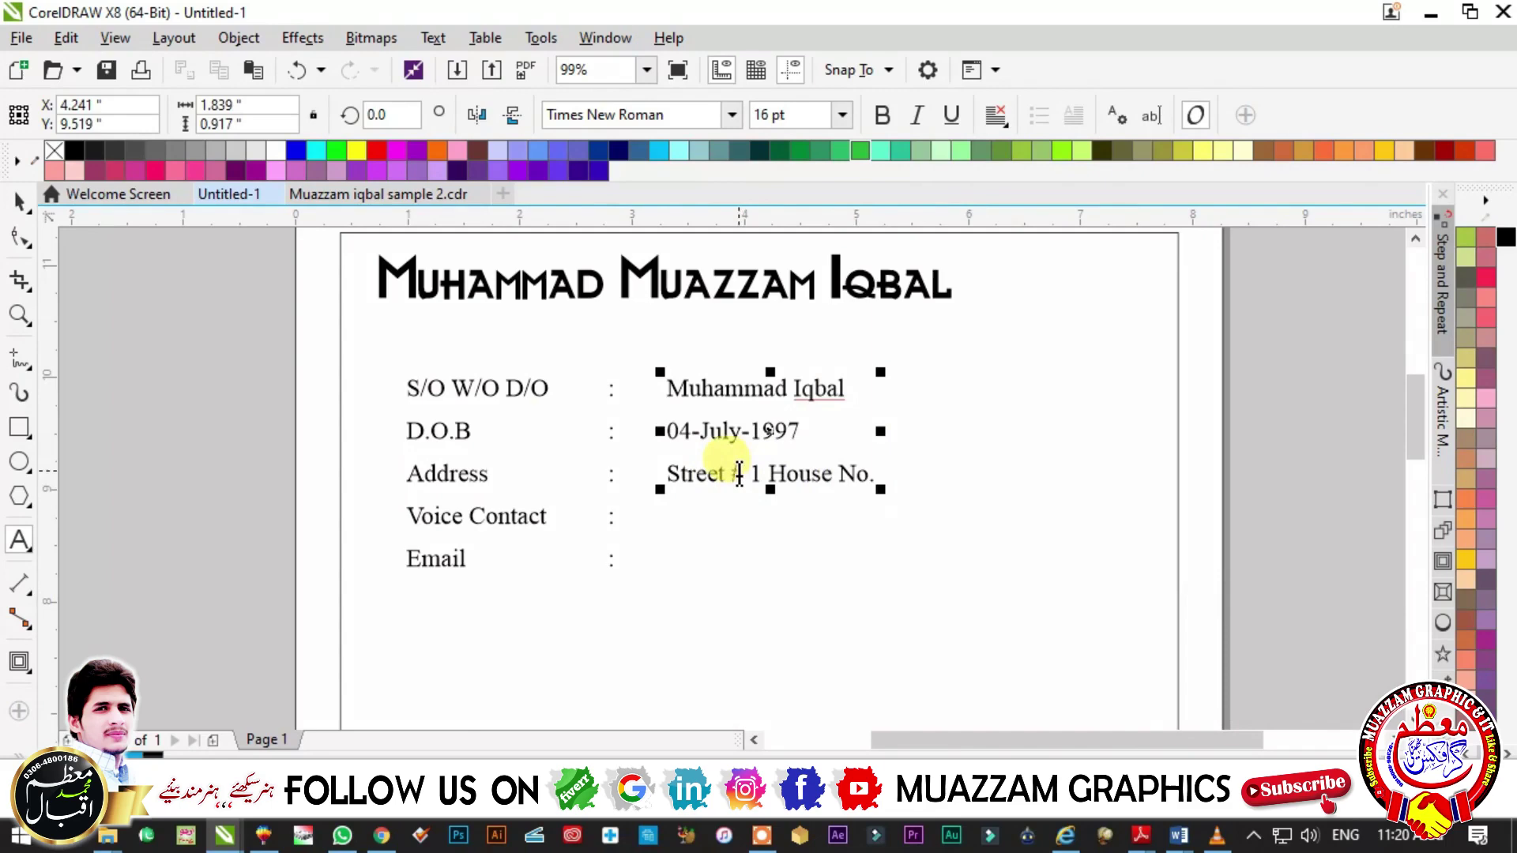
key("F2")
left_click_drag(927, 545, 735, 440)
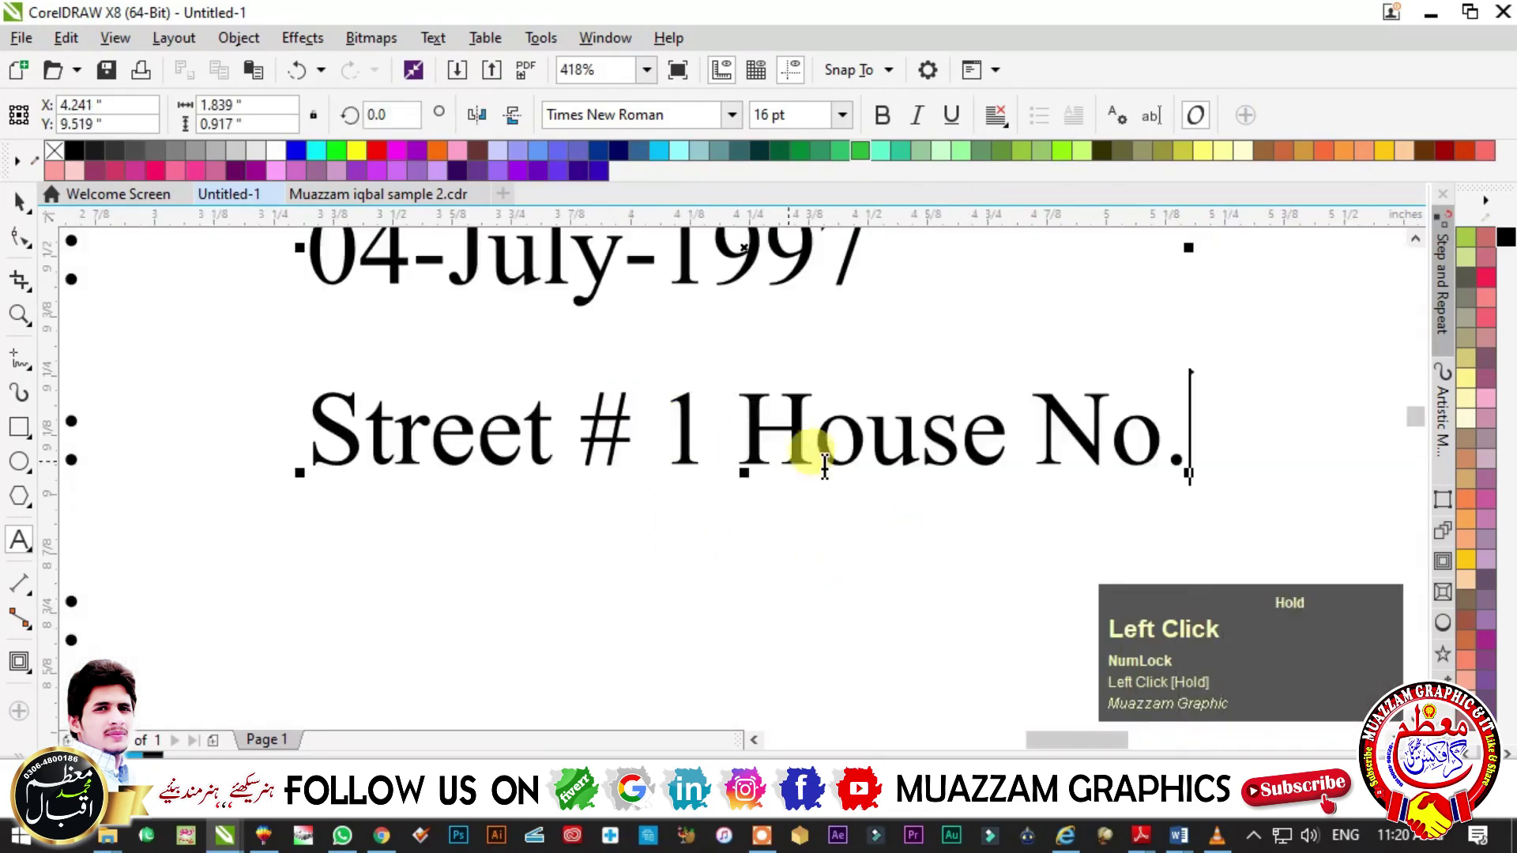
left_click(1202, 456)
key("BackSpace")
type(".")
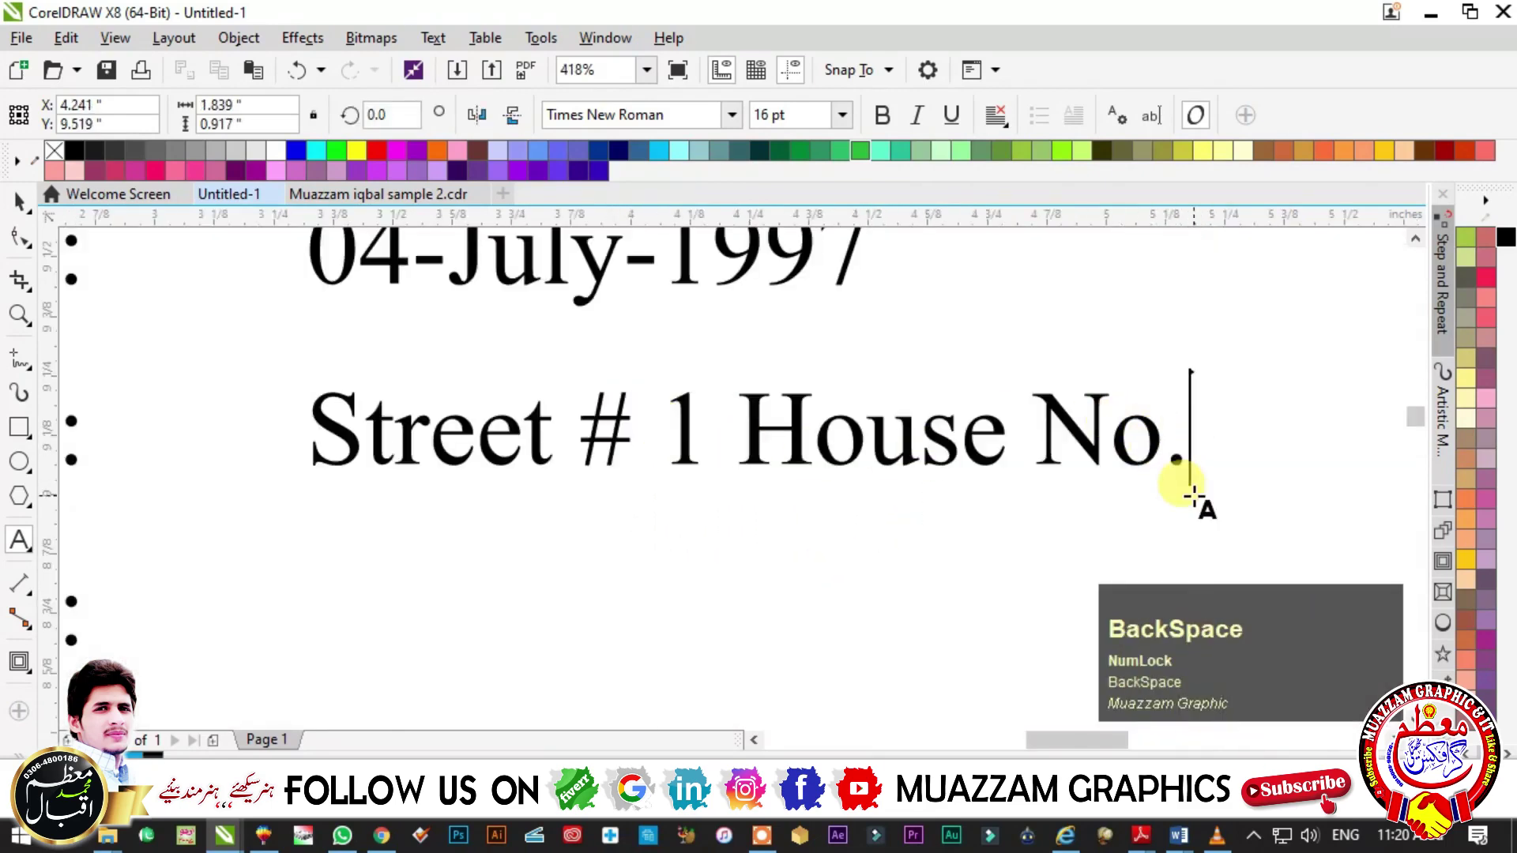
scroll(634, 522, "down", 4)
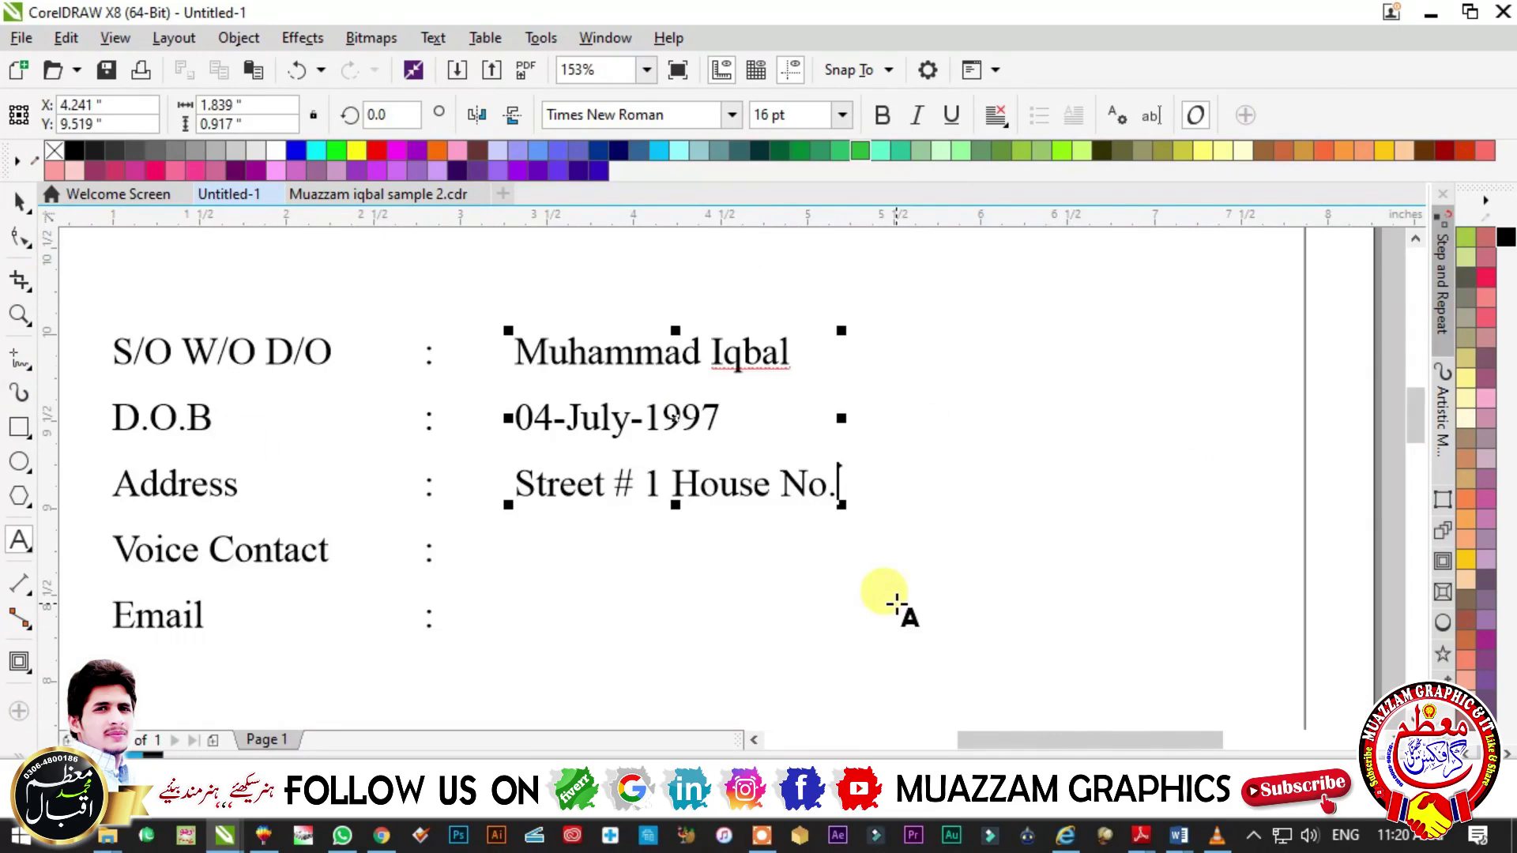
- Finish the two-line address, then add the phone number and e-mail address on new lines
key("Return")
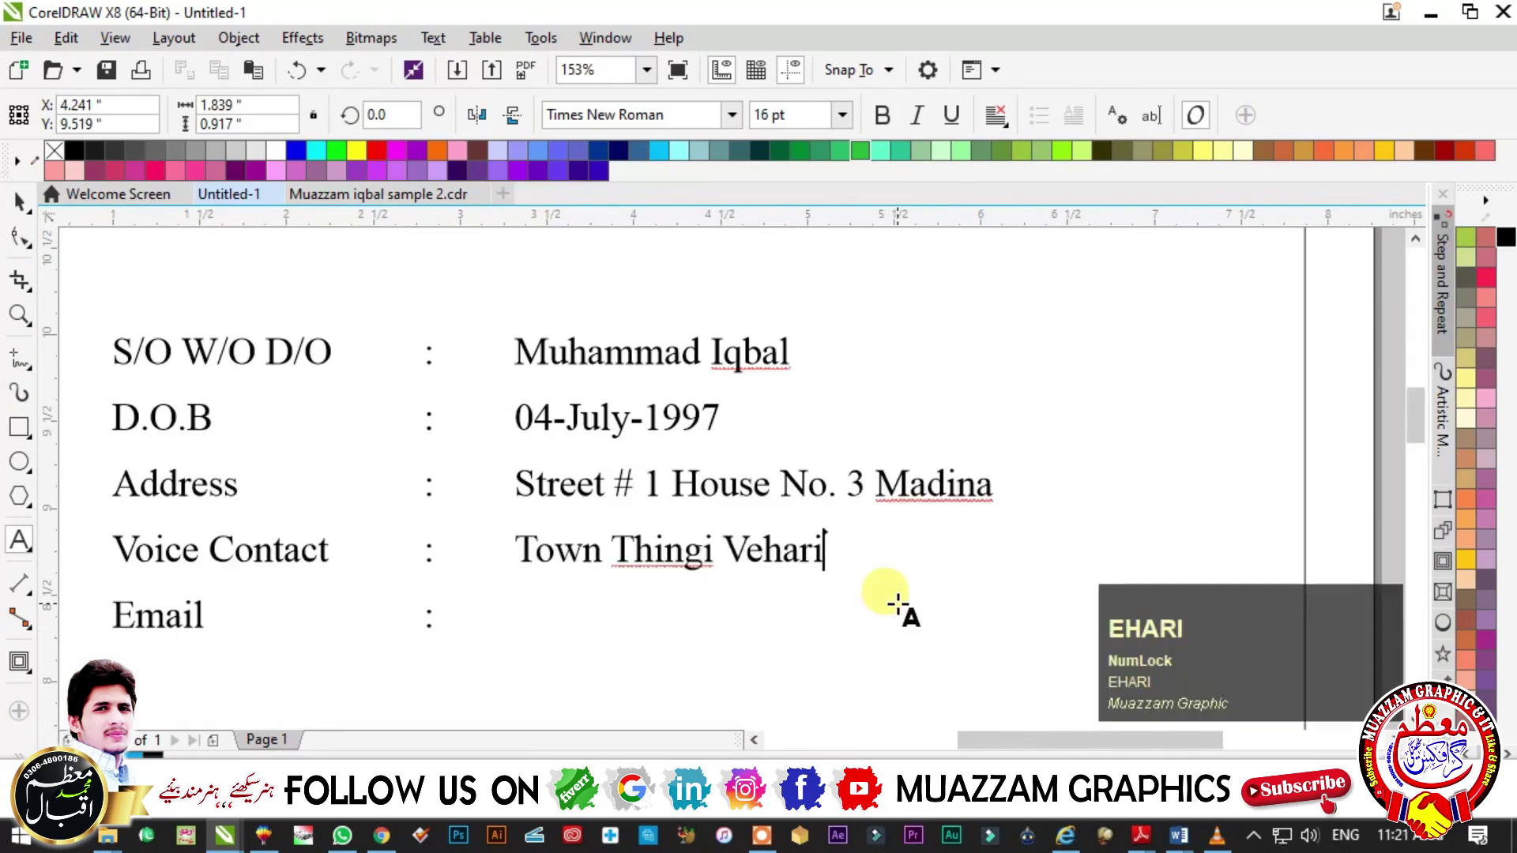
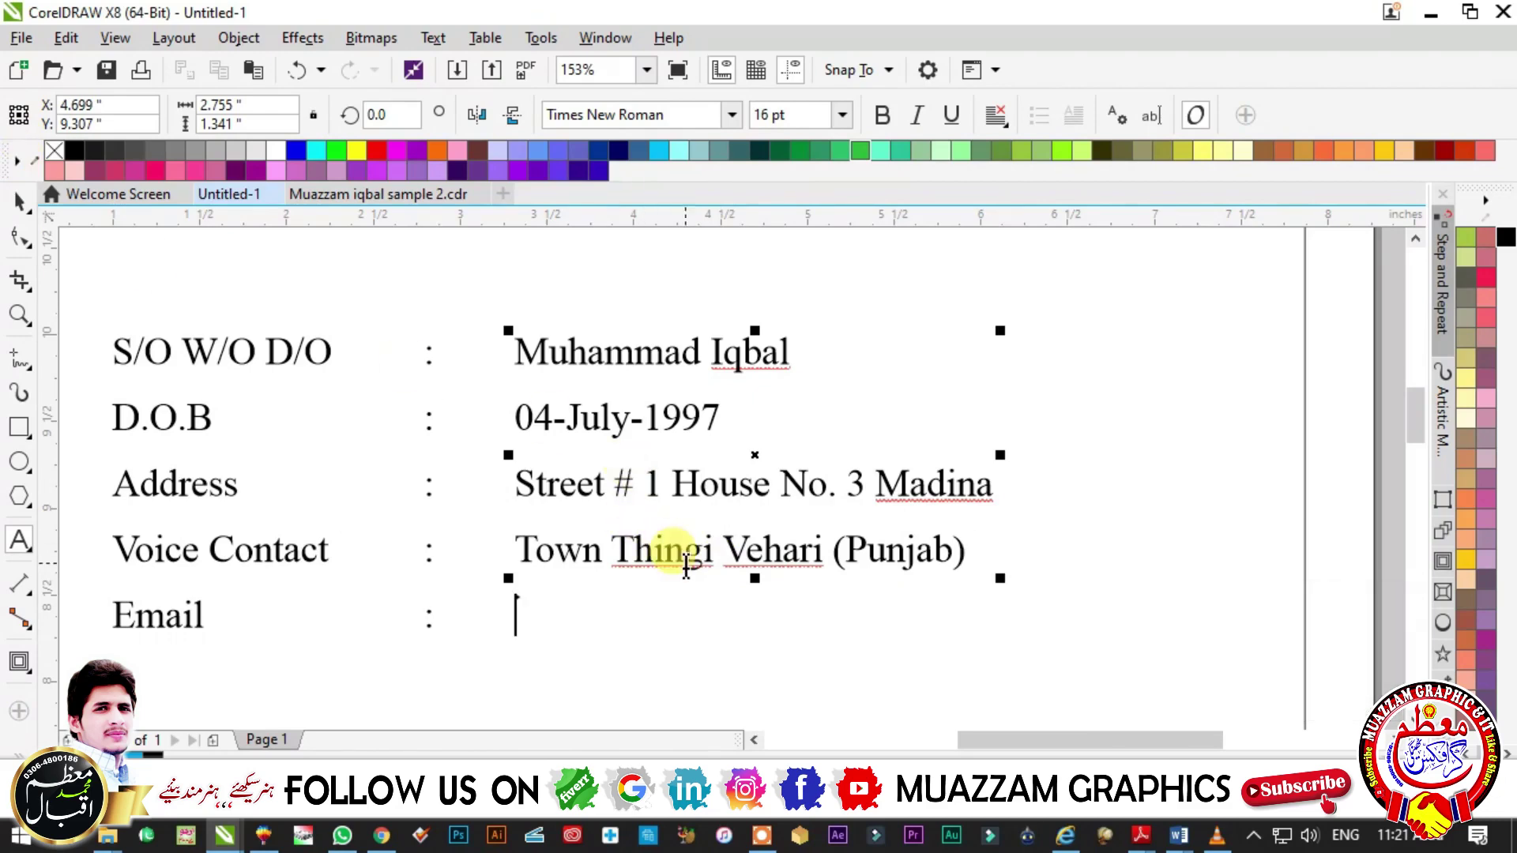
key("Return")
key("Return")
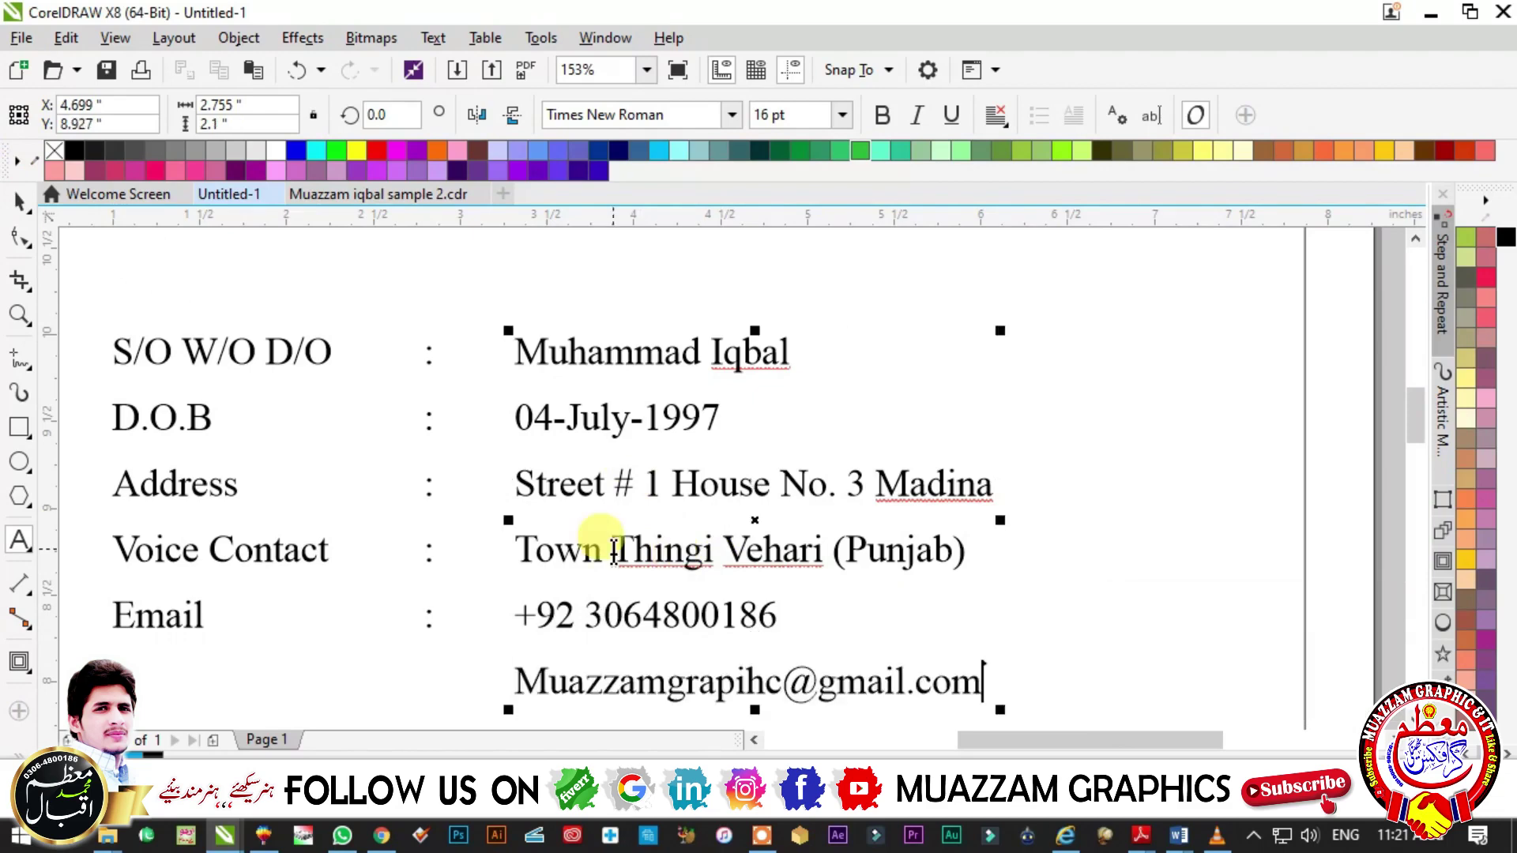
key("F3")
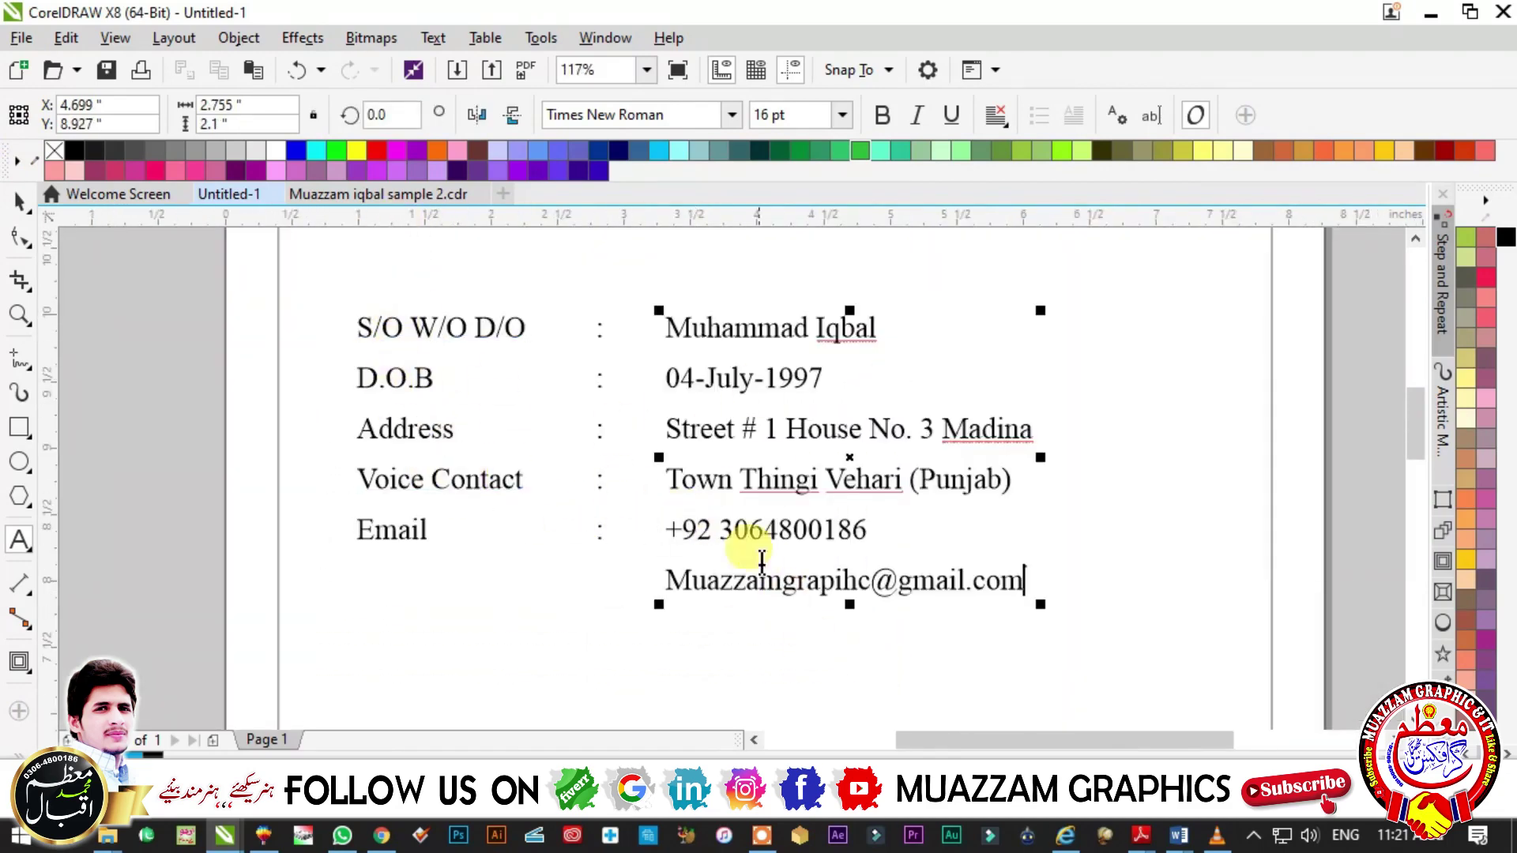
- Insert line breaks after Address in the labels and colon columns so the rows align
left_click(454, 432)
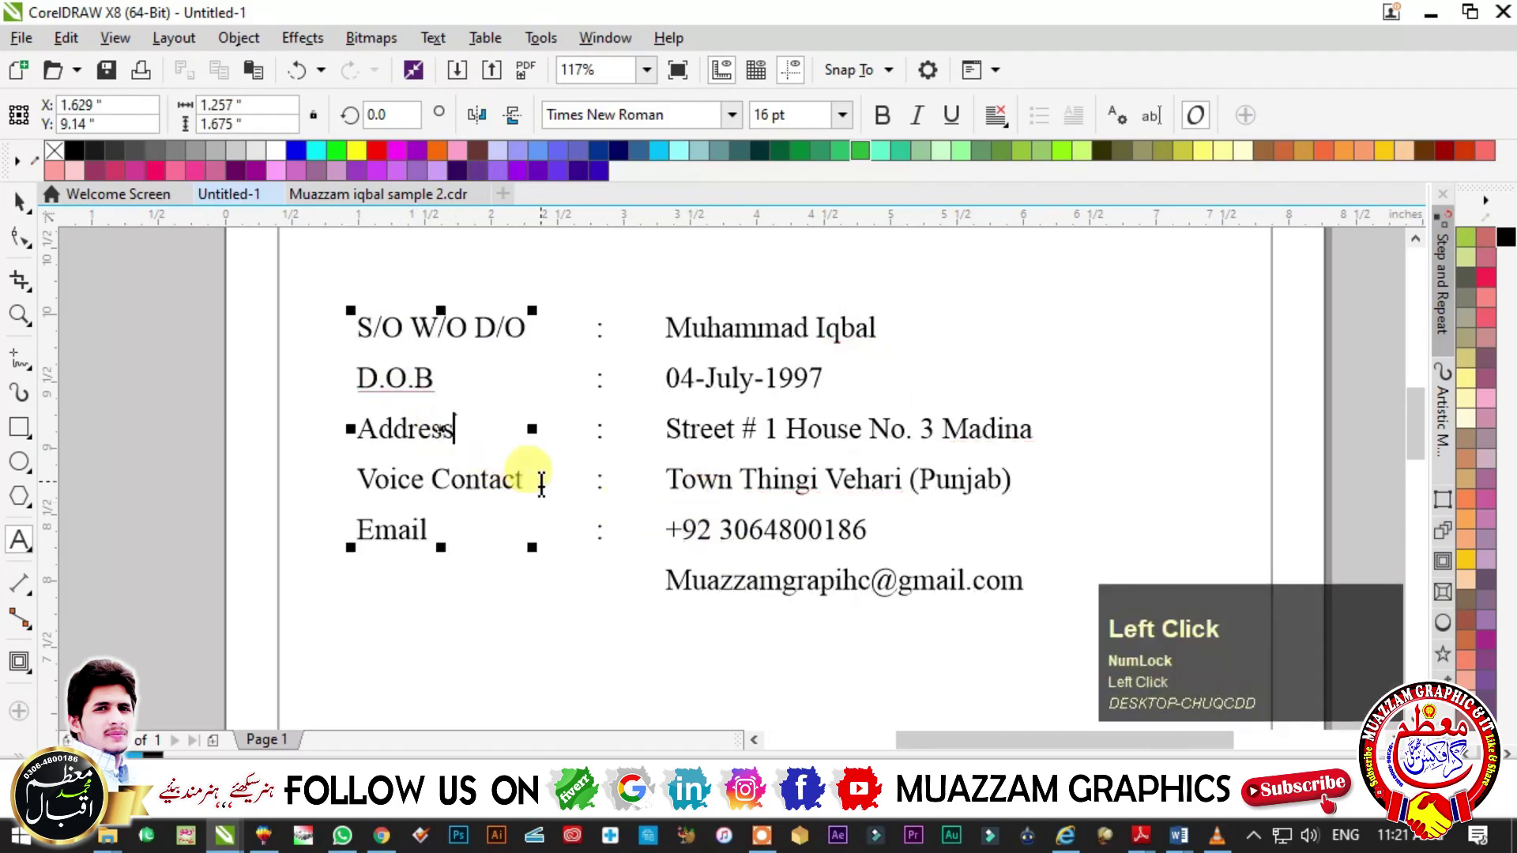
key("Return")
left_click(606, 525)
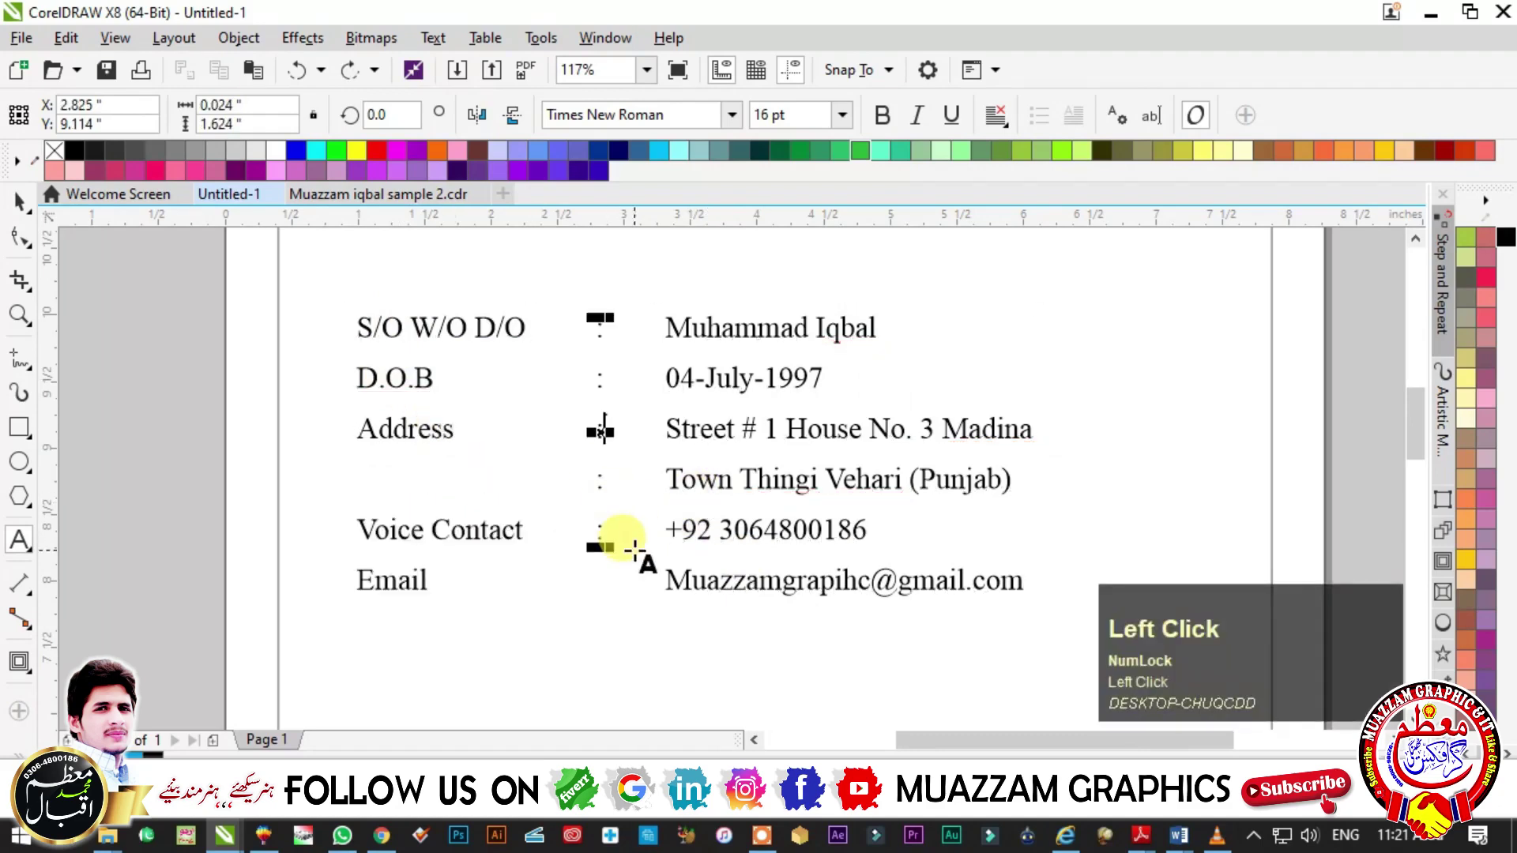
key("Return")
left_click(19, 202)
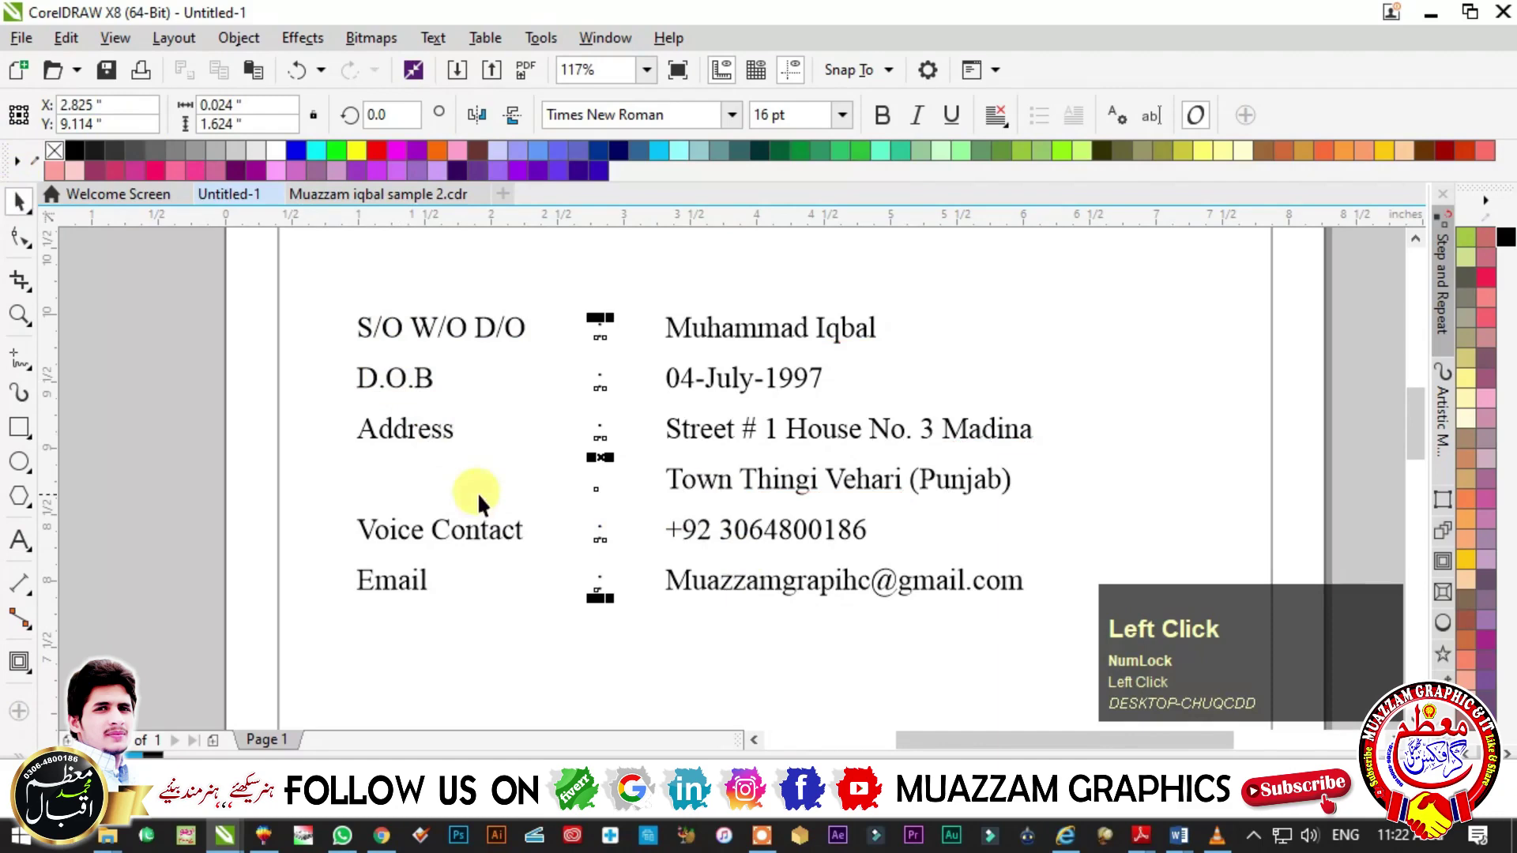
key("Escape")
- Select all three detail columns and move the block up and slightly right under the name
key("F3")
left_click_drag(582, 366, 916, 588)
left_click_drag(519, 388, 825, 494)
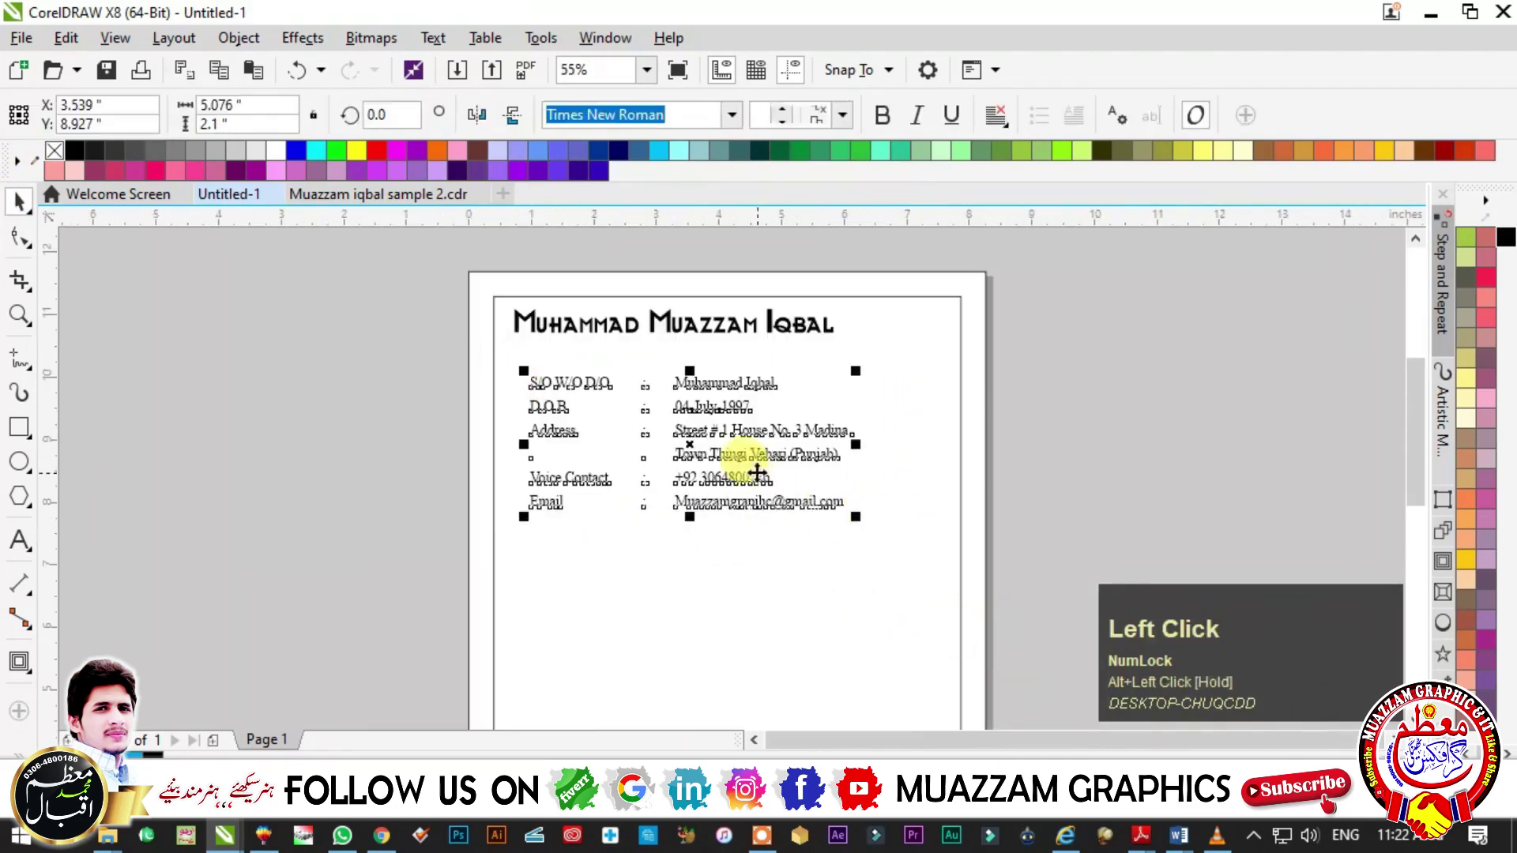
left_click_drag(671, 443, 724, 428)
key("Escape")
scroll(709, 399, "up", 1)
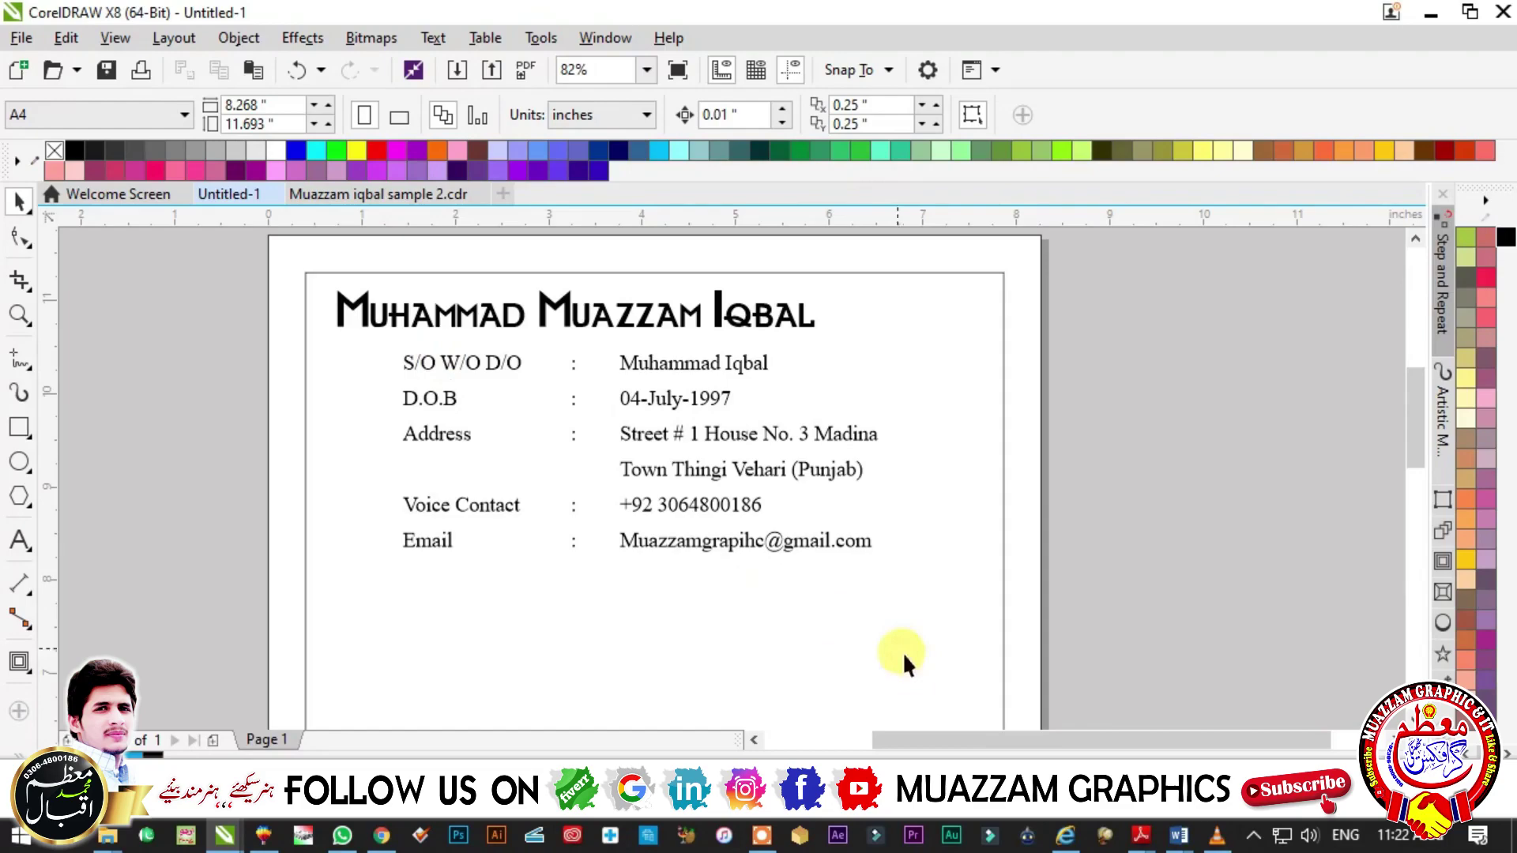
left_click(1140, 835)
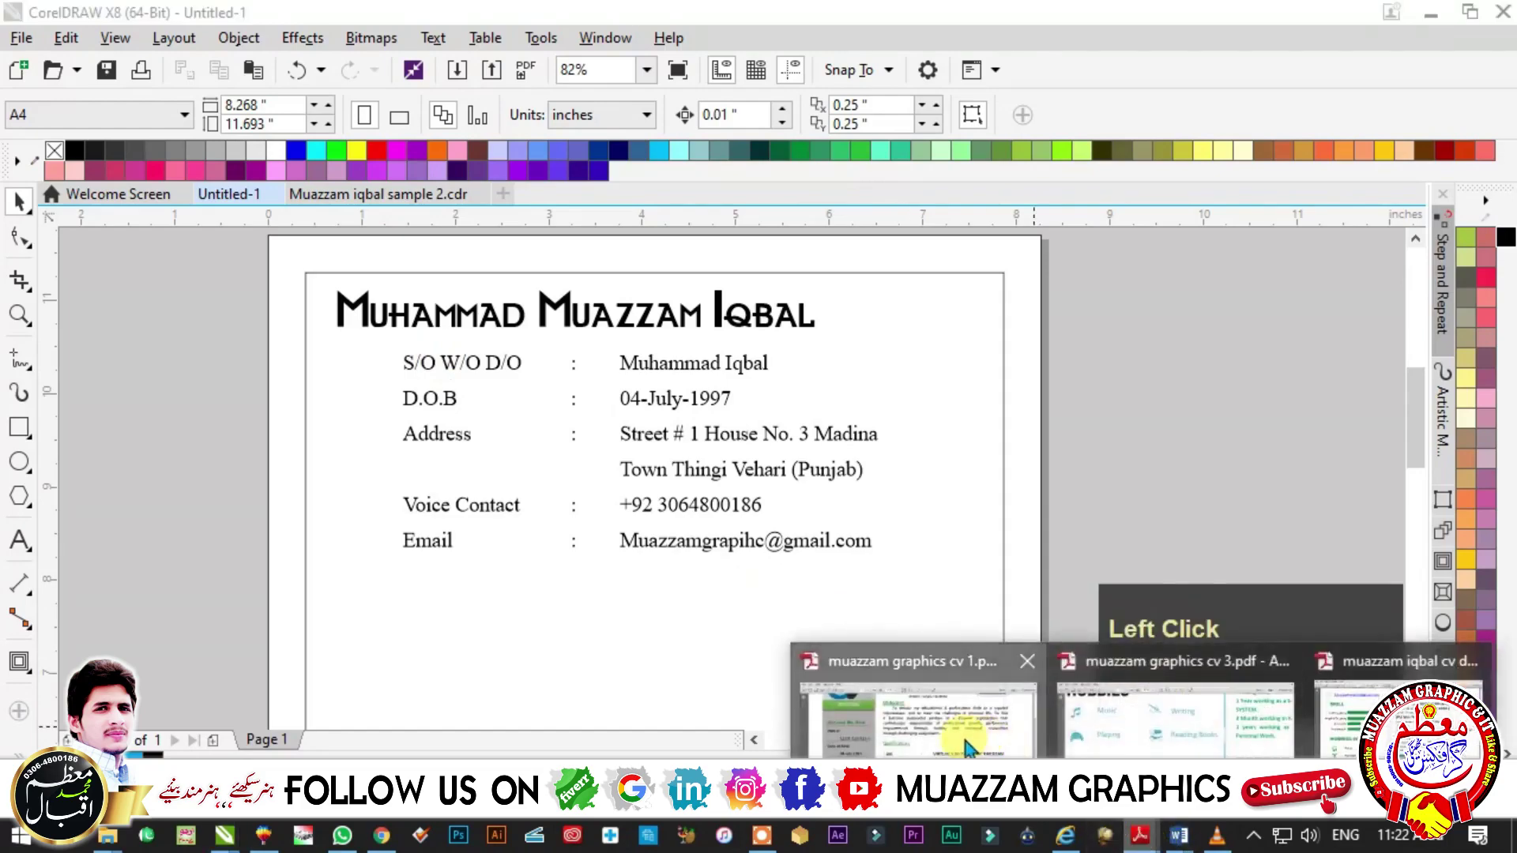
left_click(968, 747)
scroll(389, 626, "down", 3)
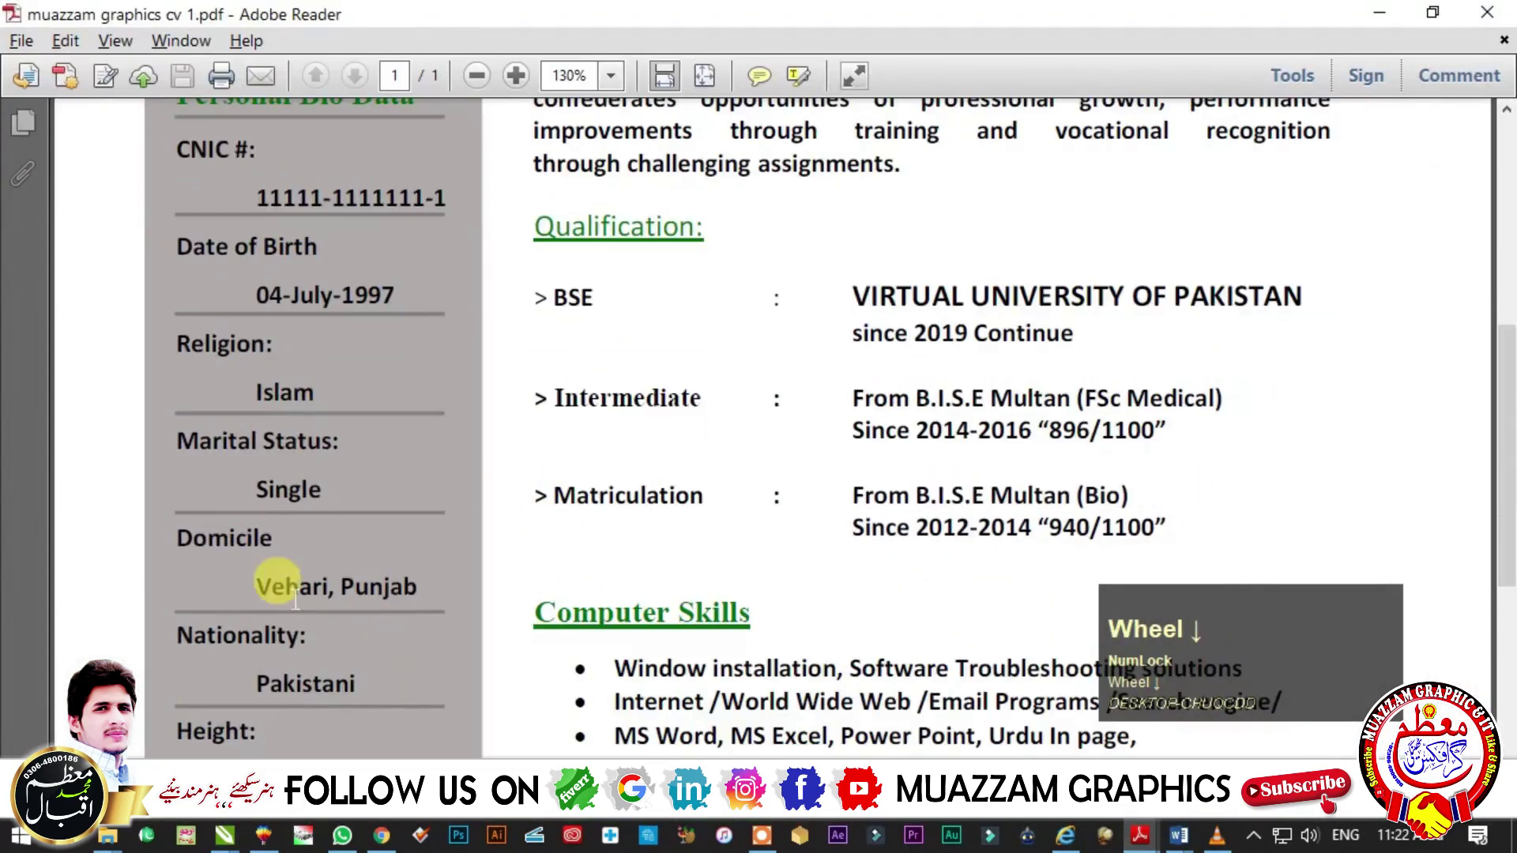
scroll(282, 553, "down", 2)
left_click_drag(312, 494, 187, 463)
left_click(210, 542)
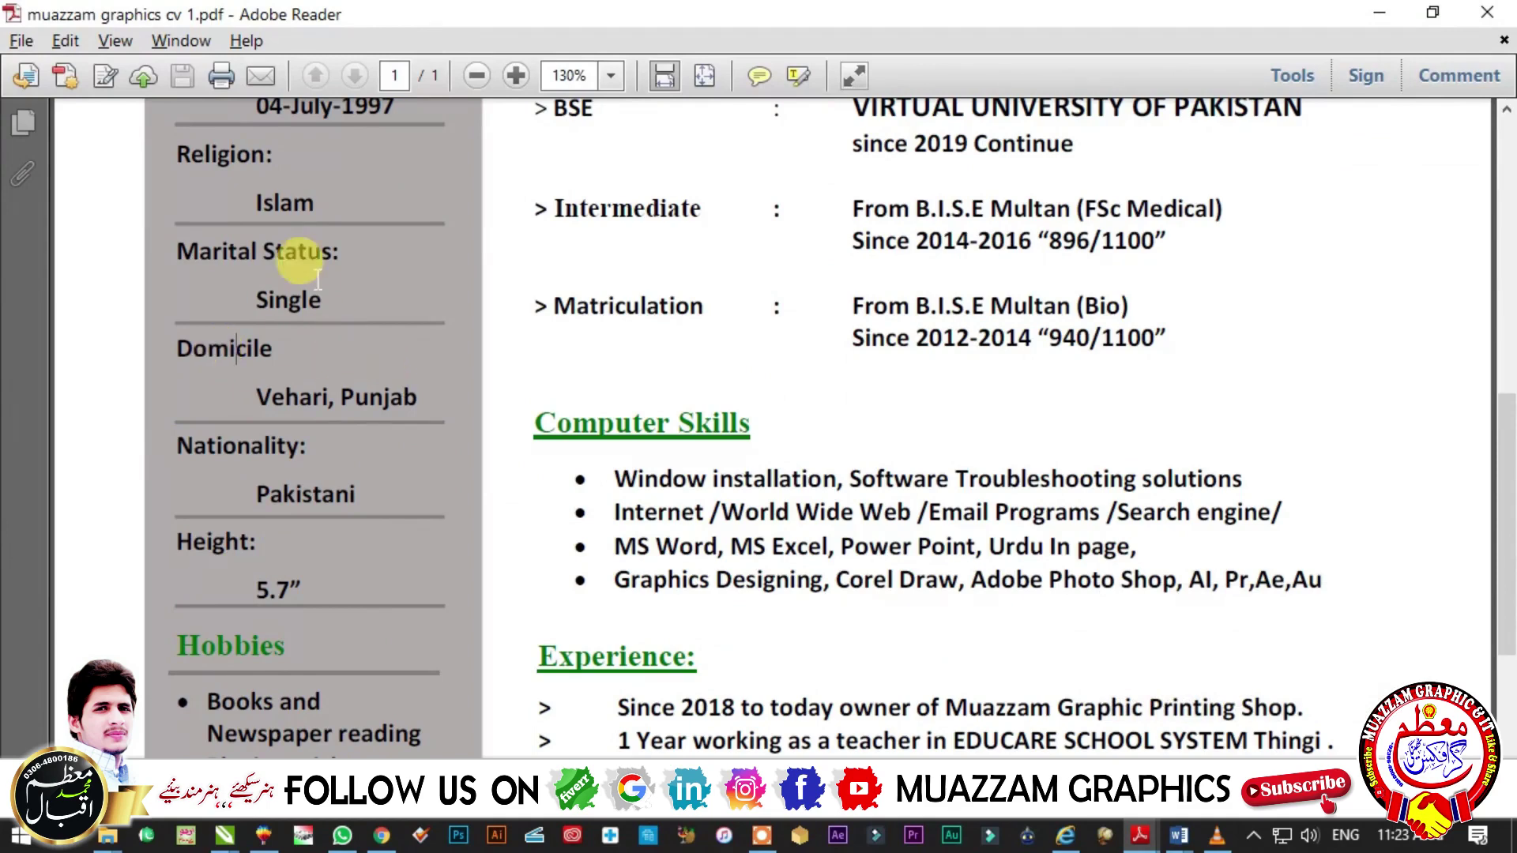
left_click(360, 510)
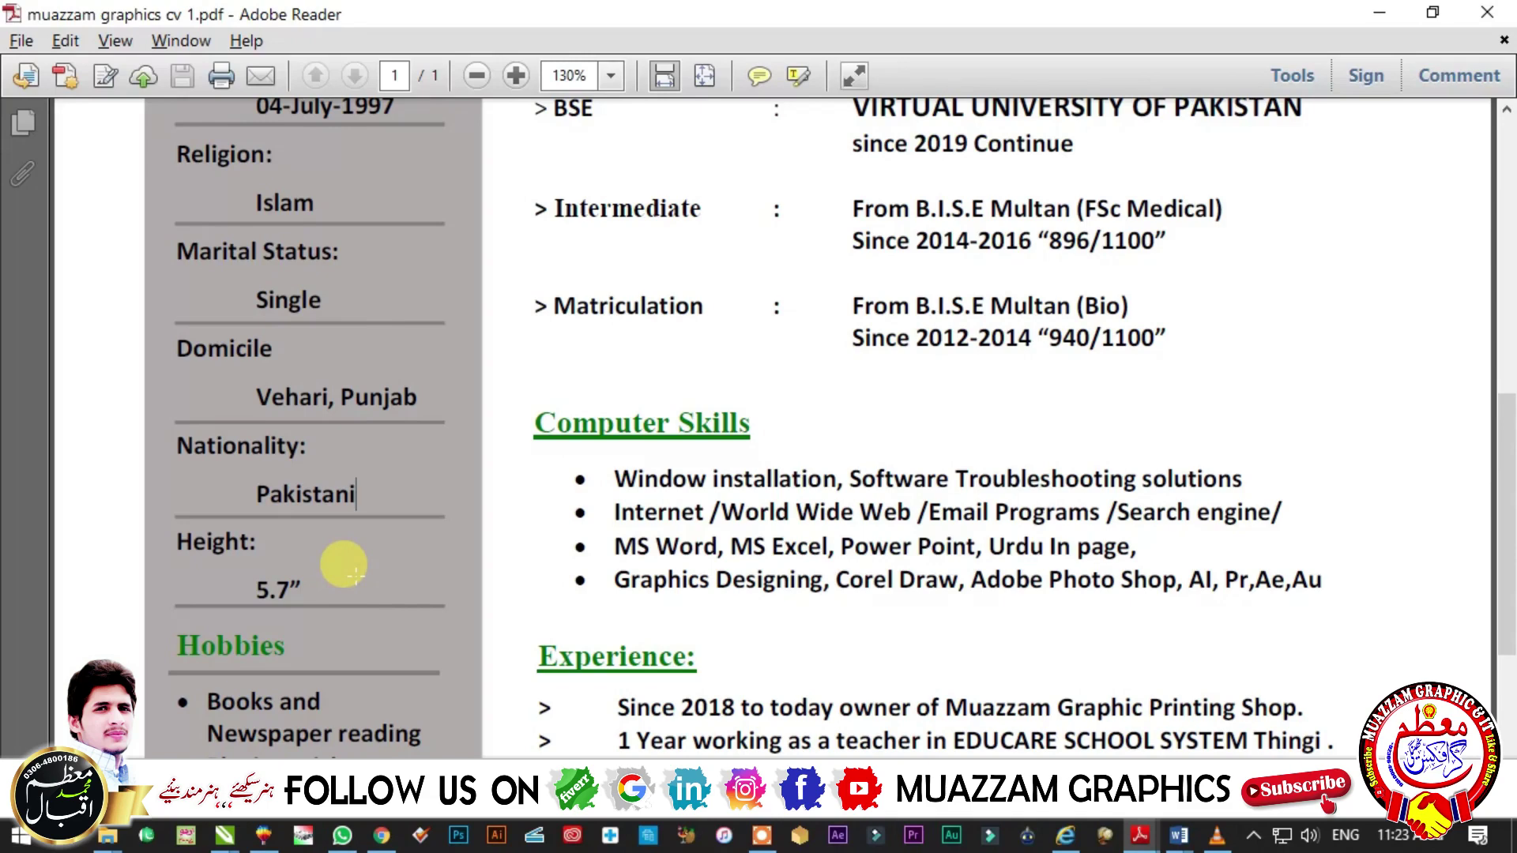
key("alt+Tab")
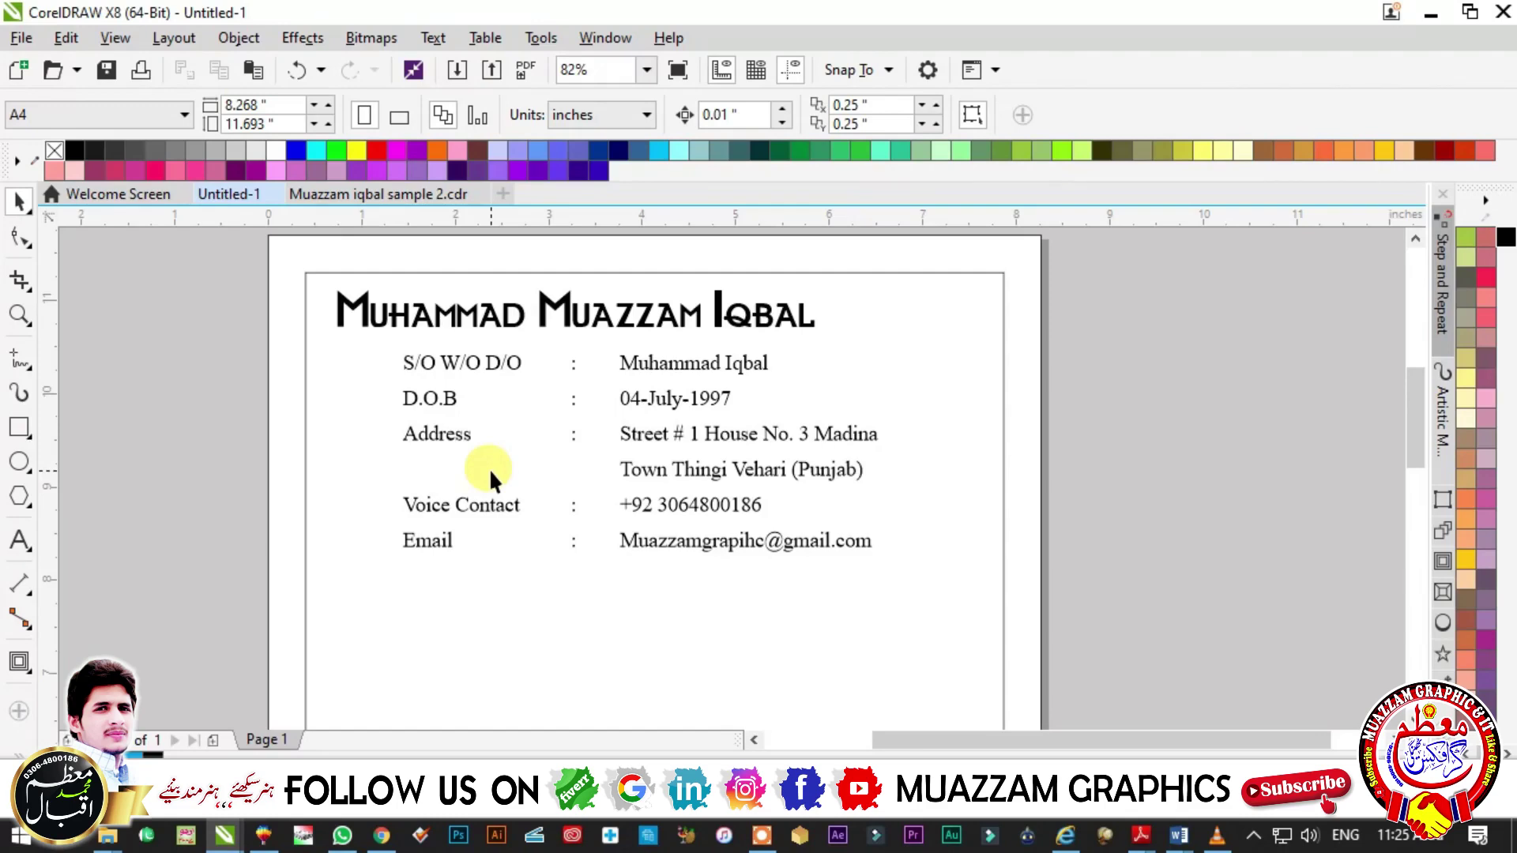
- Nudge the label column right and add the text 'Career Objective' below the Email line
key("Right")
key("Escape")
left_click(19, 539)
left_click(387, 597)
type("Career Objective")
key("ctrl+space")
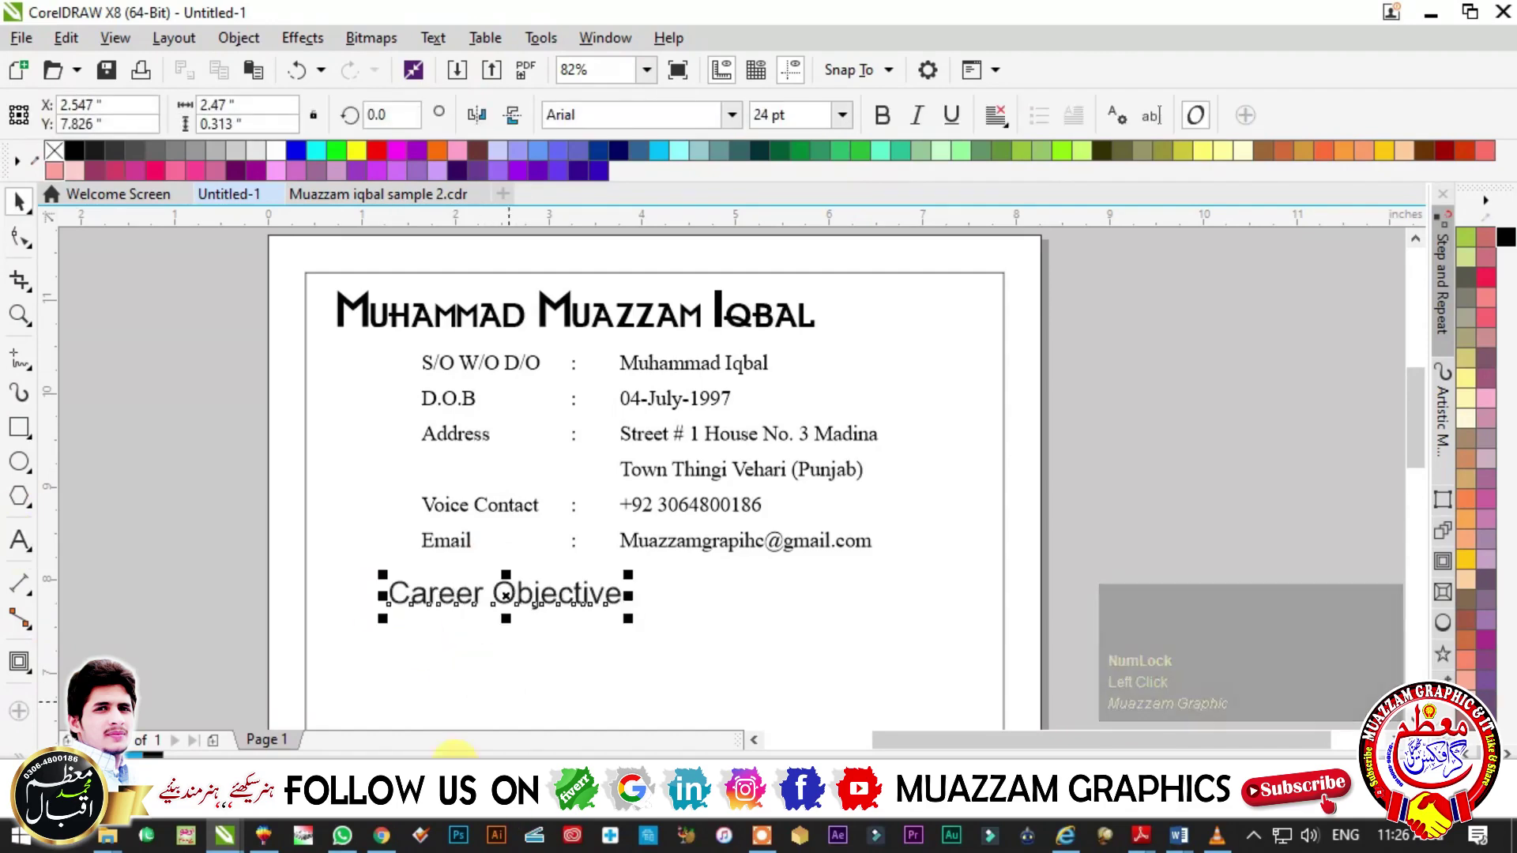
- Set the Career Objective heading to 22 pt One Stroke Script LET
left_click(807, 114)
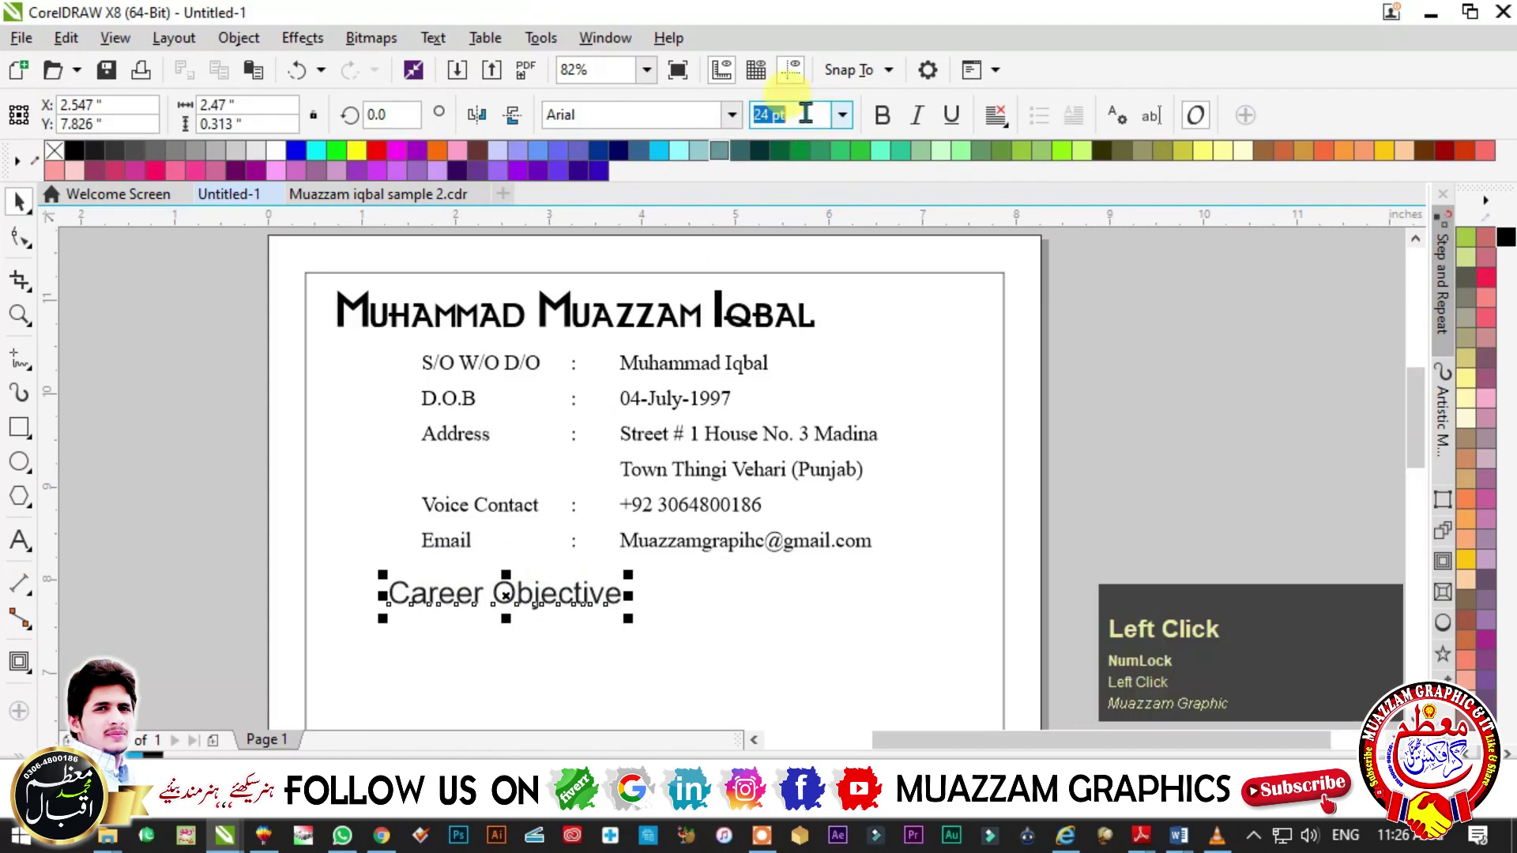
type("22")
key("Return")
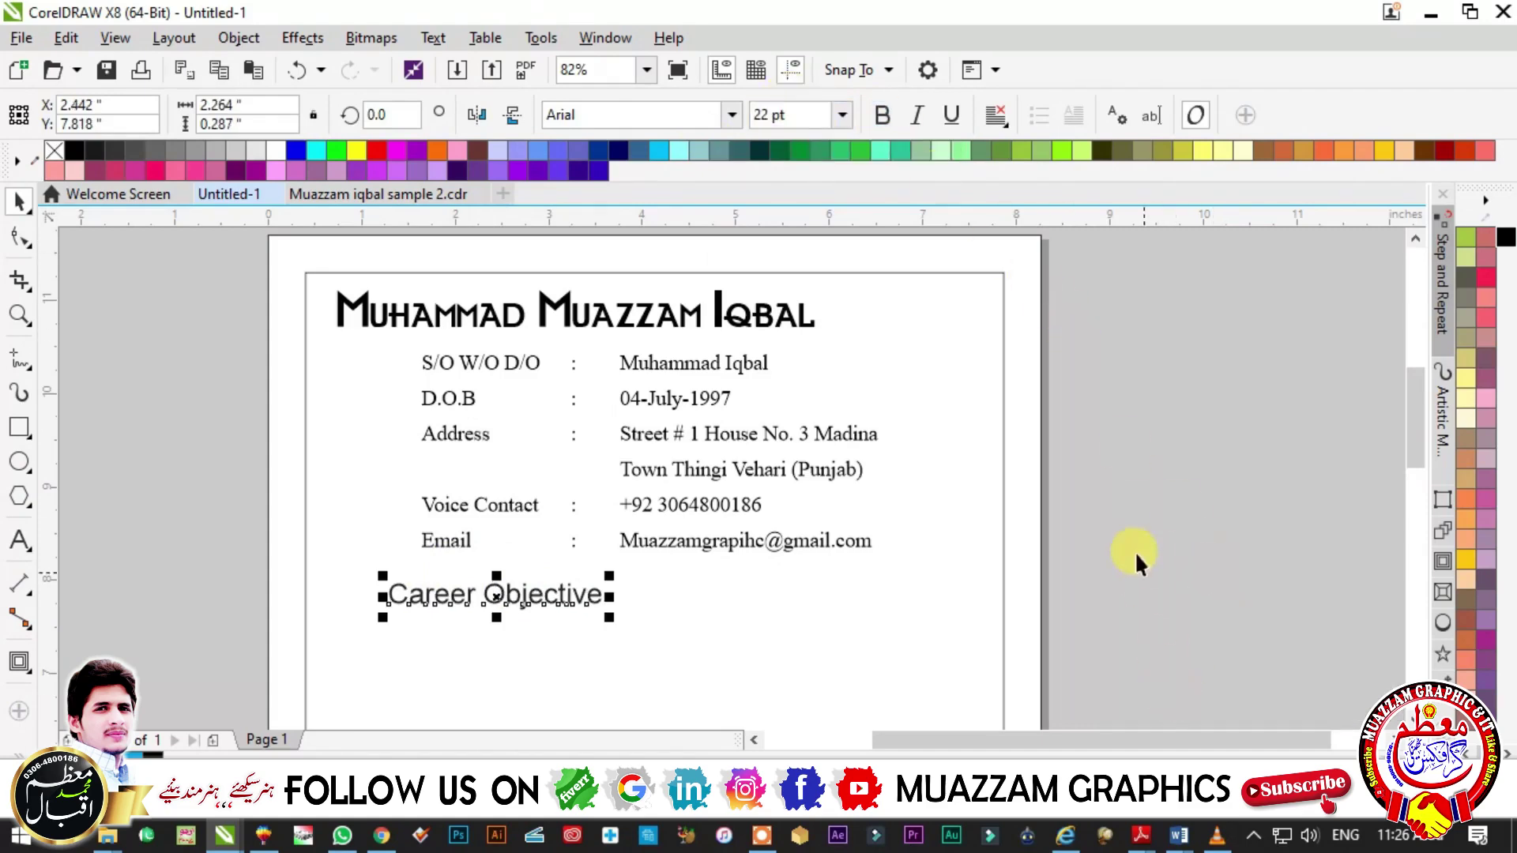
left_click(632, 115)
key("ctrl+v")
scroll(674, 501, "up", 2)
key("Escape")
left_click(474, 439)
scroll(277, 462, "up", 4)
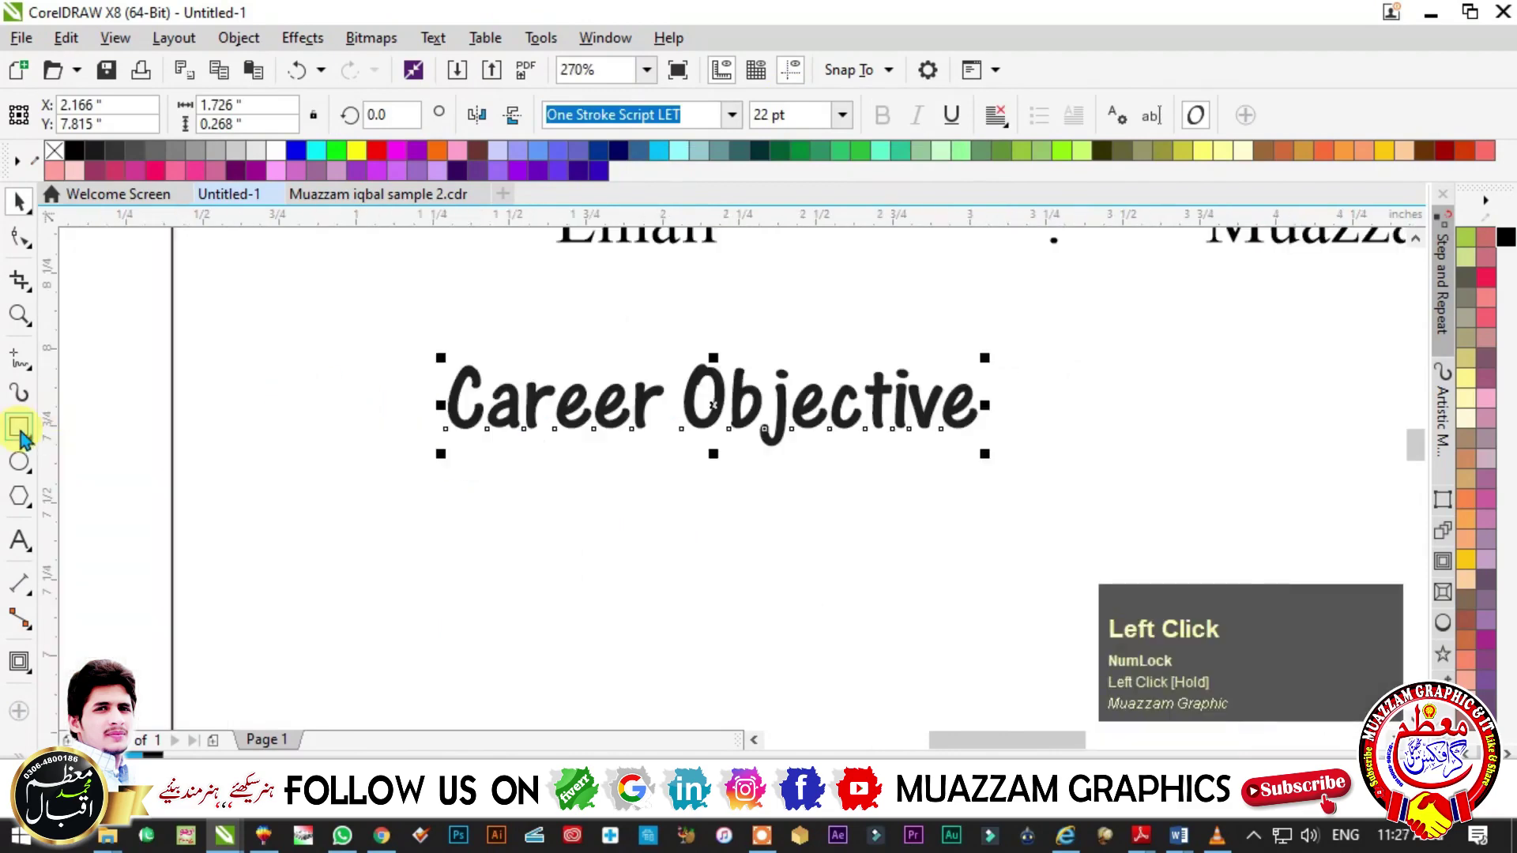
- Draw a rectangle around the Career Objective heading
left_click(20, 431)
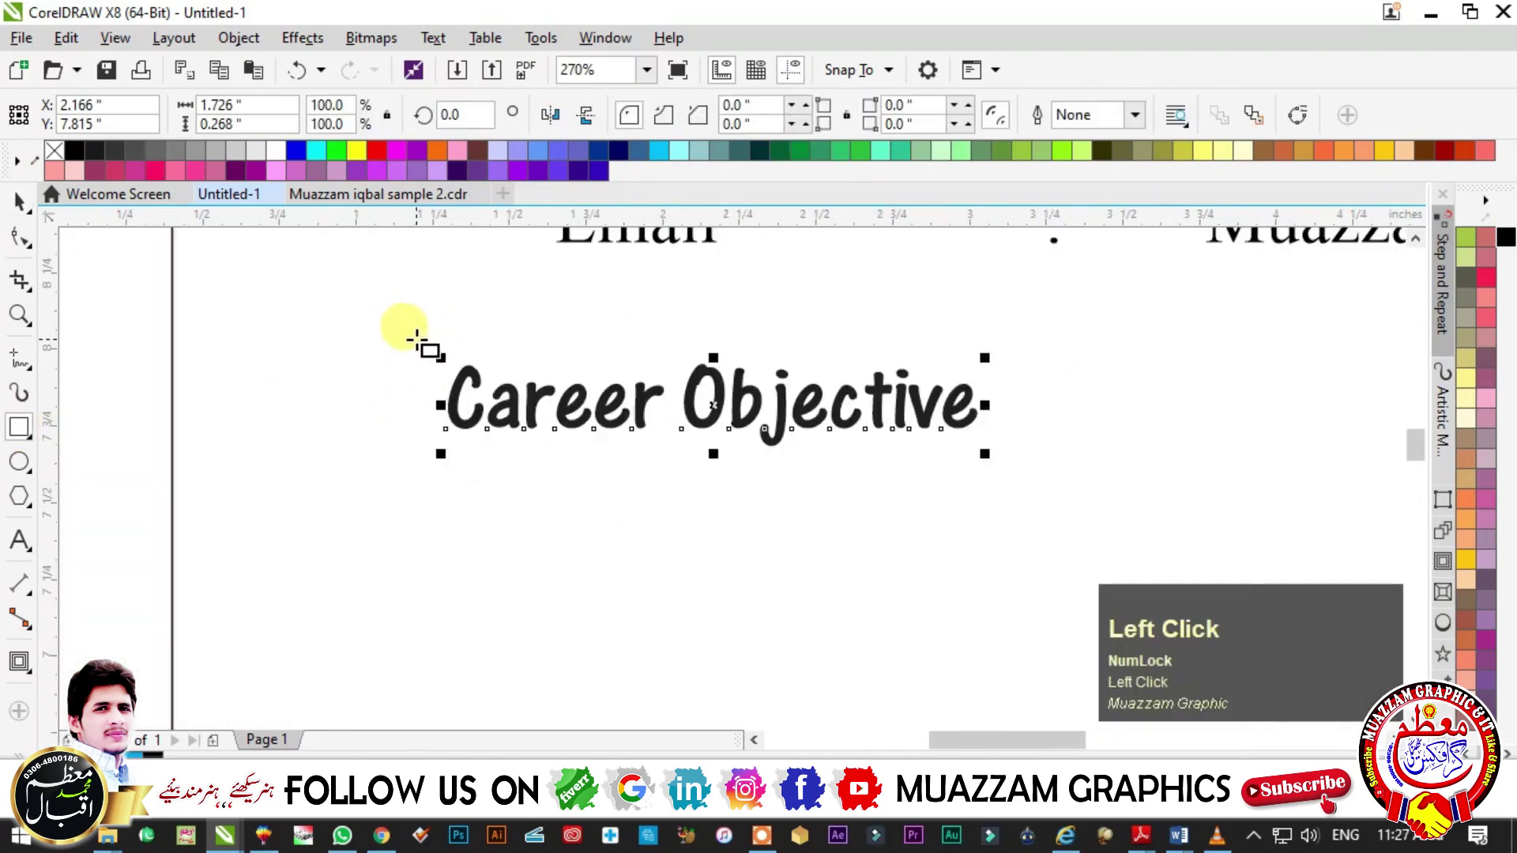
left_click_drag(424, 346, 1002, 459)
left_click(20, 237)
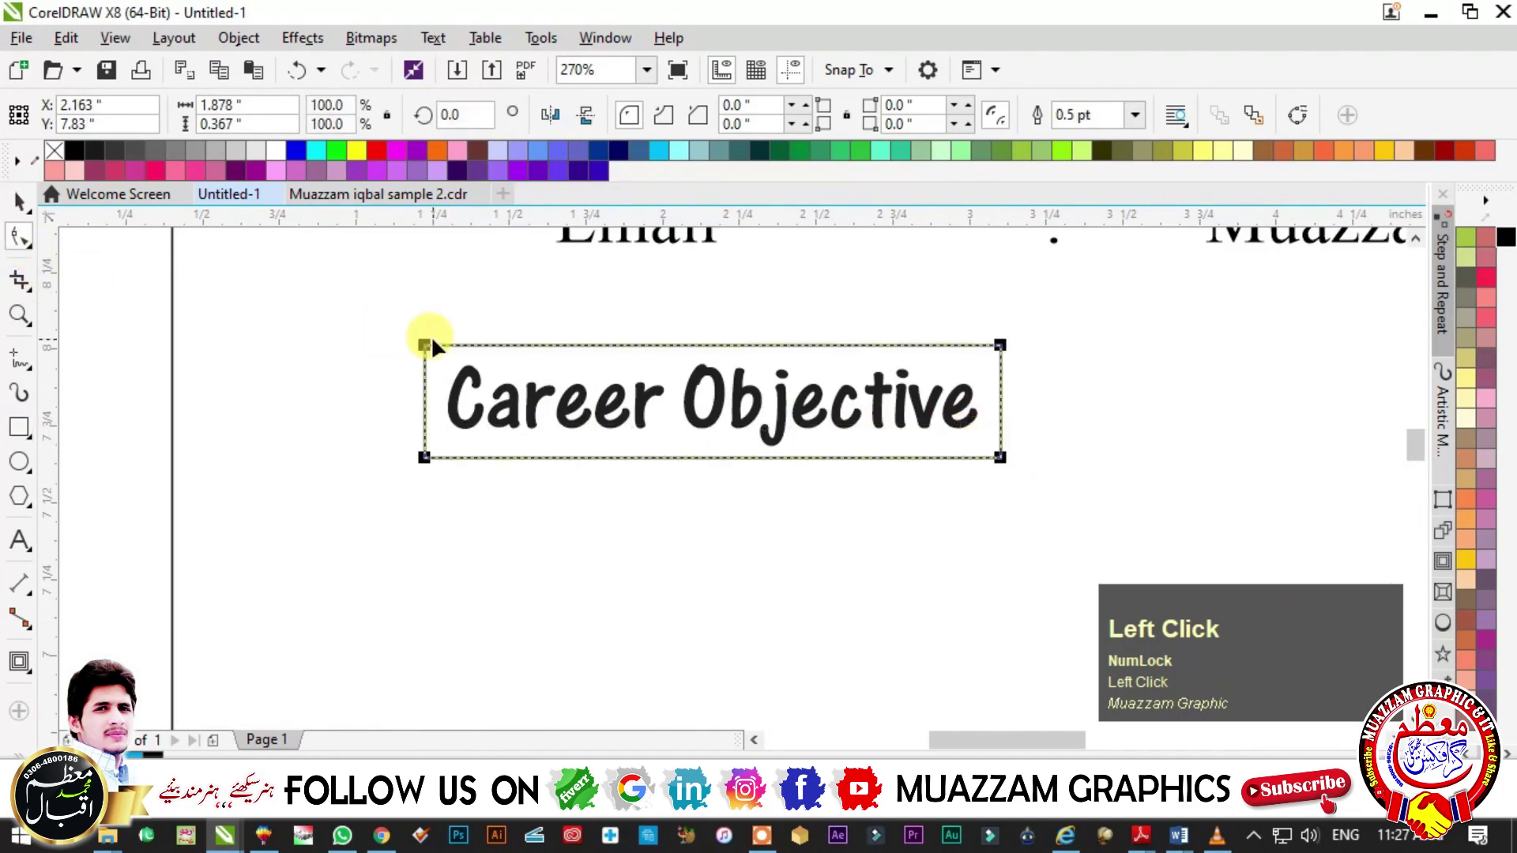
left_click_drag(427, 344, 449, 338)
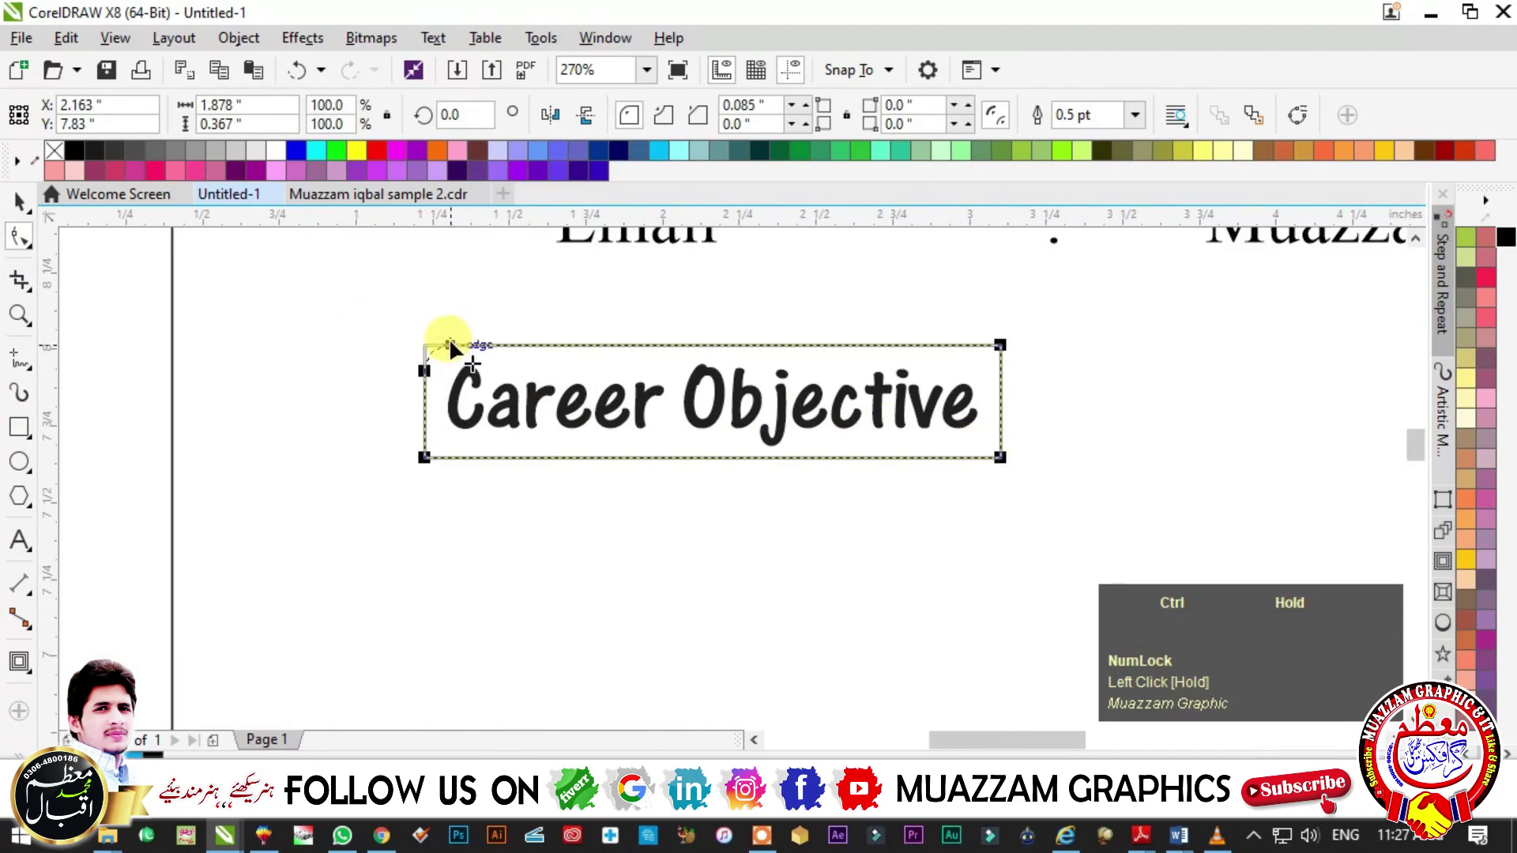
key("ctrl+z")
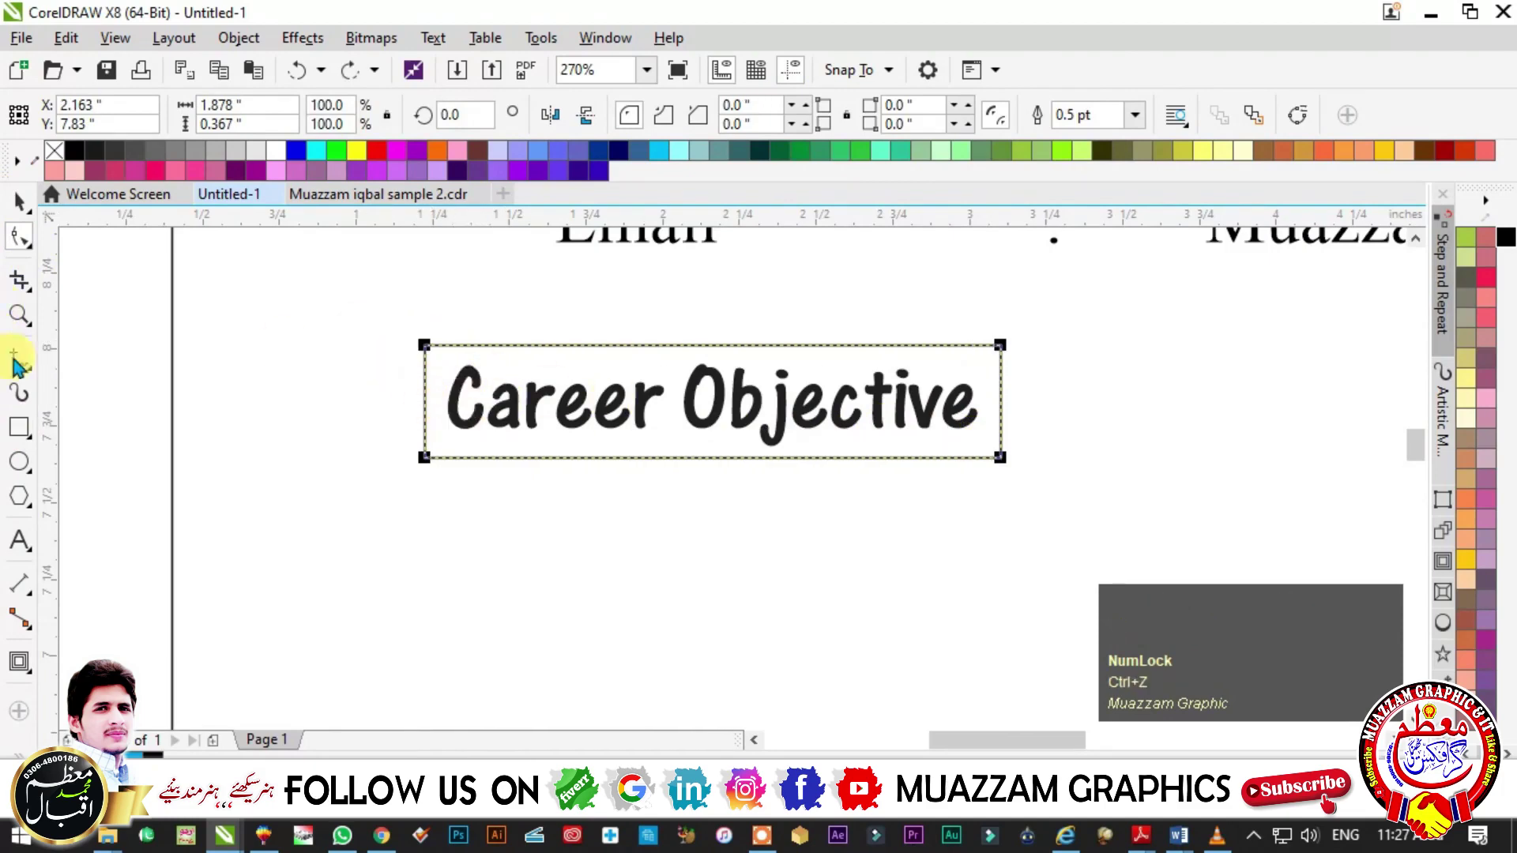
- Round only the rectangle's top-left corner and fill the offset copy dark grey
left_click(20, 239)
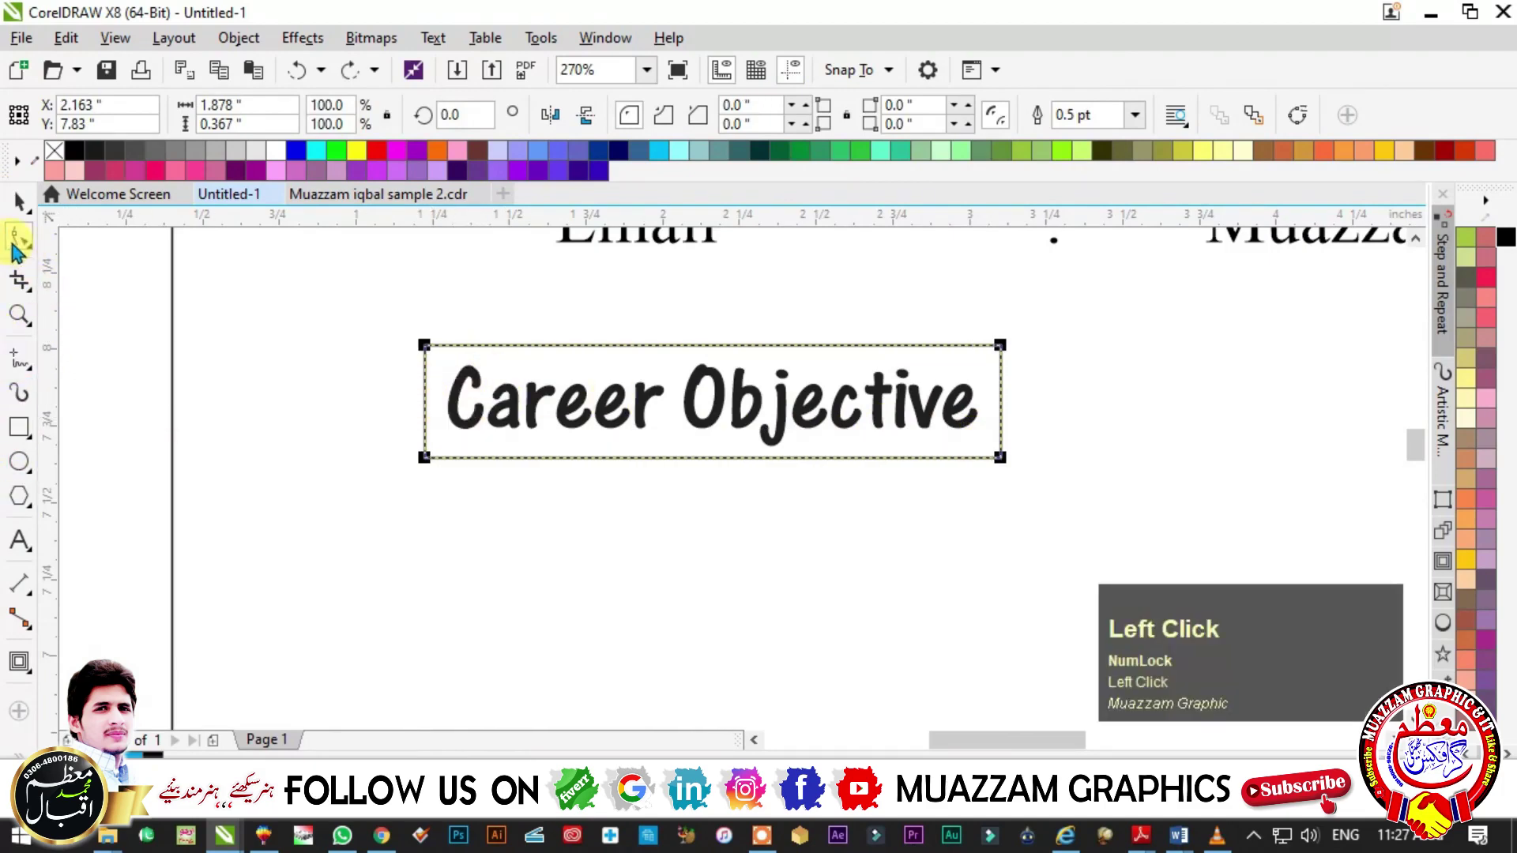
left_click(425, 344)
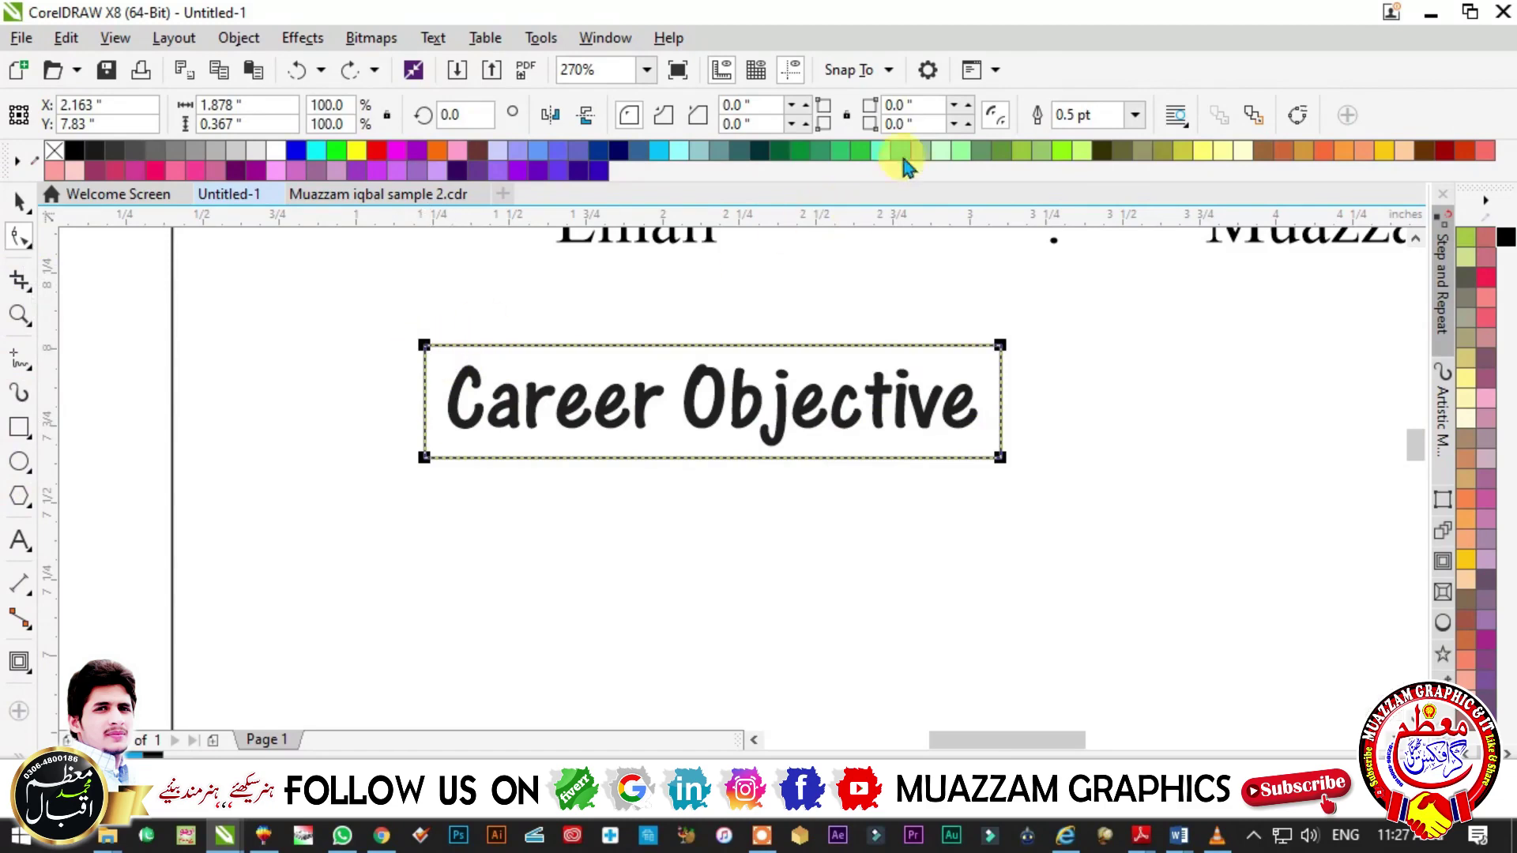
left_click(806, 105)
scroll(430, 482, "up", 1)
key("Escape")
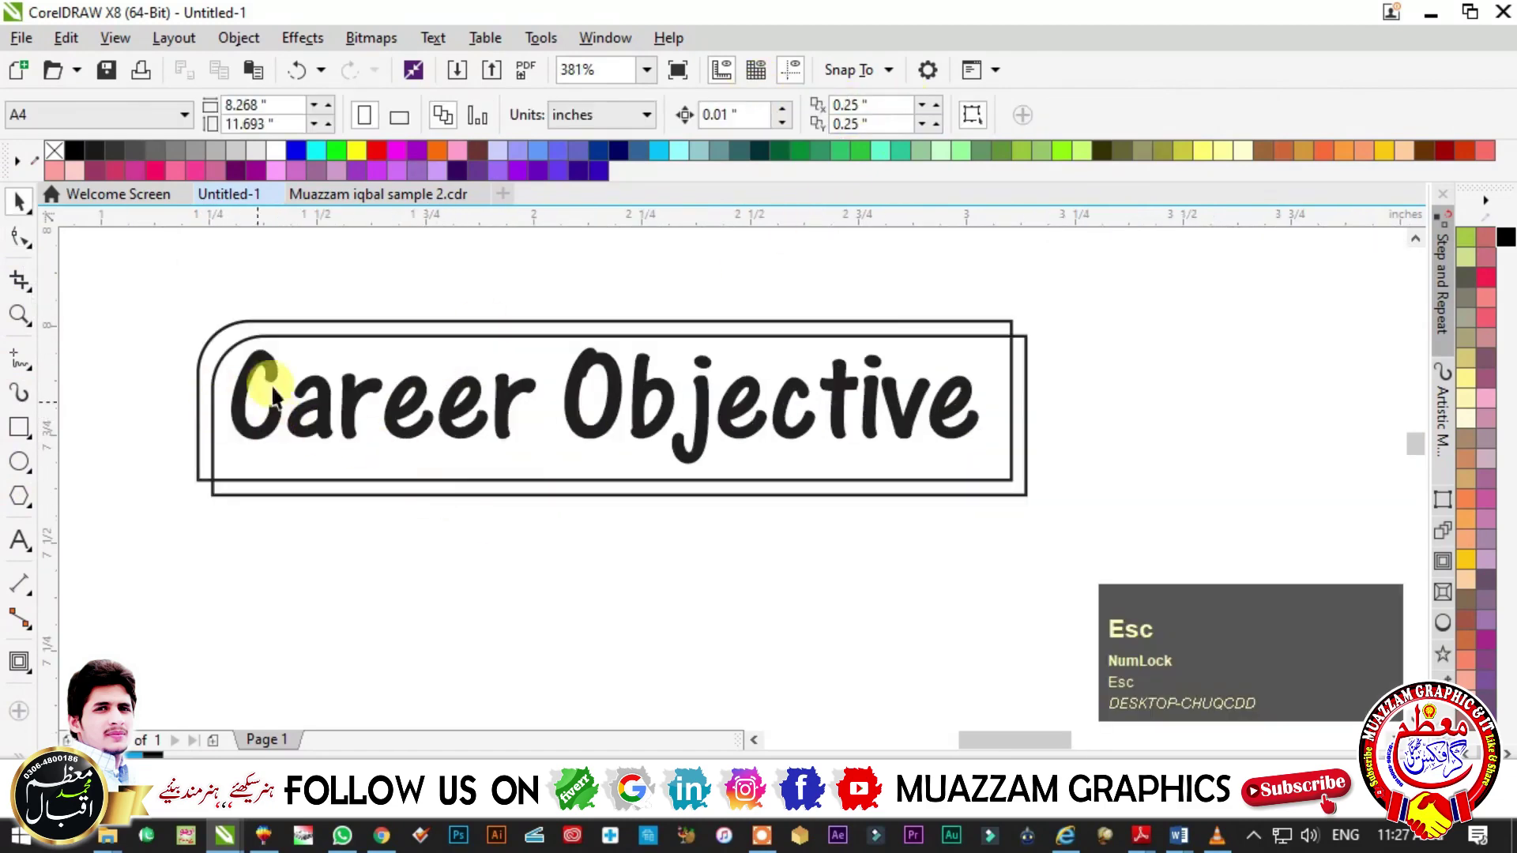
left_click(1023, 492)
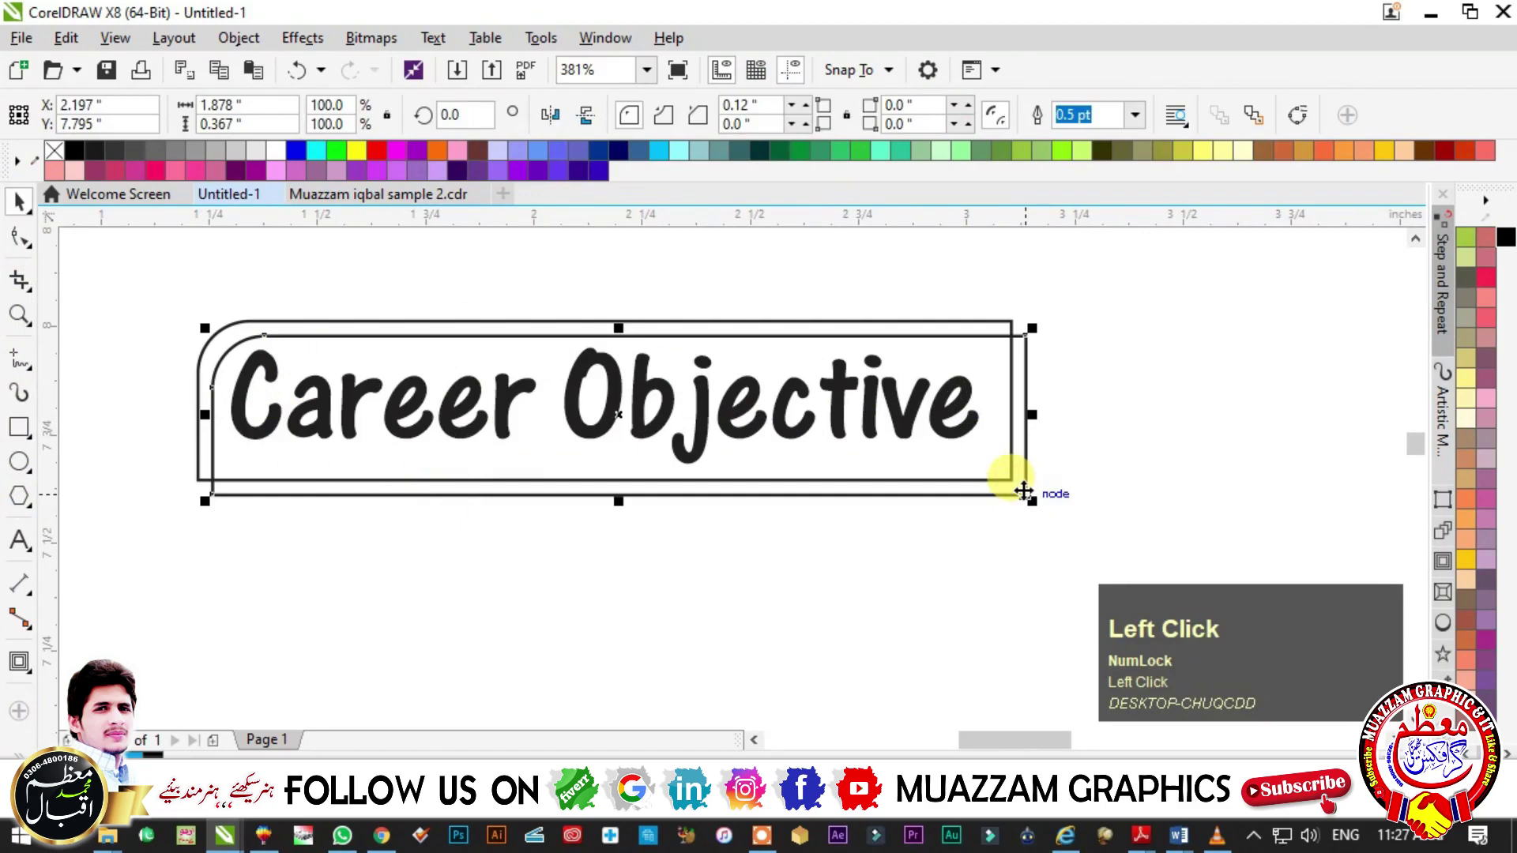
scroll(1465, 332, "up", 3)
left_click(1465, 298)
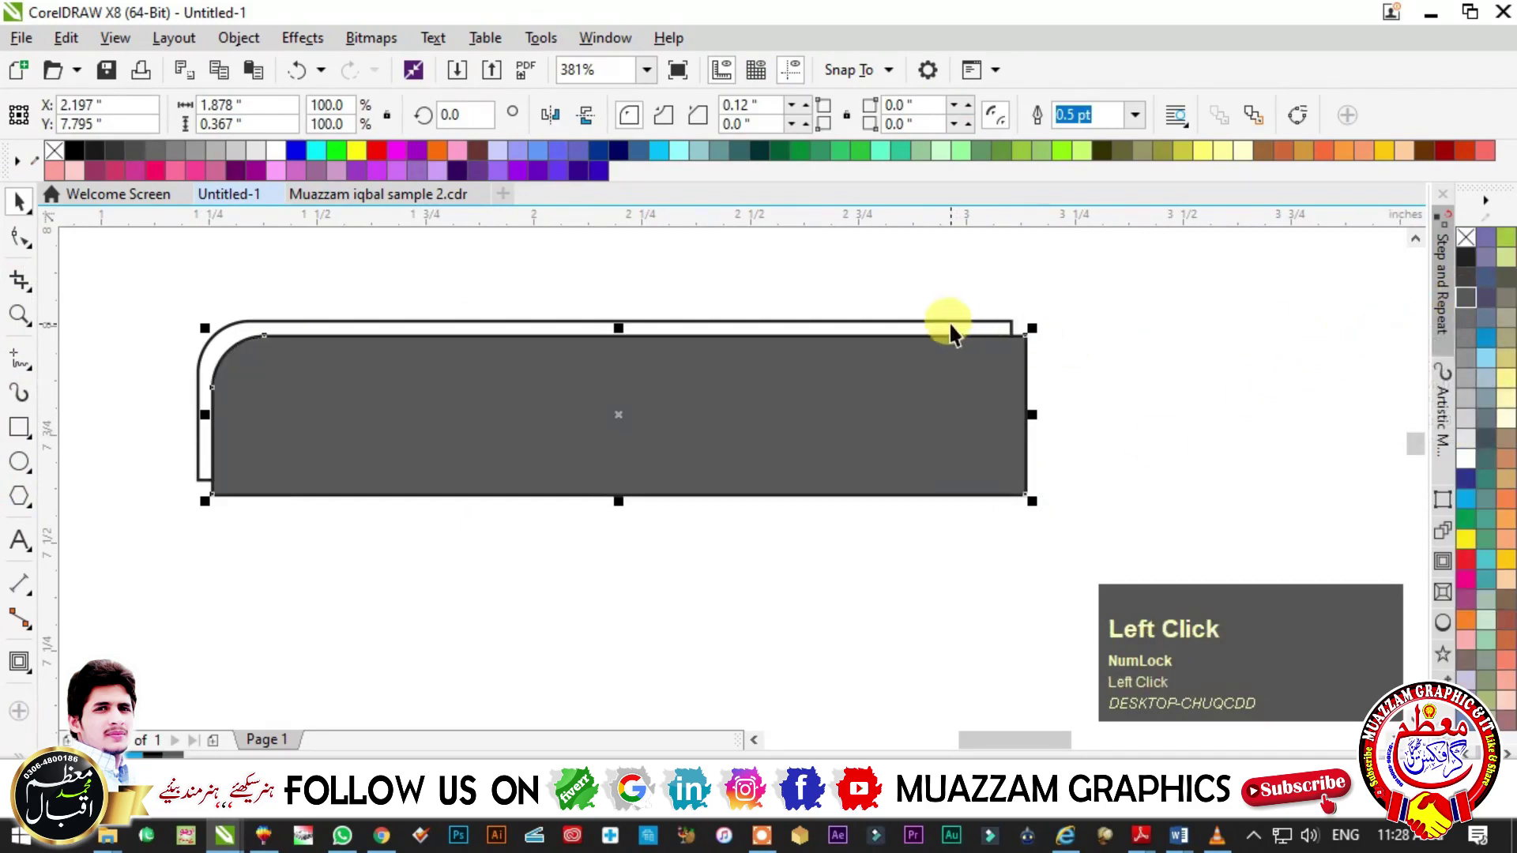
- Bring the outlined rounded box to the front and remove the white shape's outline
left_click(1010, 385)
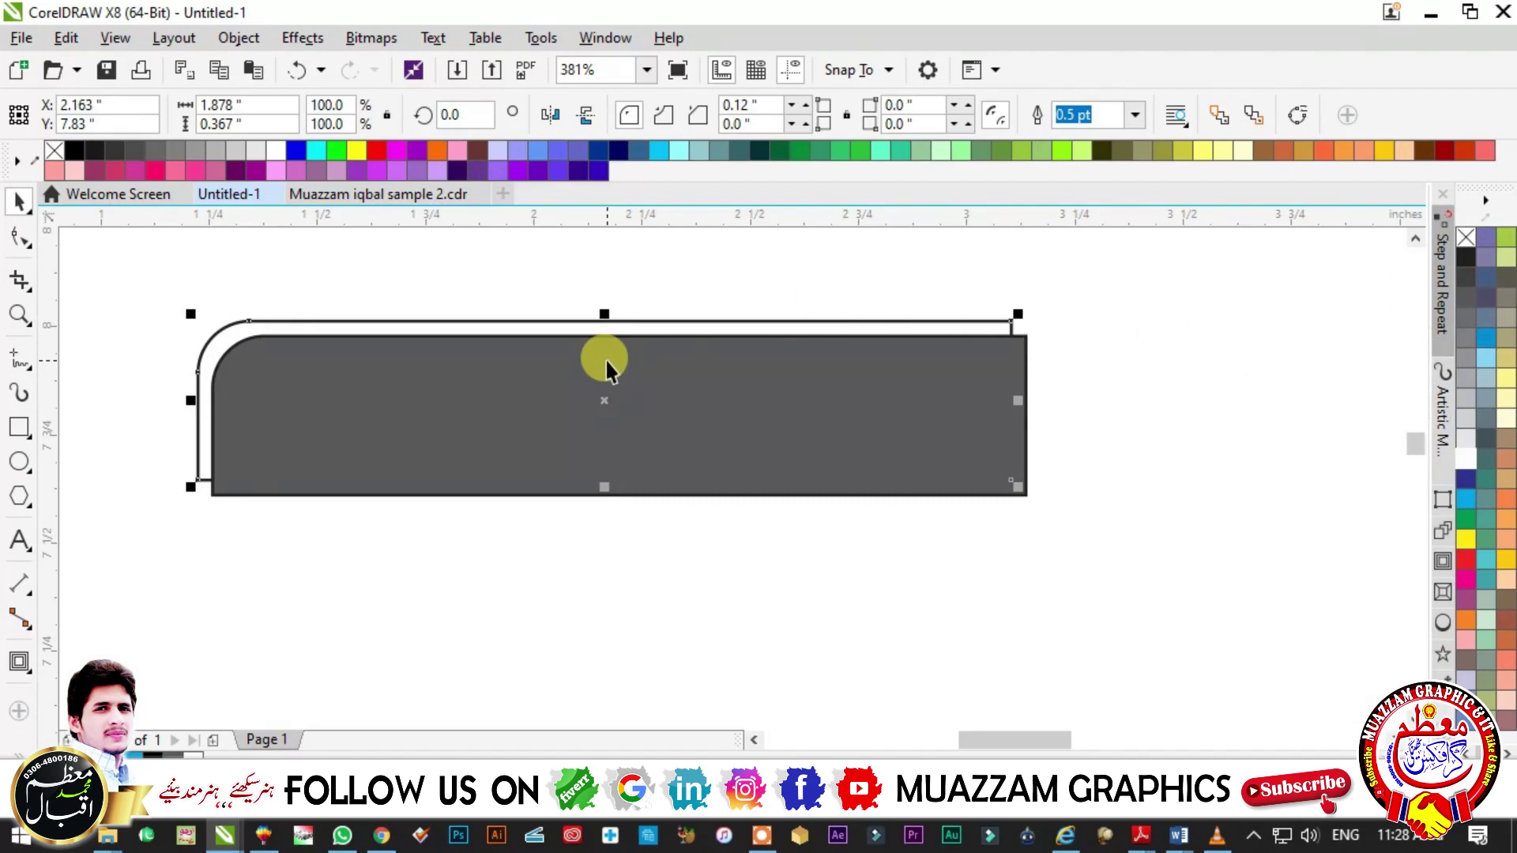
key("shift")
key("shift+Page_Up")
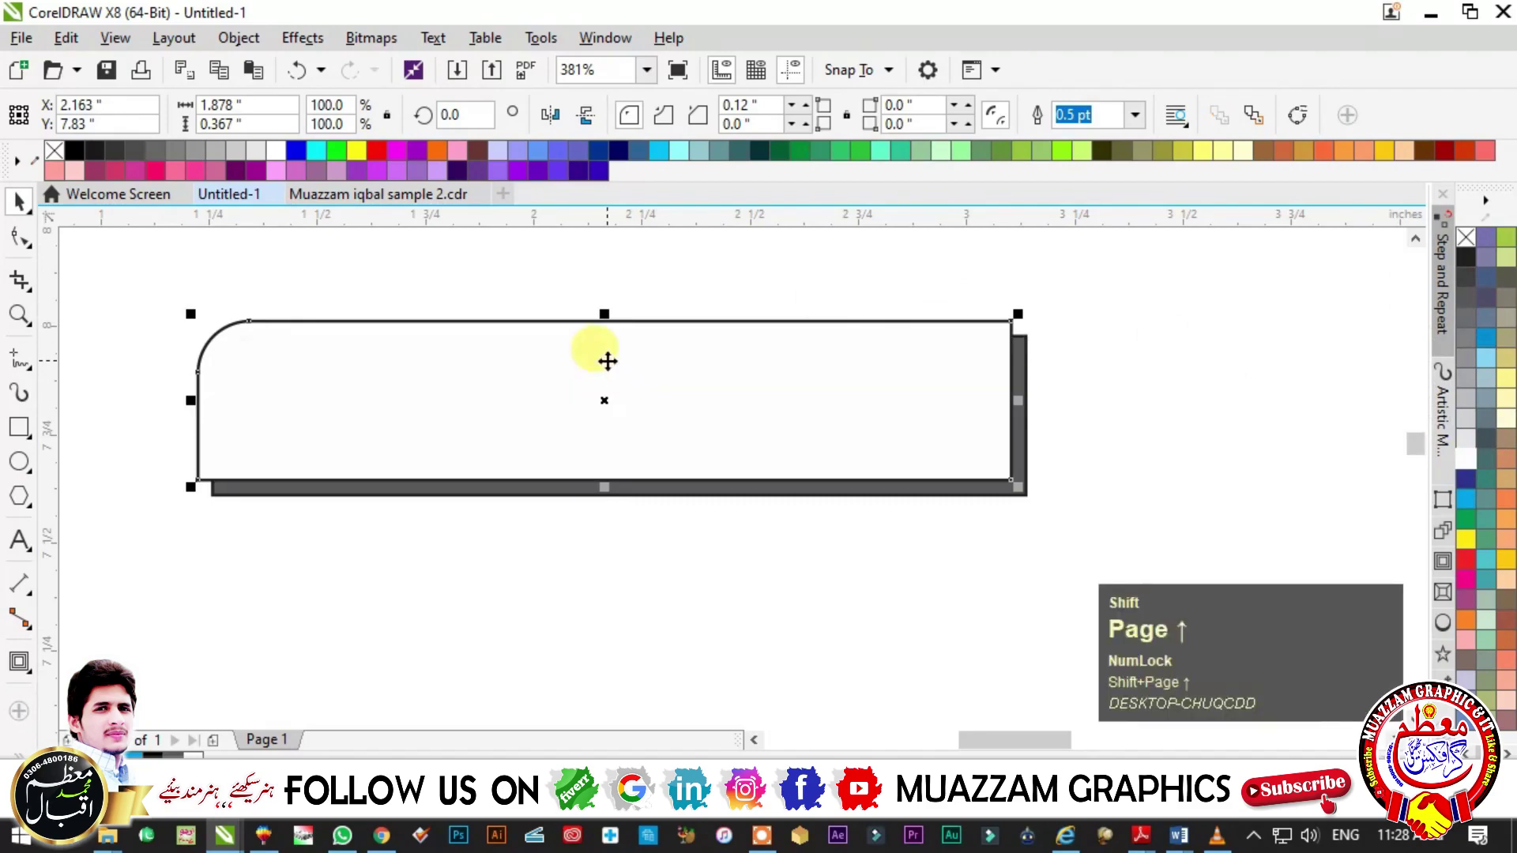
right_click(1466, 237)
left_click(1017, 443)
key("Escape")
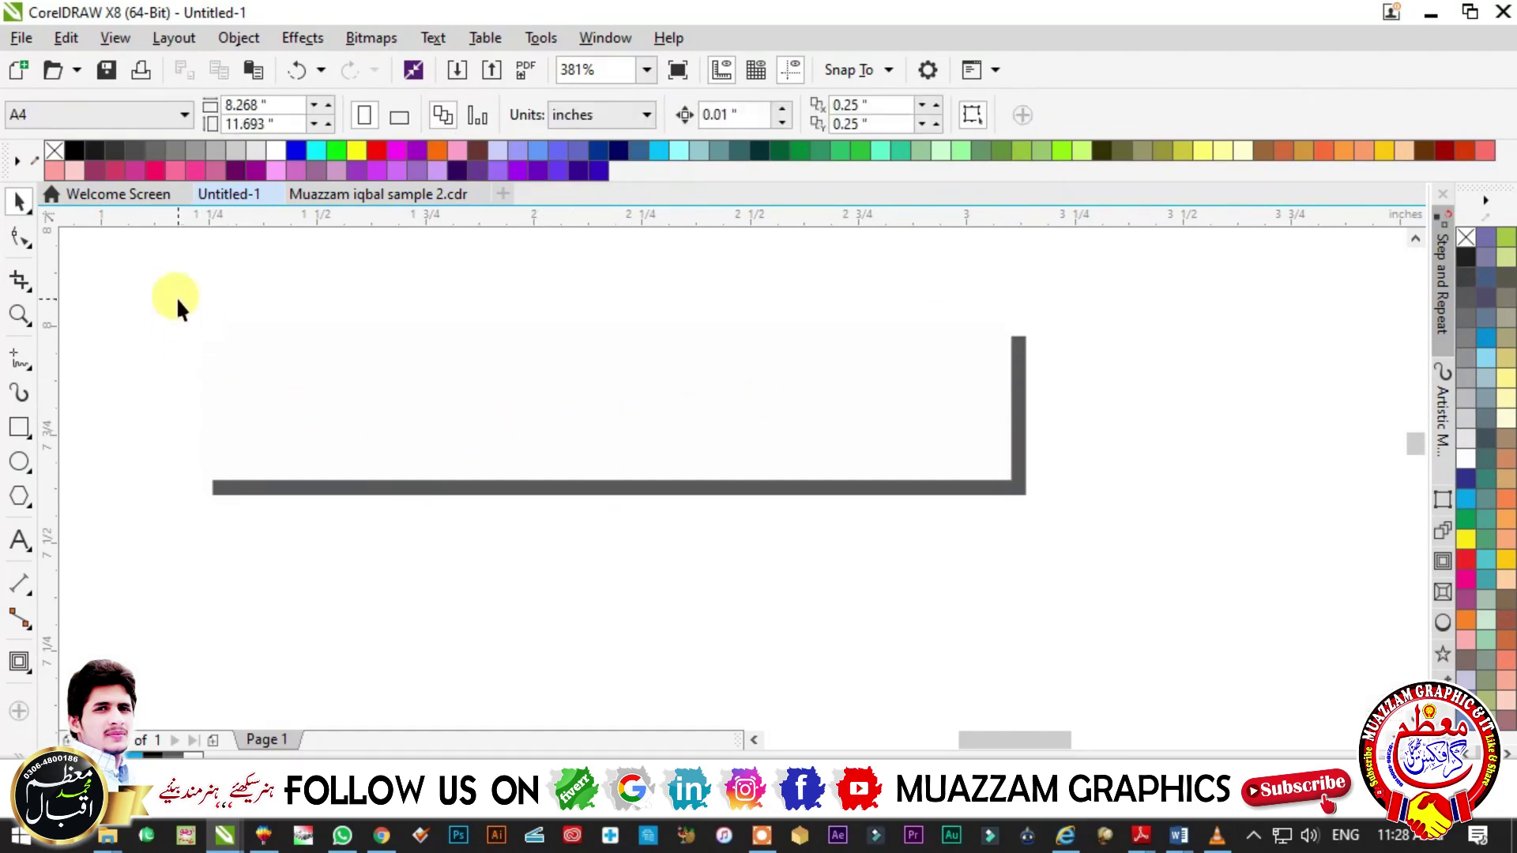
- Bring the hidden Career Objective text in front of the boxes
key("alt")
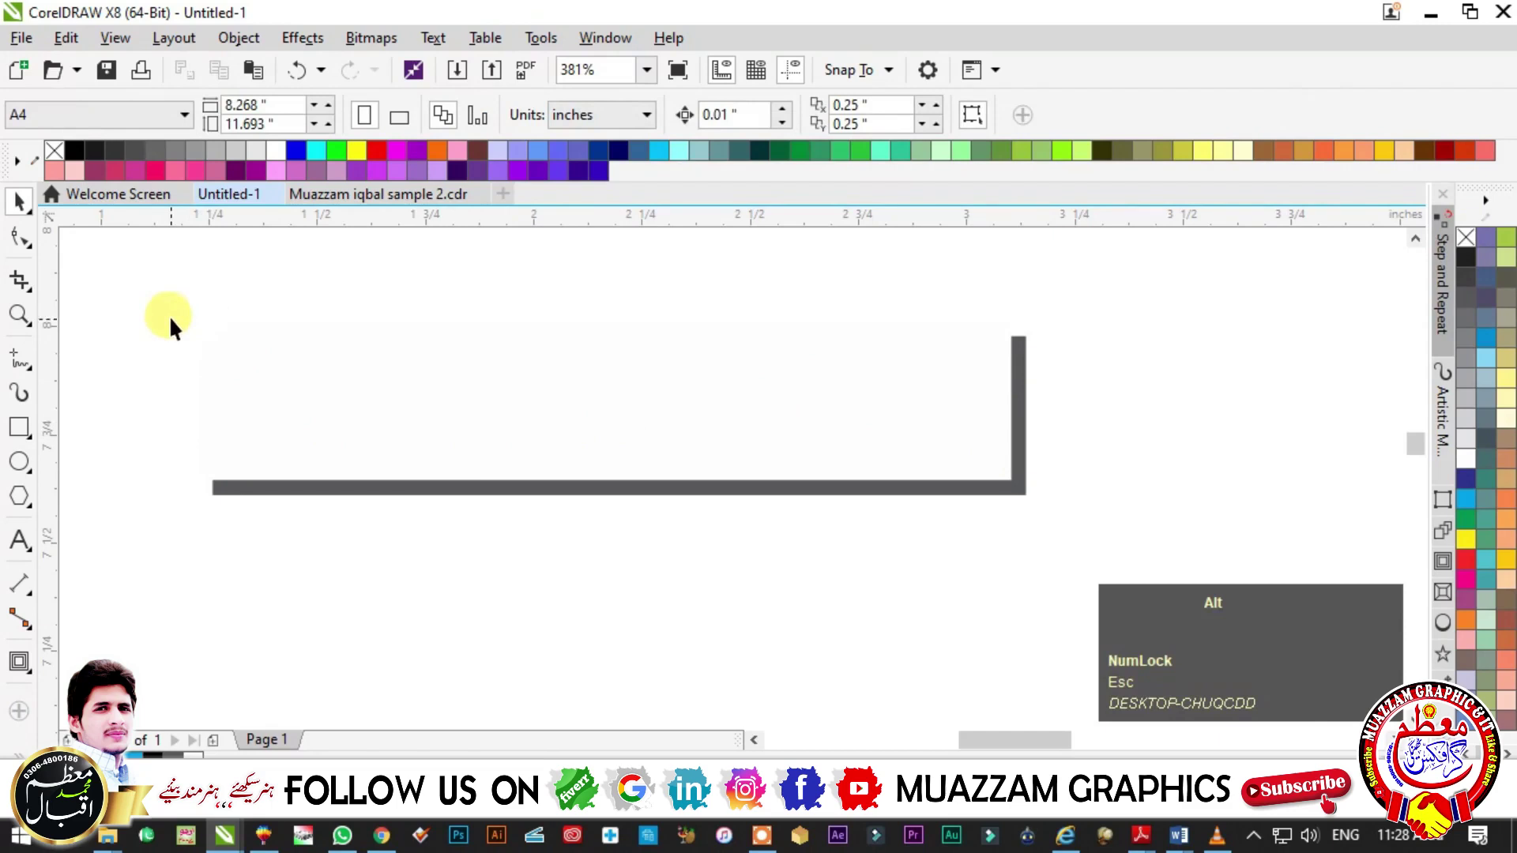
left_click_drag(156, 284, 1002, 562)
key("shift")
key("shift+Page_Up")
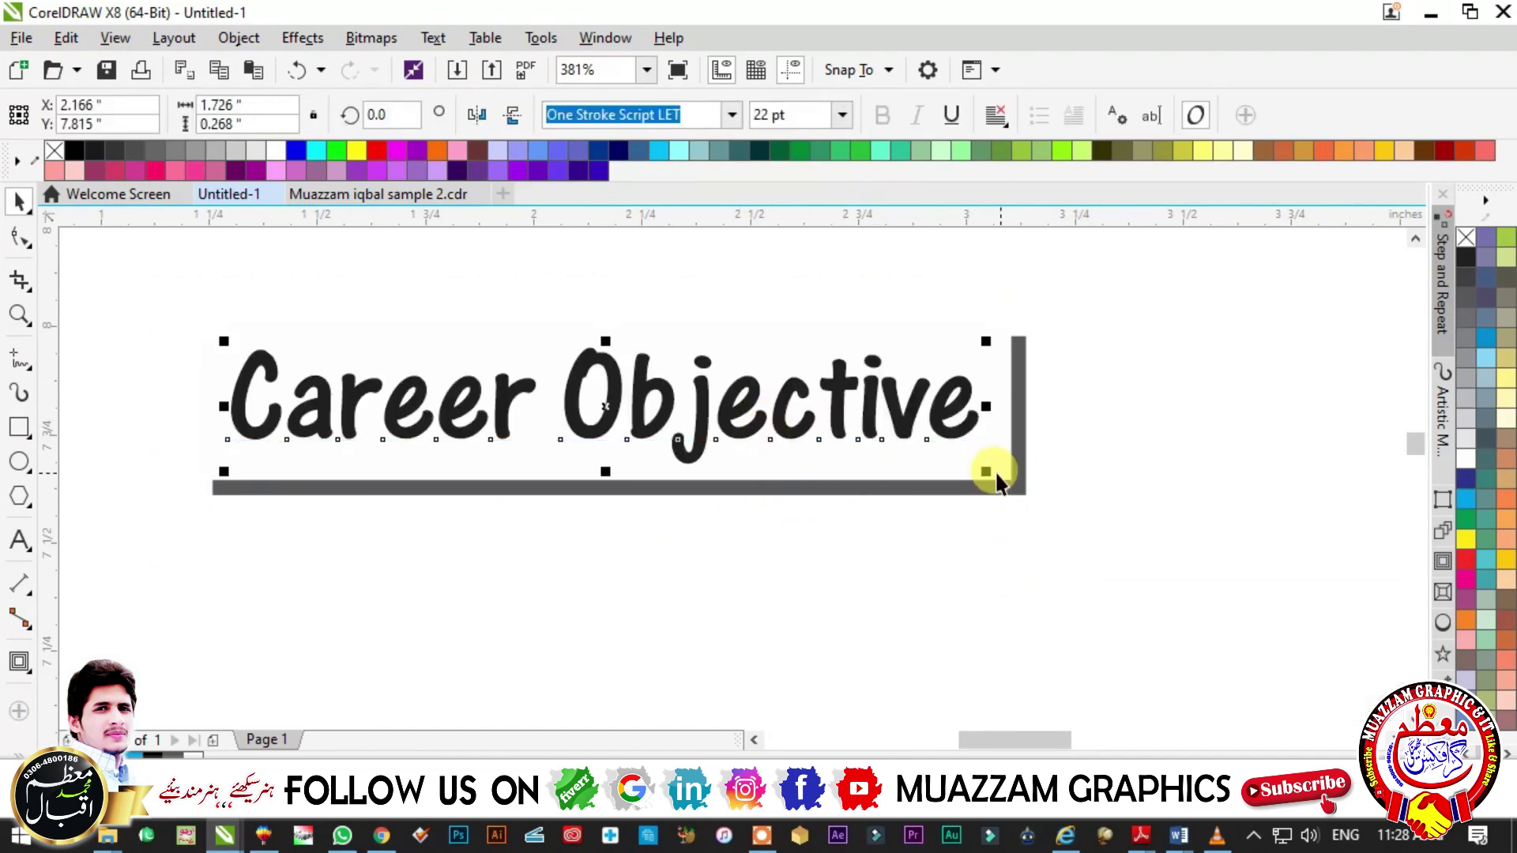
- Give the white rounded box a thicker grey outline
key("F3")
left_click(1033, 341)
right_click(1468, 309)
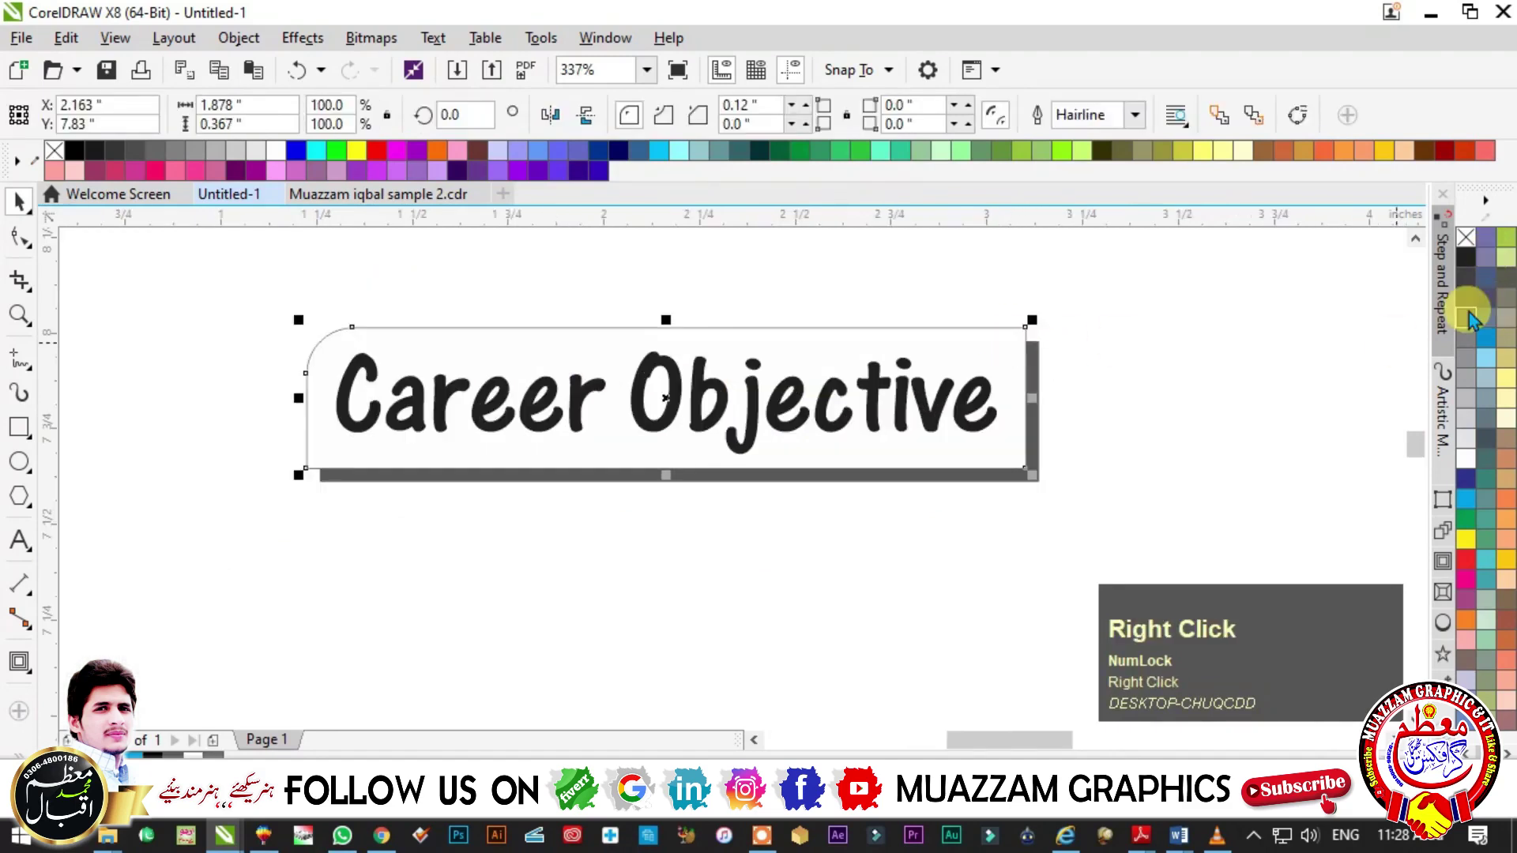
key("F12")
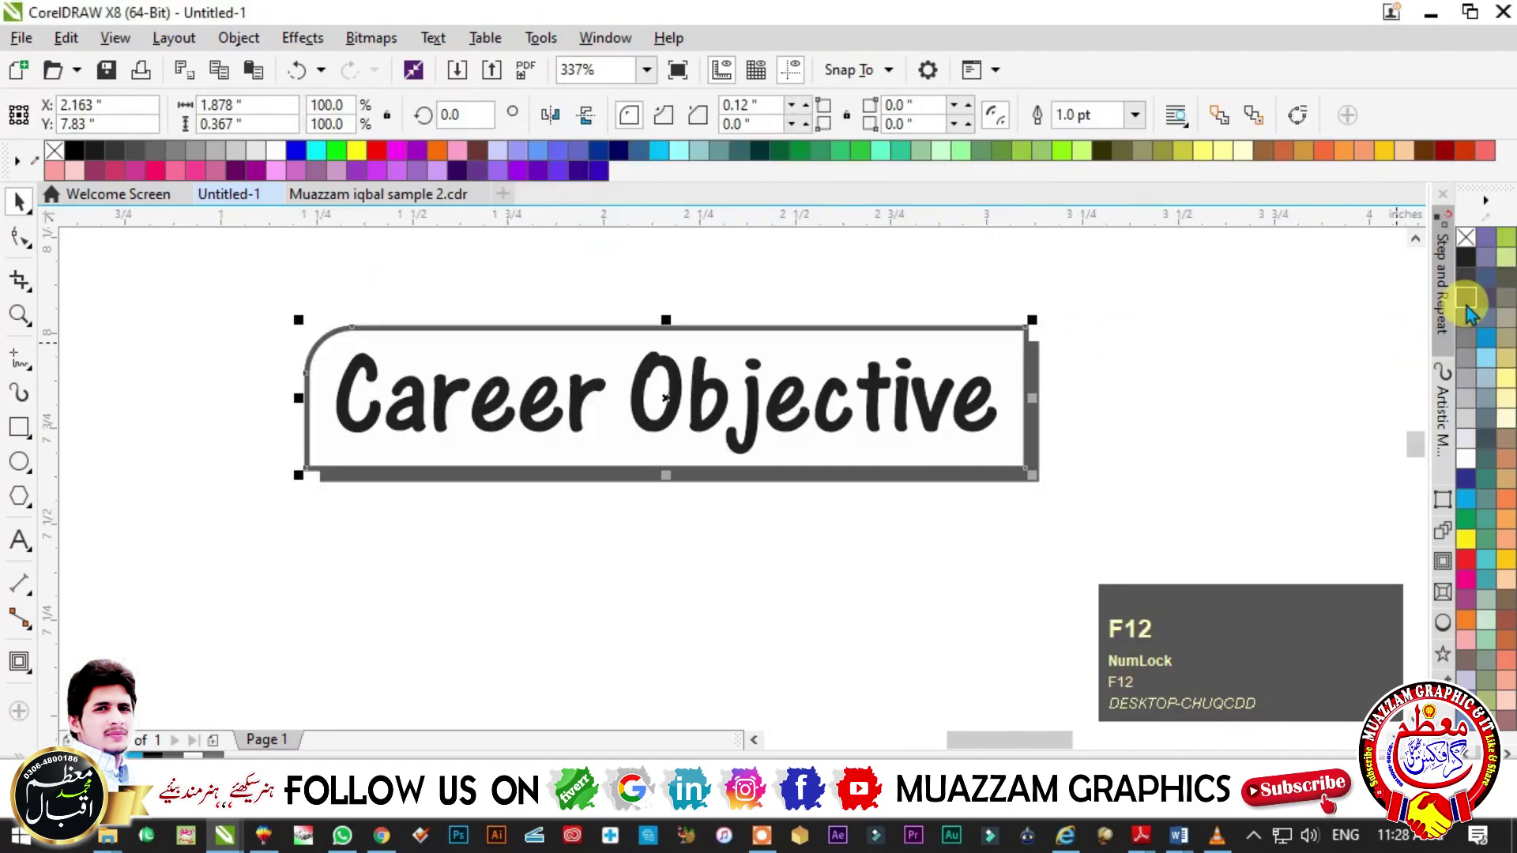
key("Escape")
- Draw a small black square at the box's lower-right corner
key("F2")
left_click(708, 419)
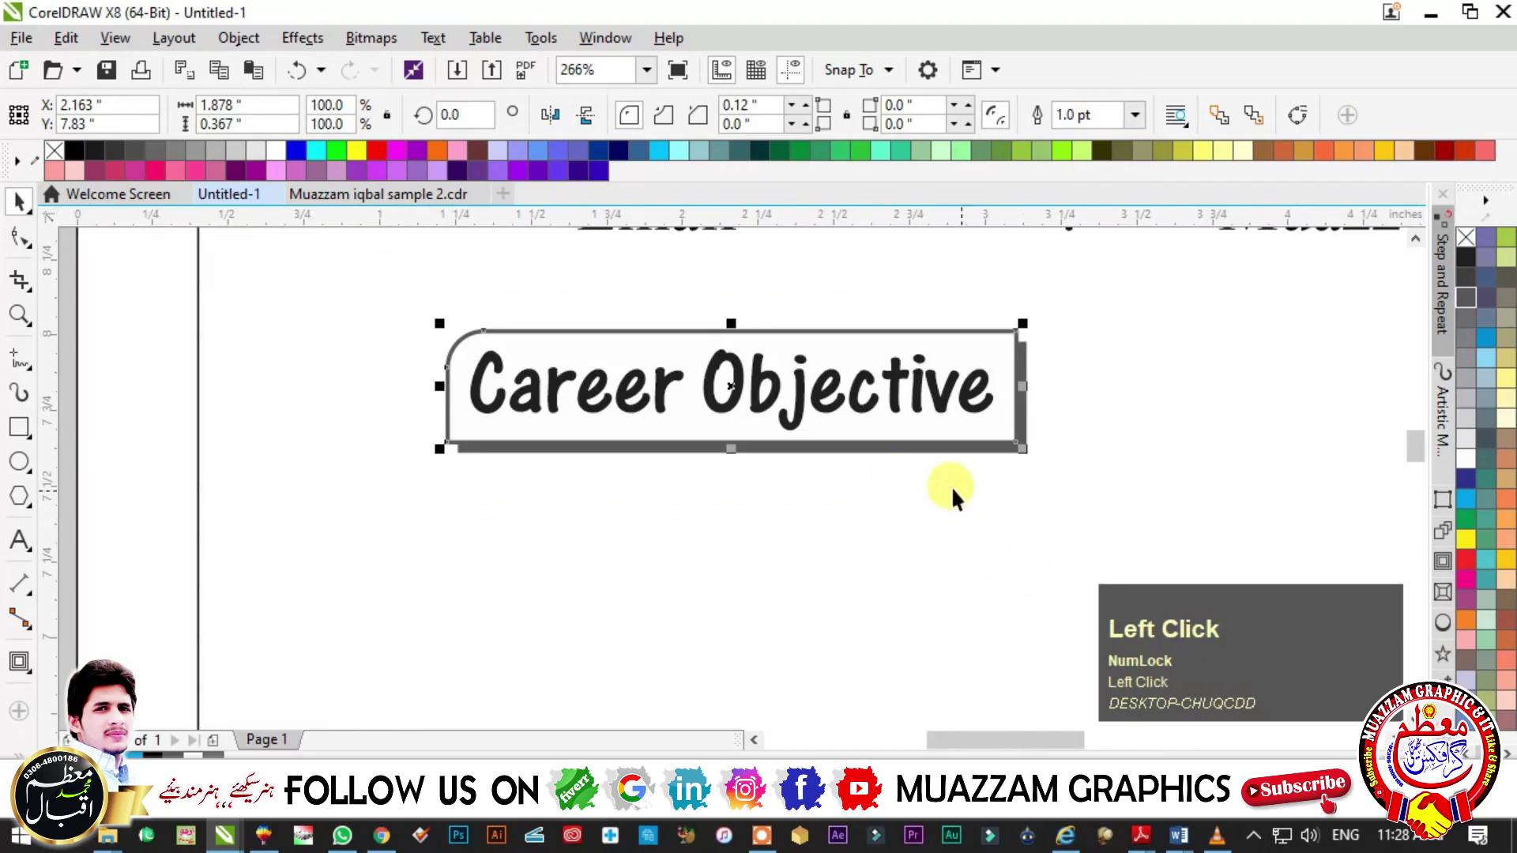
left_click(17, 431)
scroll(1070, 477, "up", 4)
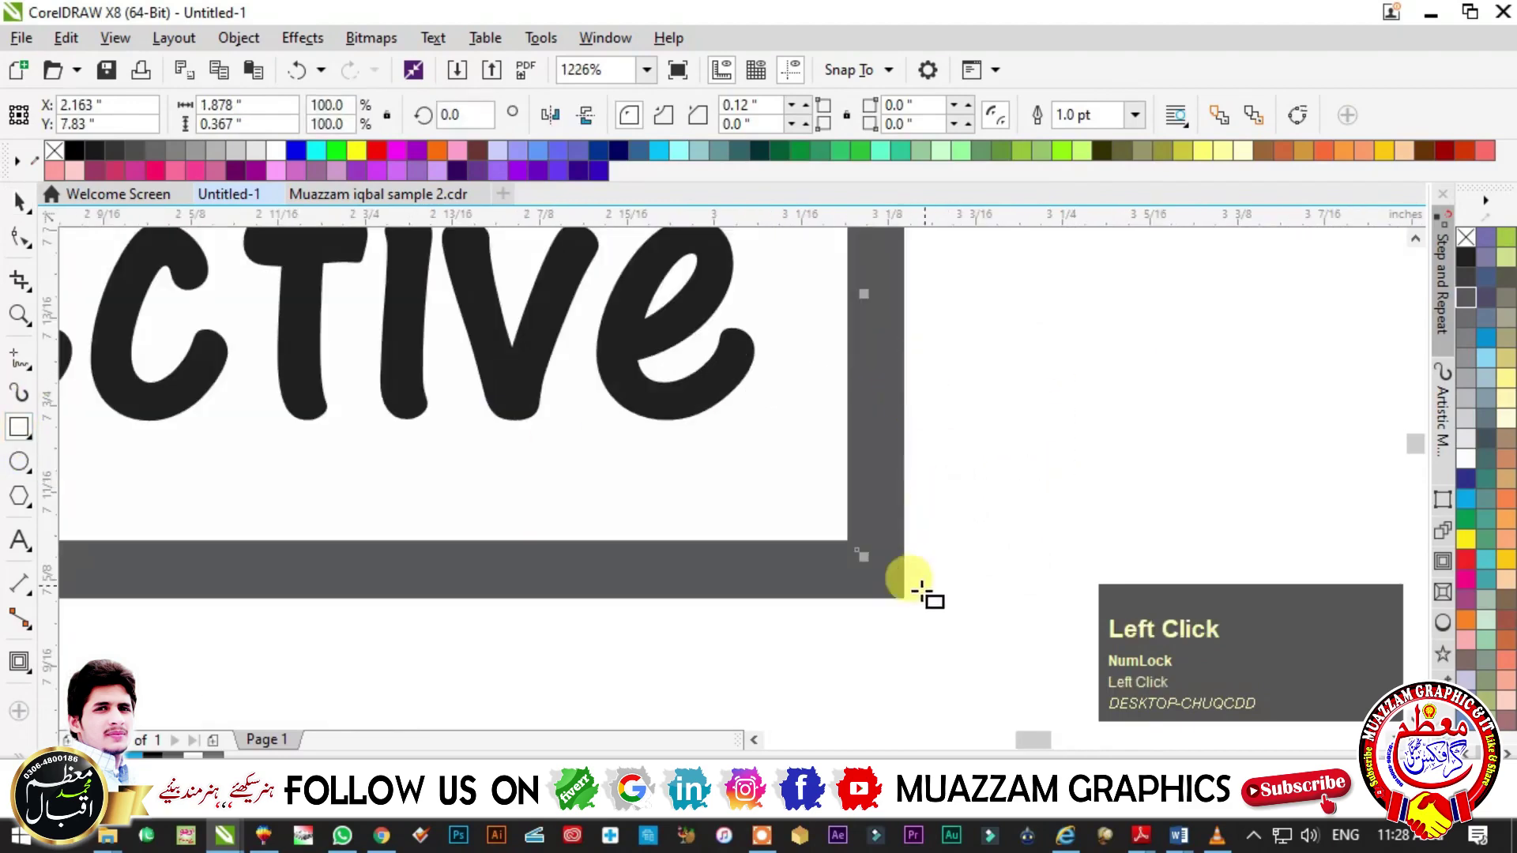
mouse_move(905, 598)
left_mouse_down()
mouse_move(752, 500)
mouse_move(740, 435)
mouse_move(803, 436)
left_mouse_up()
left_click(19, 237)
key("ctrl+z")
scroll(1474, 261, "down", 2)
left_click(1475, 257)
scroll(1477, 254, "up", 2)
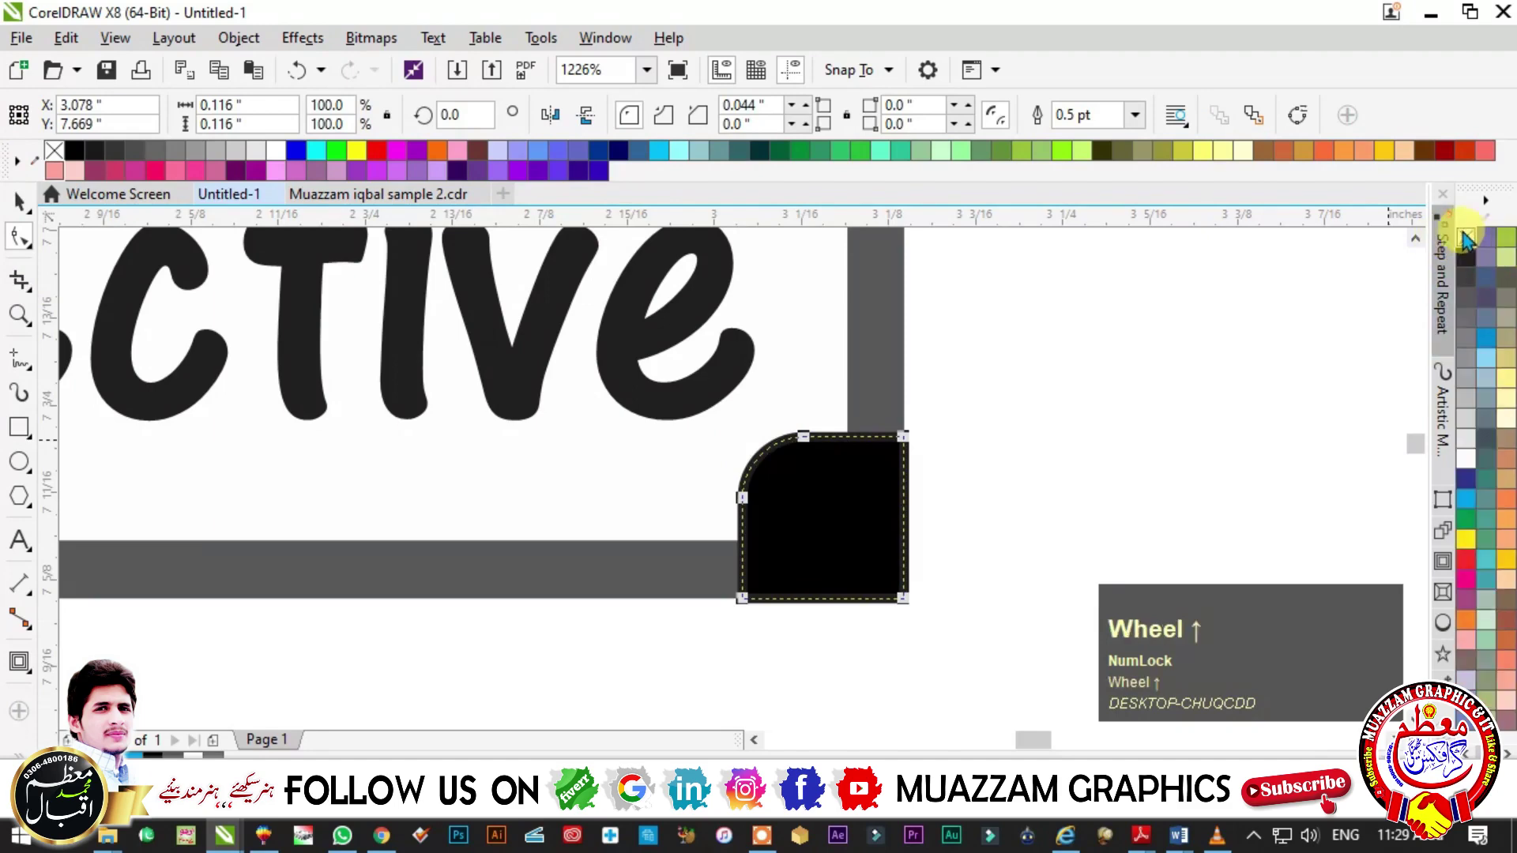
key("Escape")
- Zoom back out to the contact details and select the column of detail labels
key("F3")
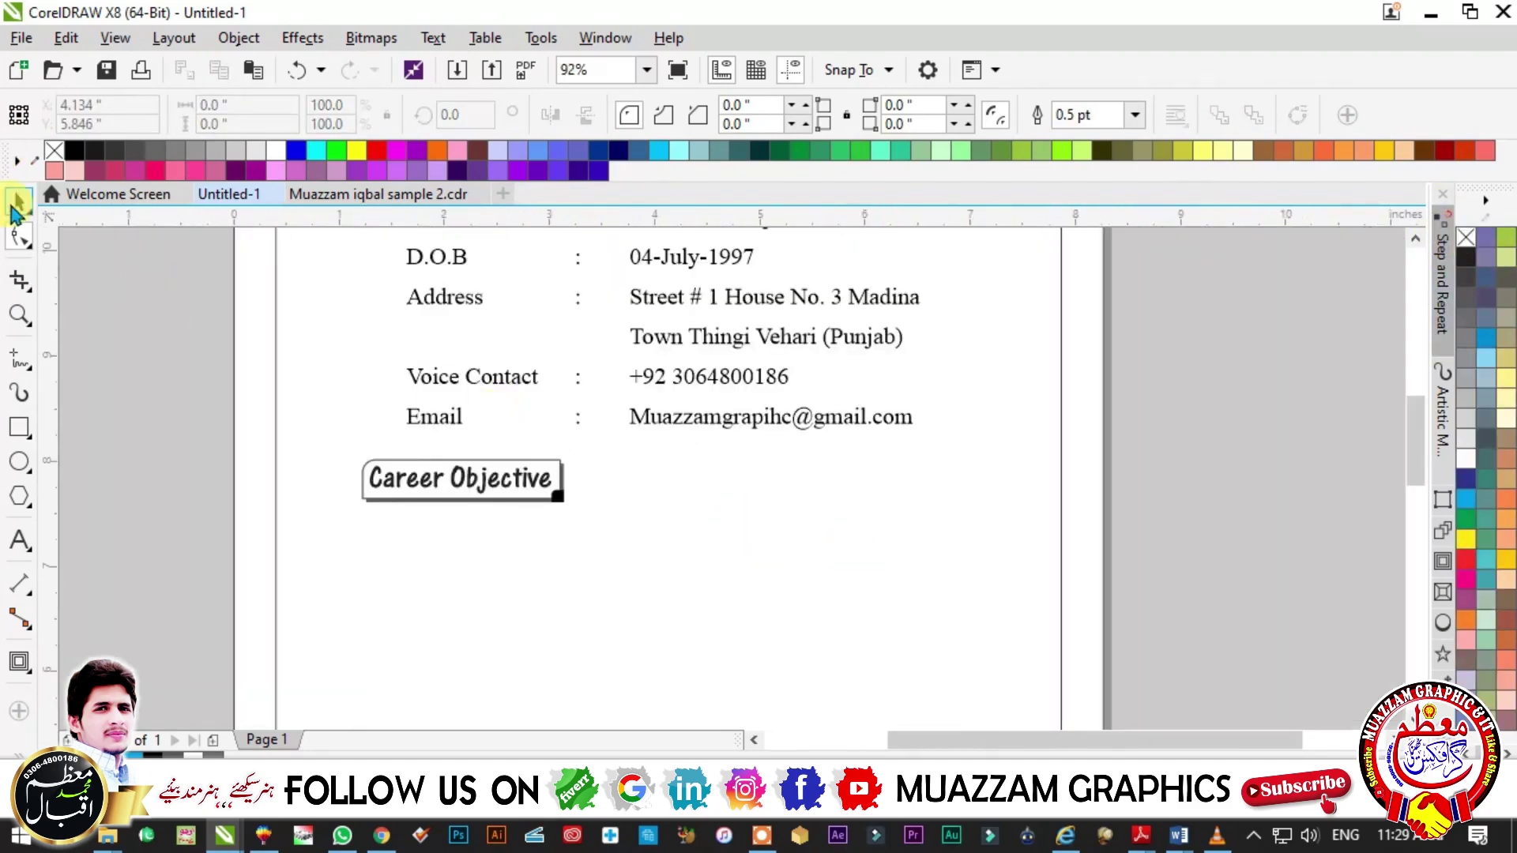
left_click(19, 201)
left_click(675, 346)
key("F3")
key("F2")
left_click(1000, 548)
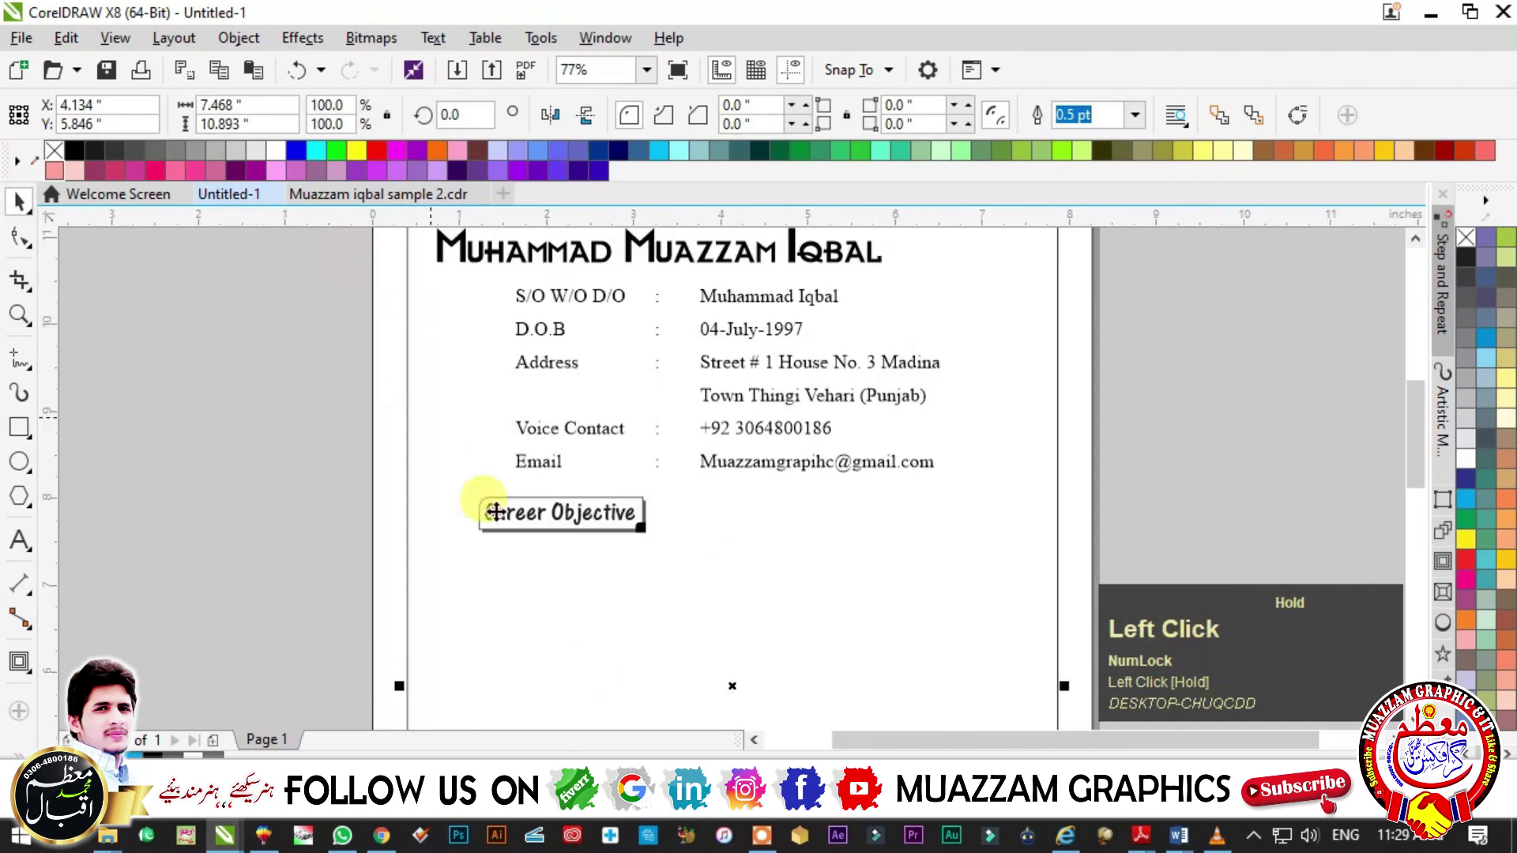
key("Escape")
left_click(559, 509, "alt")
scroll(700, 489, "down", 1)
- Place a copy of the labels under the heading and retype it as the objective sentence
left_click(577, 334)
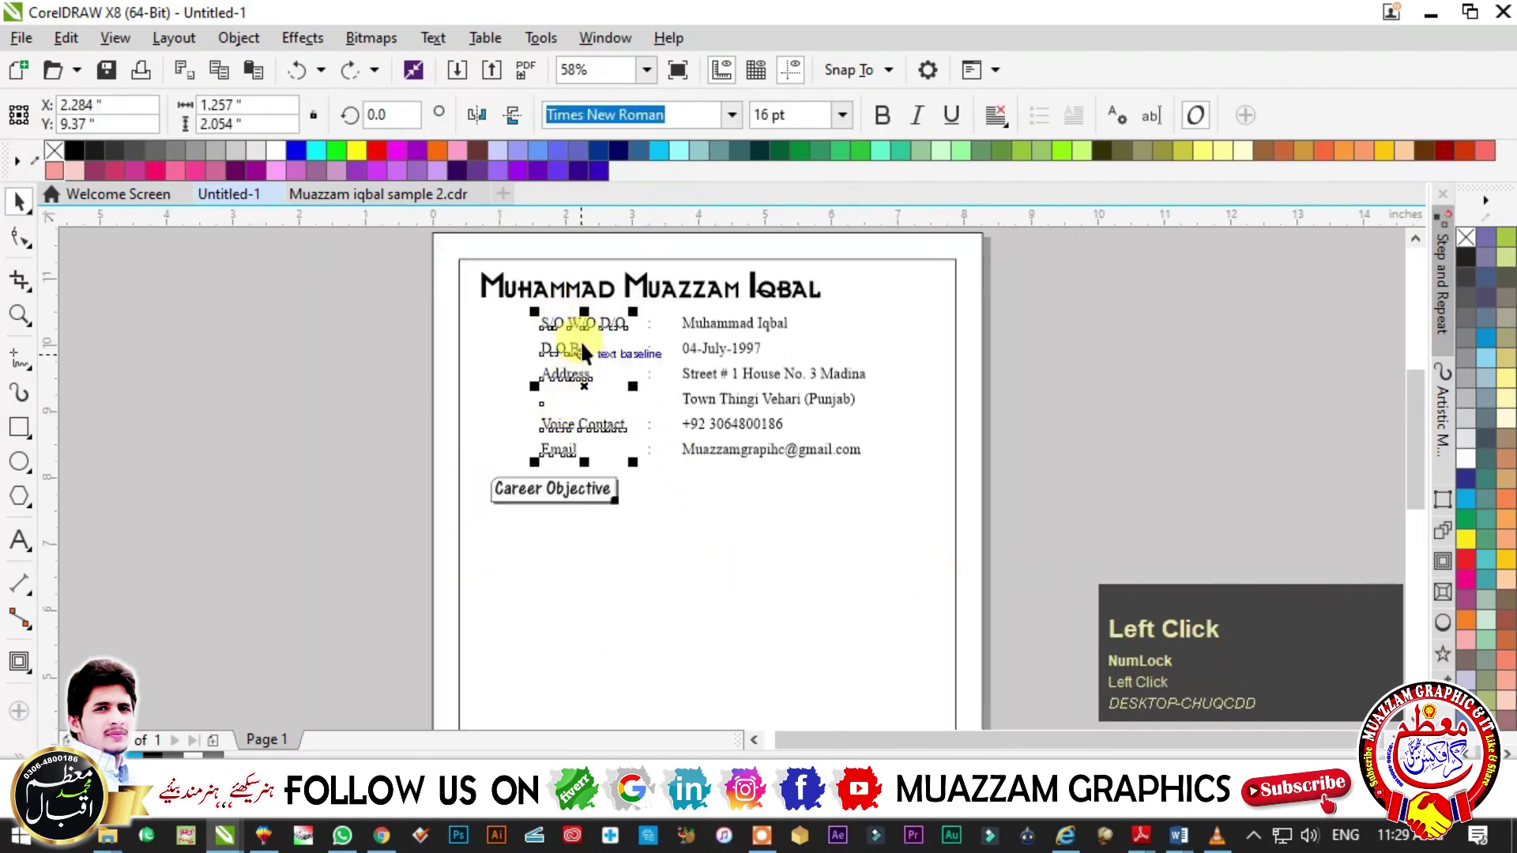
left_click_drag(578, 328, 593, 514)
right_click(592, 513)
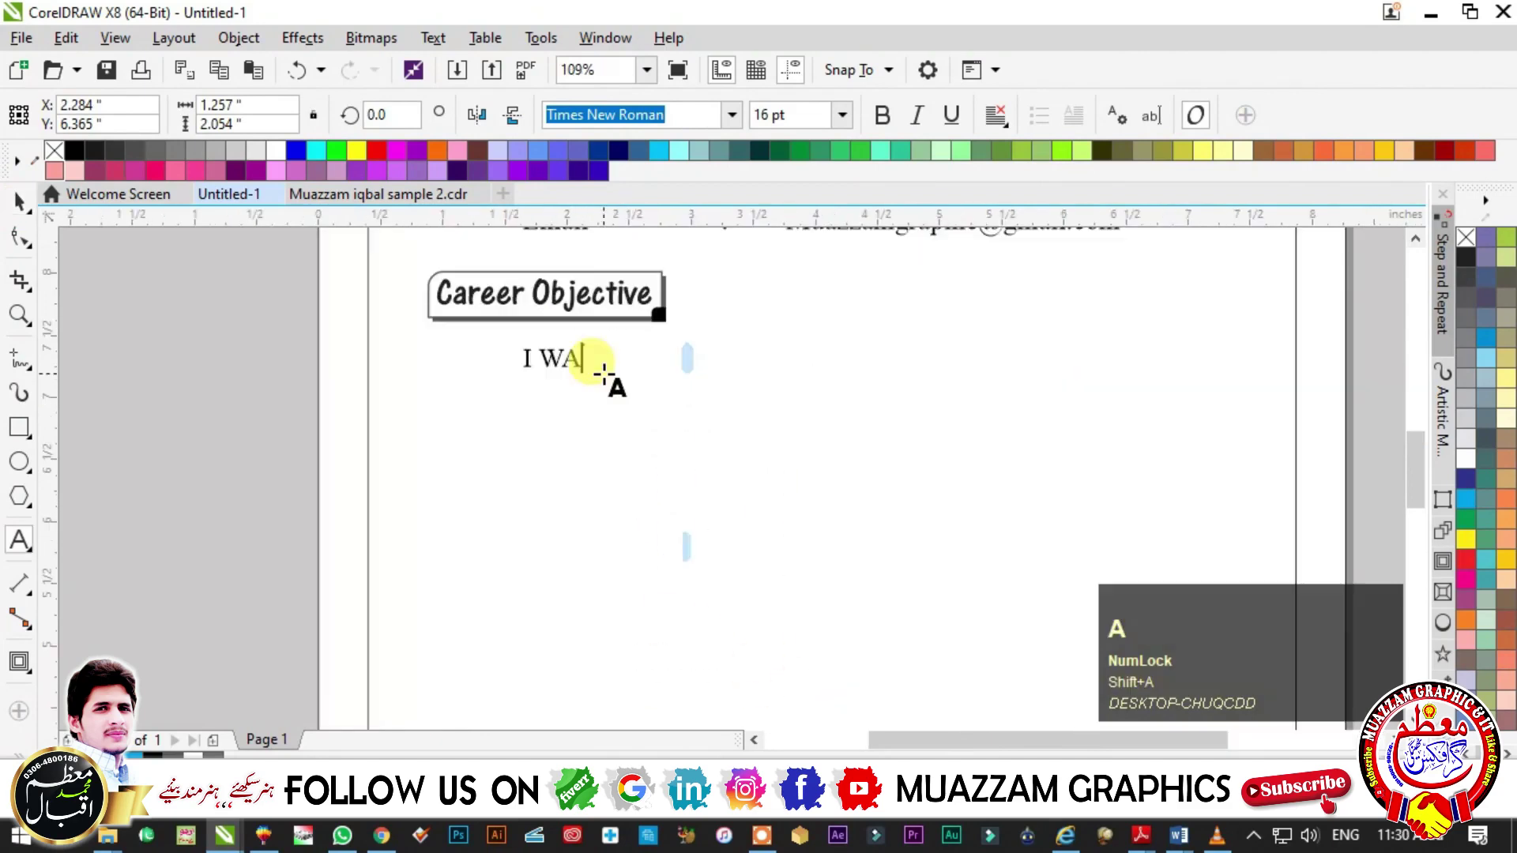
type("w")
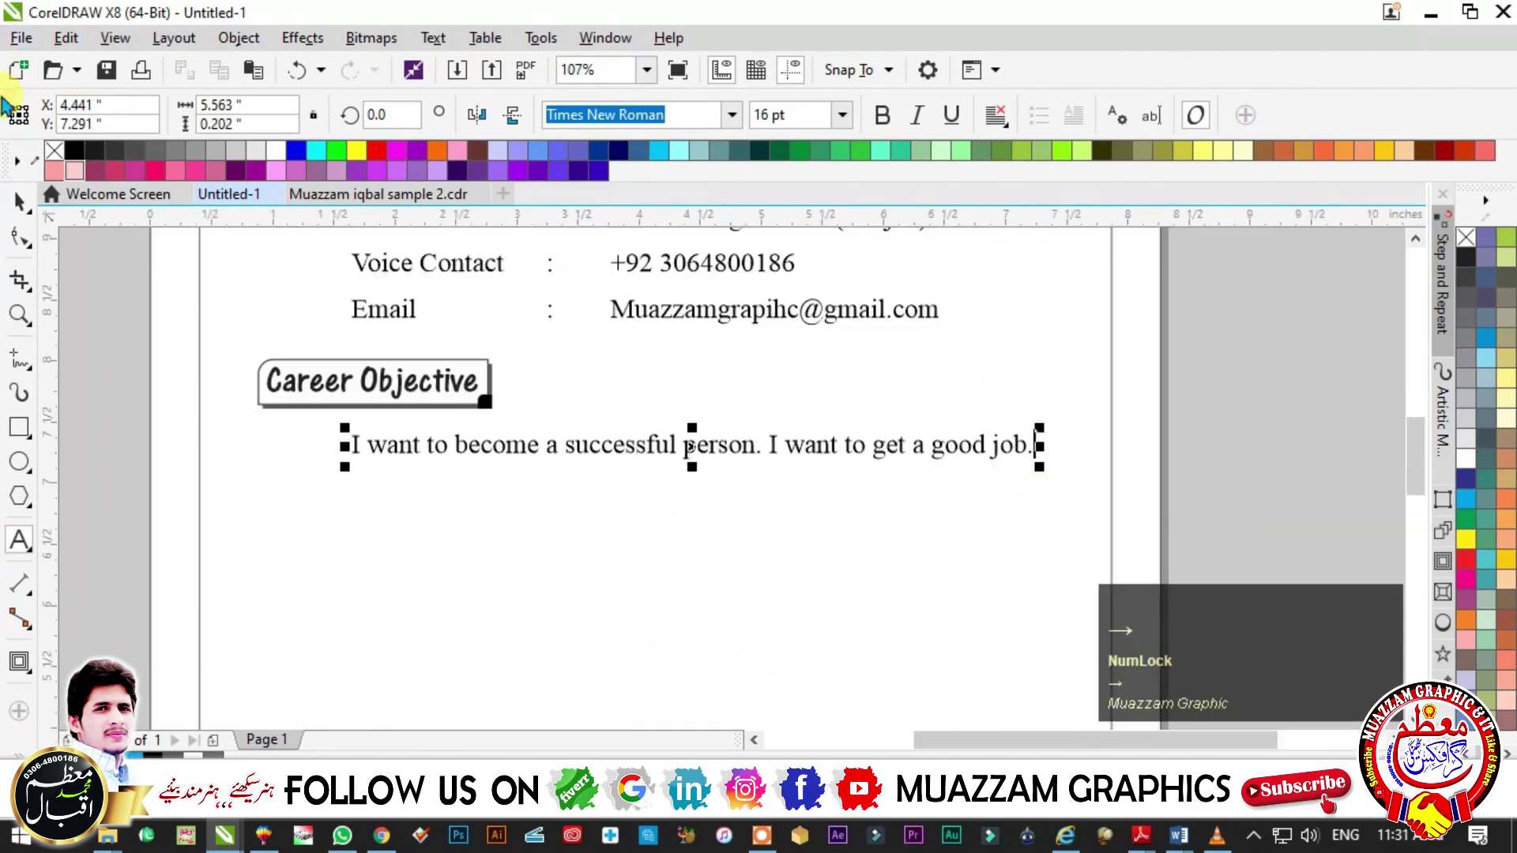
left_click(20, 201)
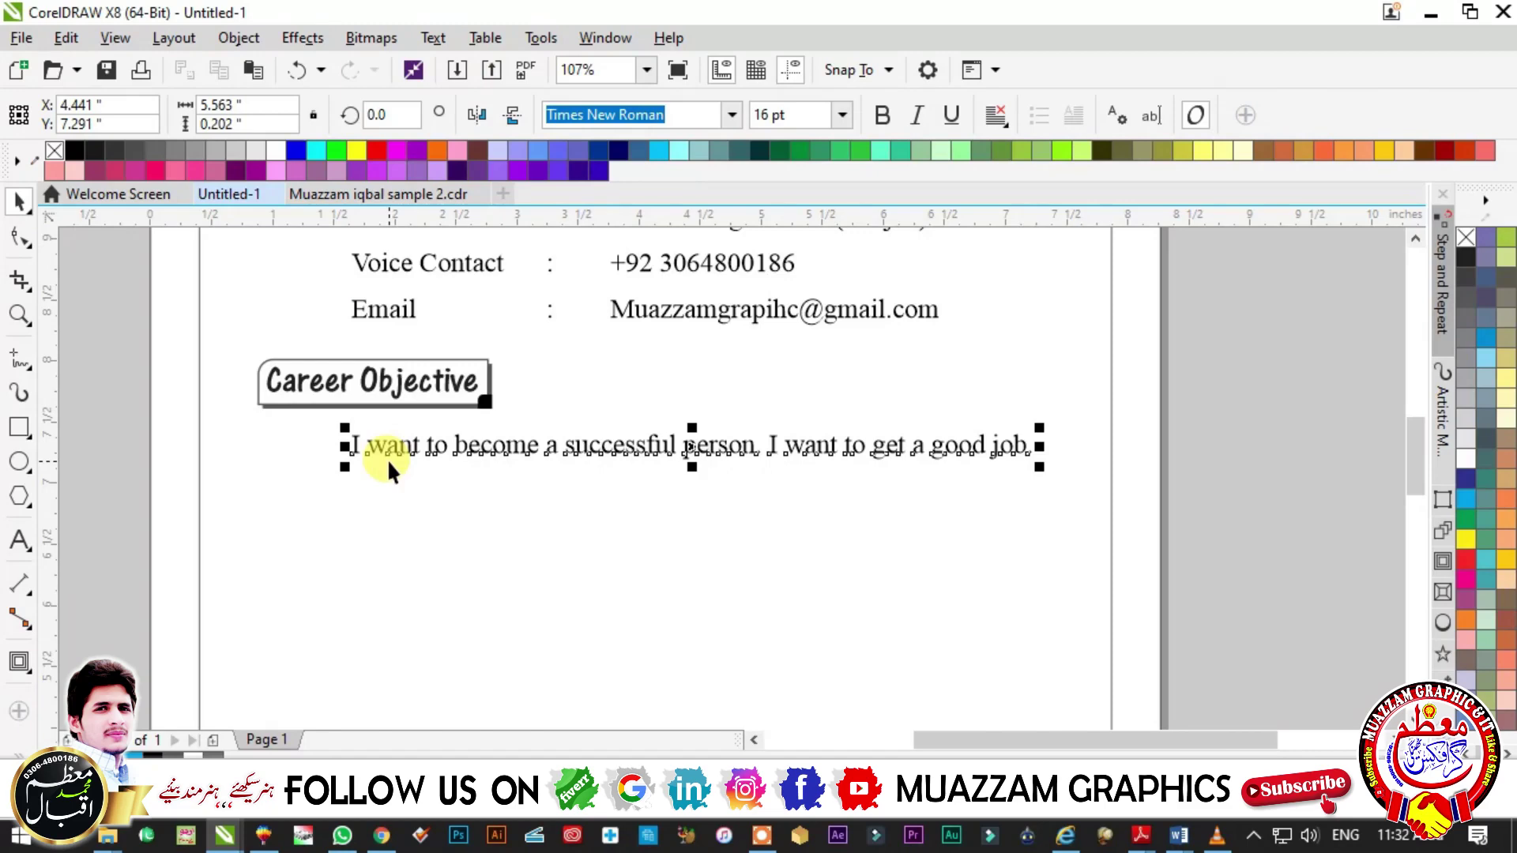
left_click(387, 460)
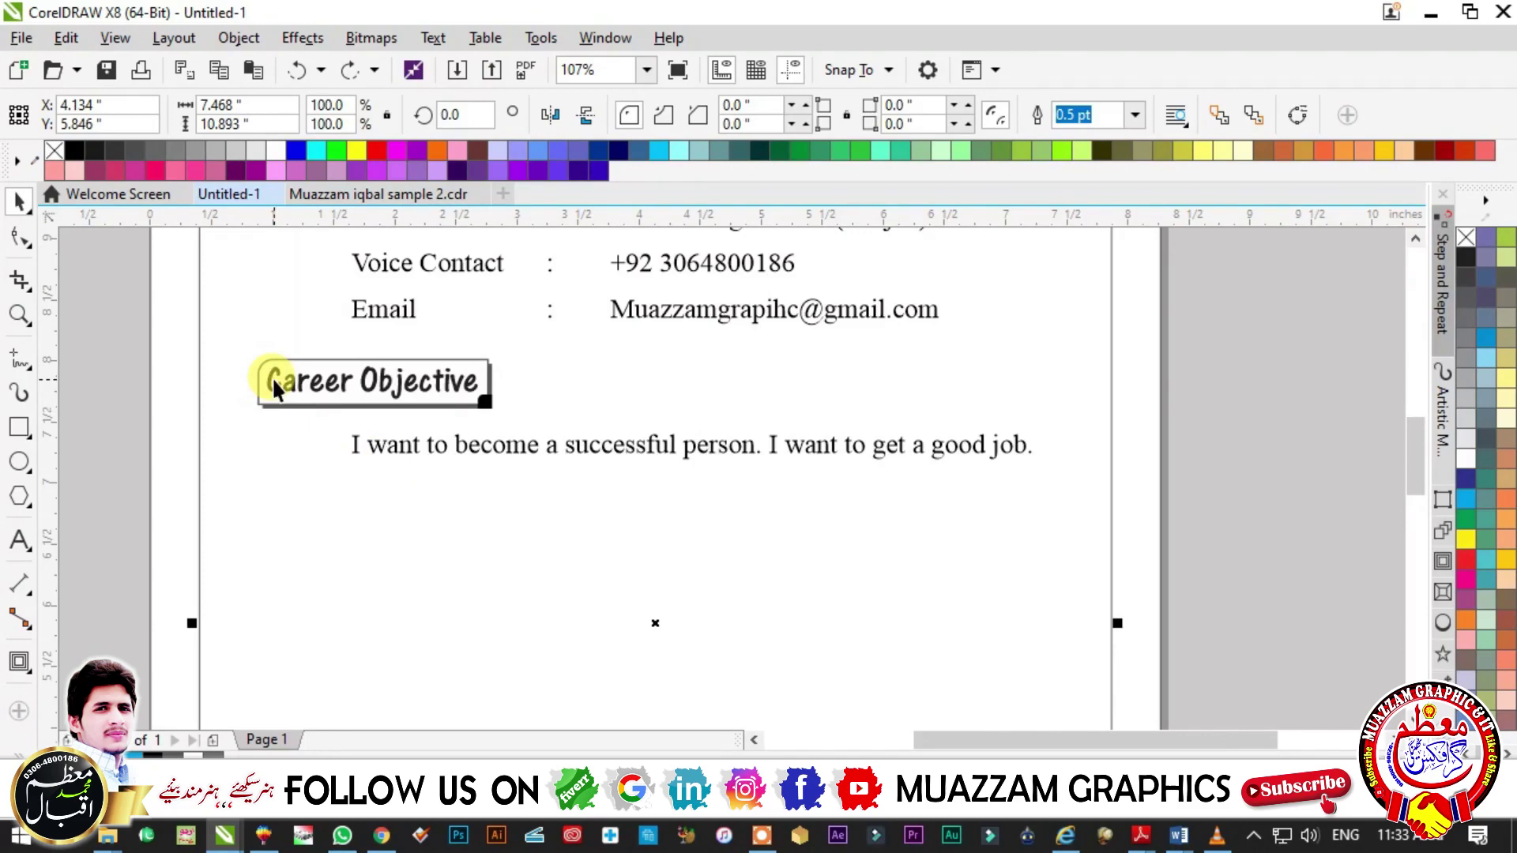
- Zoom into the Career Objective area, undoing an accidental move of the page border
key("Escape")
left_click_drag(235, 338, 494, 399)
scroll(261, 438, "down", 2)
key("F2")
left_click_drag(147, 320, 553, 508)
key("Escape")
left_click_drag(362, 329, 400, 420)
key("ctrl+z")
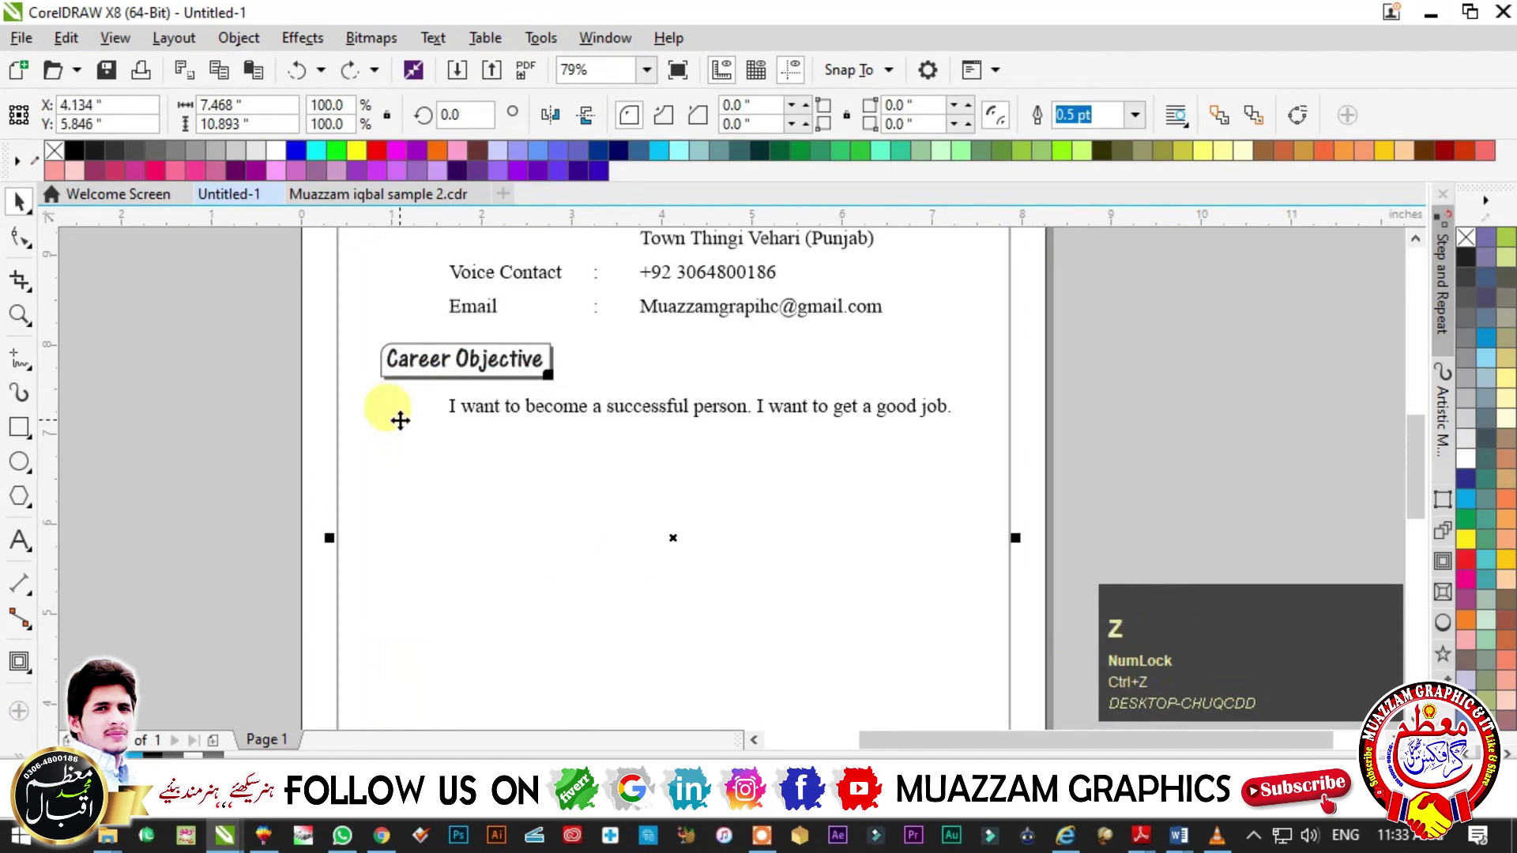
key("Escape")
- Select the Career Objective heading together with its boxes
left_click_drag(264, 316, 610, 389)
key("F2")
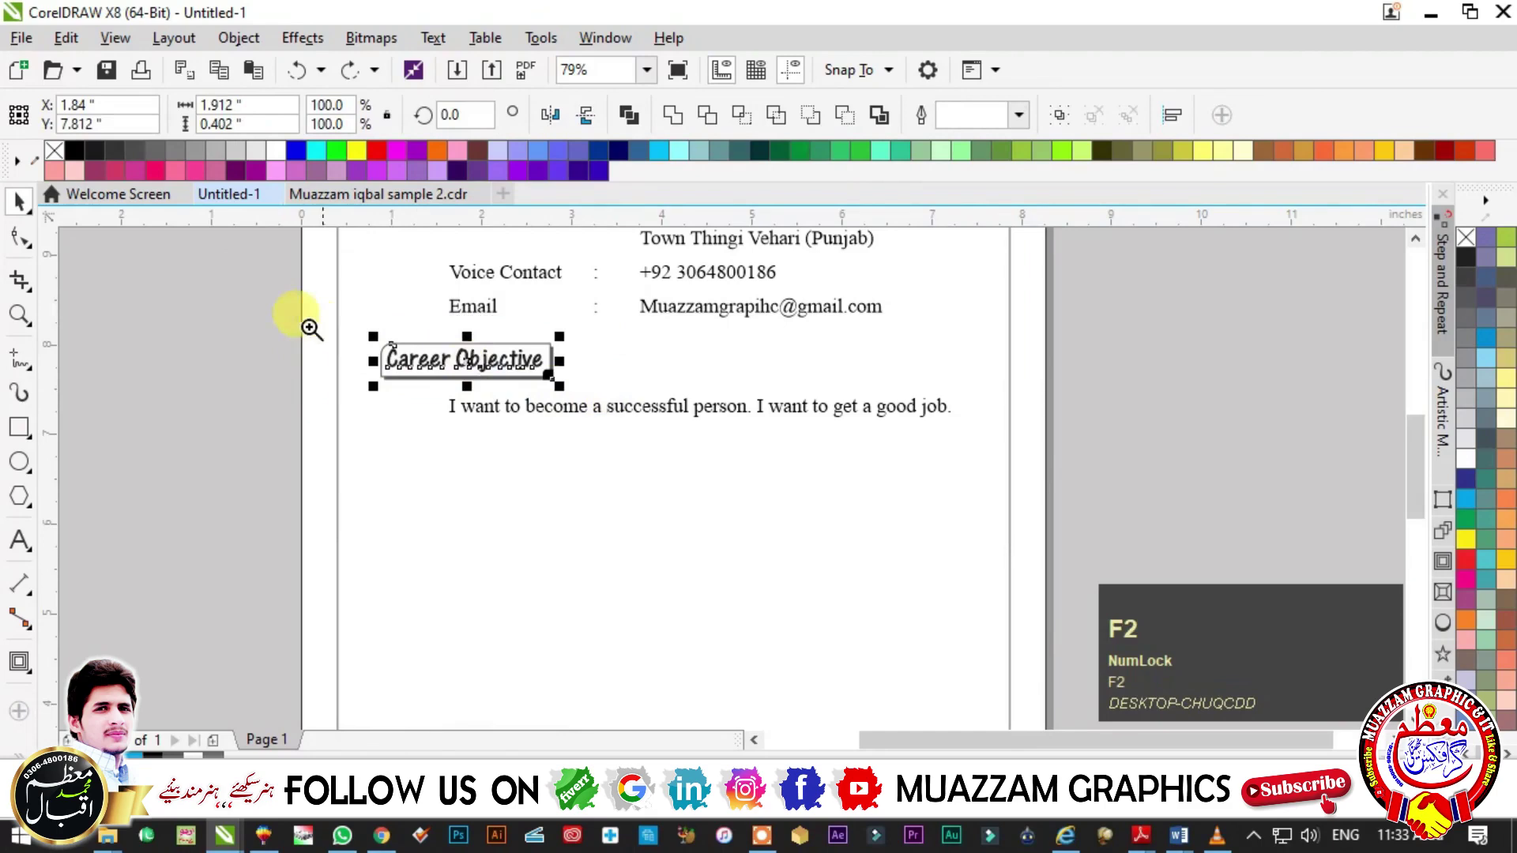
left_click(514, 399)
key("Escape")
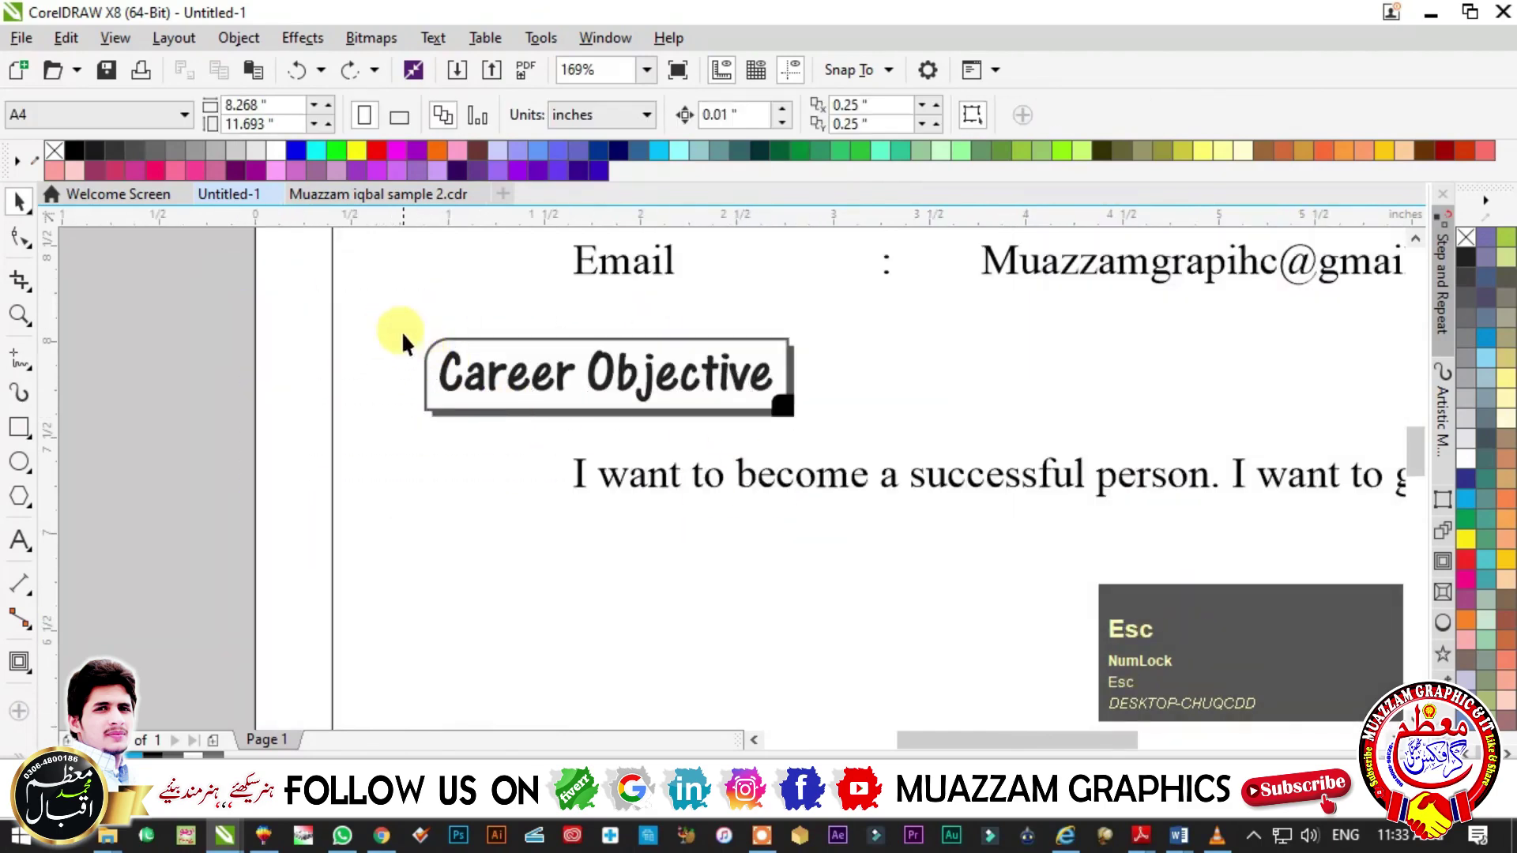
key("alt")
left_click_drag(390, 322, 822, 427)
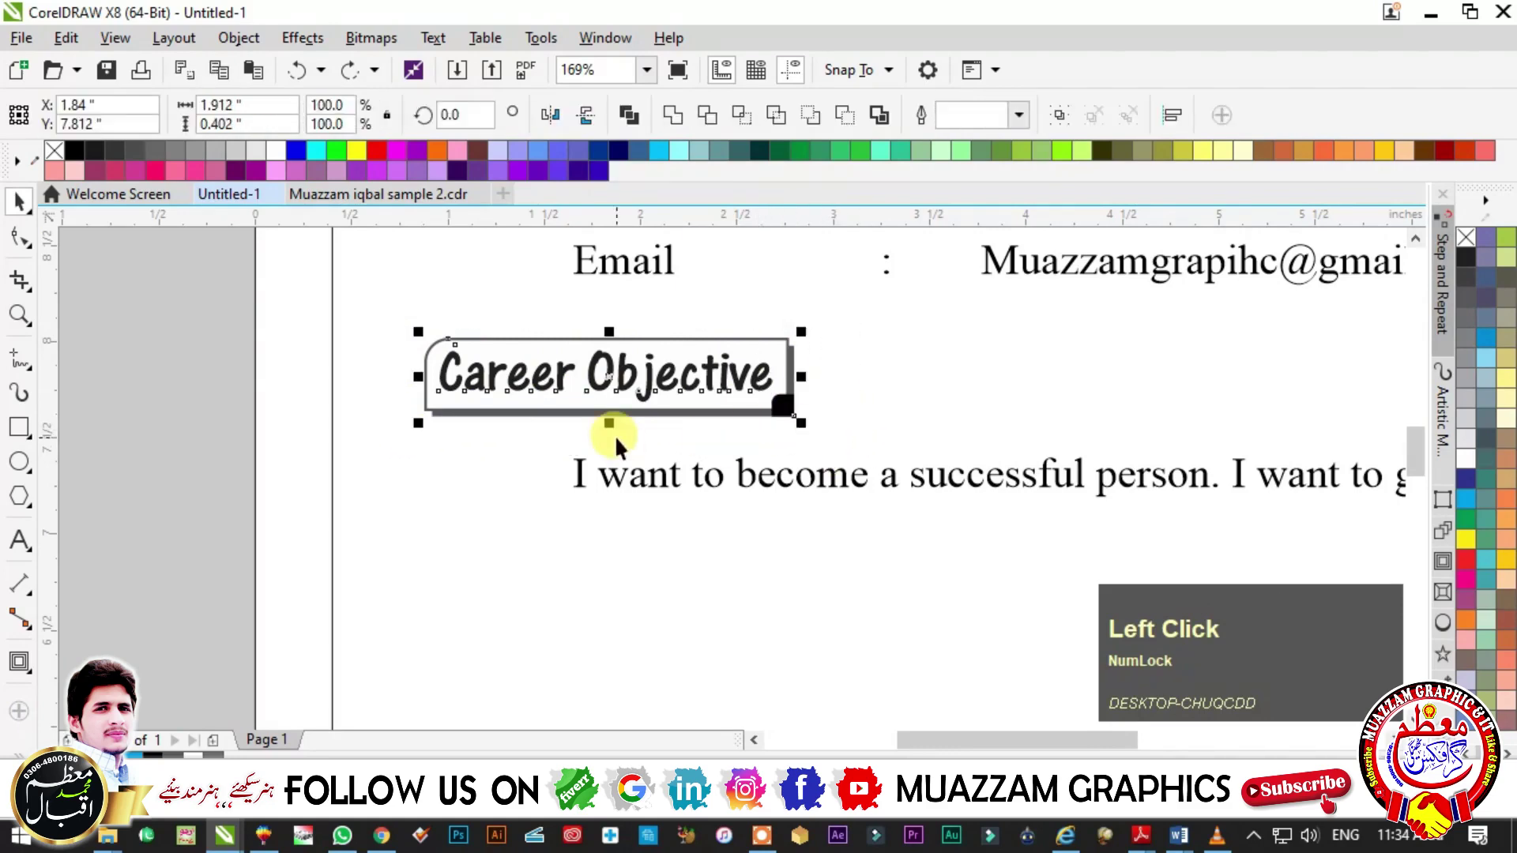
key("F2")
- Drop a copy of the boxed heading below the objective sentence and select its text
left_click_drag(379, 329, 975, 660)
left_click_drag(434, 315, 446, 431)
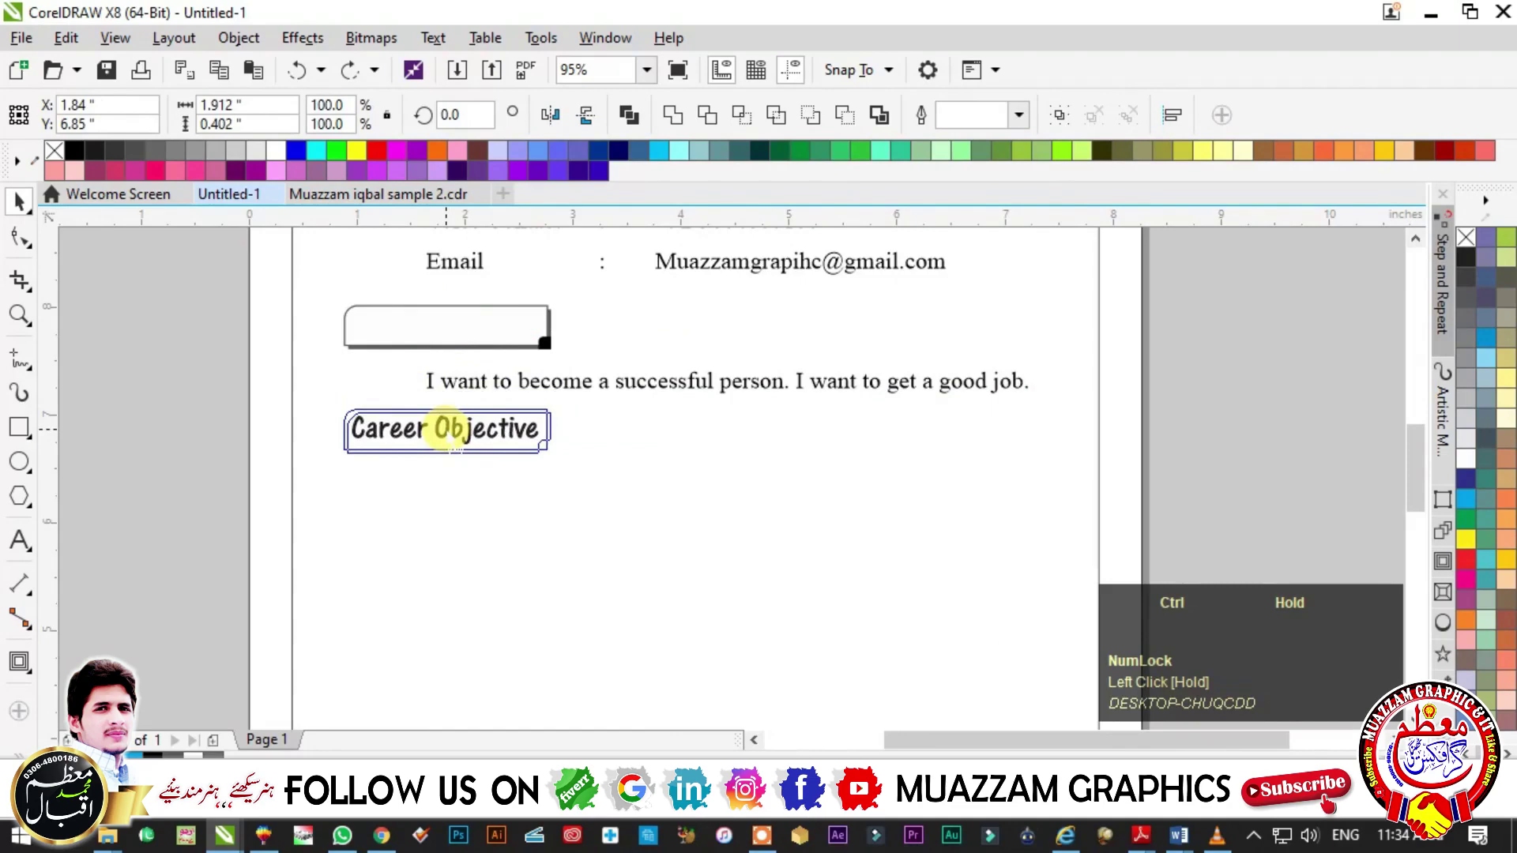
mouse_move(448, 429)
left_mouse_down()
mouse_move(508, 435)
mouse_move(481, 405)
mouse_move(407, 428)
mouse_move(441, 435)
left_mouse_up()
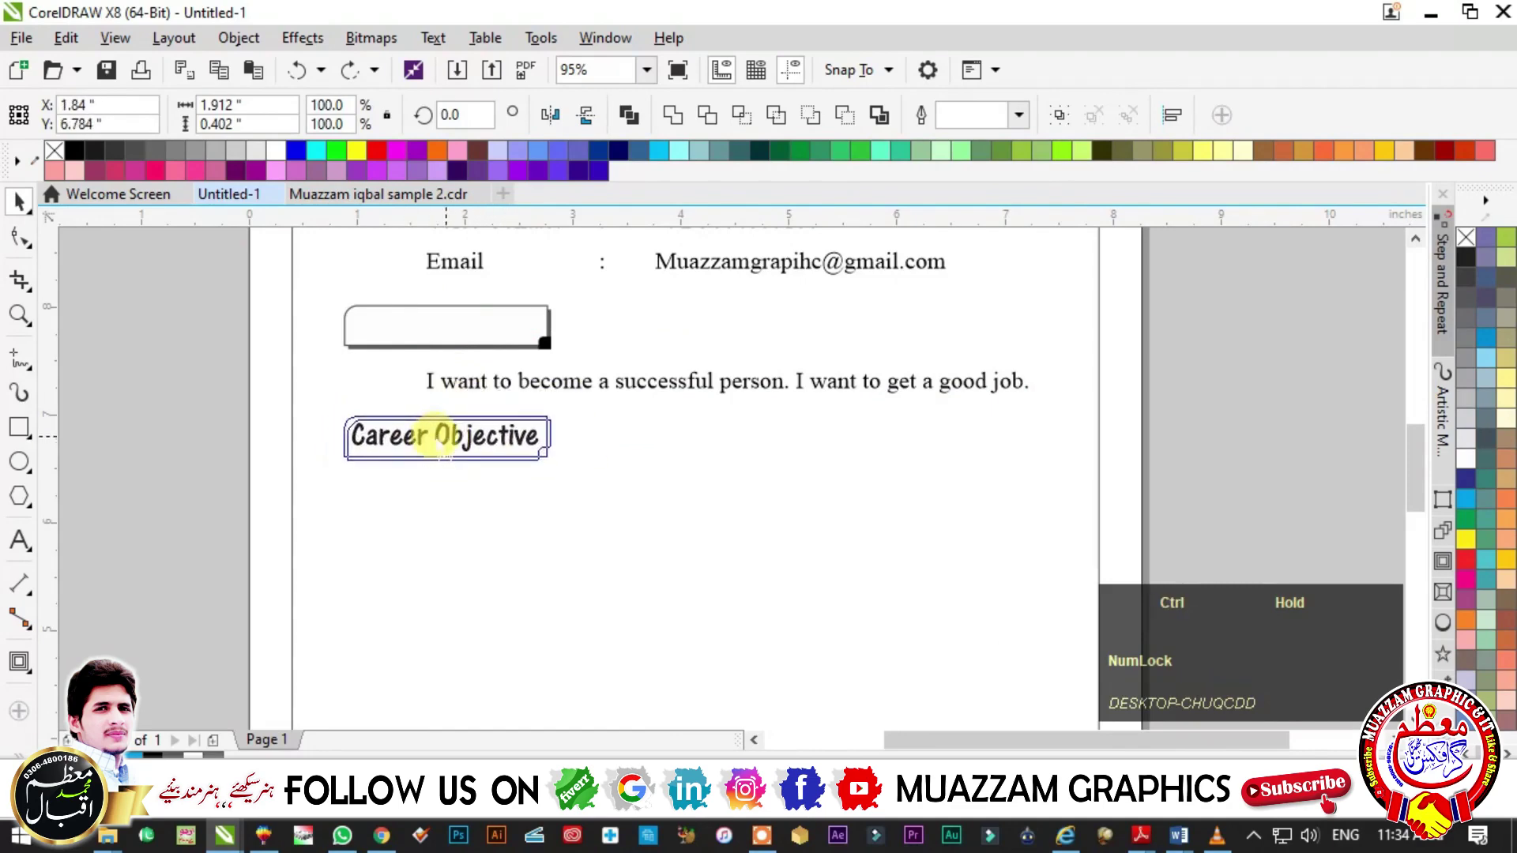
double_click(443, 433)
key("ctrl+a")
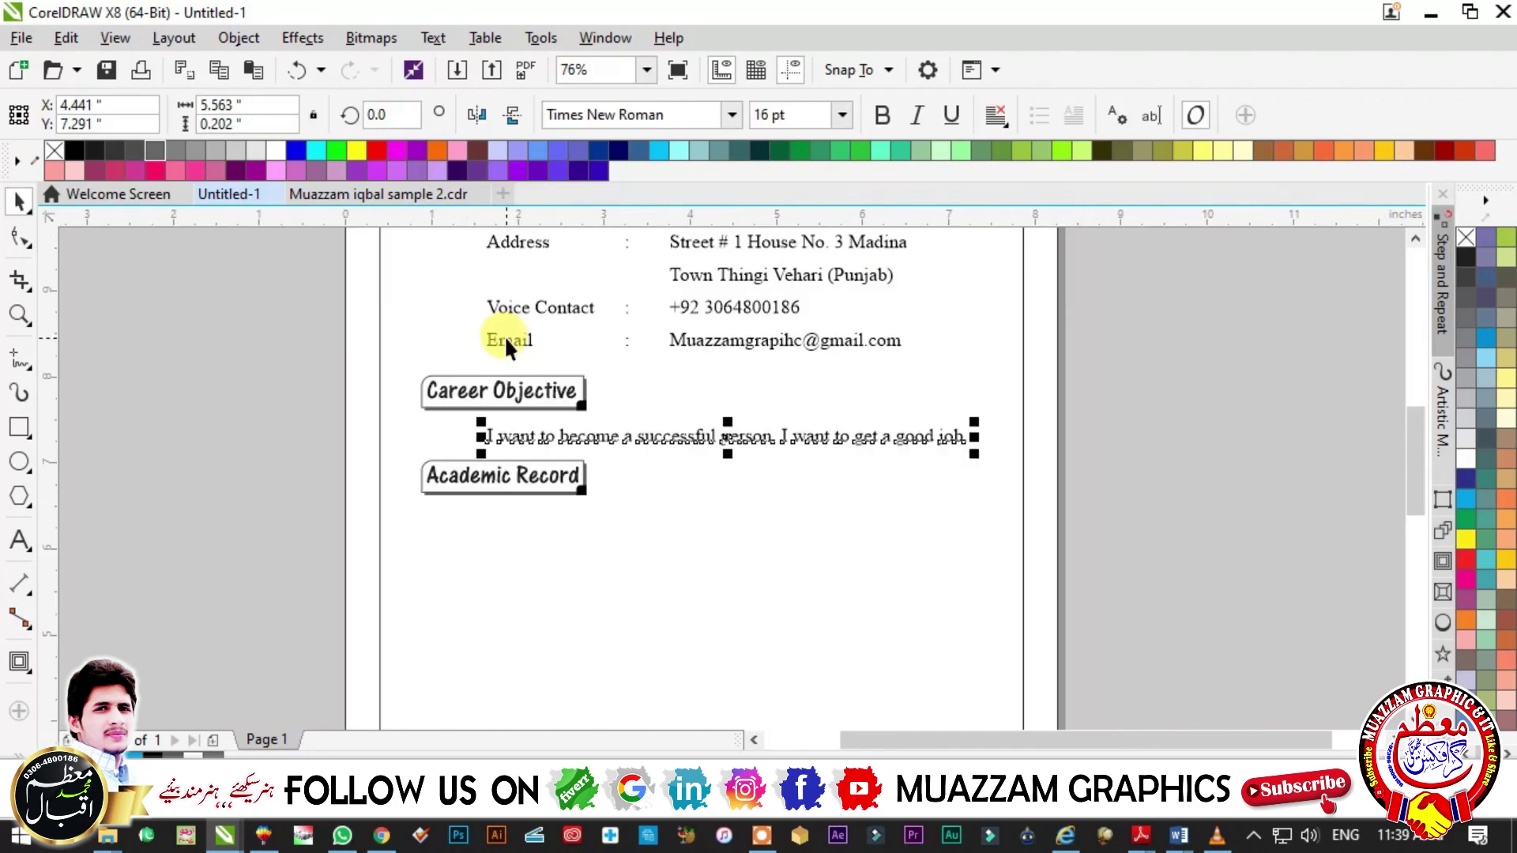
- Copy the labels text under Academic Record and retype it as tab-separated titles: Degree, Bored, Year, Total Marks, Obtain Marks
left_click_drag(509, 348, 524, 598)
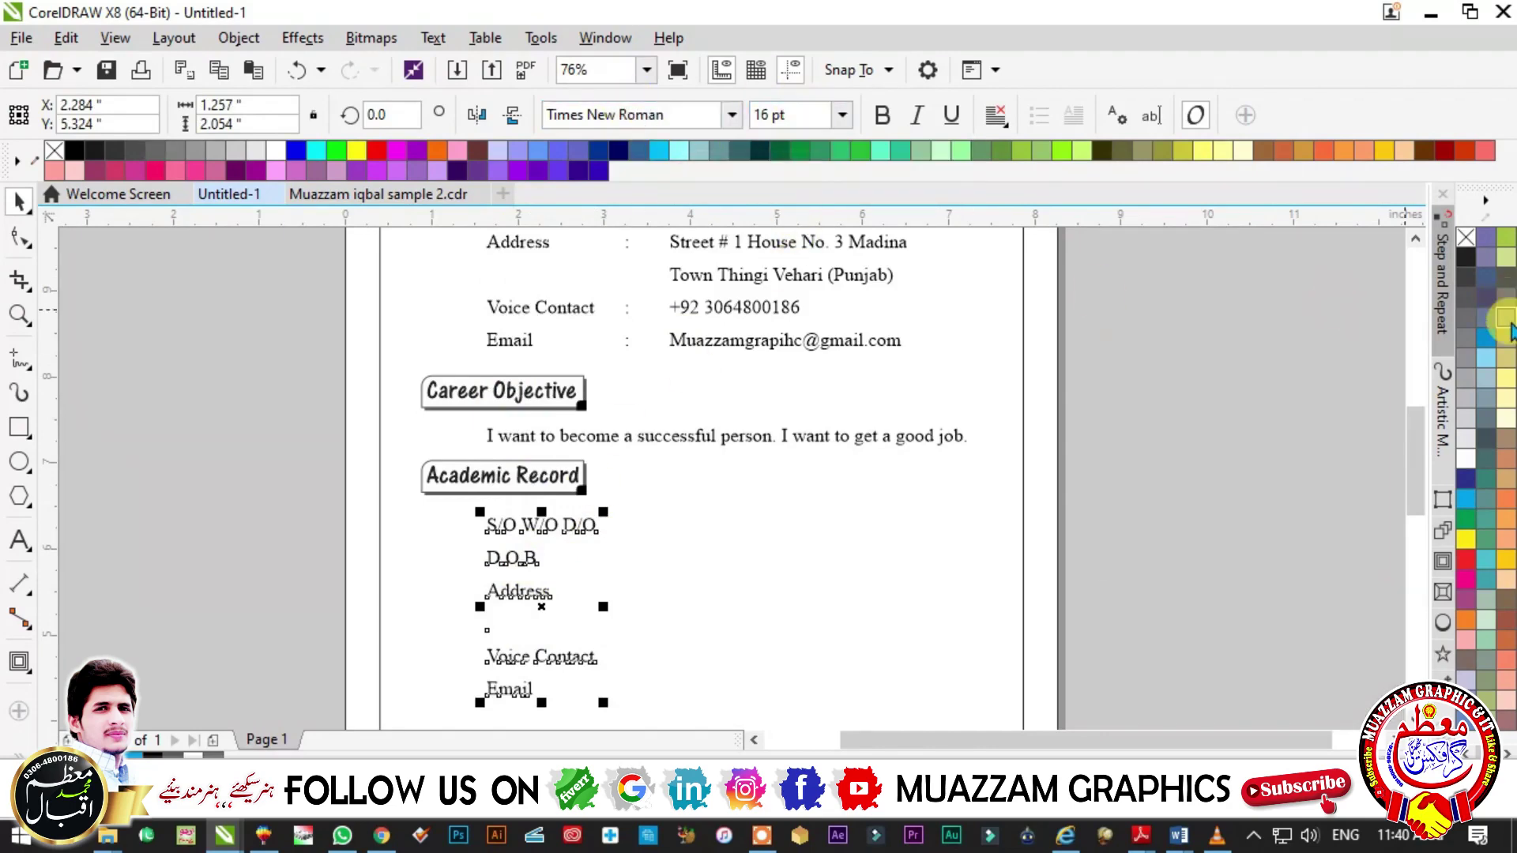
scroll(1497, 316, "down", 2)
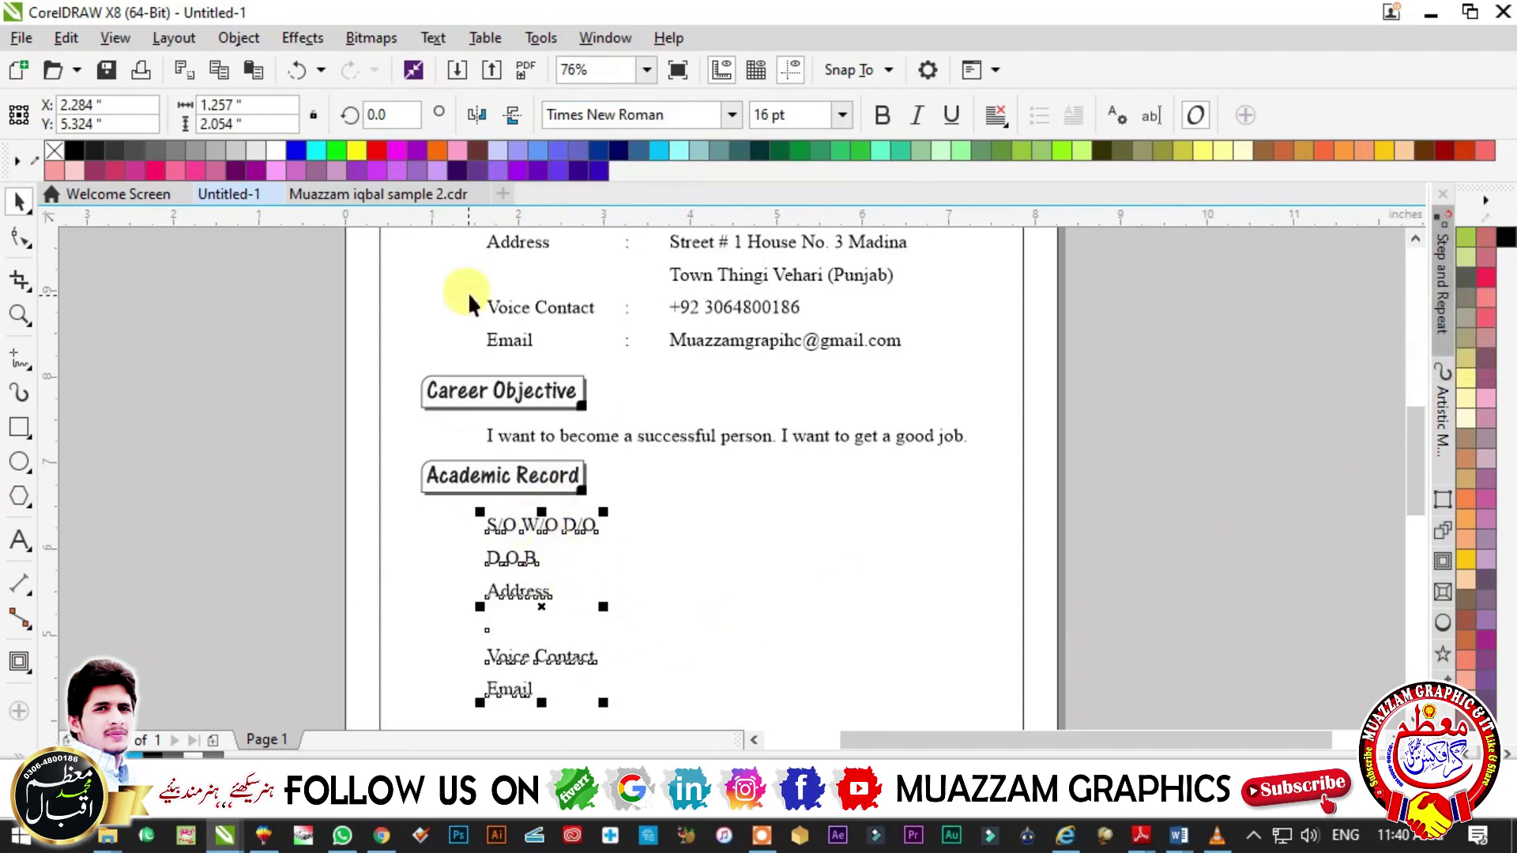
double_click(579, 563)
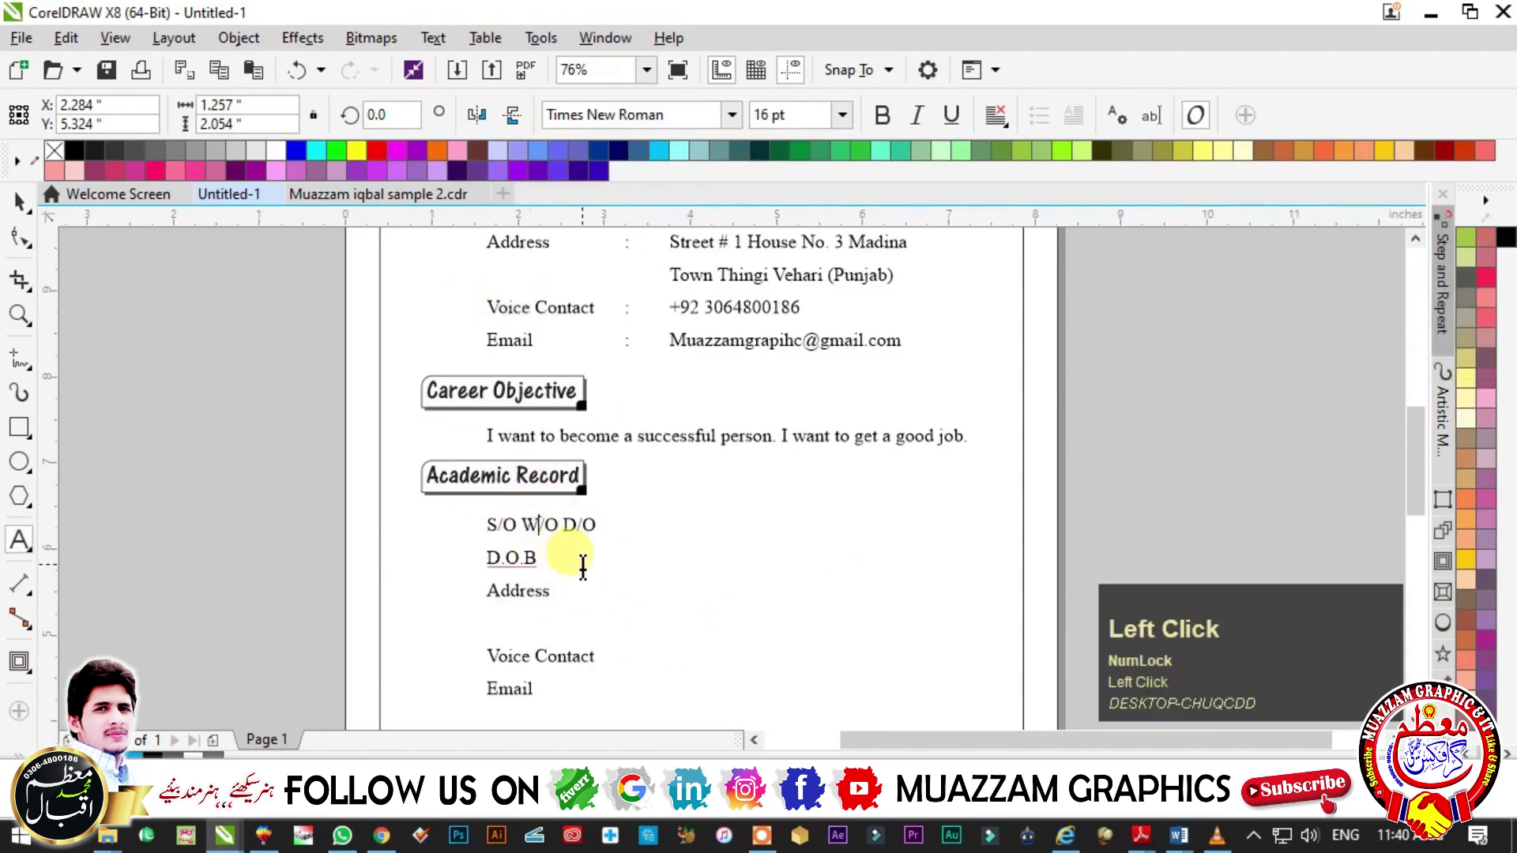
key("ctrl+a")
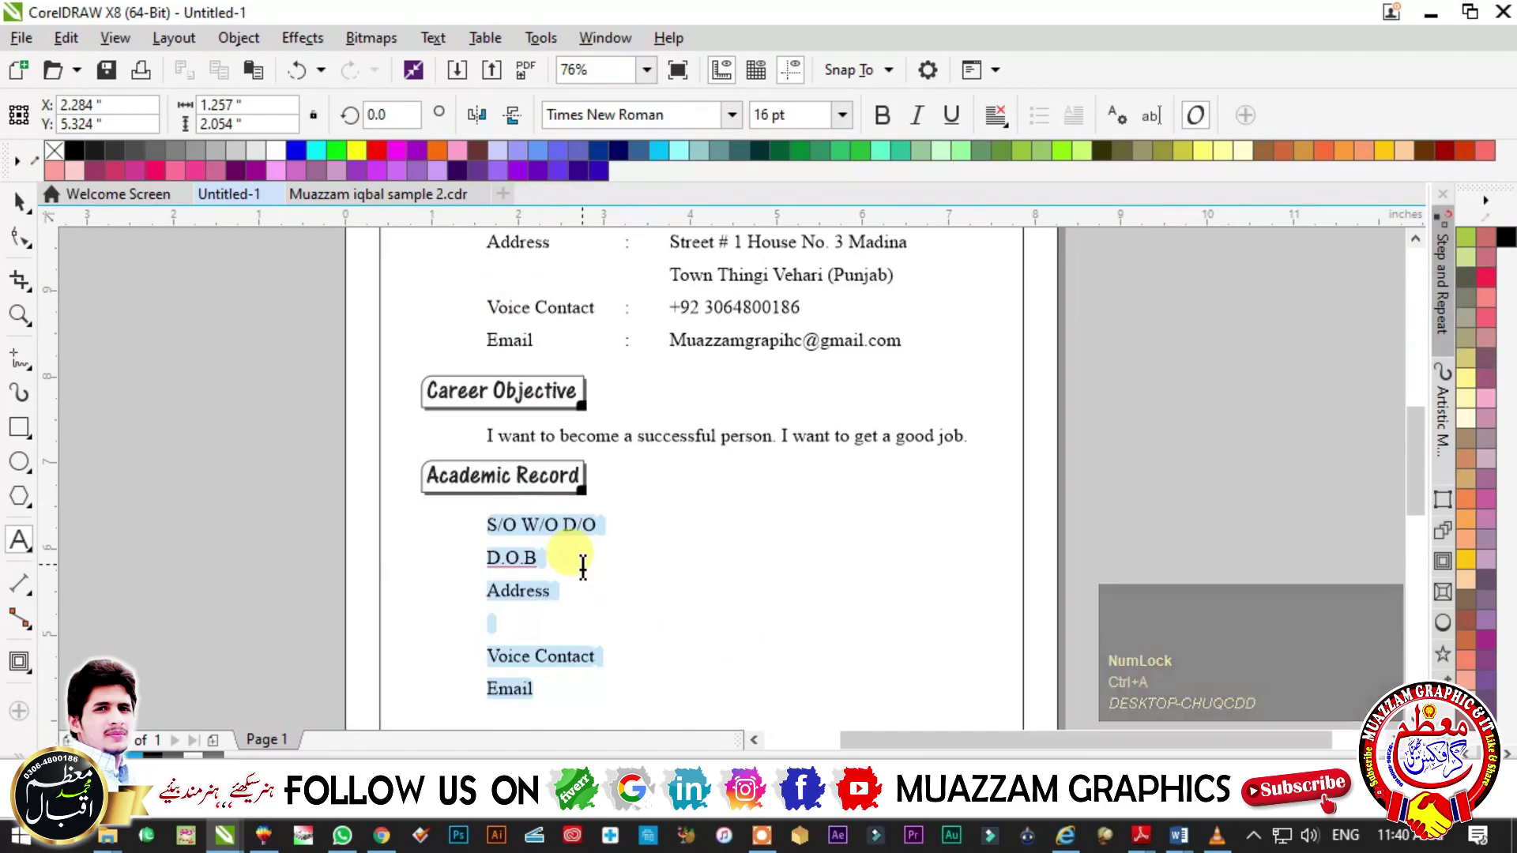
type("Degree")
key("Tab")
type("Bored     Year      Tot")
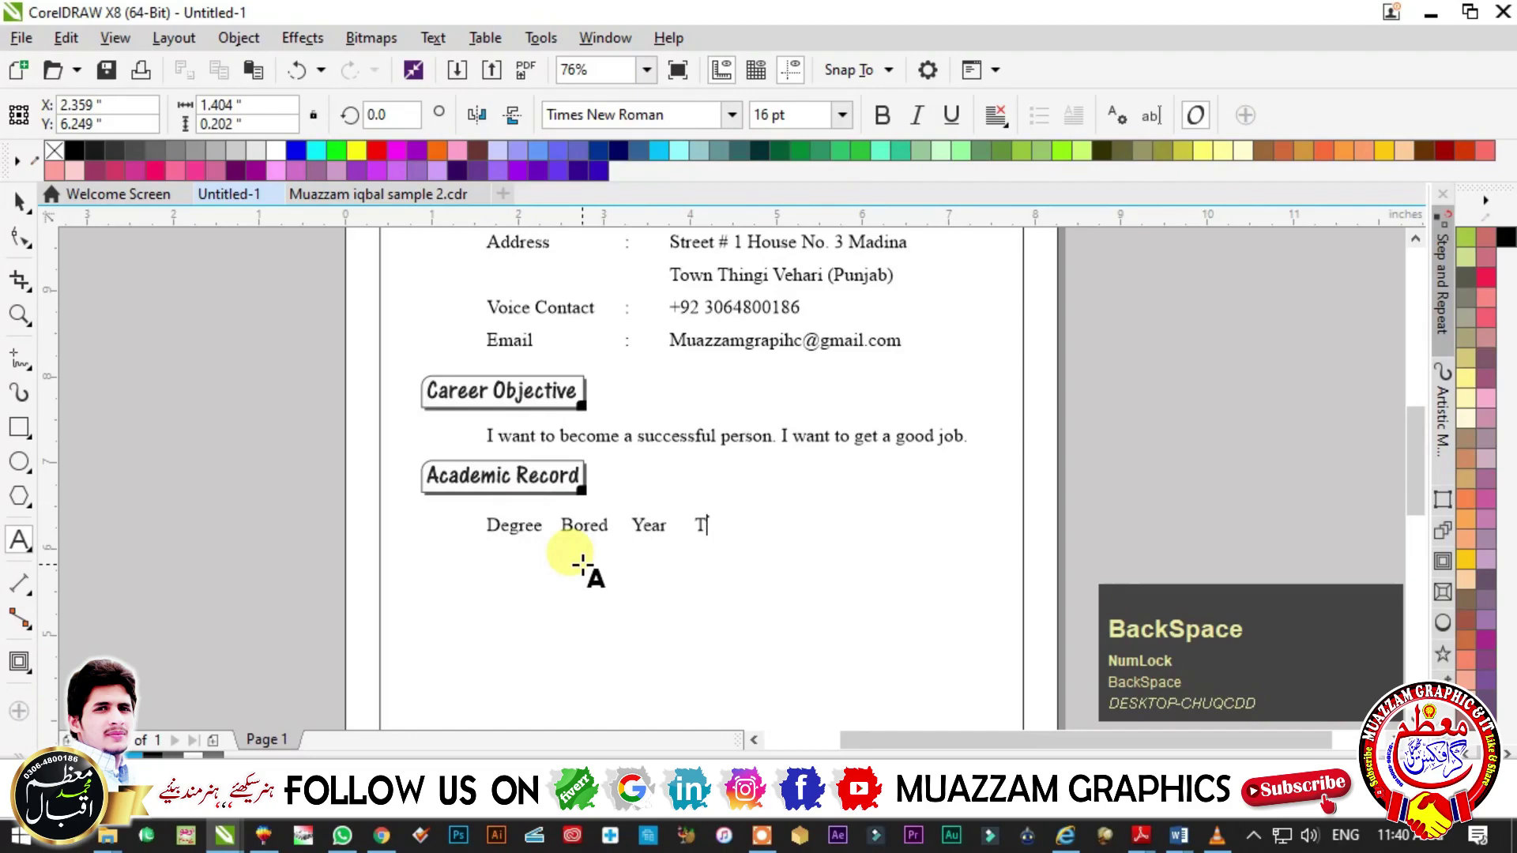
key("BackSpace")
type("Total Marks      Obtain mar")
key("BackSpace")
key("BackSpace")
key("BackSpace")
- Finish the 'Obtain Marks' title and draw the first table cell rectangle below Degree
type("Ma")
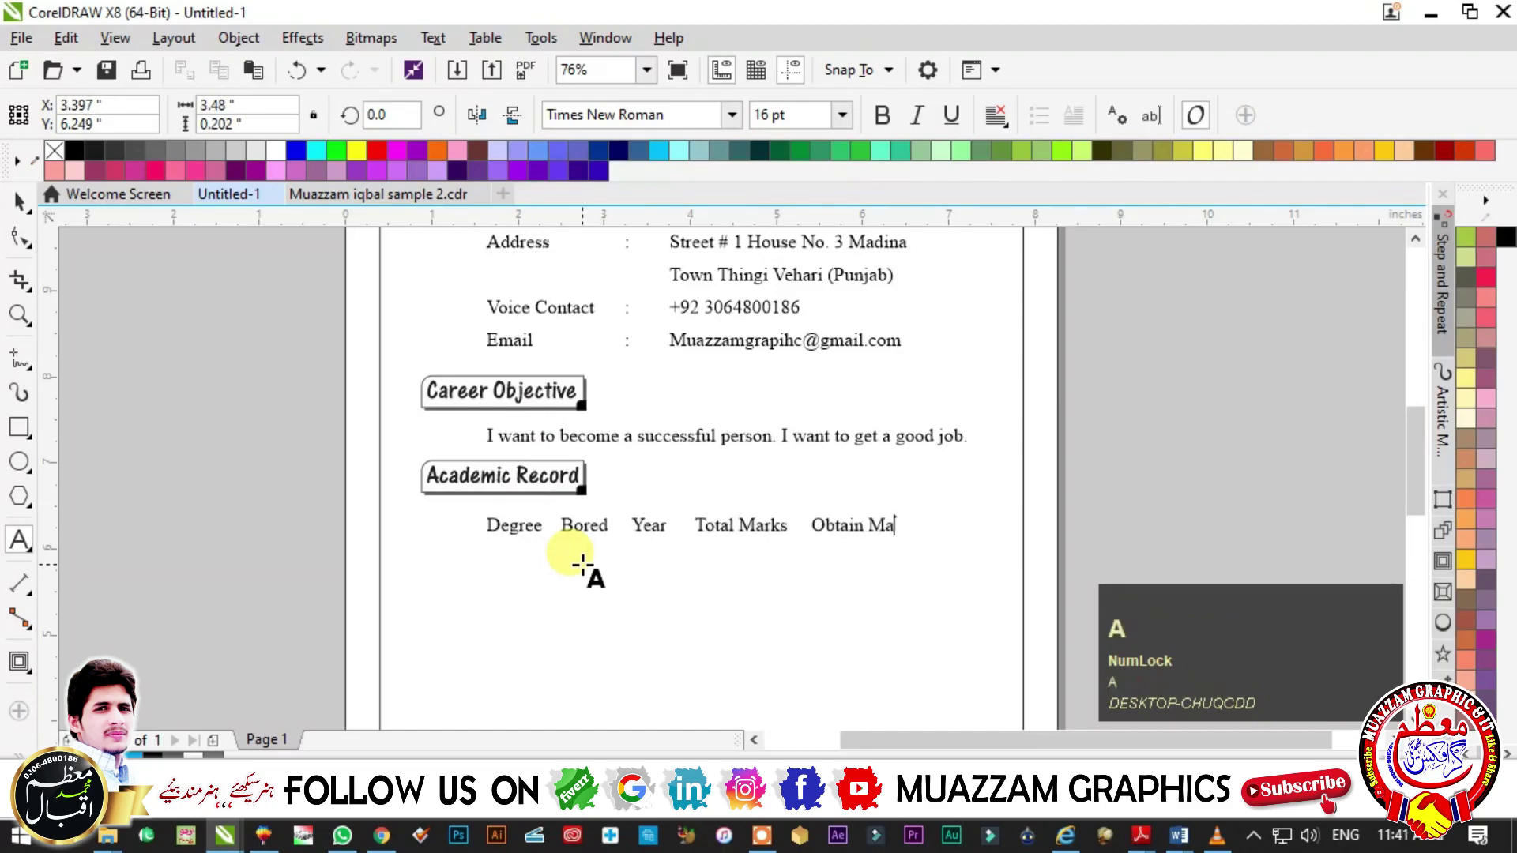
type("rks")
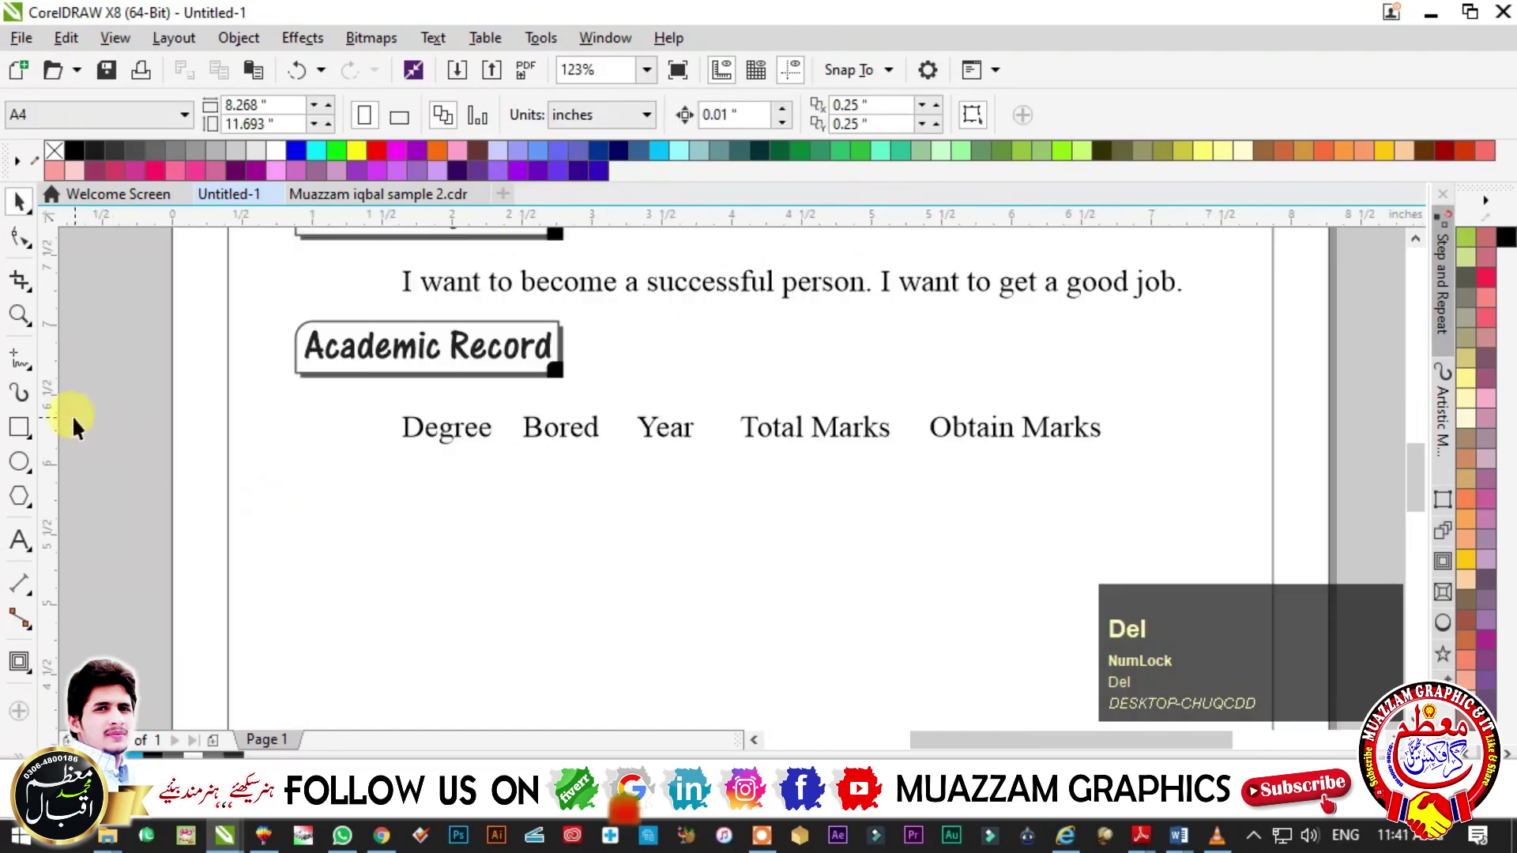
left_click(19, 426)
left_click_drag(393, 462, 499, 506)
key("space")
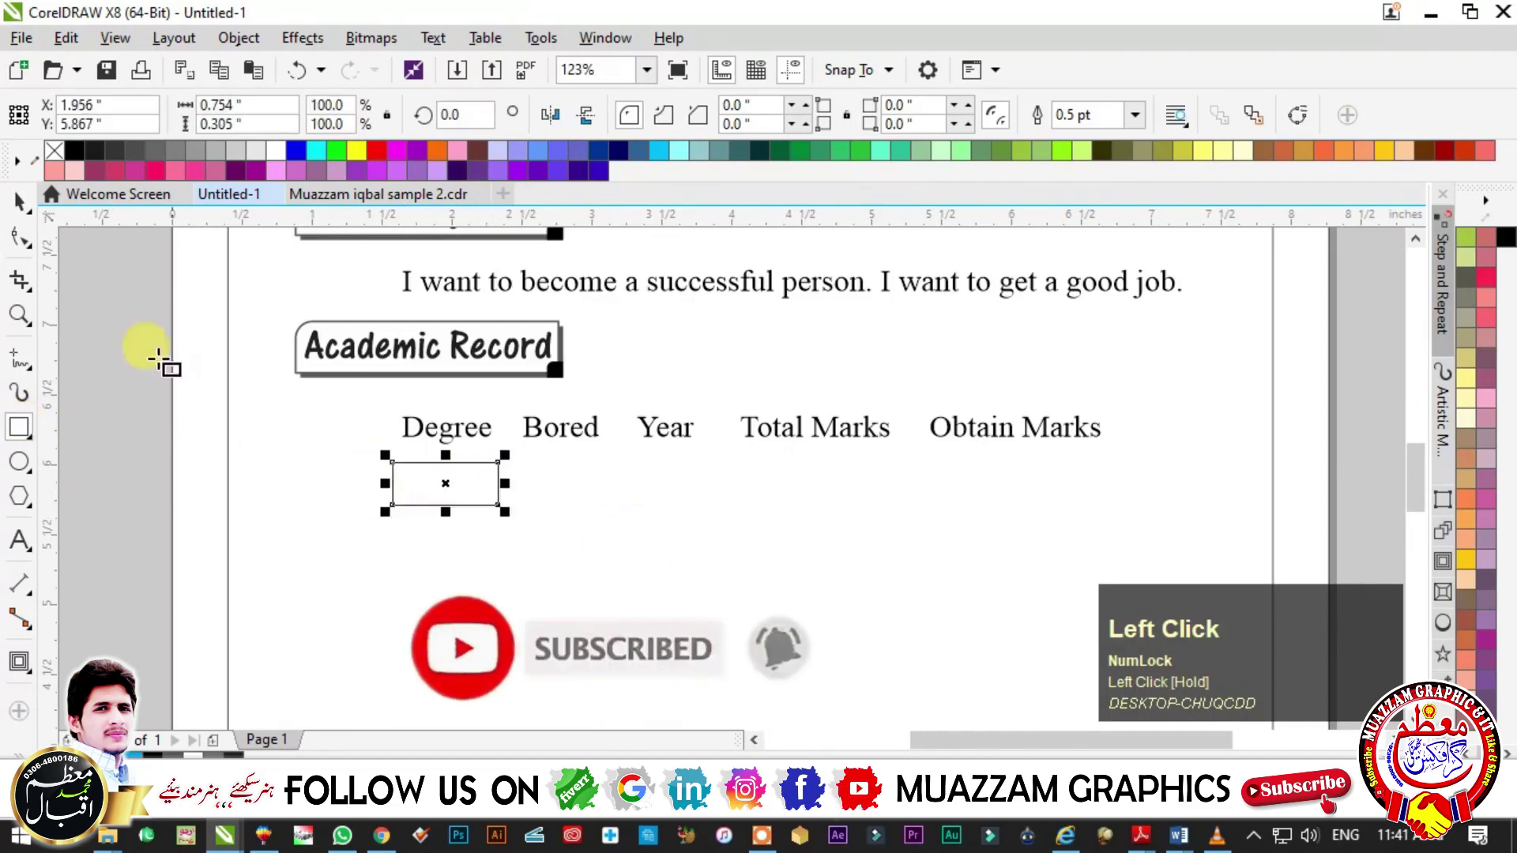
left_click(385, 483, "ctrl")
key("ctrl+z")
- Mirror-copy the cell repeatedly to build a row of five cells
left_click_drag(385, 483, 608, 493)
right_click(604, 492)
left_click_drag(491, 484, 703, 496)
right_click(703, 496, "ctrl")
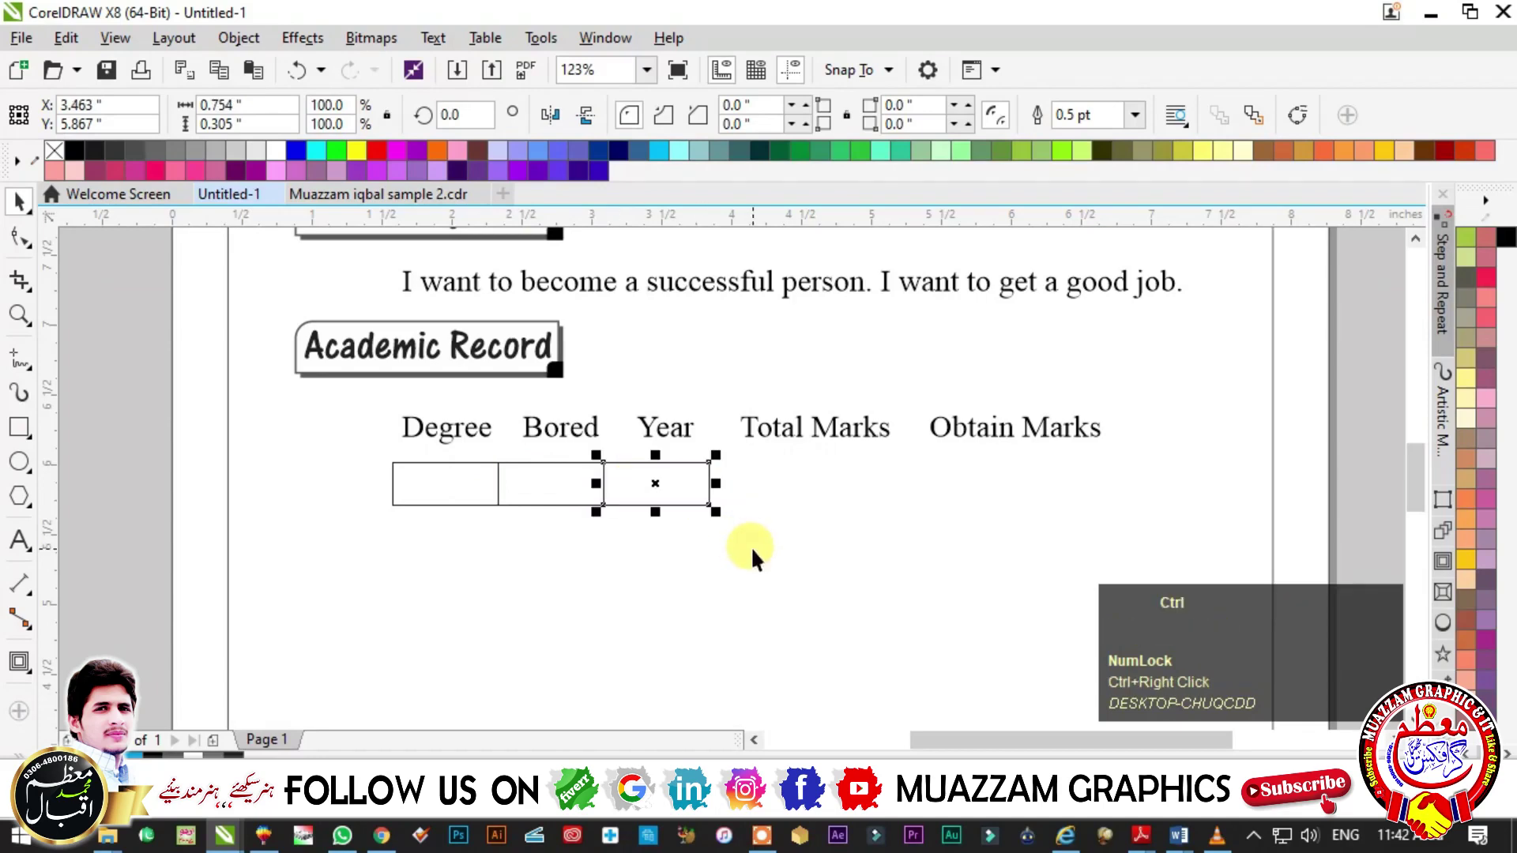
key("ctrl+r")
key("ctrl+r")
- Stretch the cell row to 6.232 inches wide and add a guideline at its left edge
scroll(840, 484, "down", 2)
left_click_drag(230, 345, 933, 593)
left_click_drag(427, 443, 893, 505)
left_click_drag(830, 443, 1143, 380)
left_click_drag(717, 387, 399, 426)
scroll(74, 433, "down", 1)
left_click_drag(49, 434, 502, 585)
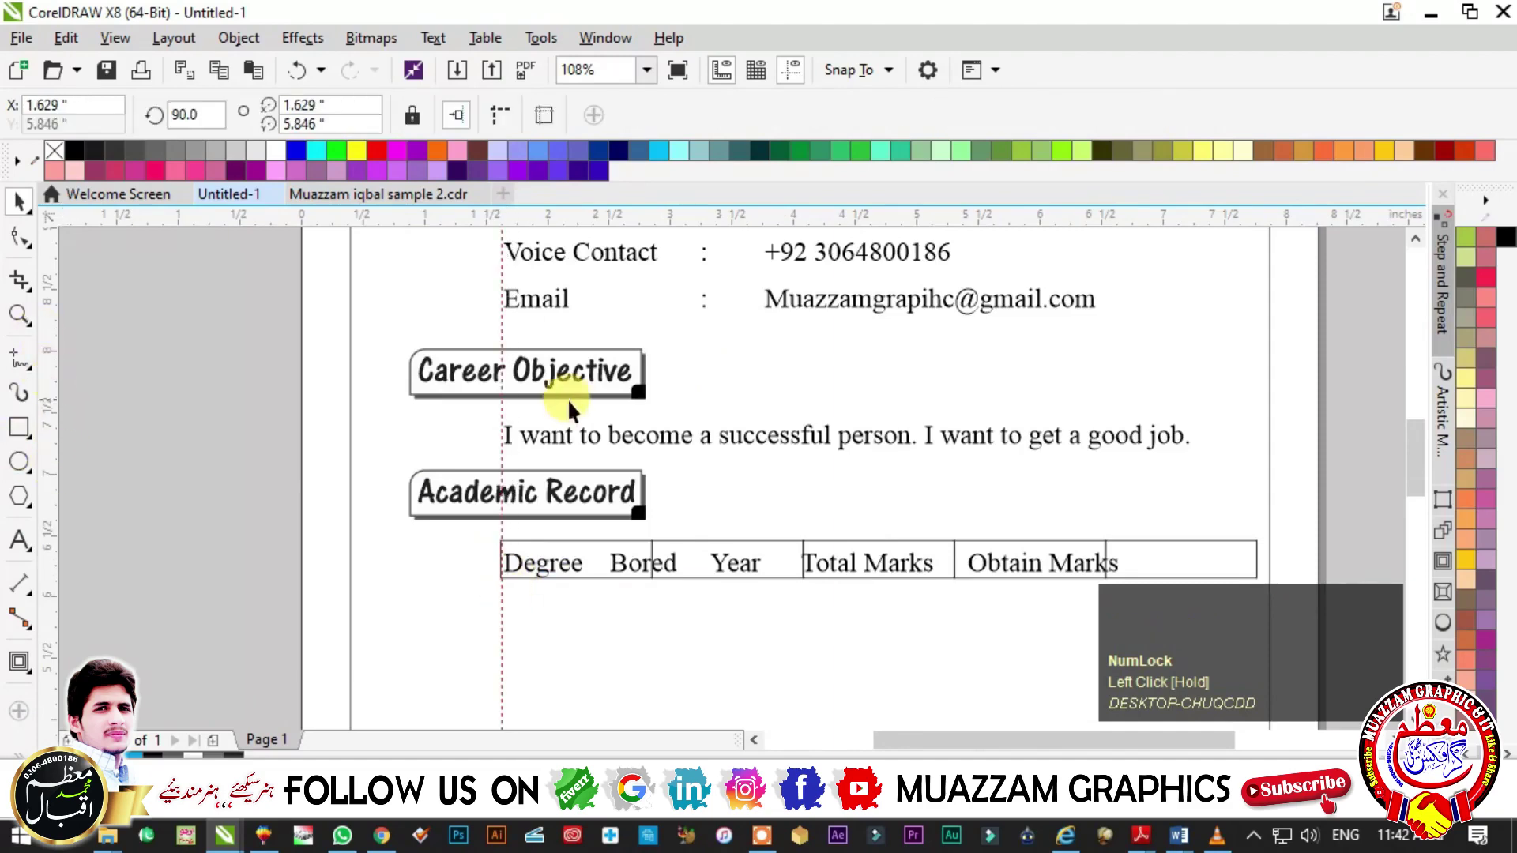
mouse_move(510, 509)
left_mouse_down()
mouse_move(482, 527)
mouse_move(499, 499)
left_mouse_up()
scroll(499, 499, "down", 1)
- Move the column titles down below the cells and select all the table cells
left_click_drag(221, 350, 1261, 597)
scroll(705, 400, "up", 2)
left_click(643, 424)
left_click_drag(643, 424, 576, 491)
left_click(283, 449)
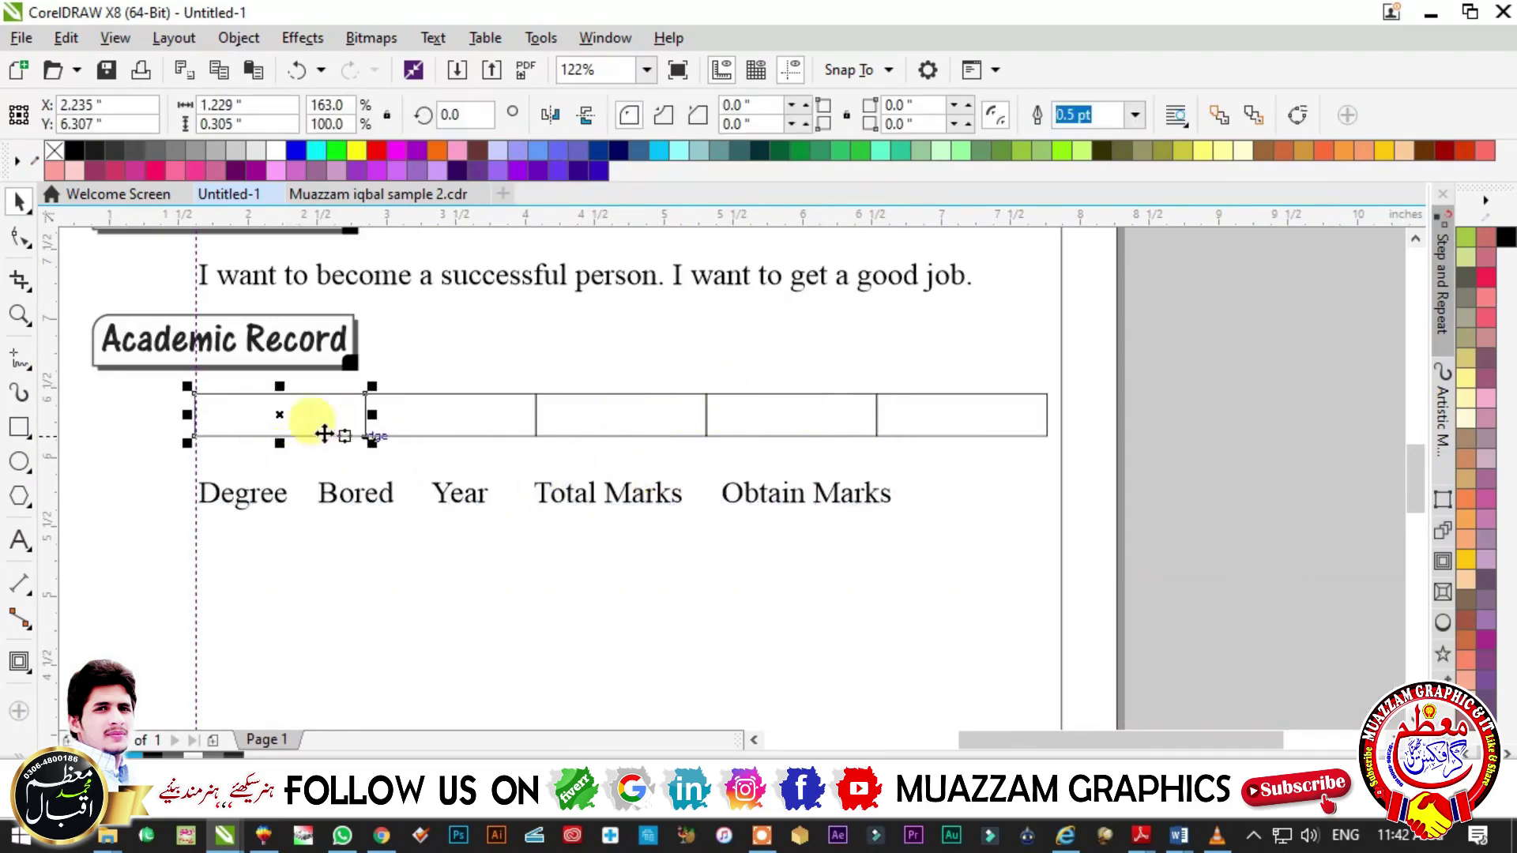
key("ctrl+z")
left_click_drag(547, 427, 555, 478)
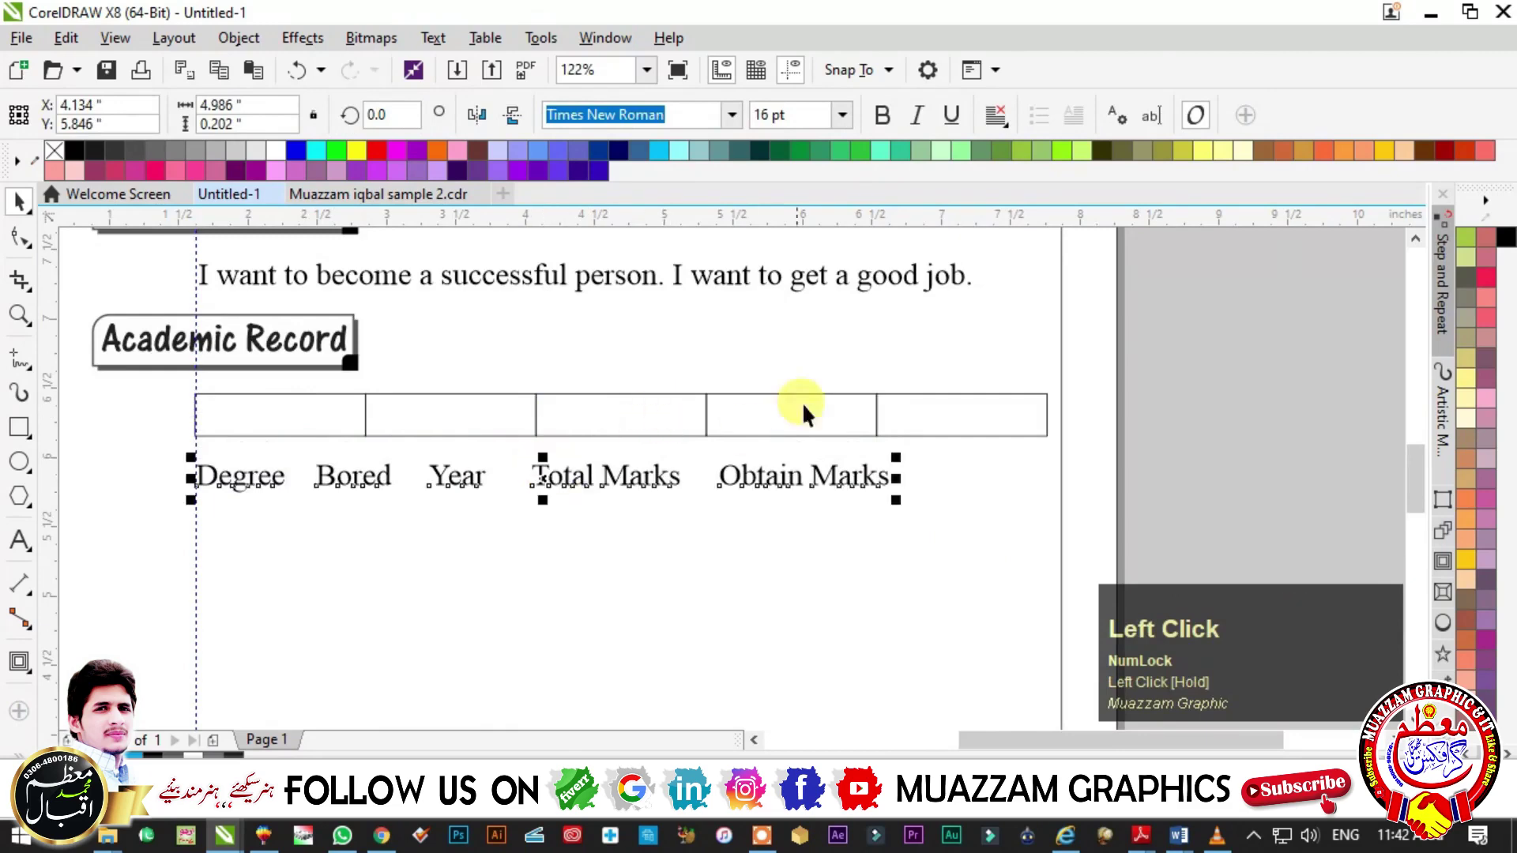
left_click_drag(1178, 362, 121, 468)
- Give the cells a 1.0 pt CMYK 100/100/100/100 black outline and nudge the titles right
key("F12")
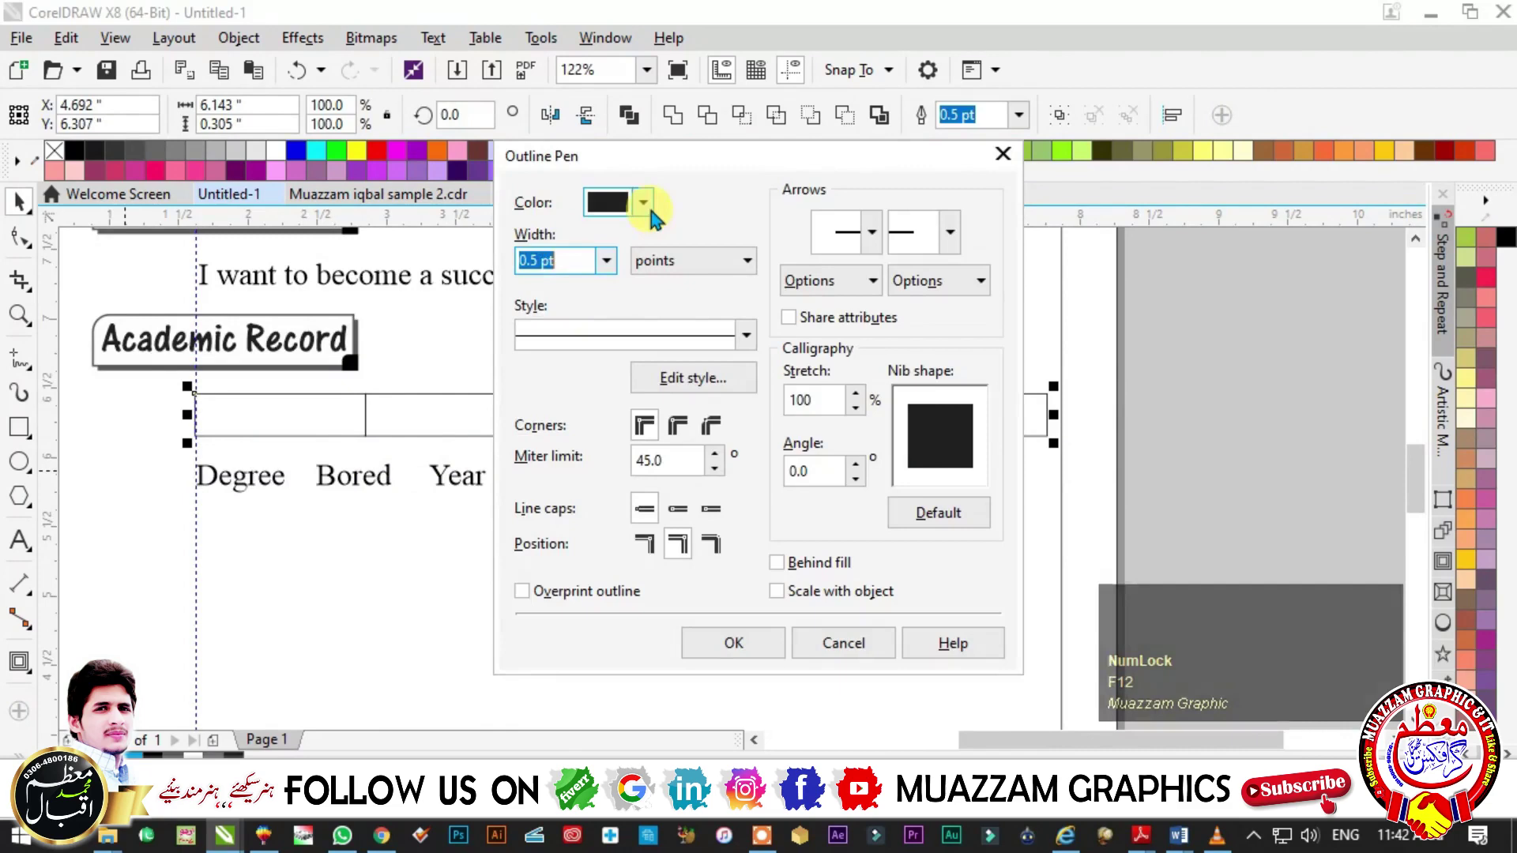
left_click(644, 202)
left_click(836, 337)
type("100")
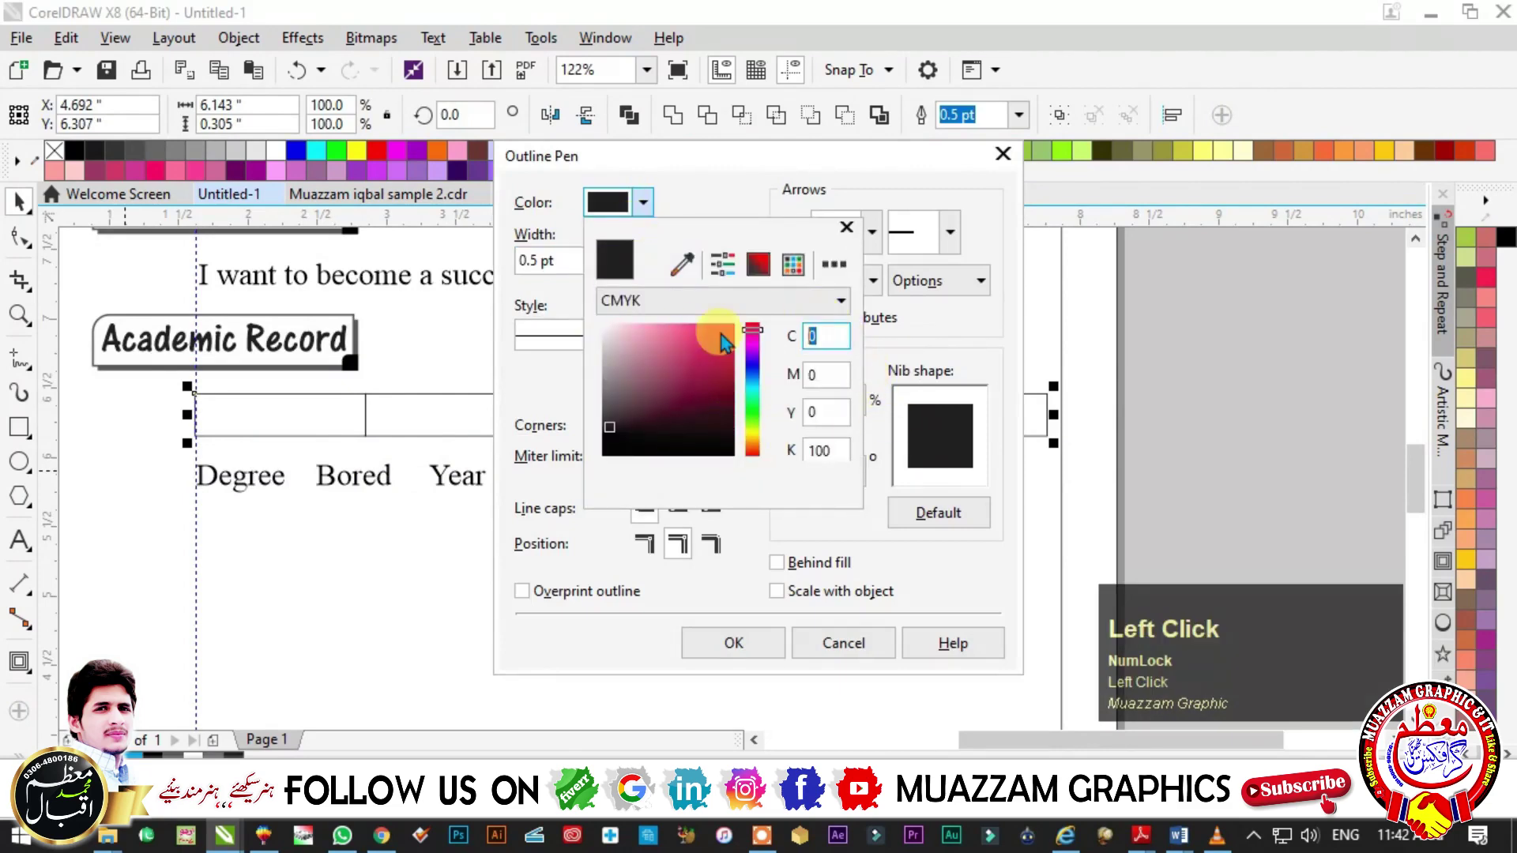
key("Tab")
type("100")
key("Tab")
type("100")
left_click(559, 362)
scroll(582, 253, "down", 2)
left_click(677, 262)
left_click(675, 338)
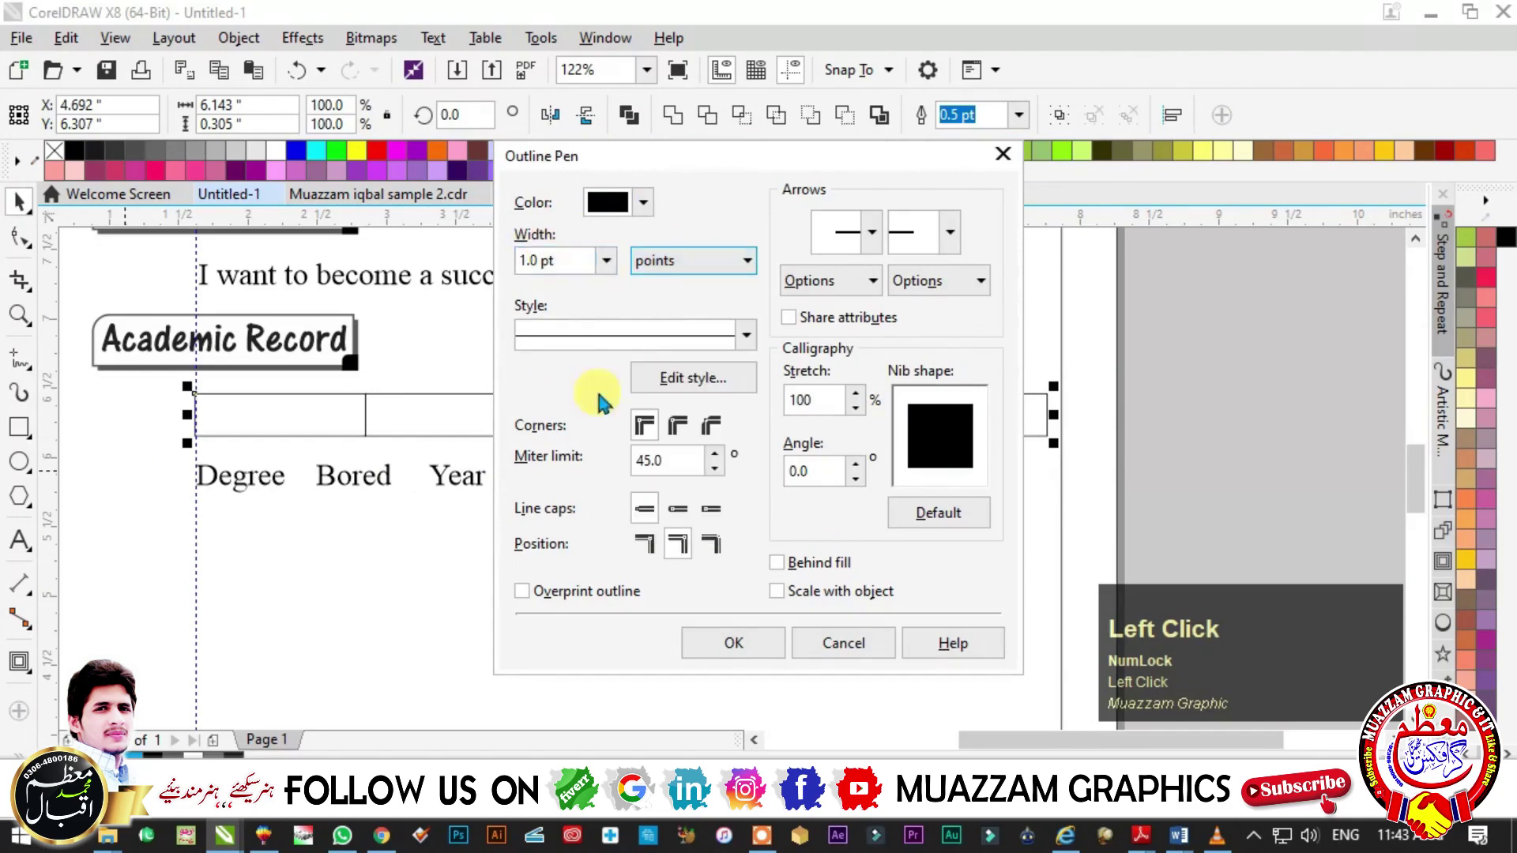
left_click(731, 643)
left_click_drag(325, 466, 379, 491)
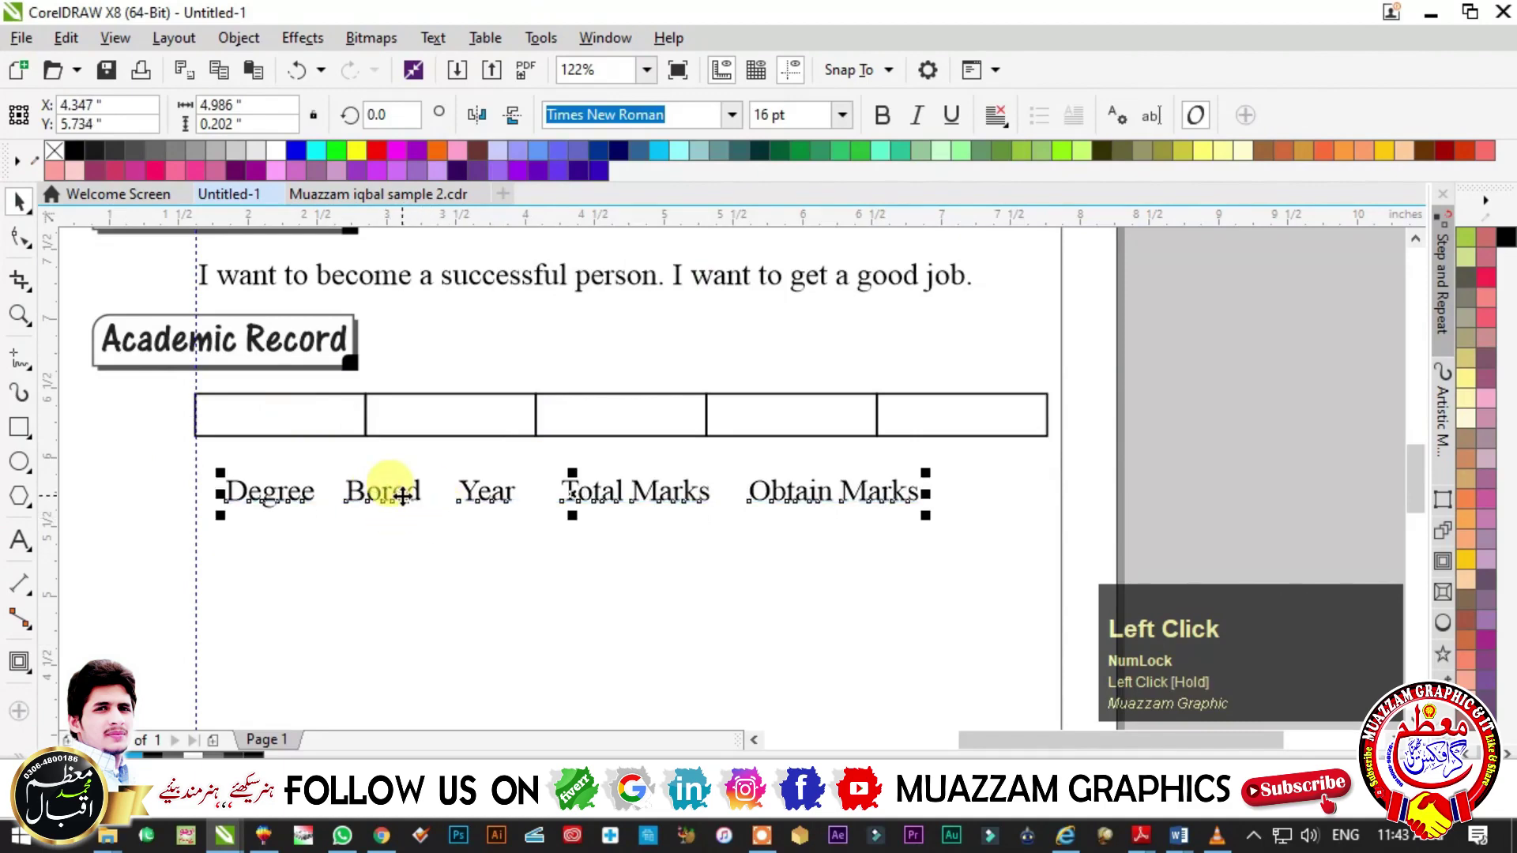
- Set the column titles' text alignment and break the titles into separate words
key("ctrl+k")
left_click(372, 491)
key("Escape")
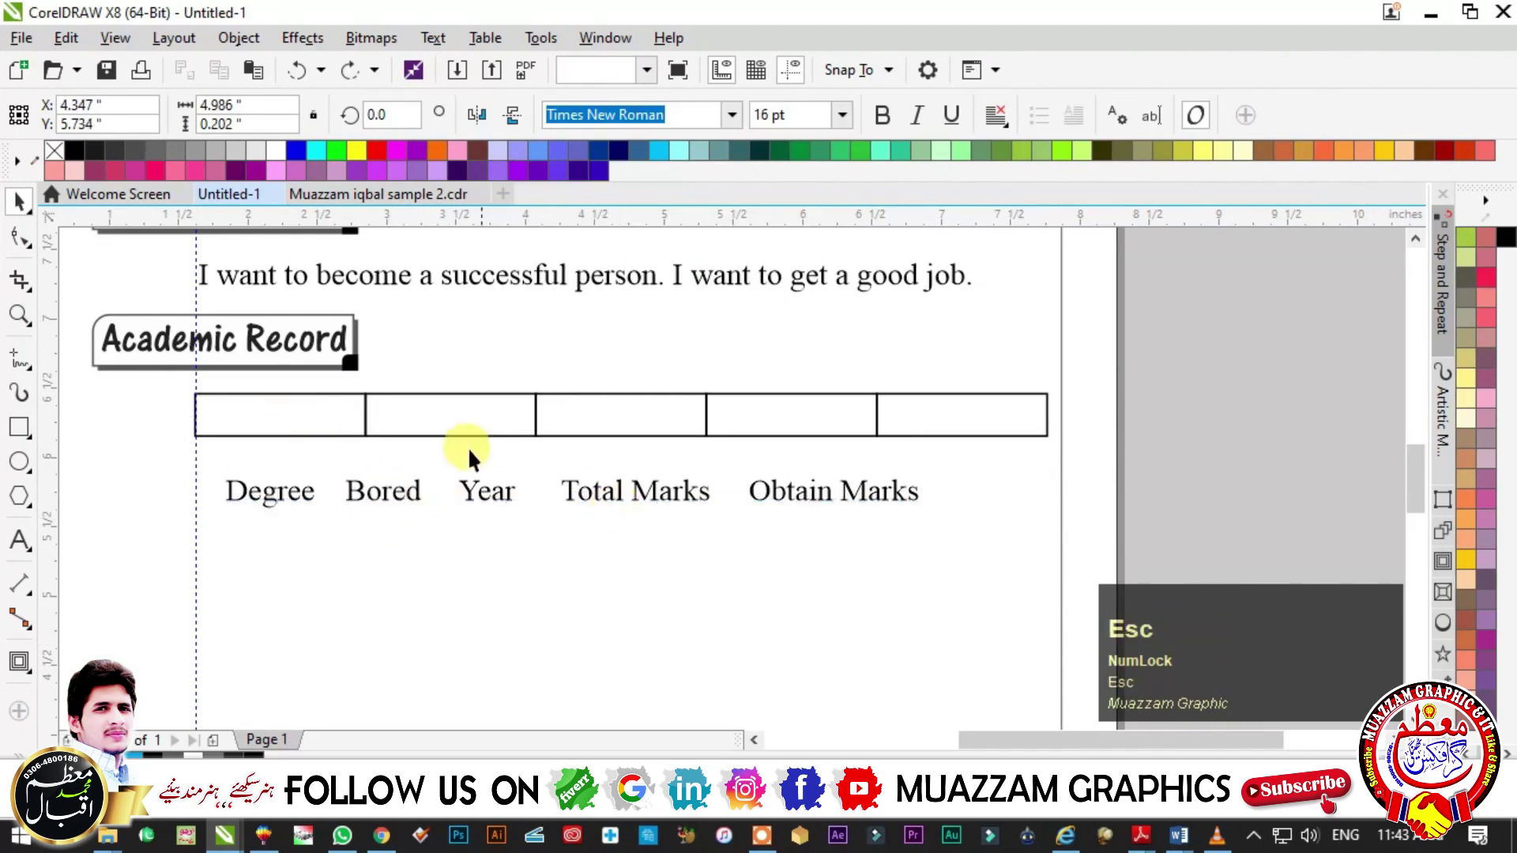
key("F3")
scroll(556, 413, "up", 4)
double_click(663, 415)
key("ctrl+a")
left_click(997, 114)
left_click(1005, 199)
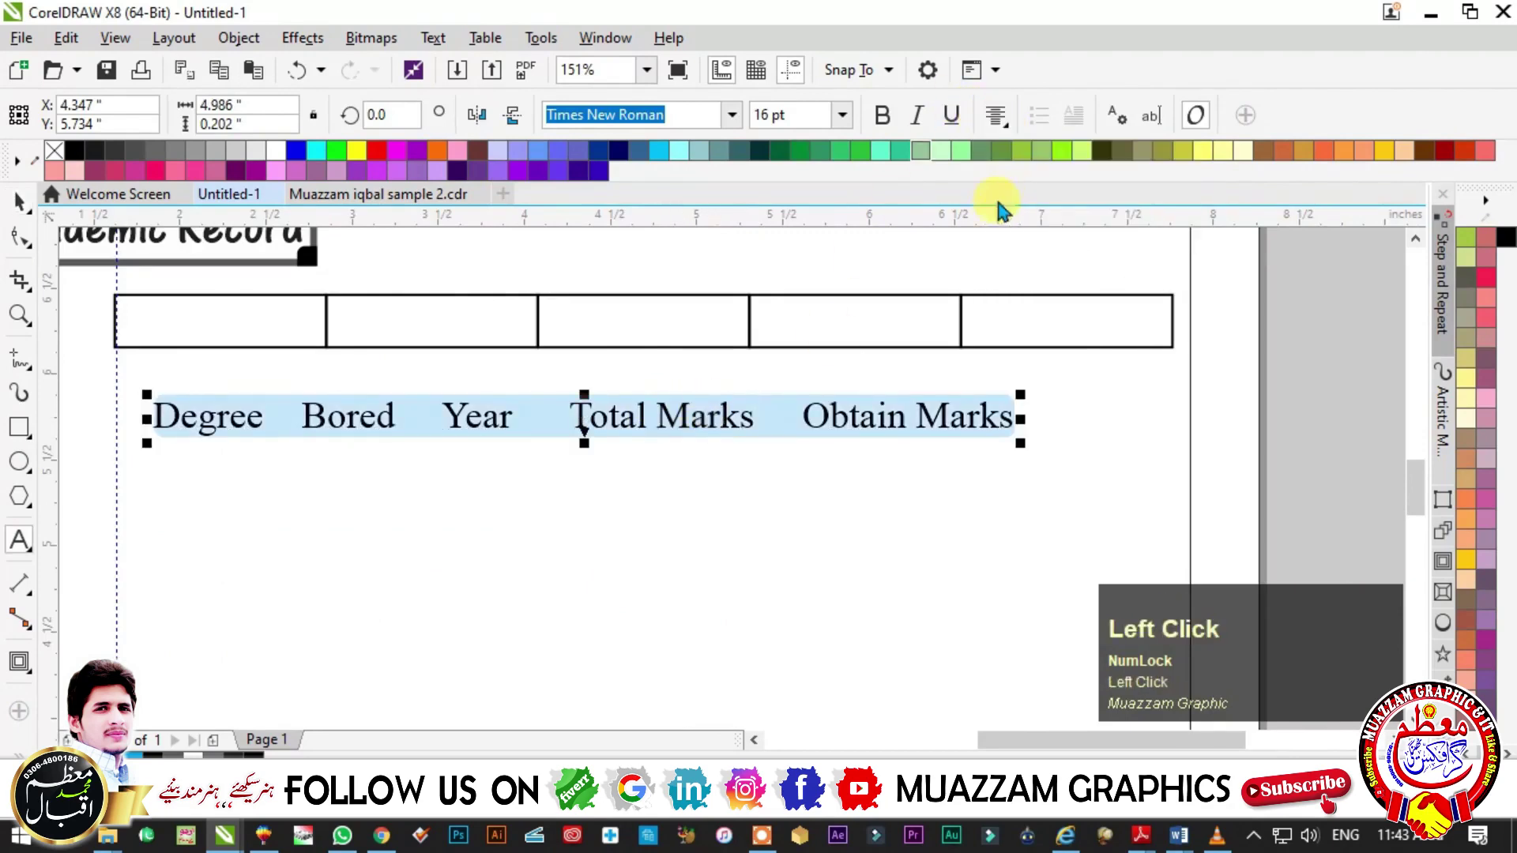
left_click(18, 204)
left_click(354, 420)
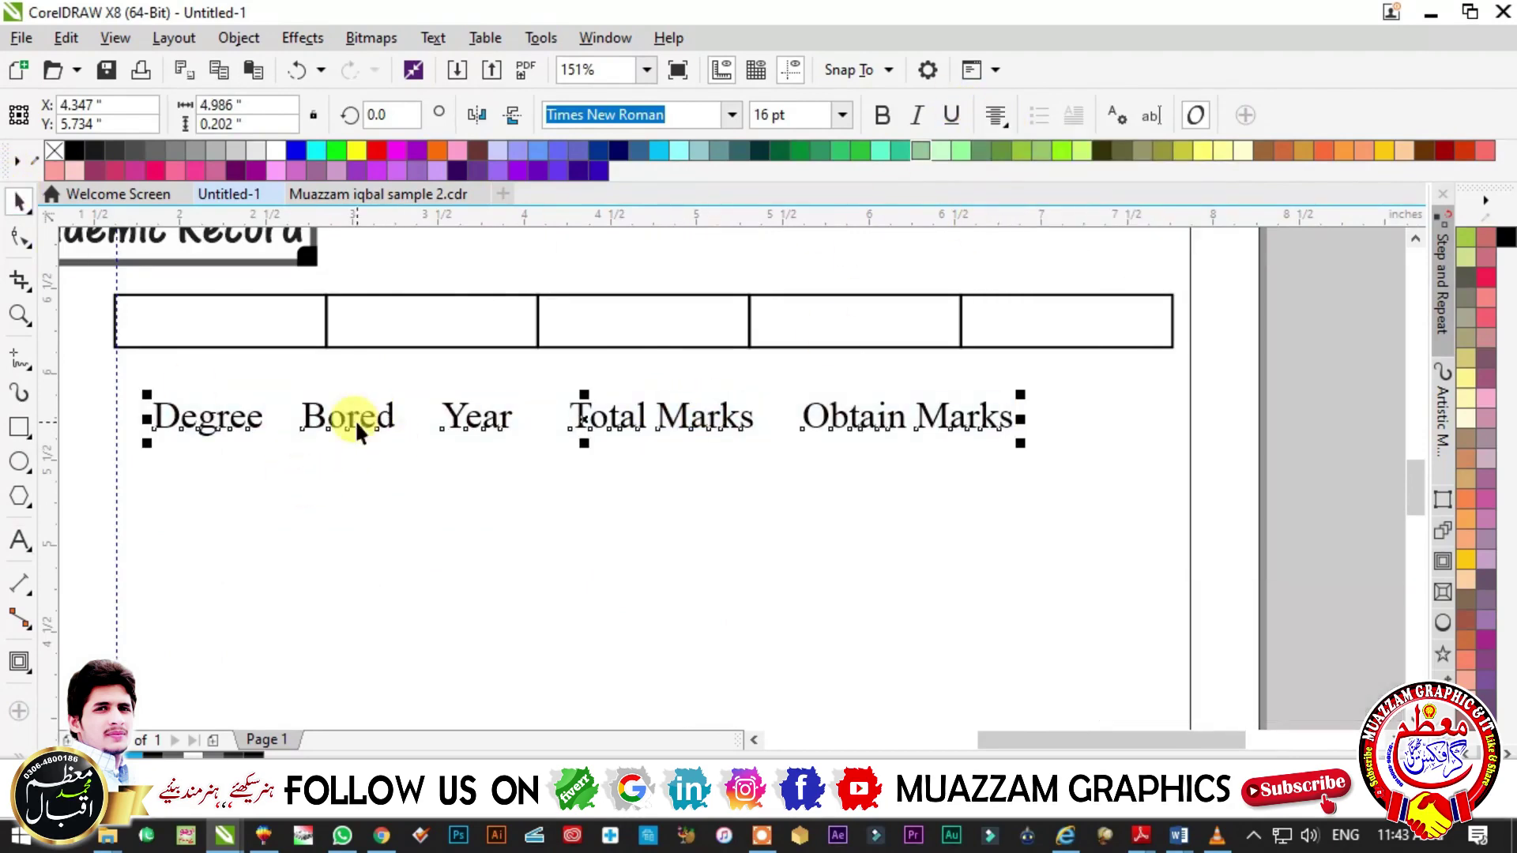
key("ctrl+k")
key("Escape")
left_click_drag(344, 414, 342, 484)
key("ctrl+z")
key("ctrl+z")
- Centre Degree, Bored and Year inside the first three cells
left_click(180, 427)
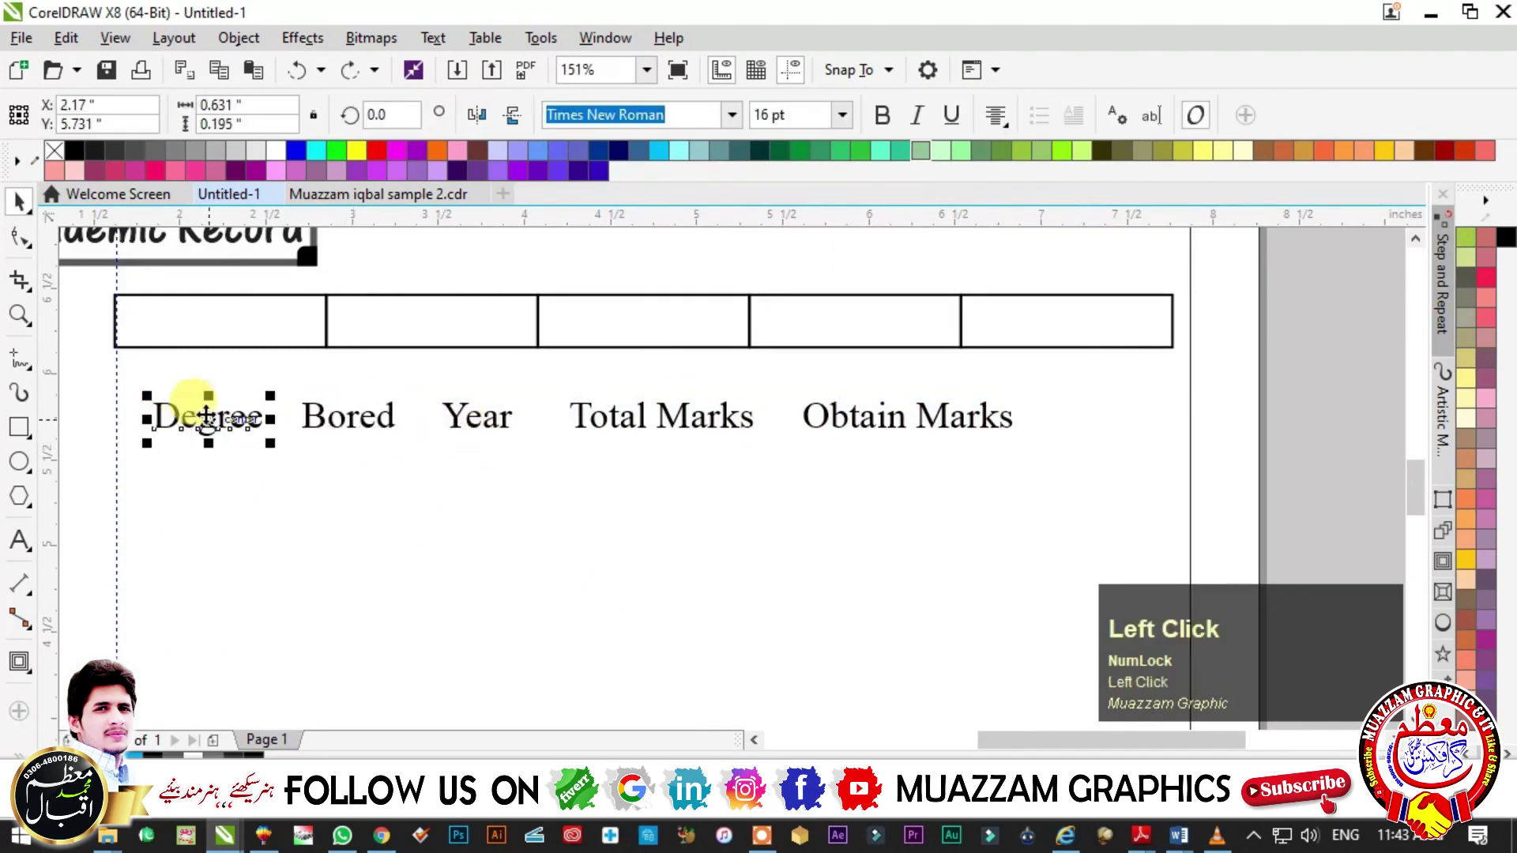
left_click(218, 320, "shift")
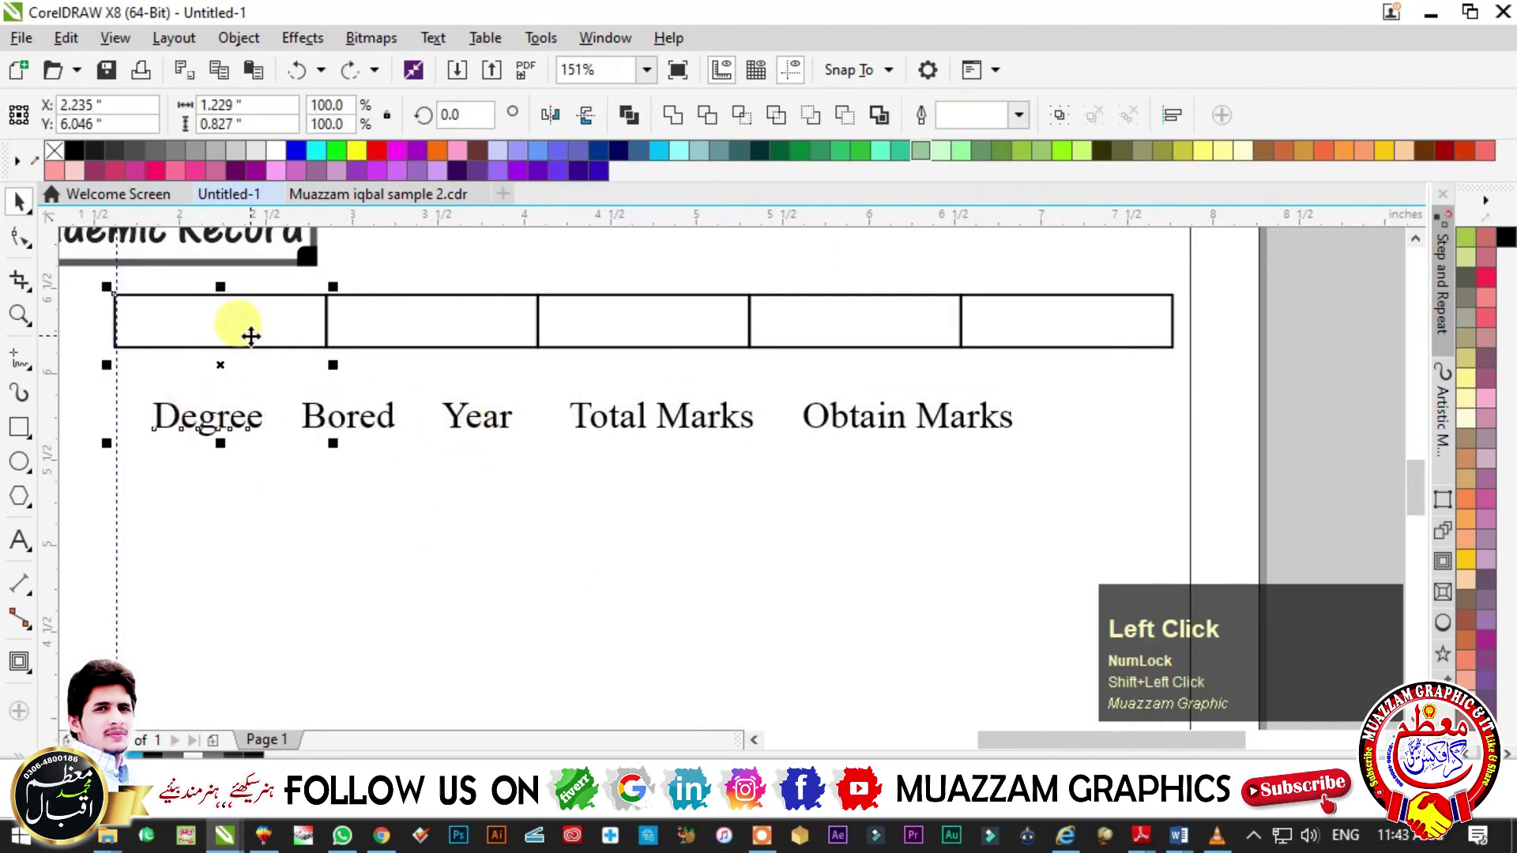
key("e")
key("c")
key("Escape")
left_click(358, 418)
left_click(376, 328, "shift")
key("e")
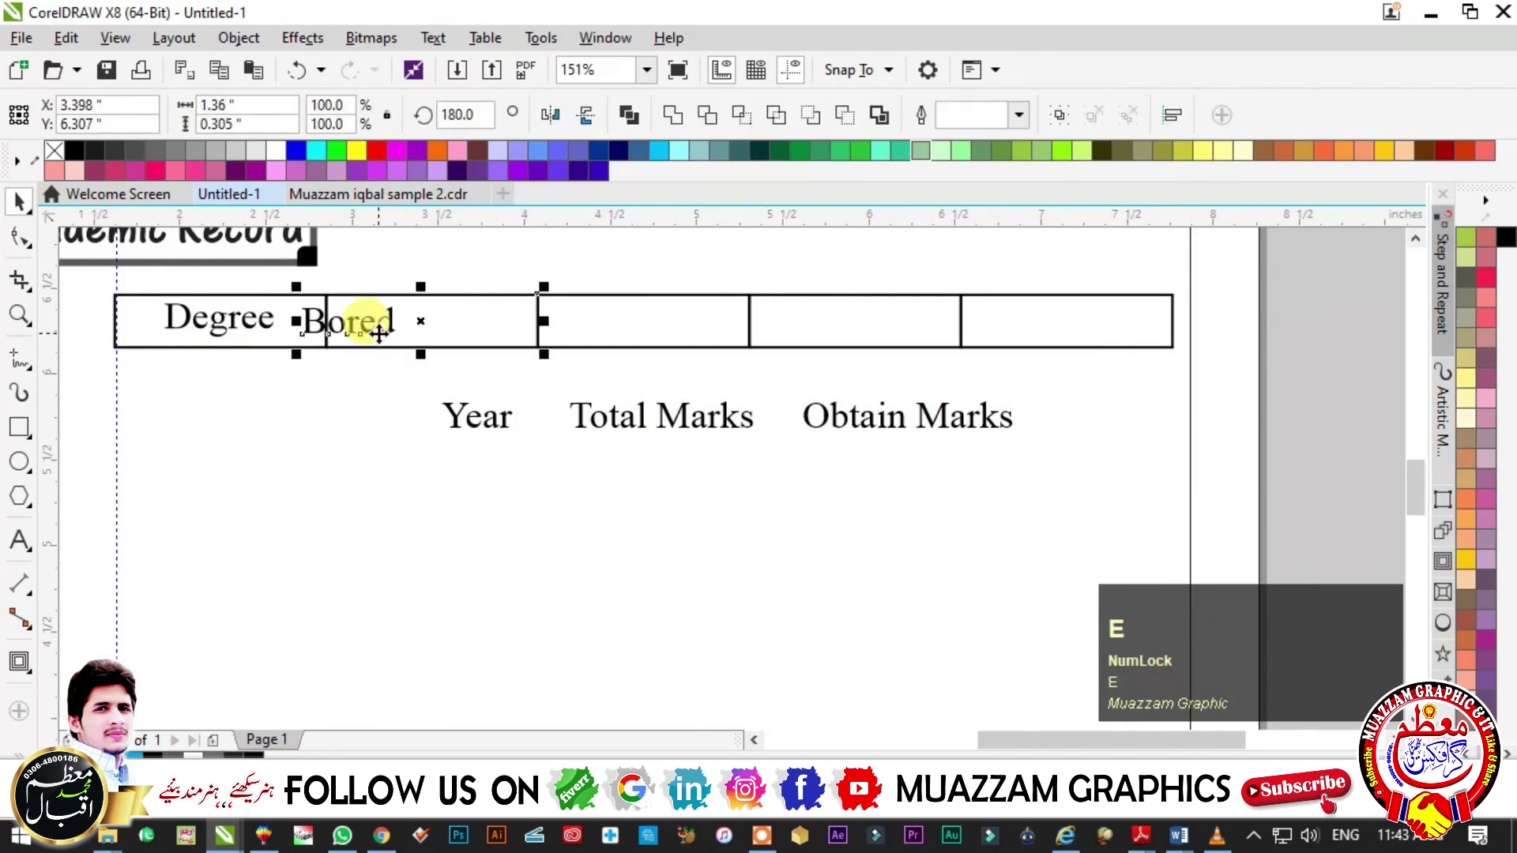
key("c")
left_click(496, 431)
left_click(670, 331, "shift")
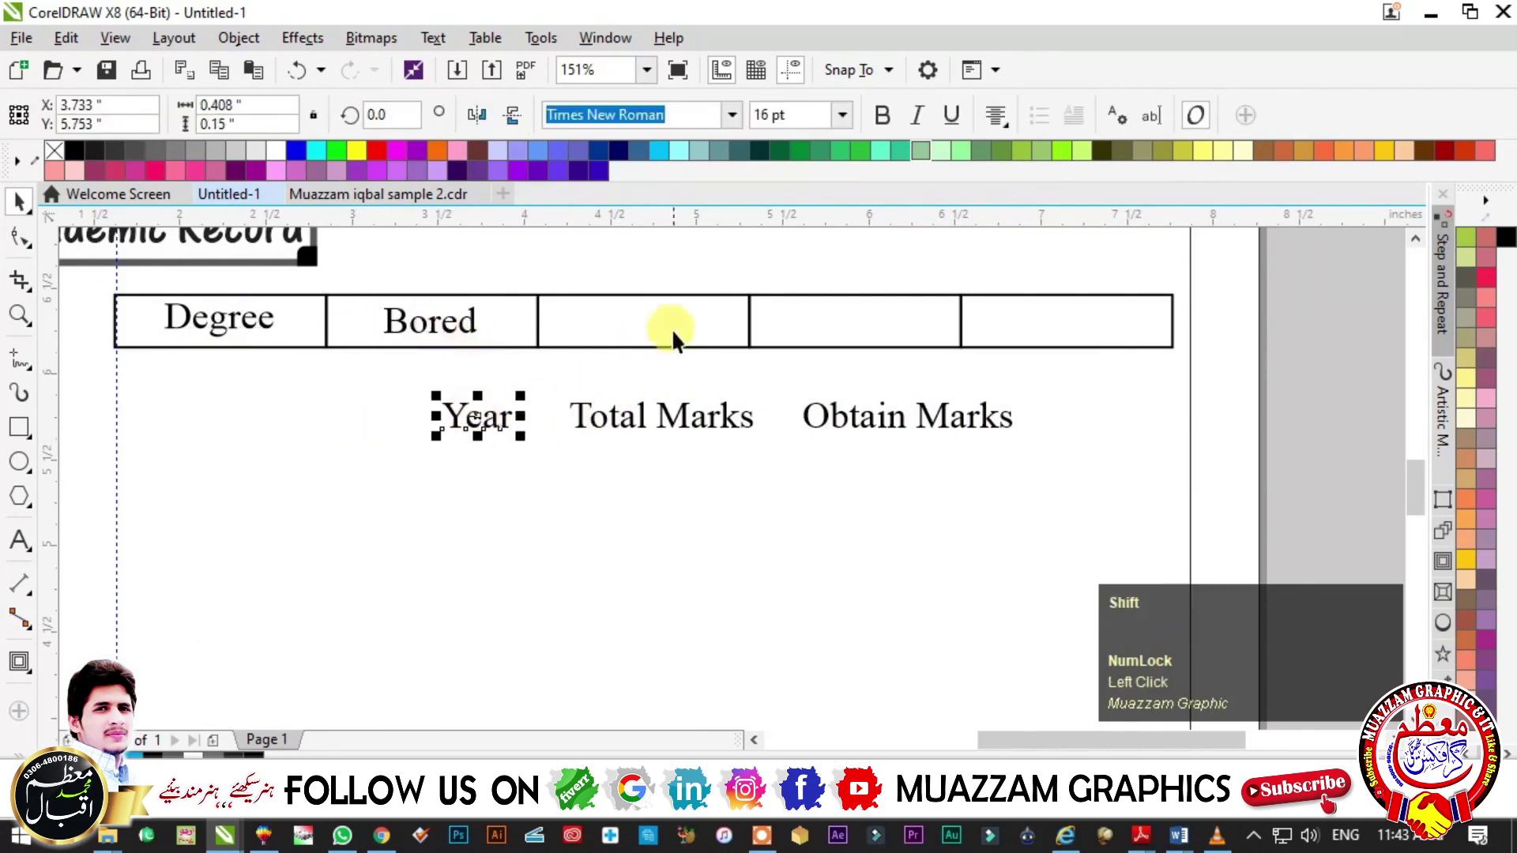
key("e")
key("c")
- Rejoin Marks with Total and centre Total Marks in the fourth cell
double_click(723, 419)
key("ctrl+a")
key("ctrl+x")
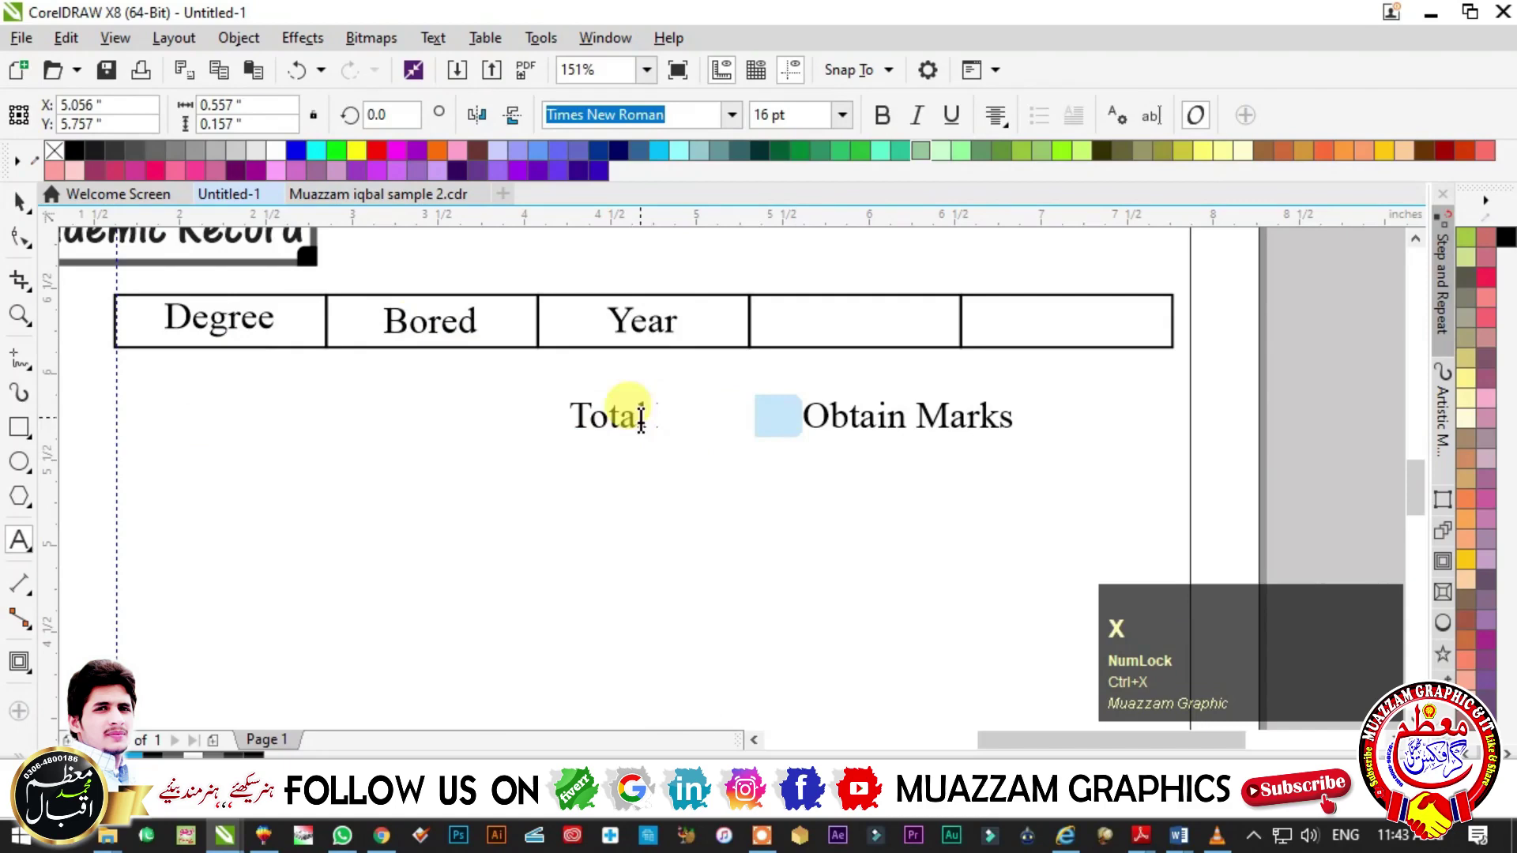
left_click(638, 417)
key("ctrl+v")
left_click(812, 314, "shift")
key("e")
key("c")
key("Escape")
- Centre Obtain Marks in the fifth cell
left_click_drag(780, 376, 1002, 437)
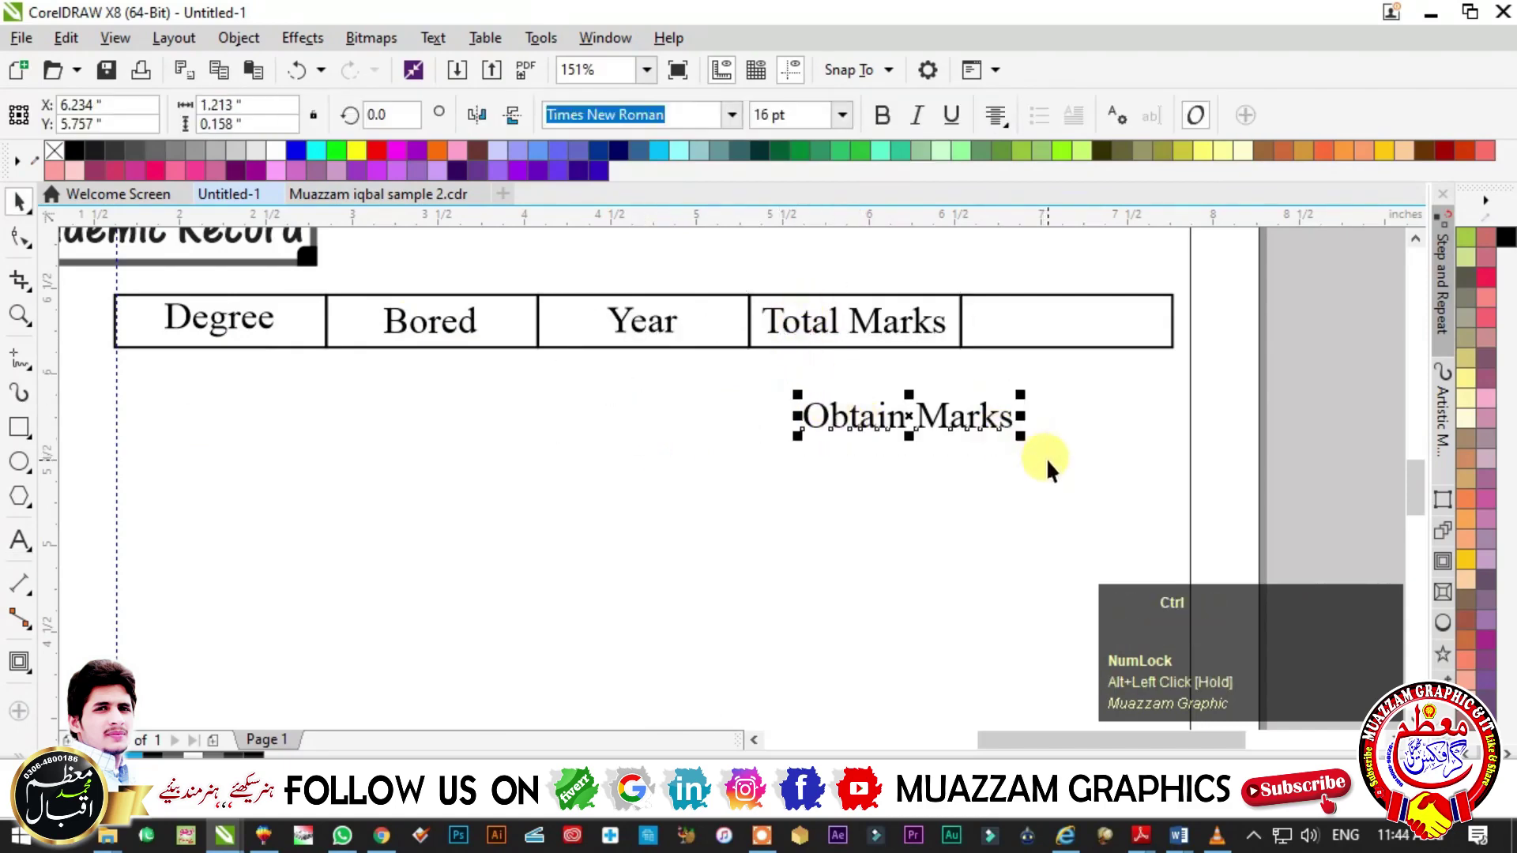
left_click(1025, 310, "shift")
key("e")
key("c")
key("Escape")
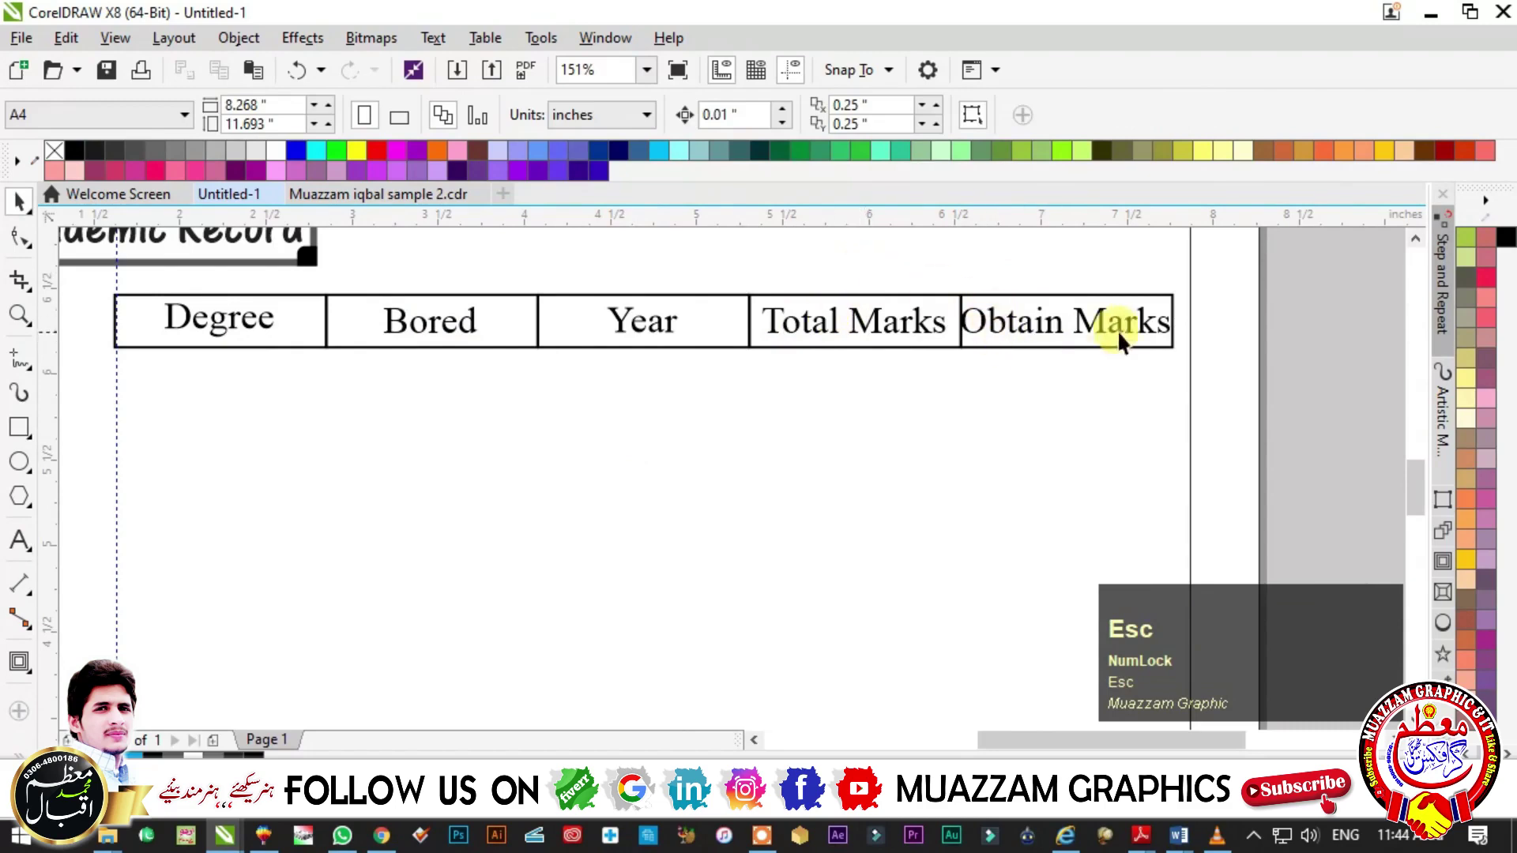
left_click(1080, 329)
key("Escape")
left_click(1031, 360, "ctrl")
key("ctrl+z")
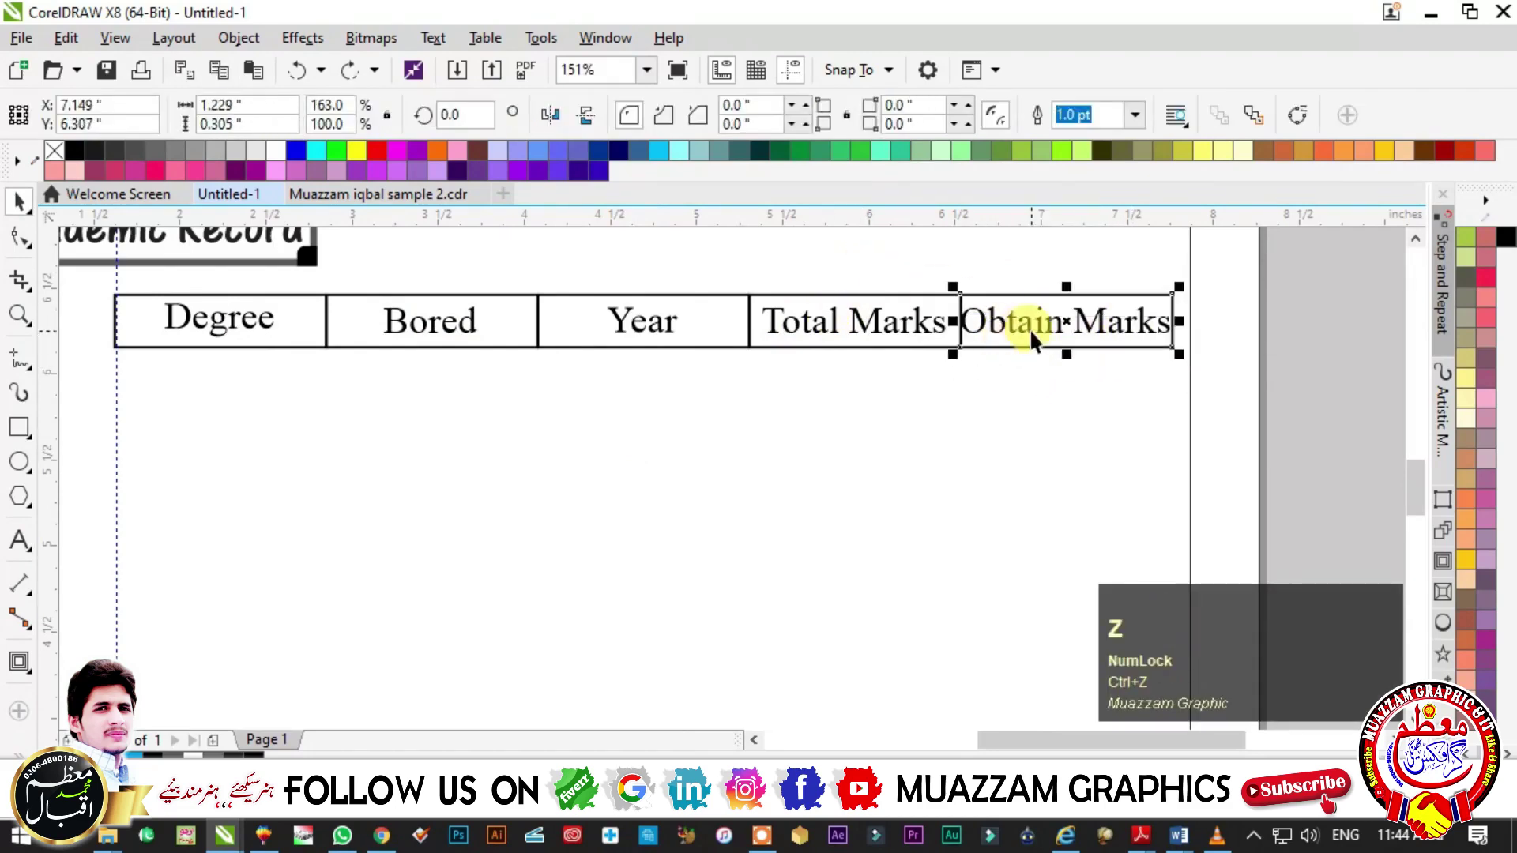
- Narrow the Year cell and pull in the right edge of the Total Marks cell
left_click(1027, 326)
left_click(708, 326)
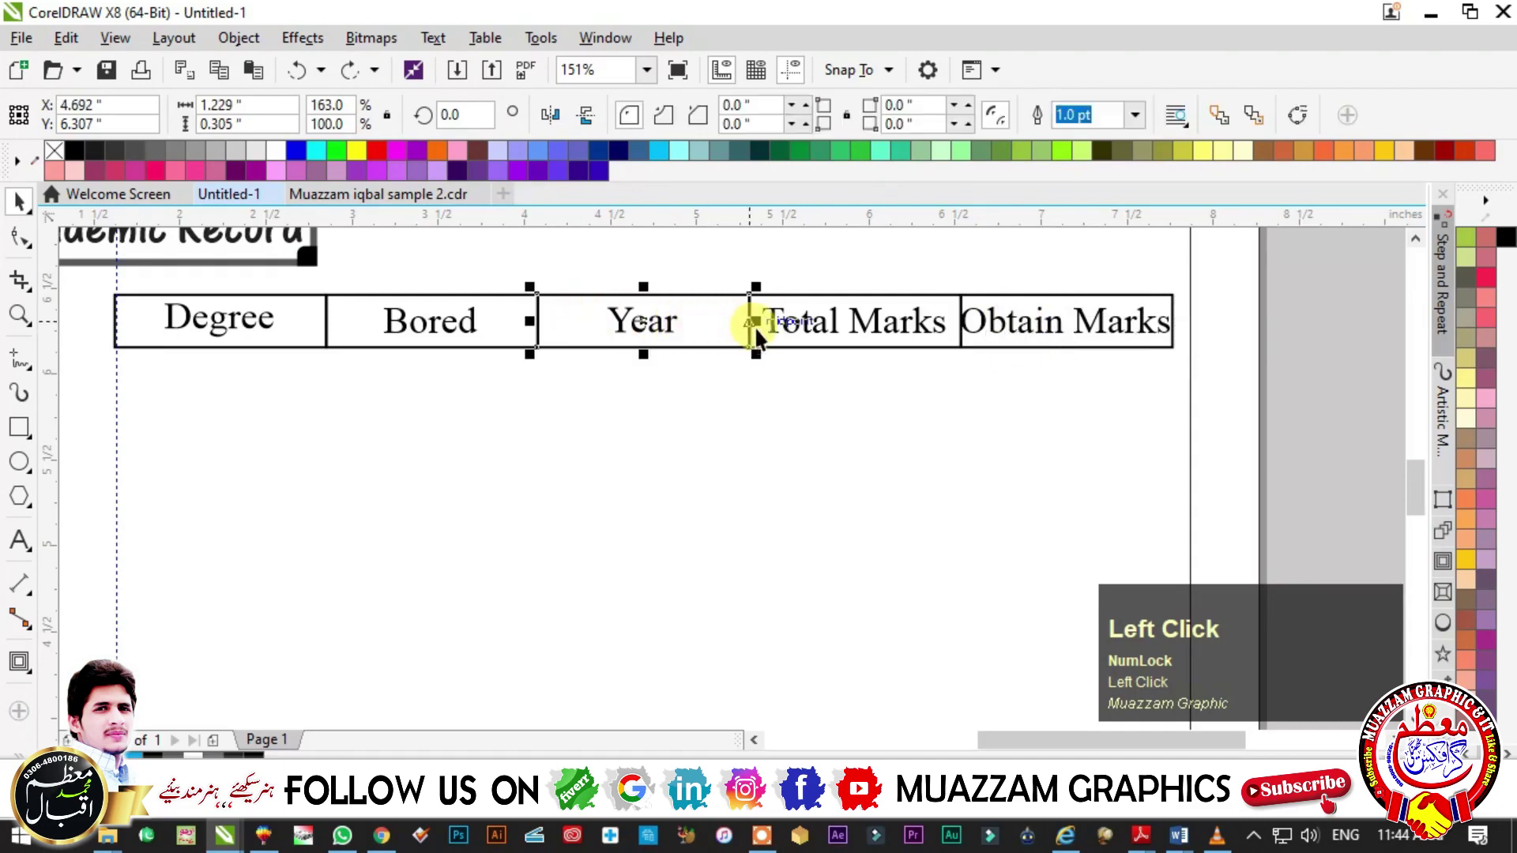
left_click_drag(750, 320, 730, 321)
left_click(743, 323)
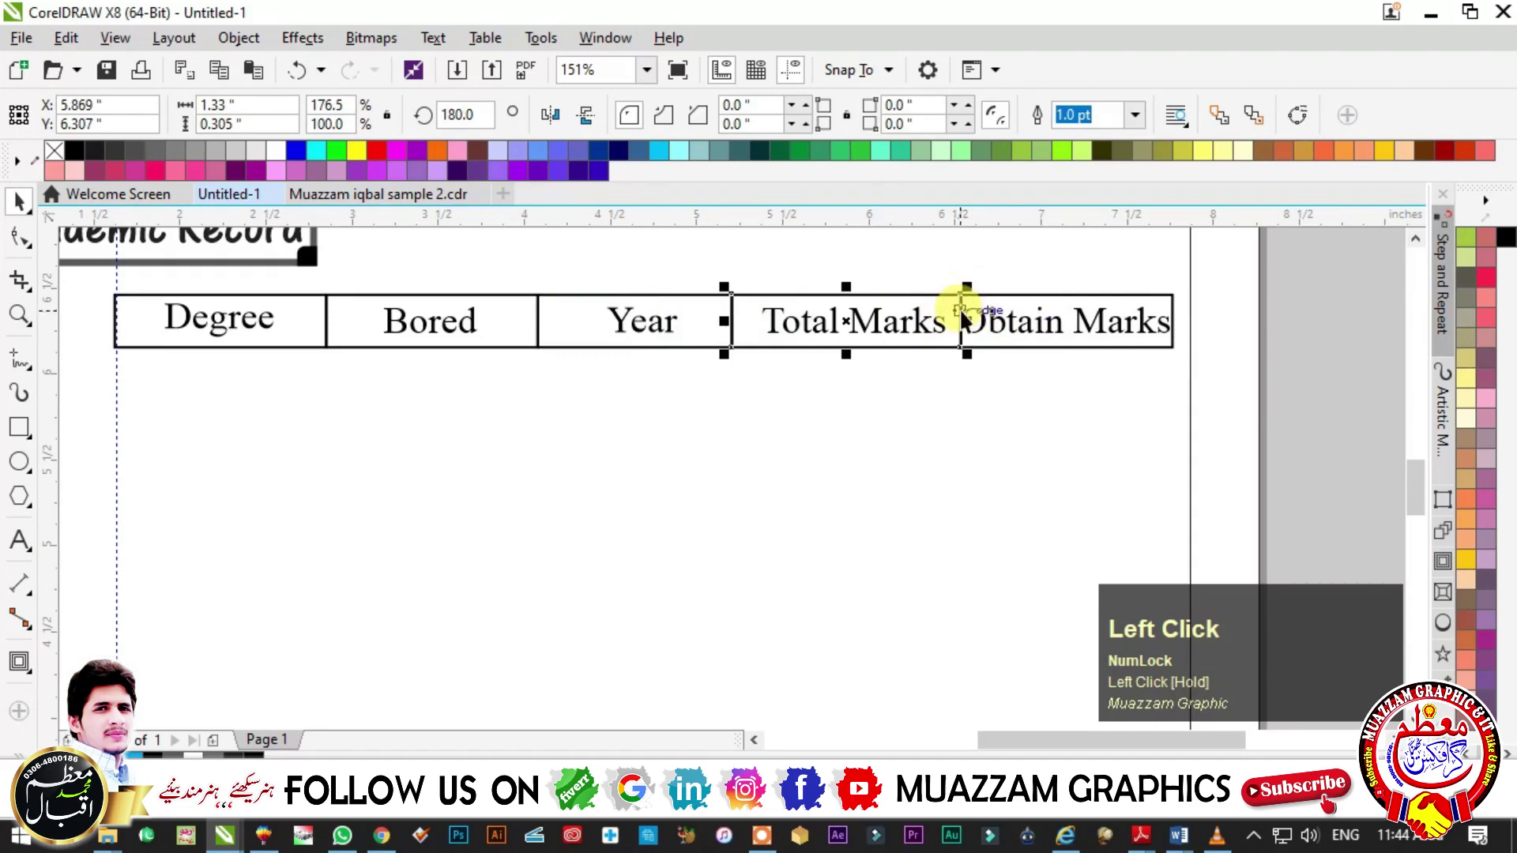
left_click_drag(961, 320, 939, 322)
left_click(975, 326)
key("Escape")
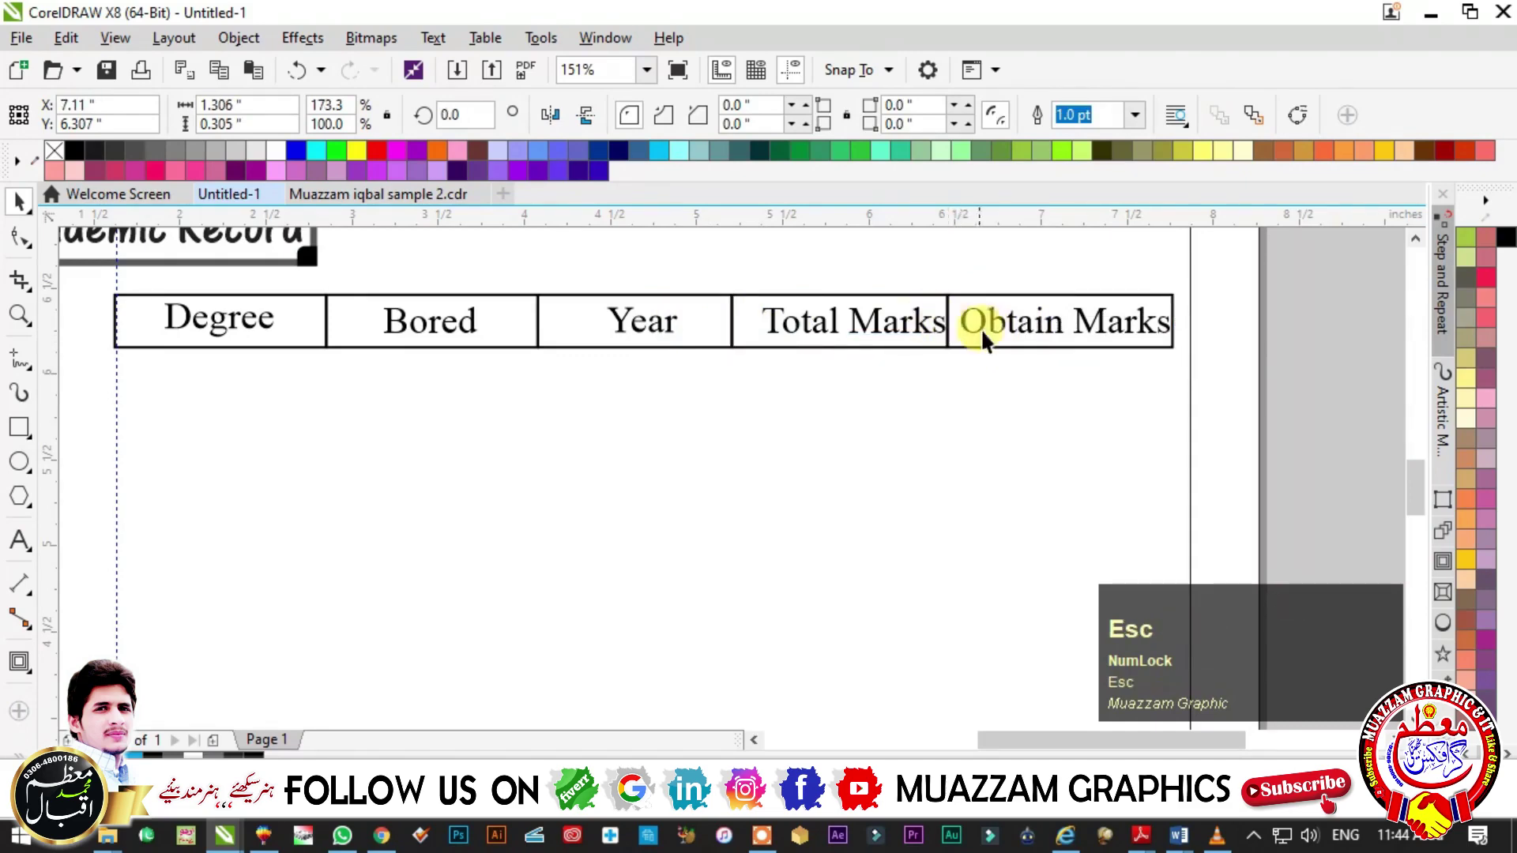
left_click(992, 327)
key("Escape")
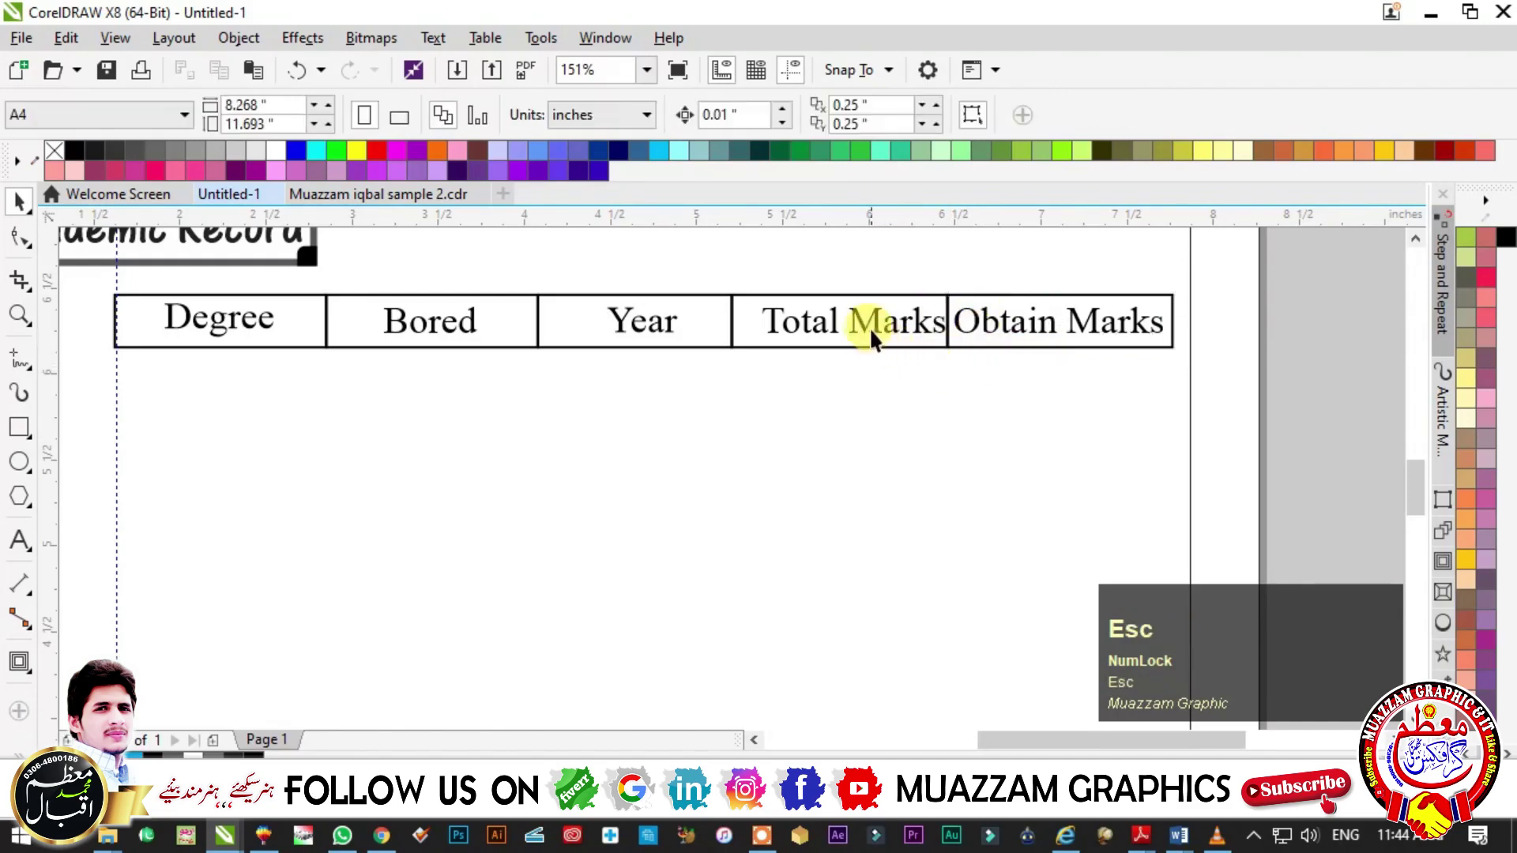
left_click(871, 329)
- Recentre Total Marks and Year in their resized cells
left_click(746, 338, "shift")
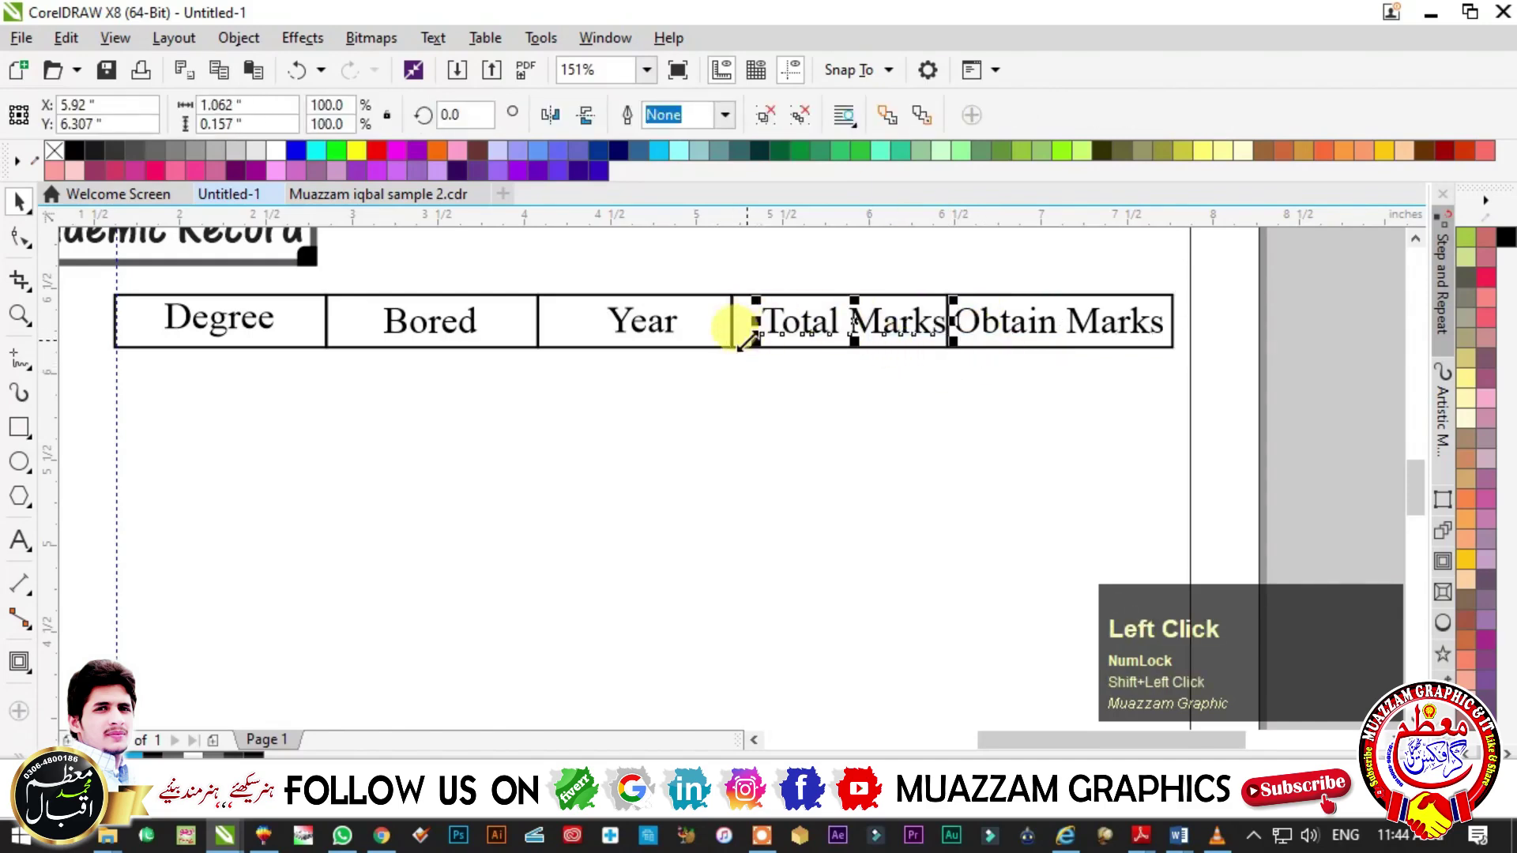
left_click_drag(747, 338, 721, 328)
key("ctrl+z")
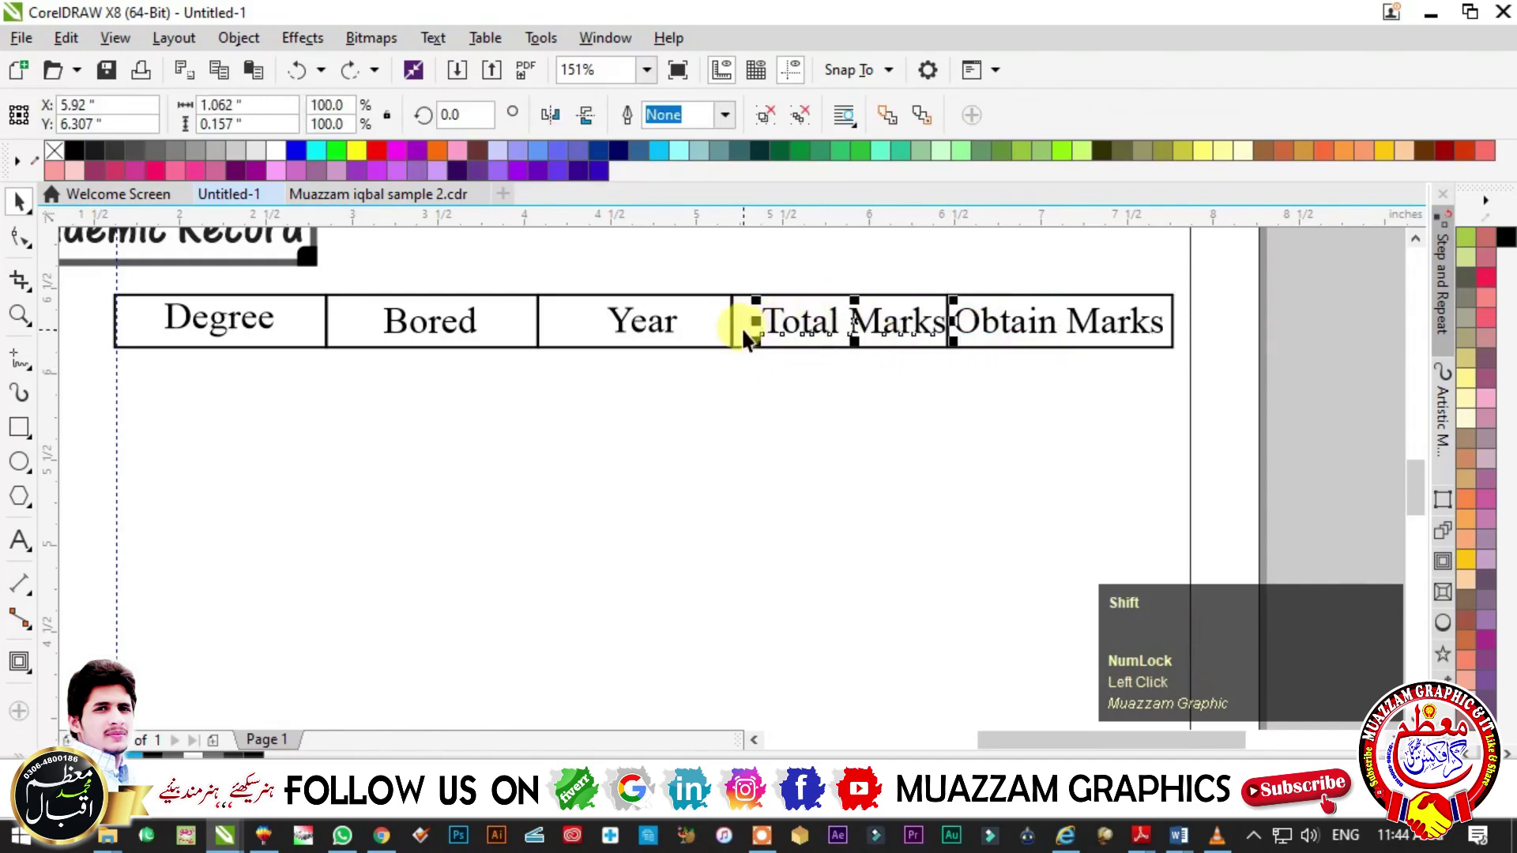
left_click(743, 329)
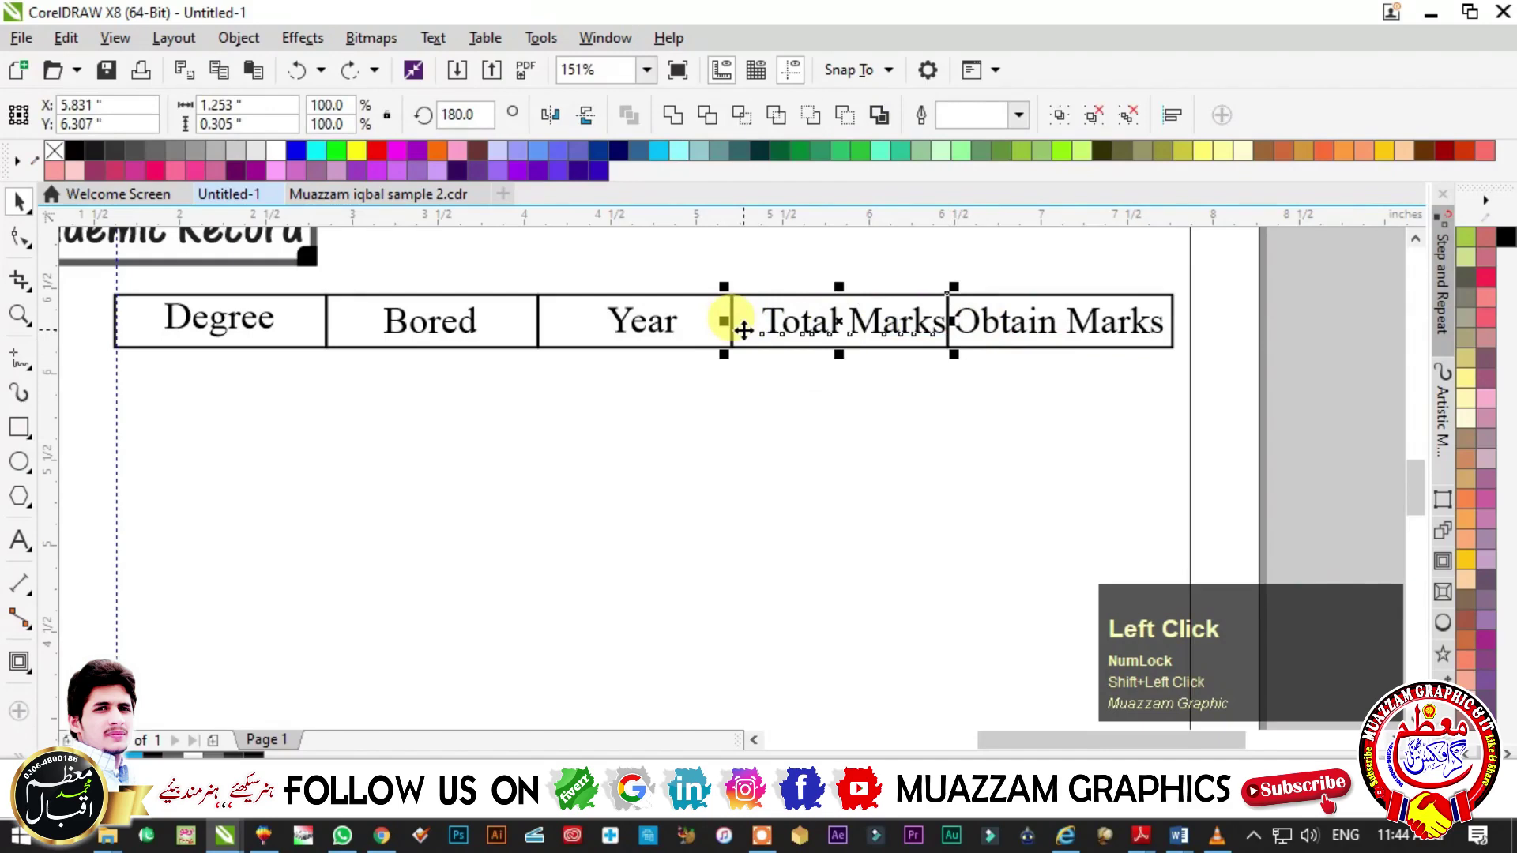
key("c")
left_click(684, 331)
left_click(688, 328, "shift")
key("Escape")
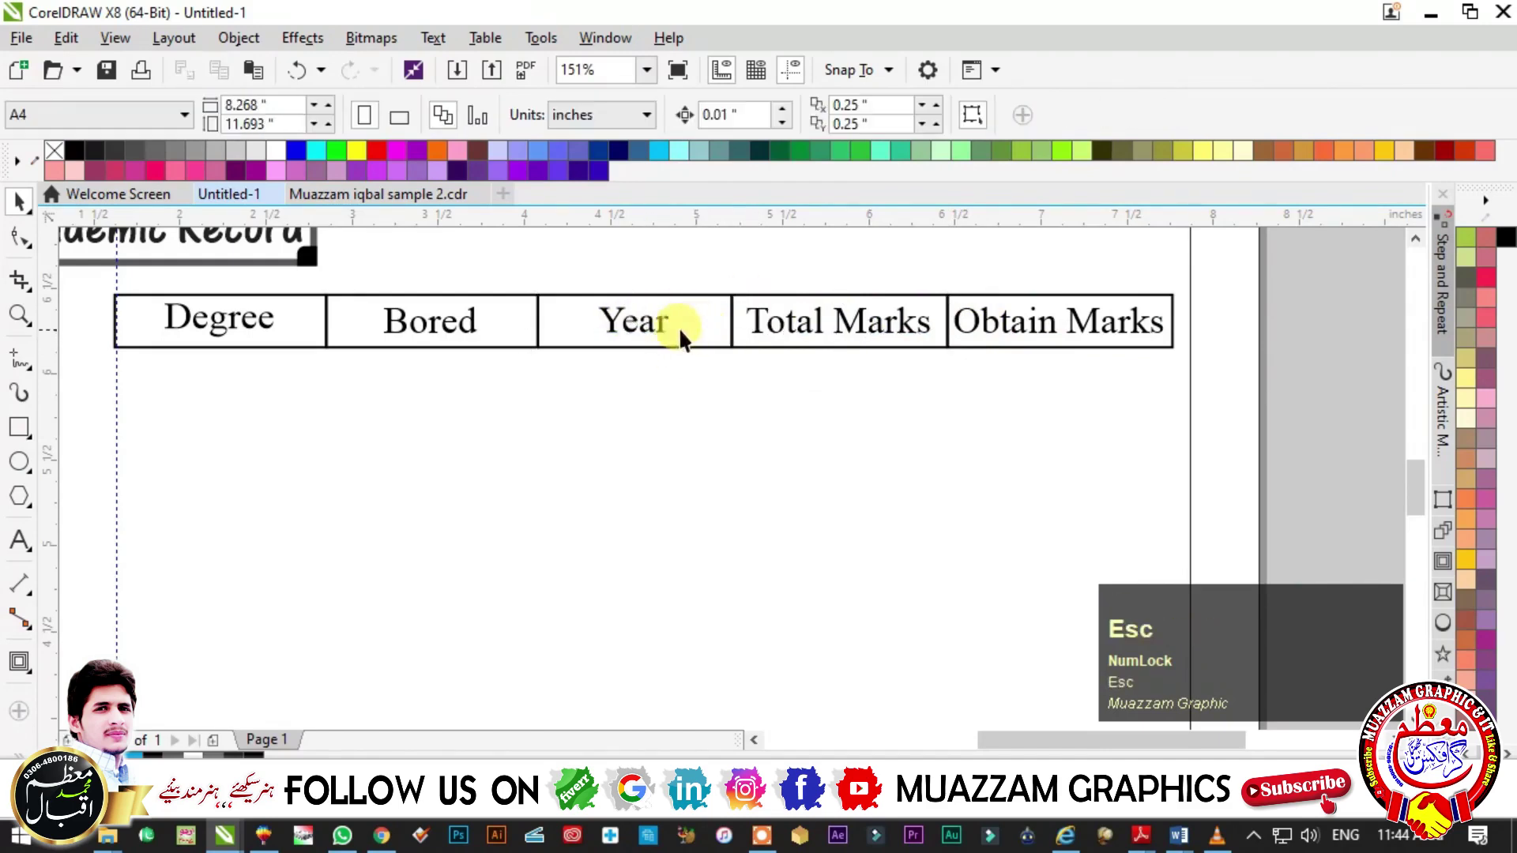
key("F3")
key("F2")
left_click(743, 409)
key("Escape")
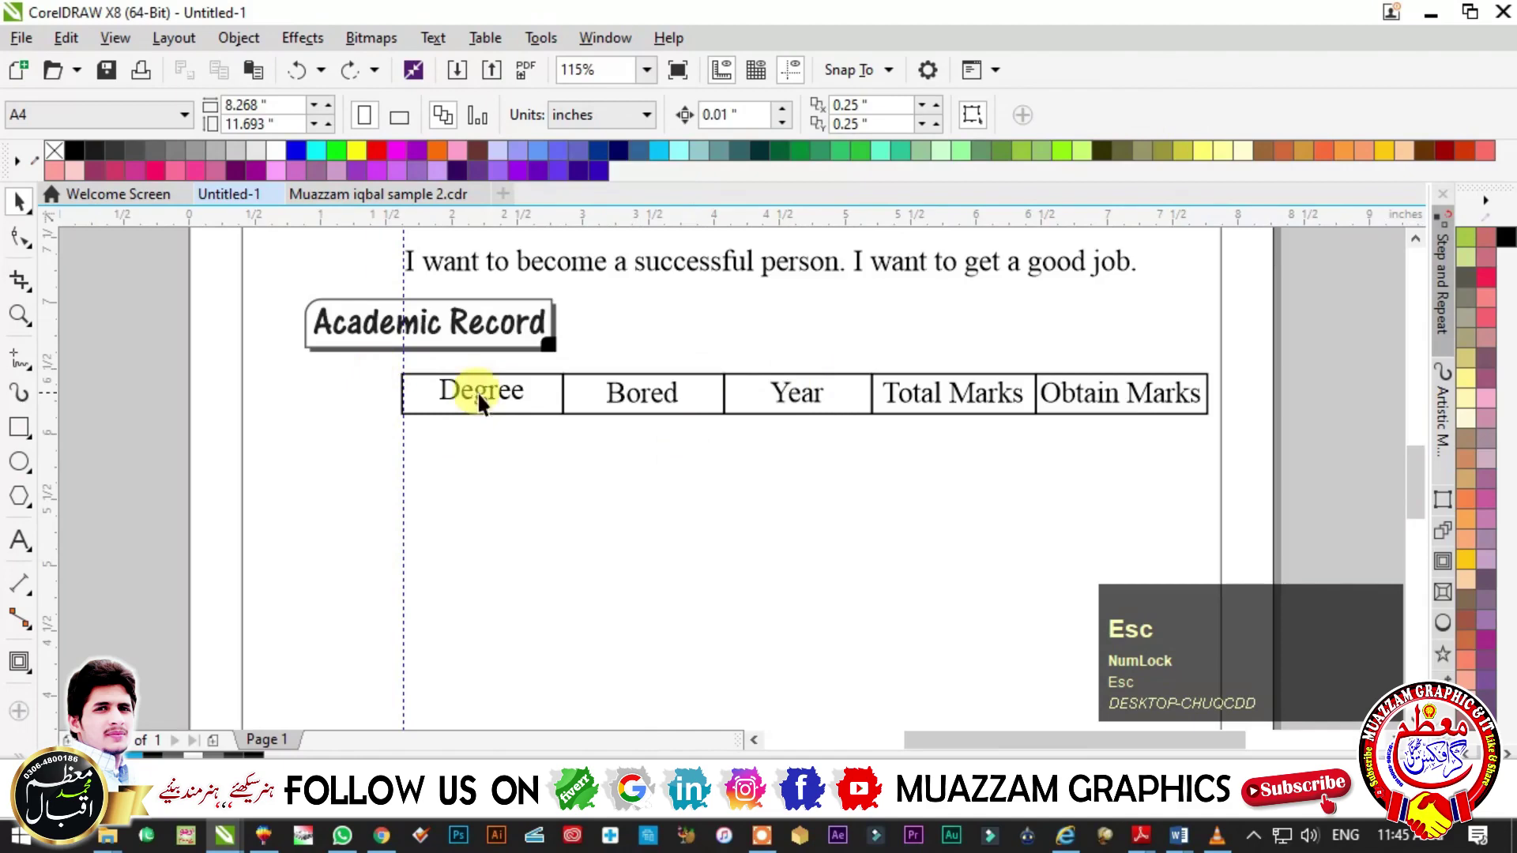
- Copy the five table heading texts down twice to make two new rows
left_click_drag(385, 365, 1226, 454)
left_click_drag(826, 368, 831, 417)
right_click(831, 417, "ctrl")
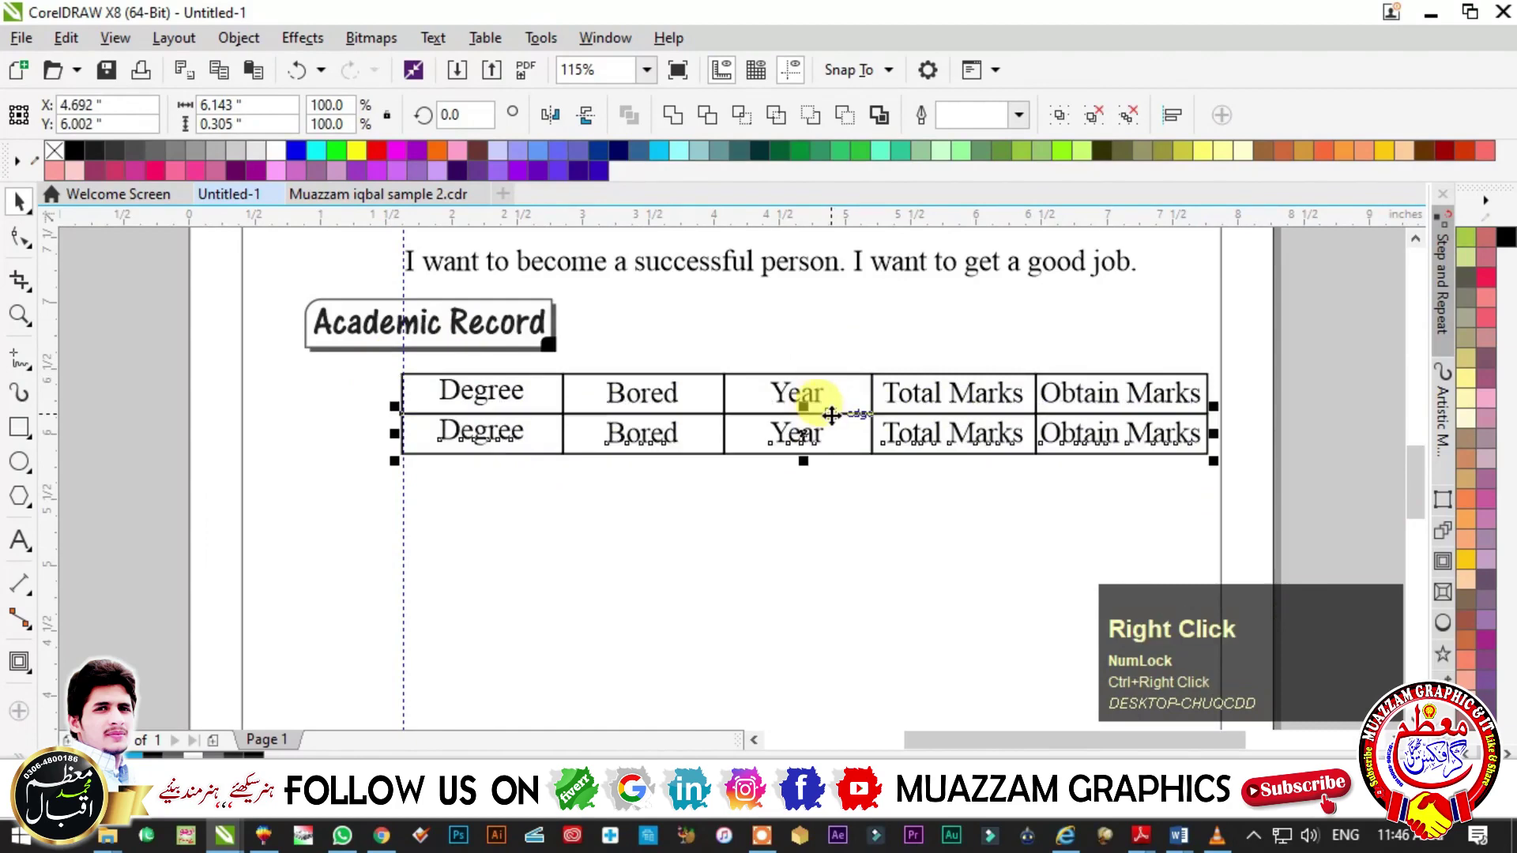
key("ctrl")
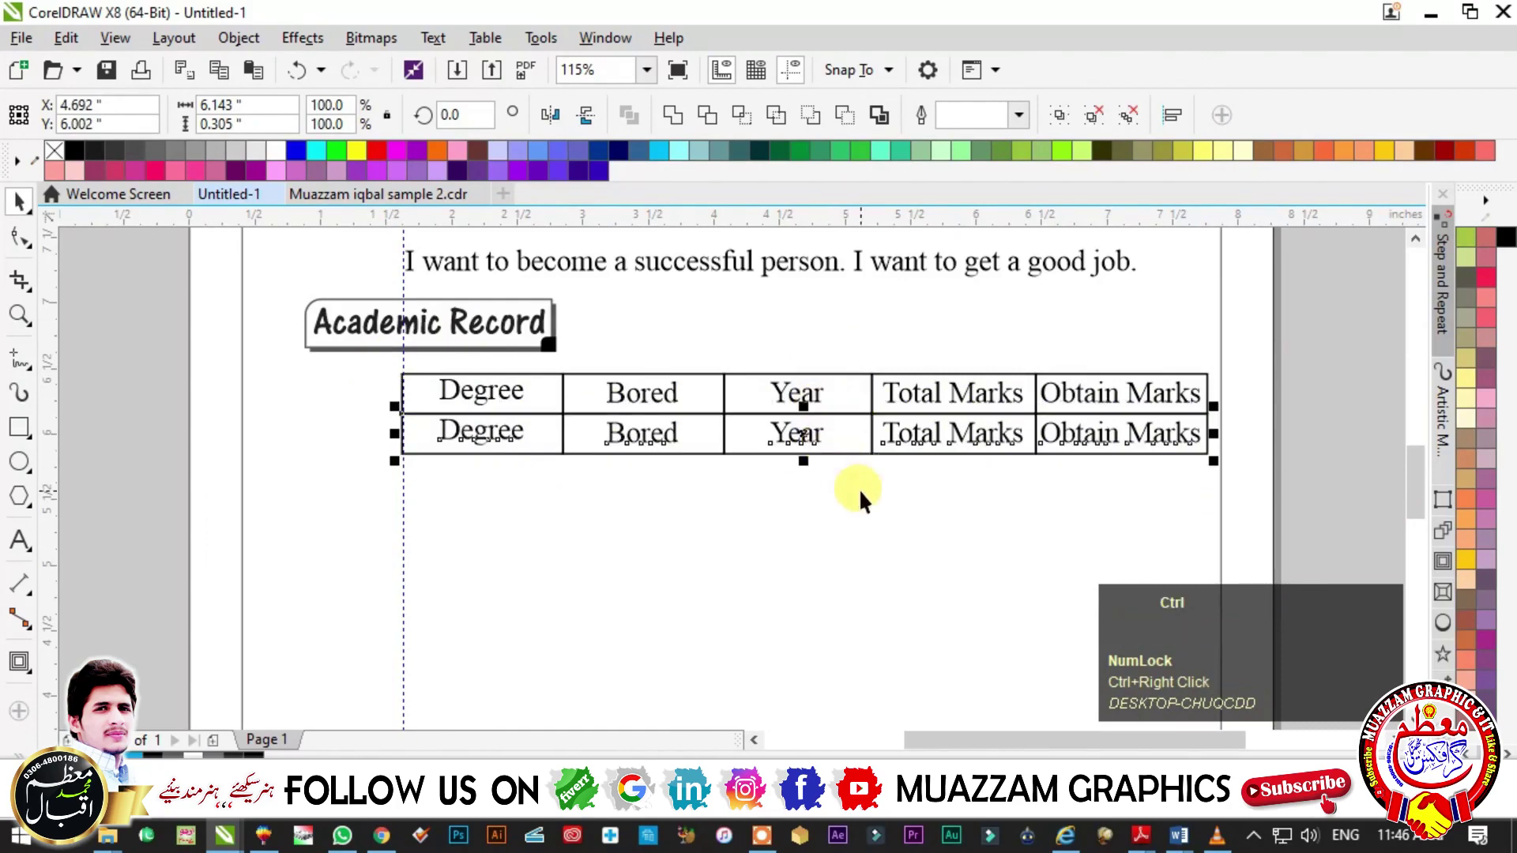
key("ctrl+r")
key("Escape")
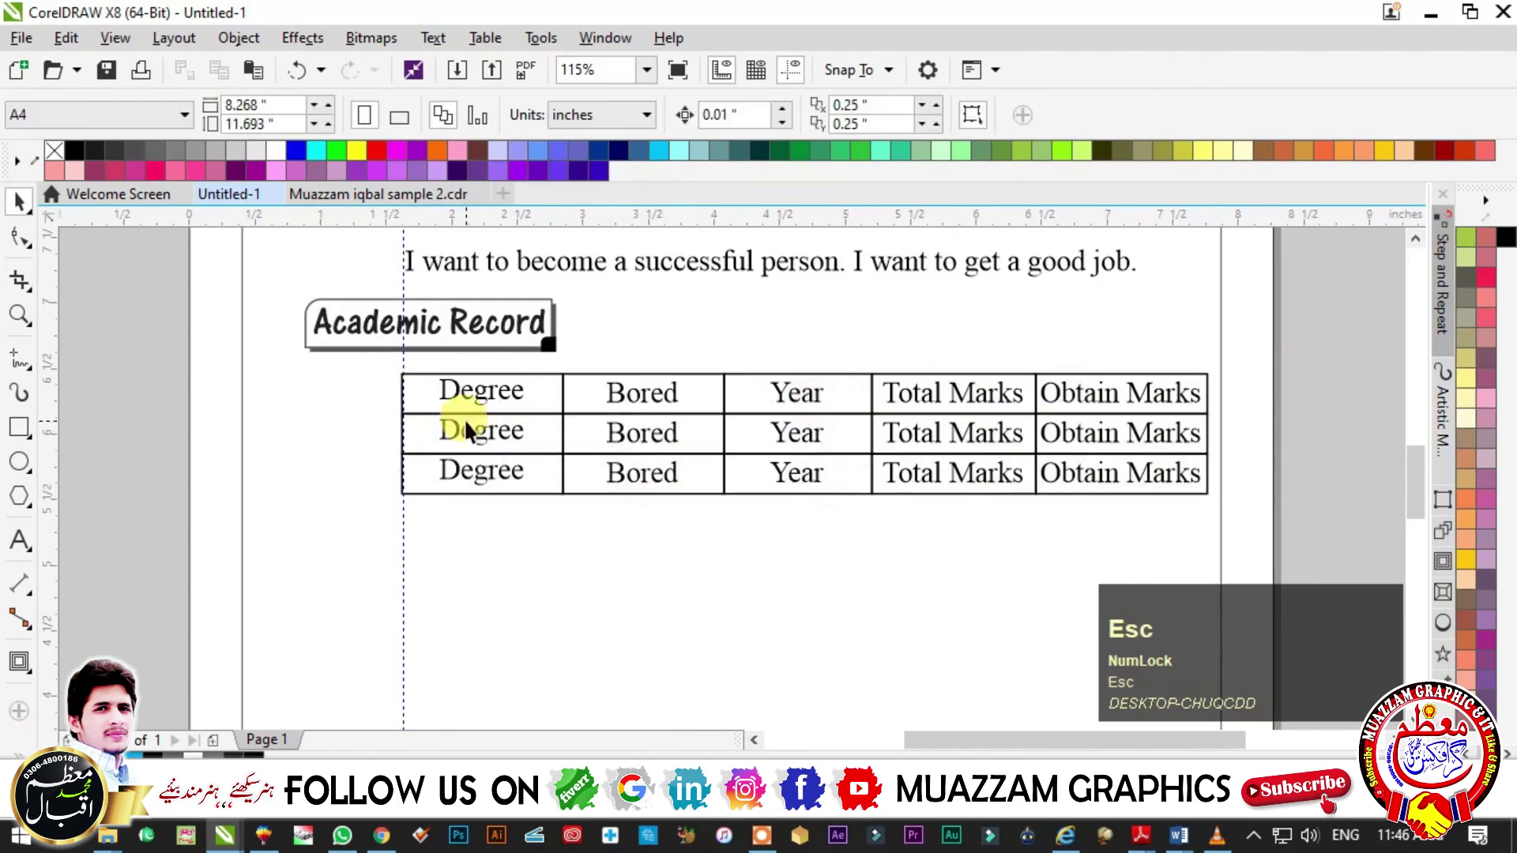
- Fill the second row's Degree, Board and Year cells with FSc, Multan and 2016
double_click(466, 431)
key("ctrl+a")
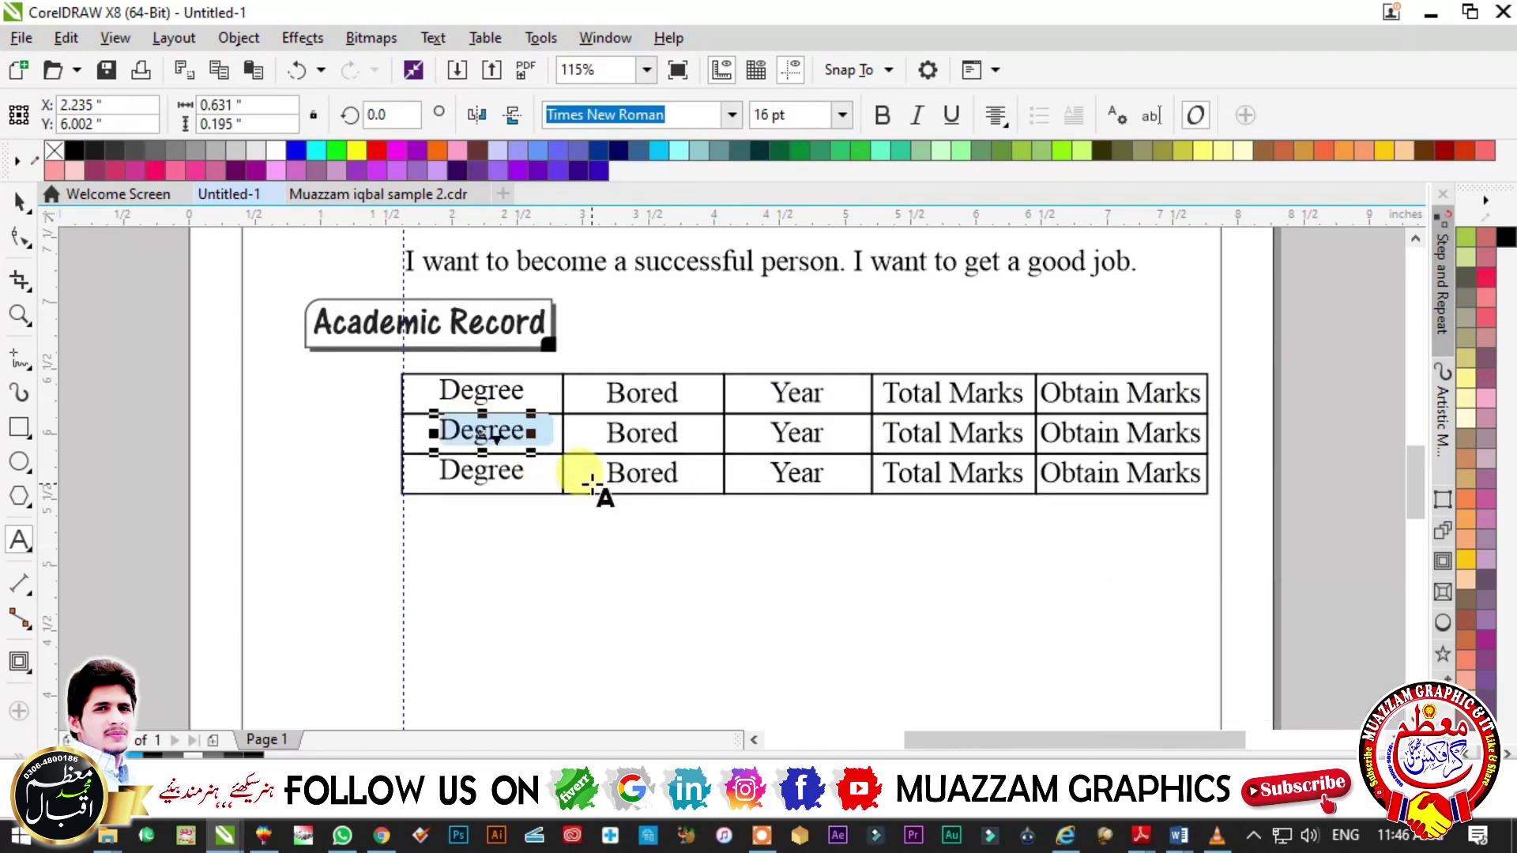
type("FSc")
left_click(624, 433)
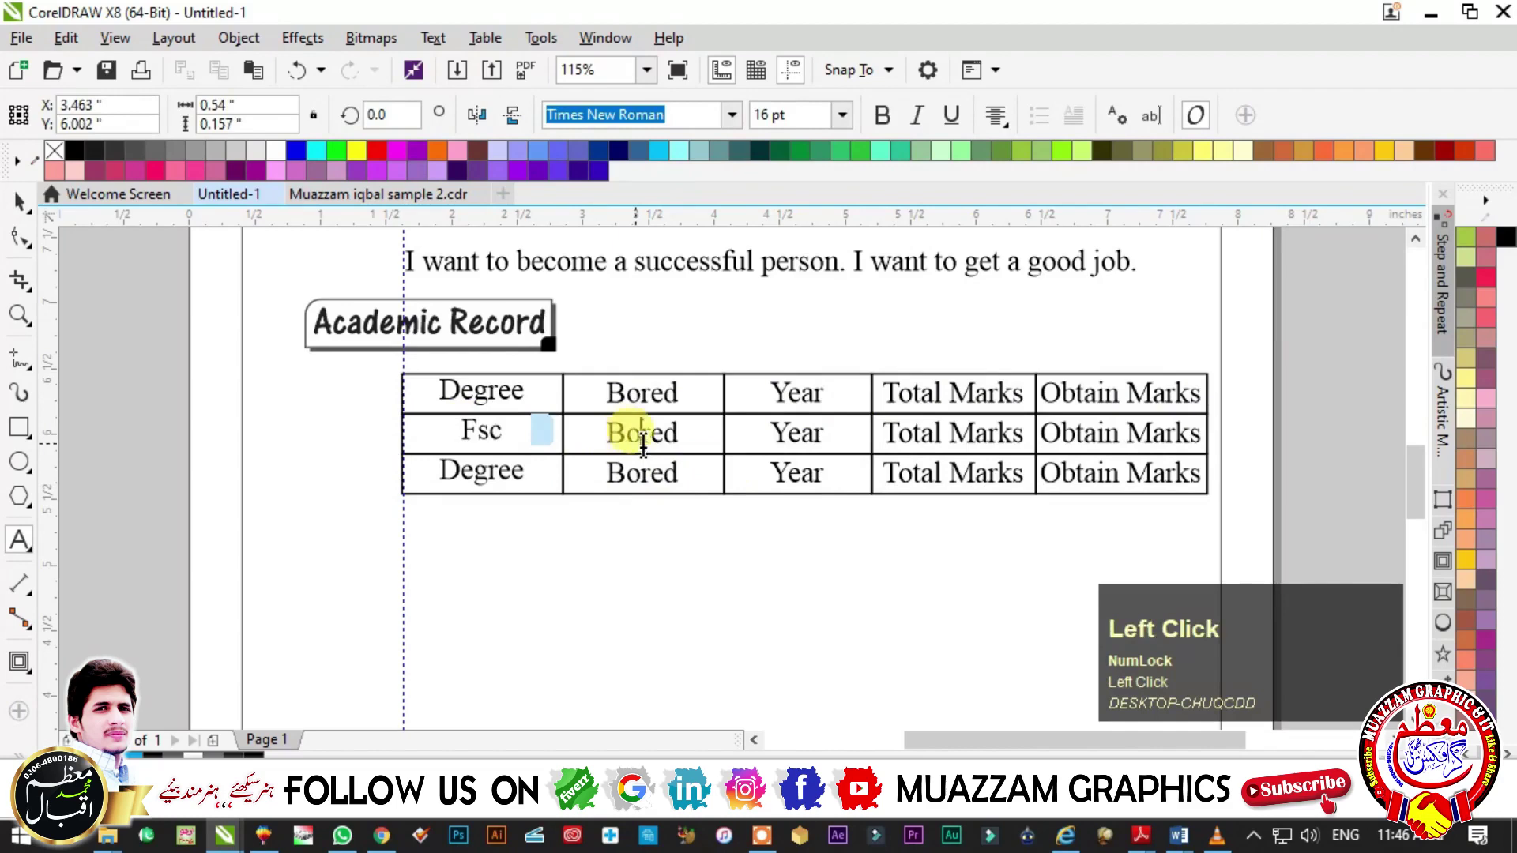
key("ctrl+a")
type("Multan")
left_click(799, 432)
key("ctrl+a")
type("2016")
- Set the second row's Total Marks to 1100 and Obtain Marks to 896, centred
left_click(19, 201)
left_click_drag(962, 431, 977, 441)
key("ctrl+z")
left_click(956, 427)
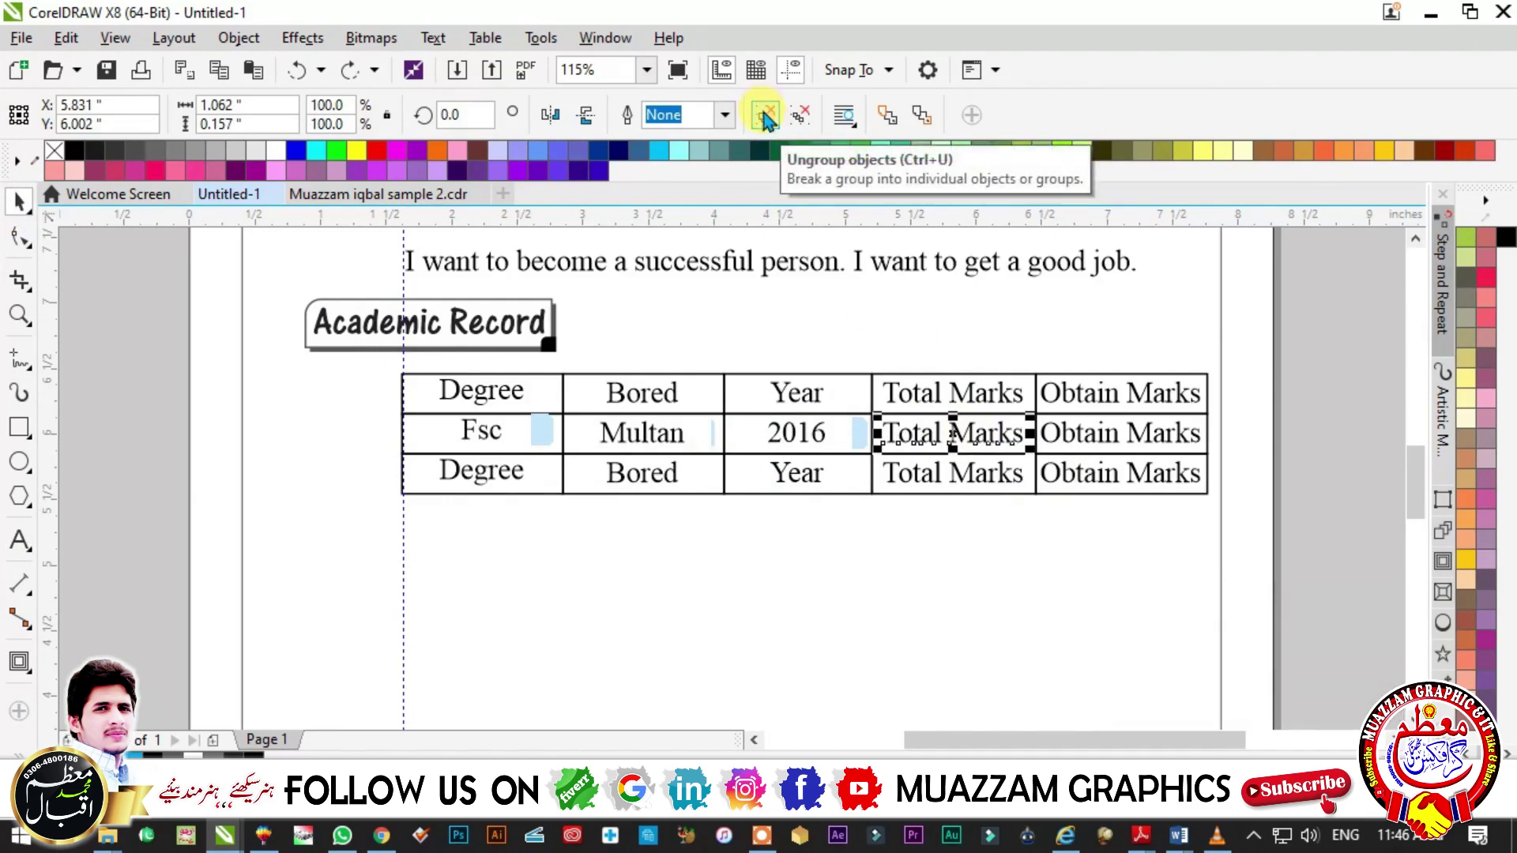
left_click(764, 117)
key("Escape")
left_click(984, 433)
key("Delete")
left_click(935, 441)
double_click(934, 440)
key("ctrl+a")
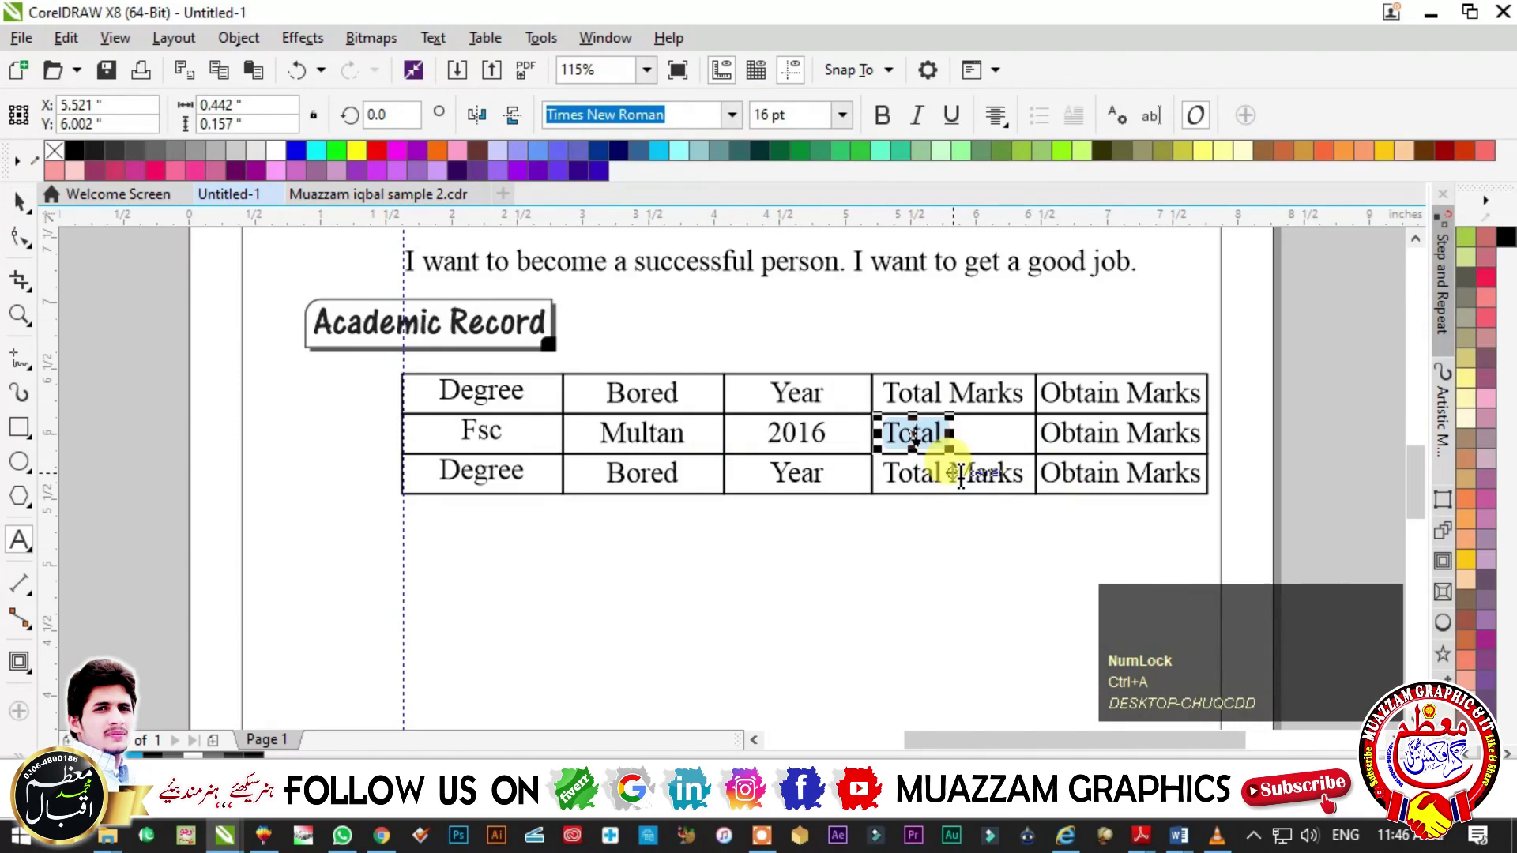
type("1100")
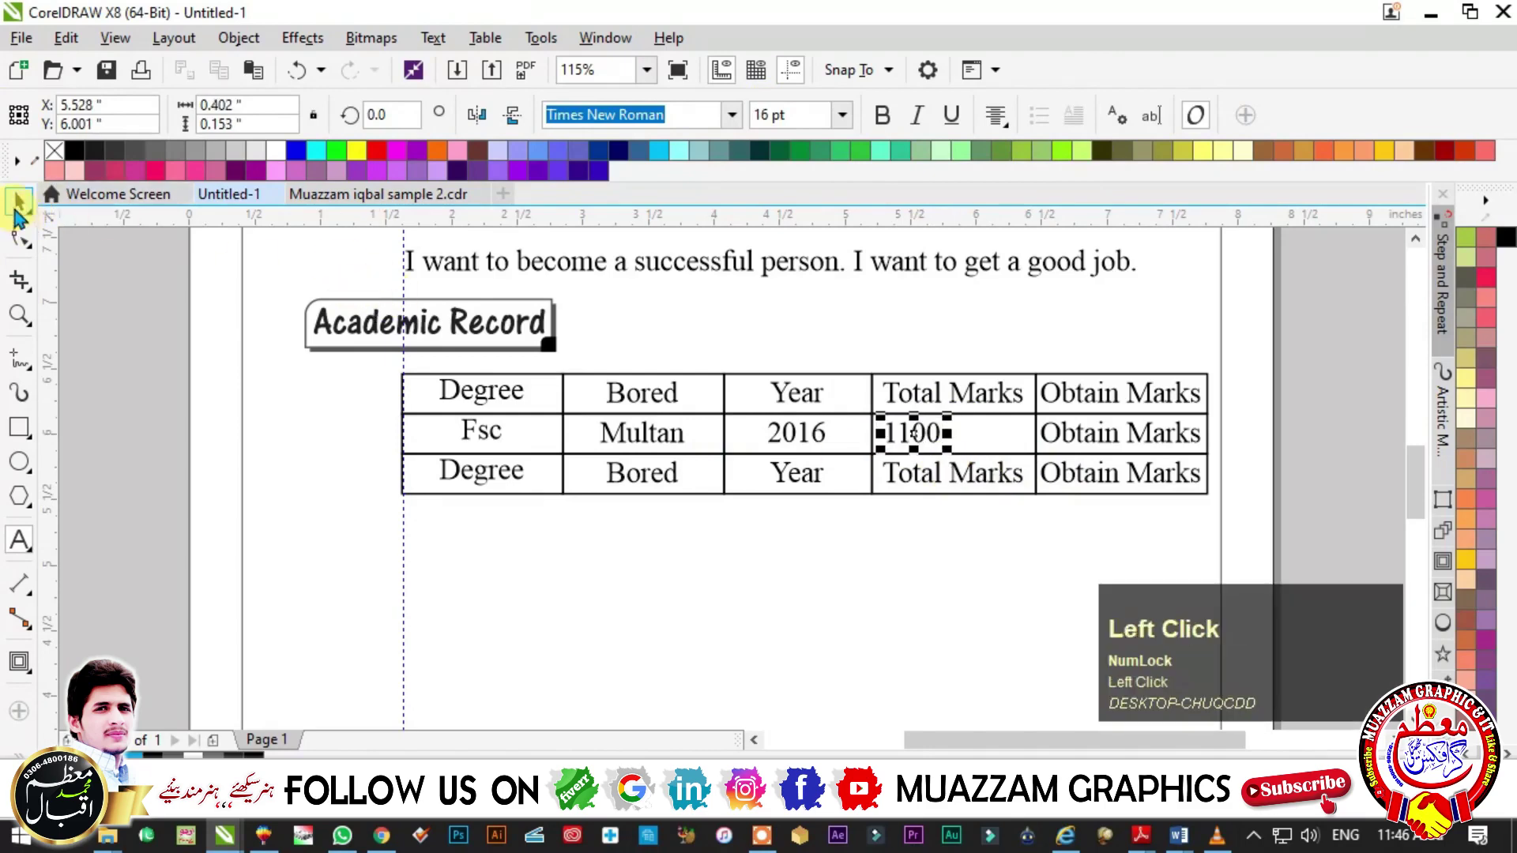
left_click(1111, 439)
key("ctrl+a")
type("9")
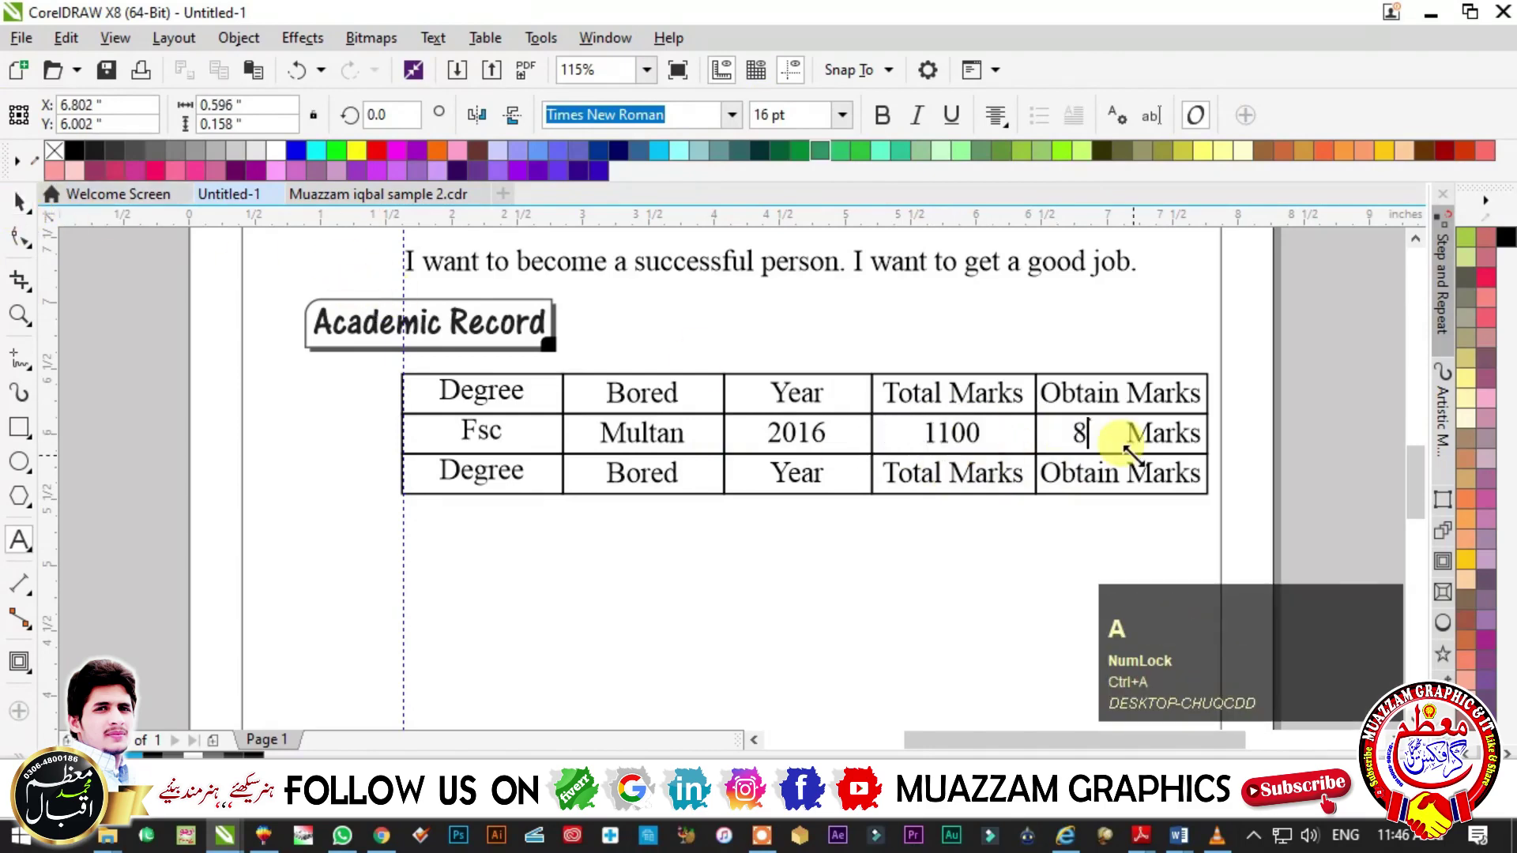
key("Delete")
key("Delete")
key("Delete")
key("Delete")
key("Delete")
key("Delete")
key("c")
key("Escape")
- Fill the third row's Degree, Board and Year cells with Matric, Multan and 2014
left_click(482, 484)
key("ctrl+a")
type("Matric")
left_click(644, 472)
key("ctrl+a")
type("Multan")
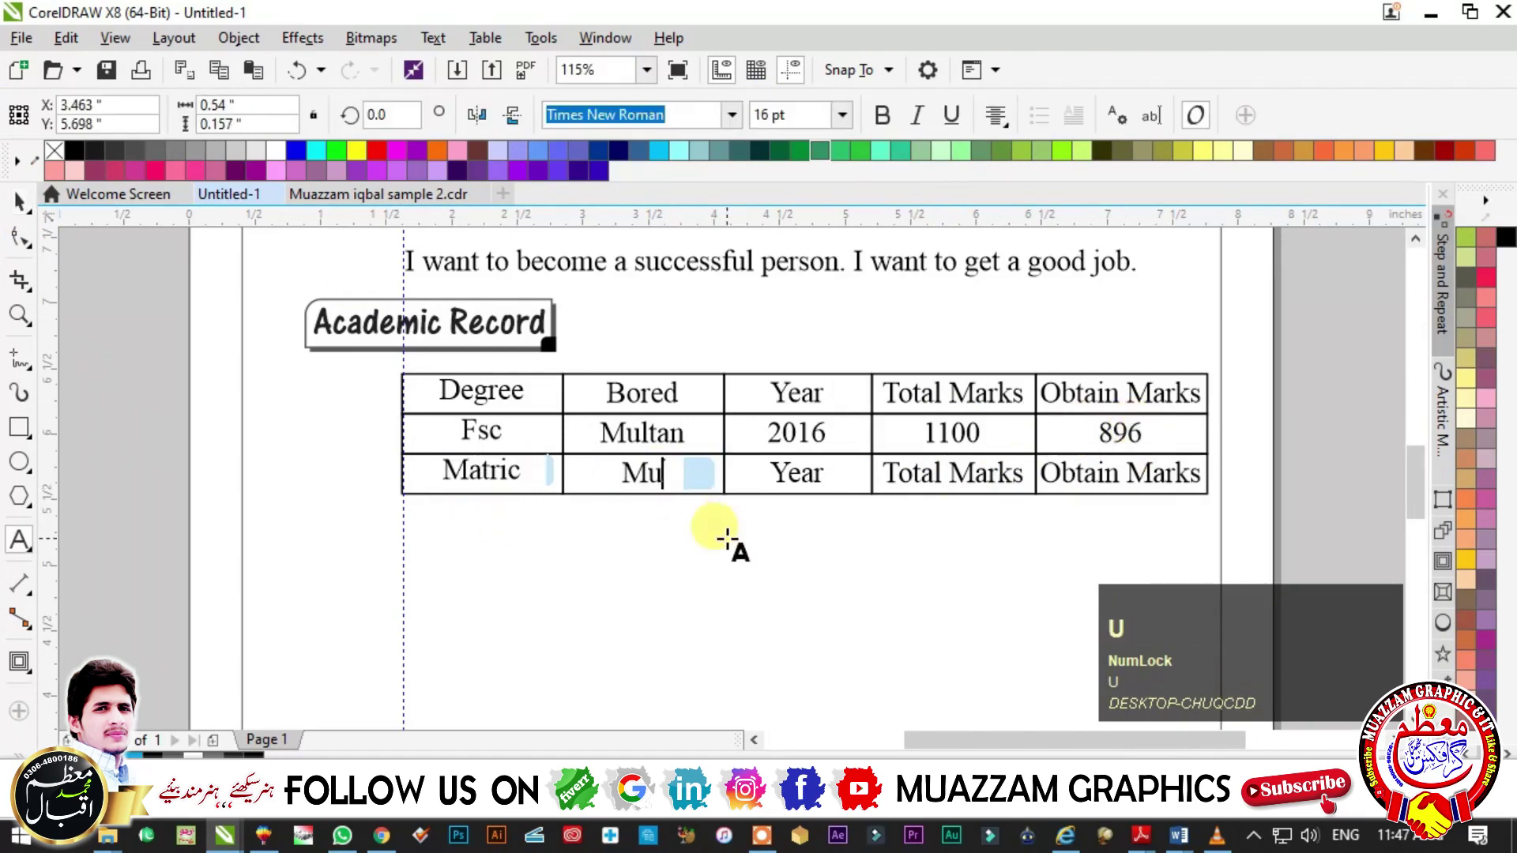
left_click(809, 478)
key("ctrl+a")
type("20")
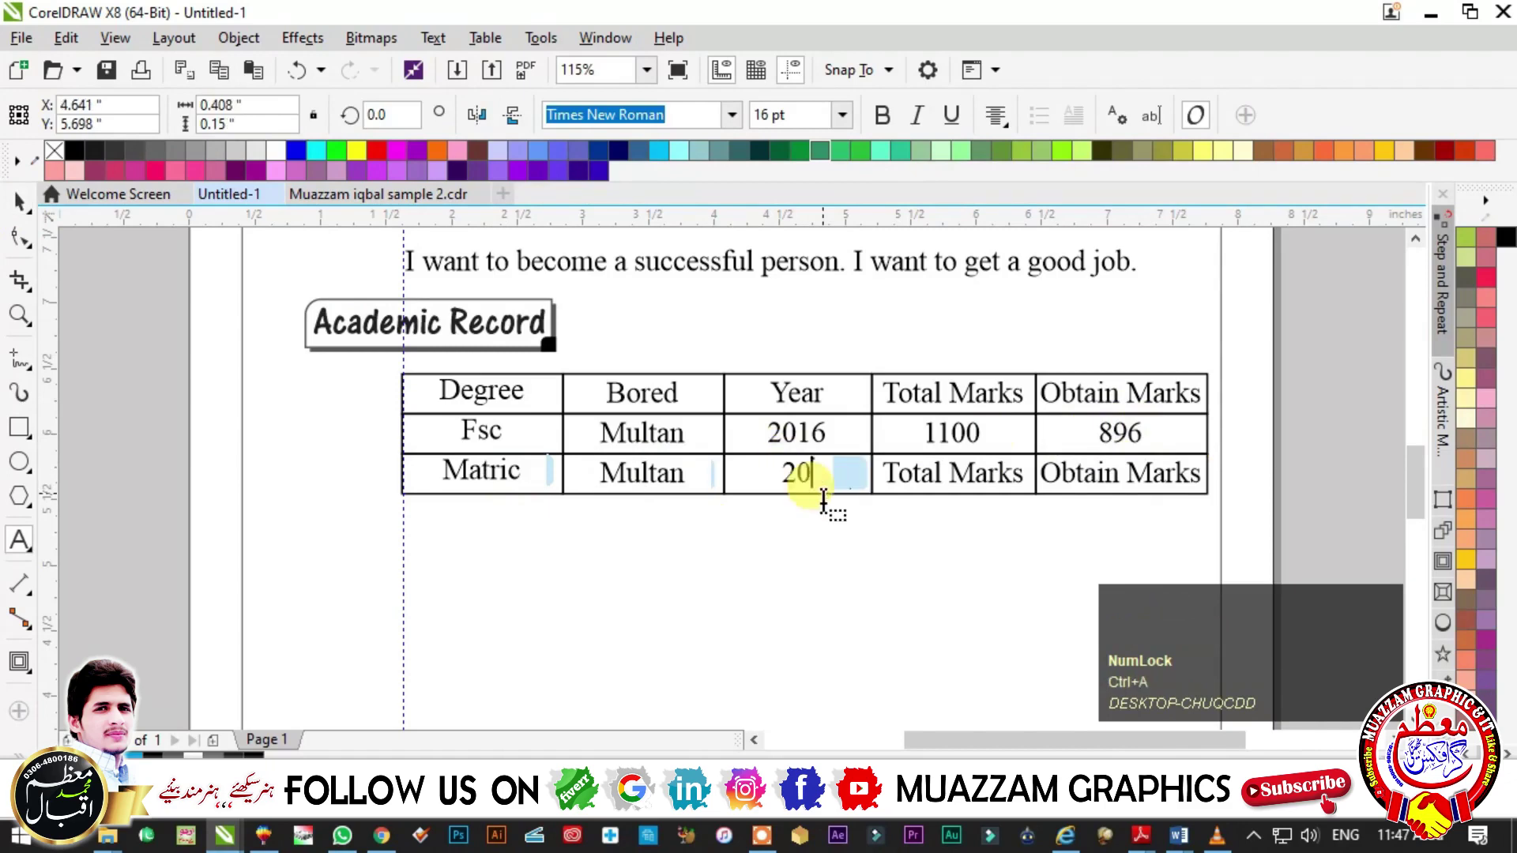
type("14")
- Enter 1100 and 940 in the Matric row's Total and Obtain Marks cells
left_click(952, 478)
key("ctrl+a")
type("940")
key("Escape")
left_click(1098, 474)
key("ctrl+a")
left_click(1070, 474)
key("ctrl+a")
type("940")
type("1100")
left_click(19, 202)
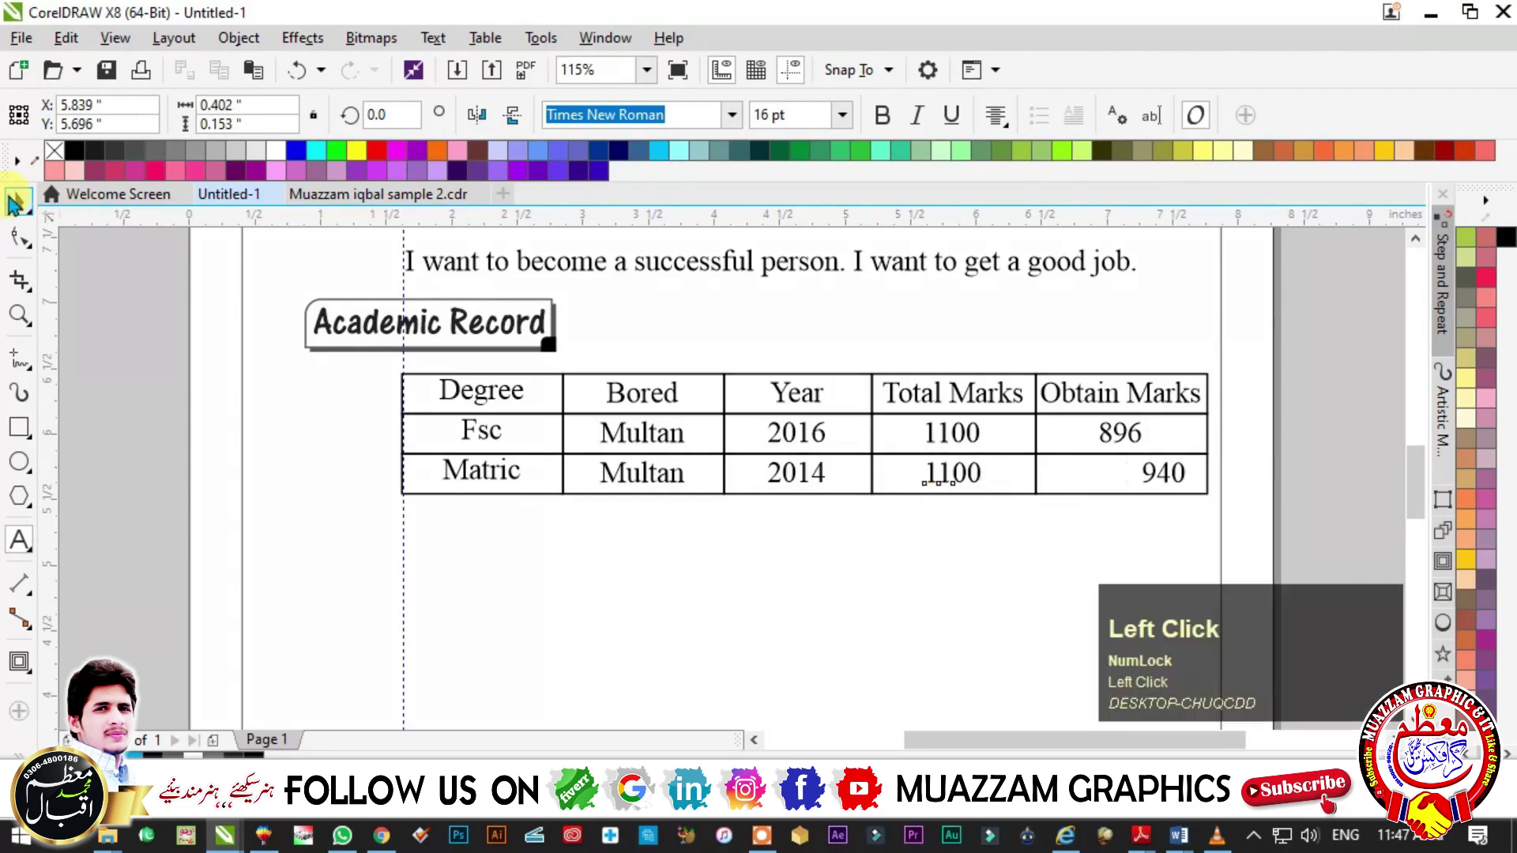
left_click(1185, 478)
left_click(1106, 482, "shift")
key("Escape")
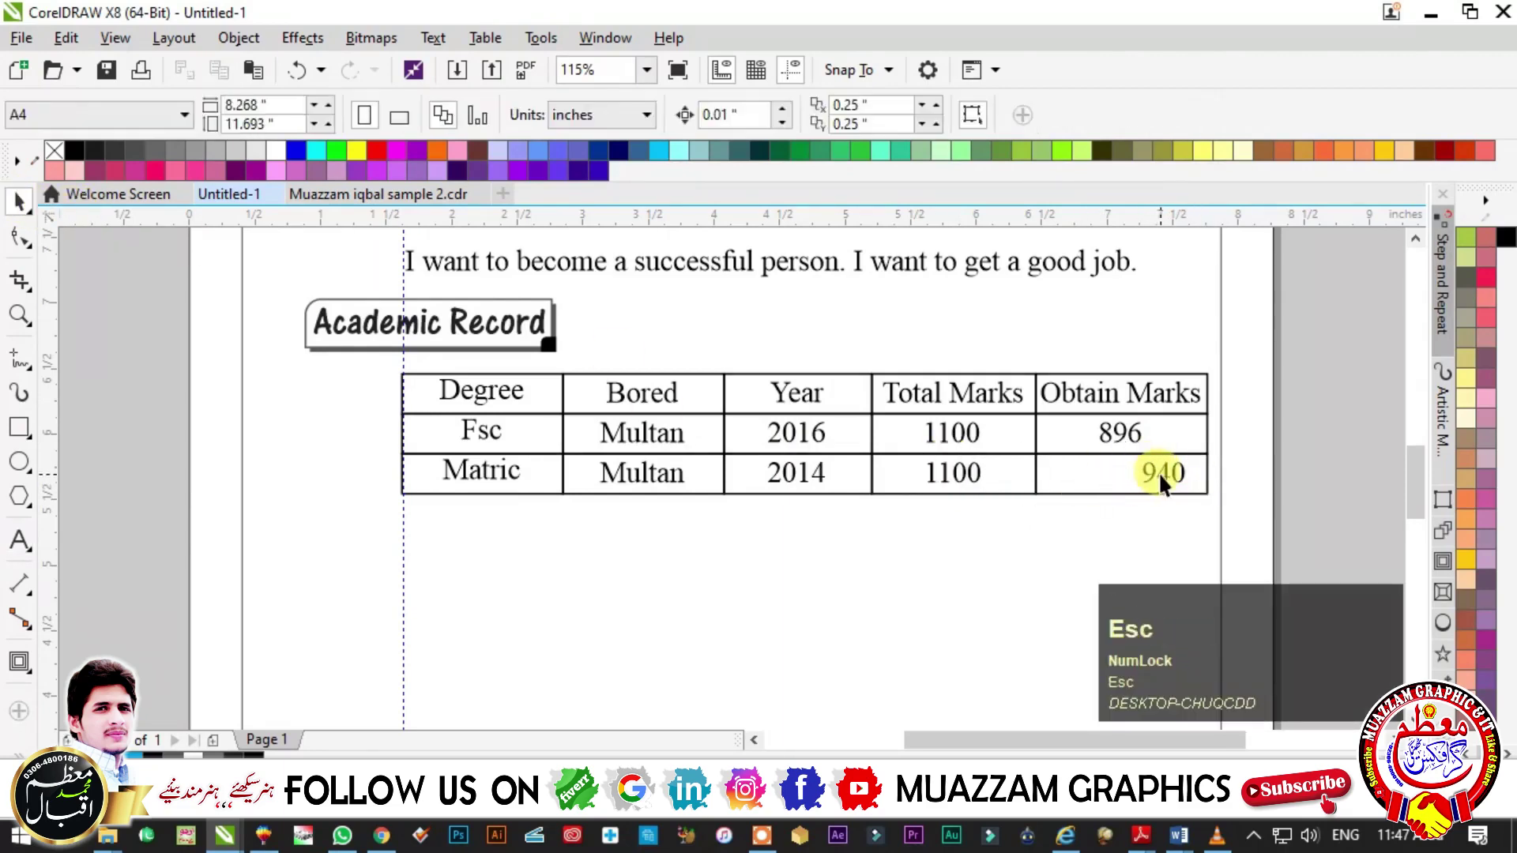
left_click(1162, 477)
- Align 940 with its Obtain Marks cell and left-align the Degree, Fsc and Matric texts
left_click(1073, 479, "shift")
key("Escape")
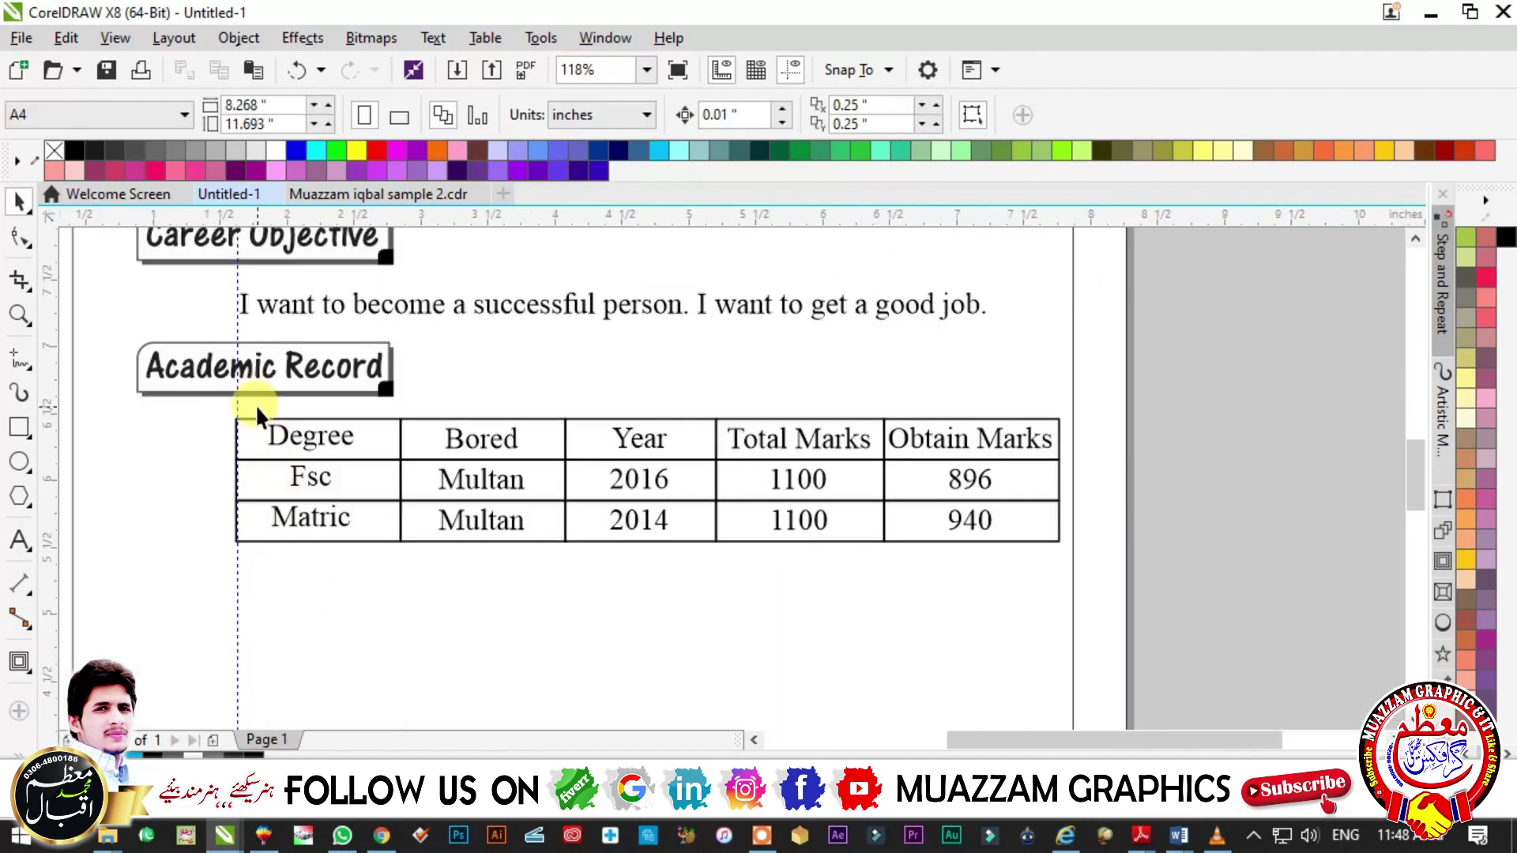
left_click_drag(254, 405, 368, 552, "alt")
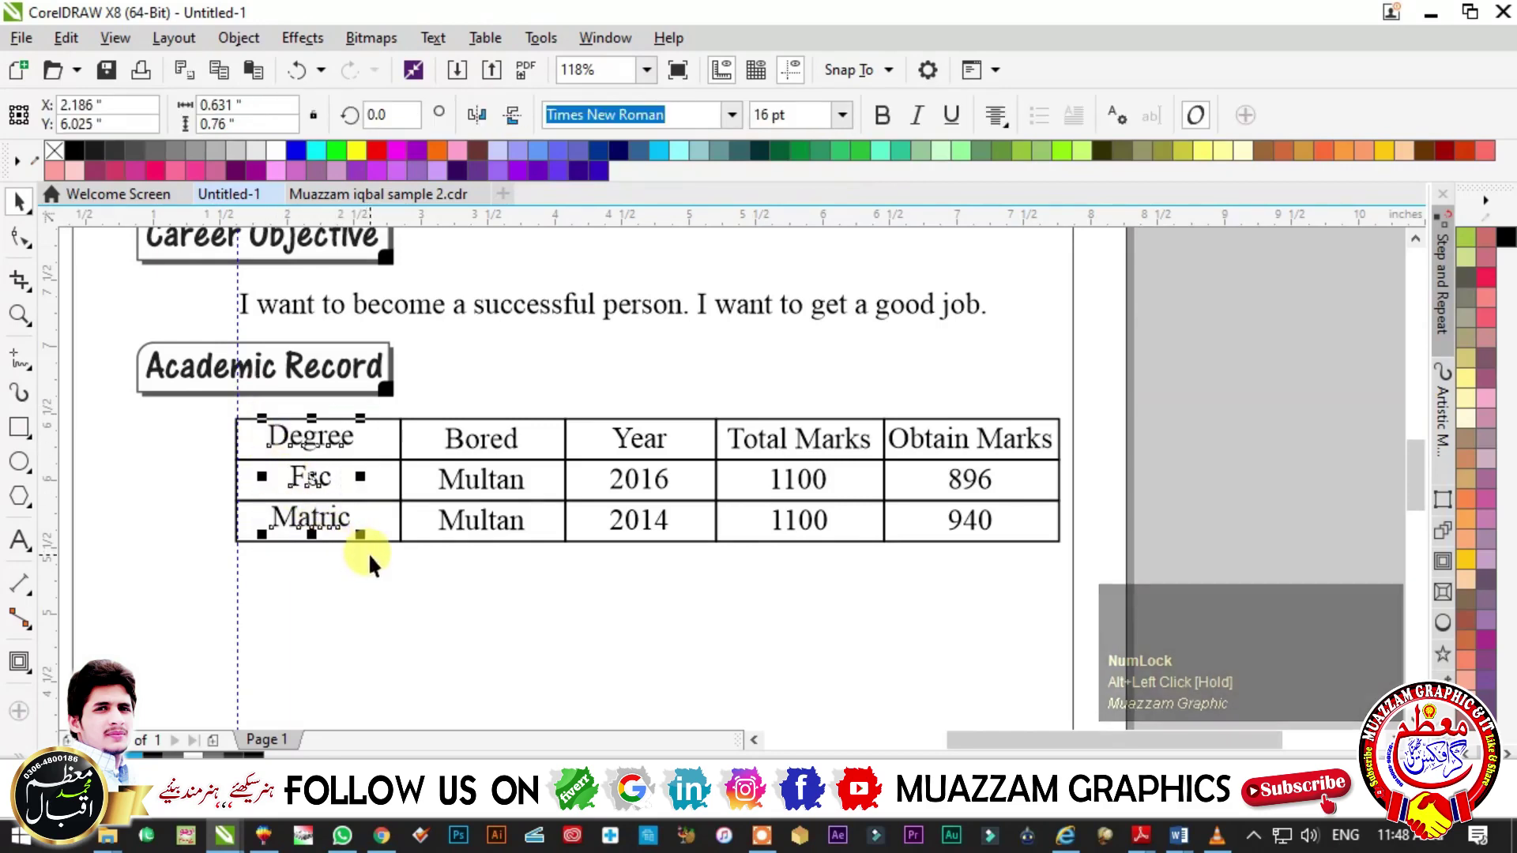
key("l")
- Give the Degree, Board, Year, Total Marks and Obtain Marks header cells a light grey fill
left_click(308, 463)
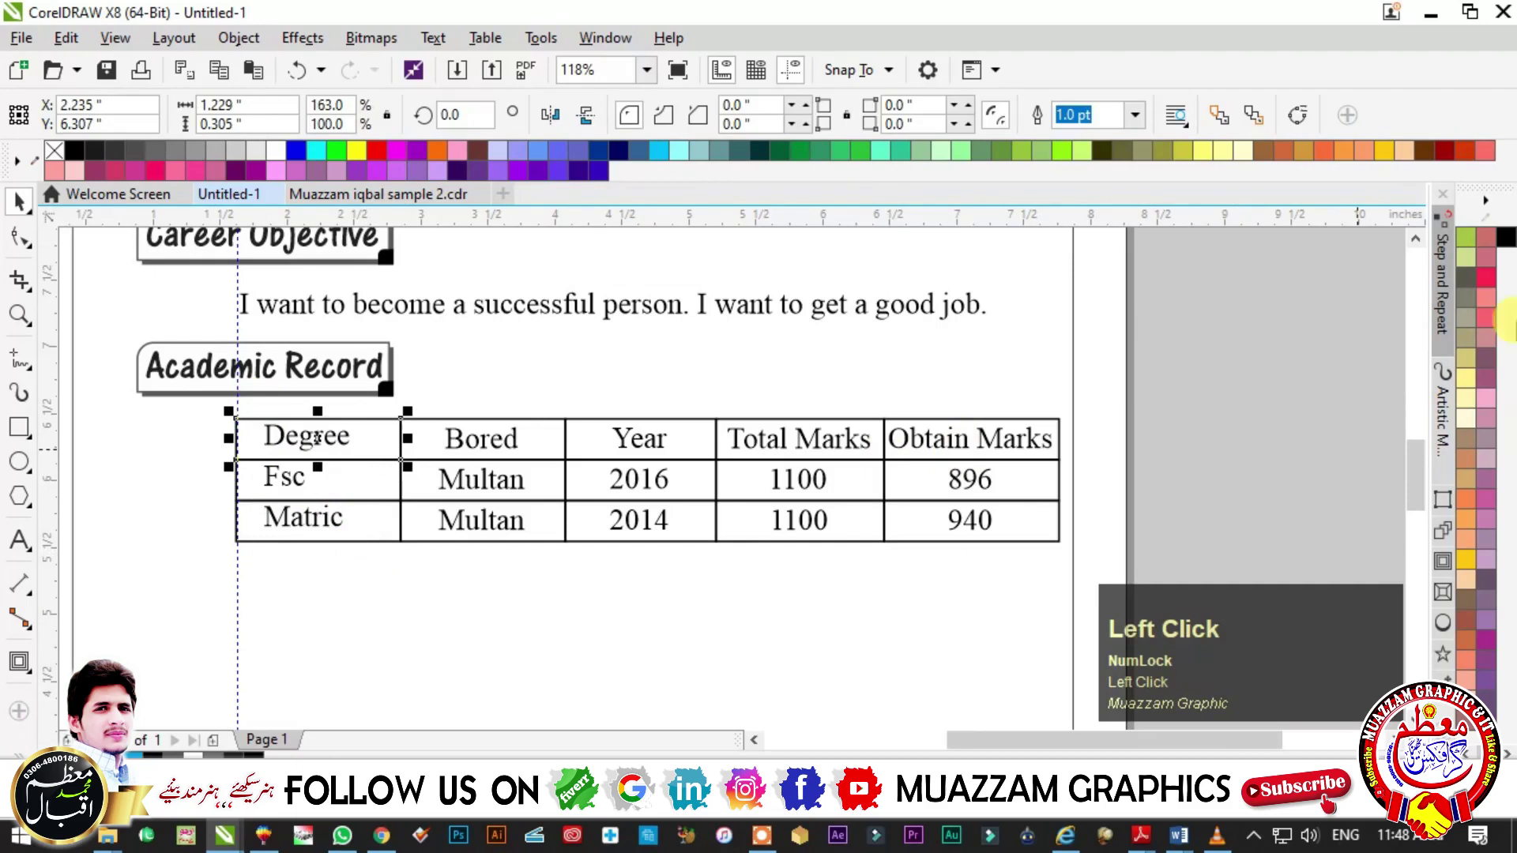
scroll(1463, 310, "up", 3)
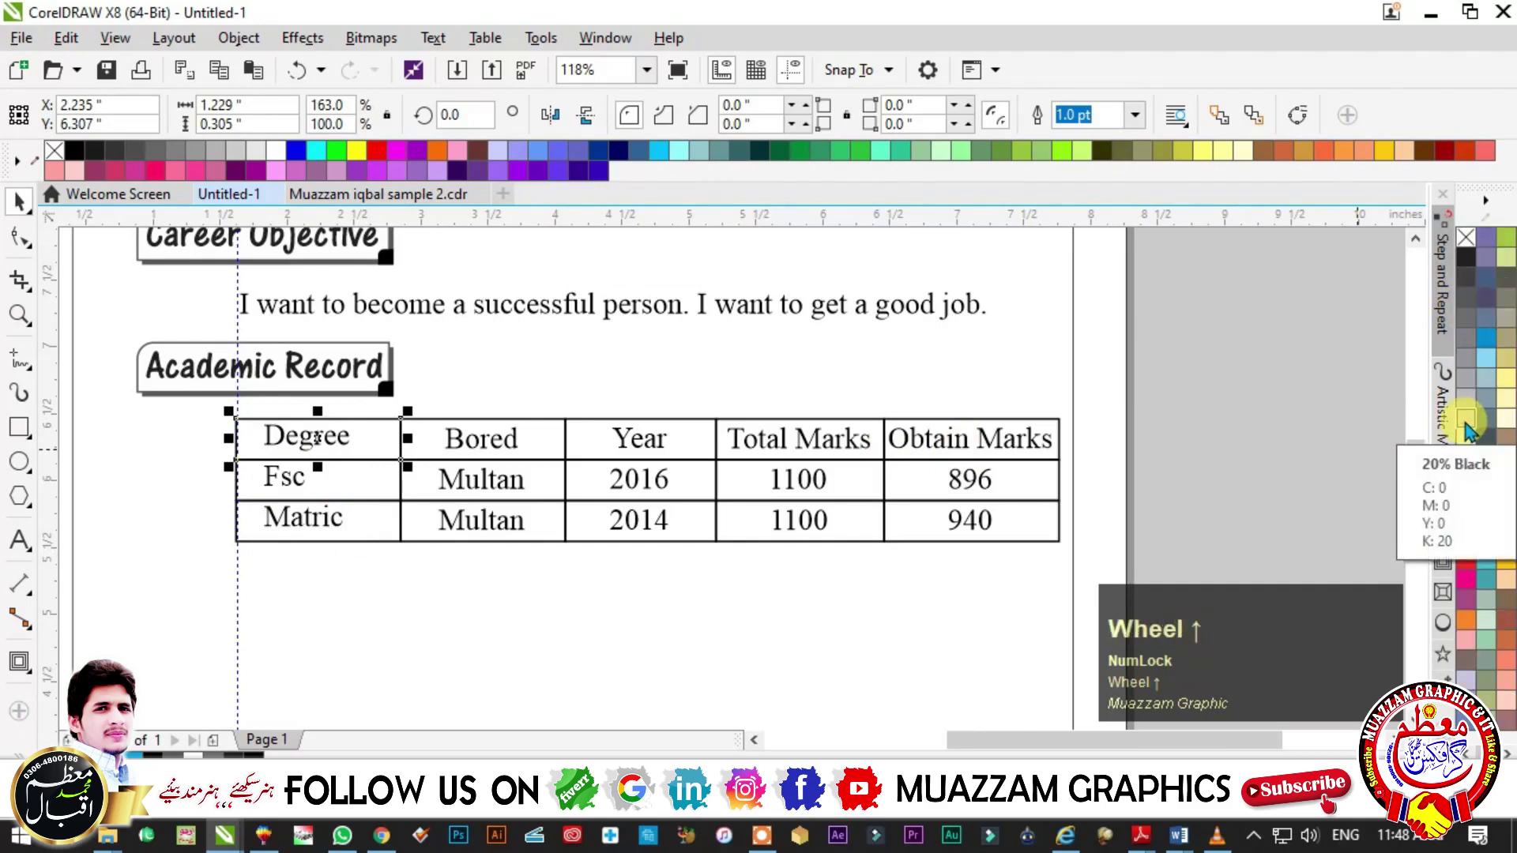
left_click(1467, 450)
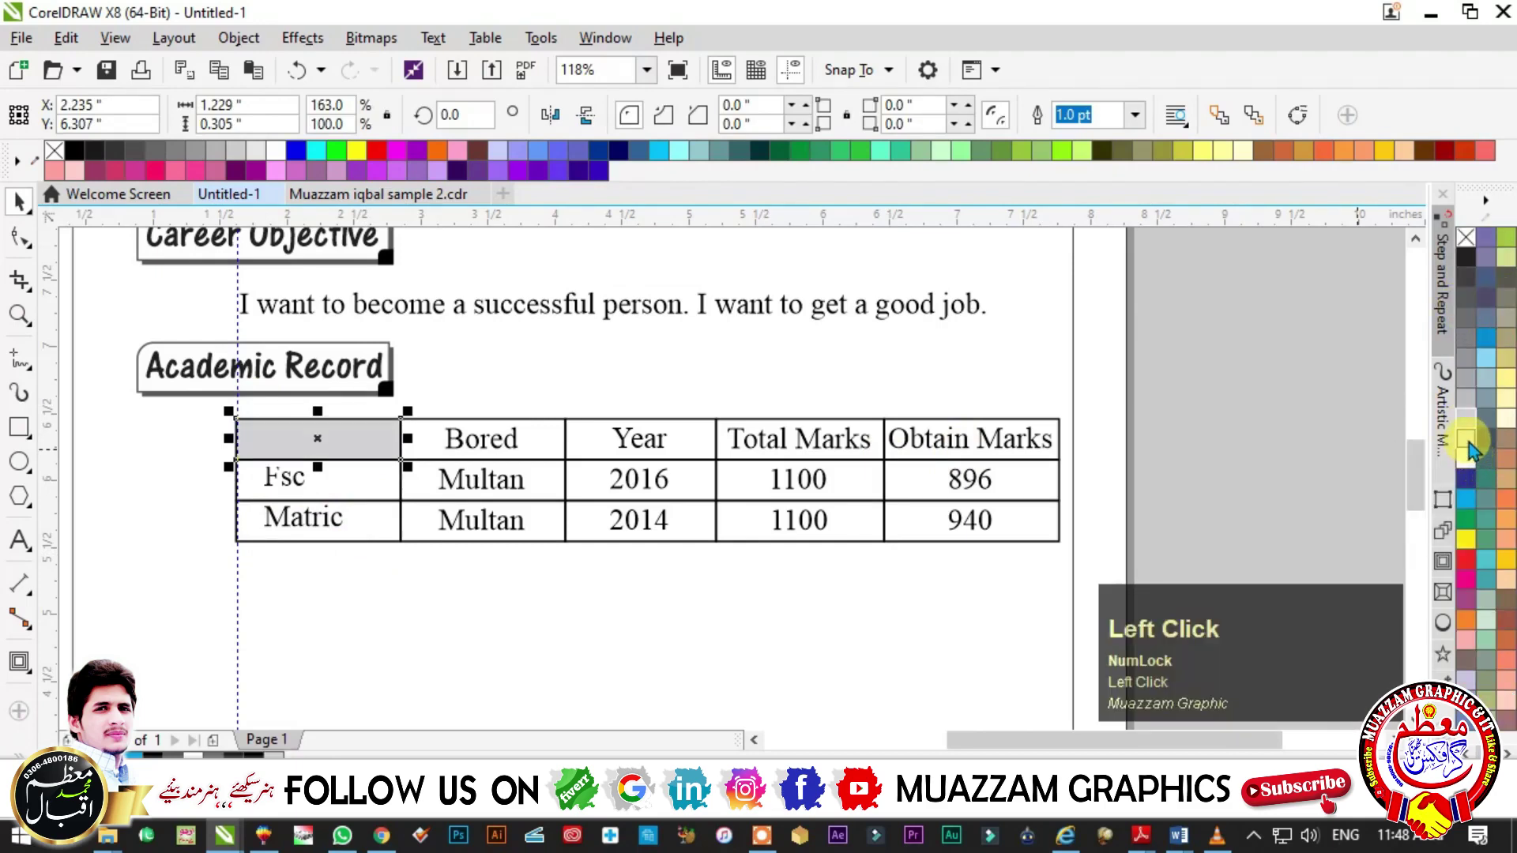
left_click(1467, 441)
left_click(539, 444)
key("ctrl+r")
left_click(656, 451)
key("ctrl+r")
left_click(873, 436)
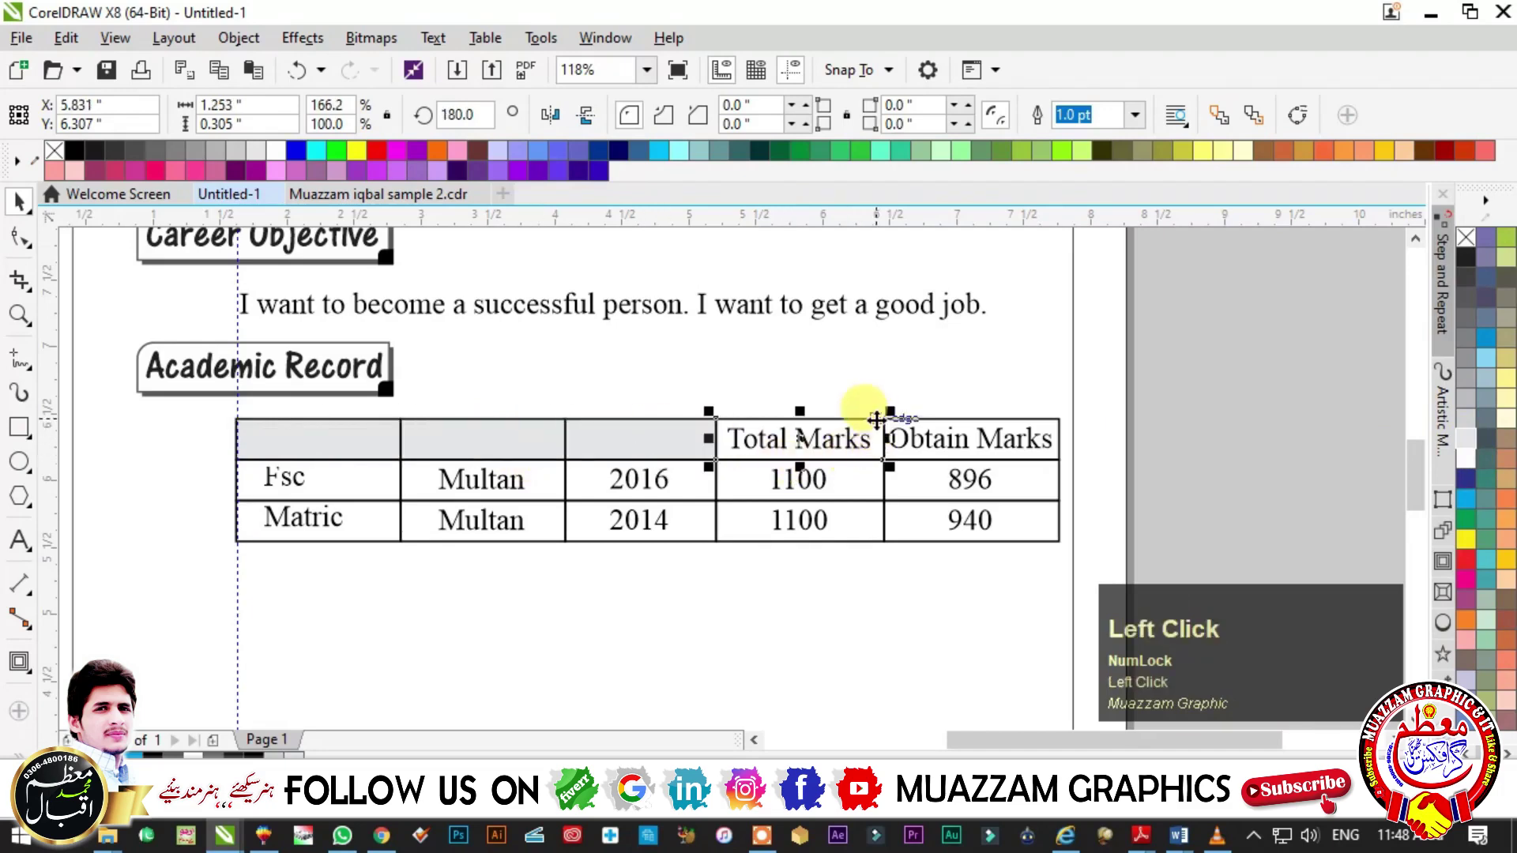
key("ctrl+r")
left_click(1041, 449)
key("ctrl+r")
key("ctrl+z")
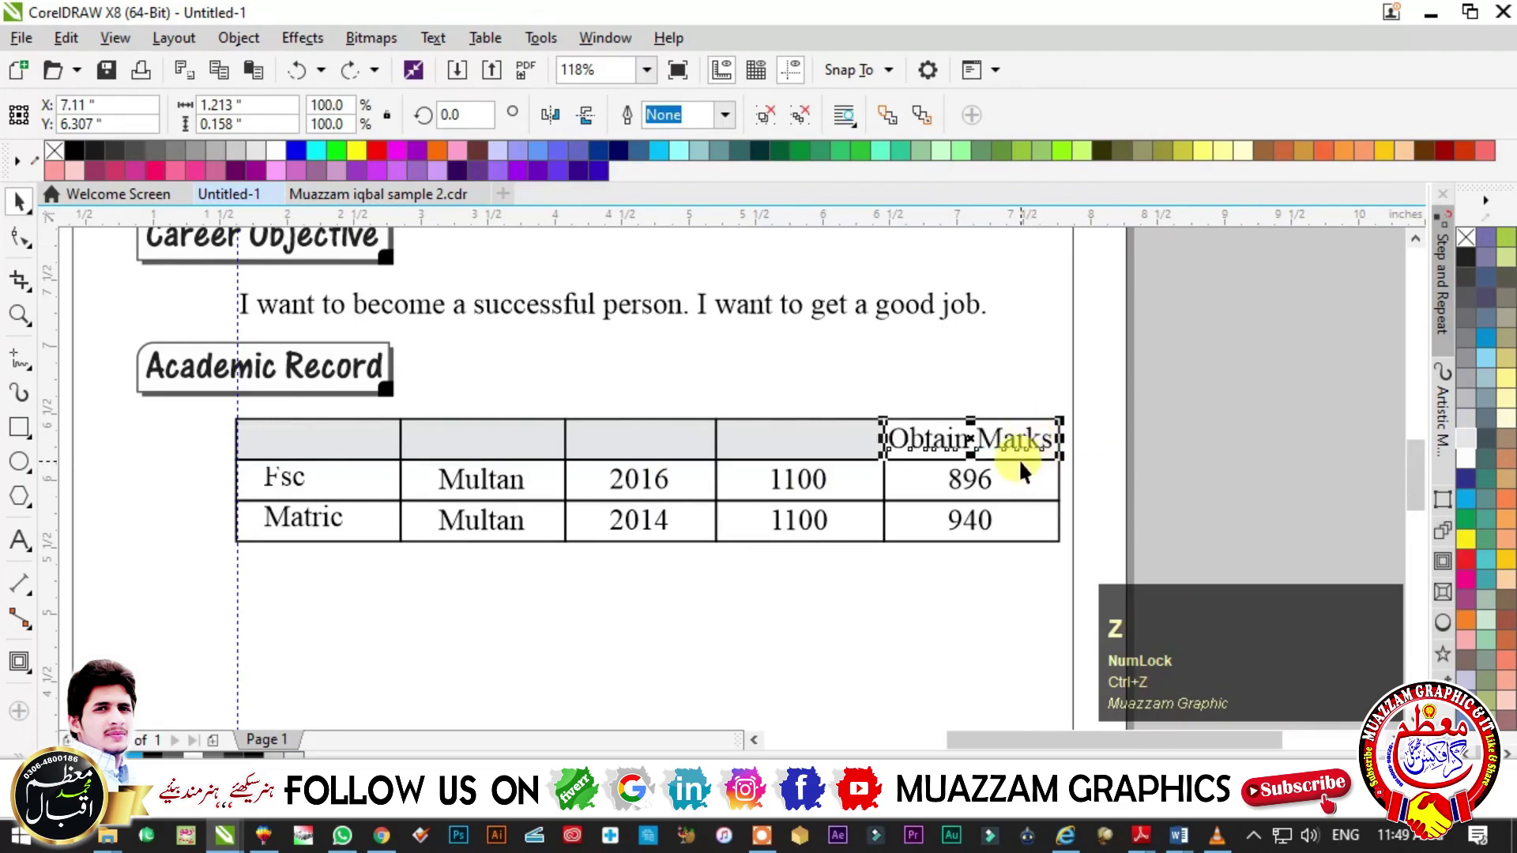
left_click_drag(848, 399, 1075, 529)
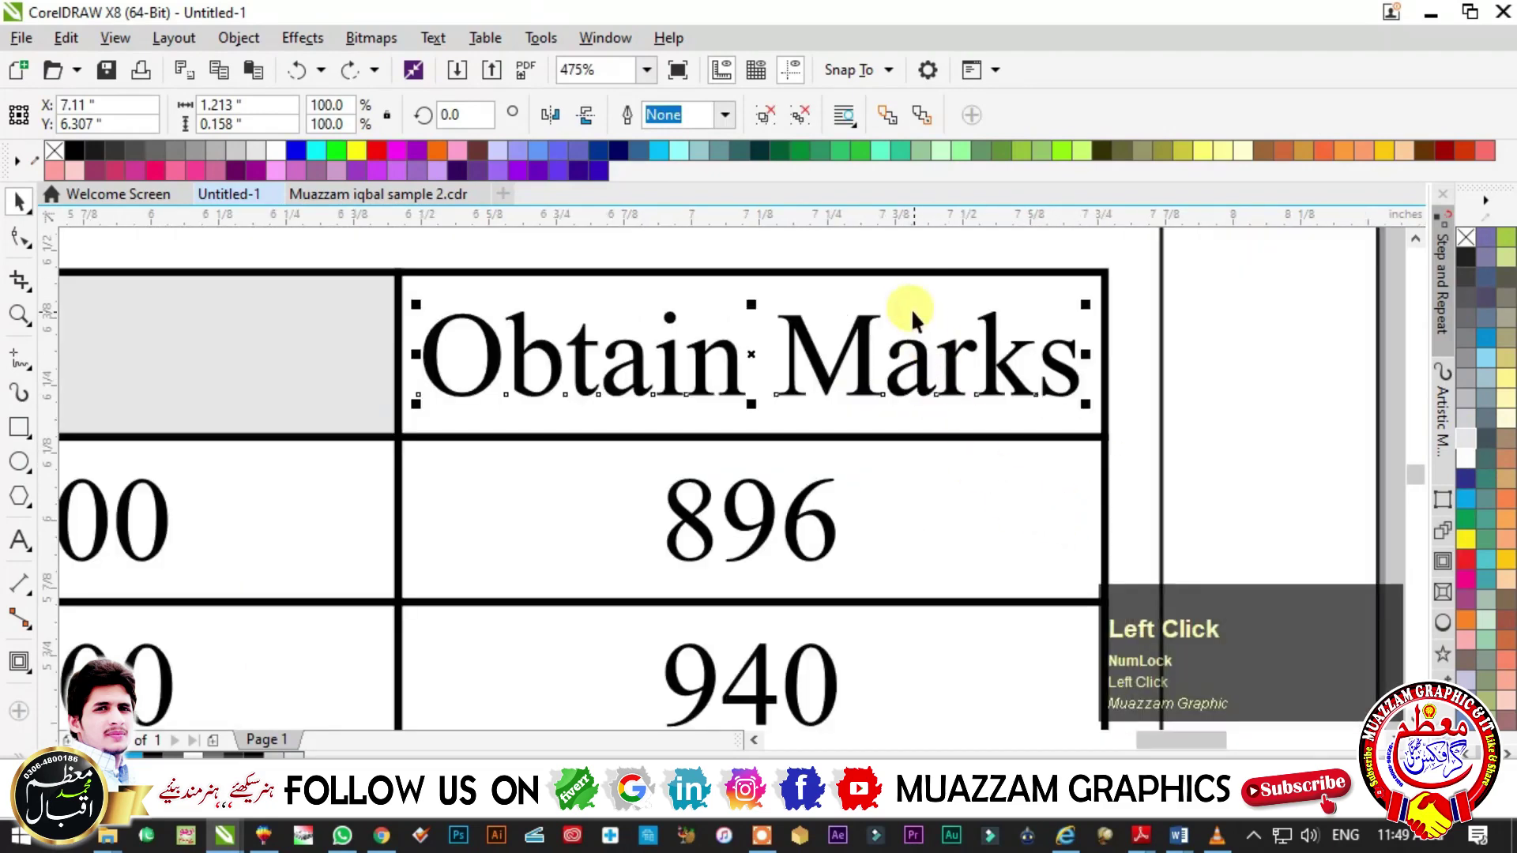
key("ctrl+r")
key("F3")
- Bring the first-column texts Degree, Fsc and Matric in front of the grey fill
left_click(558, 450)
scroll(767, 500, "up", 5)
left_click_drag(766, 500, 870, 624)
key("F3")
left_click_drag(735, 536, 1114, 608)
key("F2")
left_click_drag(50, 312, 1051, 670)
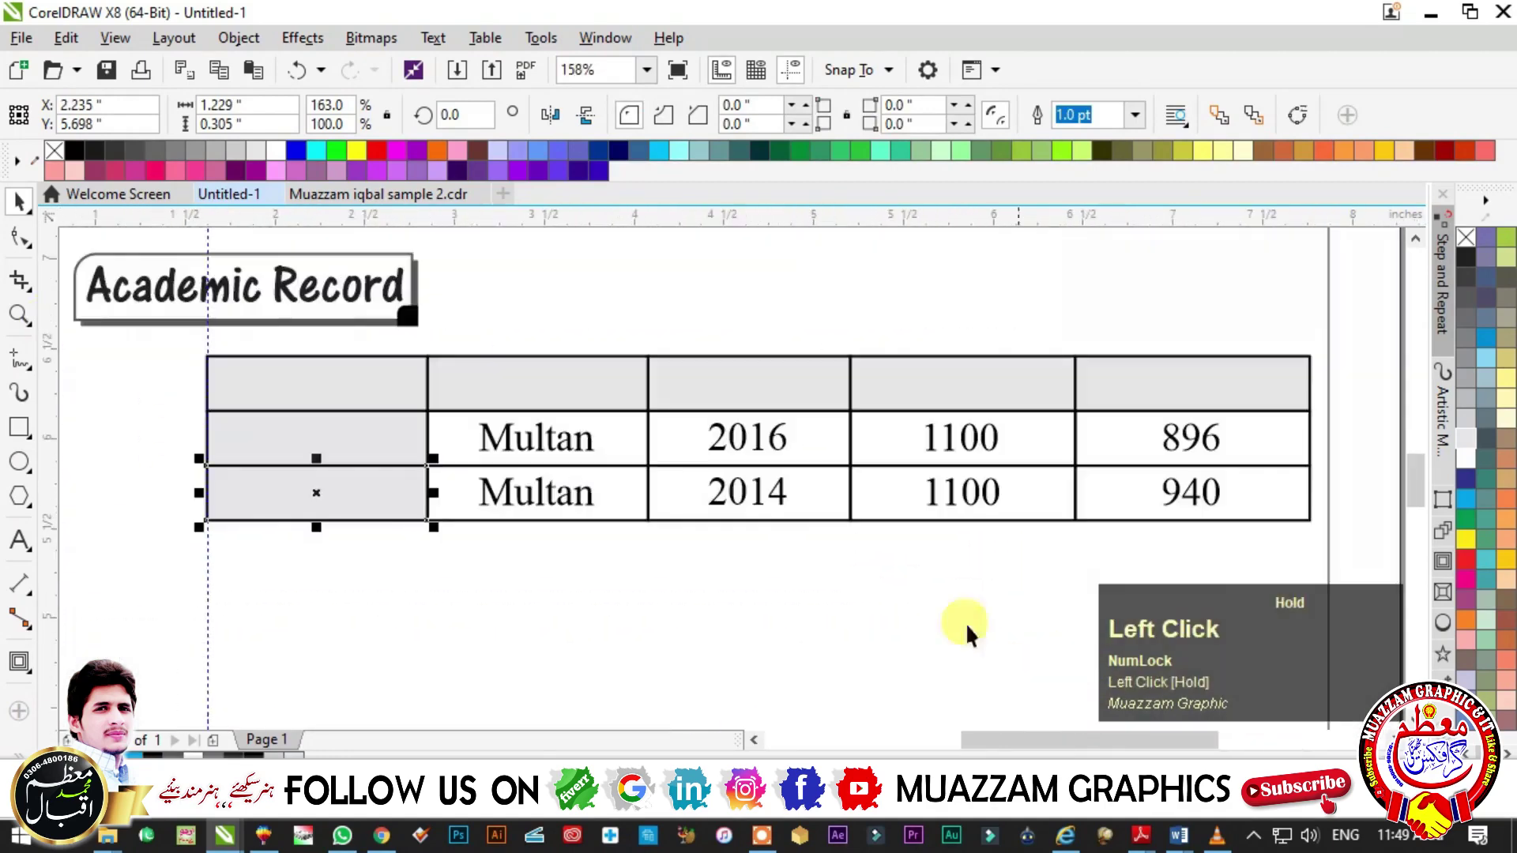
key("Escape")
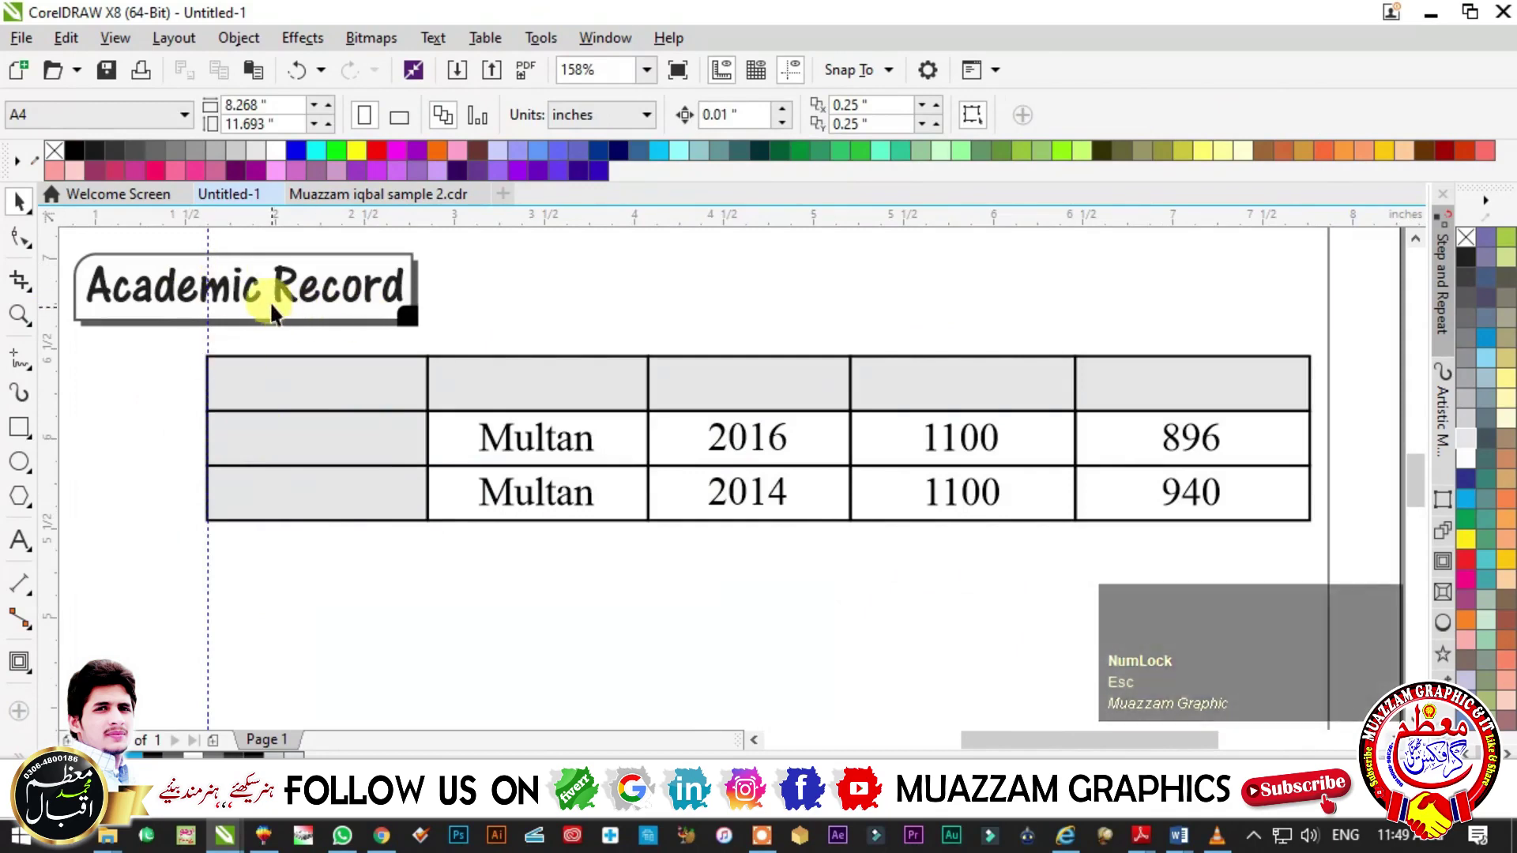
key("alt")
left_click_drag(188, 338, 418, 609)
key("shift+Page_Up")
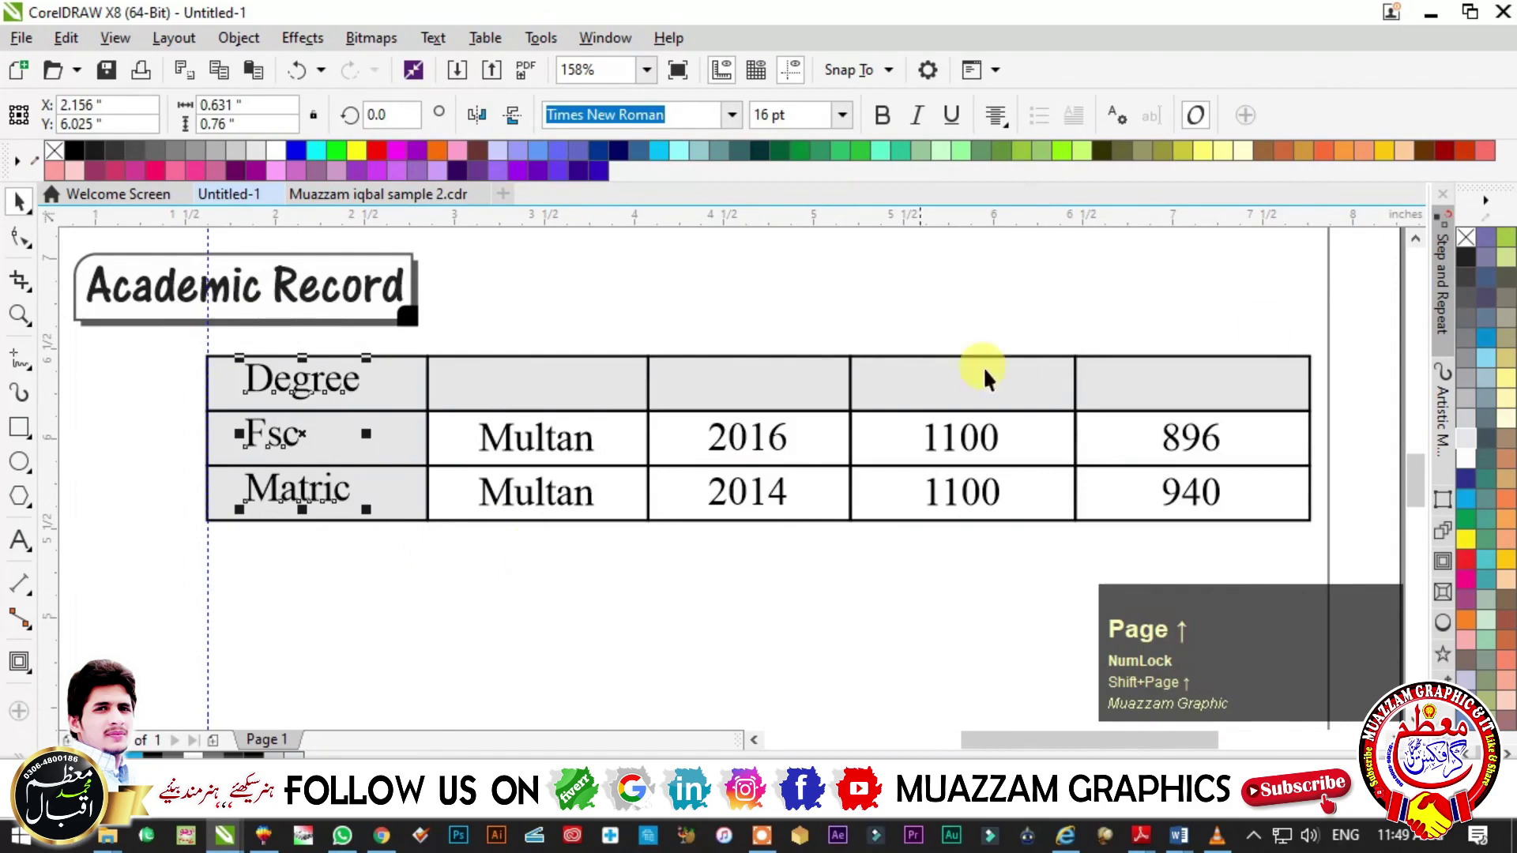
- Bring the header row labels in front of the grey cell fill
left_click_drag(1340, 339, 1300, 440)
key("ctrl+z")
key("Escape")
left_click_drag(410, 345, 1343, 402)
key("shift+Page_Up")
key("Escape")
- Fill the page border rectangle with light yellow
key("F3")
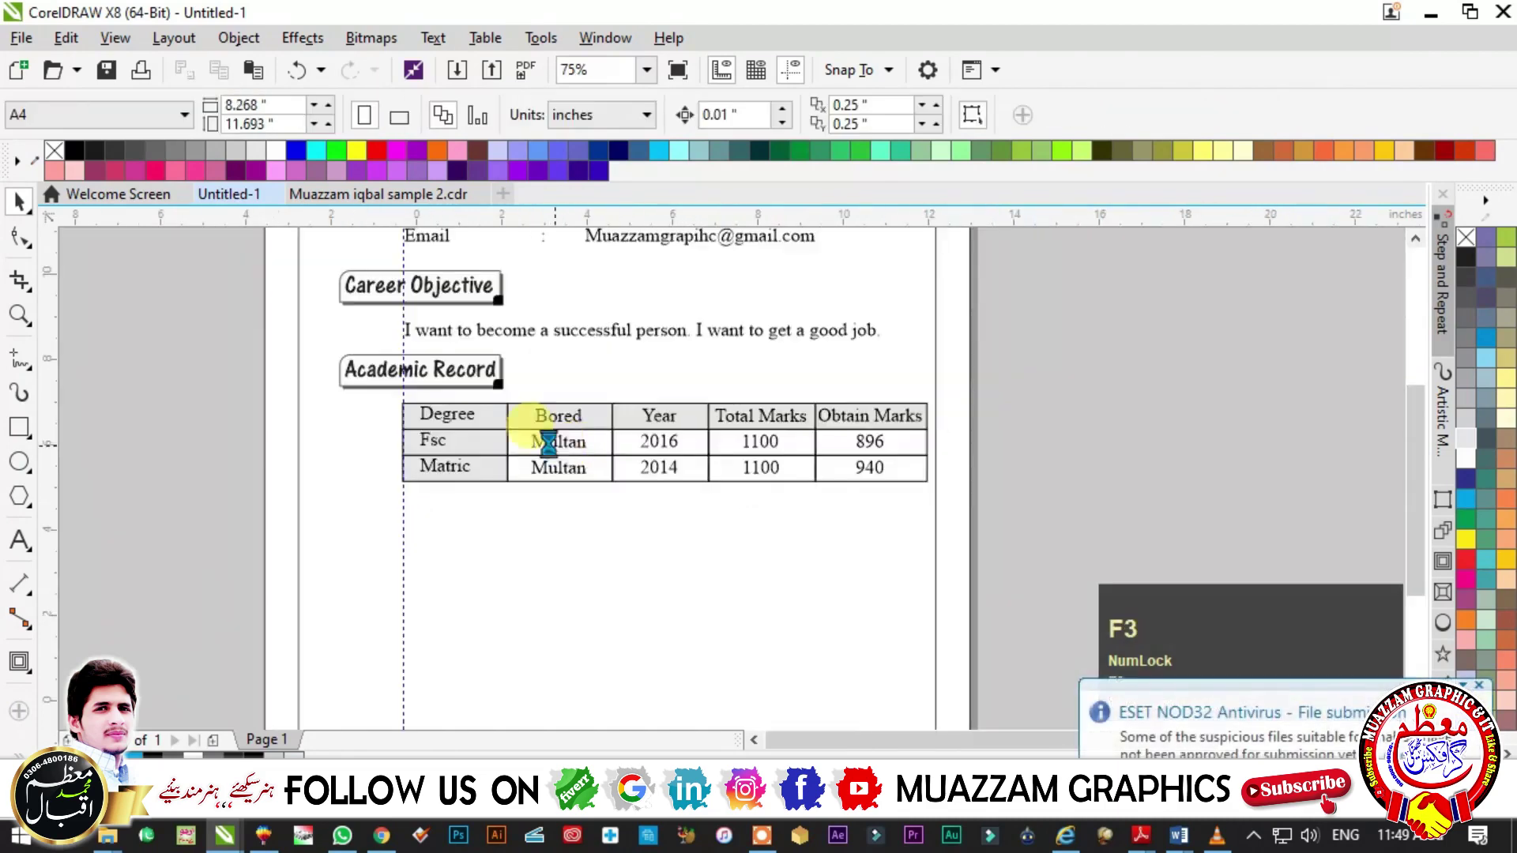
key("F3")
key("F3")
left_click(551, 430)
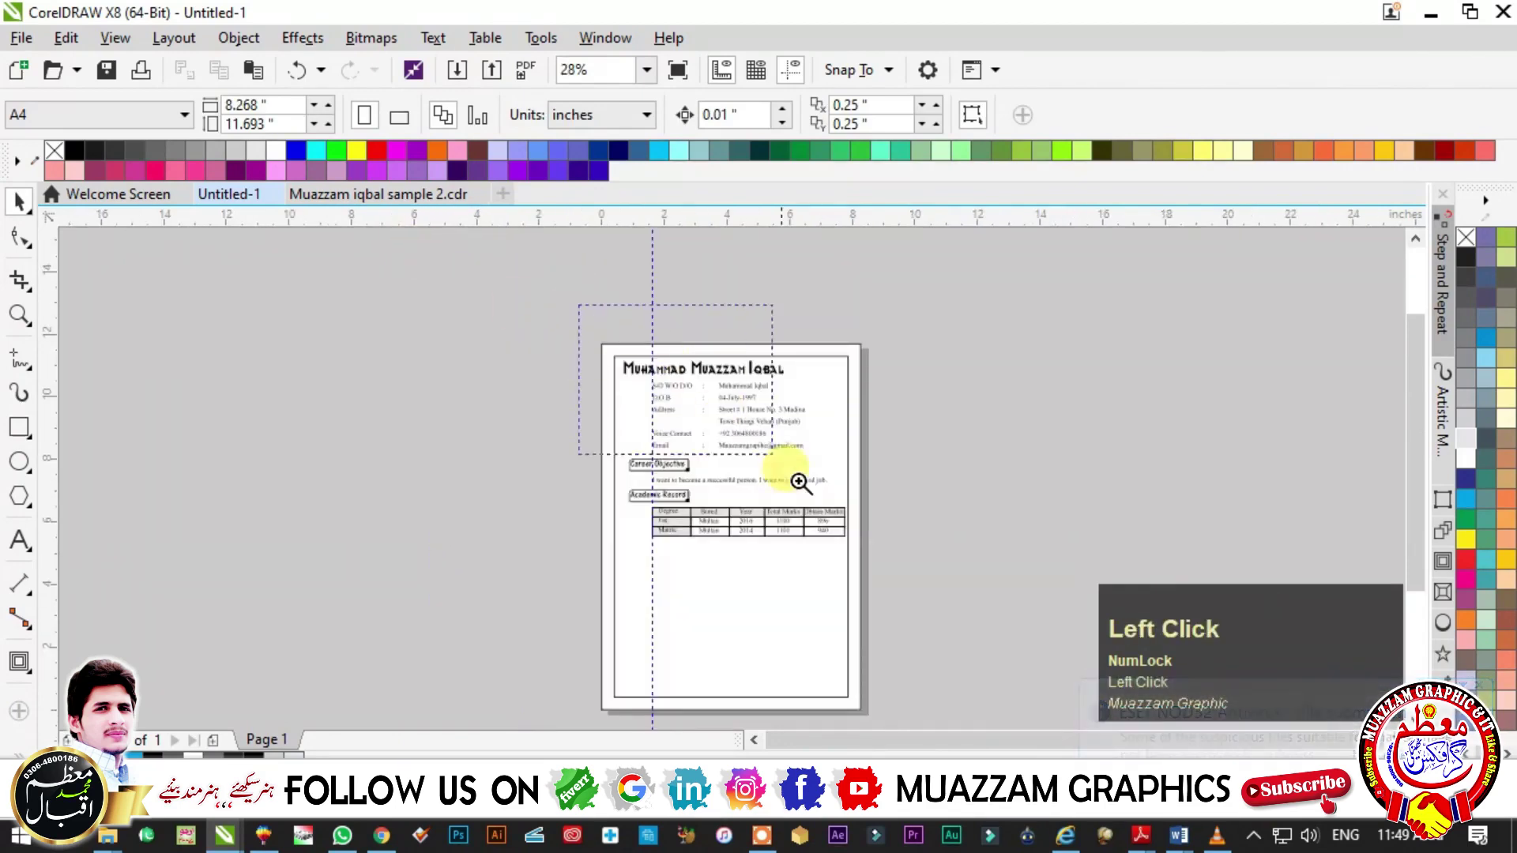
left_click(859, 297)
key("ctrl+z")
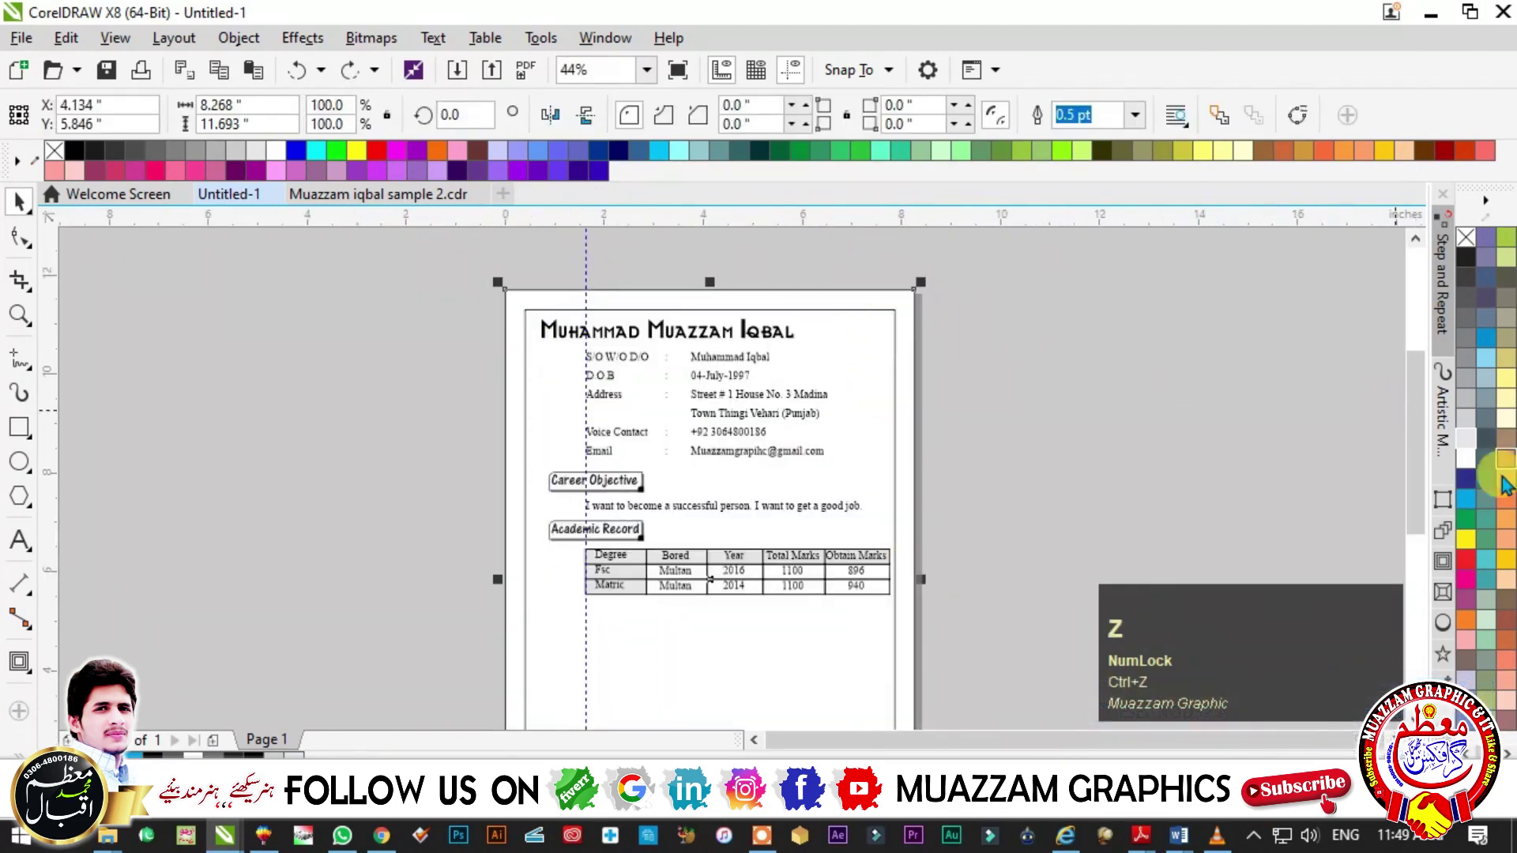
left_click(1505, 399)
left_click_drag(413, 386, 936, 668)
key("F3")
scroll(620, 510, "up", 4)
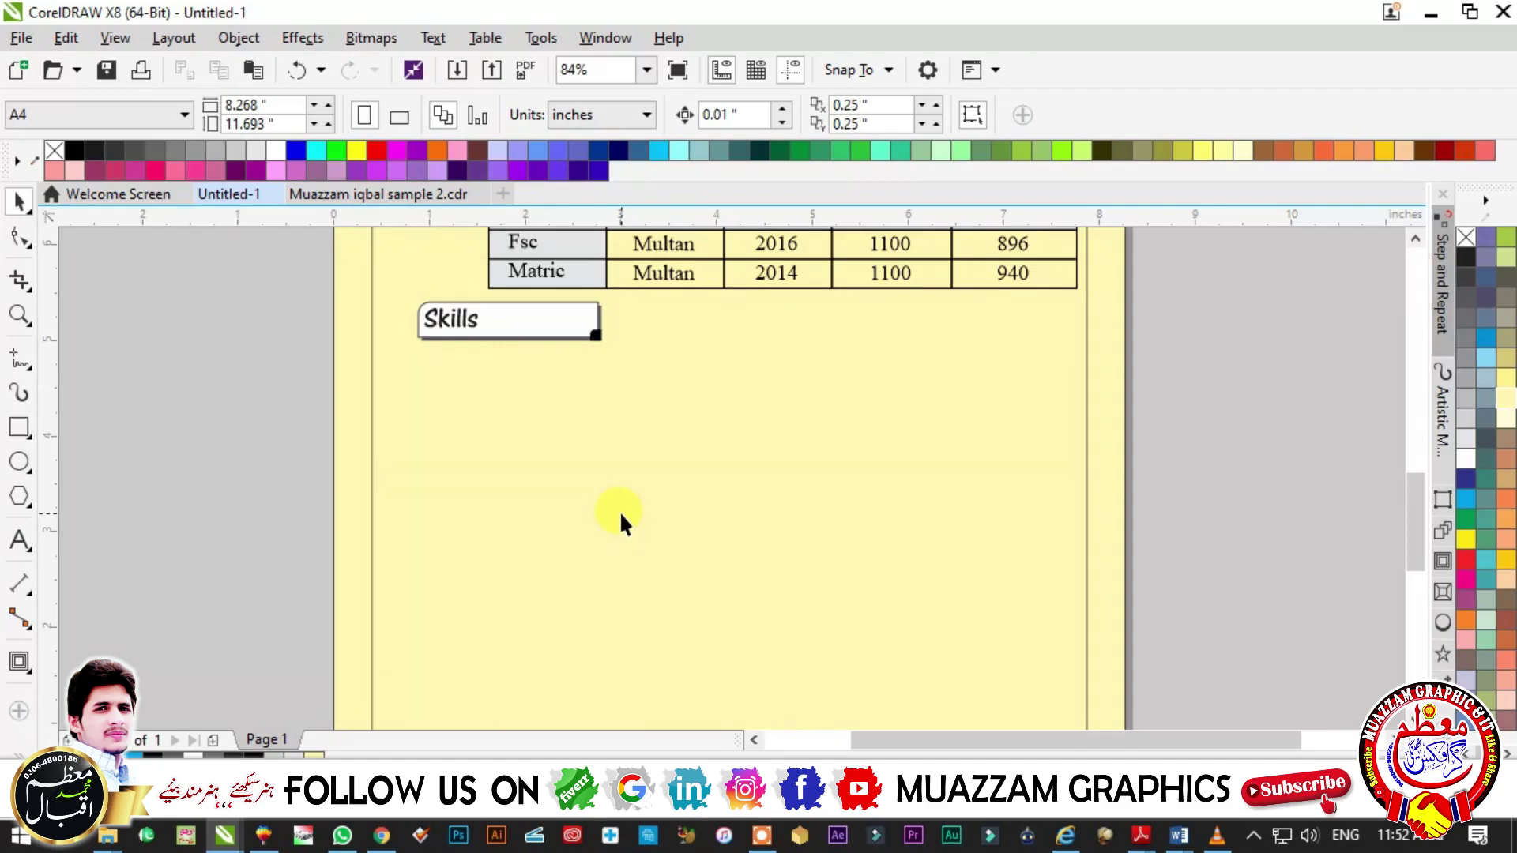
- Copy the career objective text below Skills and retype it as Excellent, Good, Faire
left_click(584, 305)
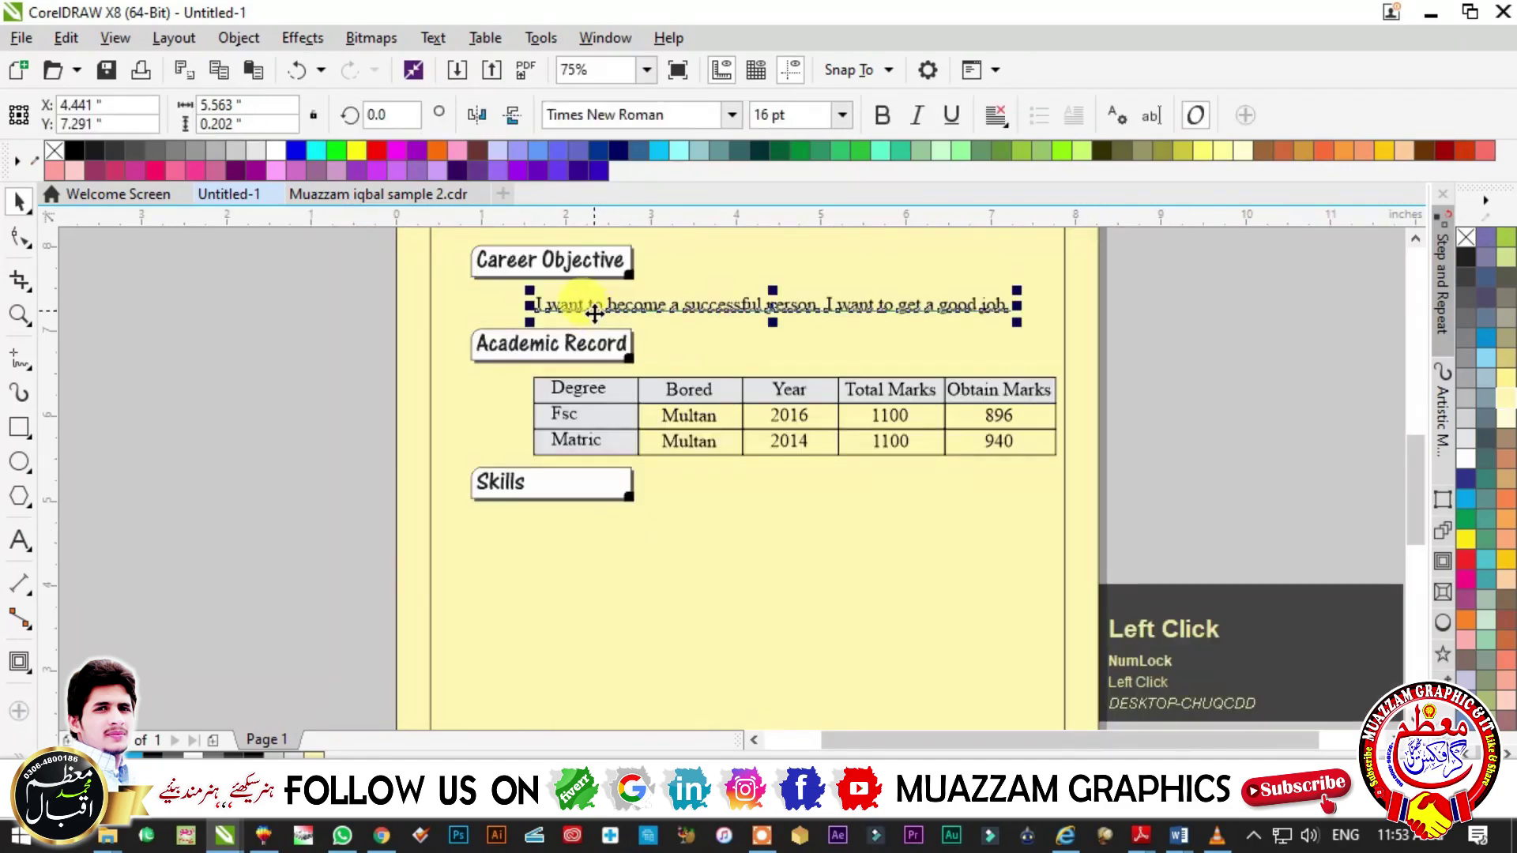
left_click_drag(580, 304, 566, 527)
double_click(667, 528)
key("ctrl+a")
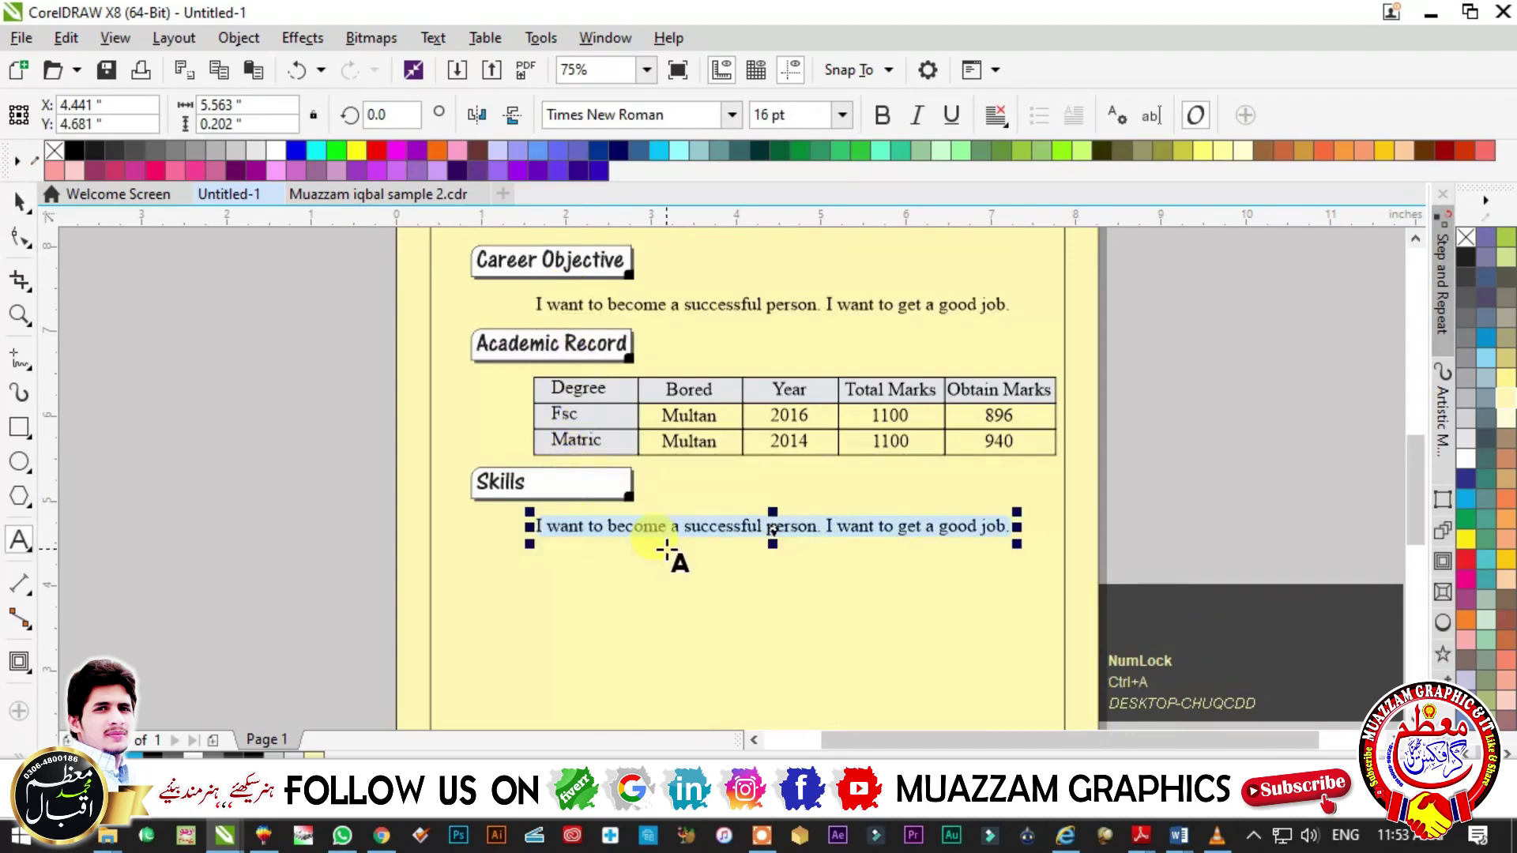
type("Excellent")
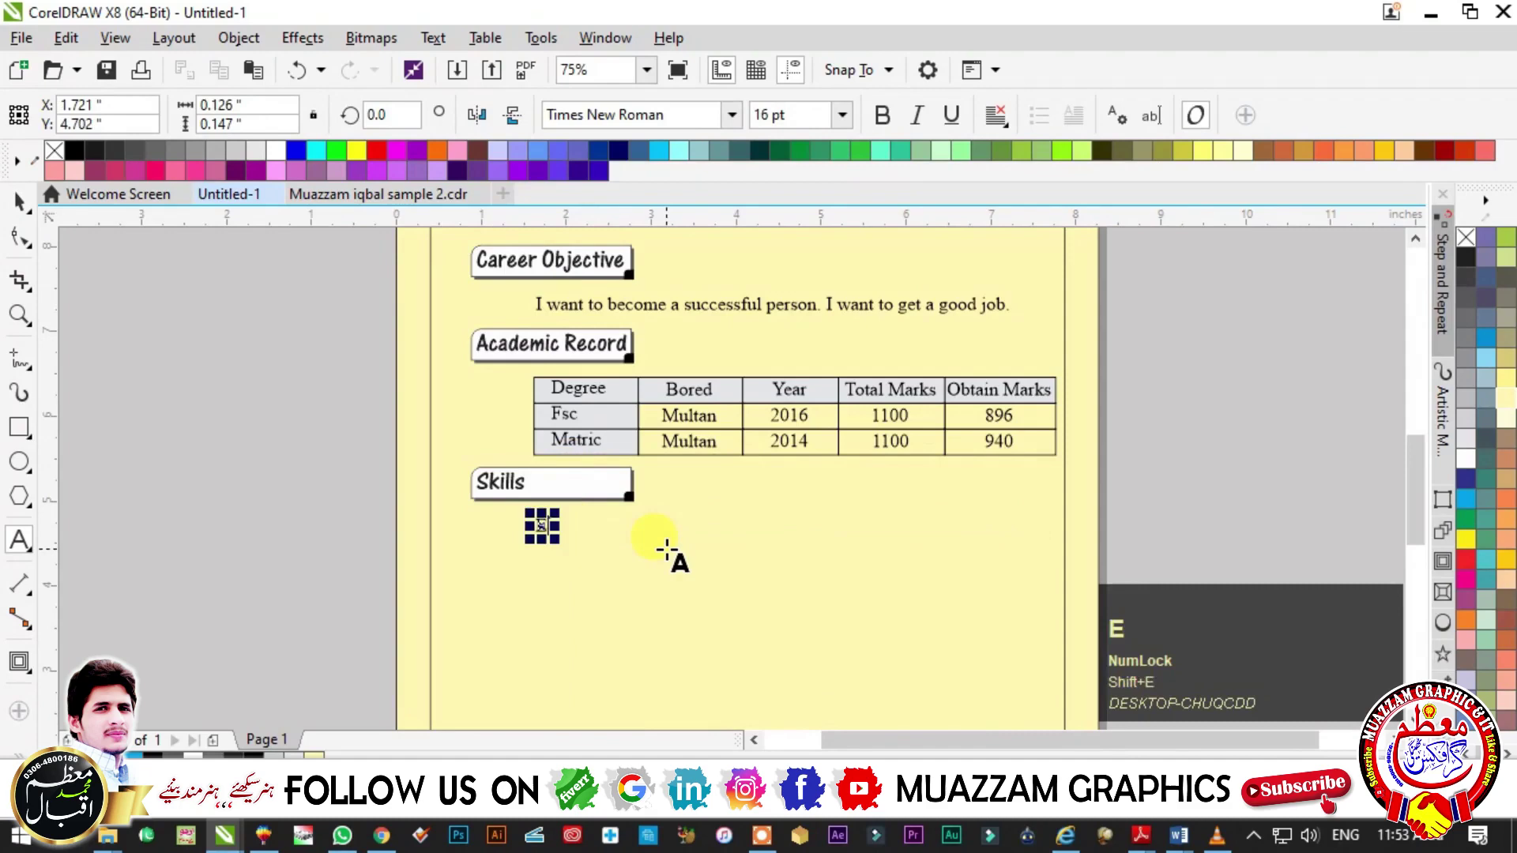
key("Return")
type("Good")
key("Return")
type("Faire")
left_click(21, 204)
left_click(21, 204)
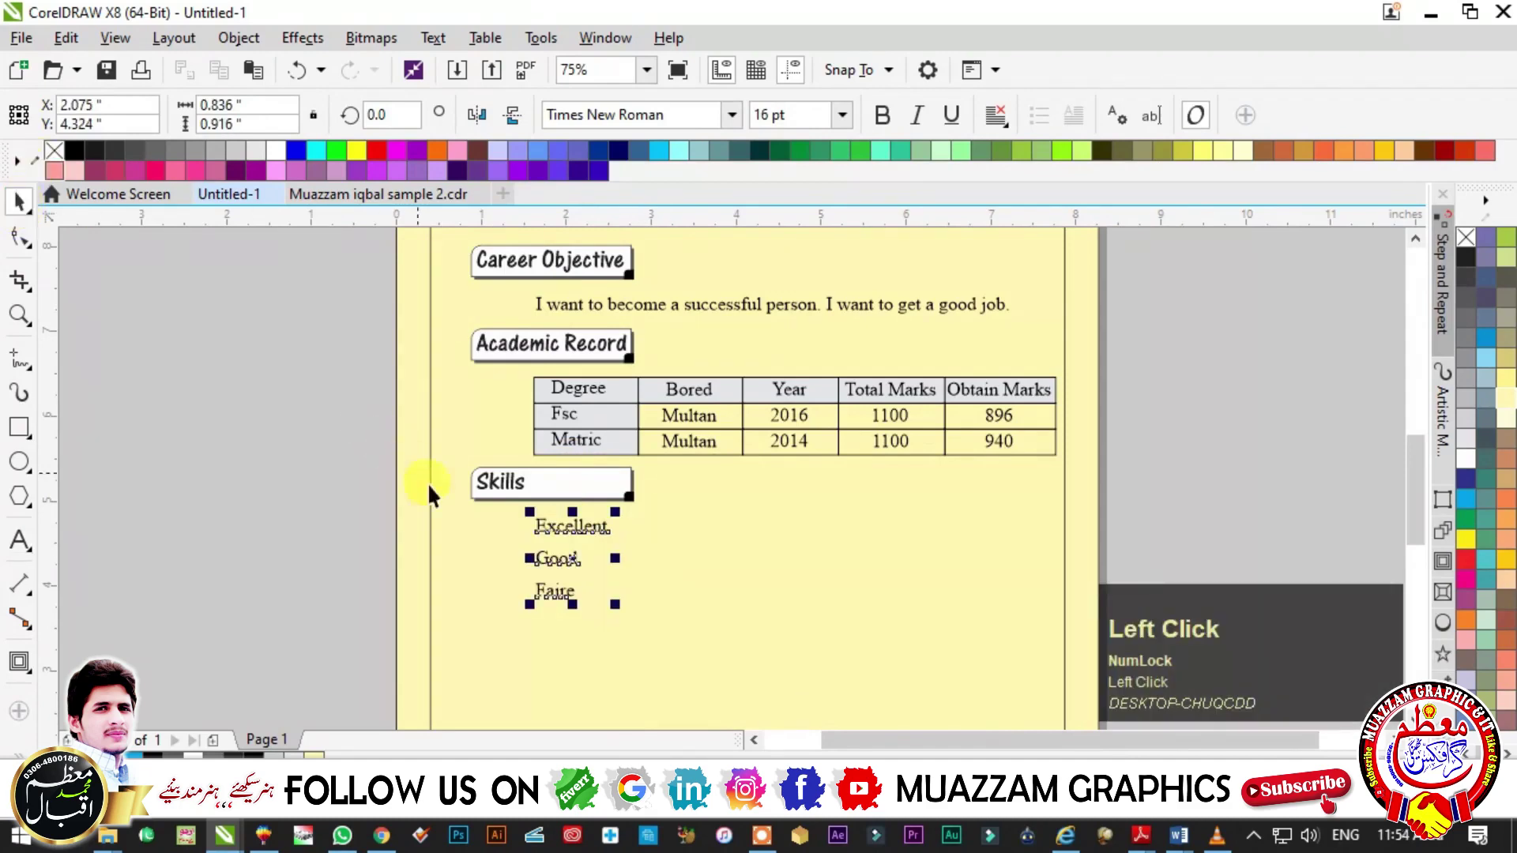
- Copy the skill-level list to the right for the skill names column
left_click_drag(557, 525, 687, 525)
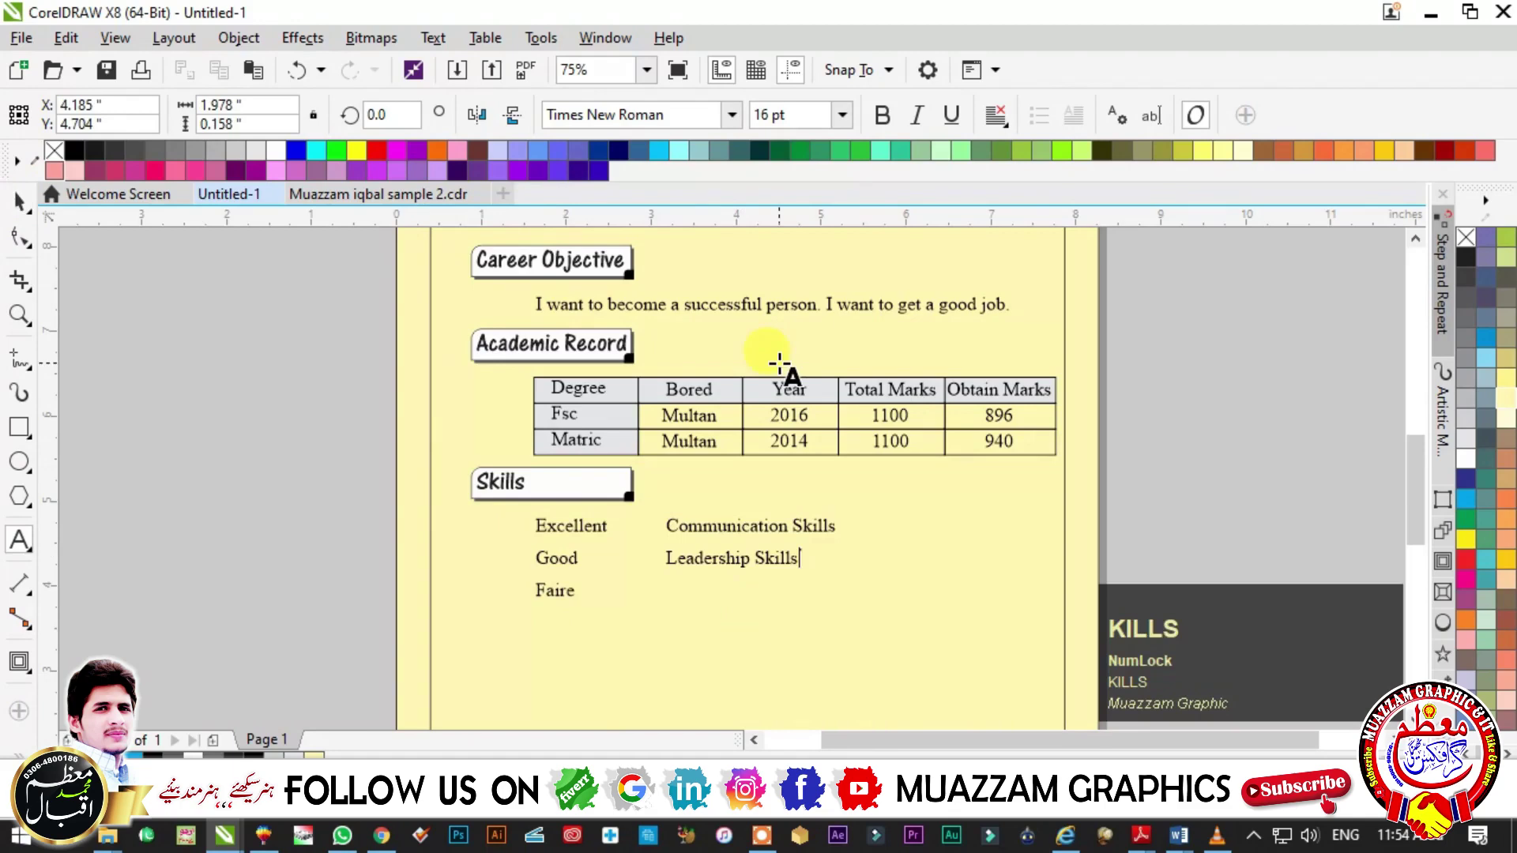
key("Return")
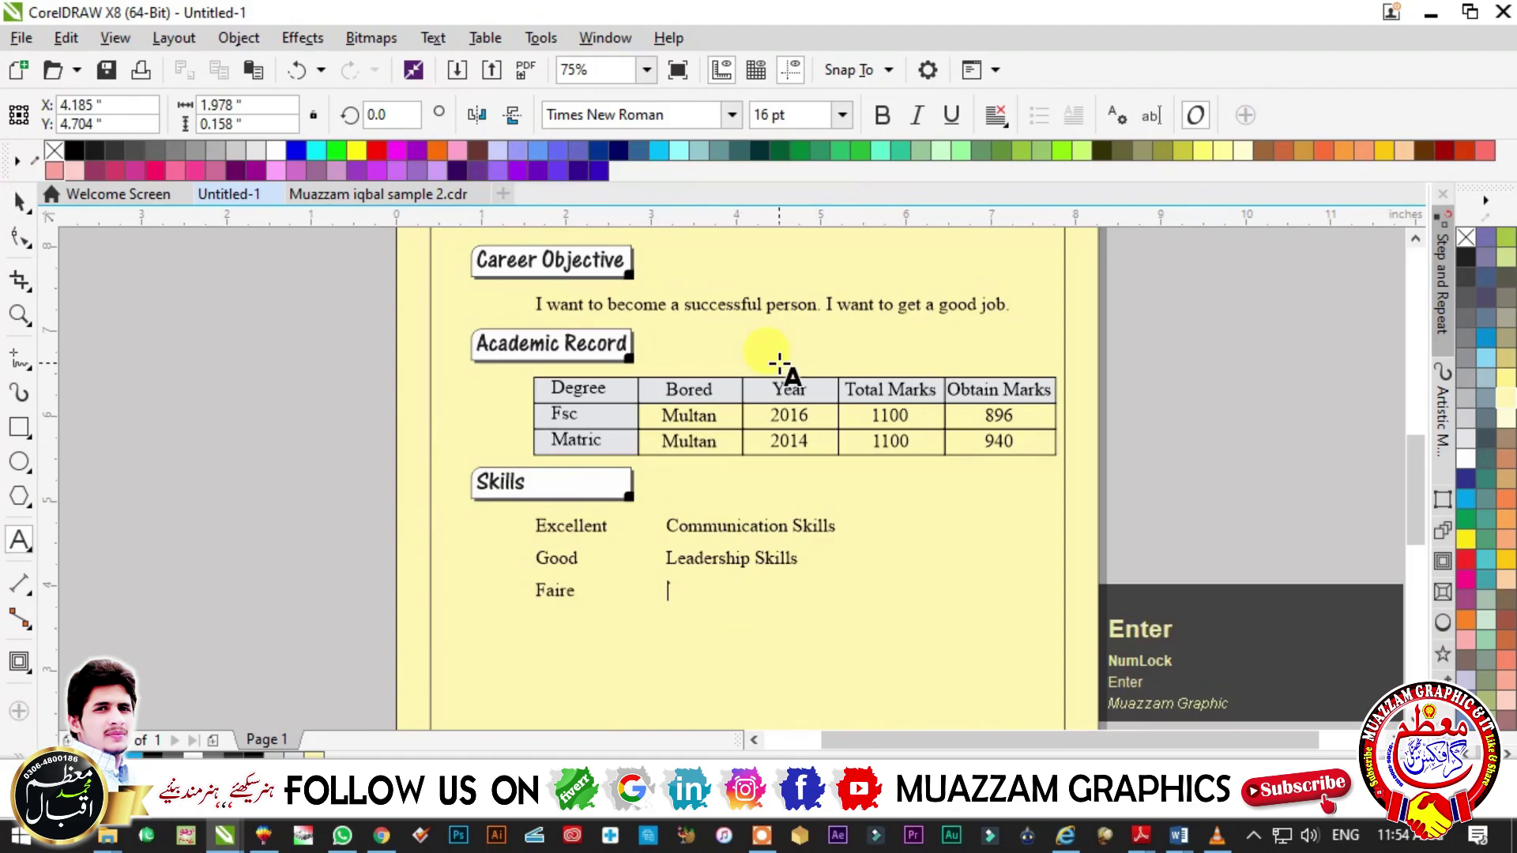
left_click(982, 609)
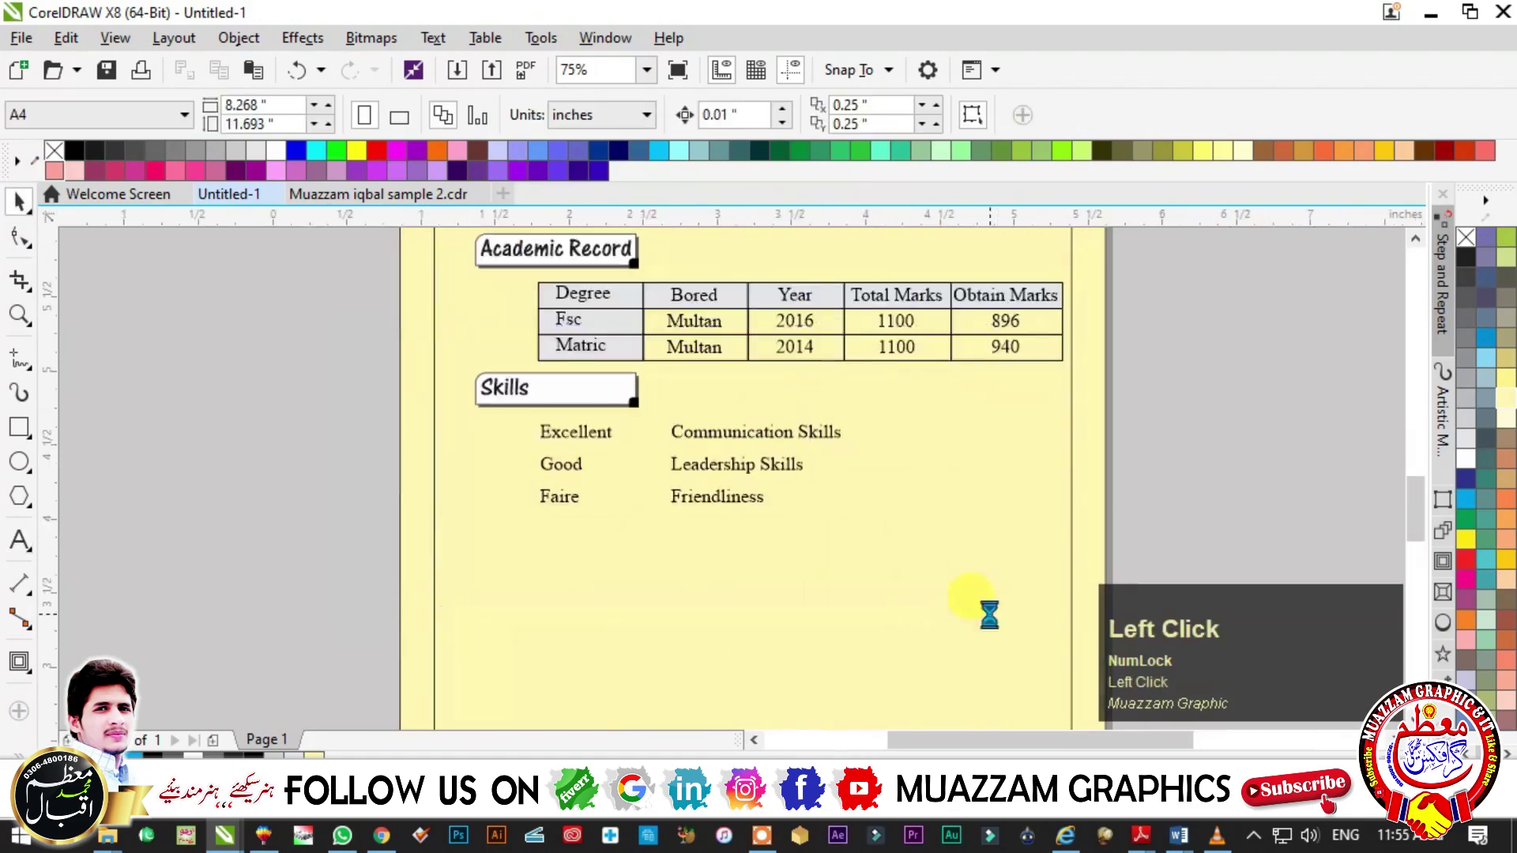
scroll(988, 617, "up", 3)
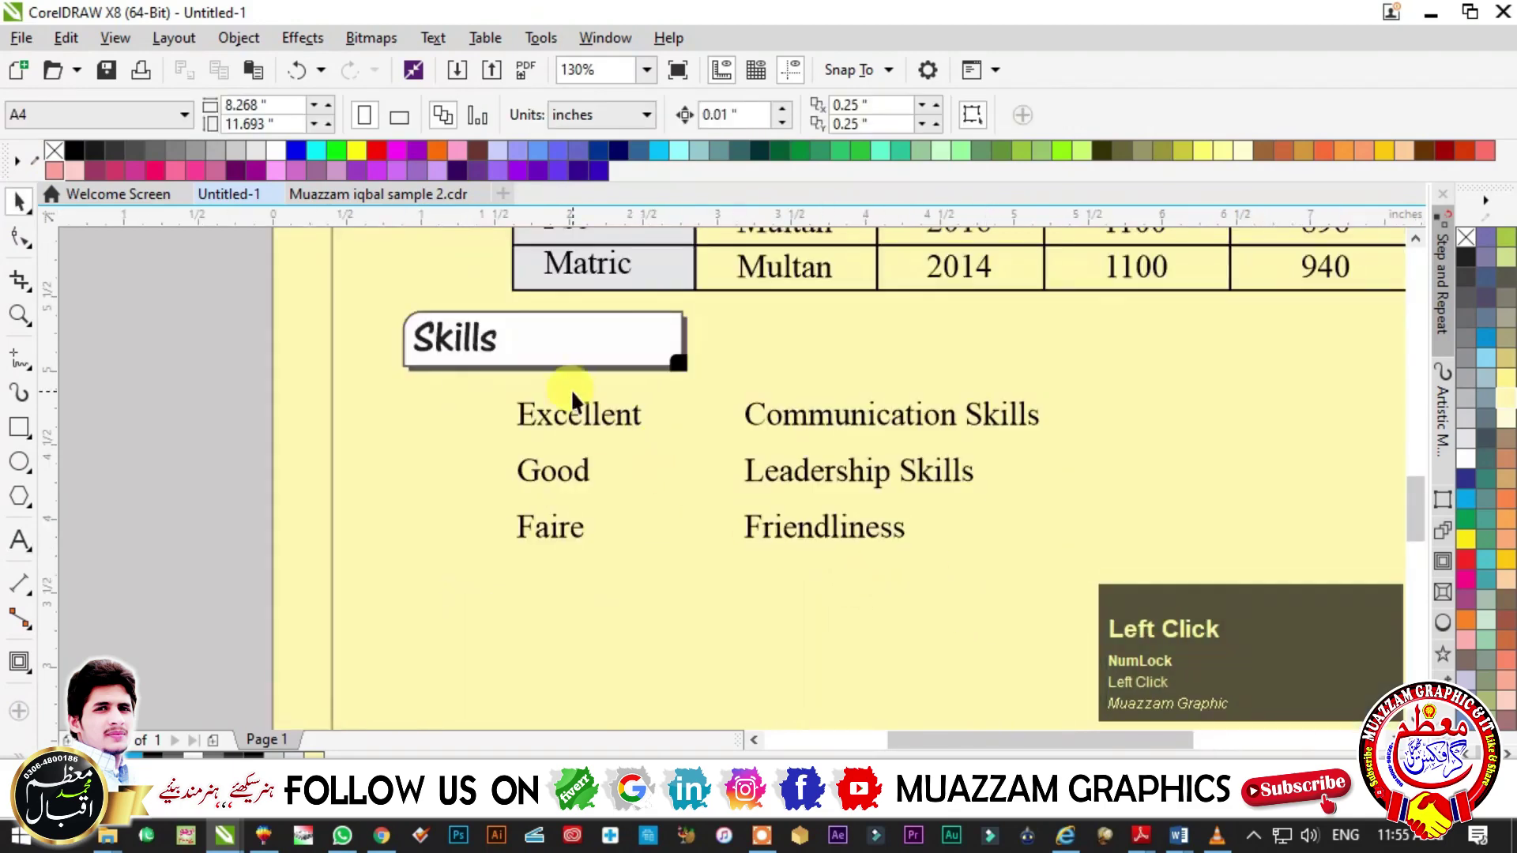
- Draw a small square beside Excellent and drop an offset copy of it
left_click(25, 433)
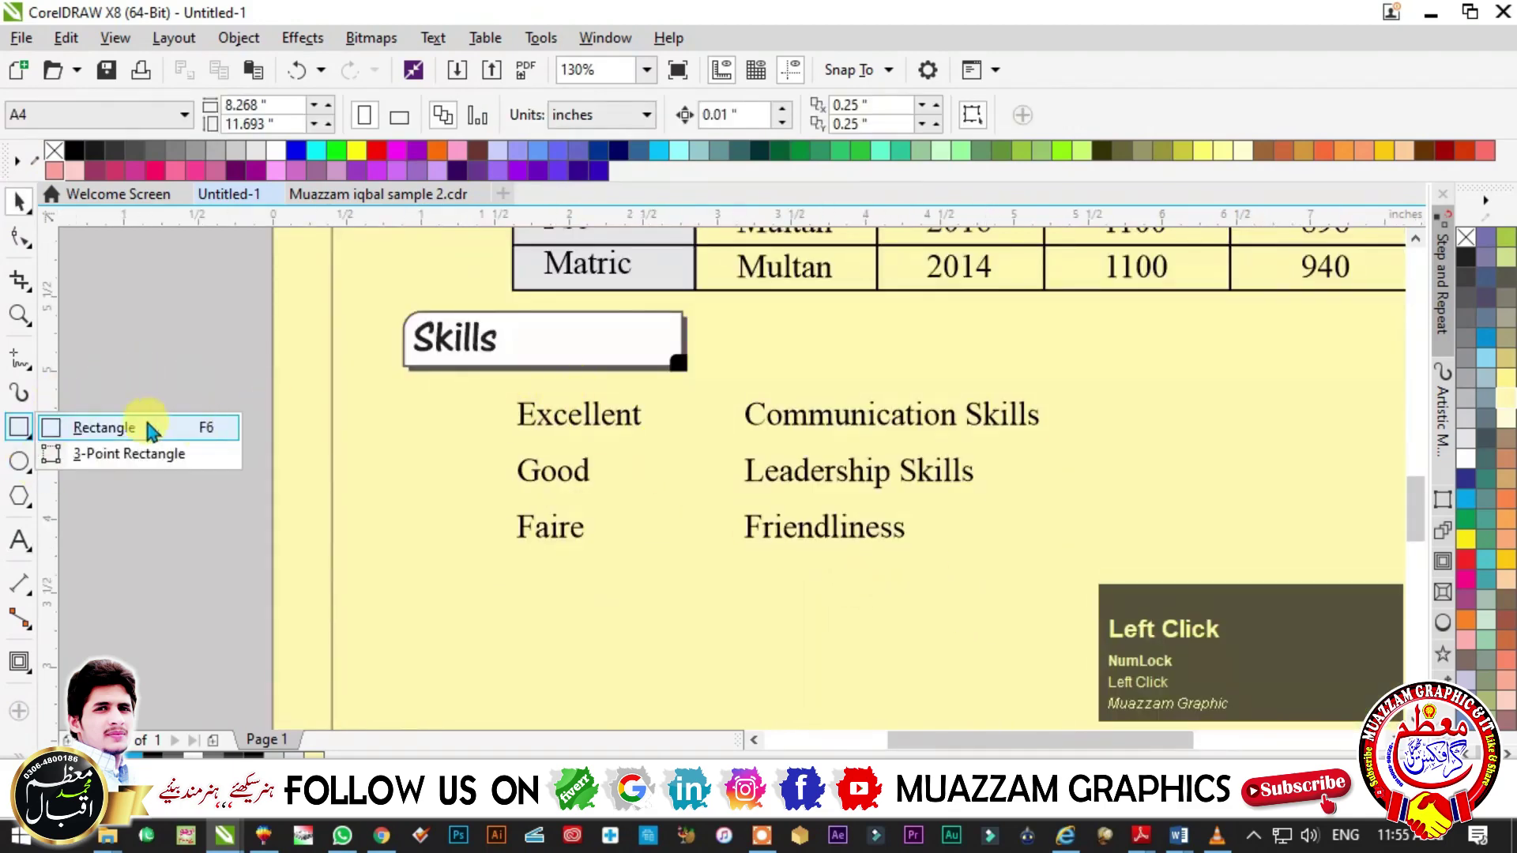
left_click(157, 432)
left_click_drag(392, 399, 428, 436)
scroll(436, 415, "up", 3)
key("space")
left_click_drag(612, 352, 641, 380)
right_click(641, 380)
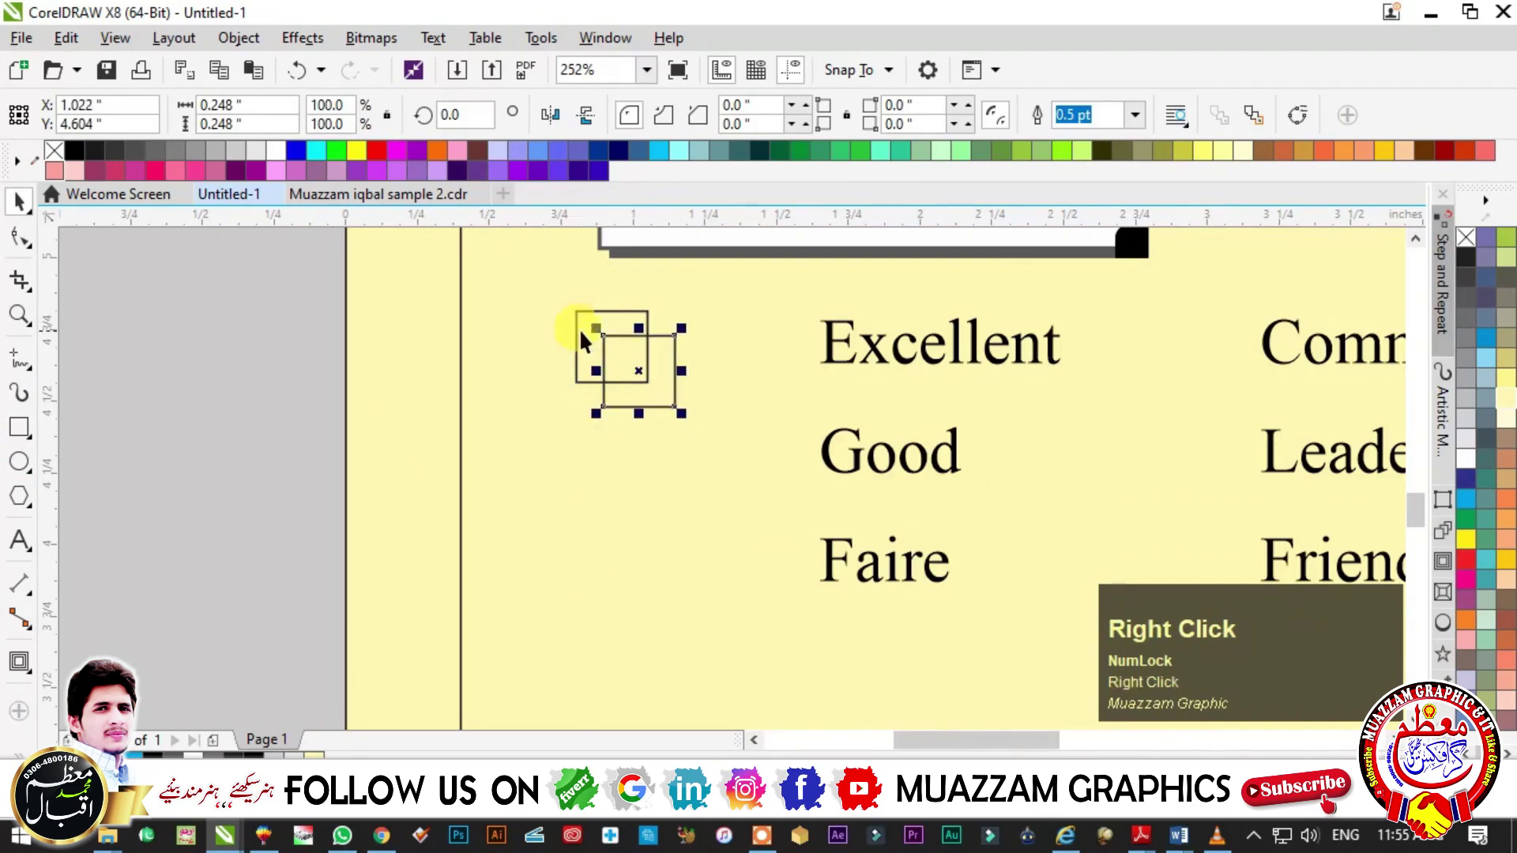
- Fill the original square black and the copy light grey, remove both outlines, and group them
left_click(581, 340)
left_click(1465, 257)
right_click(1466, 237)
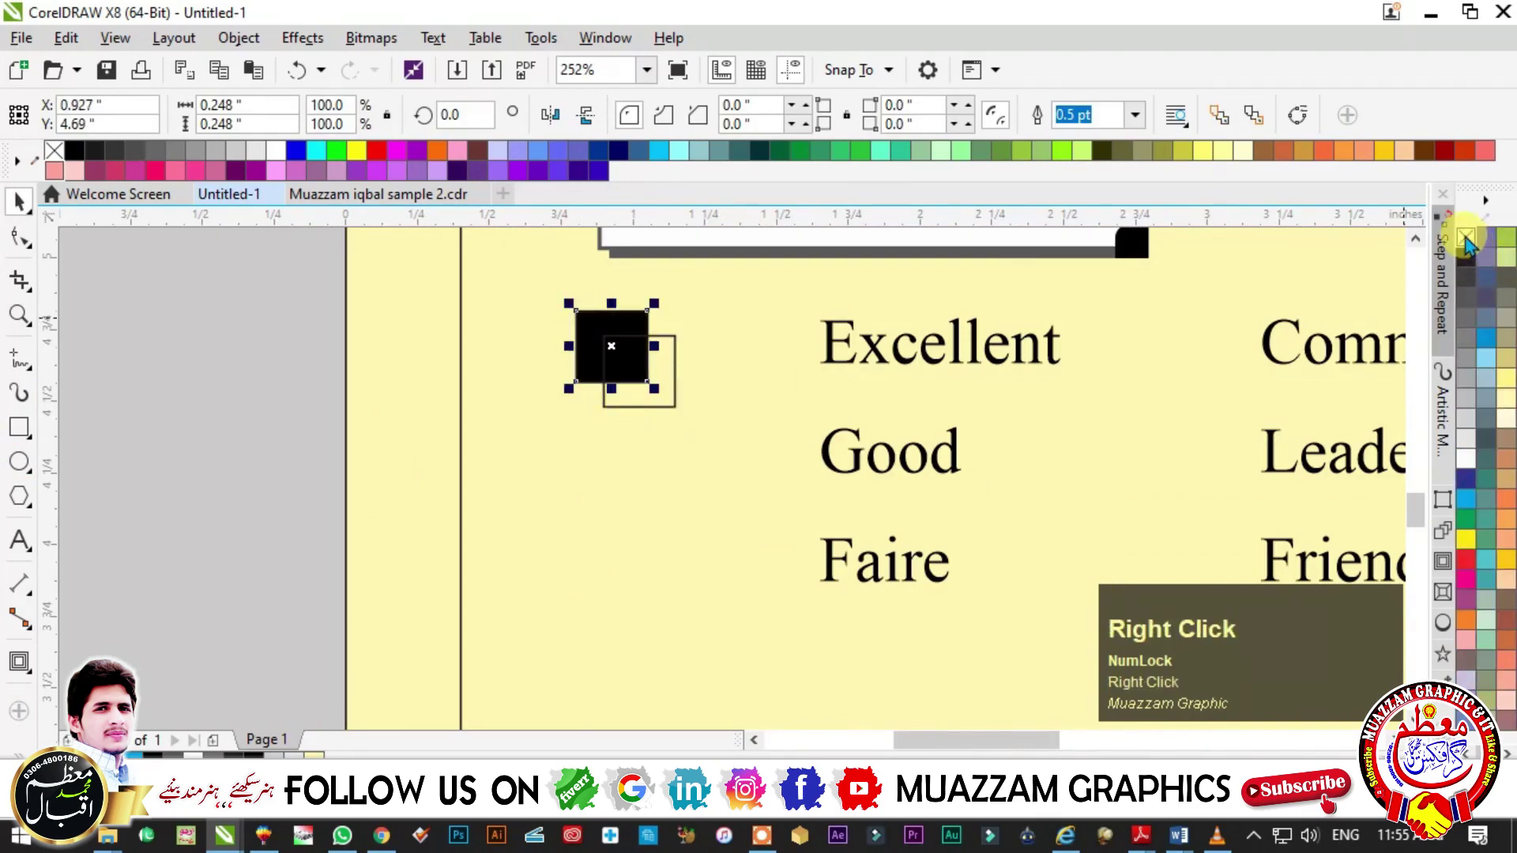
left_click(674, 404)
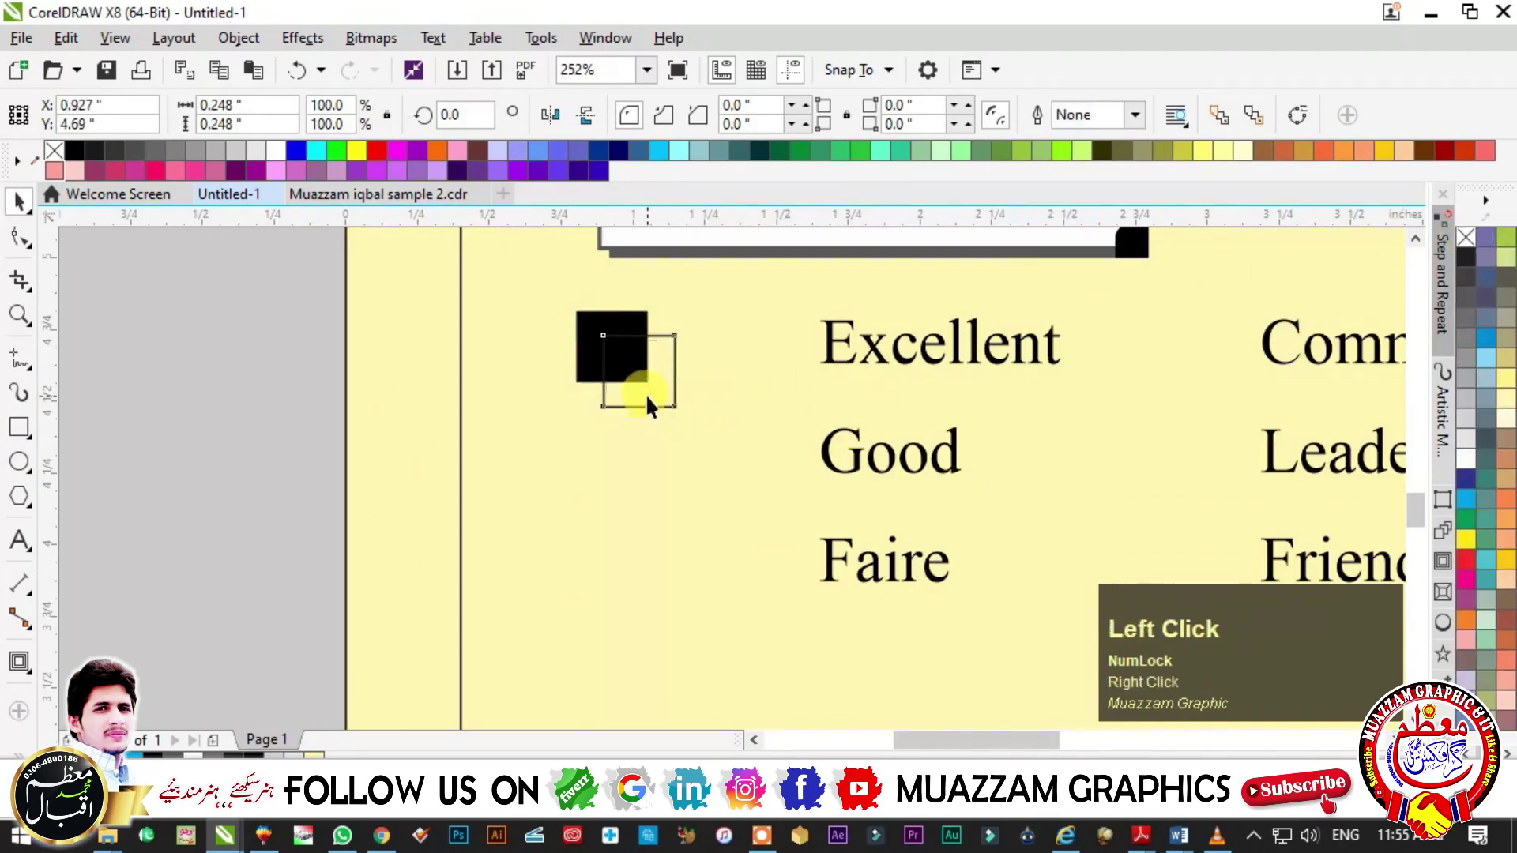
left_click(1467, 343)
right_click(1466, 238)
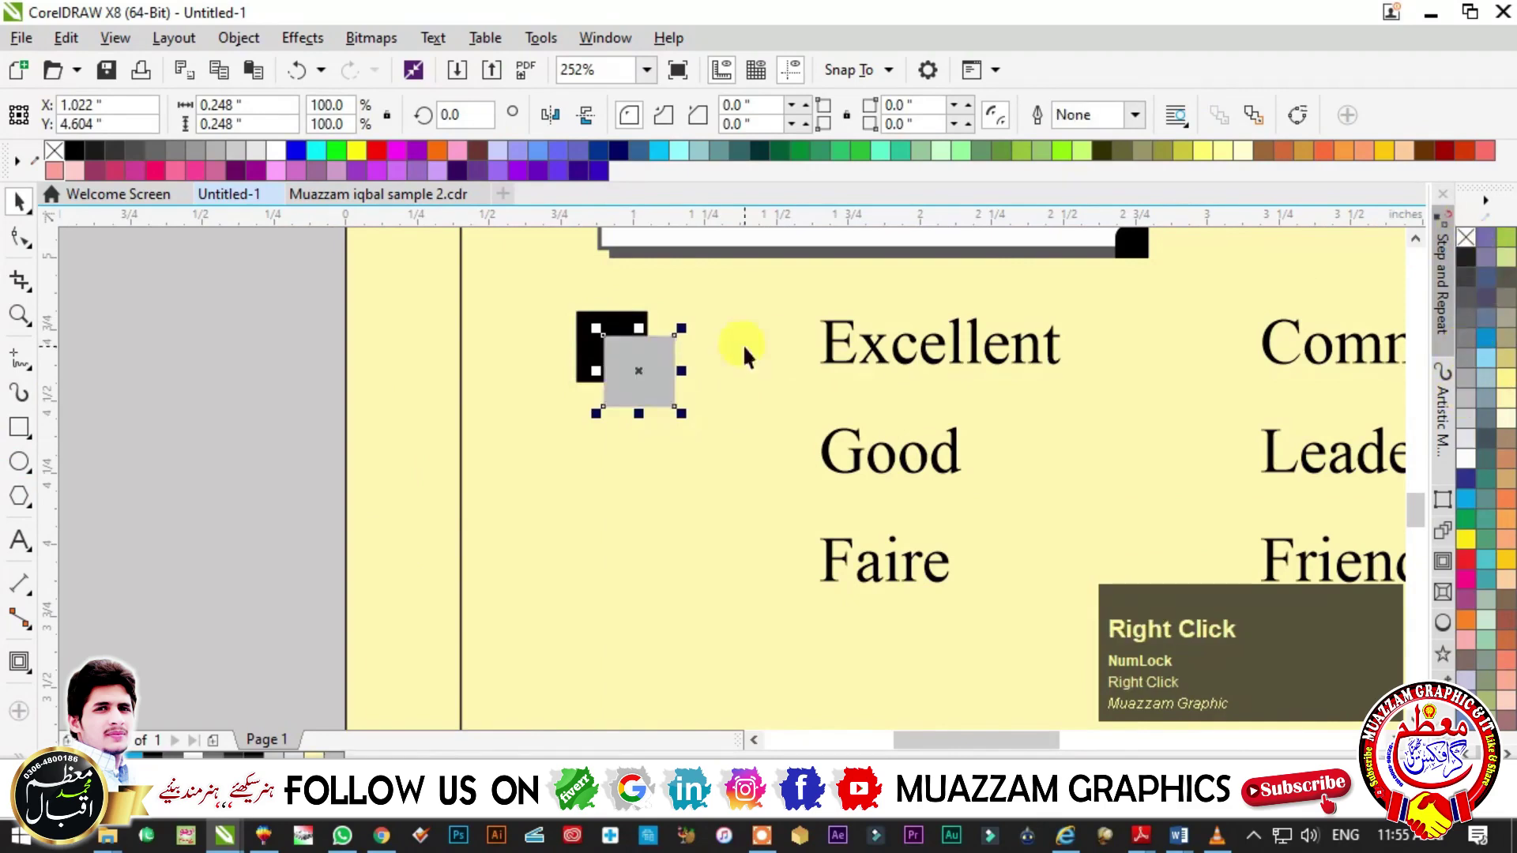
key("Escape")
left_click_drag(525, 281, 715, 341)
key("ctrl+g")
- Delete the grouped pair of test squares
scroll(715, 380, "down", 2)
key("F2")
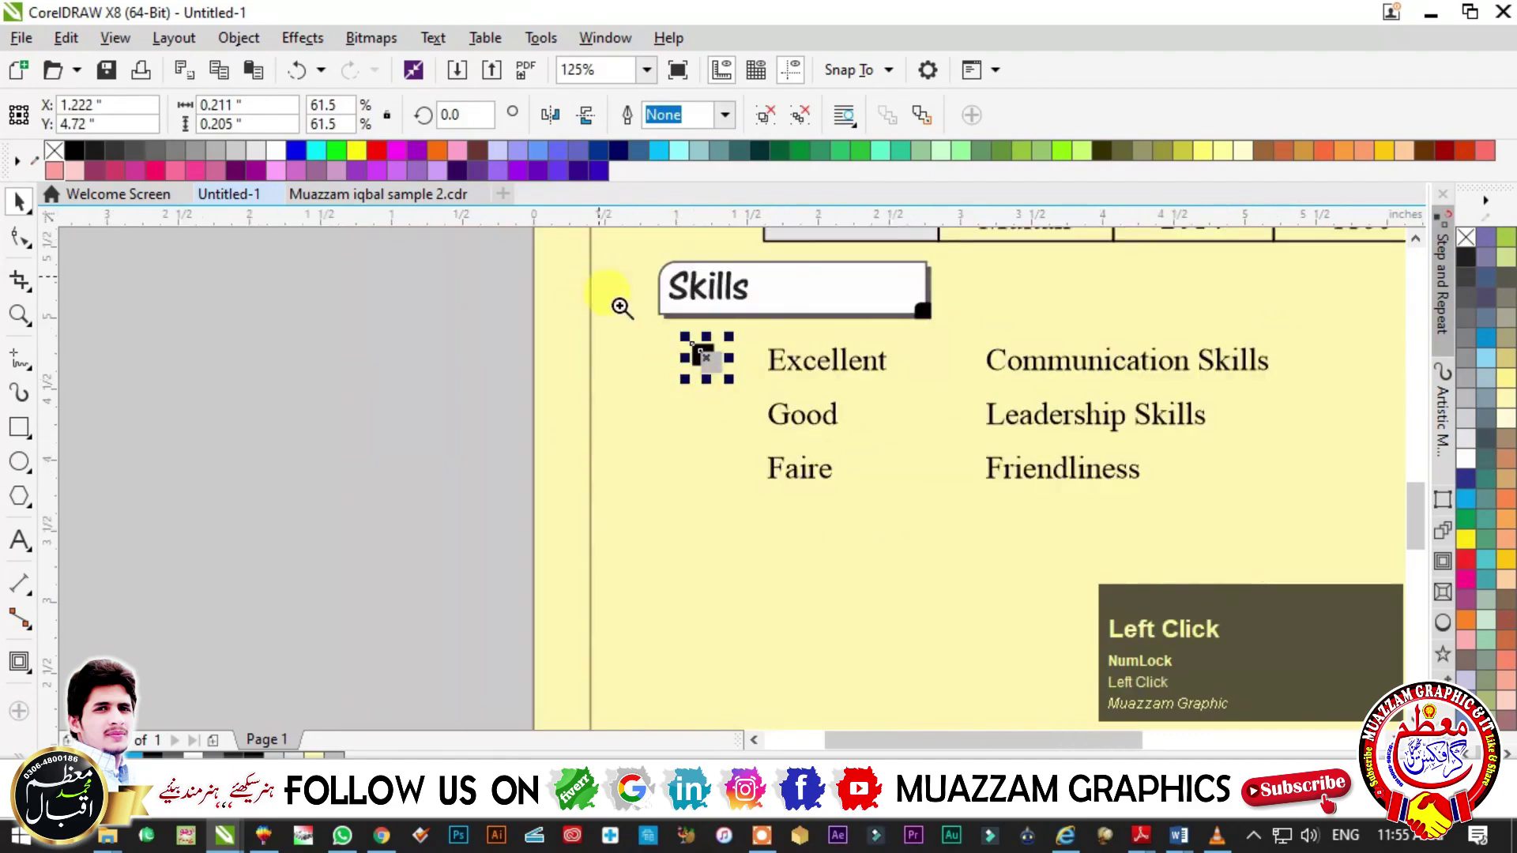
left_click(600, 280)
key("Delete")
- Draw a new square beside Excellent, convert it to curves, and delete a node to form a half arrow
left_click(19, 426)
left_click_drag(494, 334, 553, 393)
key("F2")
left_click_drag(434, 305, 597, 445)
key("space")
key("ctrl+q")
key("F10")
double_click(711, 441)
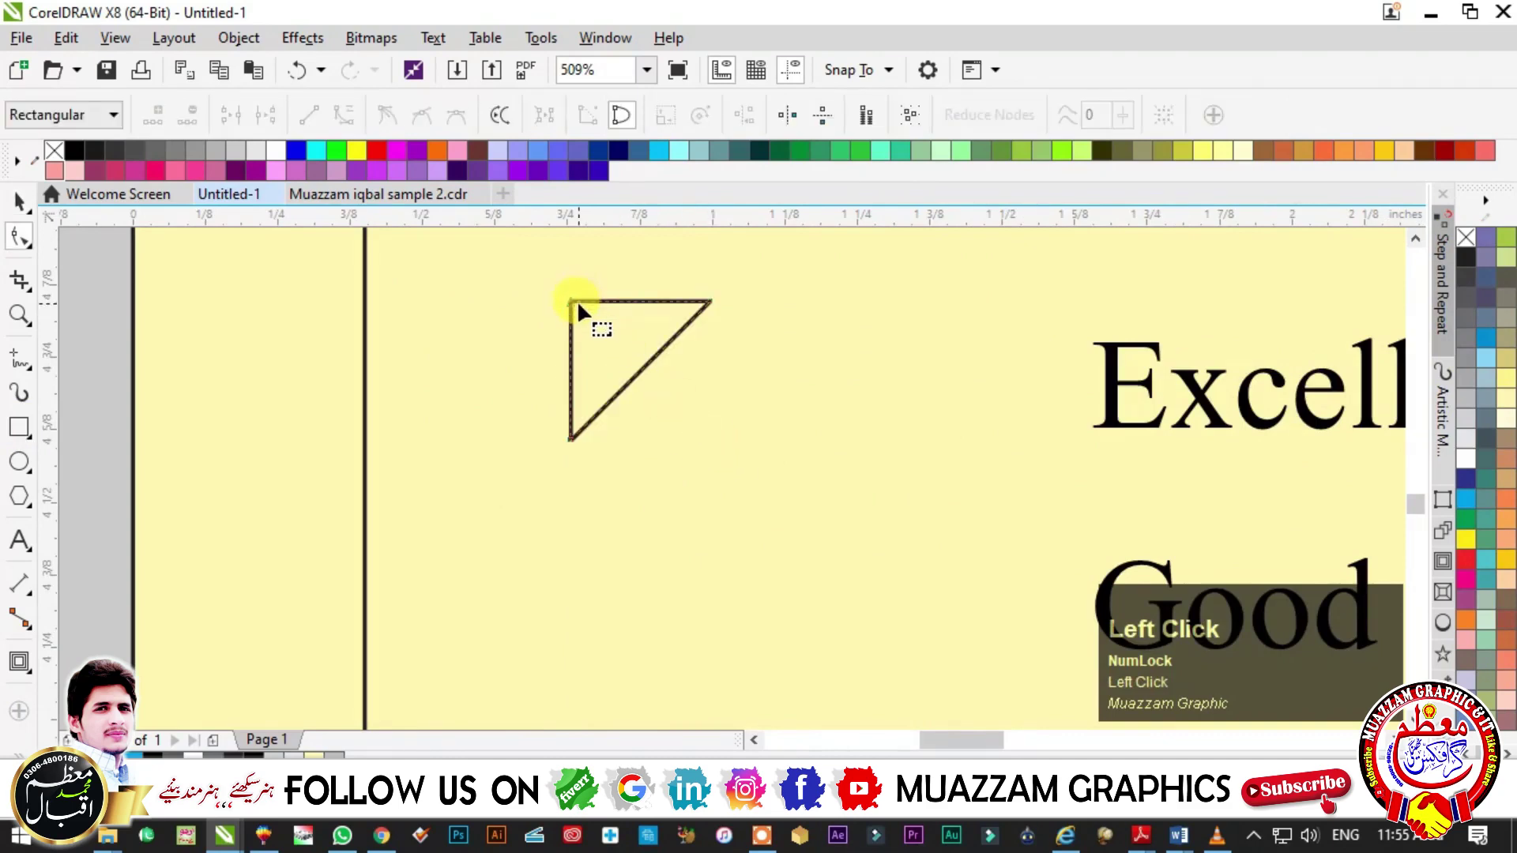
left_click_drag(576, 300, 628, 302)
- Mirror a copy of the half downward and squash it to form the arrowhead
key("F2")
left_click(743, 490)
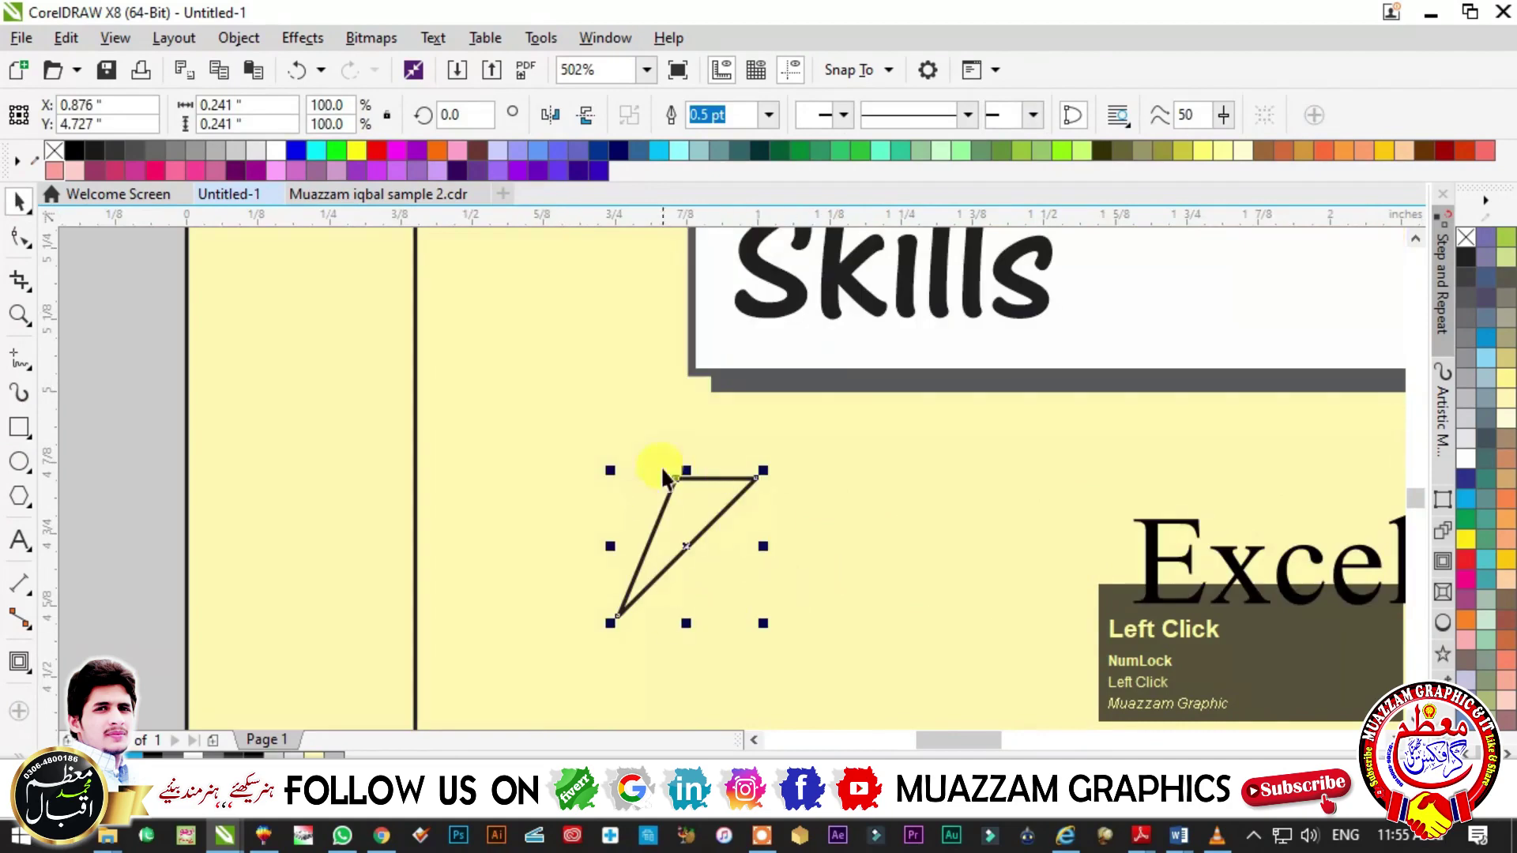
left_click_drag(686, 624, 683, 336)
right_click(683, 336)
left_click(676, 630, "shift")
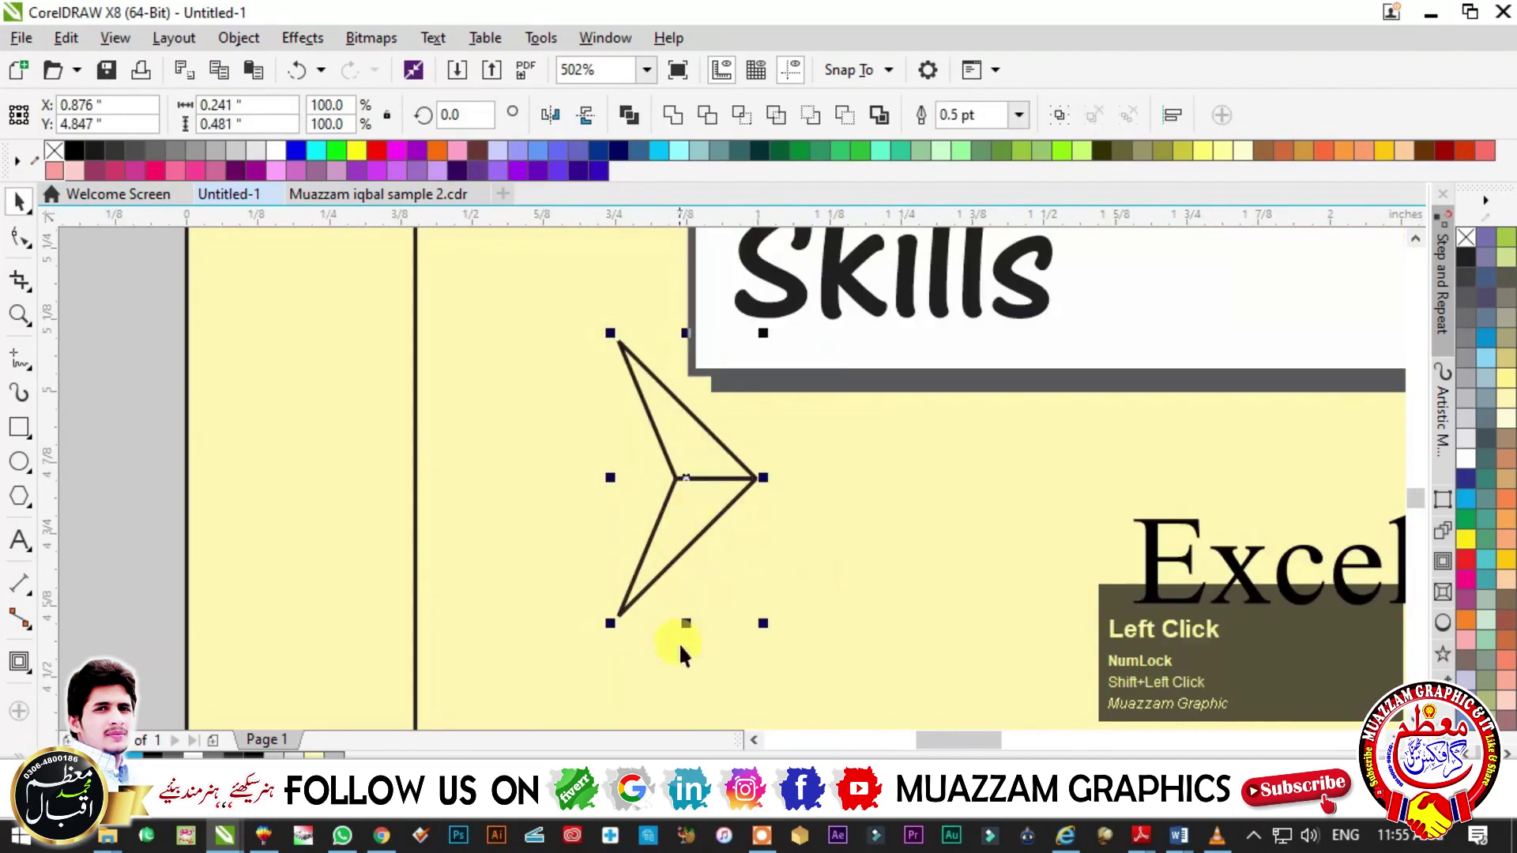
left_click(666, 557)
left_click(695, 423, "shift")
left_click_drag(686, 624, 695, 567)
- Fill the lower half black and give both halves a black 1 pt outline
left_click(694, 508)
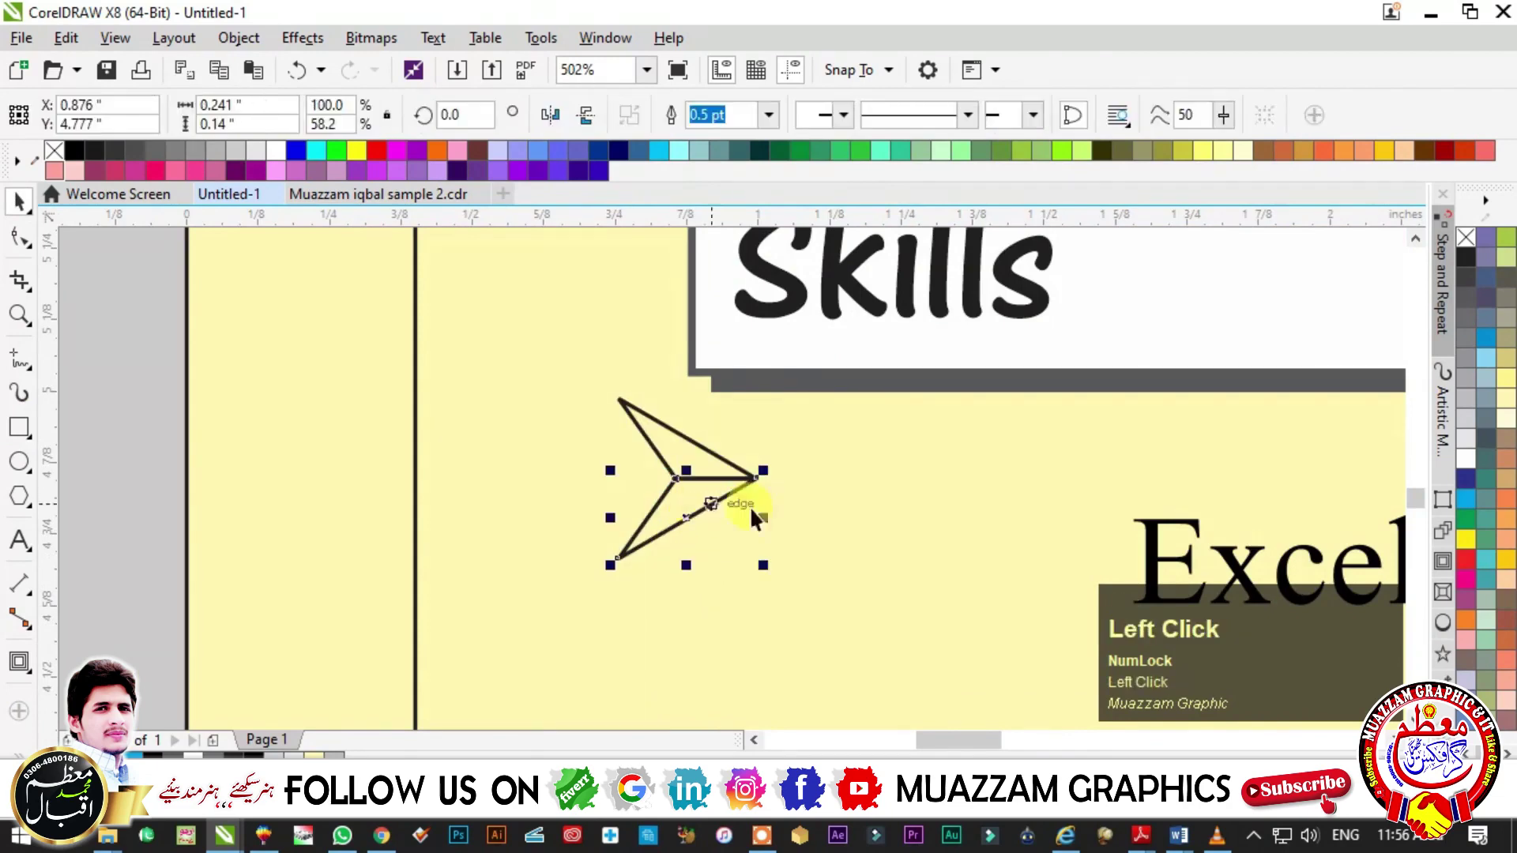
left_click(1505, 478)
right_click(735, 468)
key("Escape")
left_click(655, 446)
right_click(1505, 237)
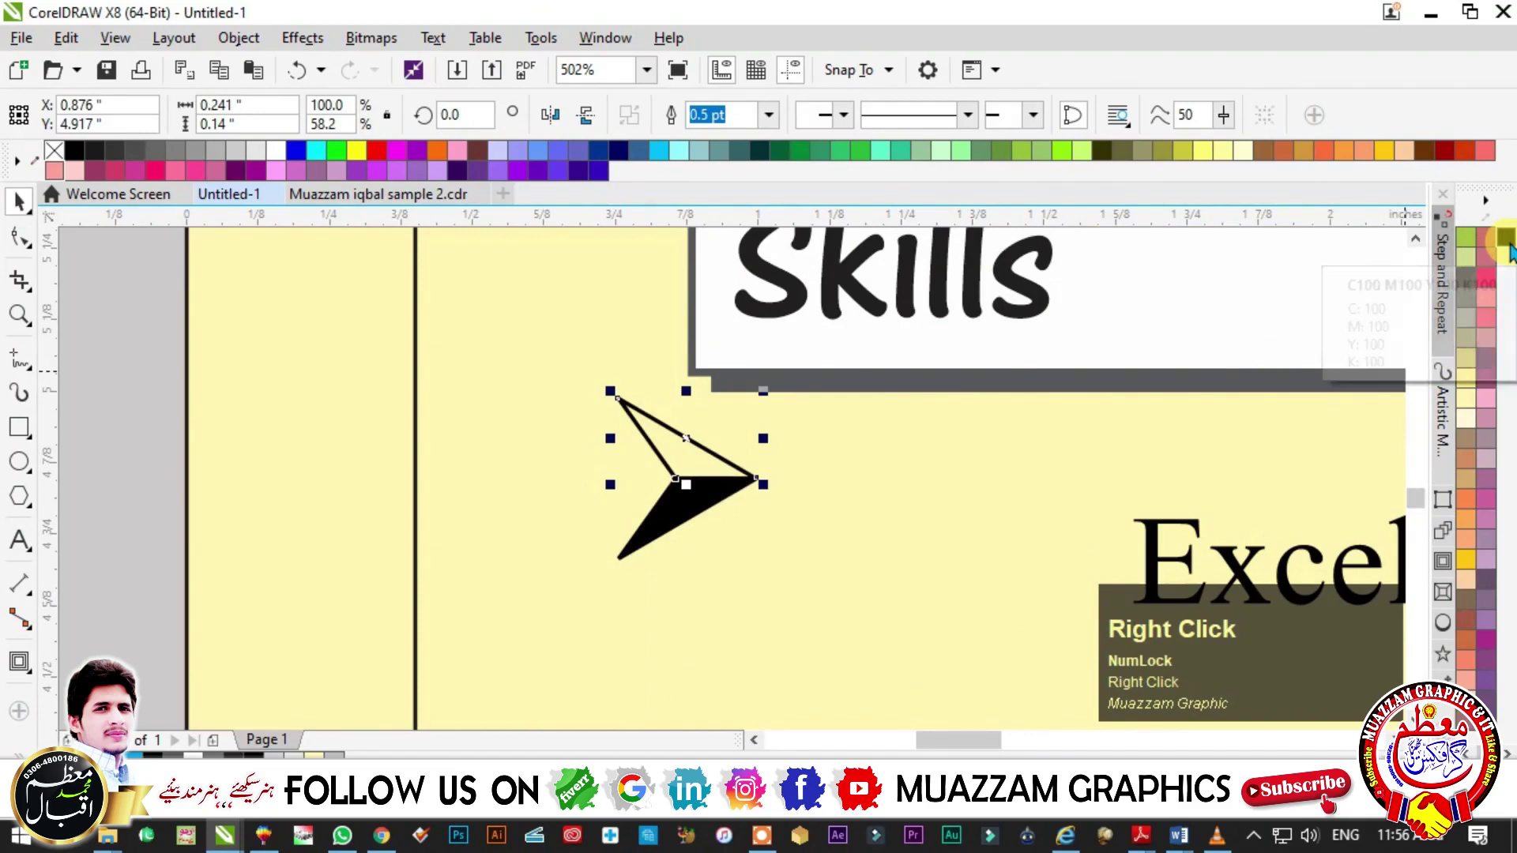
key("F12")
type("1")
key("Return")
- Group the two arrow halves into a single bullet
left_click_drag(515, 353, 814, 620)
key("ctrl+g")
scroll(785, 588, "down", 5)
scroll(785, 528, "up", 1)
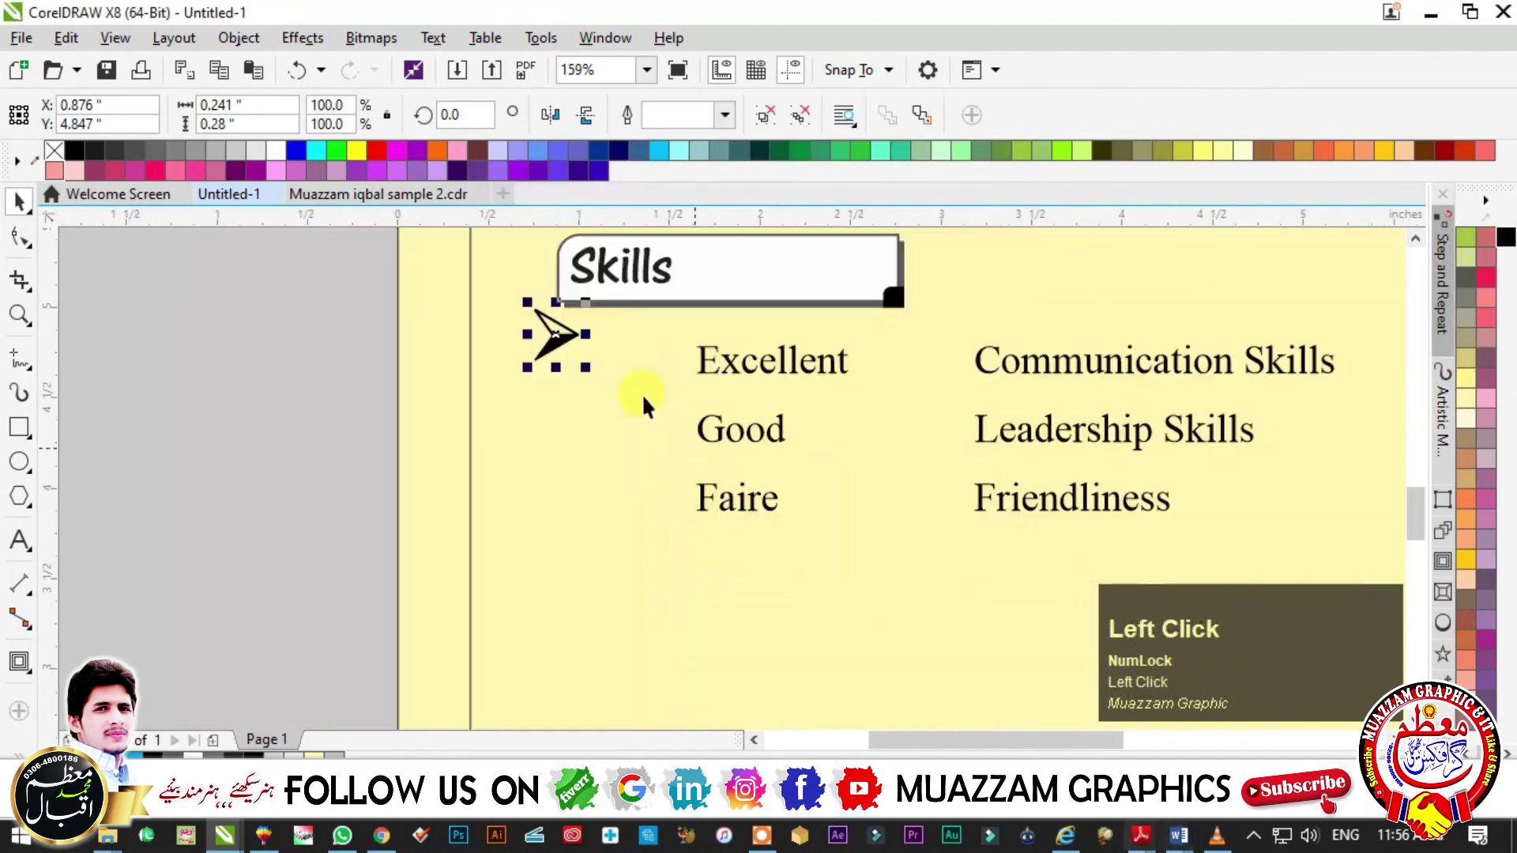
key("Escape")
scroll(718, 412, "up", 2)
left_click(474, 306)
- Shrink the arrow to 50% before Excellent and copy it beside Good and Faire
left_click_drag(498, 335, 629, 444)
right_click(628, 444)
key("ctrl+r")
key("Escape")
left_click_drag(567, 278, 666, 607)
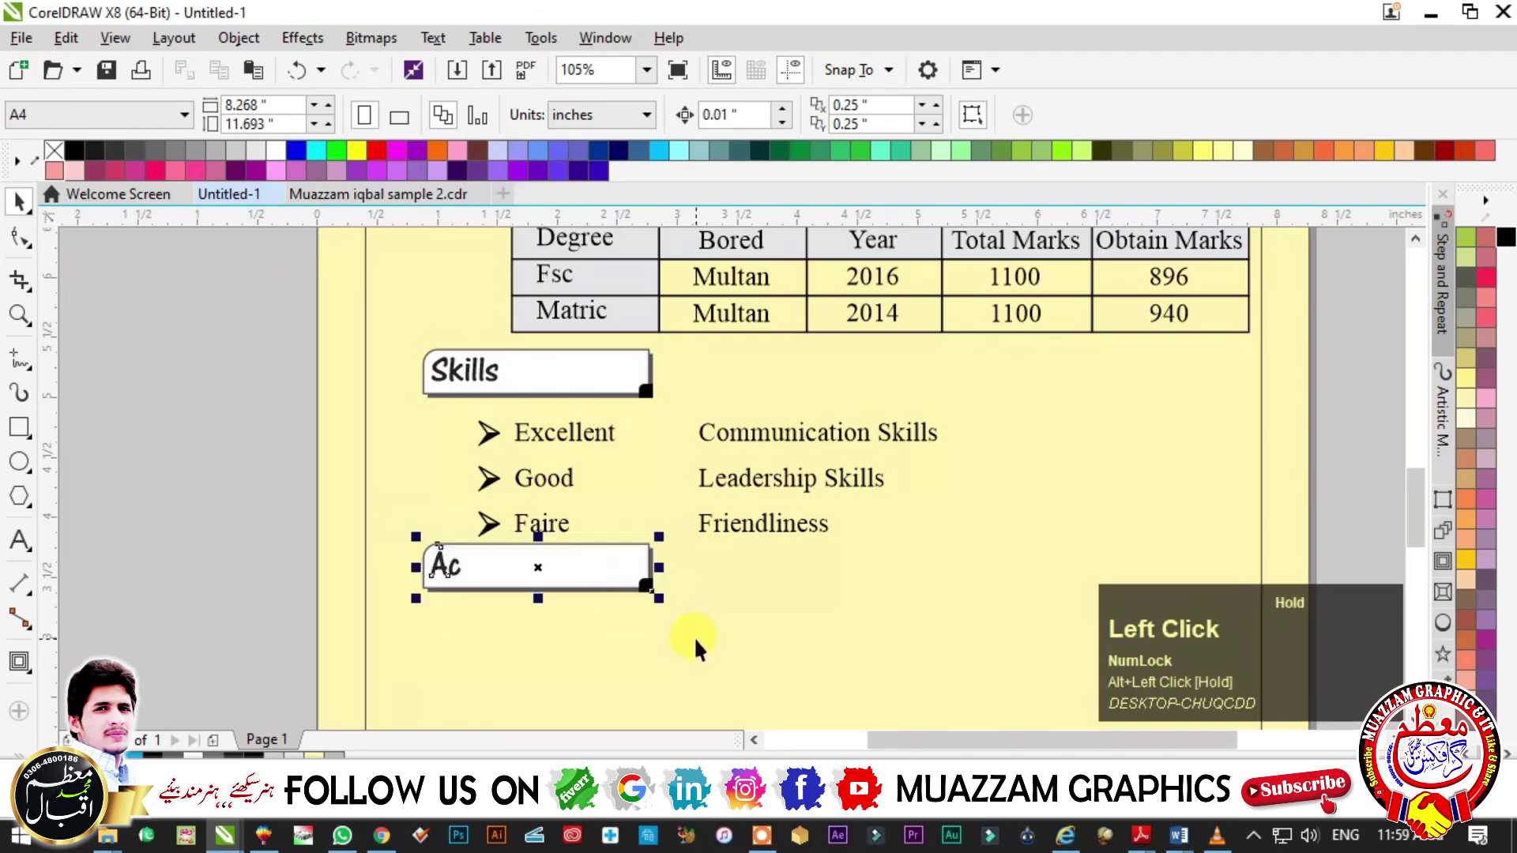
- Delete the stray Ac text and copy the Skills heading box below the list
key("Delete")
left_click_drag(404, 343, 701, 430)
left_click_drag(535, 372, 532, 571)
- Replace the copied heading's text with 'Achievement' and deselect it
double_click(467, 569)
key("ctrl+a")
type("Ac")
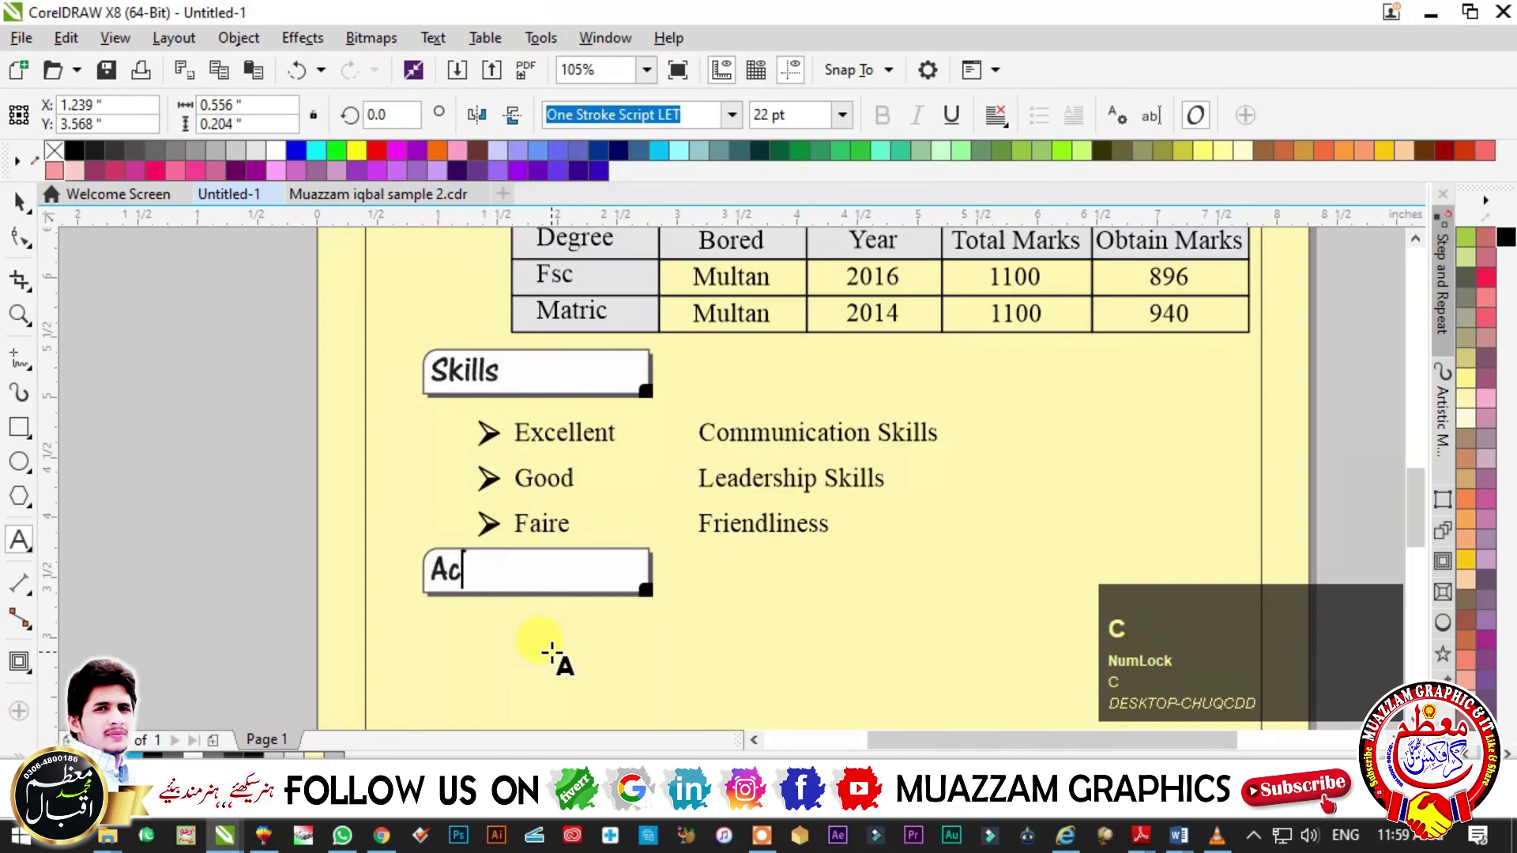
type("hie")
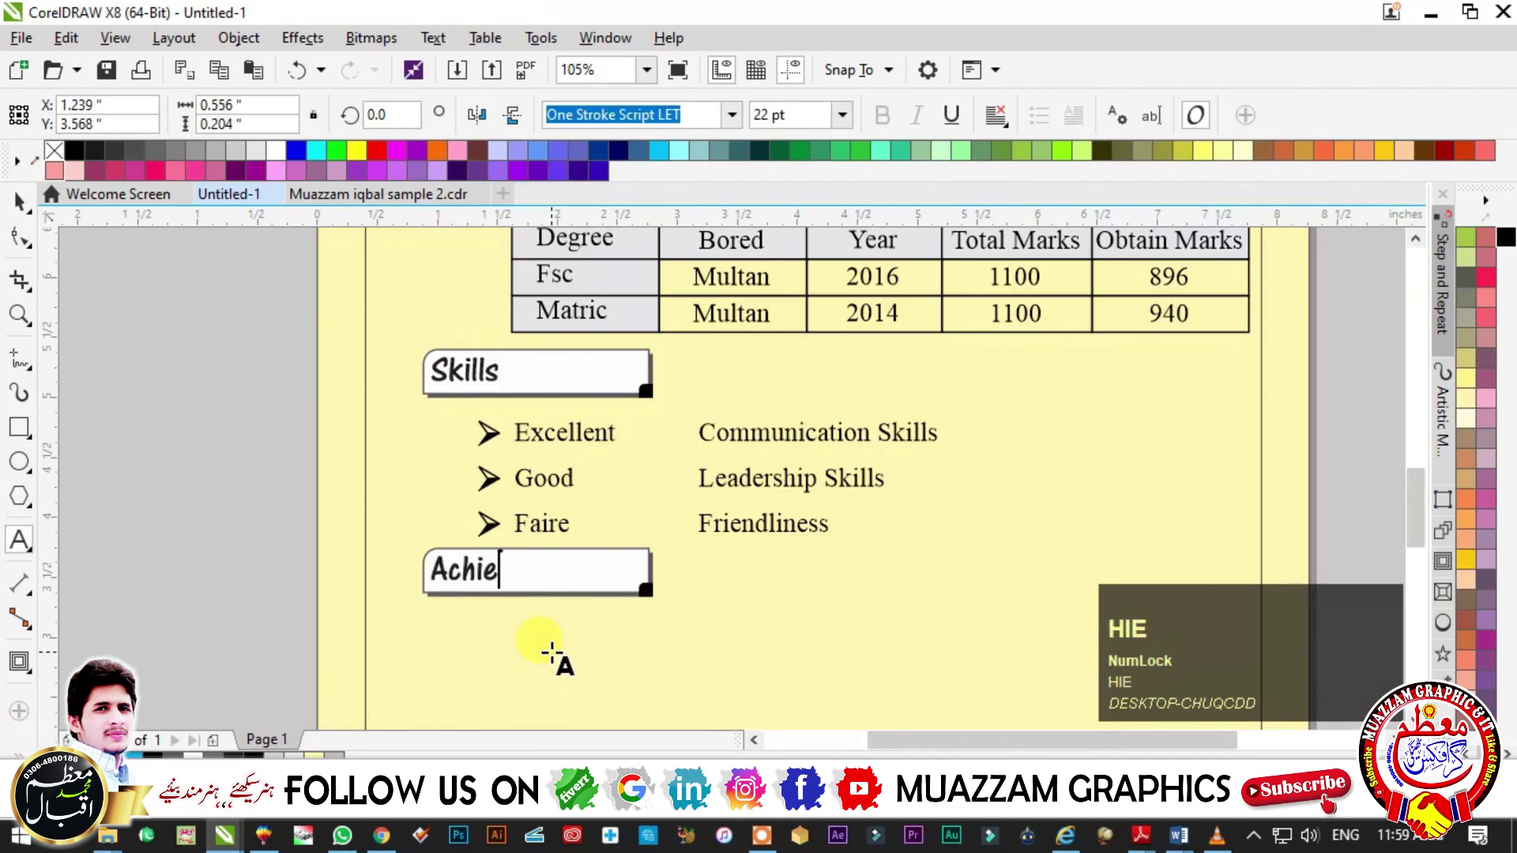
type("vemen")
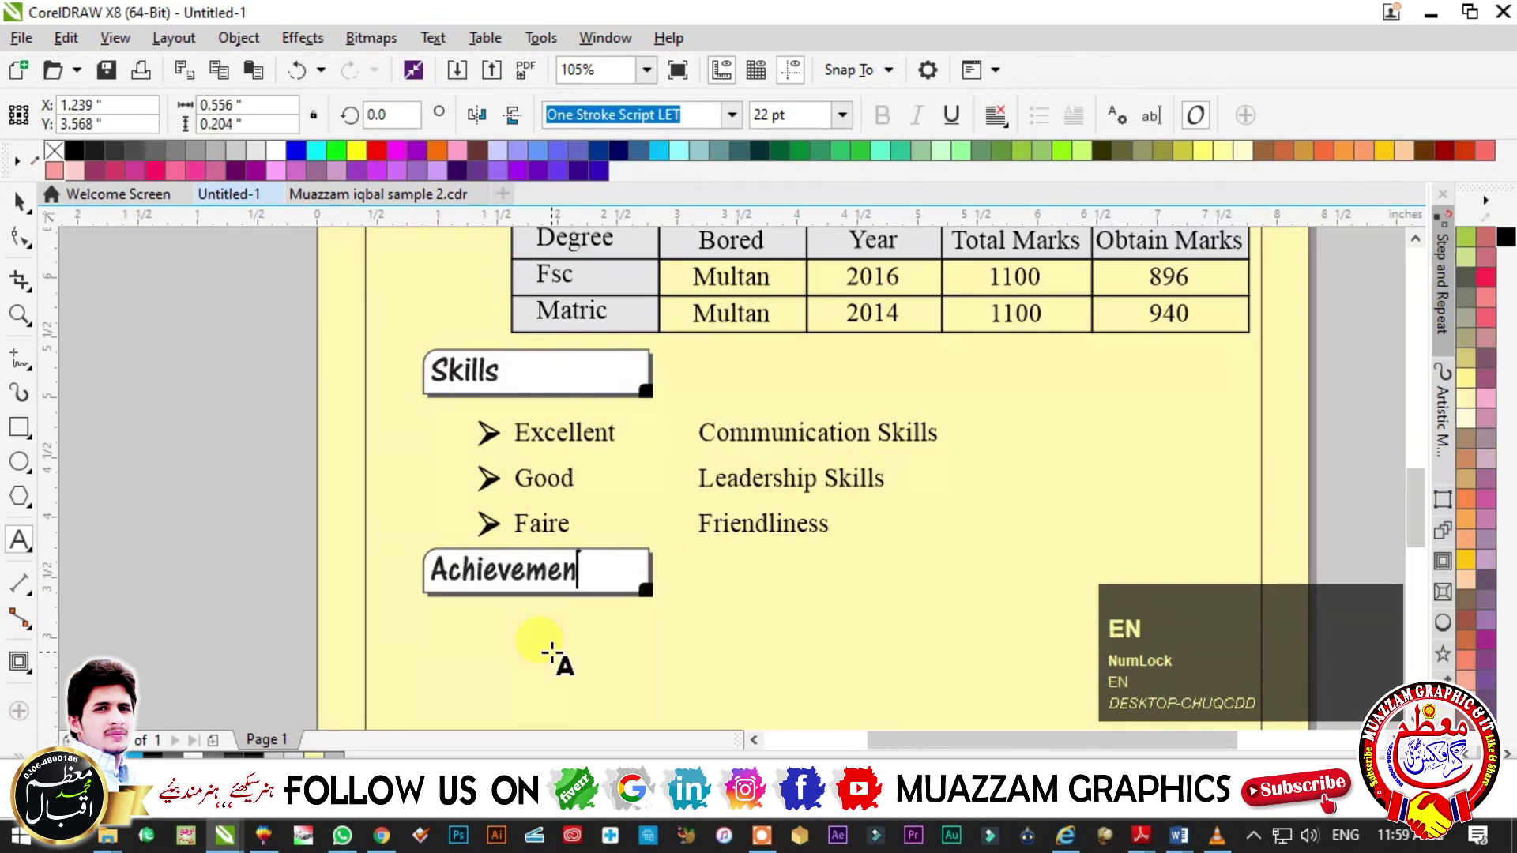
type("t")
key("ctrl+space")
scroll(970, 715, "down", 3)
left_click(970, 716)
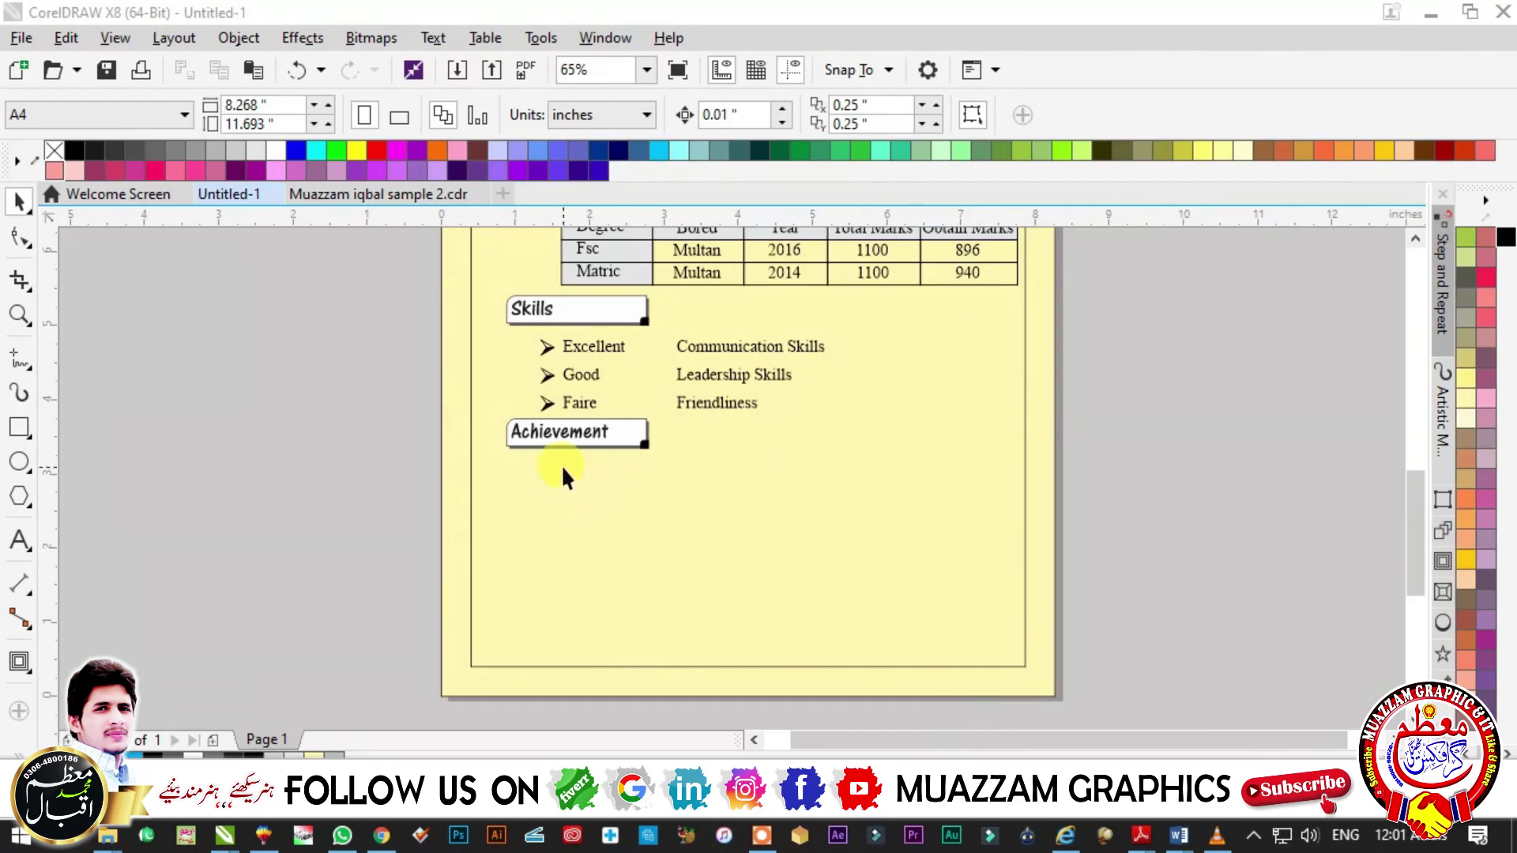
- Copy the arrow-bulleted Excellent, Good, Faire list below the Achievement heading
scroll(1108, 720, "down", 1)
left_click(510, 394)
key("F2")
left_click_drag(425, 338, 1064, 664)
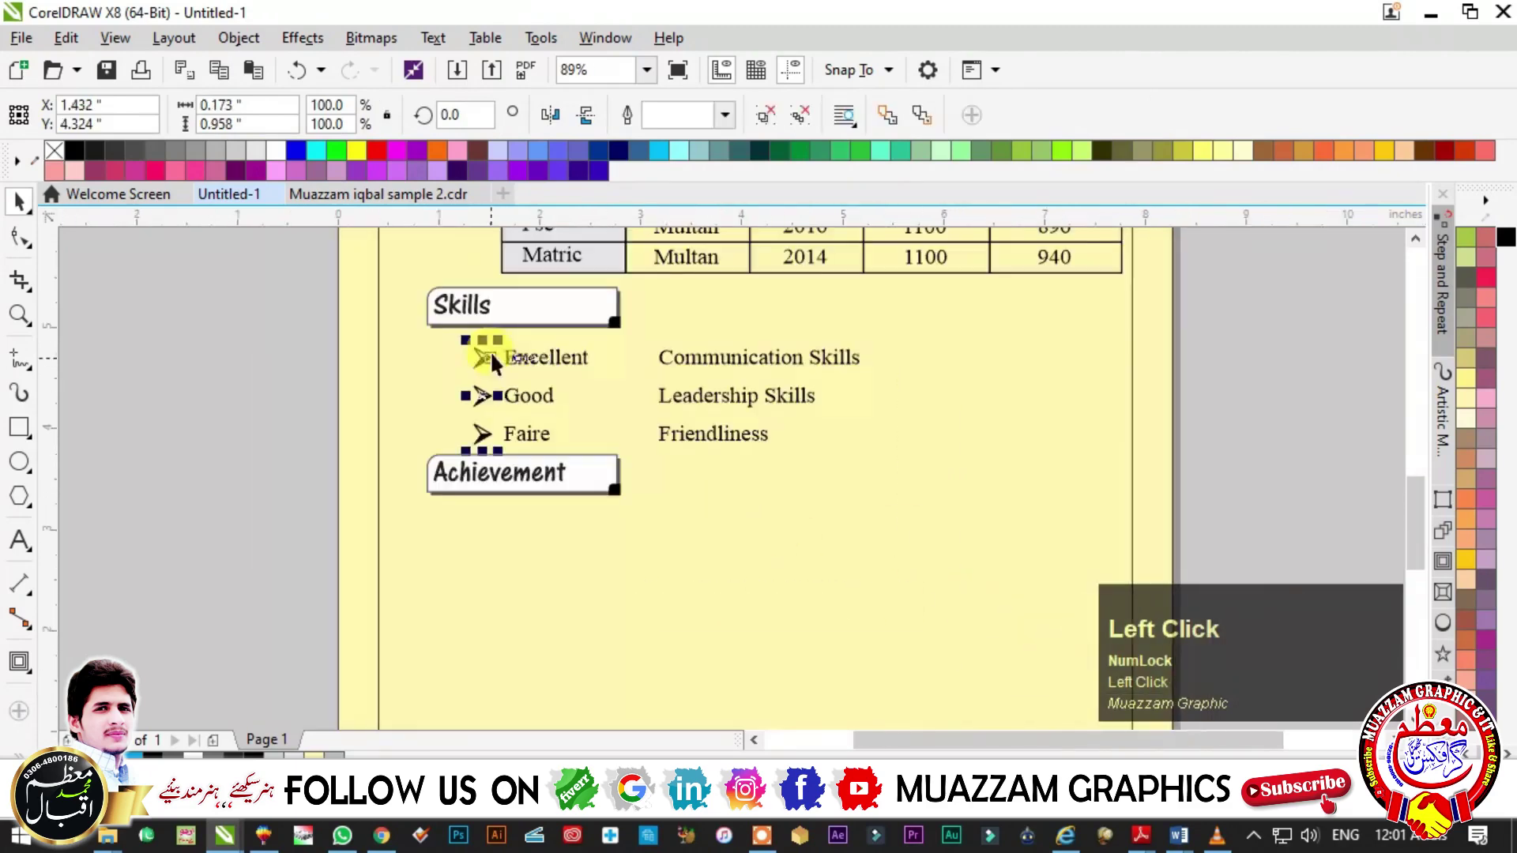
left_click_drag(489, 351, 526, 543)
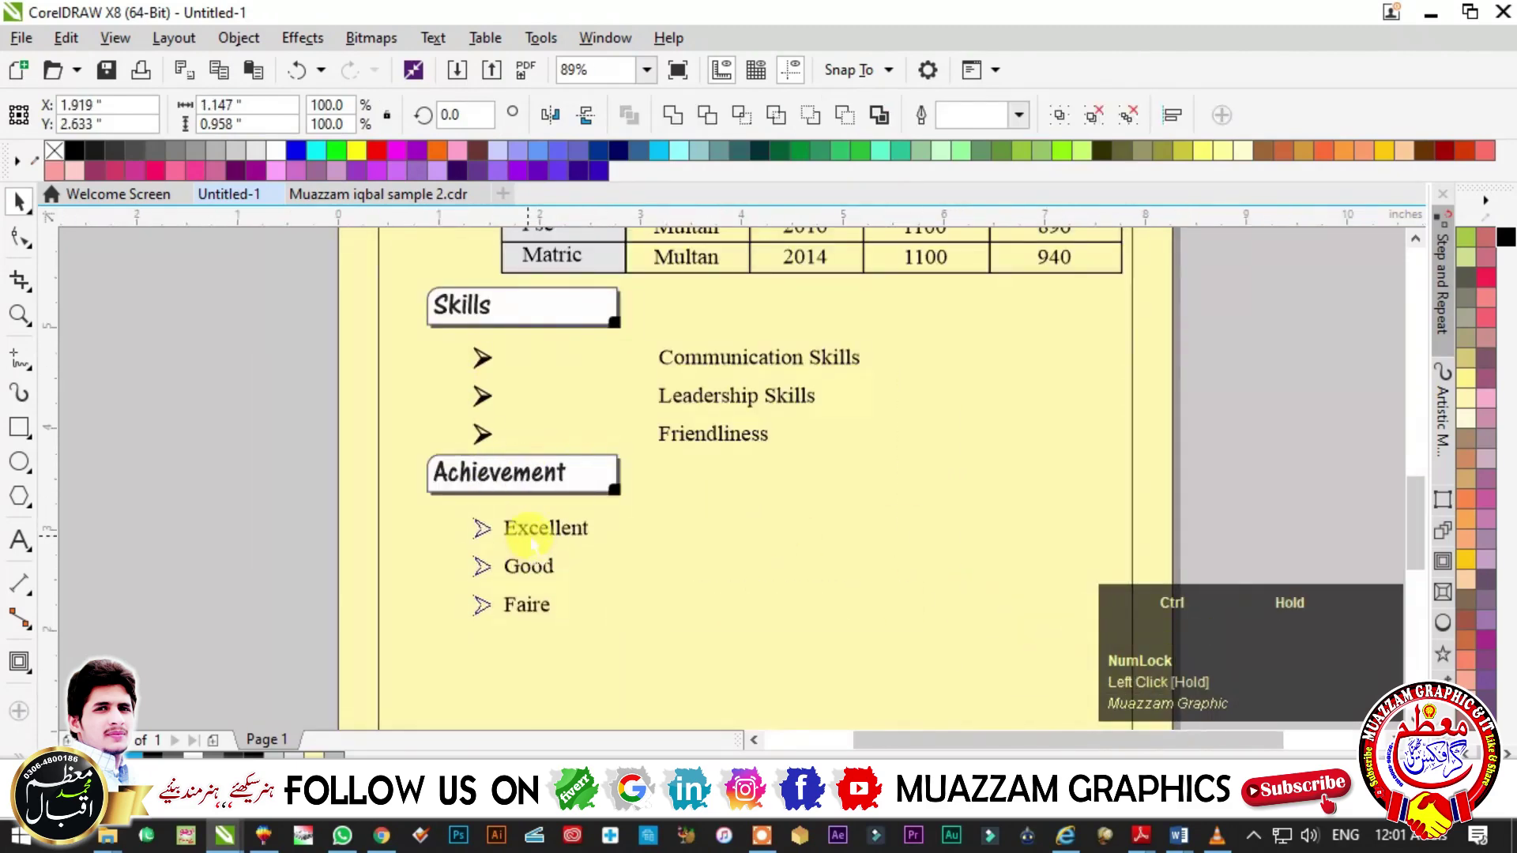
right_click(527, 544, "ctrl")
key("Escape")
- Retype the copied list as the first item, 'Hafiz e Quran Pak'
double_click(545, 530)
key("ctrl+a")
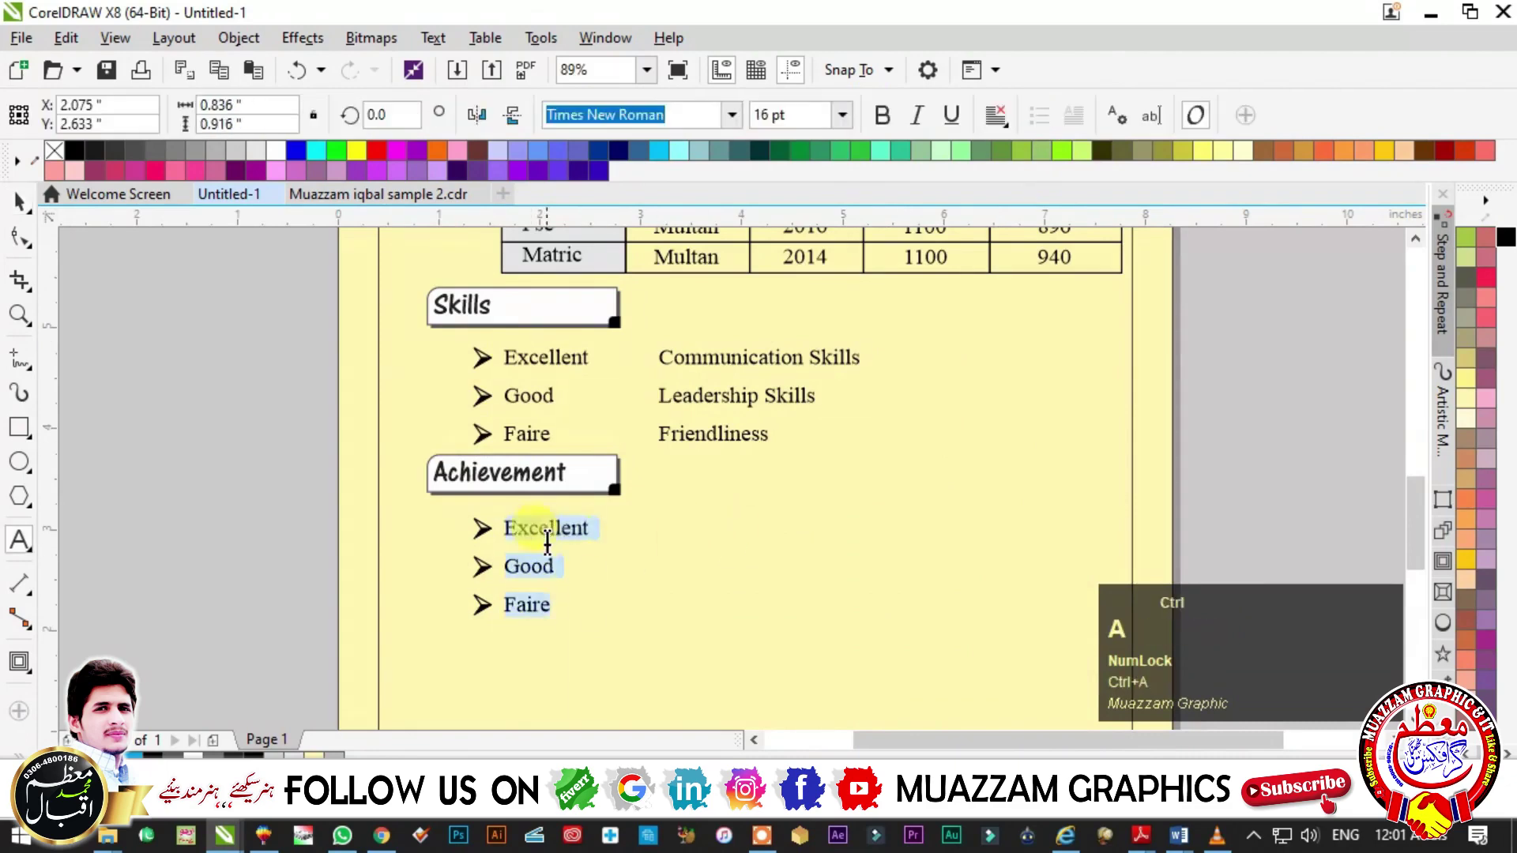
type("H")
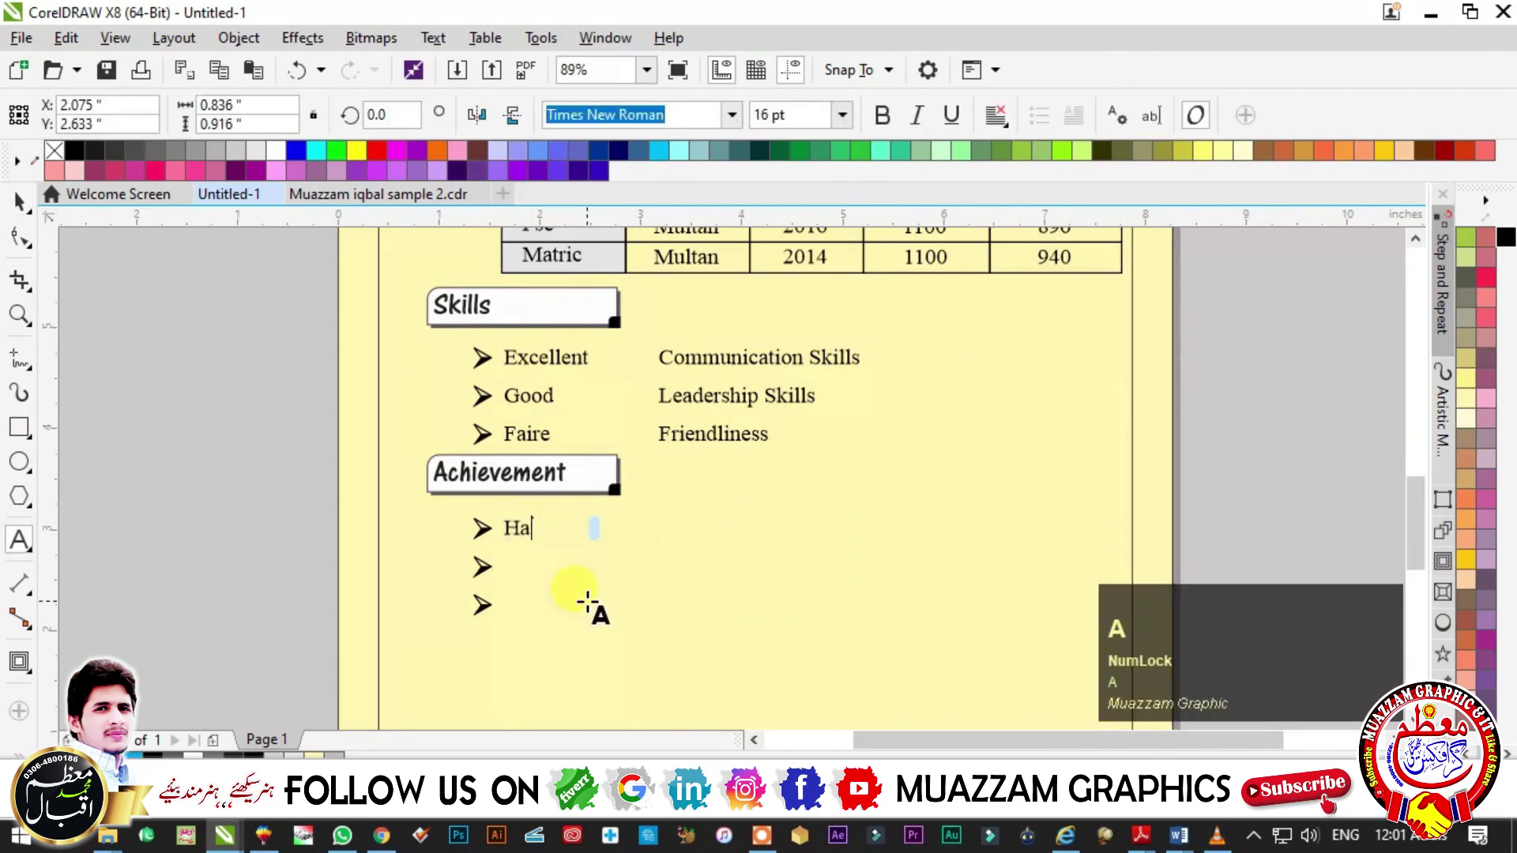
type("a")
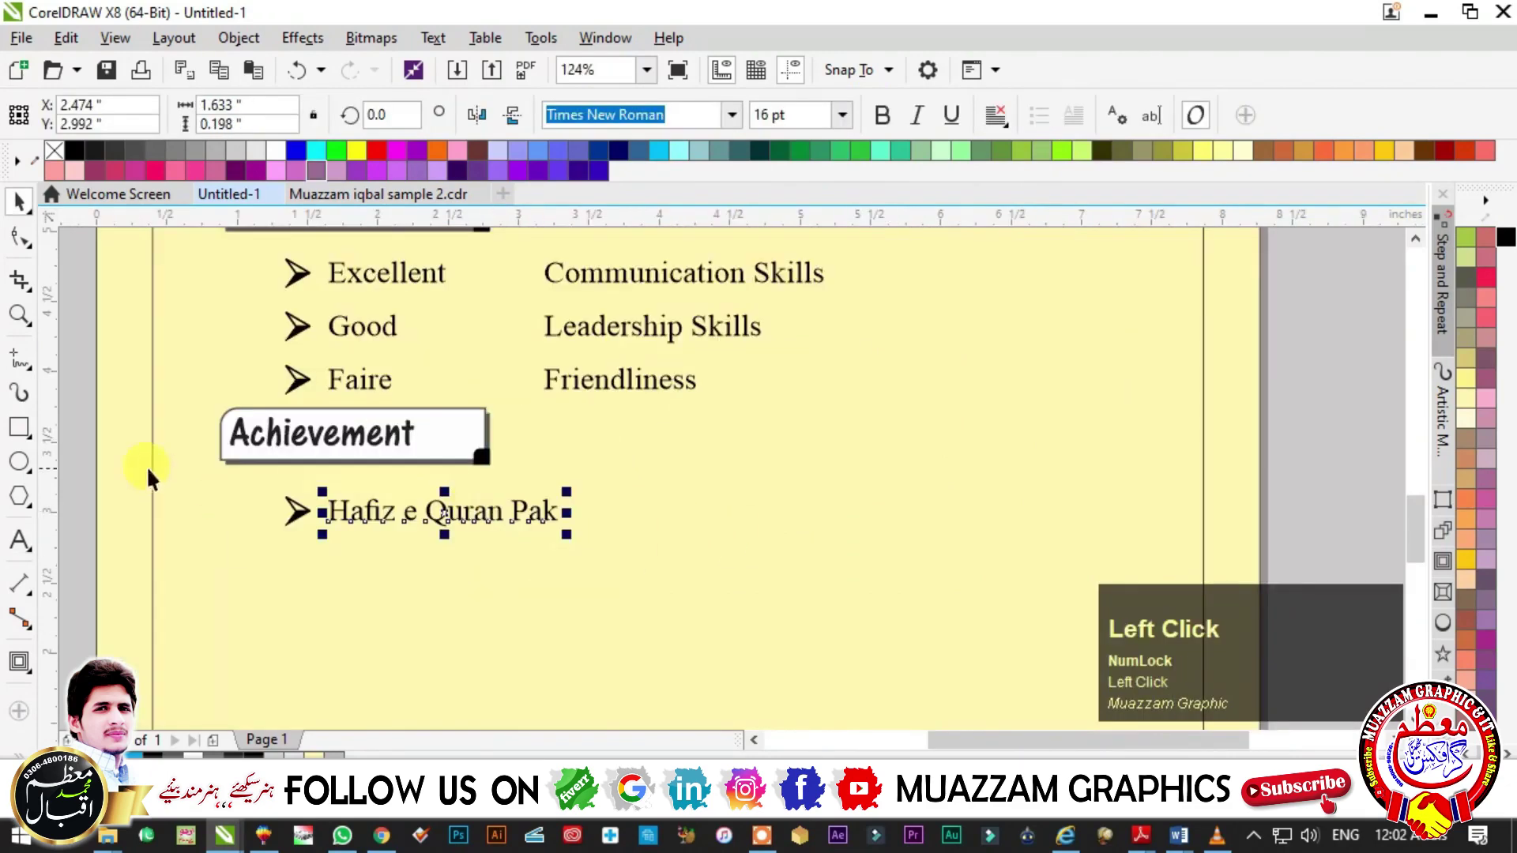
key("Escape")
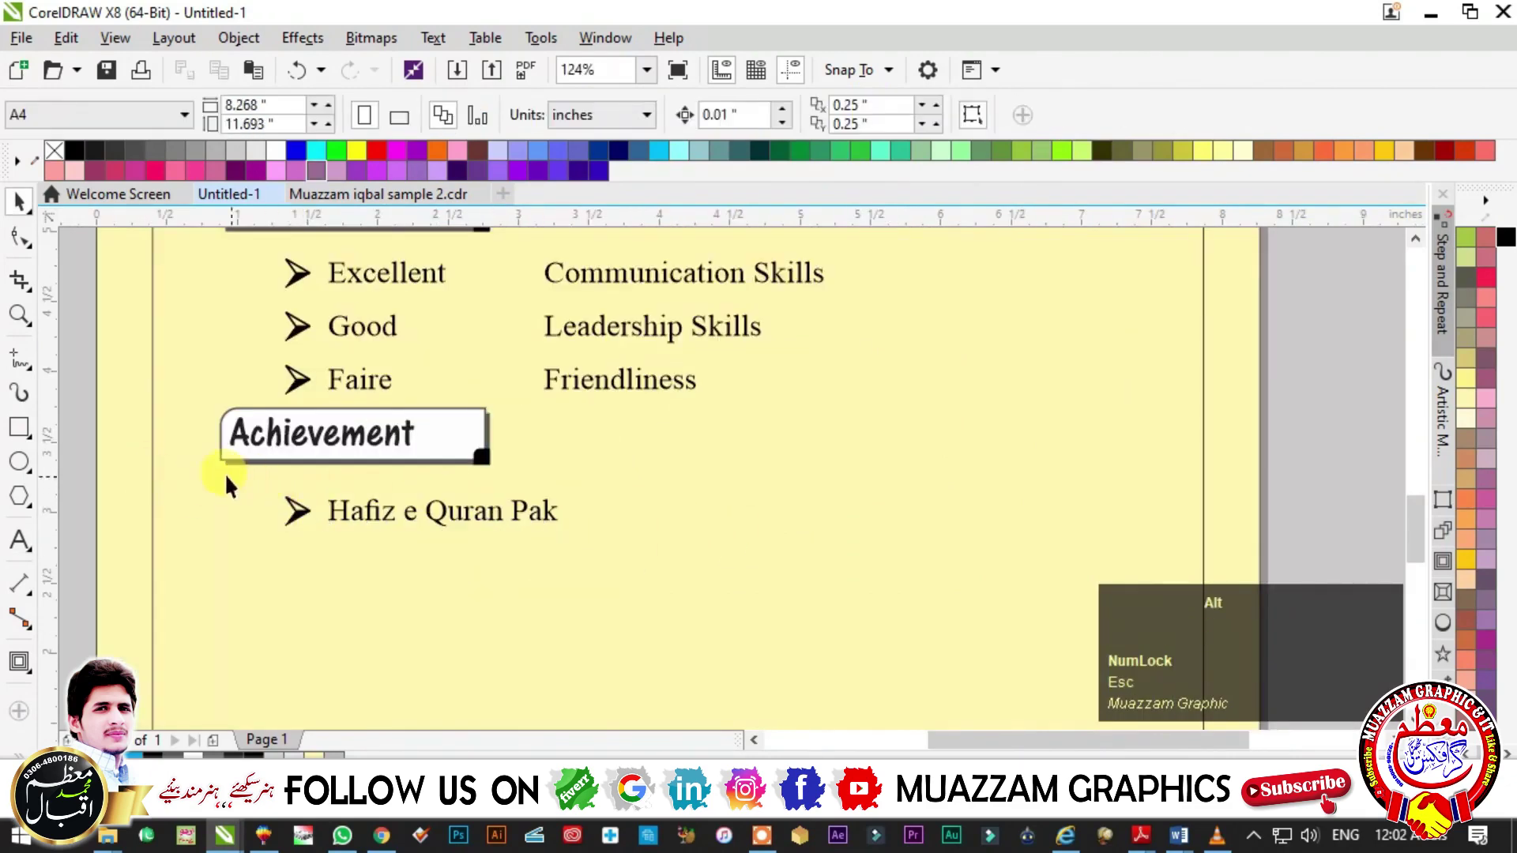
- Copy the item to the right as the karate first-position note, wrapping its frame after 'Got'
left_click(442, 512)
left_click_drag(415, 510, 772, 515)
right_click(771, 515)
key("Escape")
double_click(771, 515)
key("ctrl+a")
key("ctrl+z")
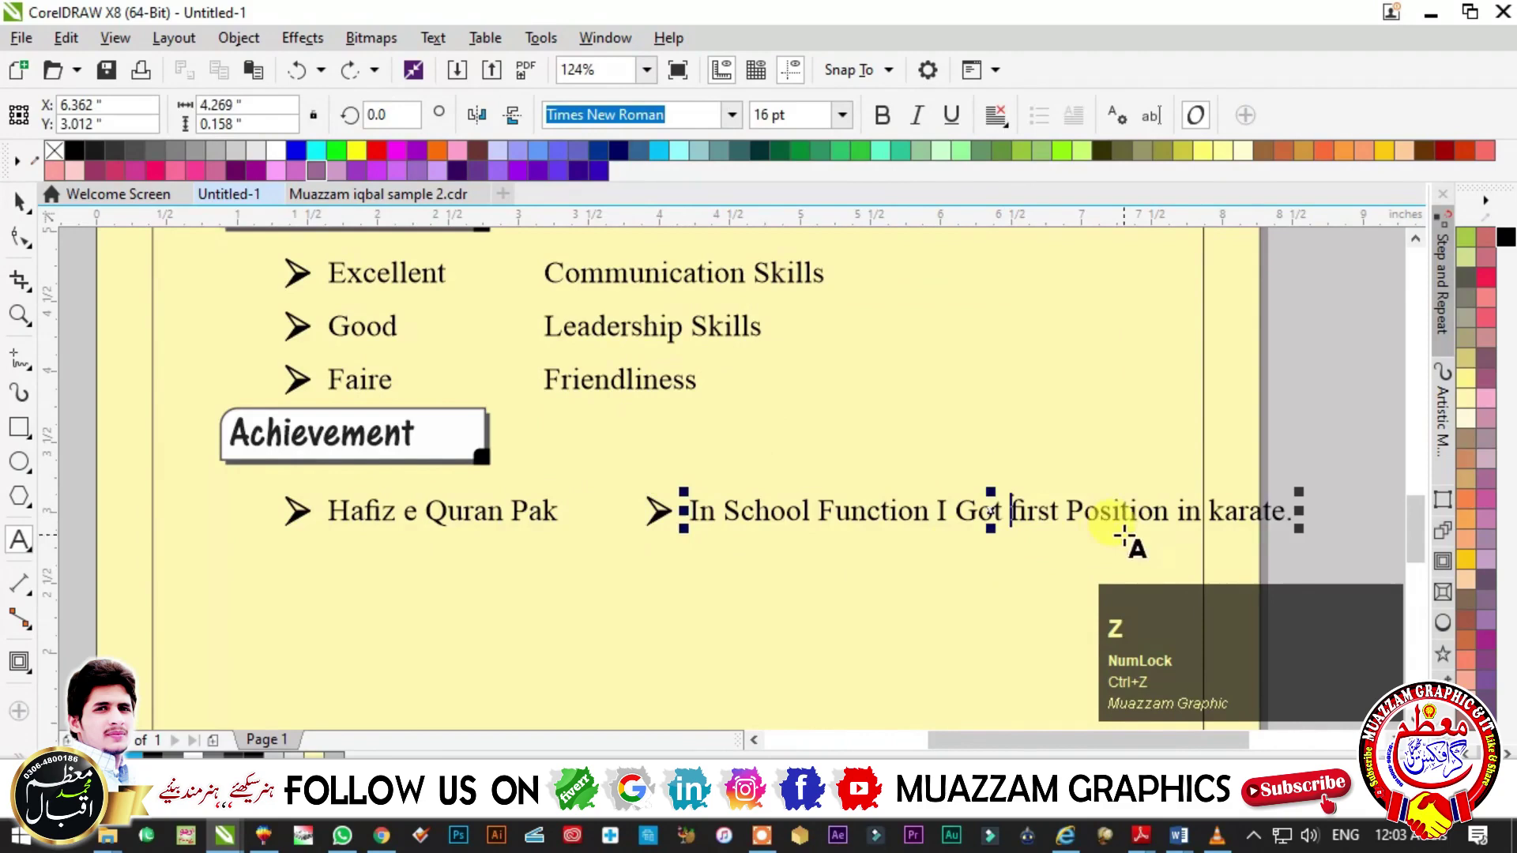
left_click_drag(1298, 528, 1054, 583)
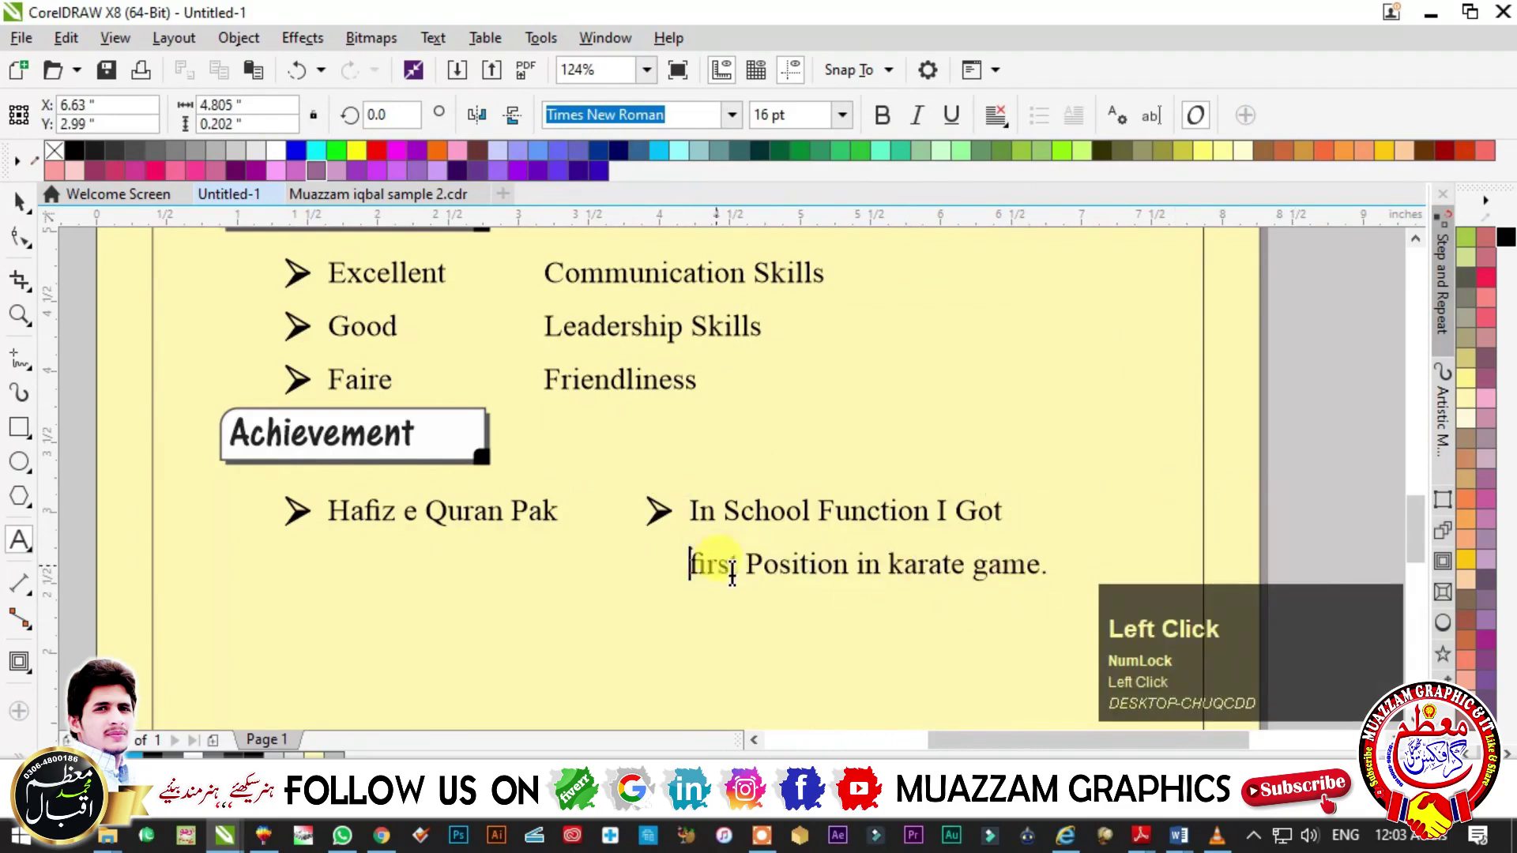
key("Escape")
scroll(511, 430, "down", 2)
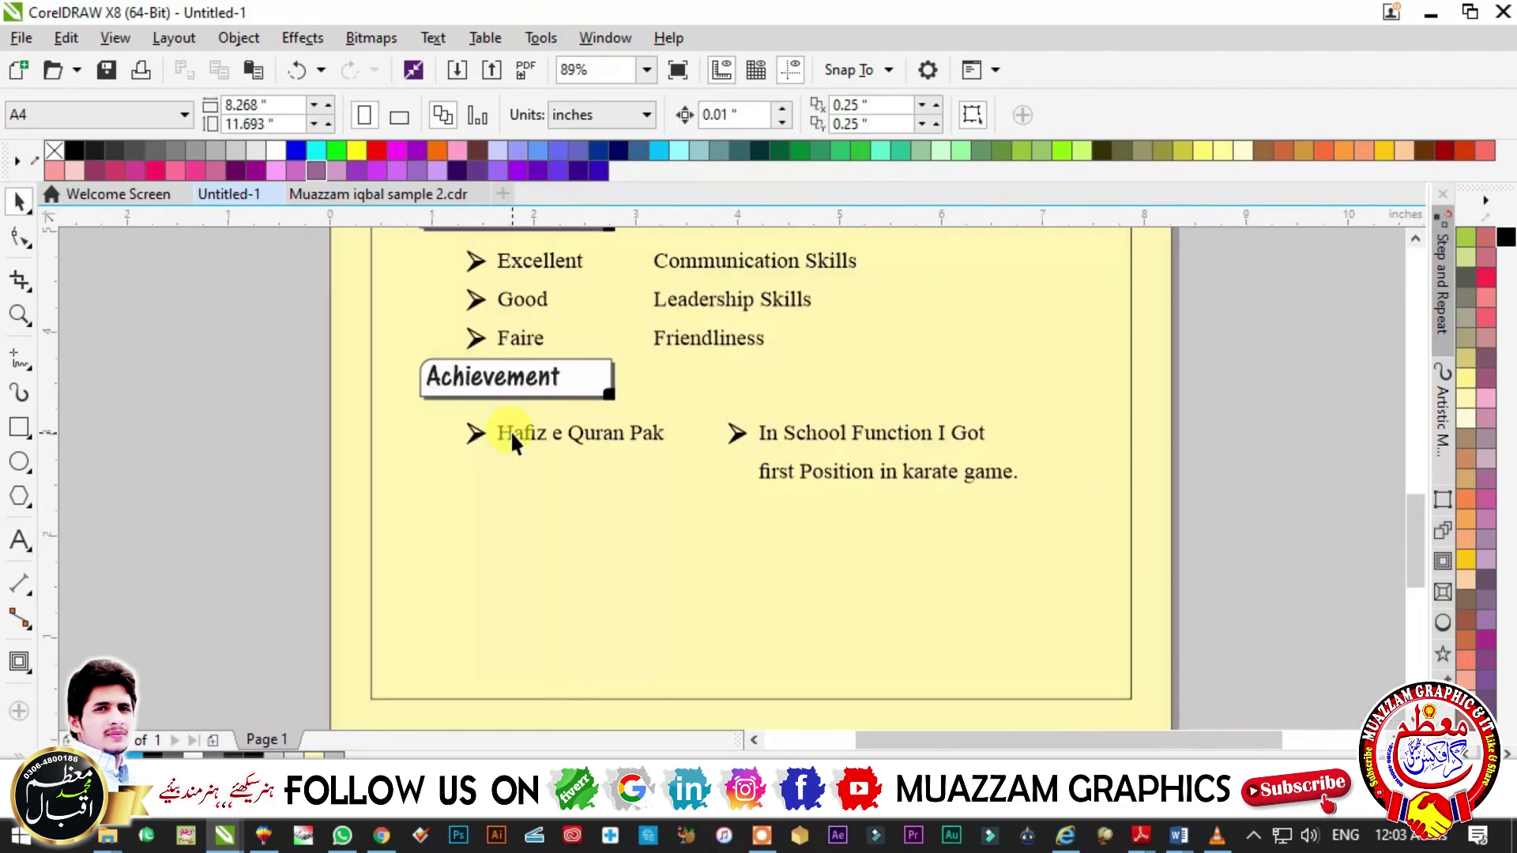
scroll(510, 430, "down", 3)
- Copy the Achievement heading box lower down and retype it as 'Hobbies'
left_click(1008, 552)
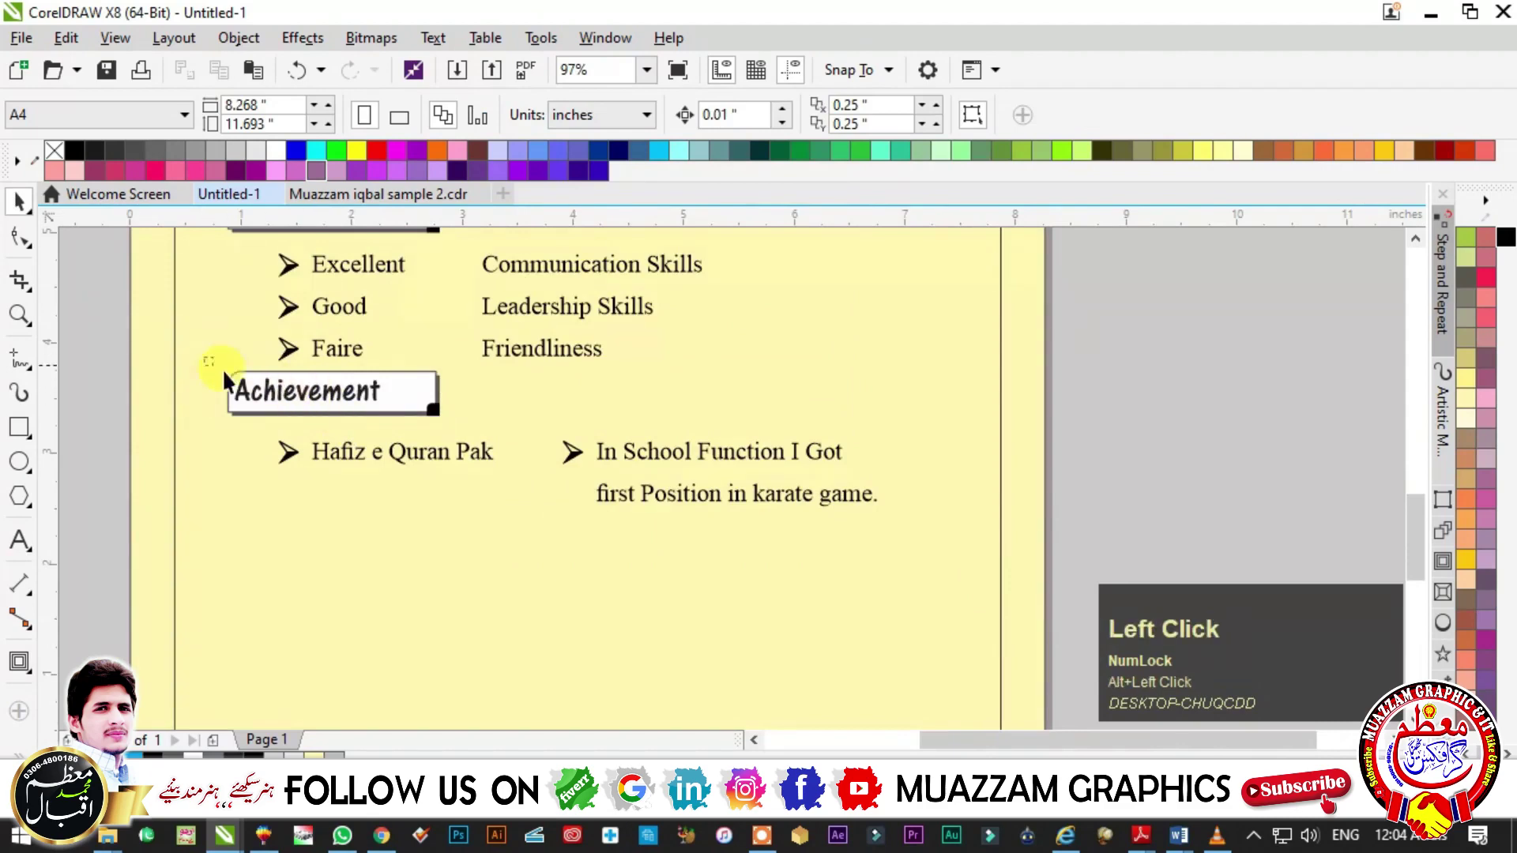
left_click_drag(473, 438, 395, 588)
key("ctrl+a")
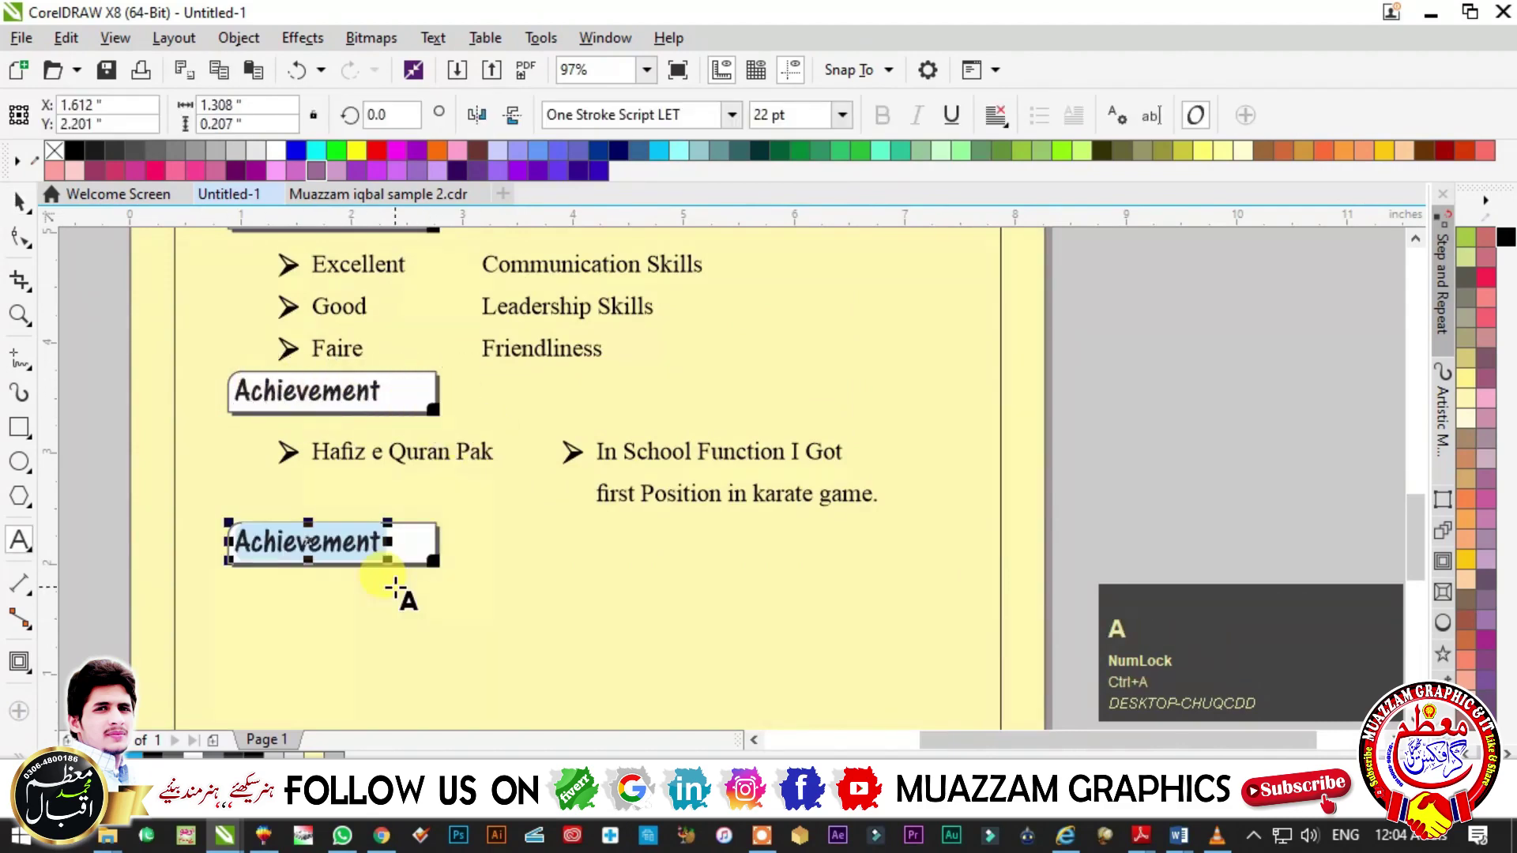
type("Hobbies")
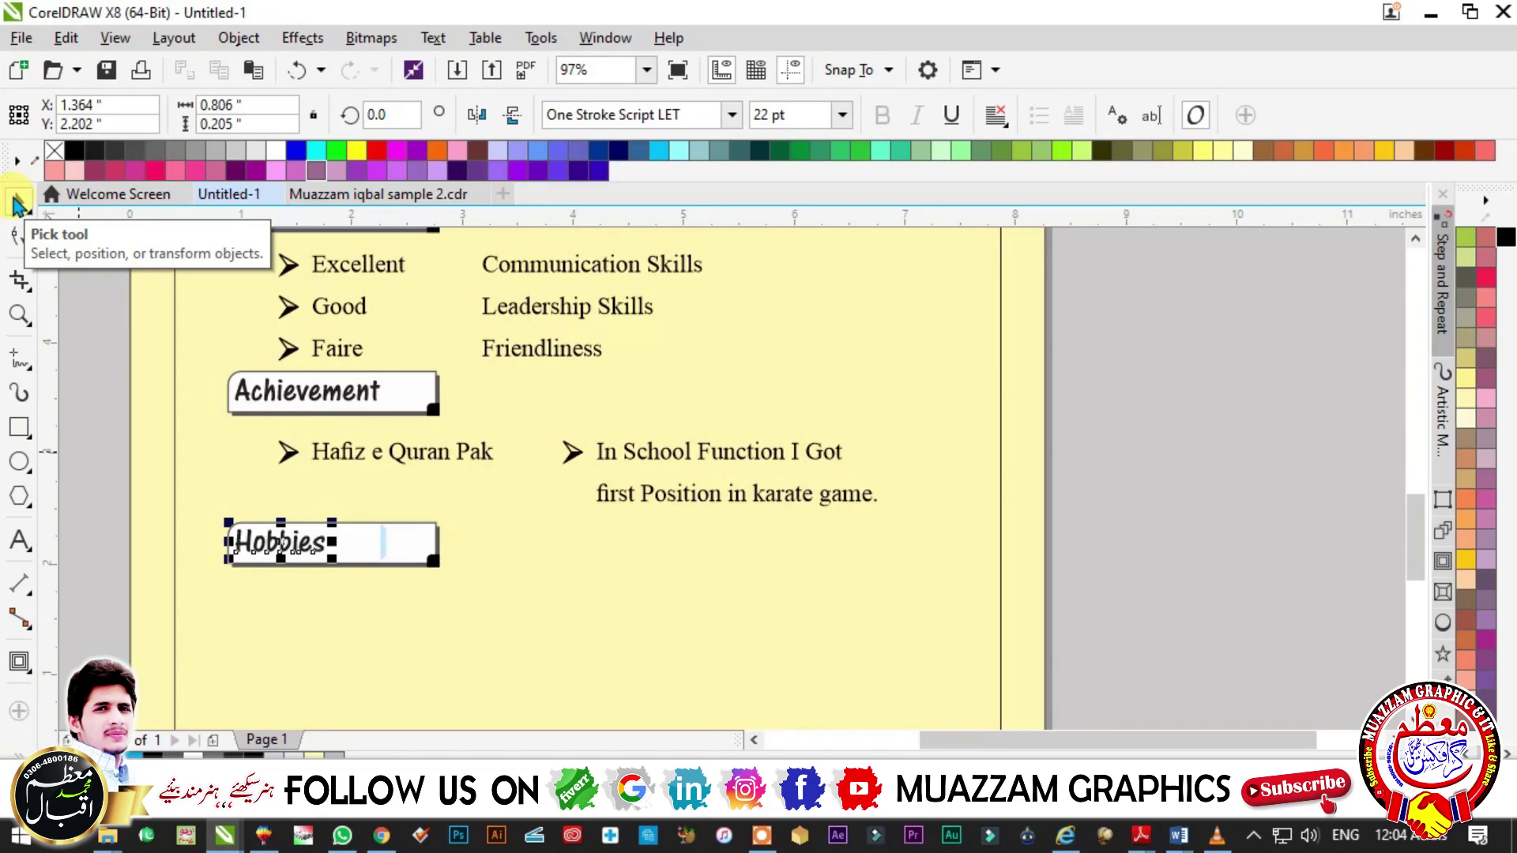
- Copy the Hafiz e Quran Pak item below Hobbies and type hobbies such as 'I love reading books'
left_click(18, 204)
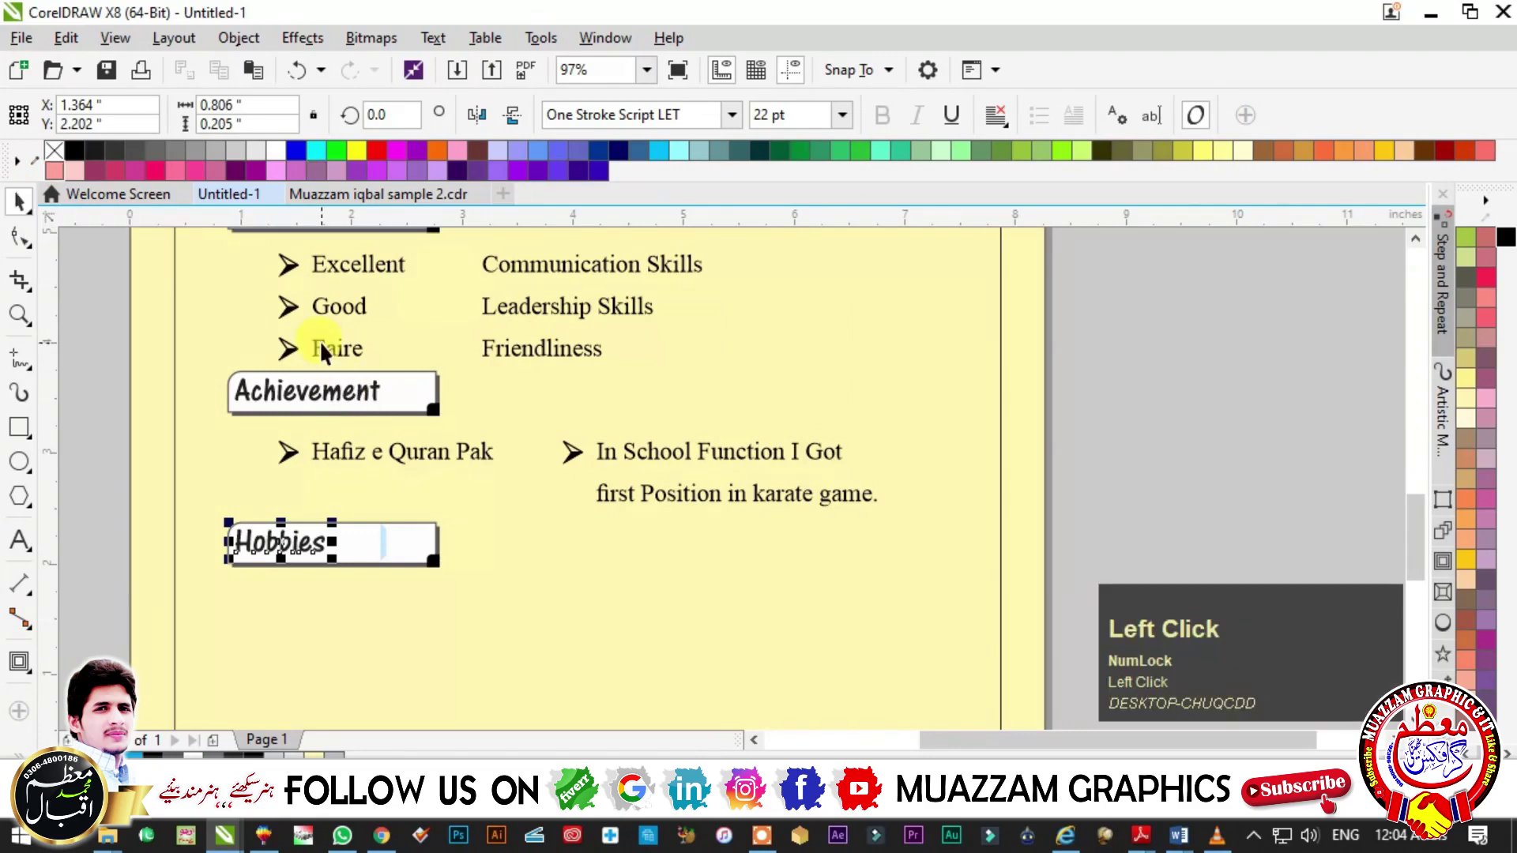
left_click(319, 346)
left_click_drag(399, 456, 399, 602)
right_click(399, 602, "ctrl")
double_click(306, 594)
type("Ilo")
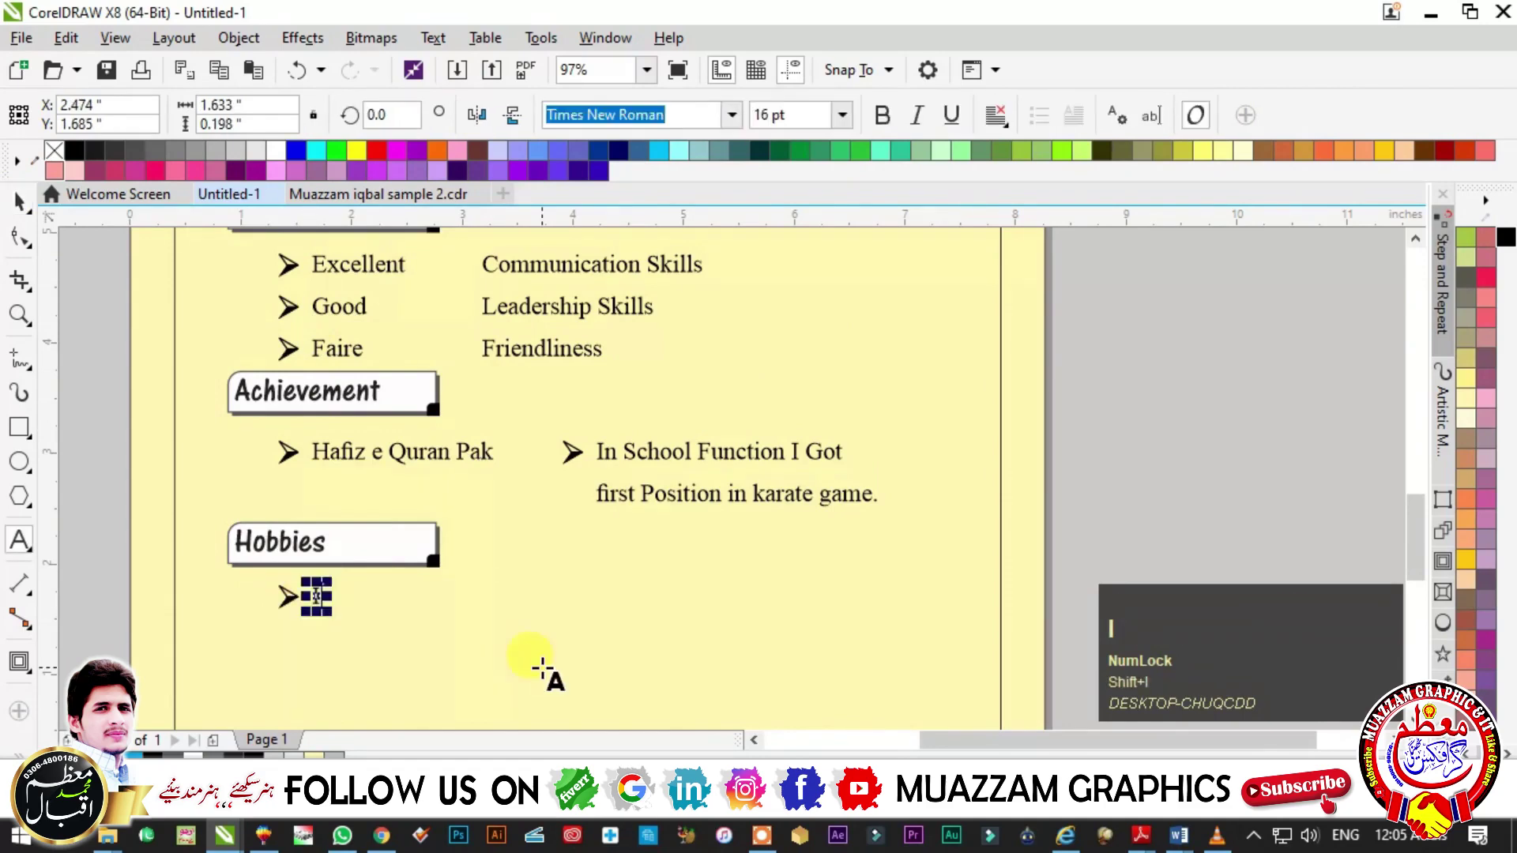
key("BackSpace")
key("BackSpace")
- Duplicate the arrow bullet onto the second and third hobby lines
left_click(340, 442)
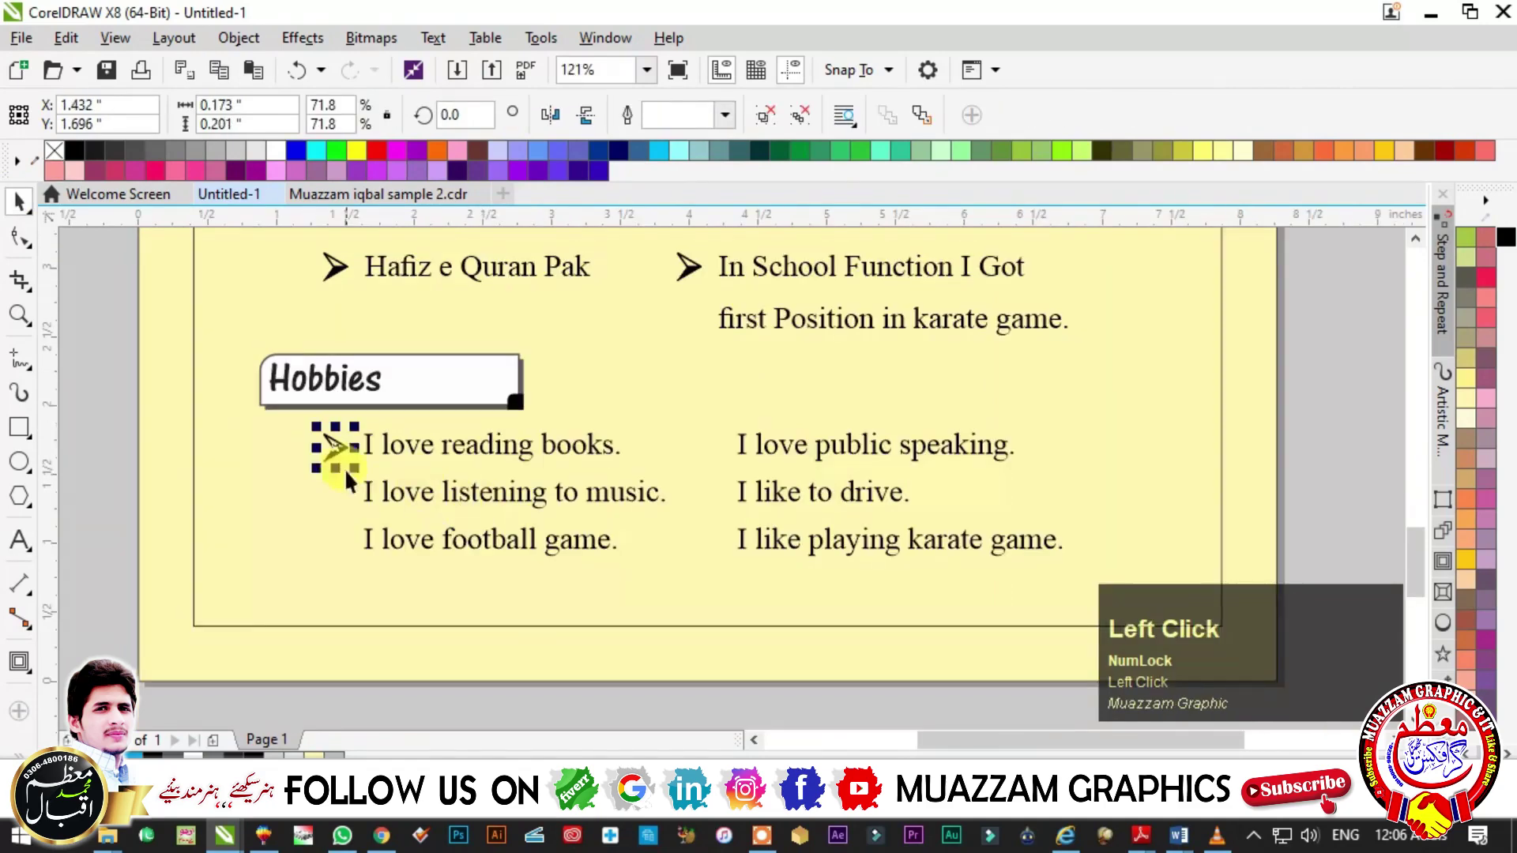
key("Escape")
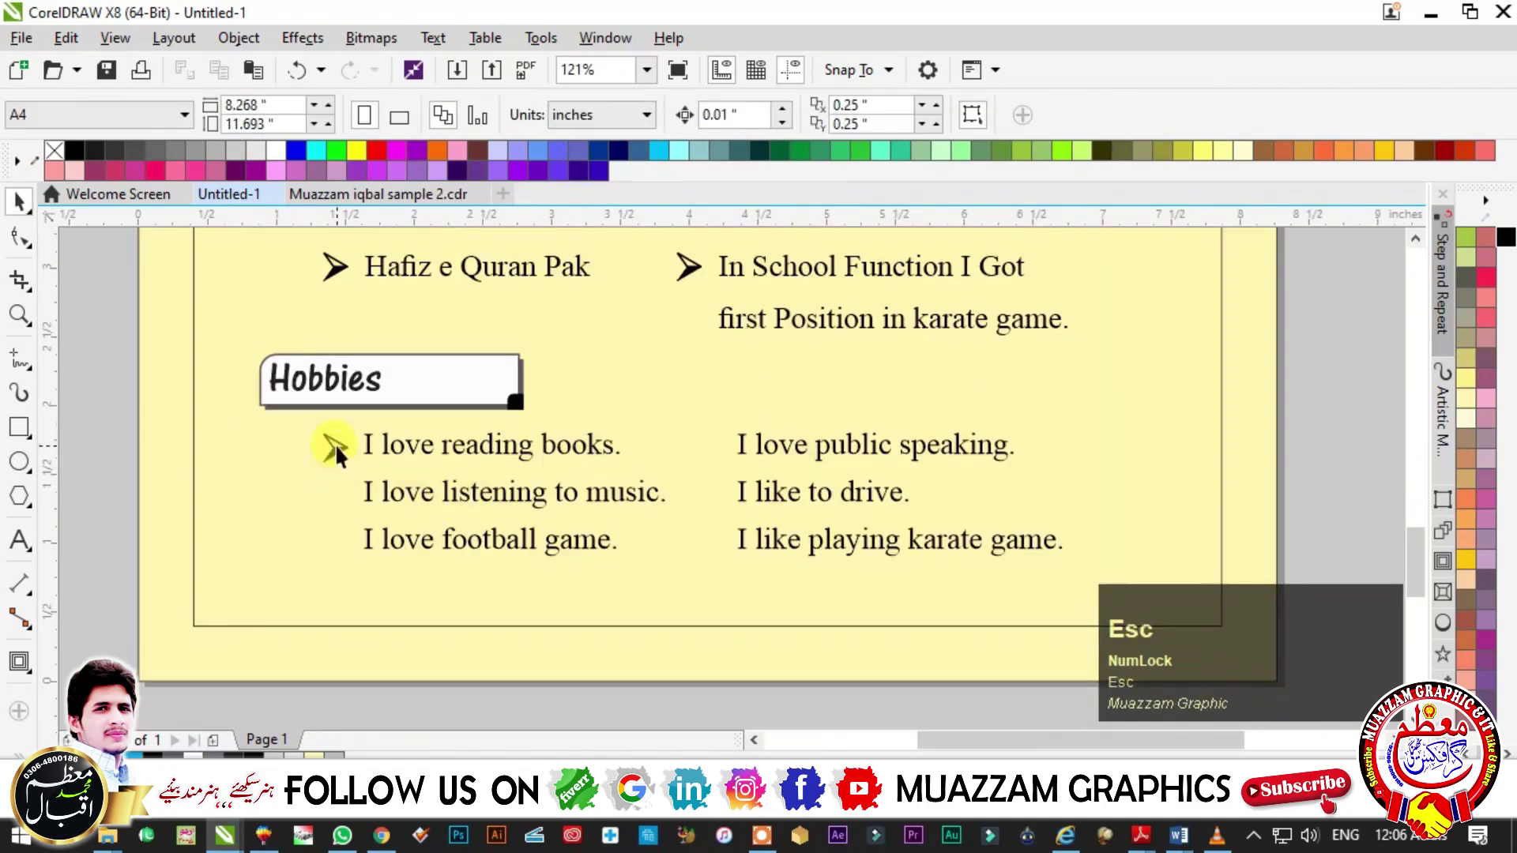
left_click_drag(333, 447, 332, 491)
right_click(332, 492, "ctrl")
key("ctrl+r")
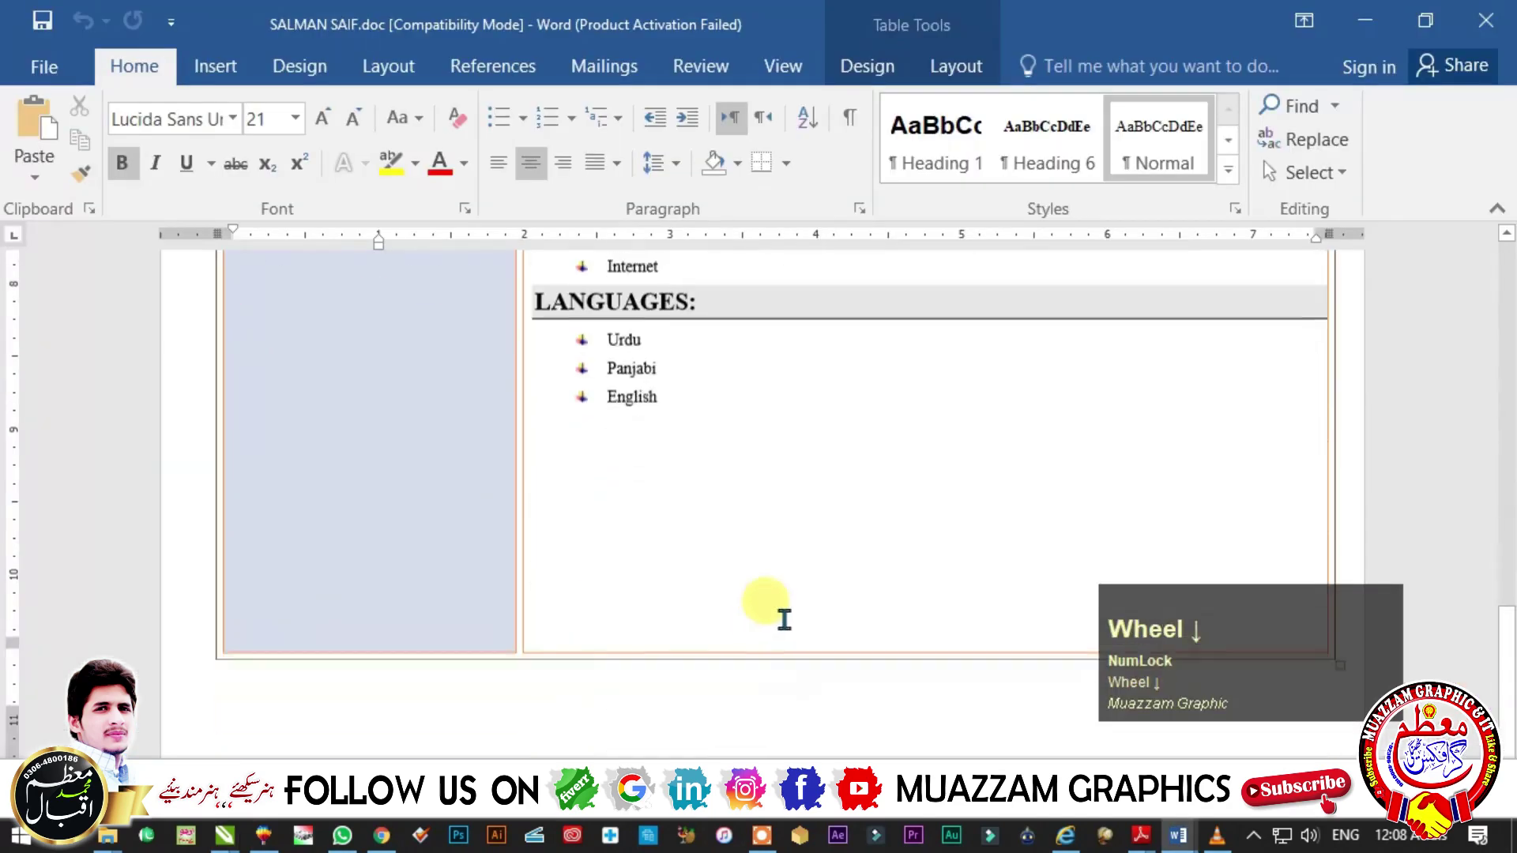
scroll(773, 610, "down", 1)
scroll(722, 474, "up", 3)
scroll(545, 448, "up", 1)
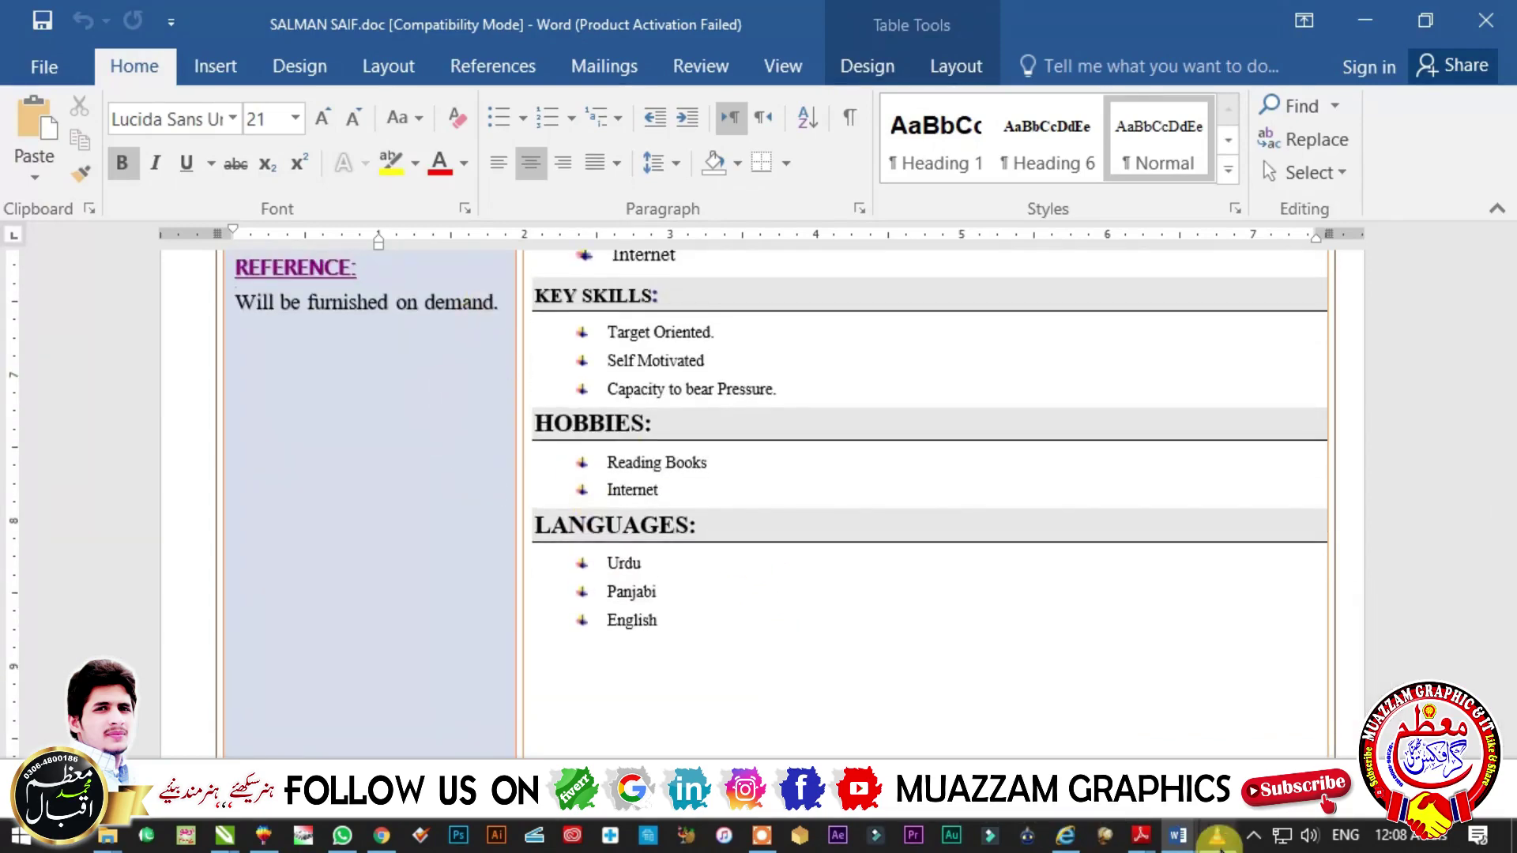
left_click(1177, 839)
left_click(624, 695)
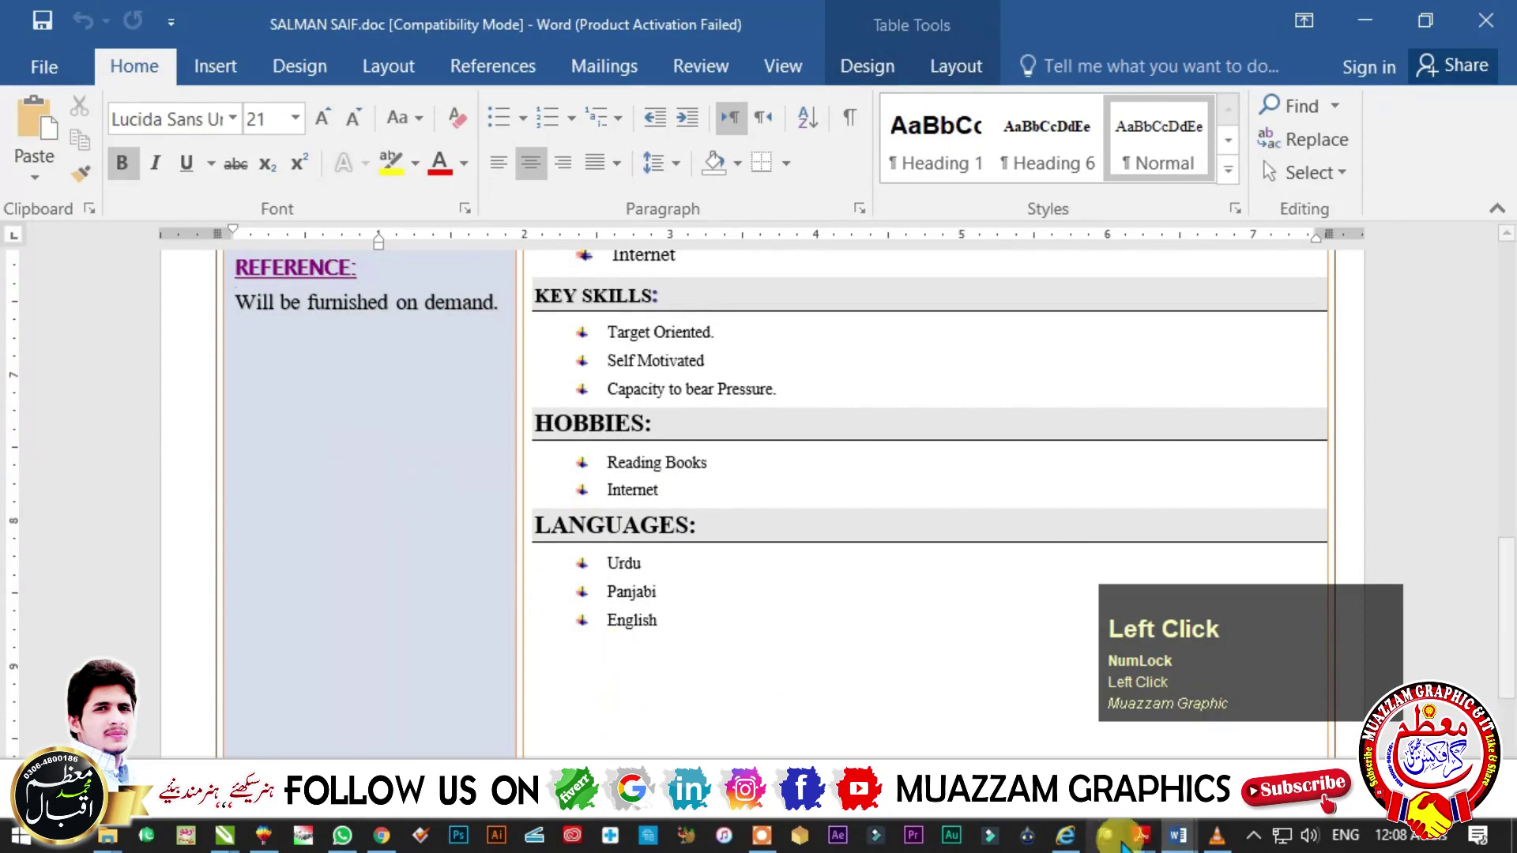
left_click(1177, 839)
left_click(877, 715)
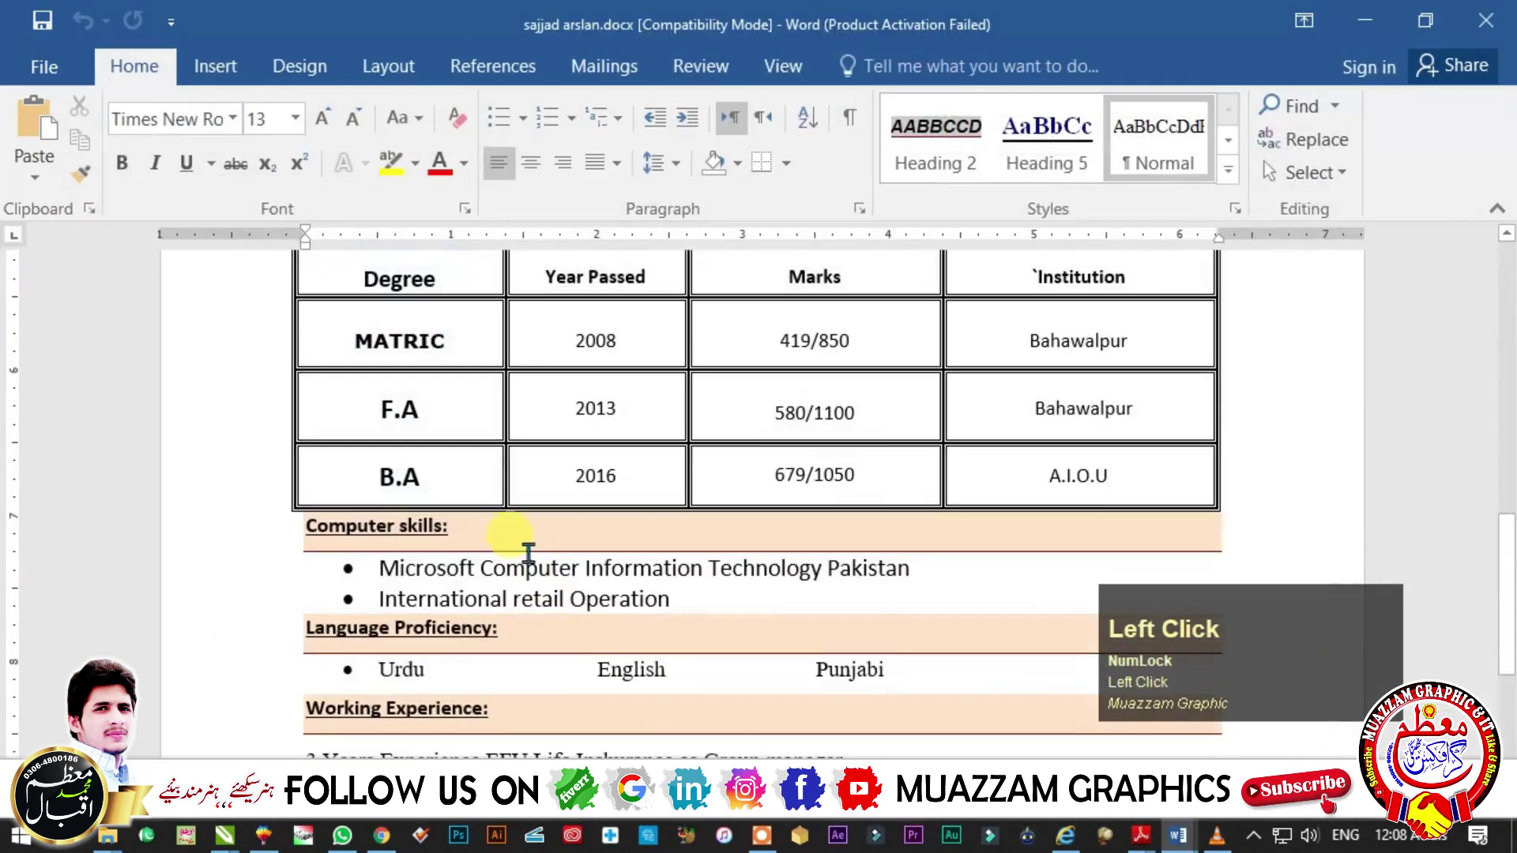
scroll(771, 721, "down", 1)
scroll(771, 721, "down", 4)
left_click_drag(948, 582, 293, 583)
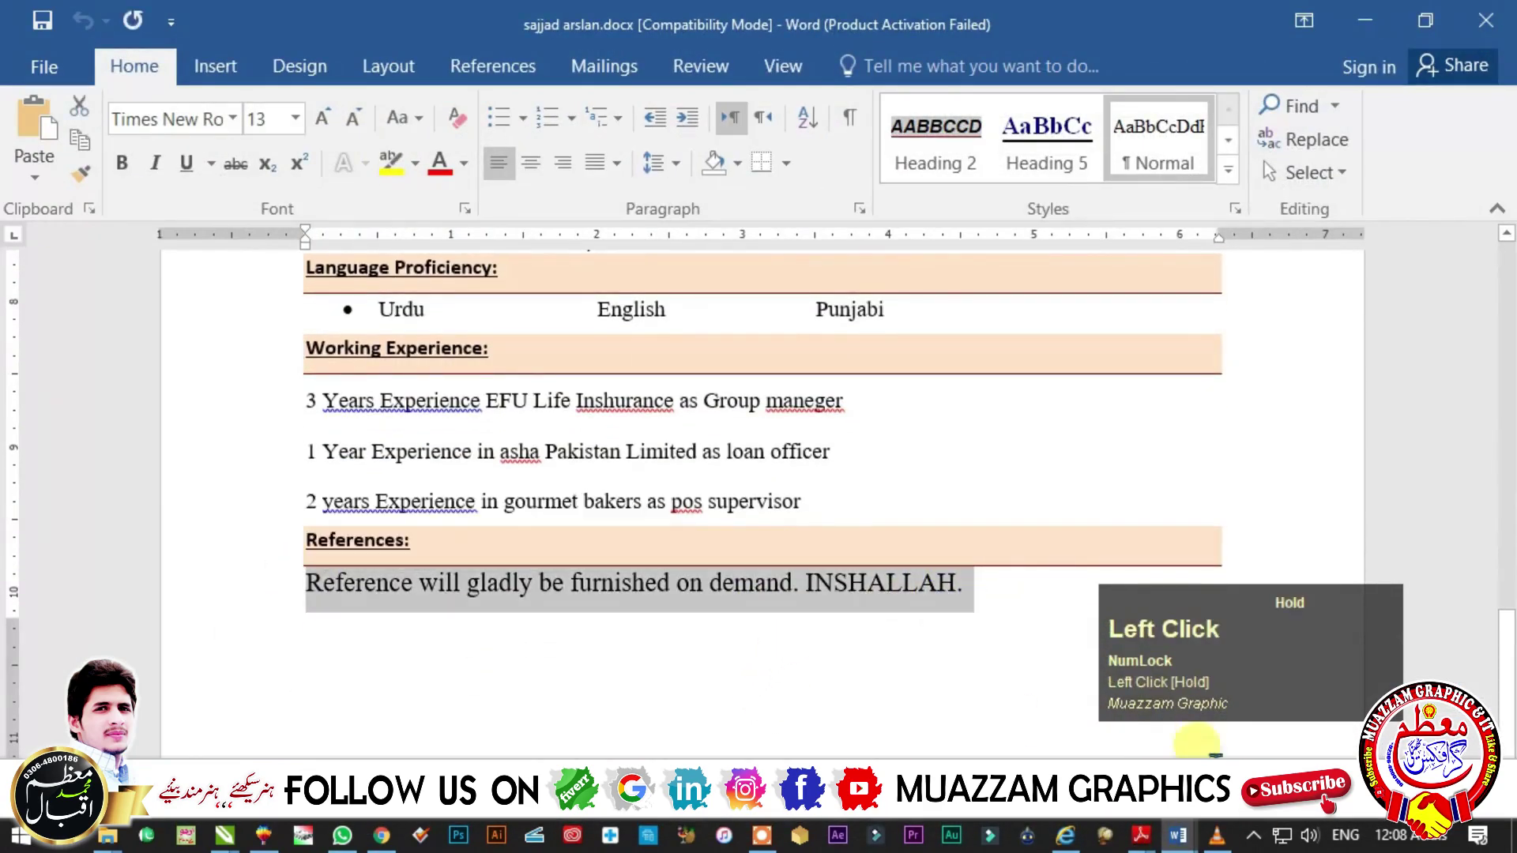
left_click(1177, 839)
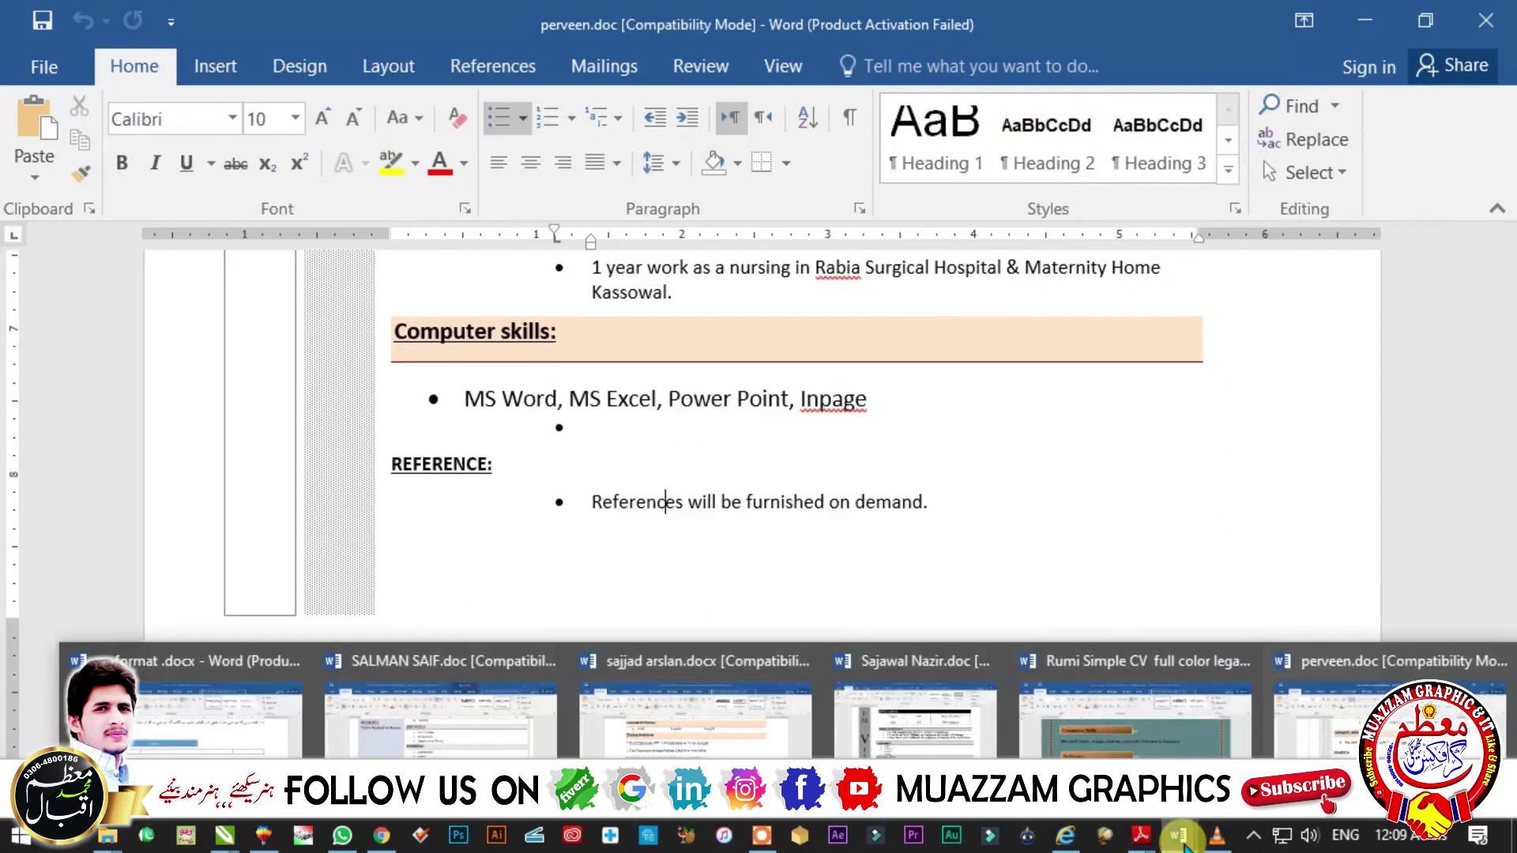
left_click(914, 715)
scroll(869, 632, "down", 3)
left_click(837, 509)
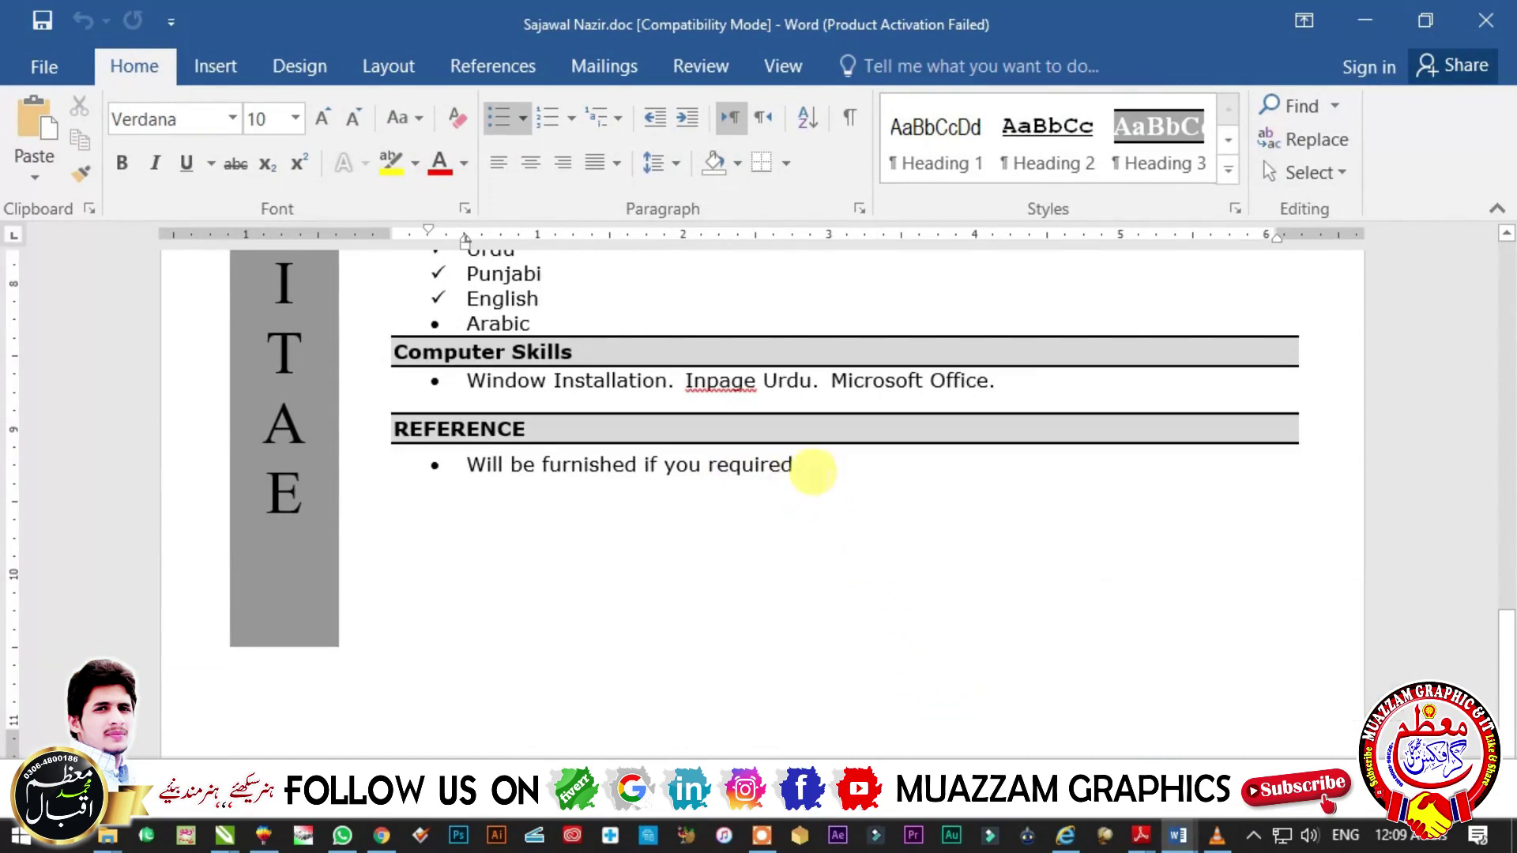
left_click(1178, 835)
left_click(585, 695)
scroll(581, 636, "down", 3)
left_click(955, 599)
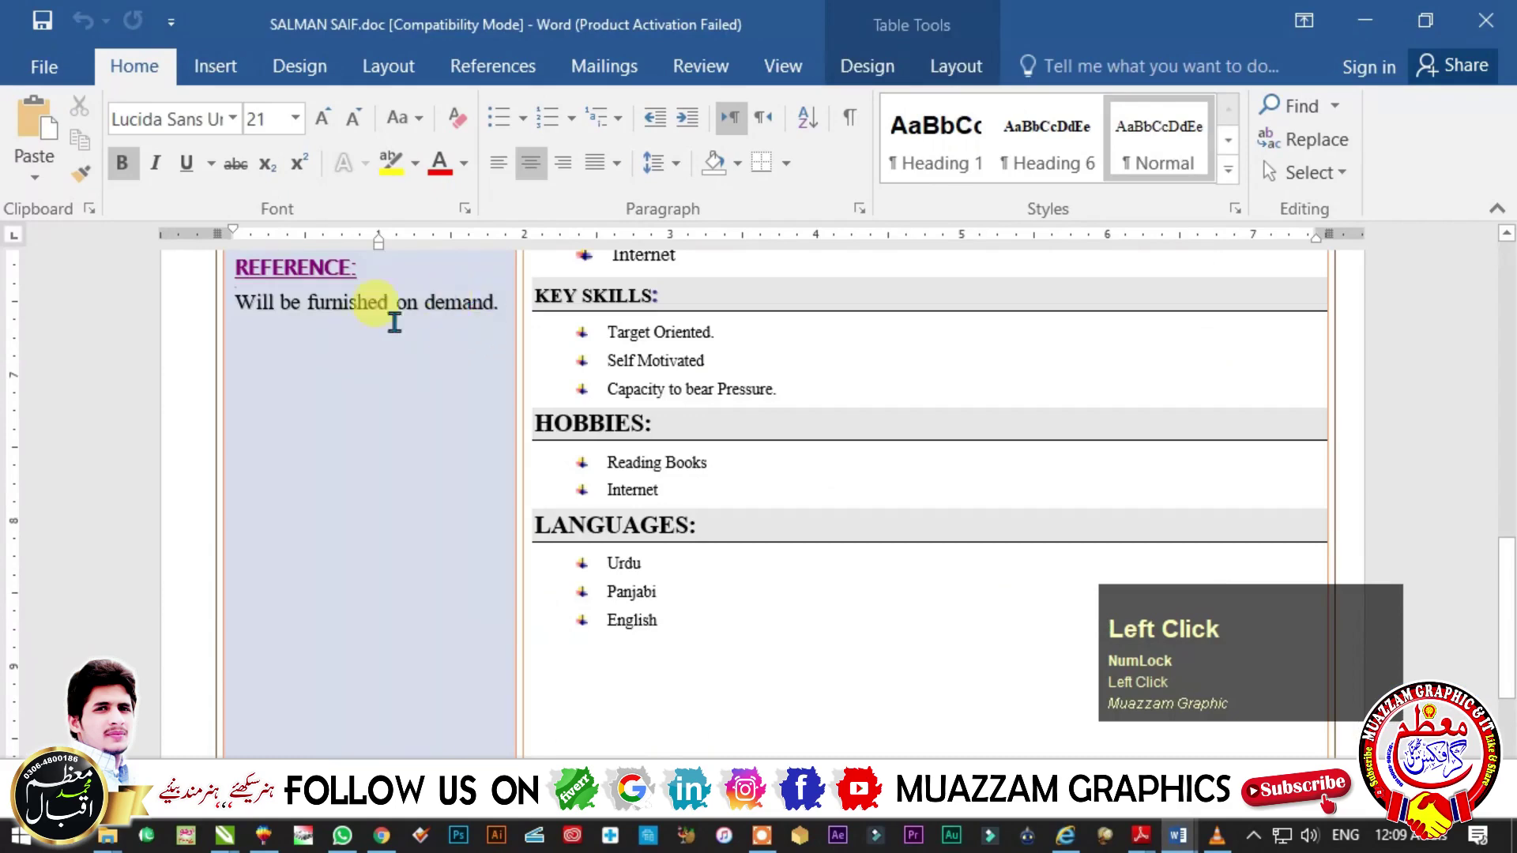
left_click(502, 308)
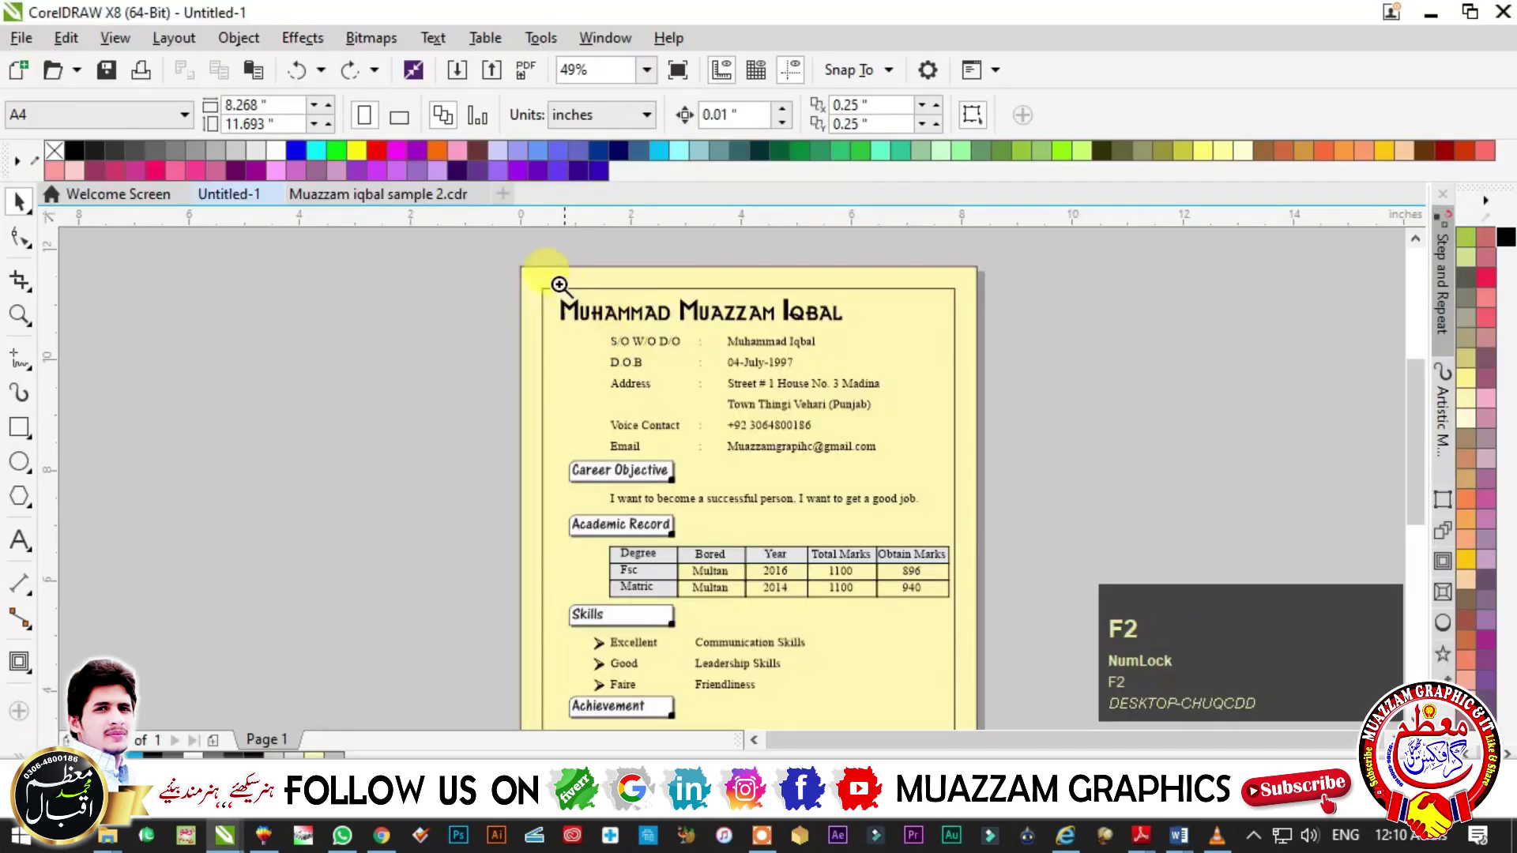
left_click_drag(918, 535, 1022, 624)
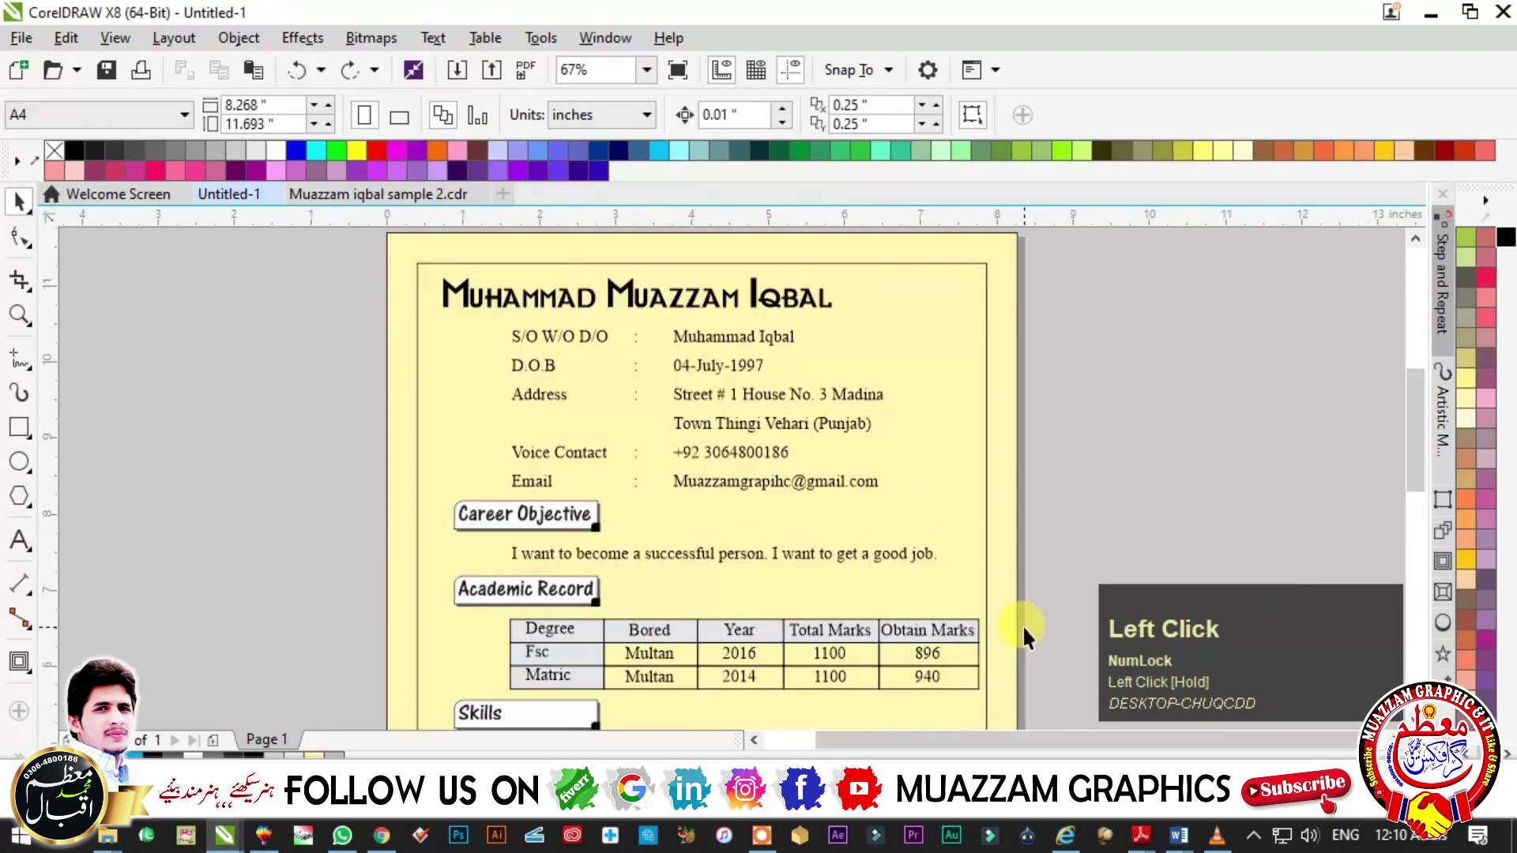
key("F4")
key("F2")
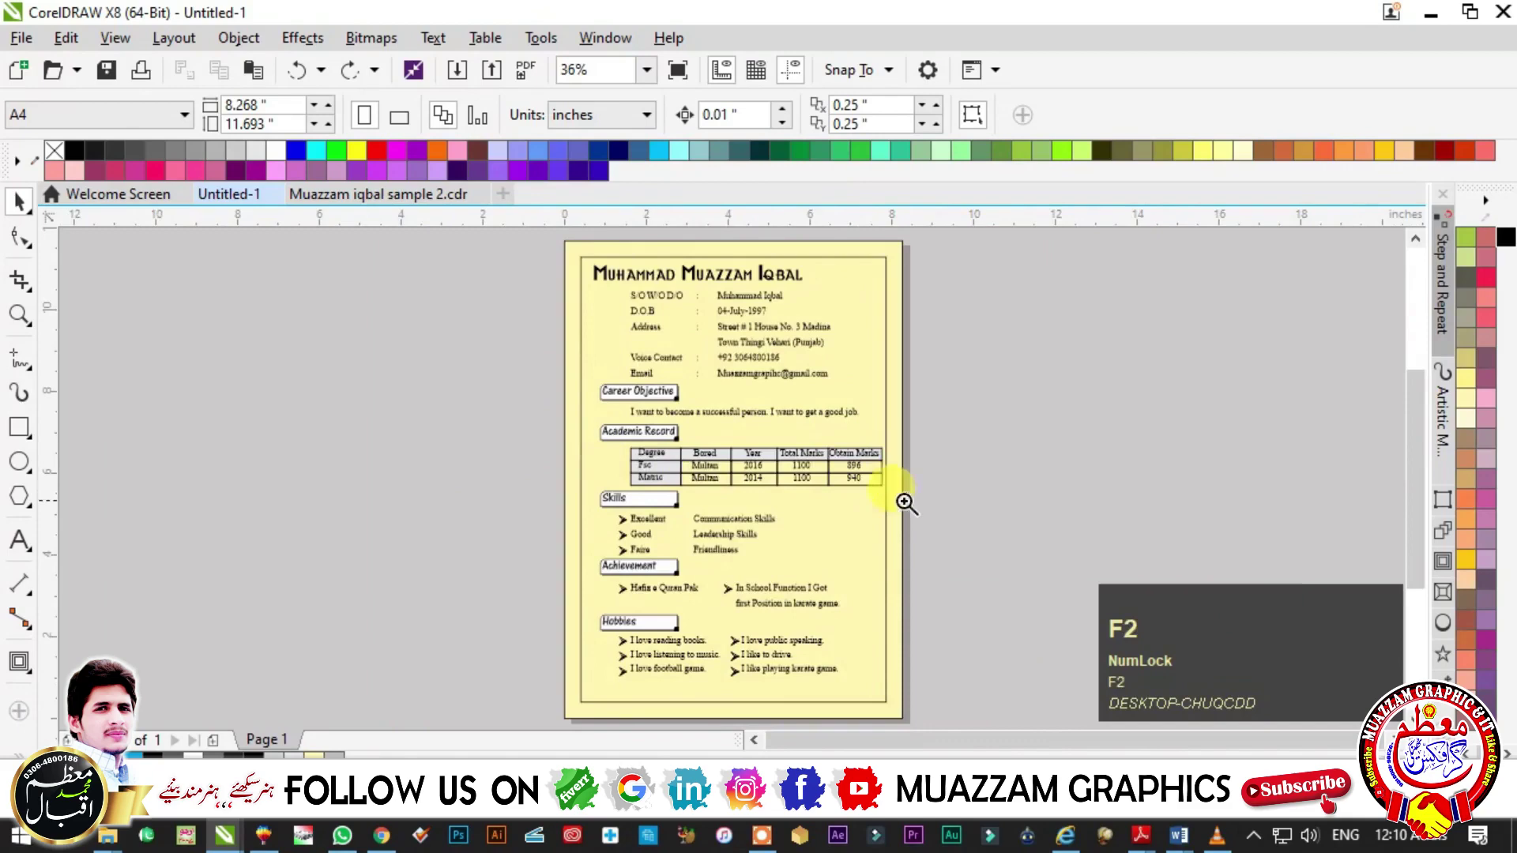
left_click(542, 271)
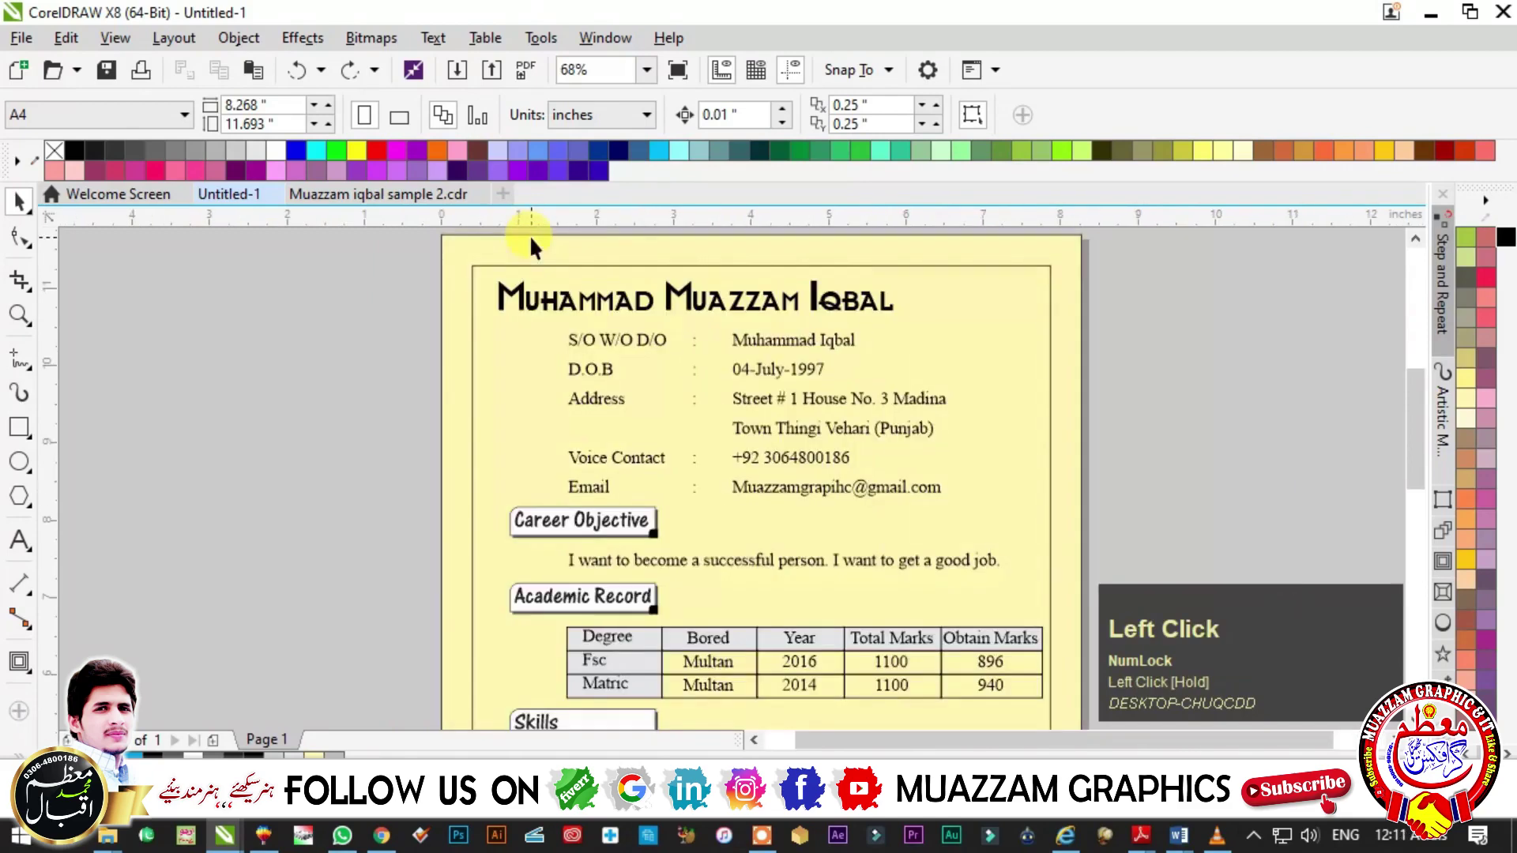
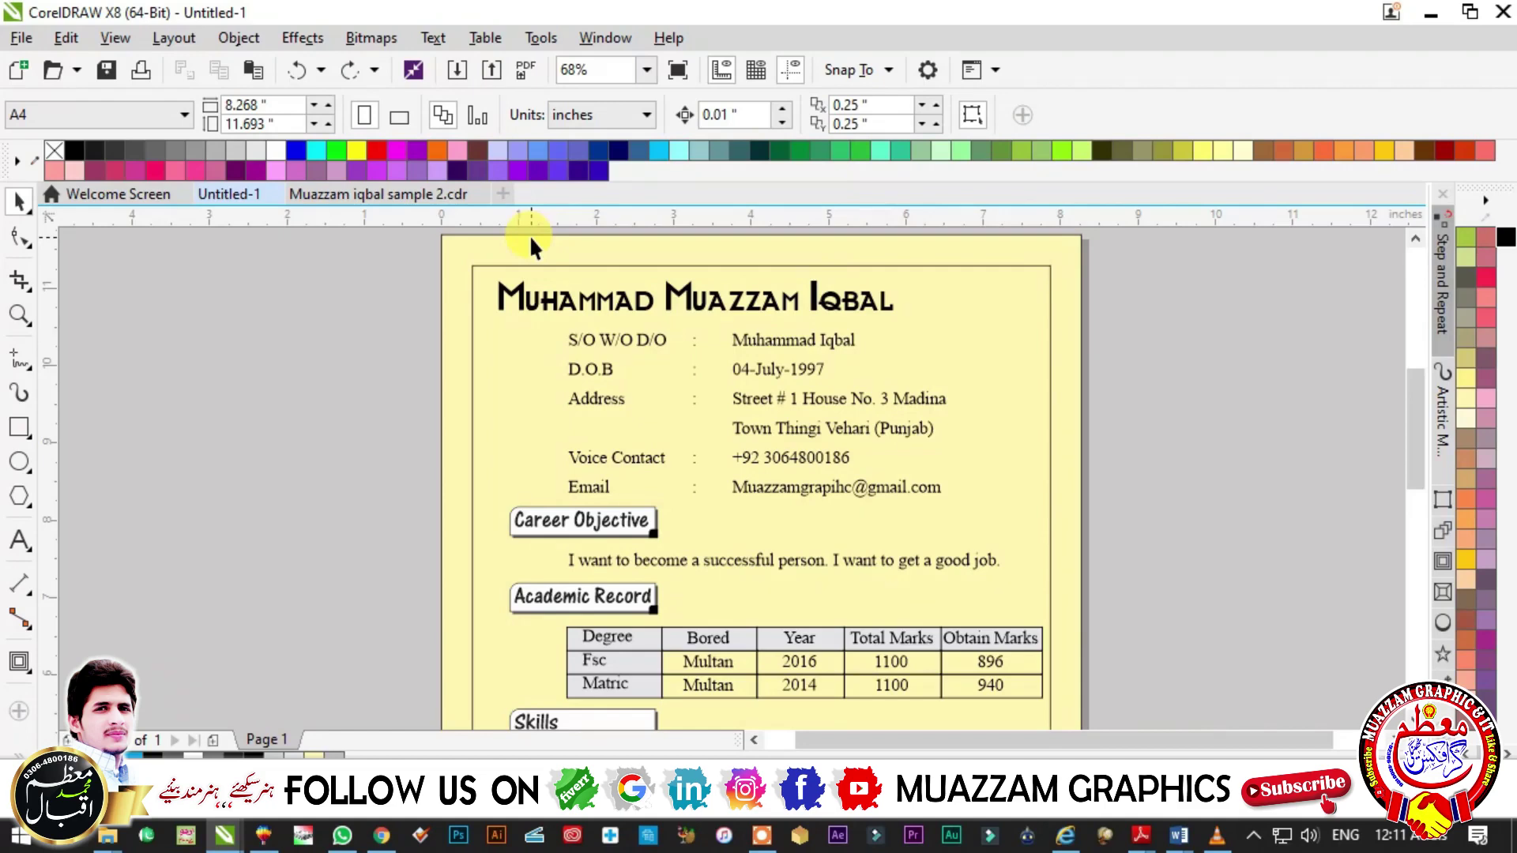
- Draw a thin rectangle down the page's left edge and set its width to 0.2"
key("F4")
left_click(997, 445)
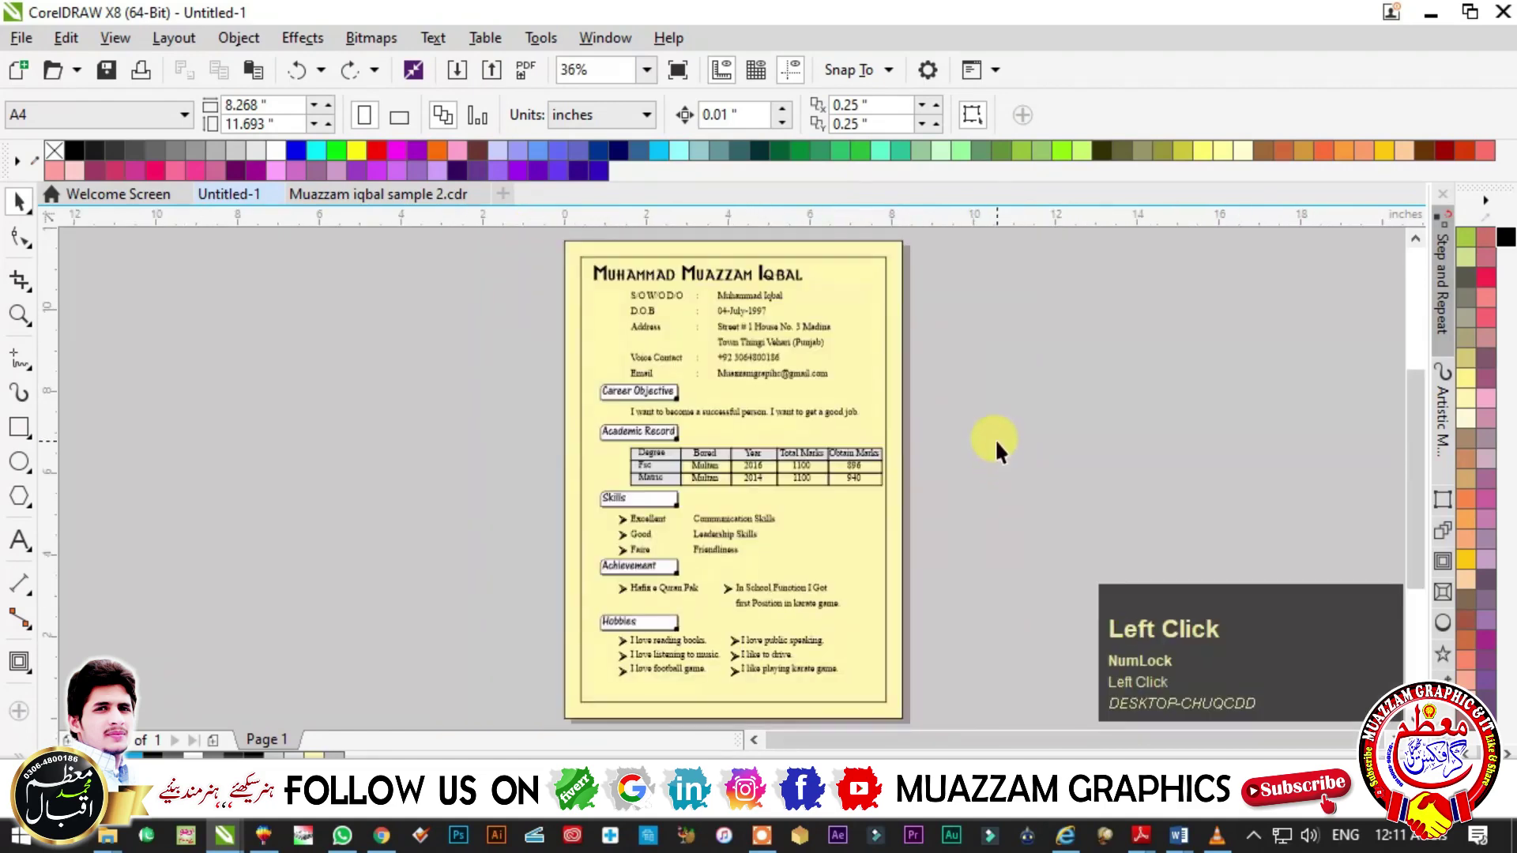
key("F3")
key("F4")
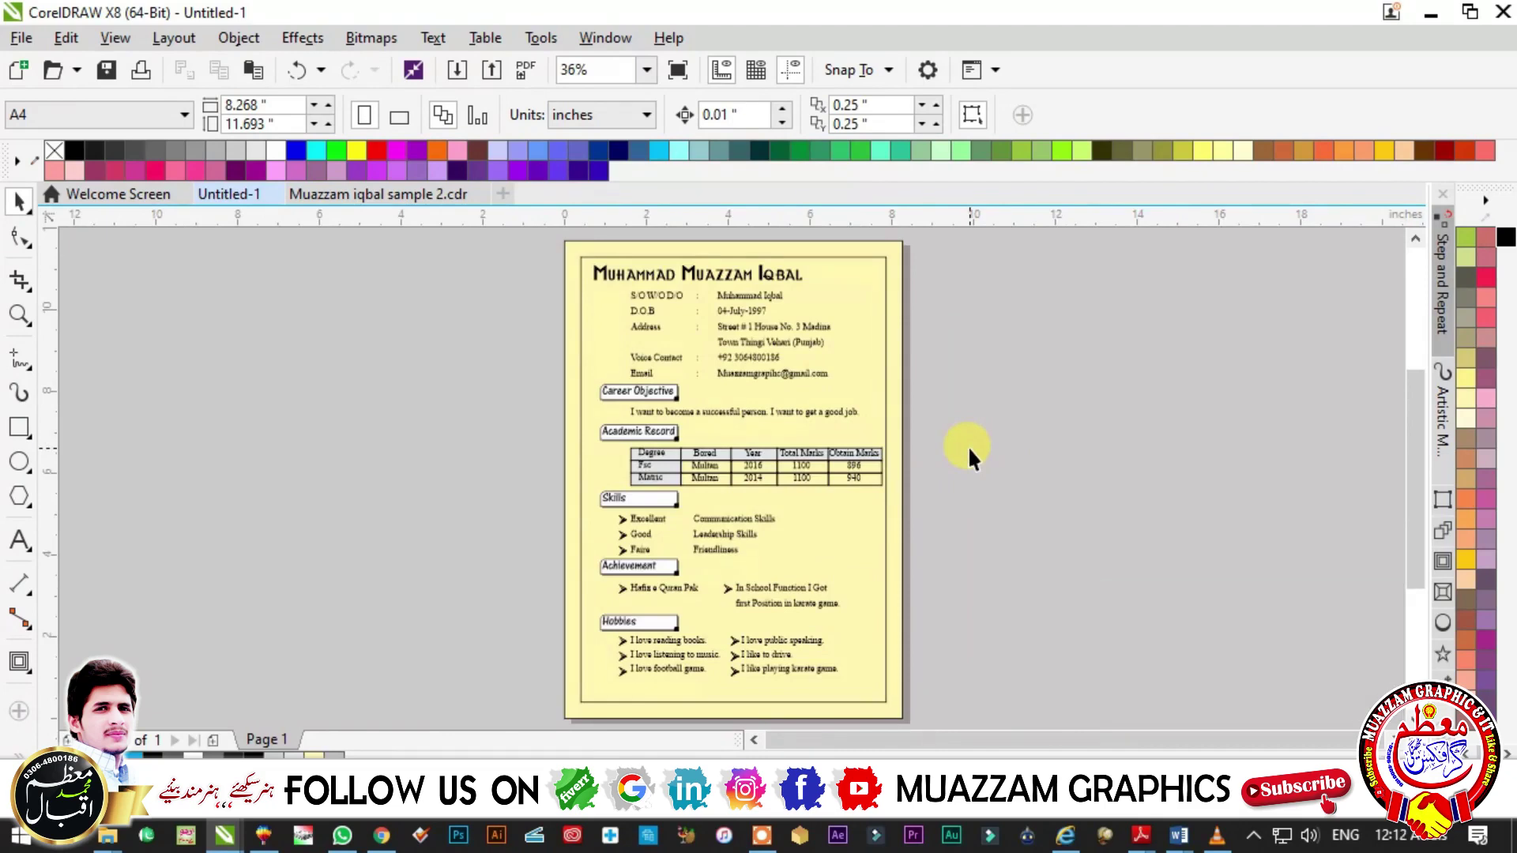
left_click(969, 445)
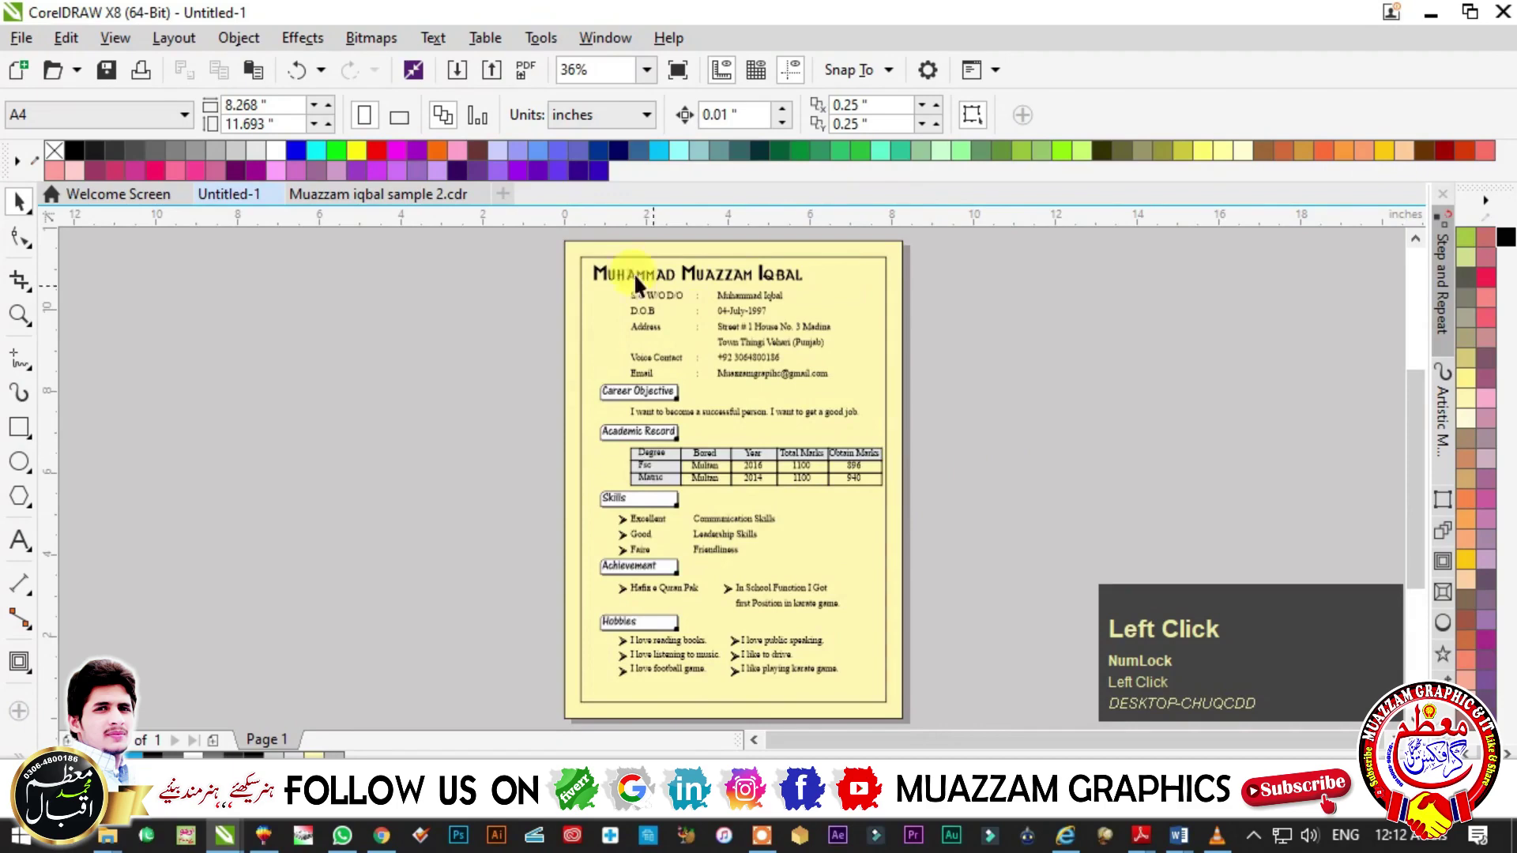
left_click(19, 427)
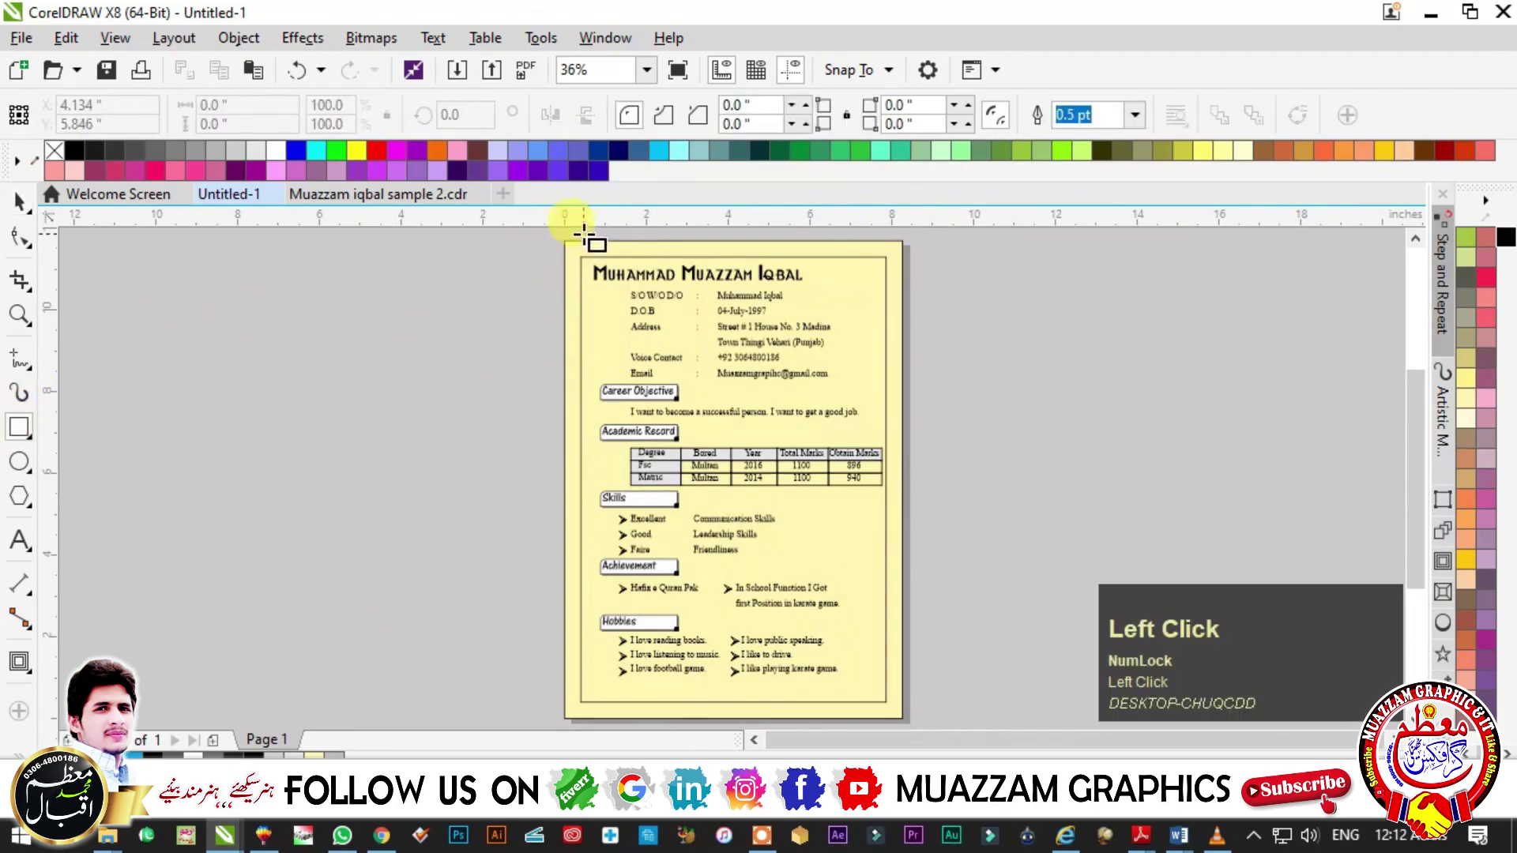
left_click_drag(574, 233, 576, 669)
scroll(619, 338, "down", 2)
key("F2")
left_click(806, 419)
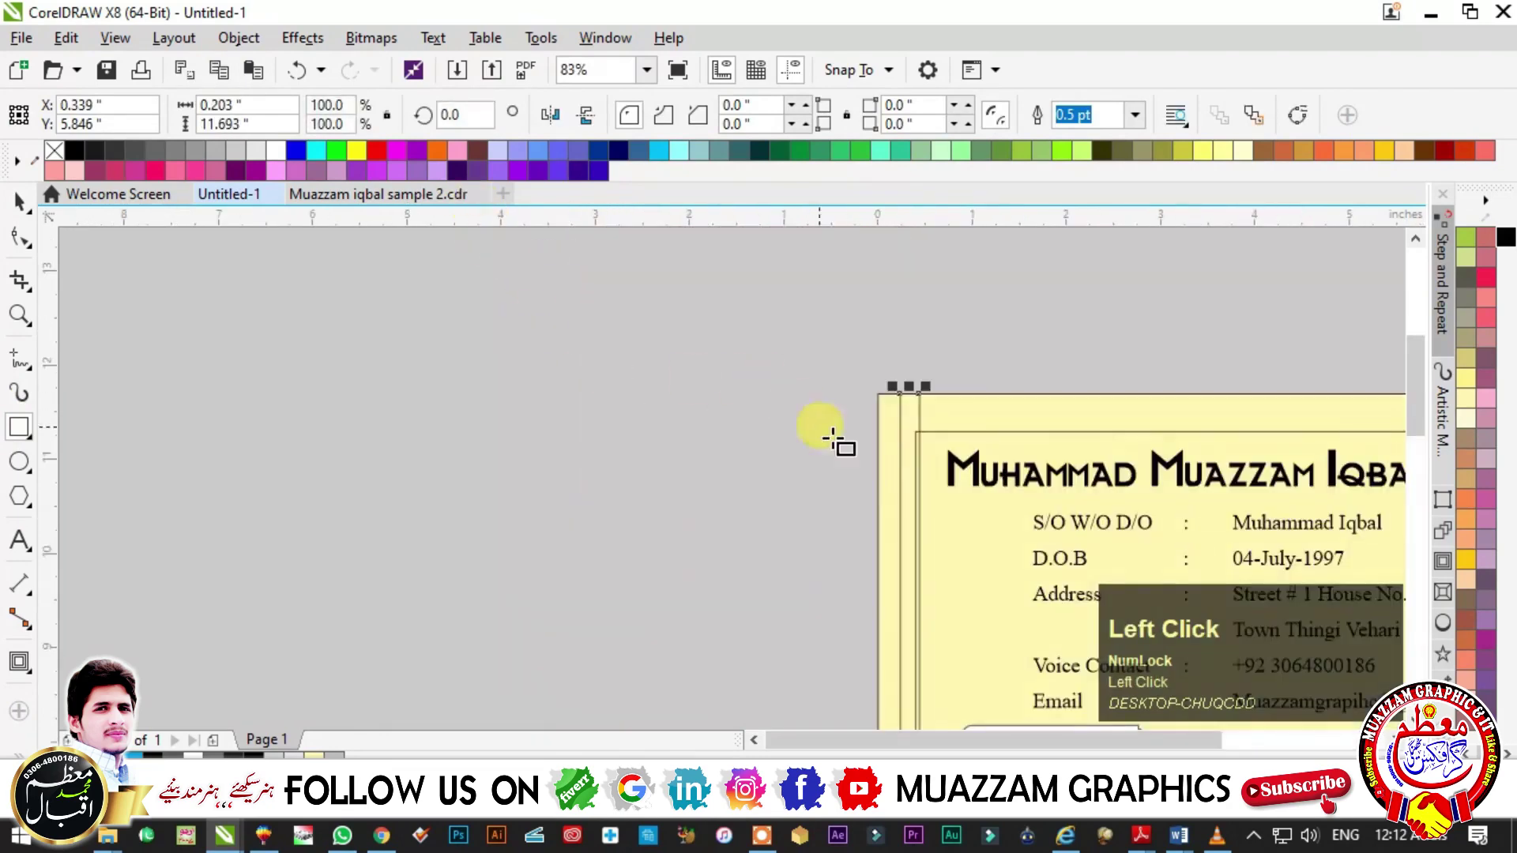
left_click(237, 104)
type("0.2")
key("Return")
- Move the 0.2" strip to the page's left edge, fill it 60% Black and remove its outline
scroll(888, 395, "down", 2)
key("F2")
left_click(828, 379)
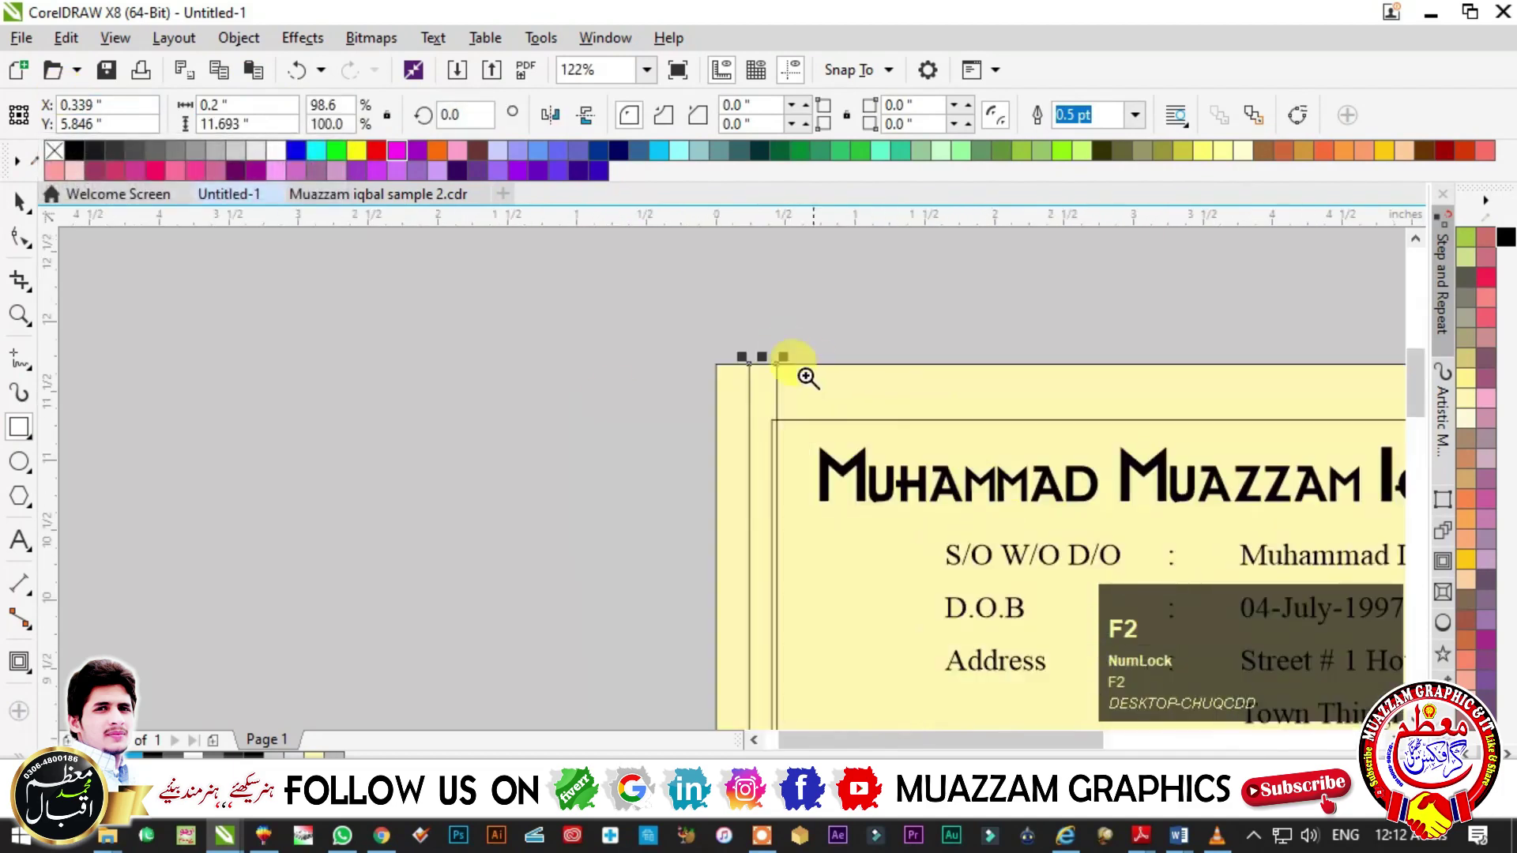
left_click(827, 378)
key("space")
left_click_drag(605, 273, 643, 363)
key("F3")
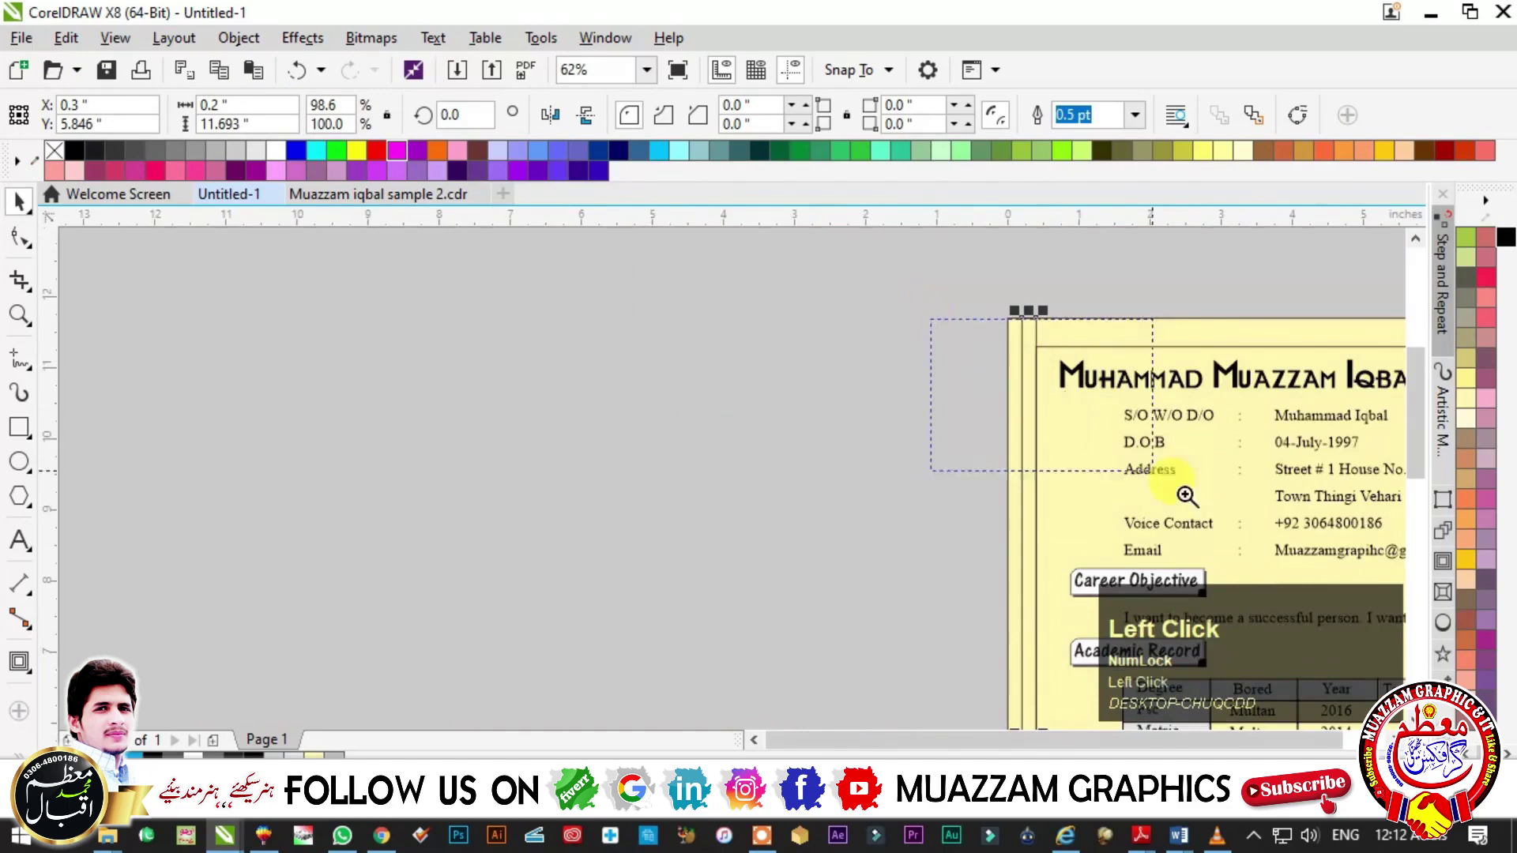
left_click(1115, 452)
scroll(1466, 340, "up", 2)
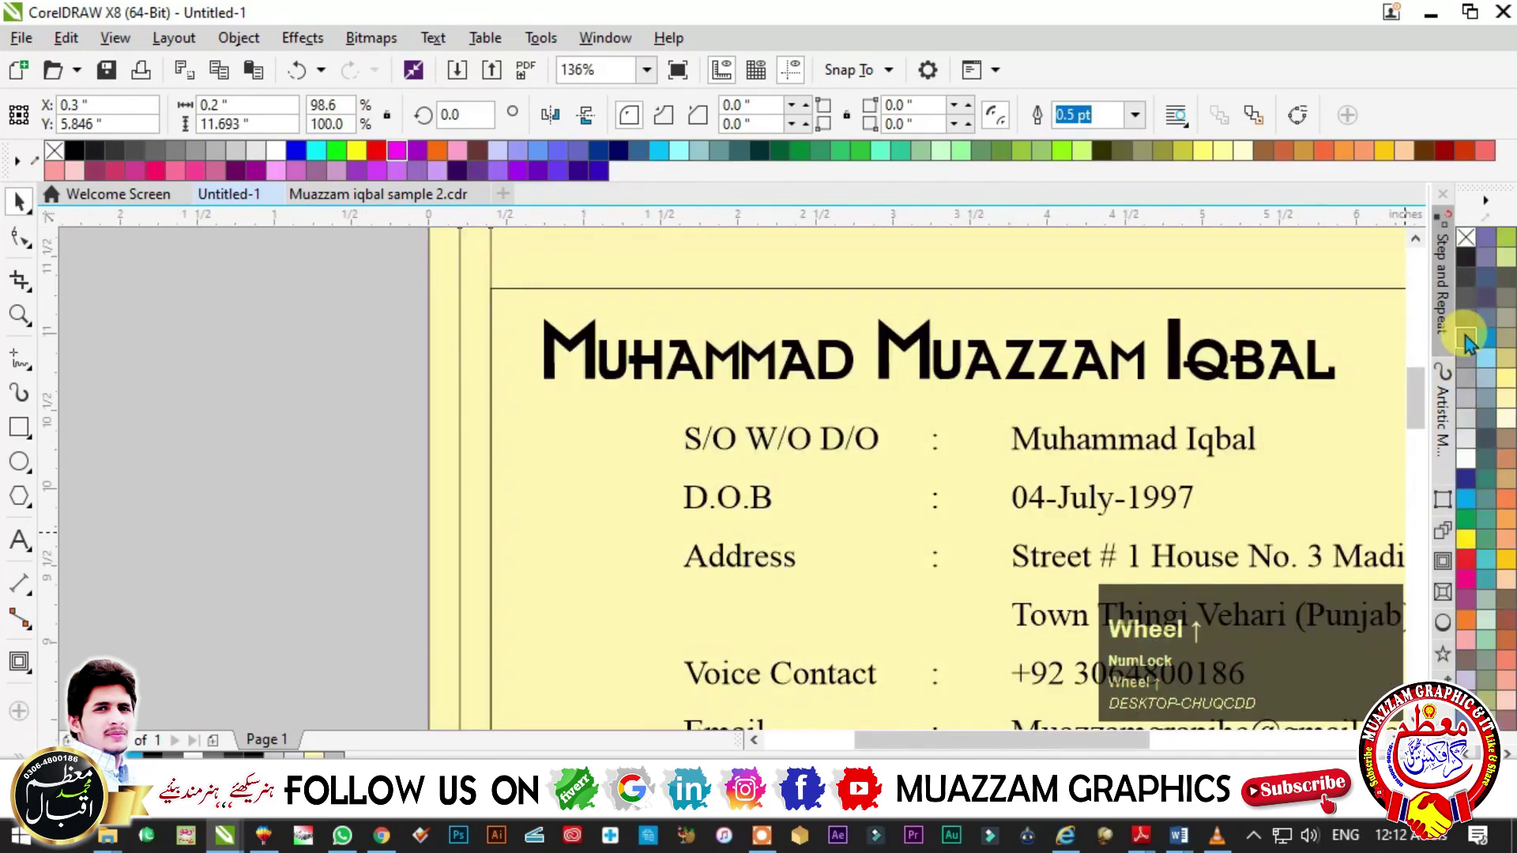
left_click(1466, 339)
right_click(1465, 236)
- Mirror-copy the grey strip, make the copy 0.4" wide and fill it black
key("F3")
left_click(670, 442)
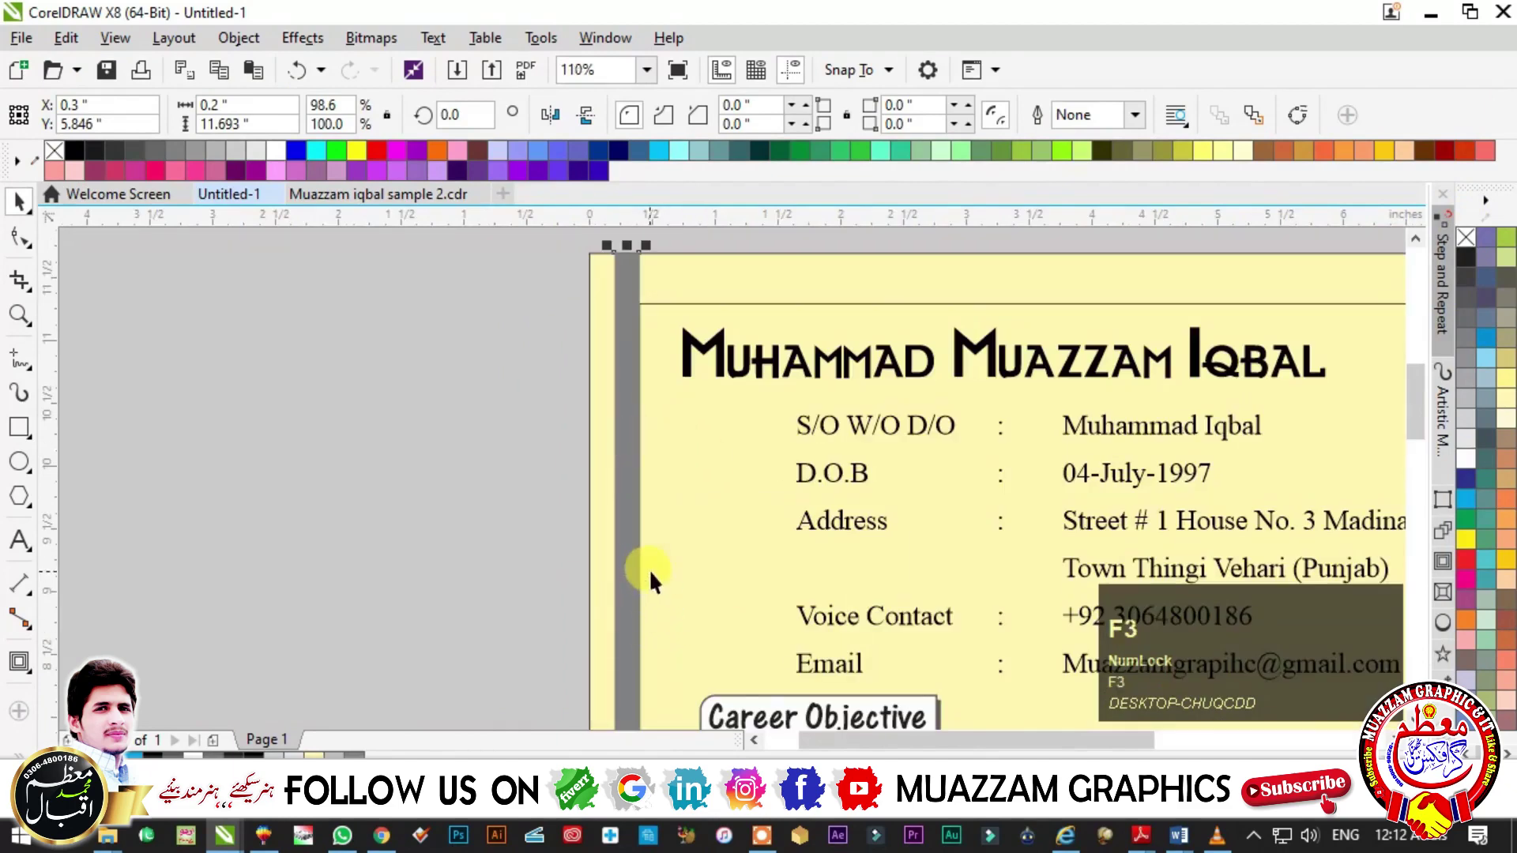
key("F3")
left_click(764, 687)
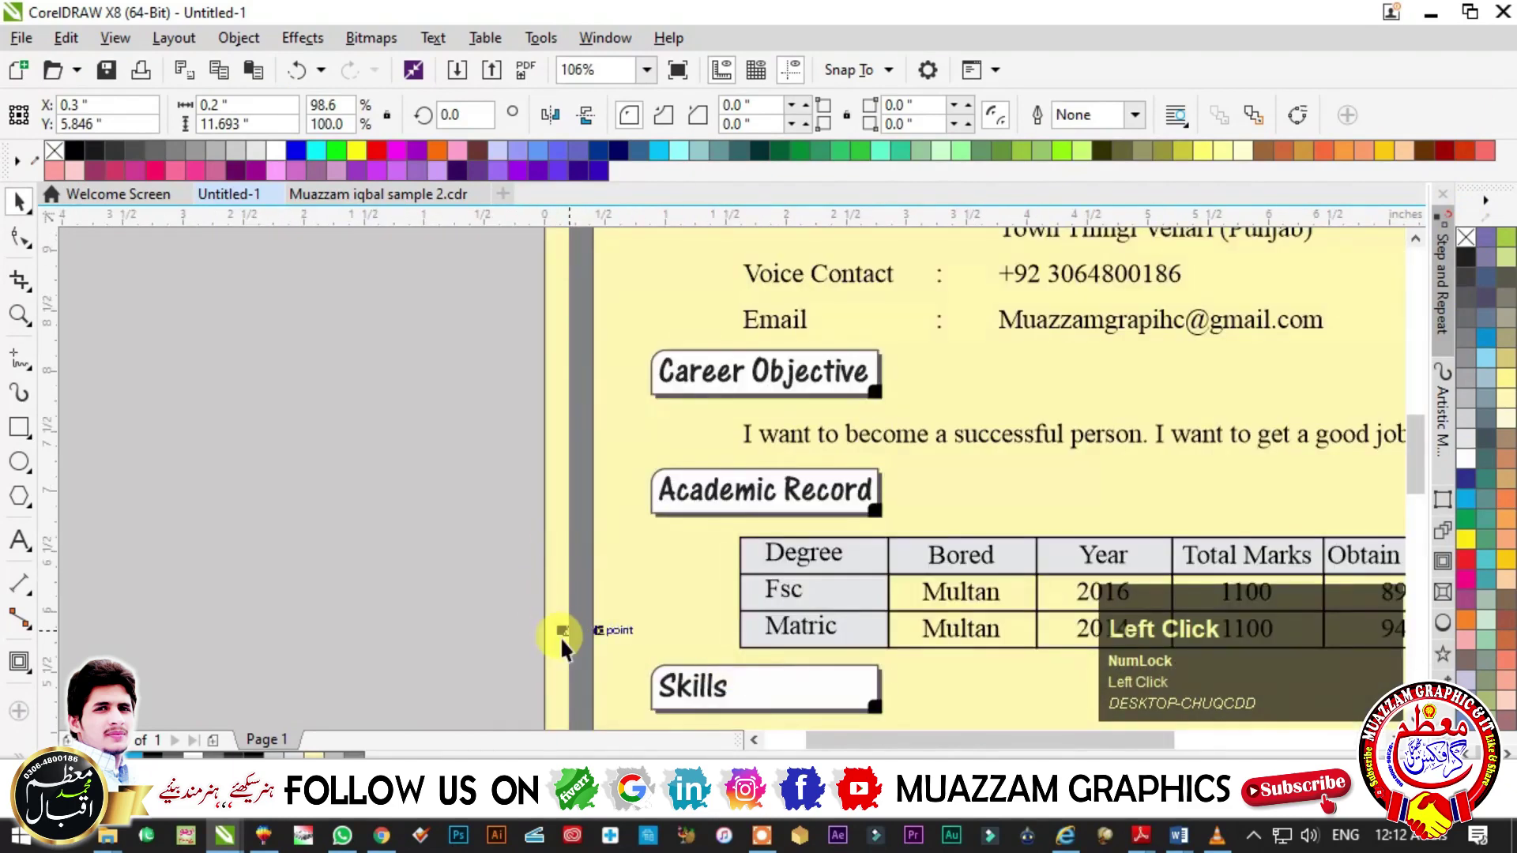
left_click_drag(567, 636, 632, 629)
right_click(609, 630)
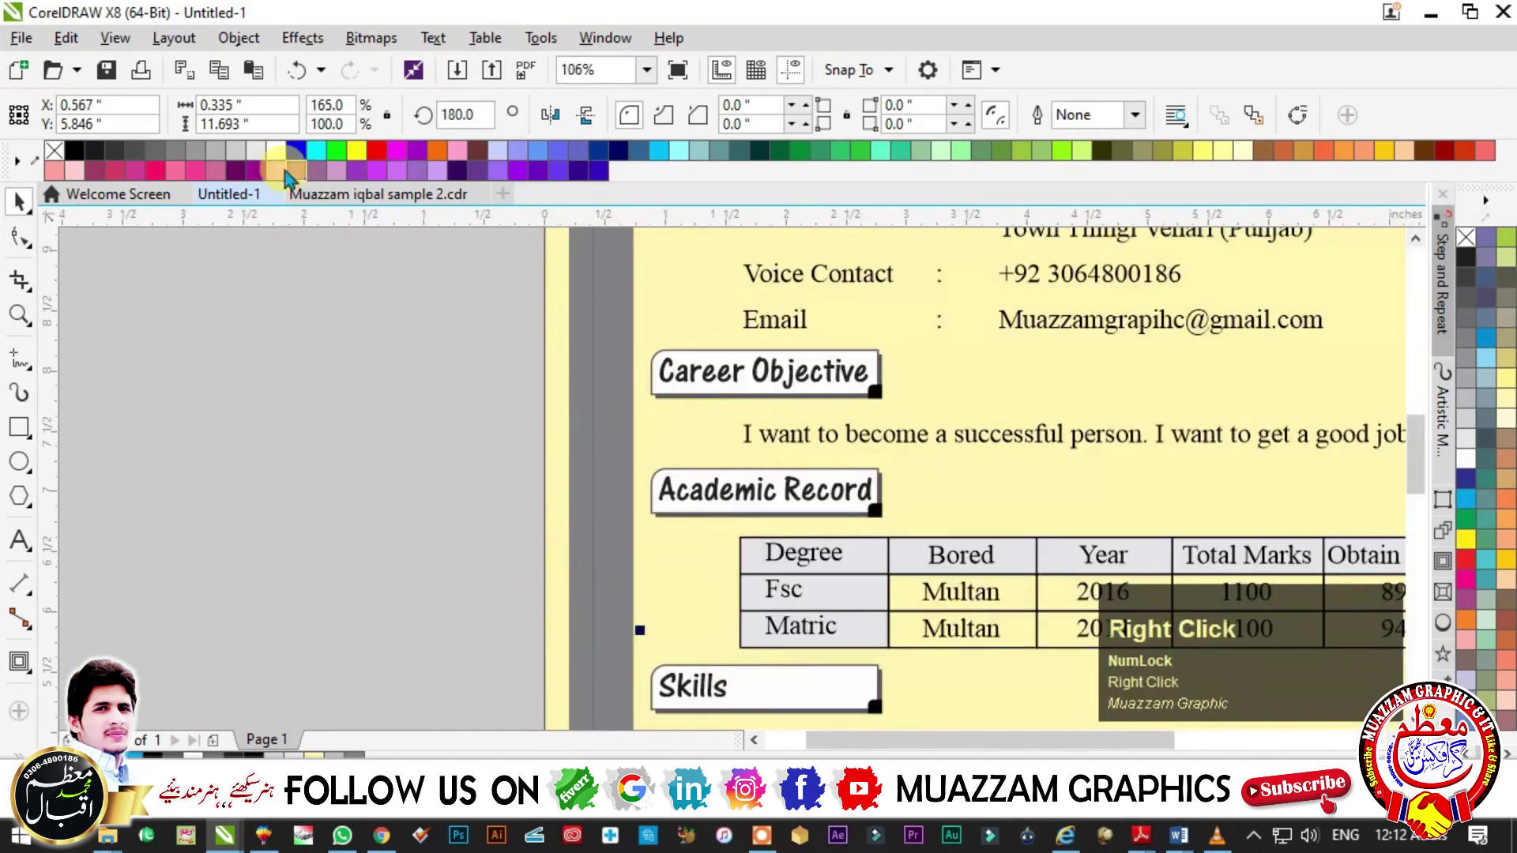
left_click(241, 105)
type("0.4")
key("Return")
left_click_drag(600, 443, 619, 451)
scroll(1505, 443, "down", 3)
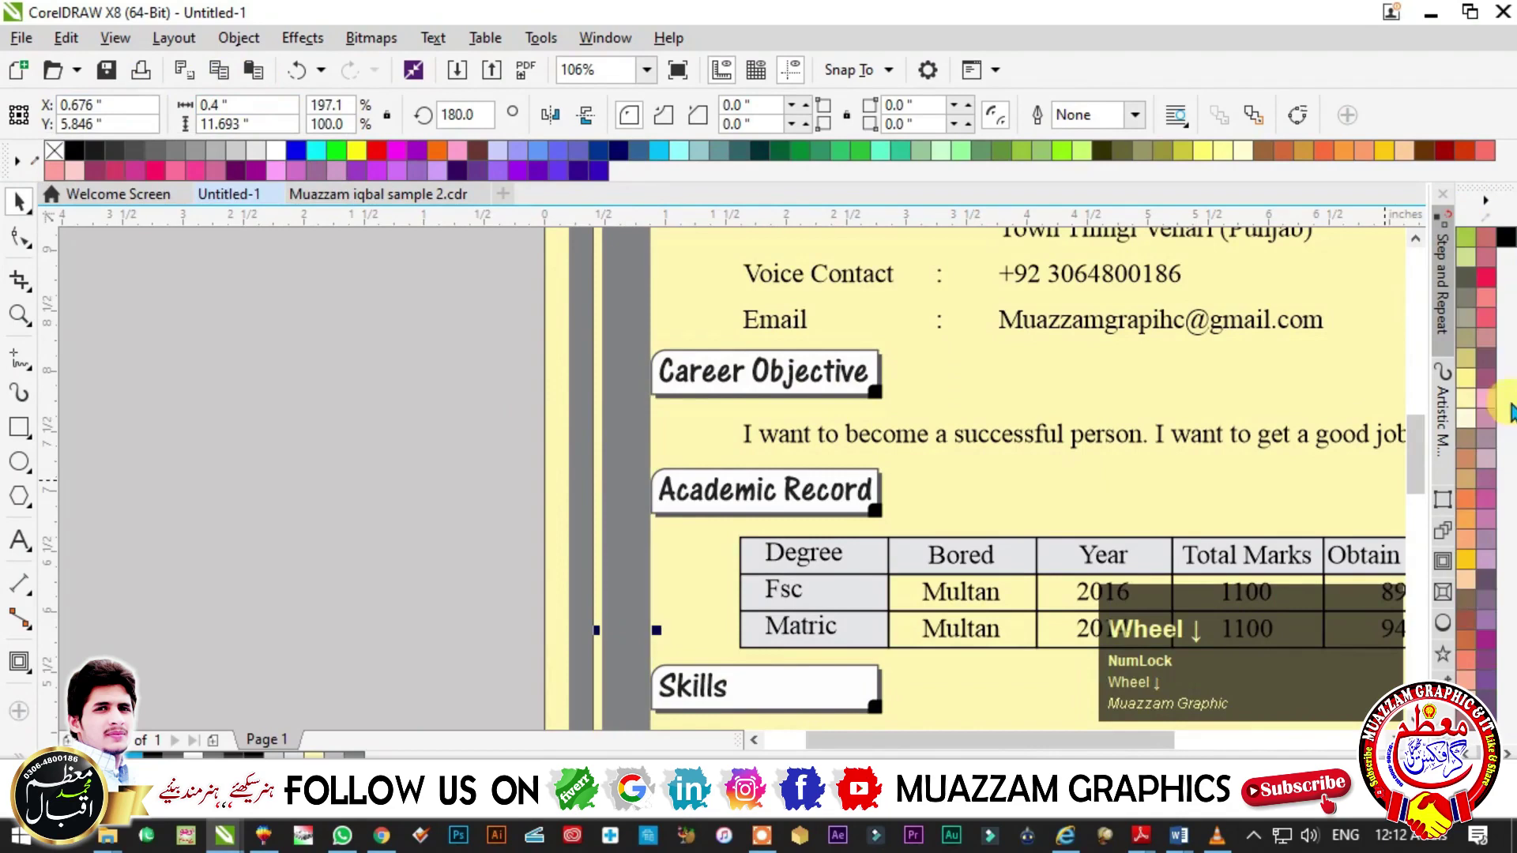
left_click(1505, 253)
key("F2")
left_click(959, 391)
left_click_drag(958, 391, 983, 647)
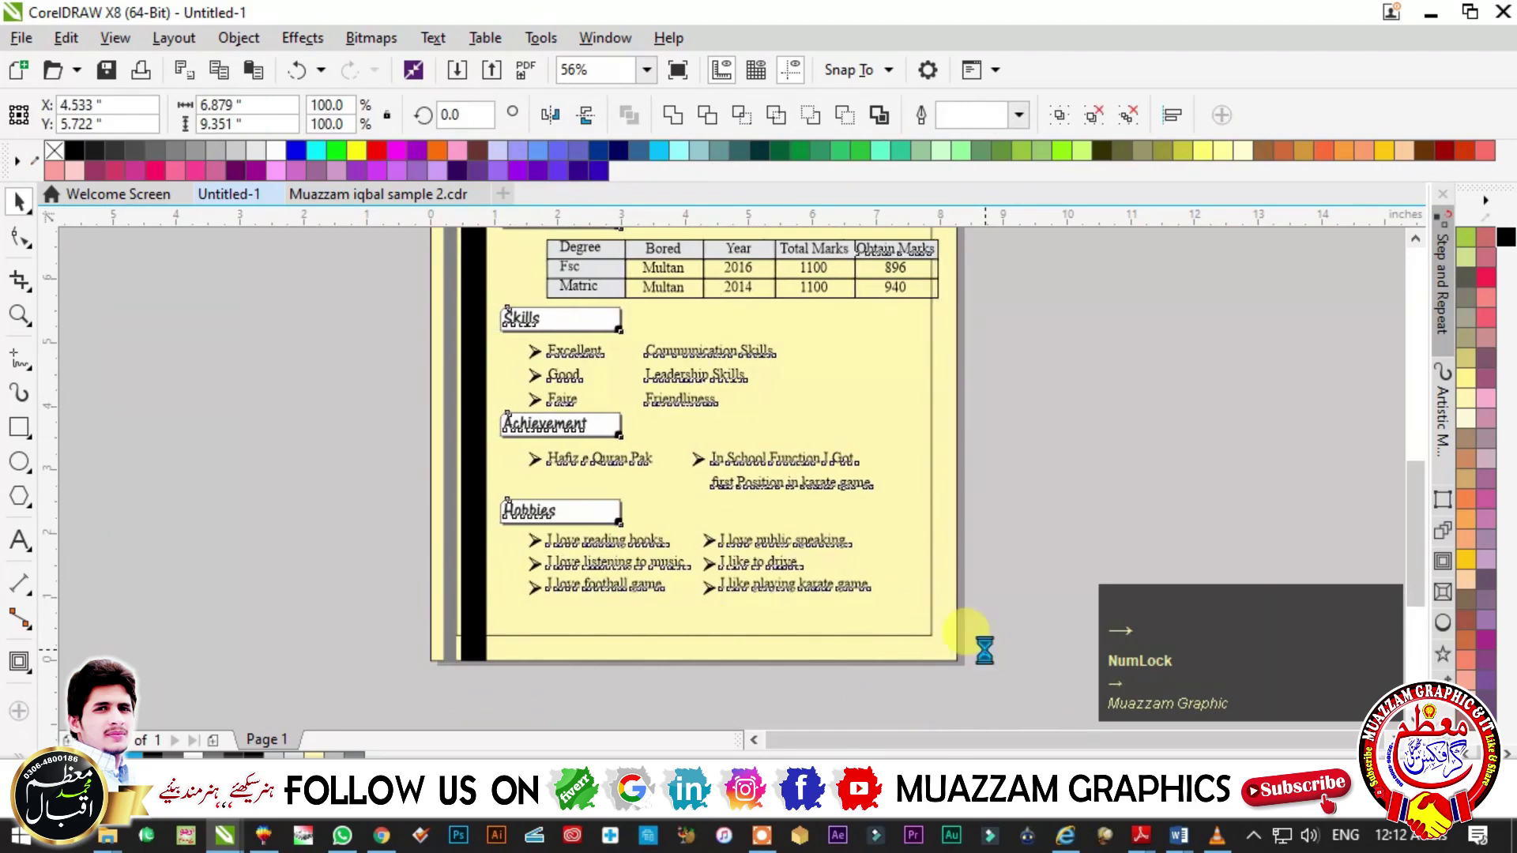
- Narrow the Academic Record table's first column and shift the Bored column's border right
key("F2")
left_click(853, 519)
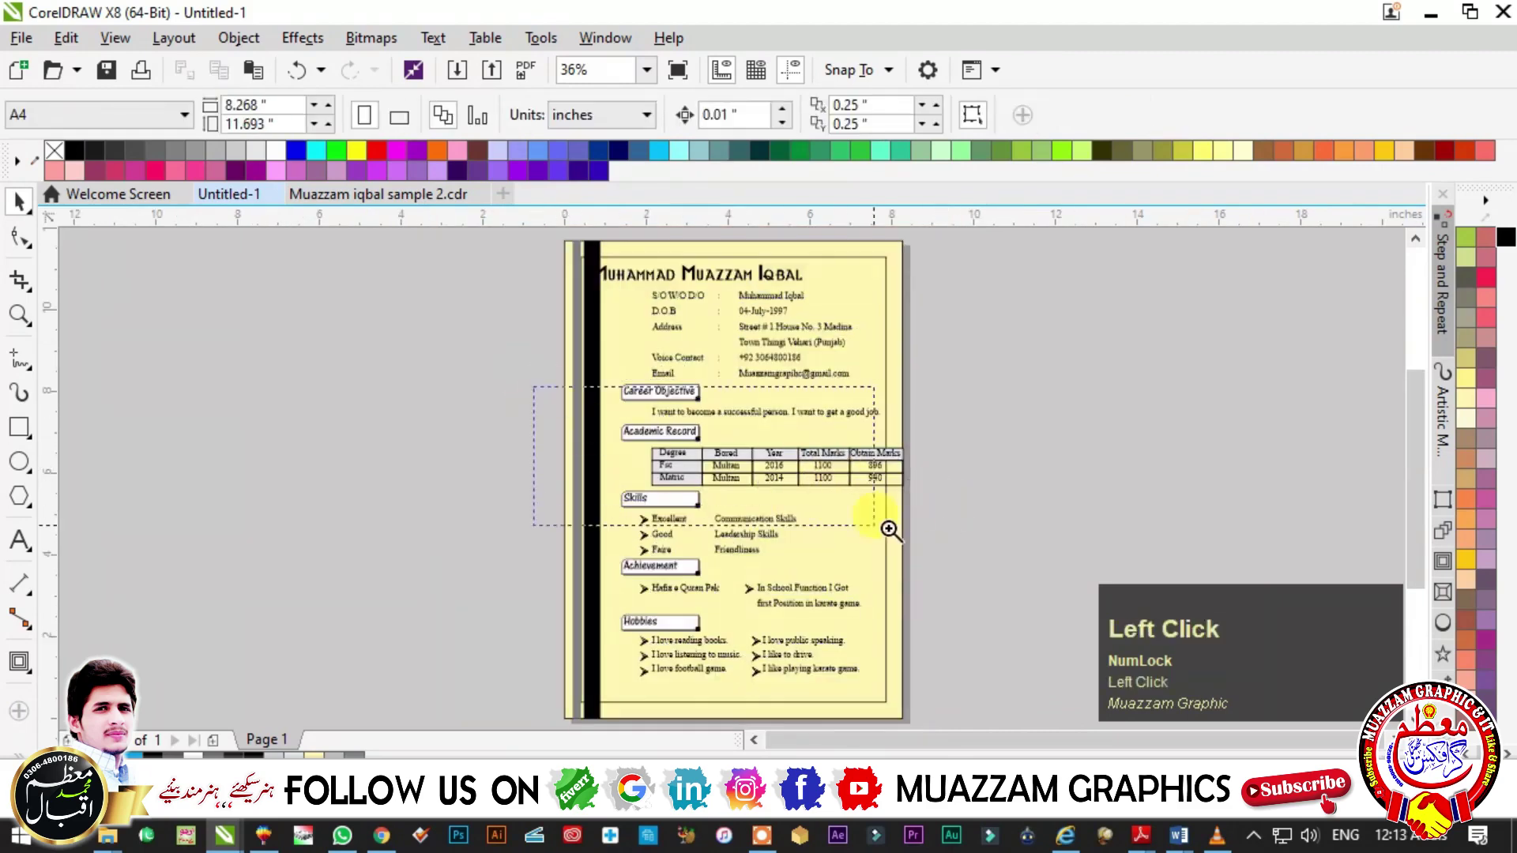
left_click(411, 408)
key("Escape")
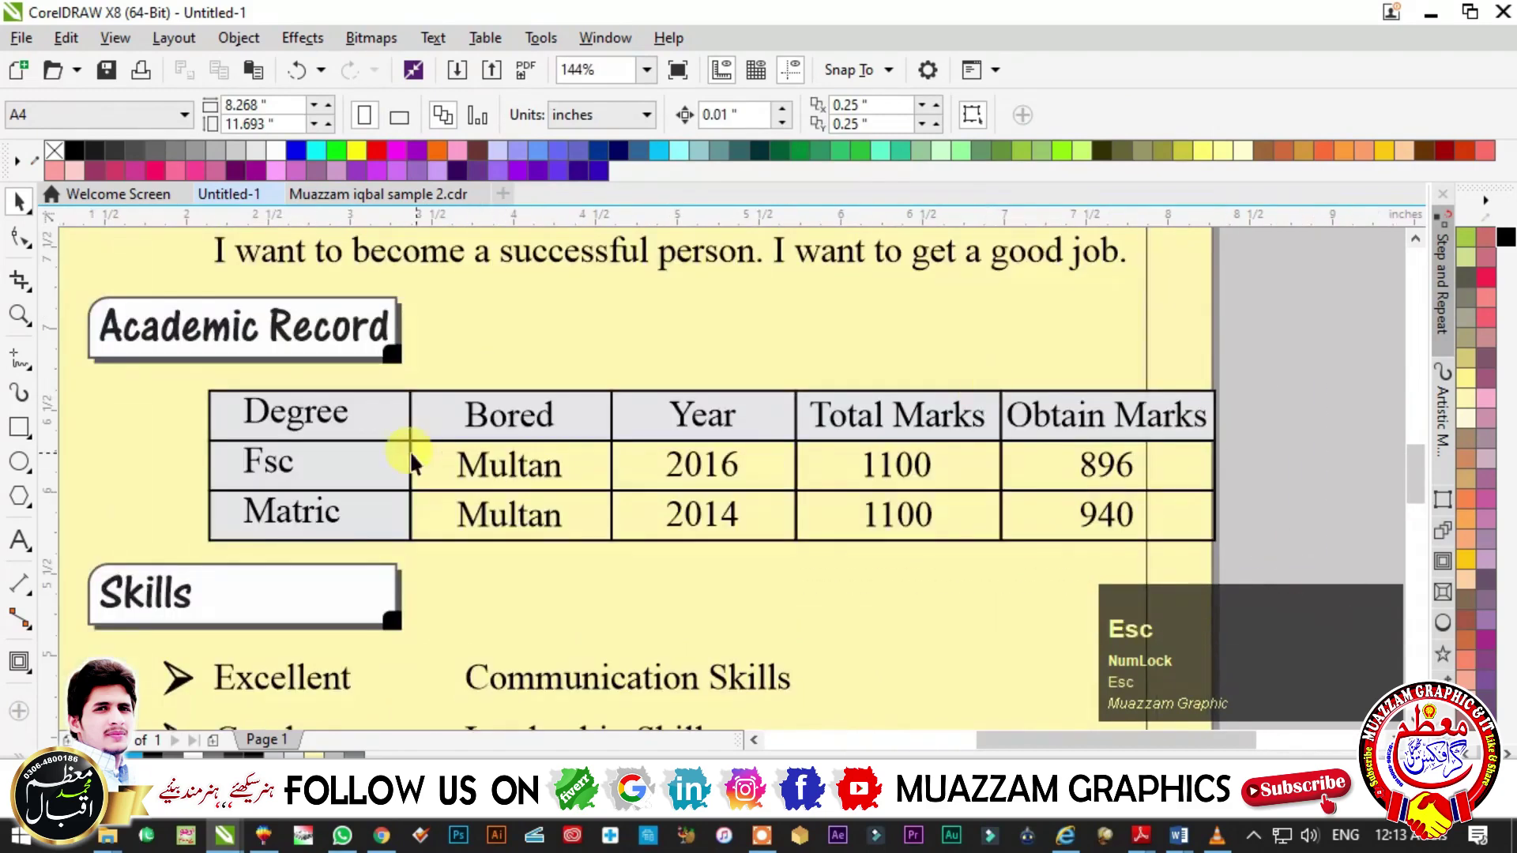
left_click(387, 443)
left_click(303, 531, "shift")
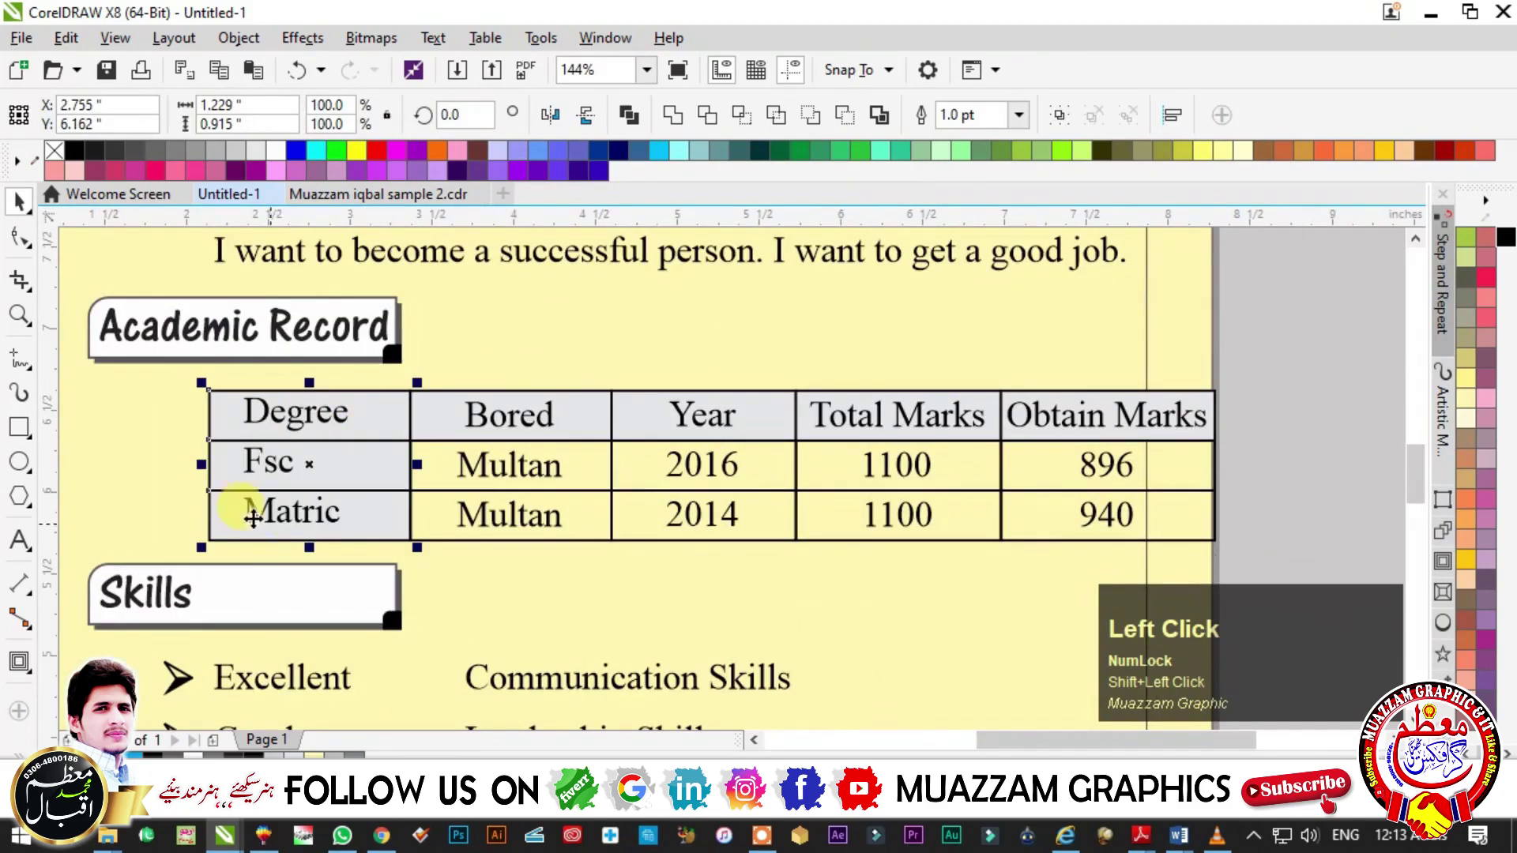
left_click_drag(199, 463, 265, 464)
key("Escape")
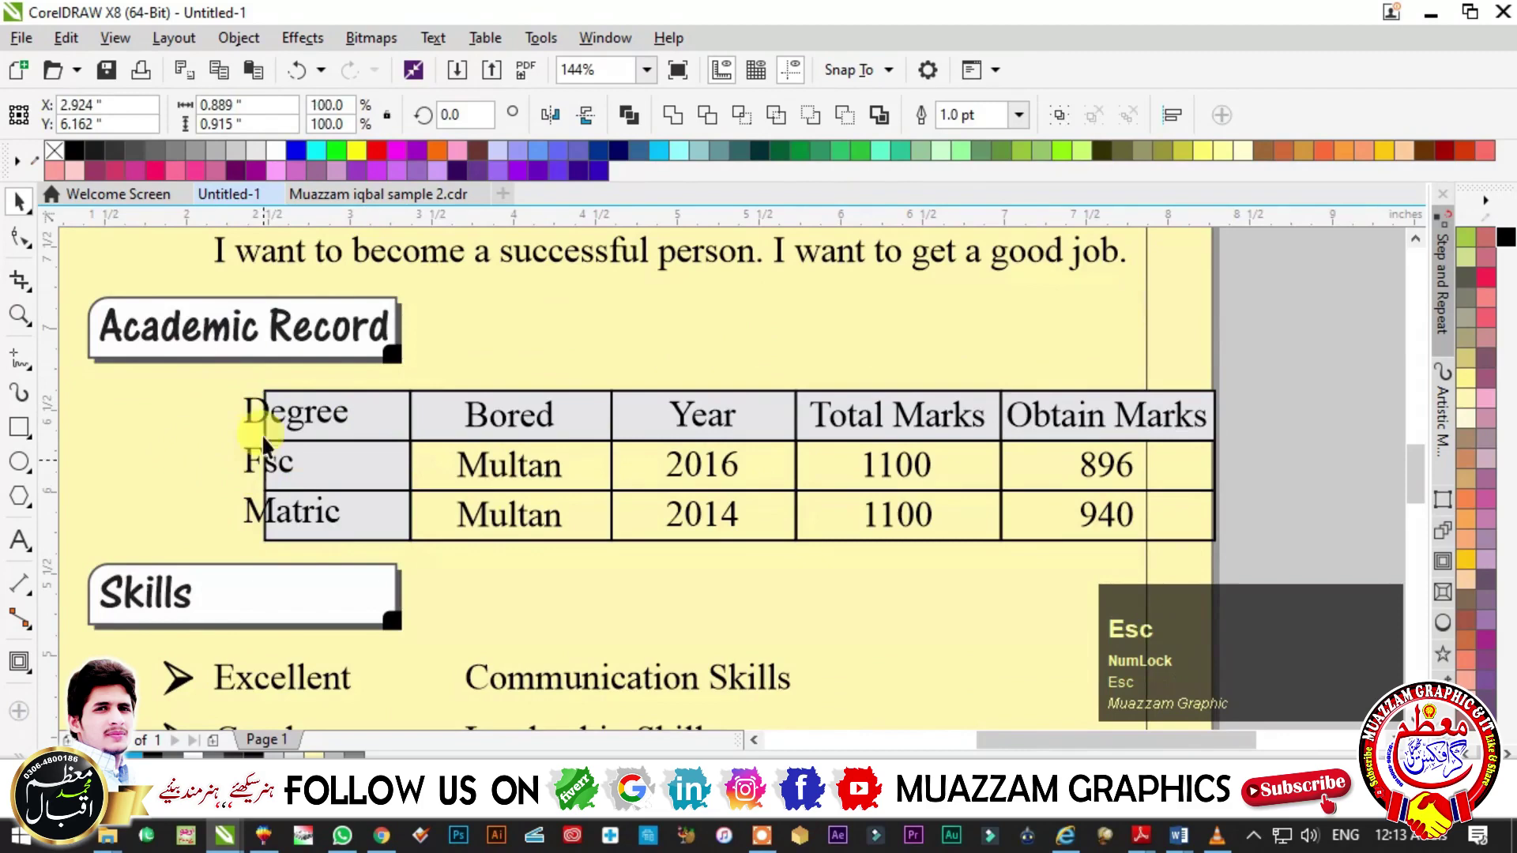
left_click(381, 537, "ctrl")
left_click(379, 519, "shift")
key("Escape")
left_click(424, 466)
left_click(423, 516, "shift")
left_click_drag(399, 462, 456, 463)
left_click(560, 542, "alt")
left_click(593, 525, "shift")
key("Escape")
- Move the Degree table against the marks table and right-align them
left_click_drag(241, 372, 433, 572)
left_click_drag(406, 467, 440, 467)
left_click(1122, 466, "shift")
key("r")
- Add a vertical guideline at the text's left edge and right-align the table with the Career Objective text
key("F3")
key("Escape")
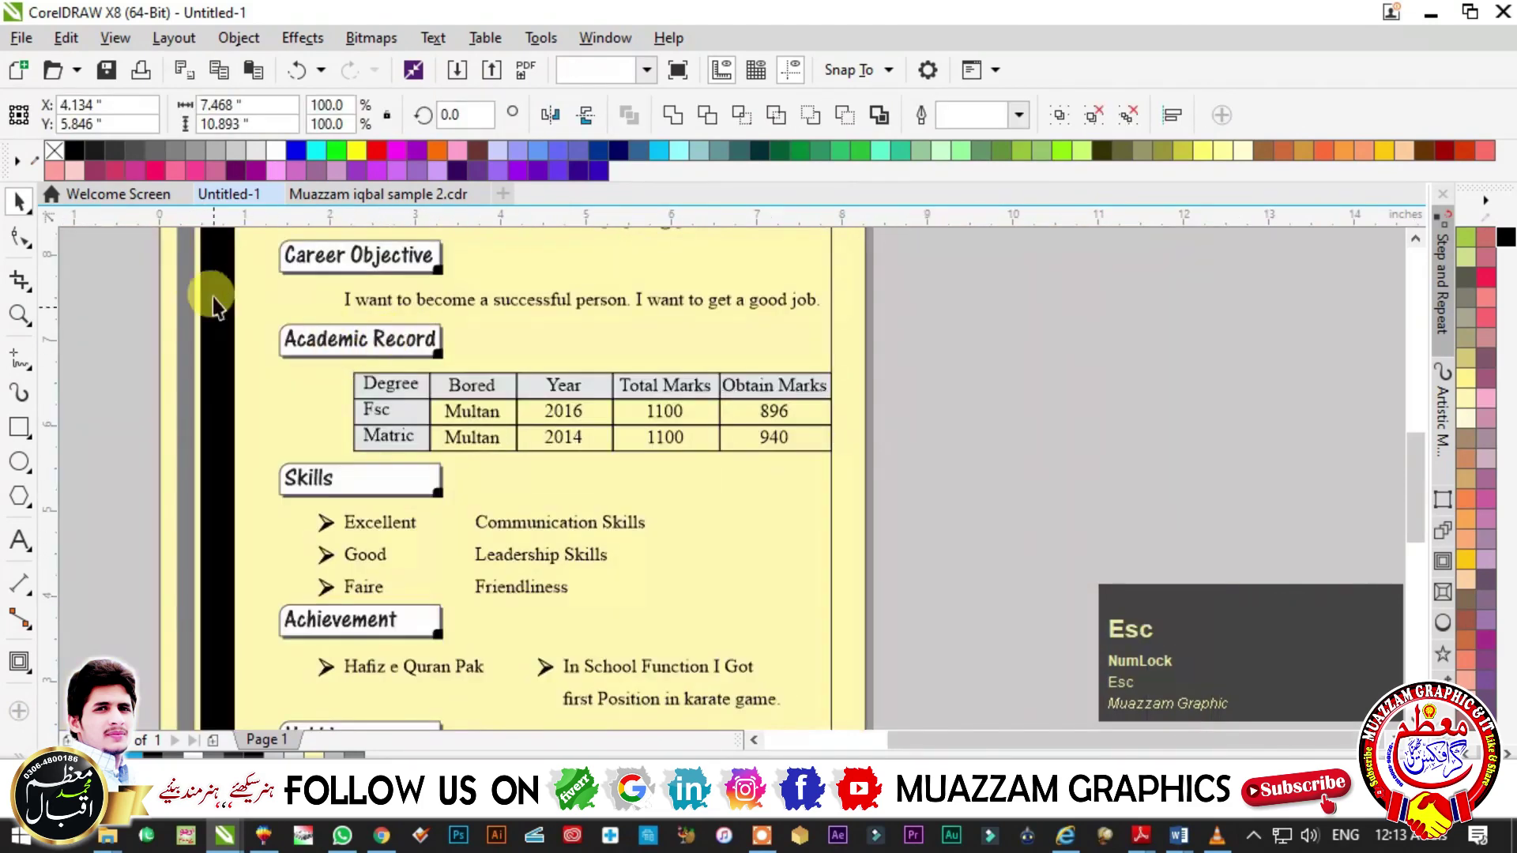
left_click_drag(57, 337, 340, 392)
left_click(347, 395)
left_click(348, 299, "shift")
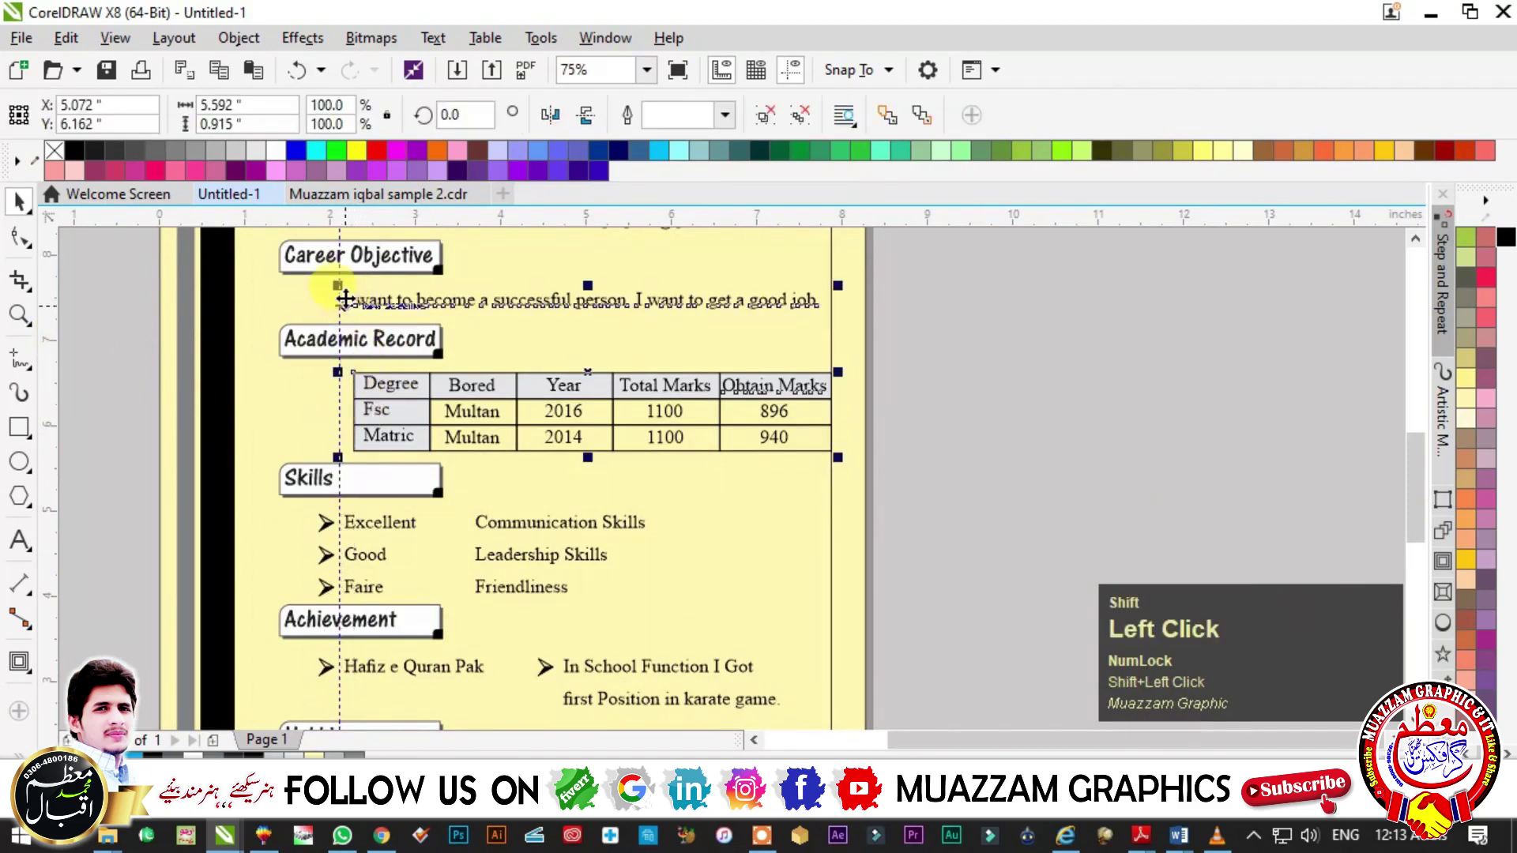
key("r")
key("Escape")
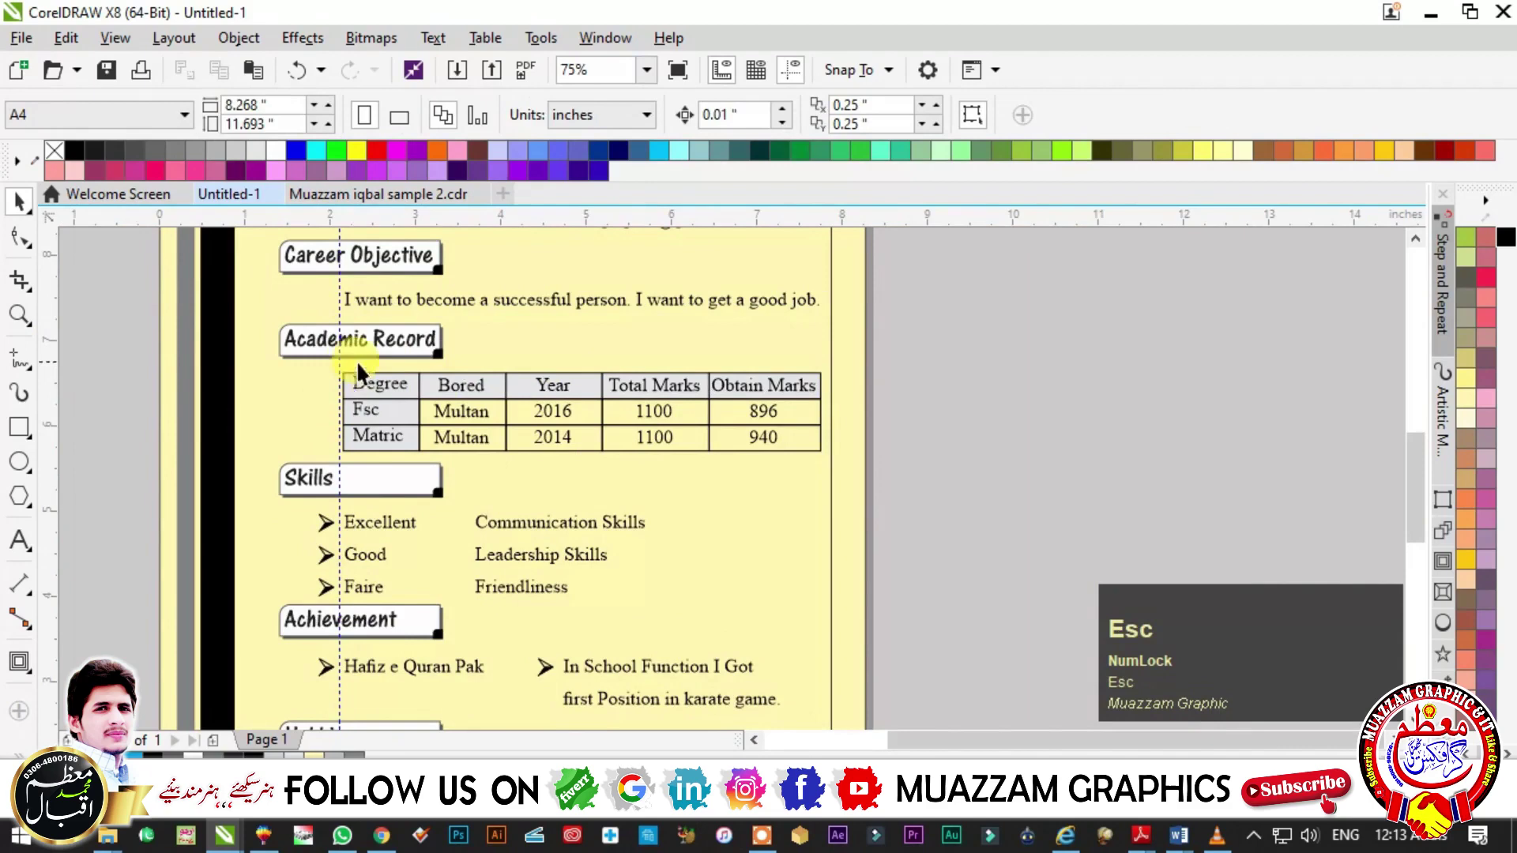
- Drop a copy of the thin grey bar beside the black bar
key("F3")
key("F2")
key("F3")
key("Escape")
key("F2")
left_click(964, 477)
key("F4")
key("F2")
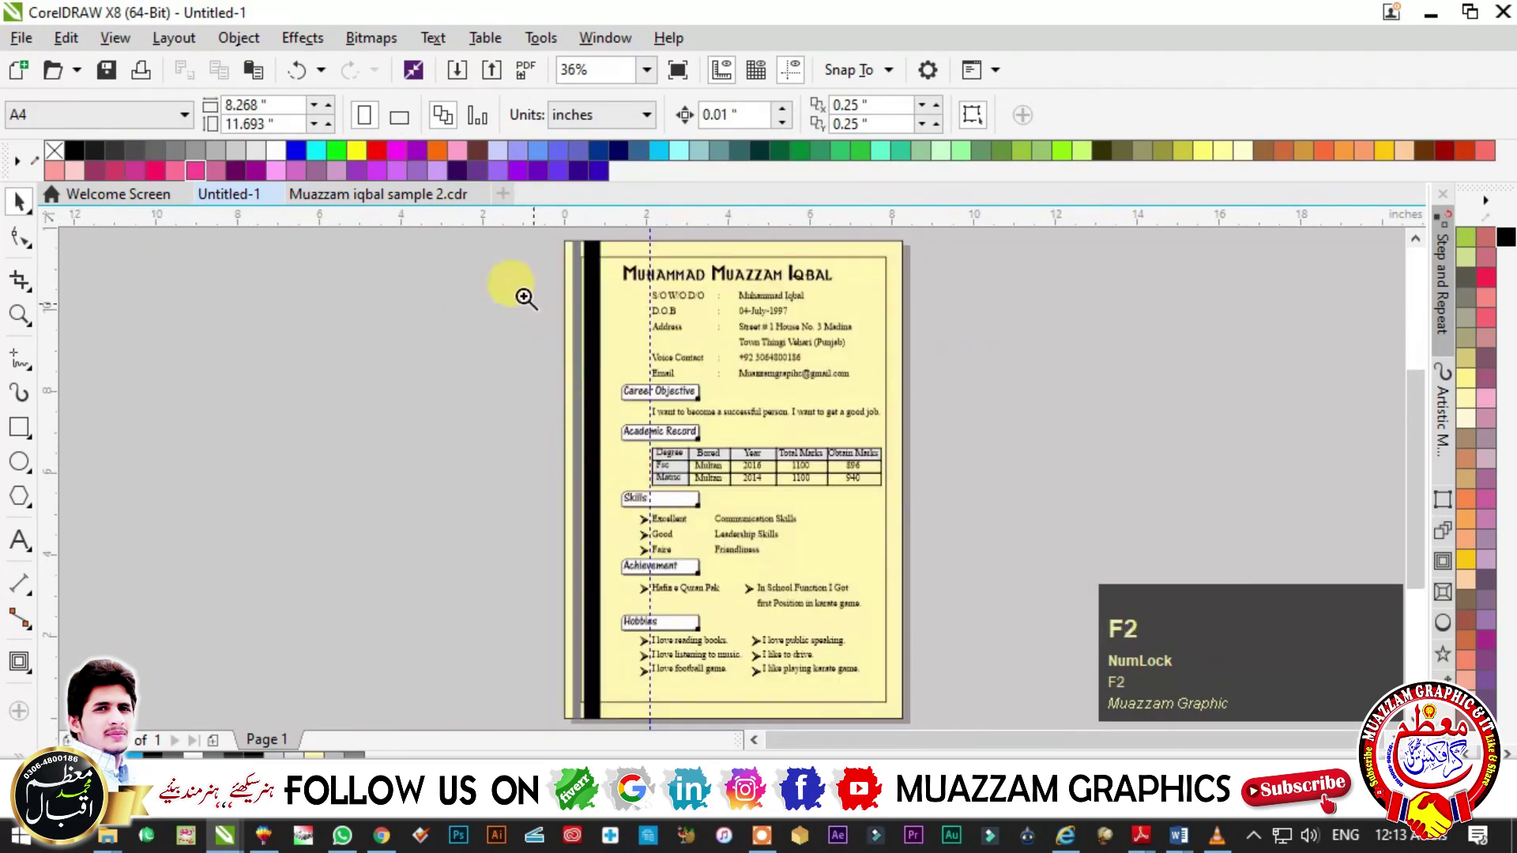
left_click(540, 308)
key("Escape")
left_click_drag(624, 435, 741, 516)
right_click(755, 451)
left_click(752, 566)
- Narrow the grey bar copy to 0.1" wide
key("F4")
left_click(505, 401)
scroll(661, 441, "up", 5)
left_click(661, 441)
left_click_drag(791, 526, 771, 523)
left_click(721, 576)
key("F3")
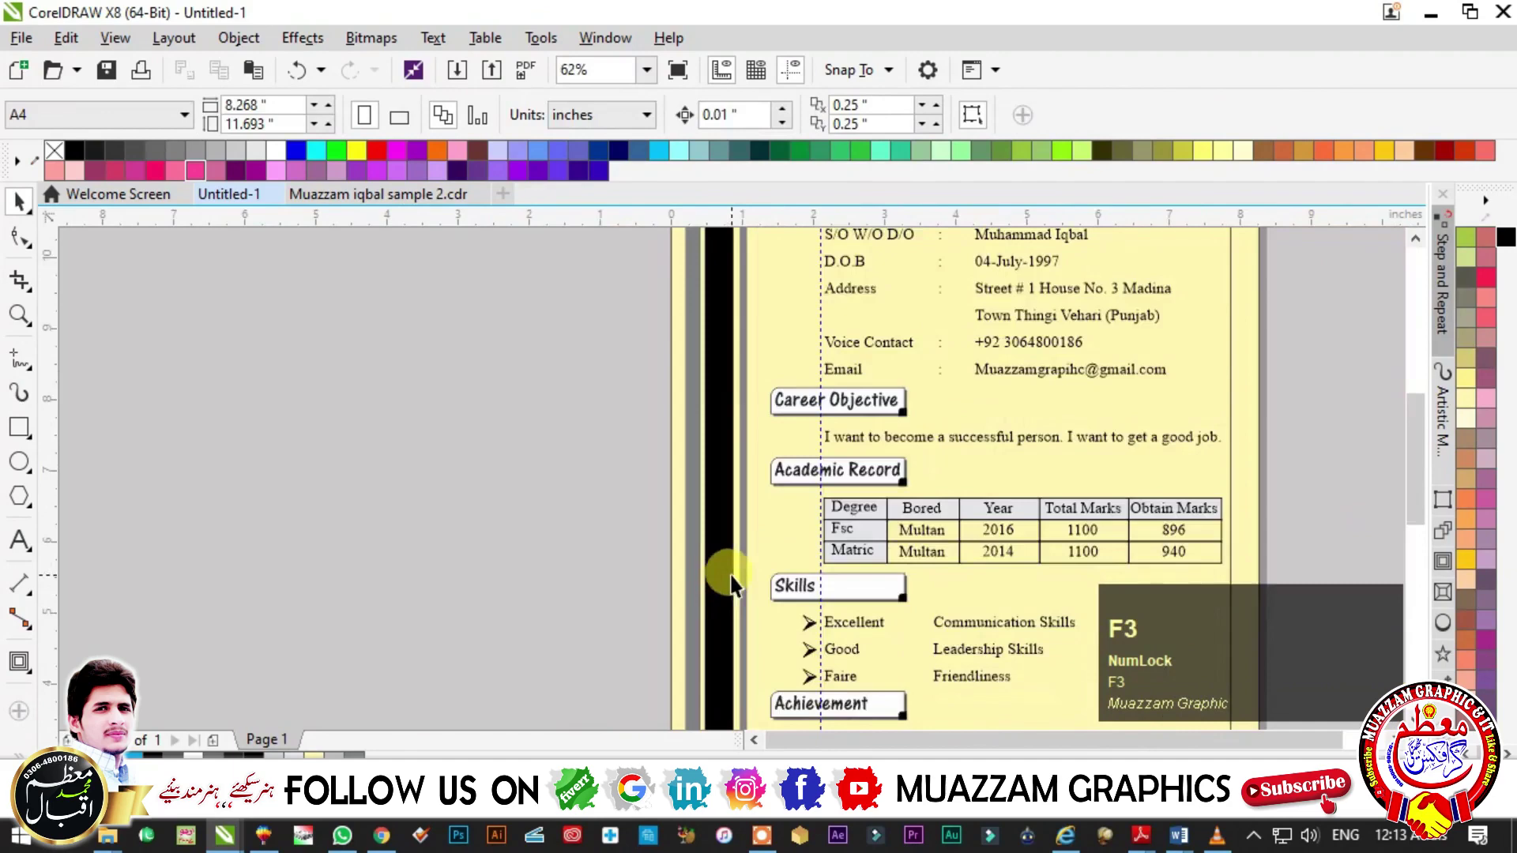
key("F4")
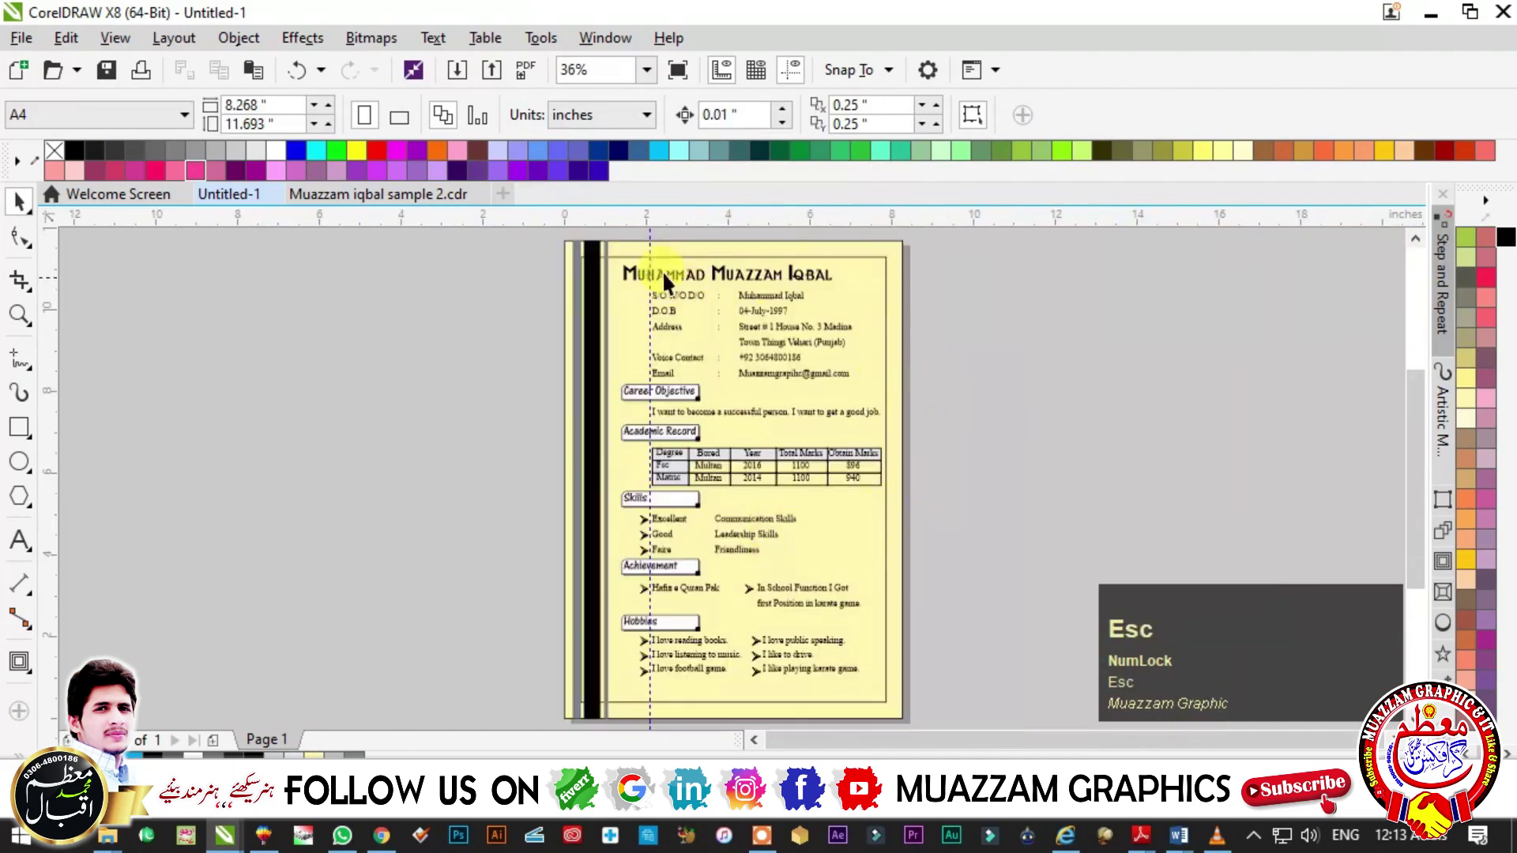
left_click(646, 239)
key("F2")
left_click_drag(829, 399, 845, 413)
key("F4")
key("F2")
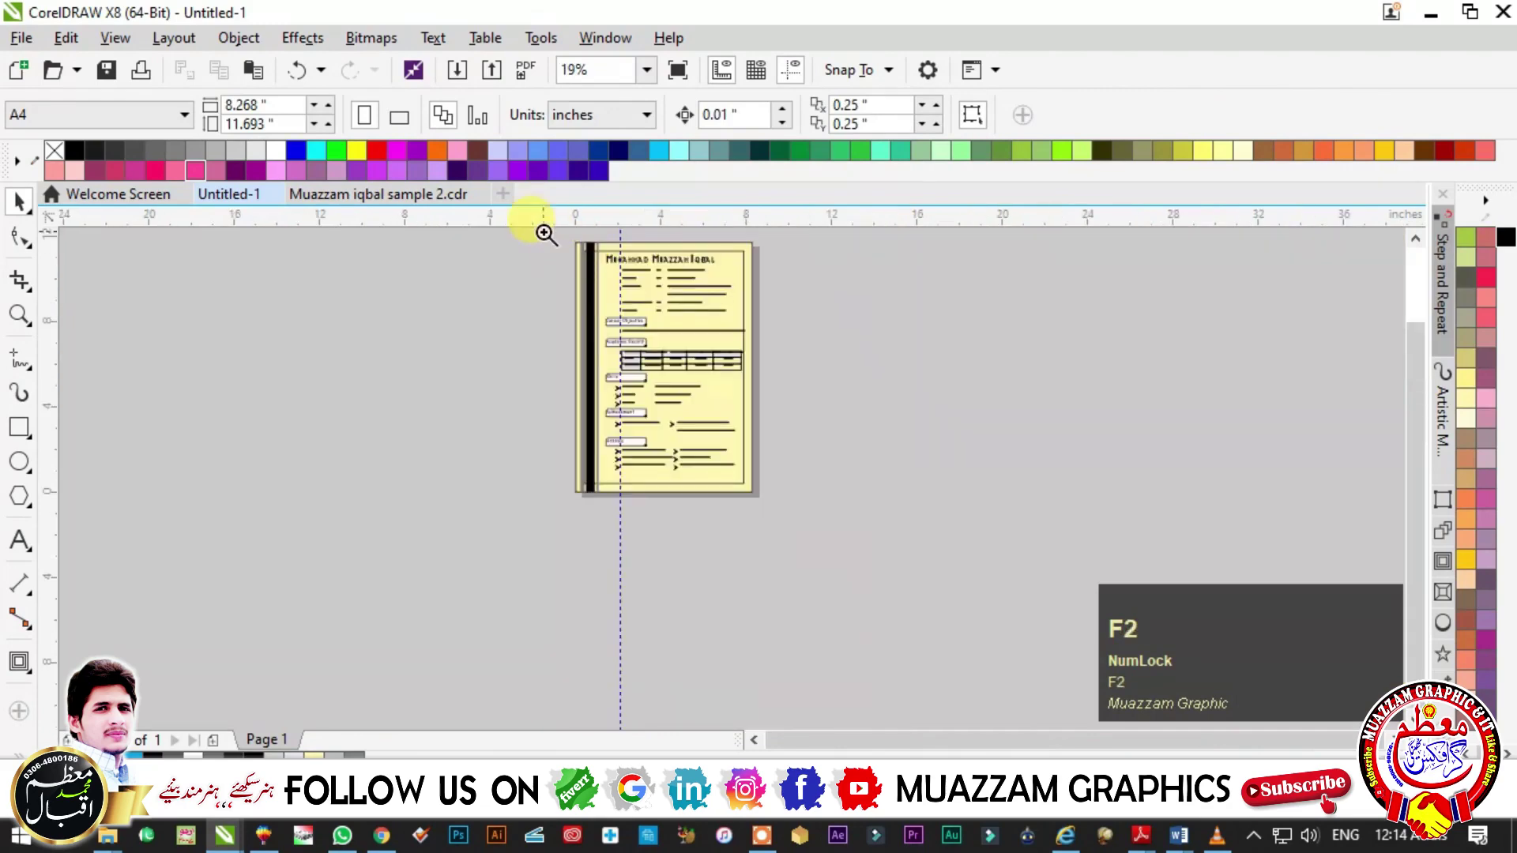
left_click(599, 313)
- Copy the stripe bars, rotate the copy 90°, place it below the page and group it
left_click_drag(605, 315, 676, 660)
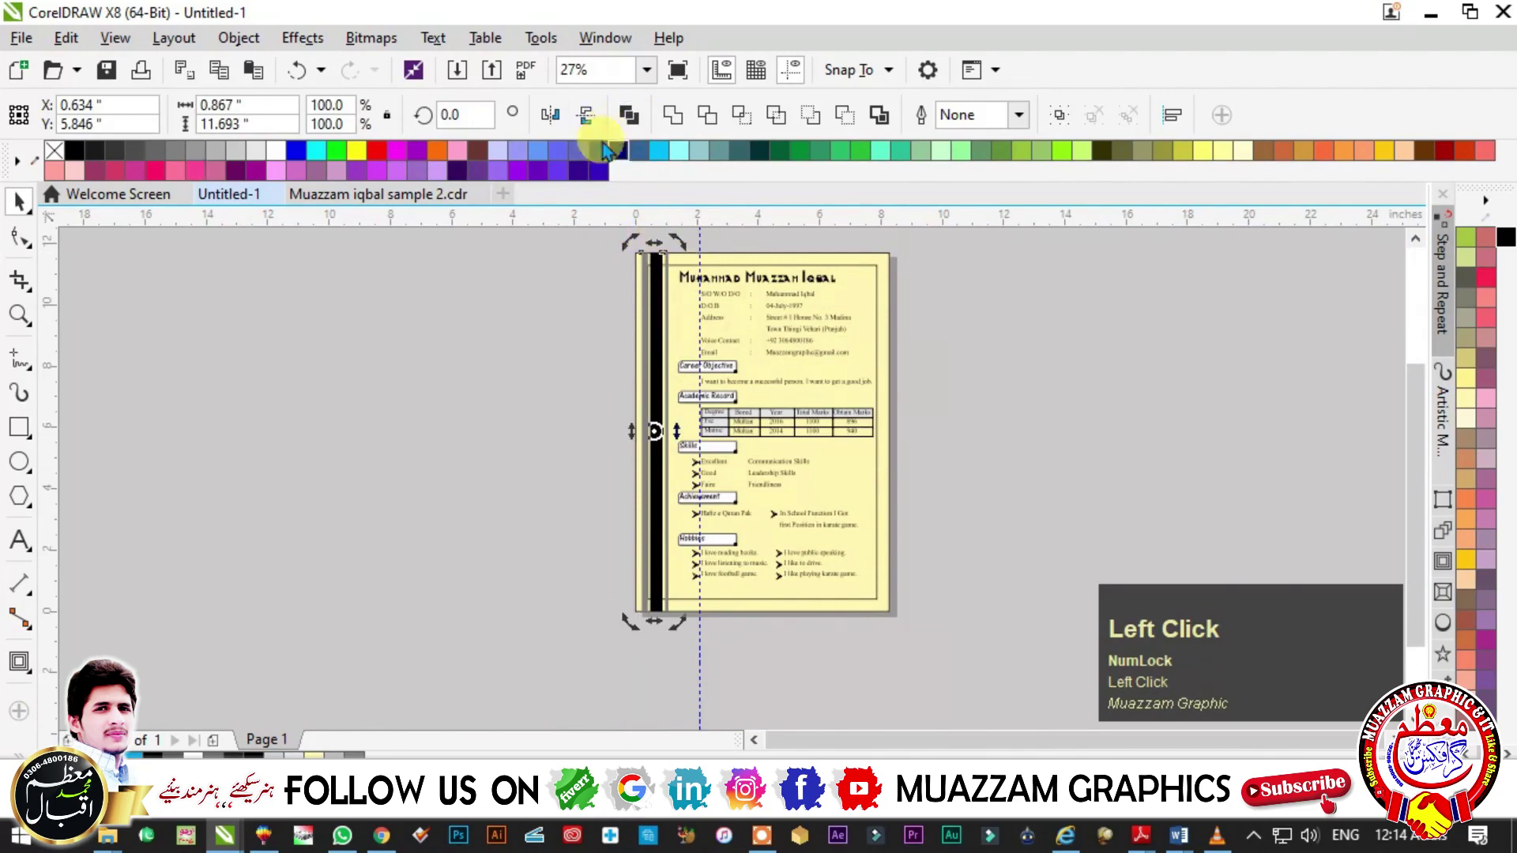
left_click(458, 115)
type("90")
key("Return")
key("ctrl+z")
left_click_drag(647, 336, 947, 441)
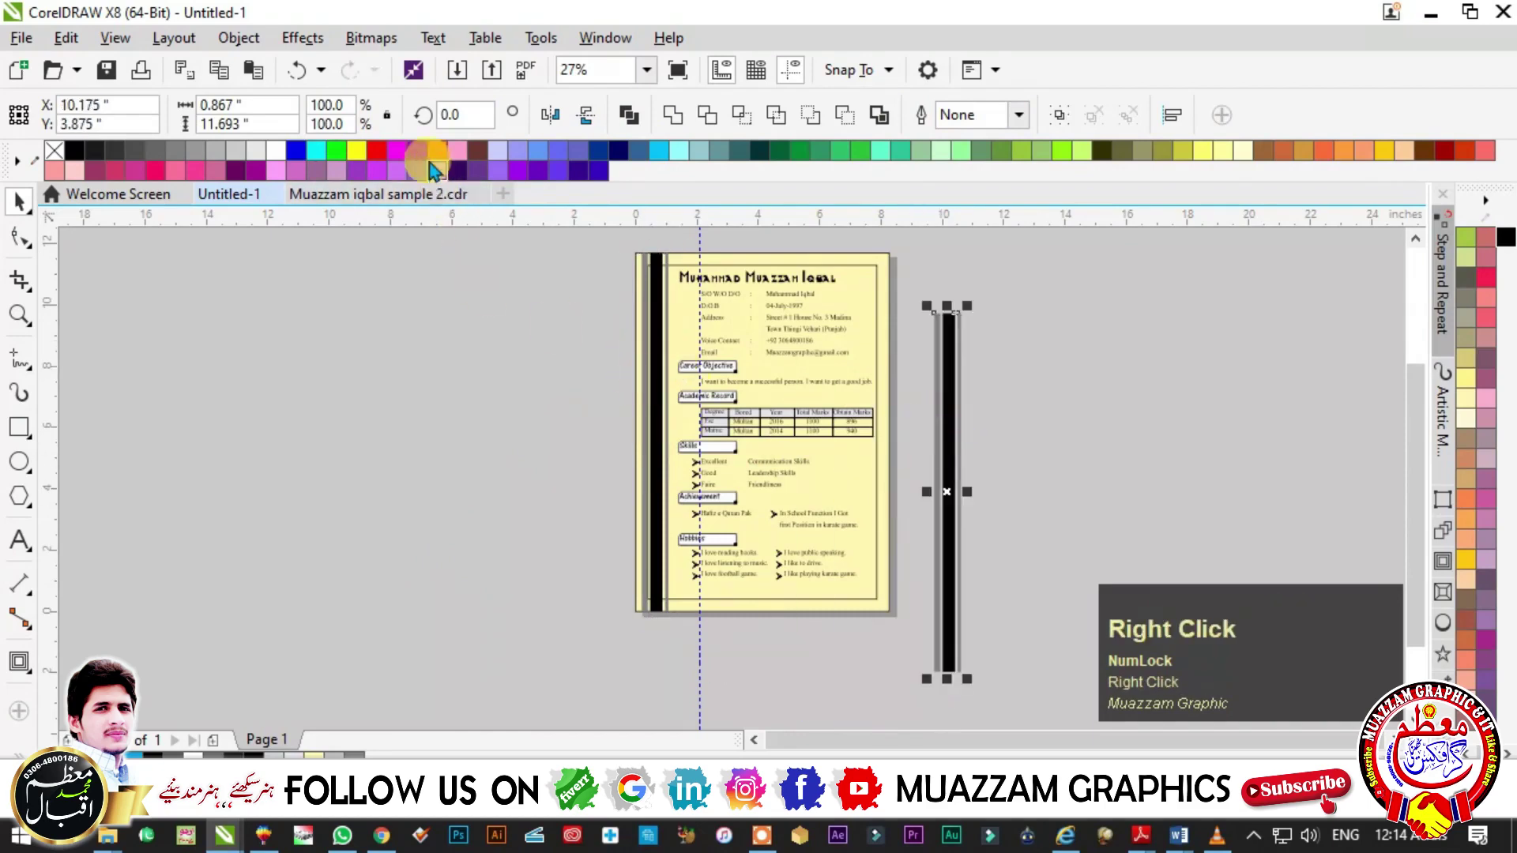
left_click(458, 115)
type("90")
key("Return")
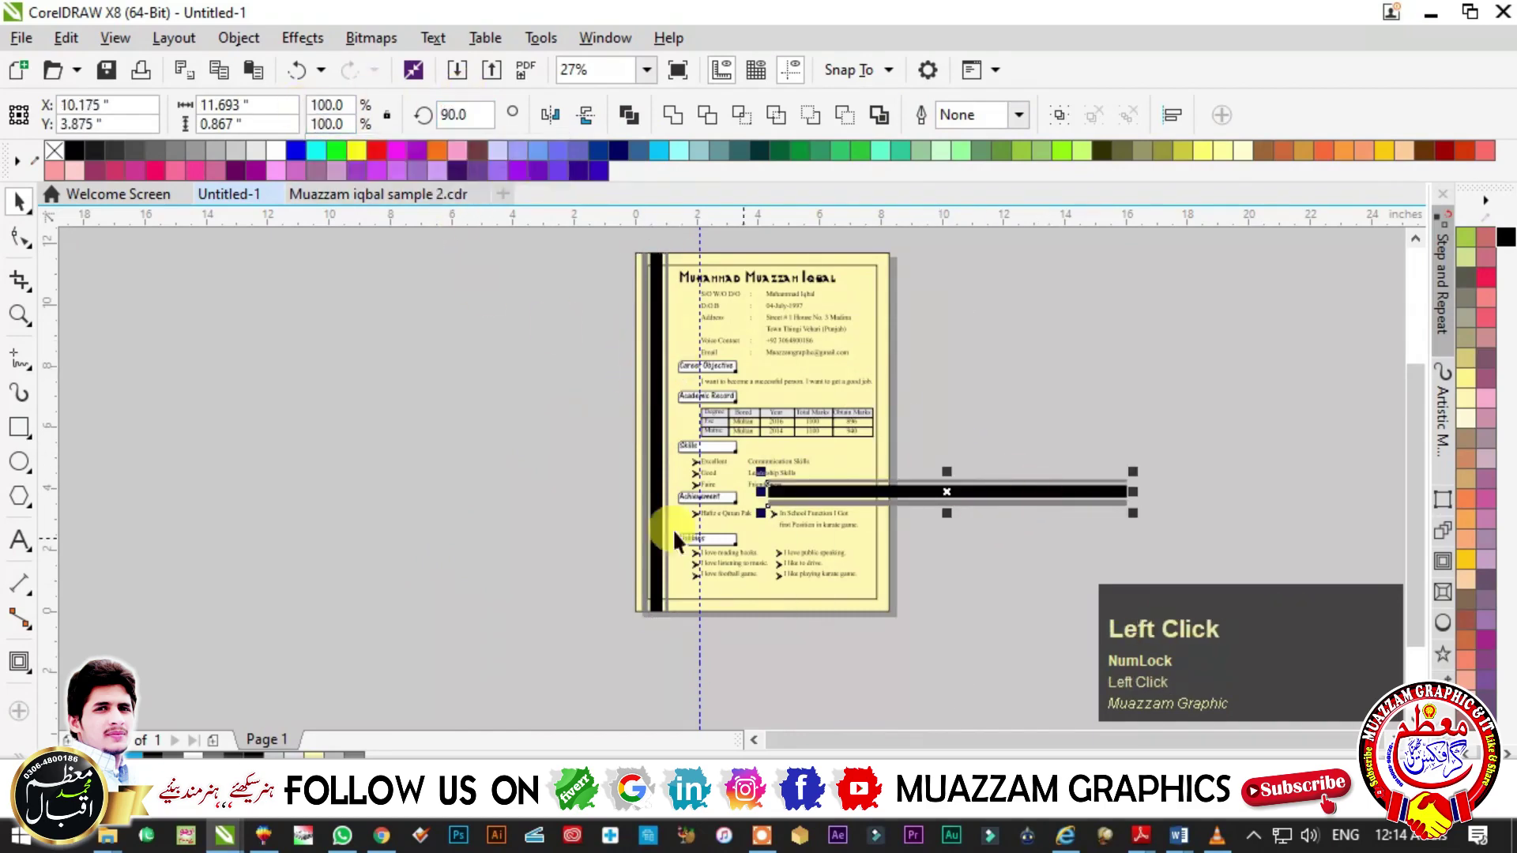
scroll(944, 608, "up", 2)
left_click_drag(1008, 405, 697, 658)
key("ctrl+g")
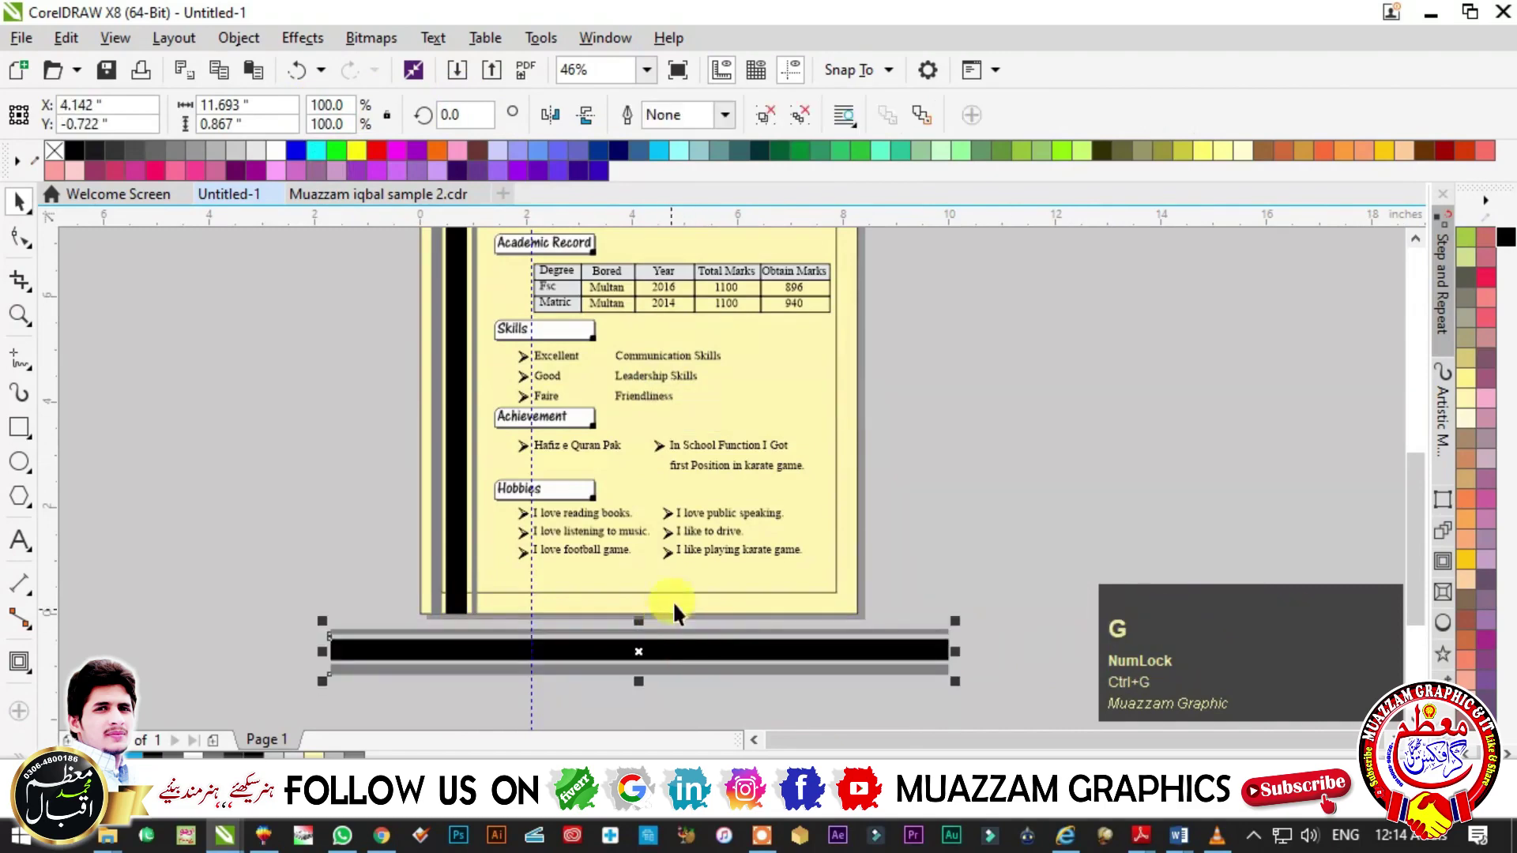
- Set the horizontal strip's width to the page width of 8.268" and select it with the page
left_click(869, 602)
key("ctrl+z")
left_click(230, 105)
key("ctrl+c")
left_click(440, 663)
left_click(272, 105)
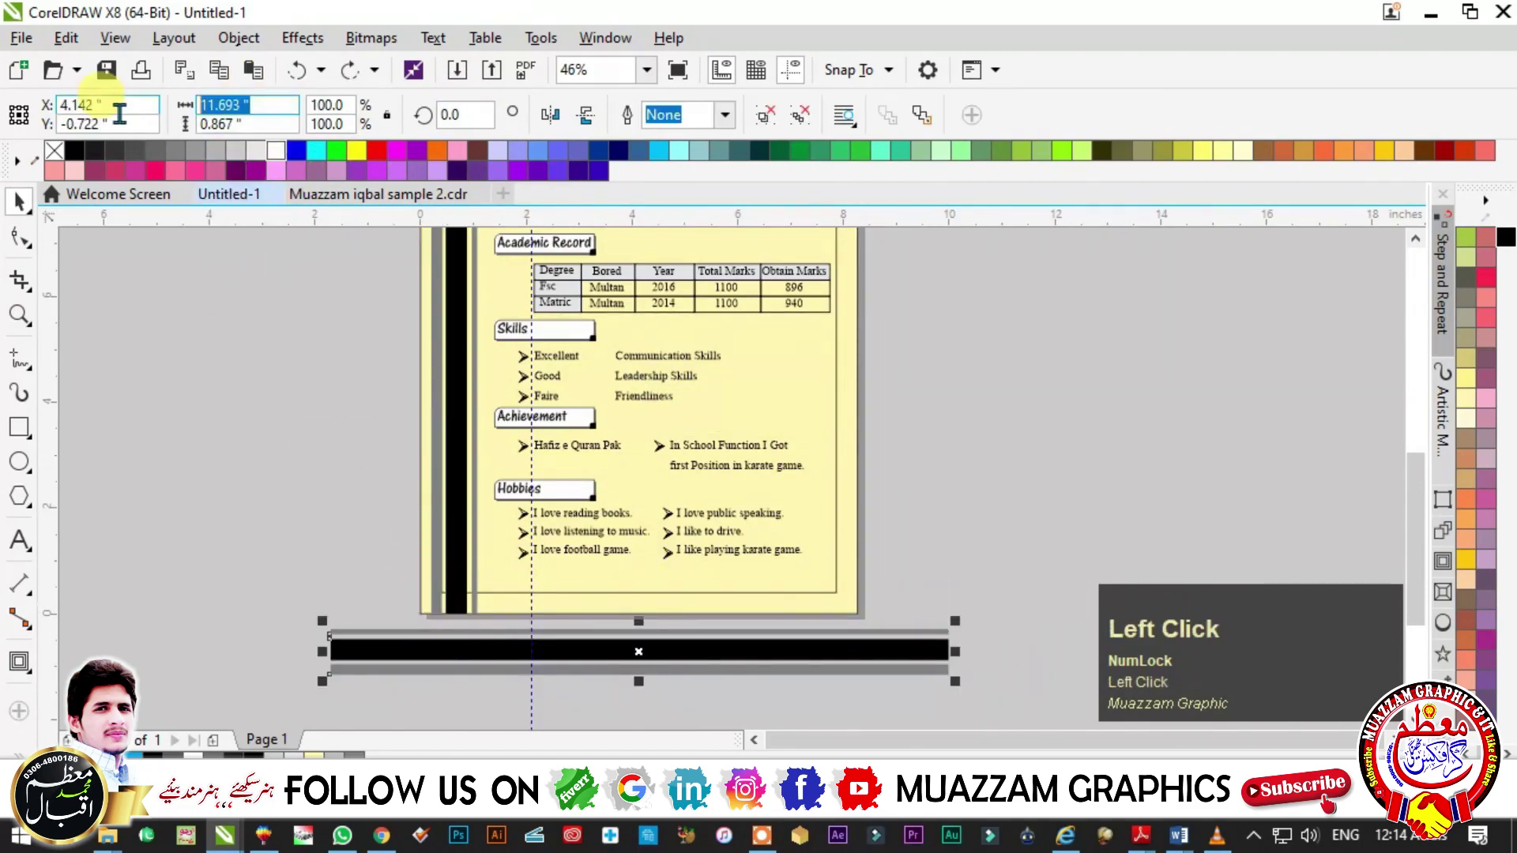
key("ctrl+v")
key("Return")
left_click(604, 586, "shift")
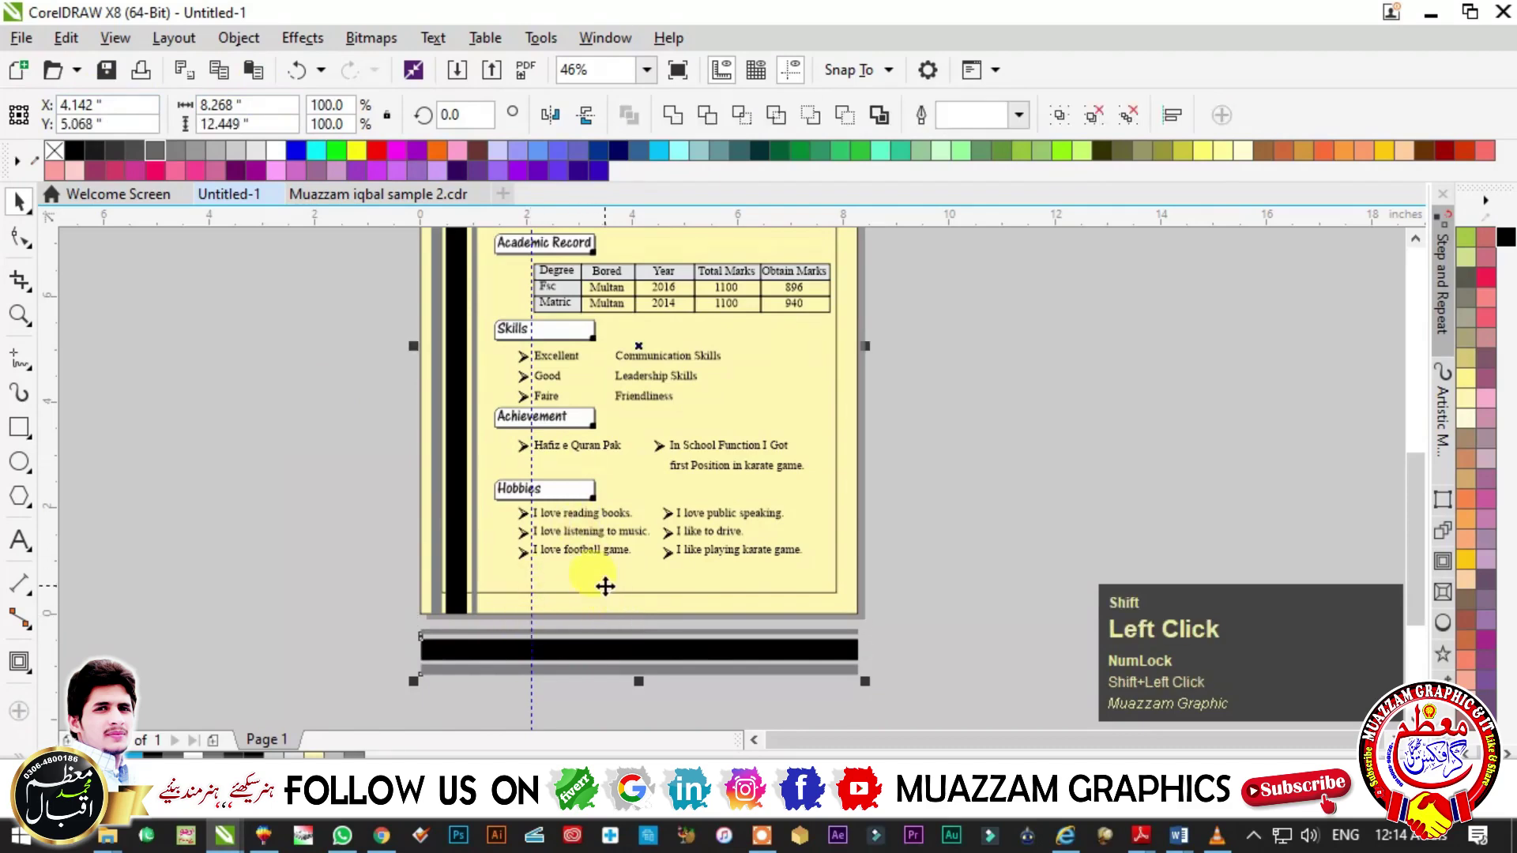
- Centre the black strip on the page, align it to the bottom edge and bring it to front
key("c")
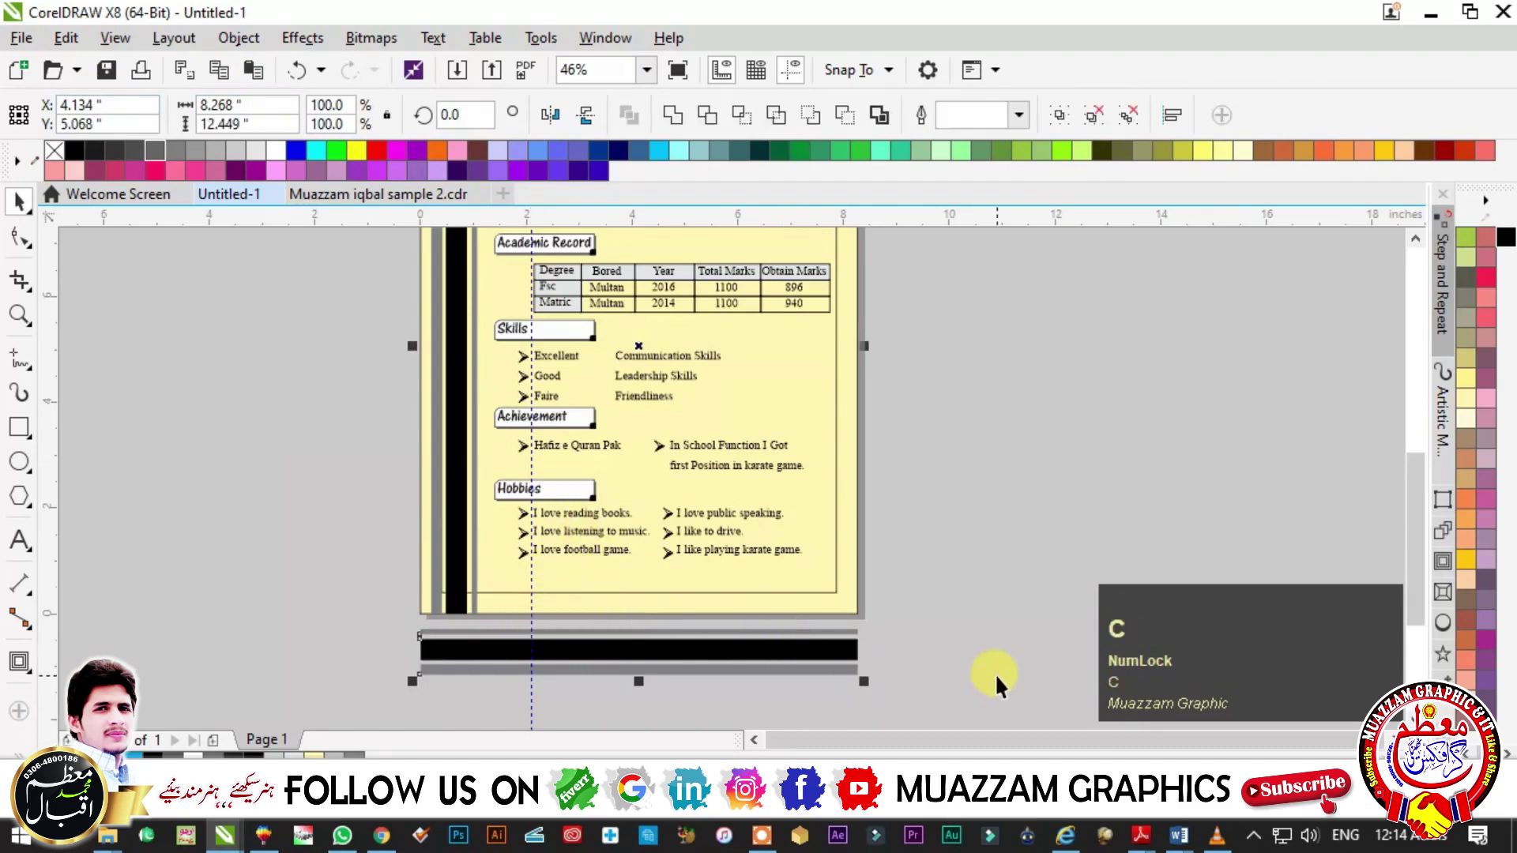
key("b")
left_click_drag(321, 474, 772, 643)
key("shift+Page_Up")
key("F4")
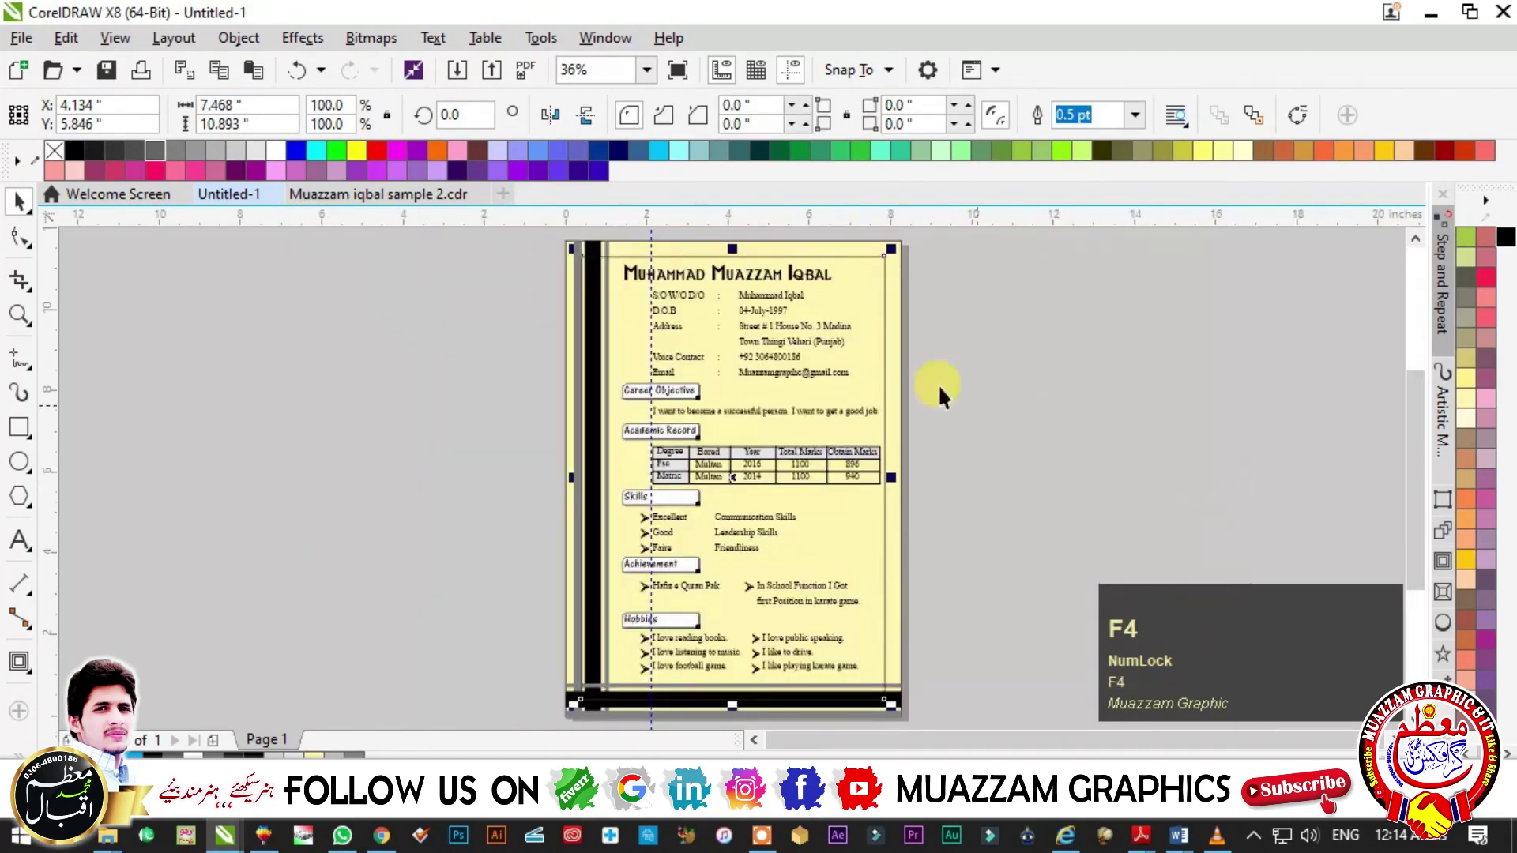
- Give the inner frame a 4.0 pt outline in the Outline Pen dialog
key("F12")
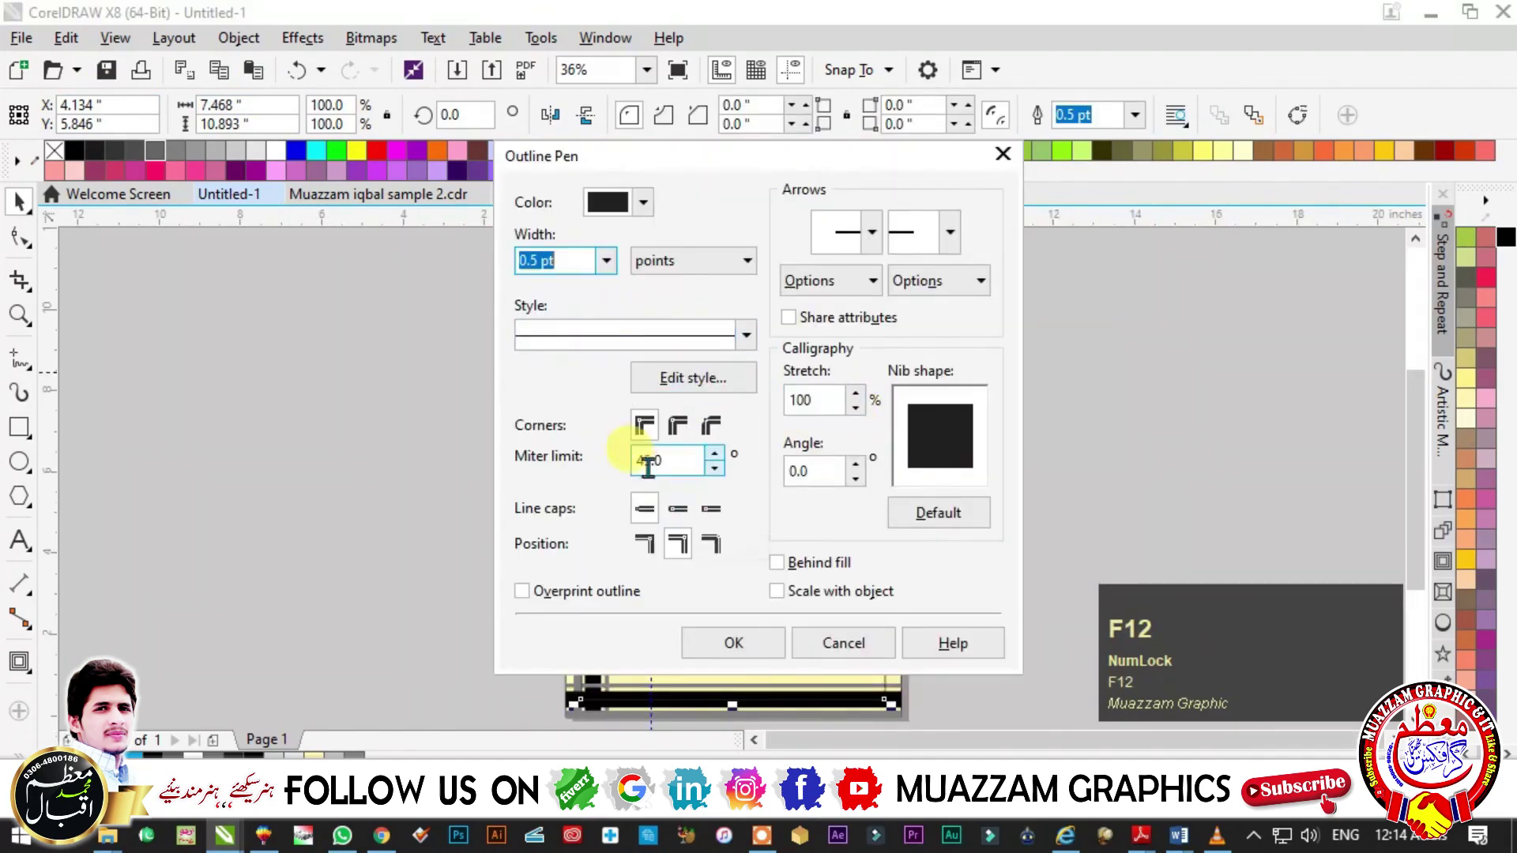
left_click(607, 261)
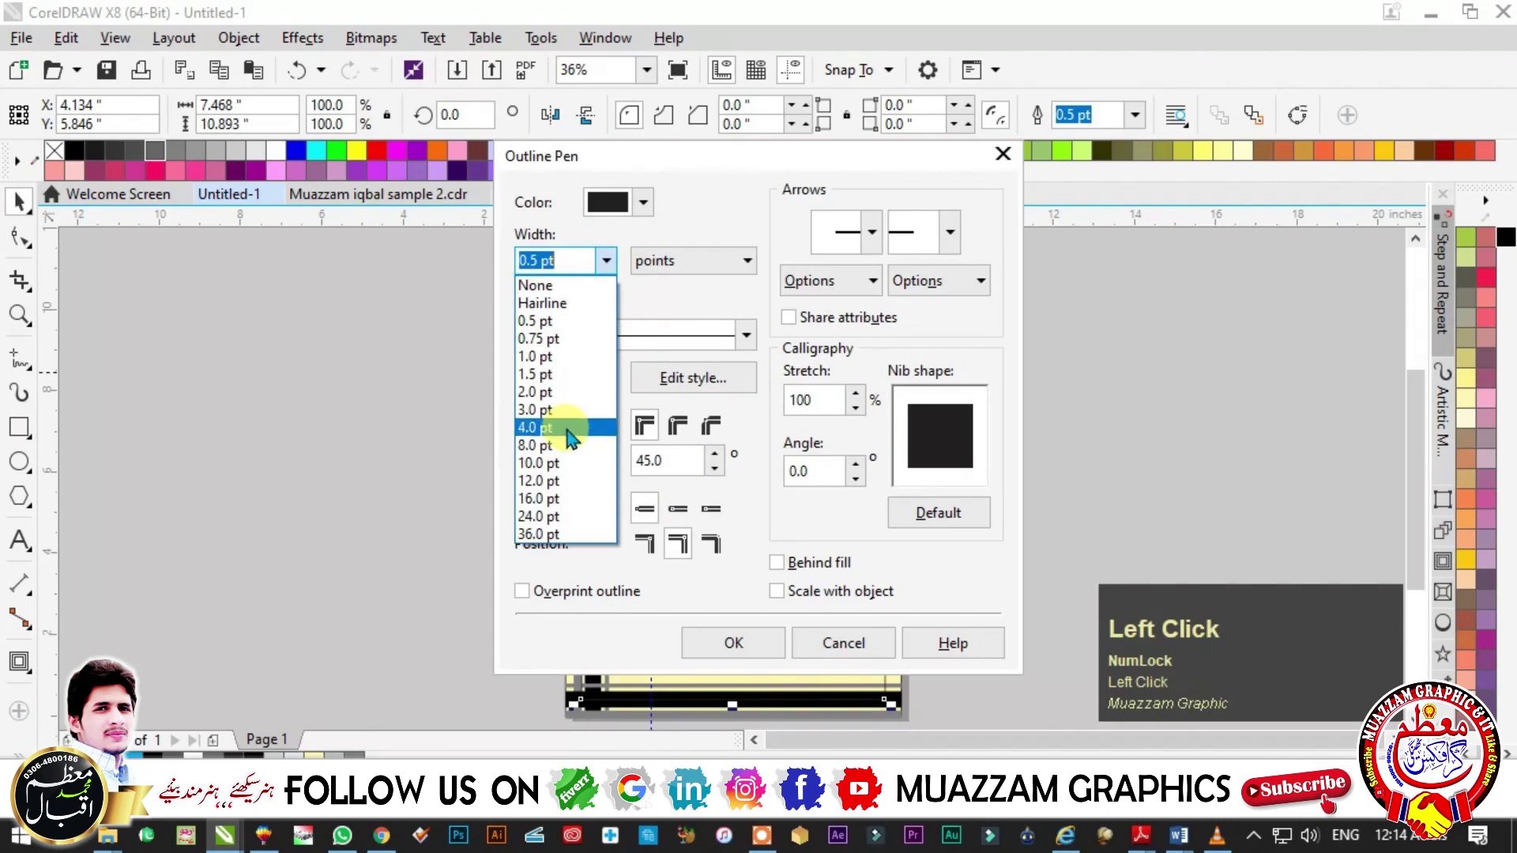
left_click(568, 427)
left_click(881, 641)
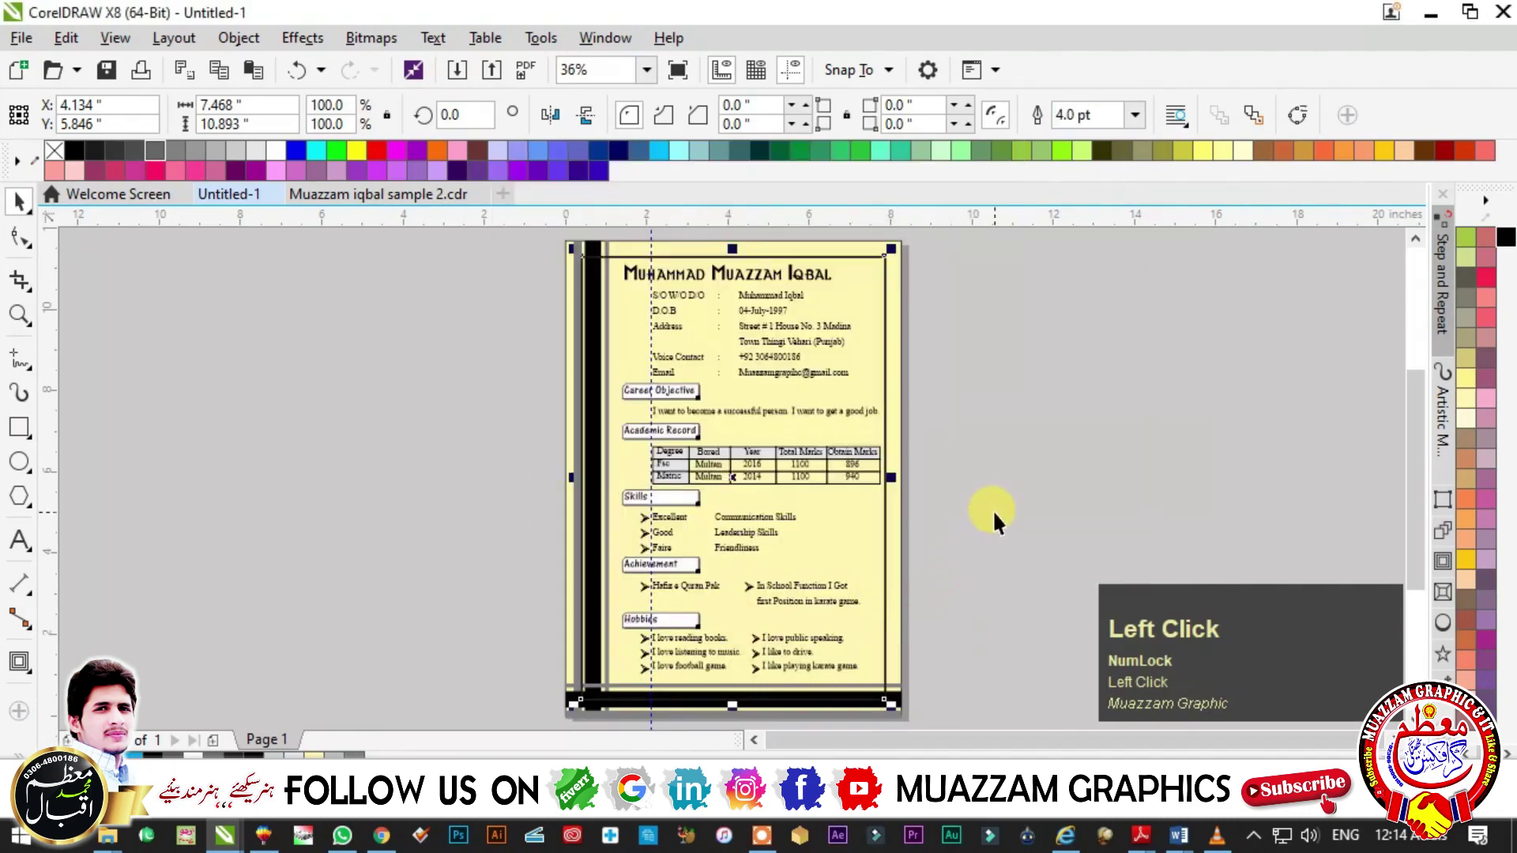
key("F12")
key("Escape")
left_click(640, 306)
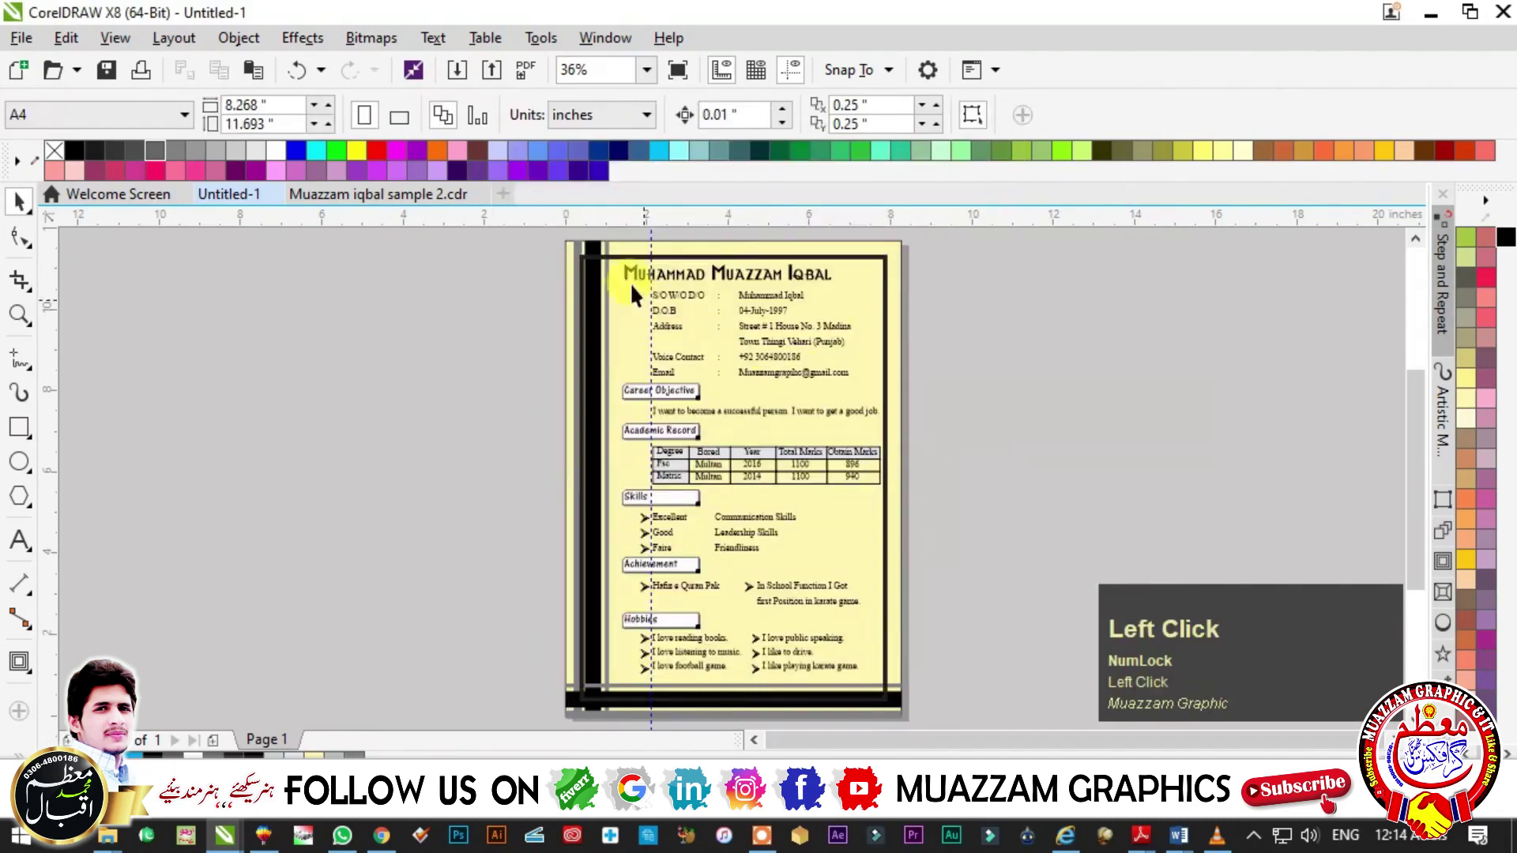
- Cancel an accidental move of the bottom frame group and zoom into the frame's bottom corner
scroll(711, 600, "up", 3)
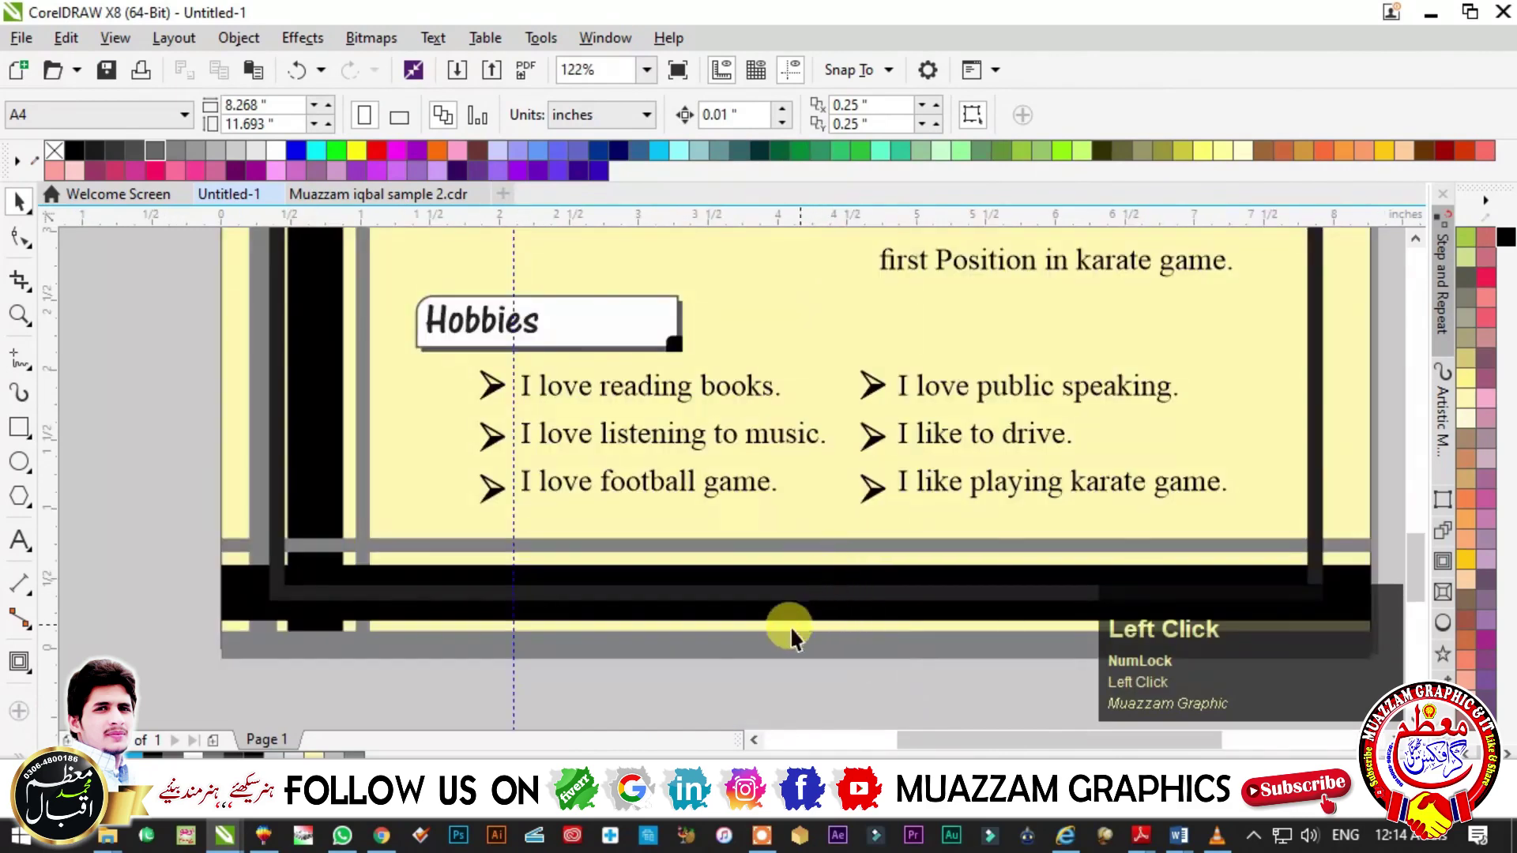
left_click_drag(228, 607, 230, 566)
key("Escape")
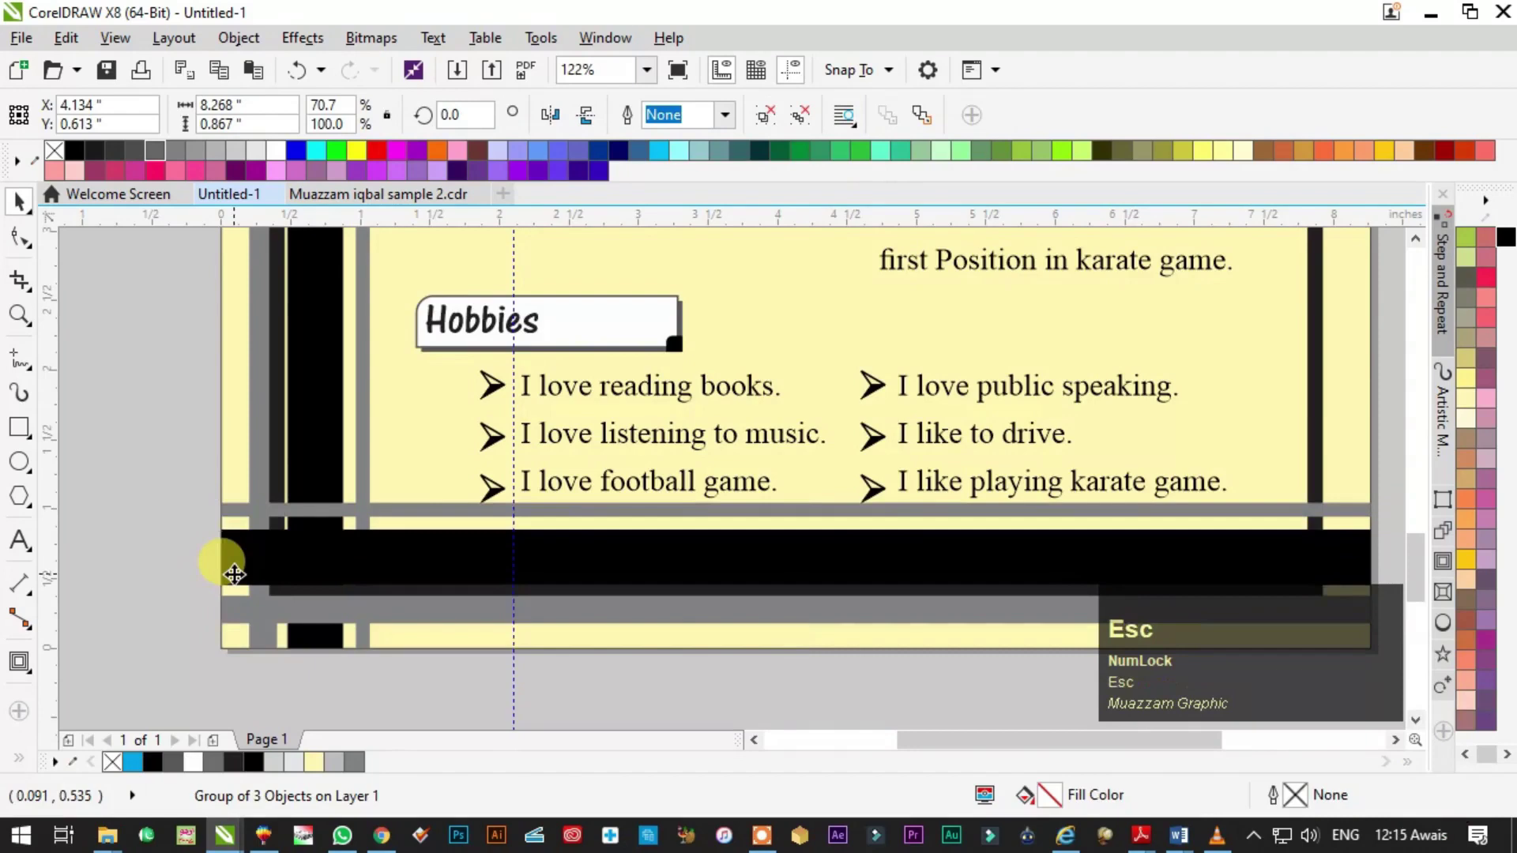
key("F4")
key("F2")
key("space")
left_click(909, 566)
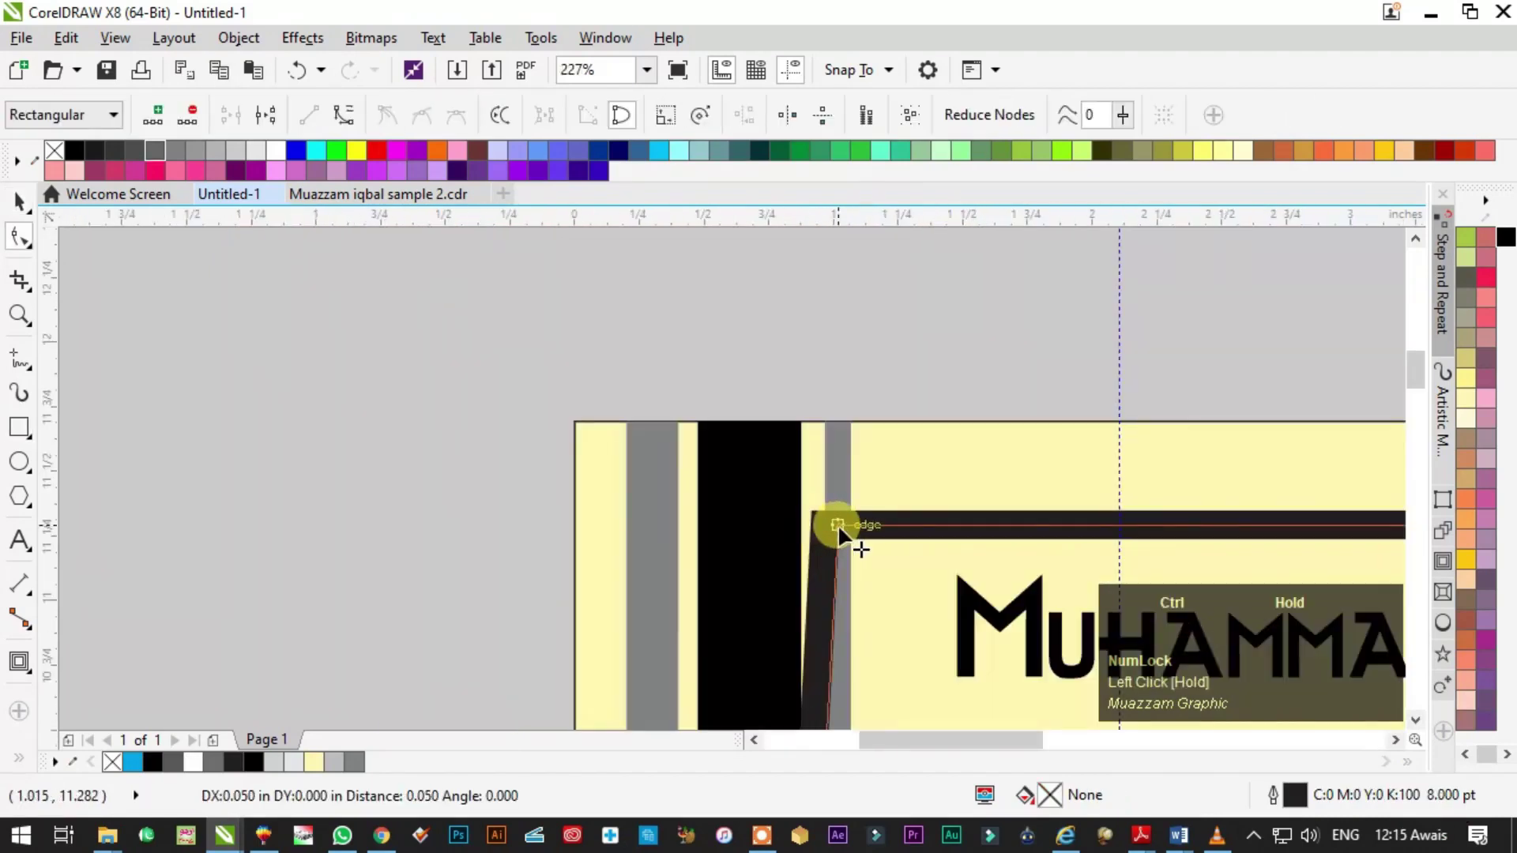
- Try moving the inner frame's corner nodes, then undo the last node change
left_click_drag(838, 524, 806, 531)
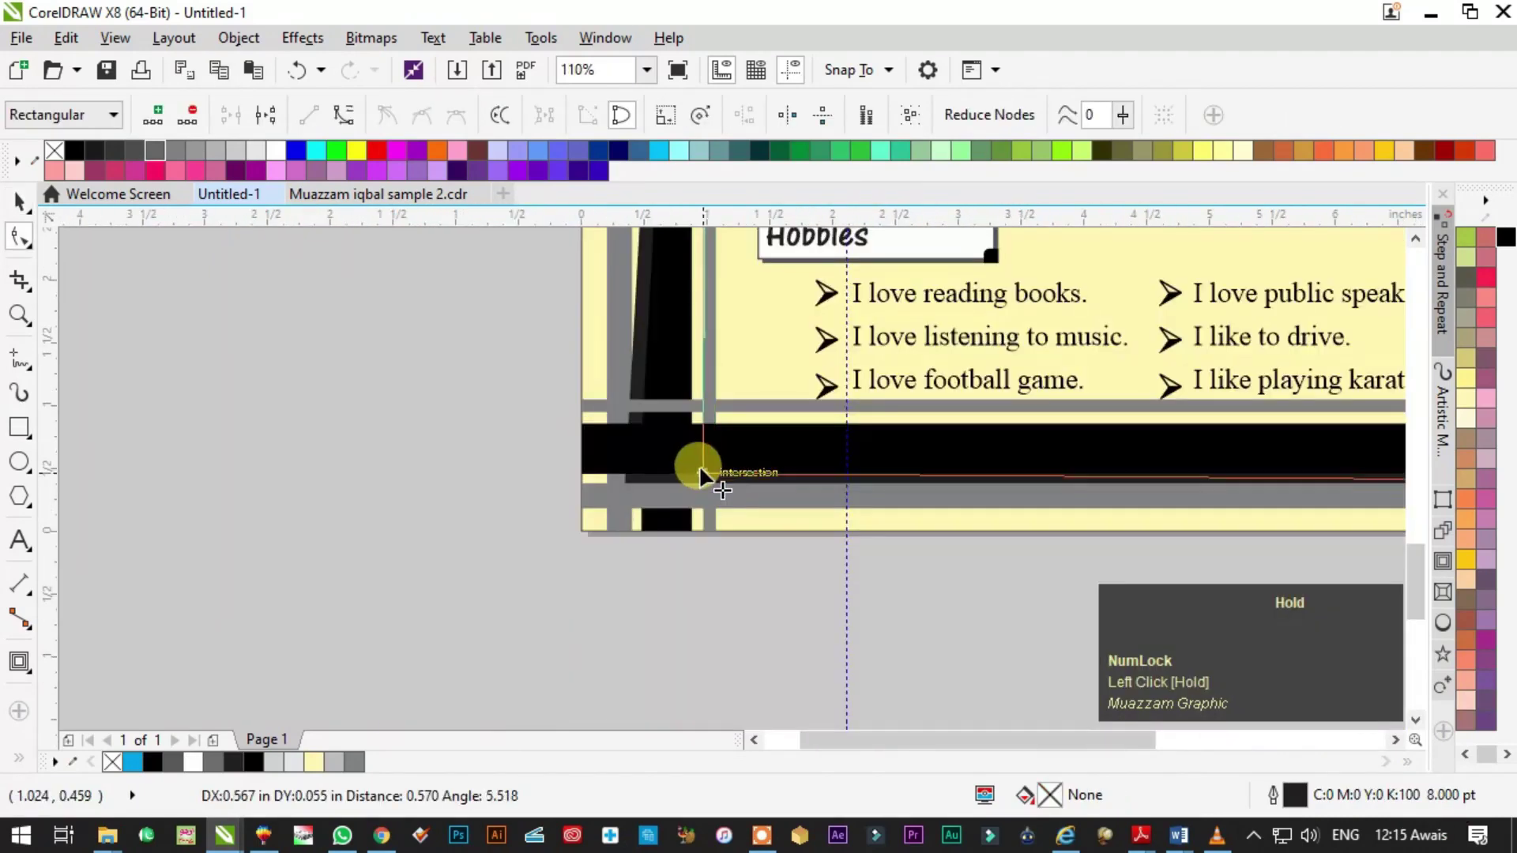
left_click_drag(699, 465, 700, 473)
key("Escape")
key("F4")
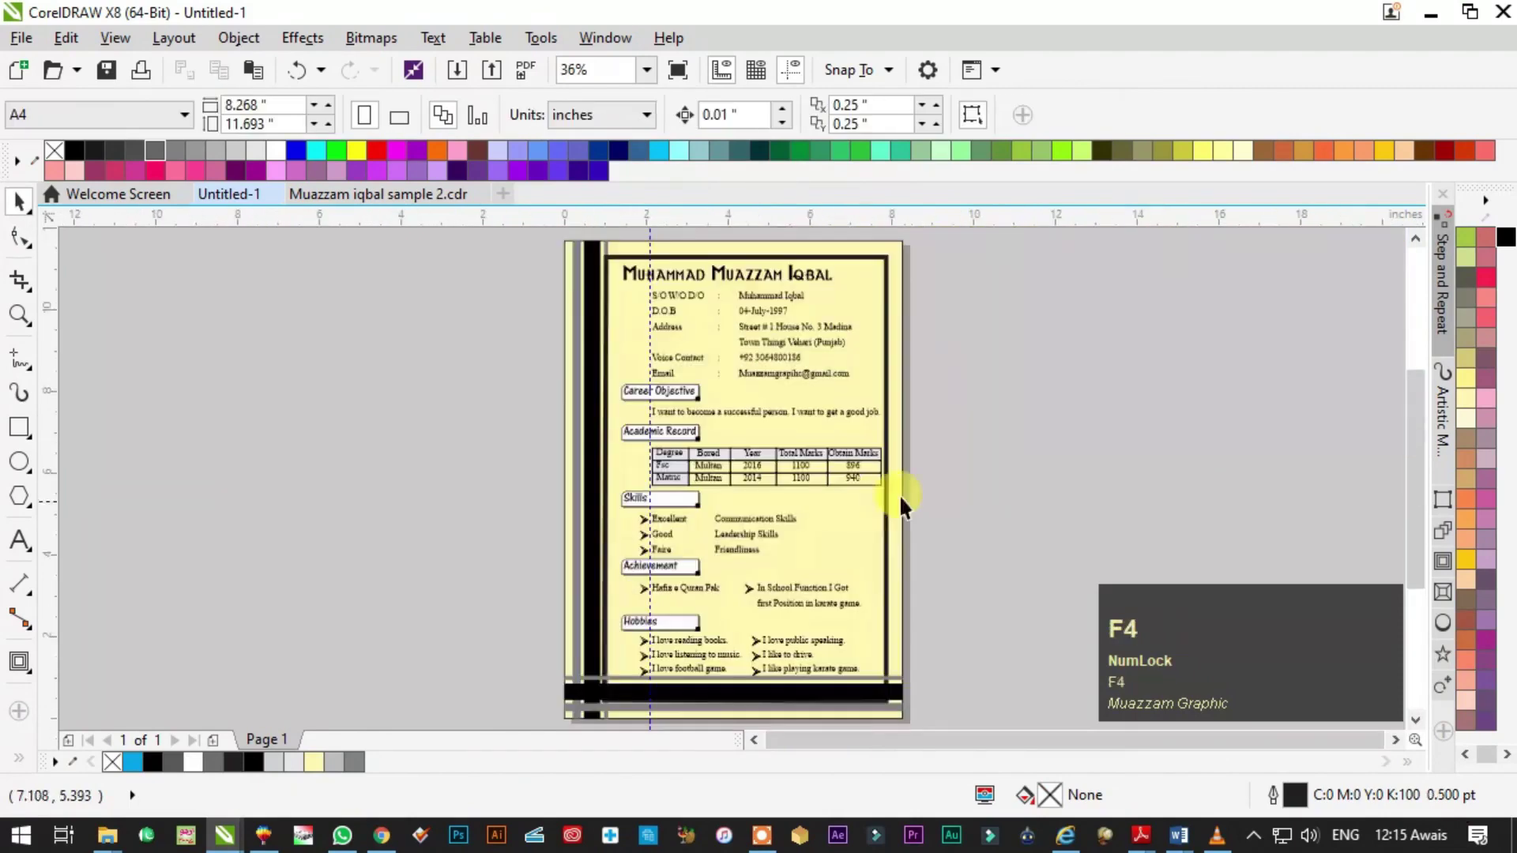
left_click(873, 270)
key("F10")
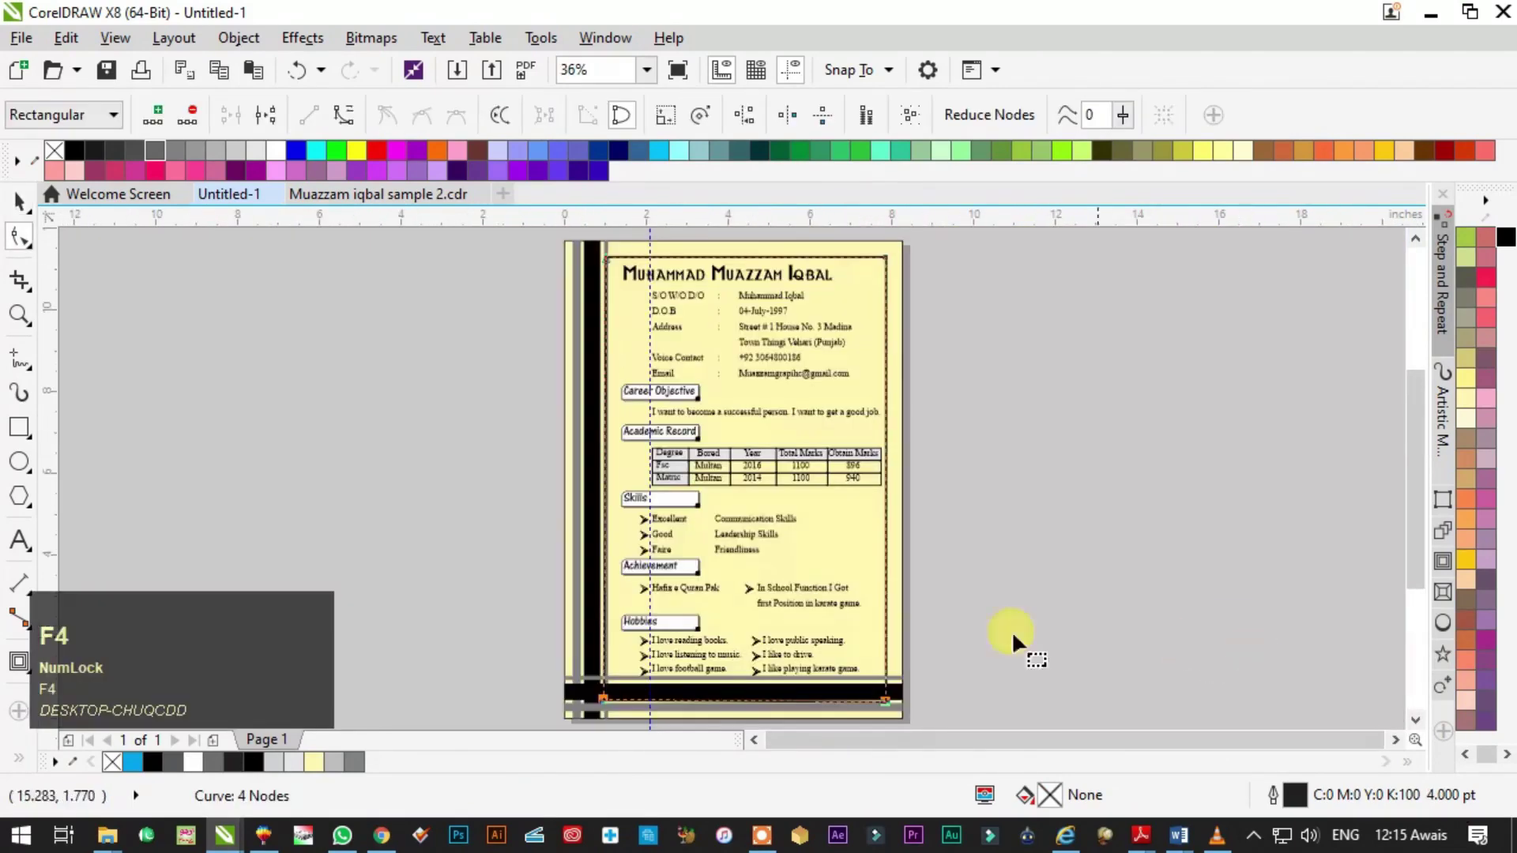
scroll(940, 712, "up", 2)
key("Escape")
left_click(861, 367)
key("ctrl+z")
- Raise the inner frame's bottom edge segment to sit just above the stripe bars
left_click(849, 351)
key("F10")
left_click_drag(1011, 567, 27, 237)
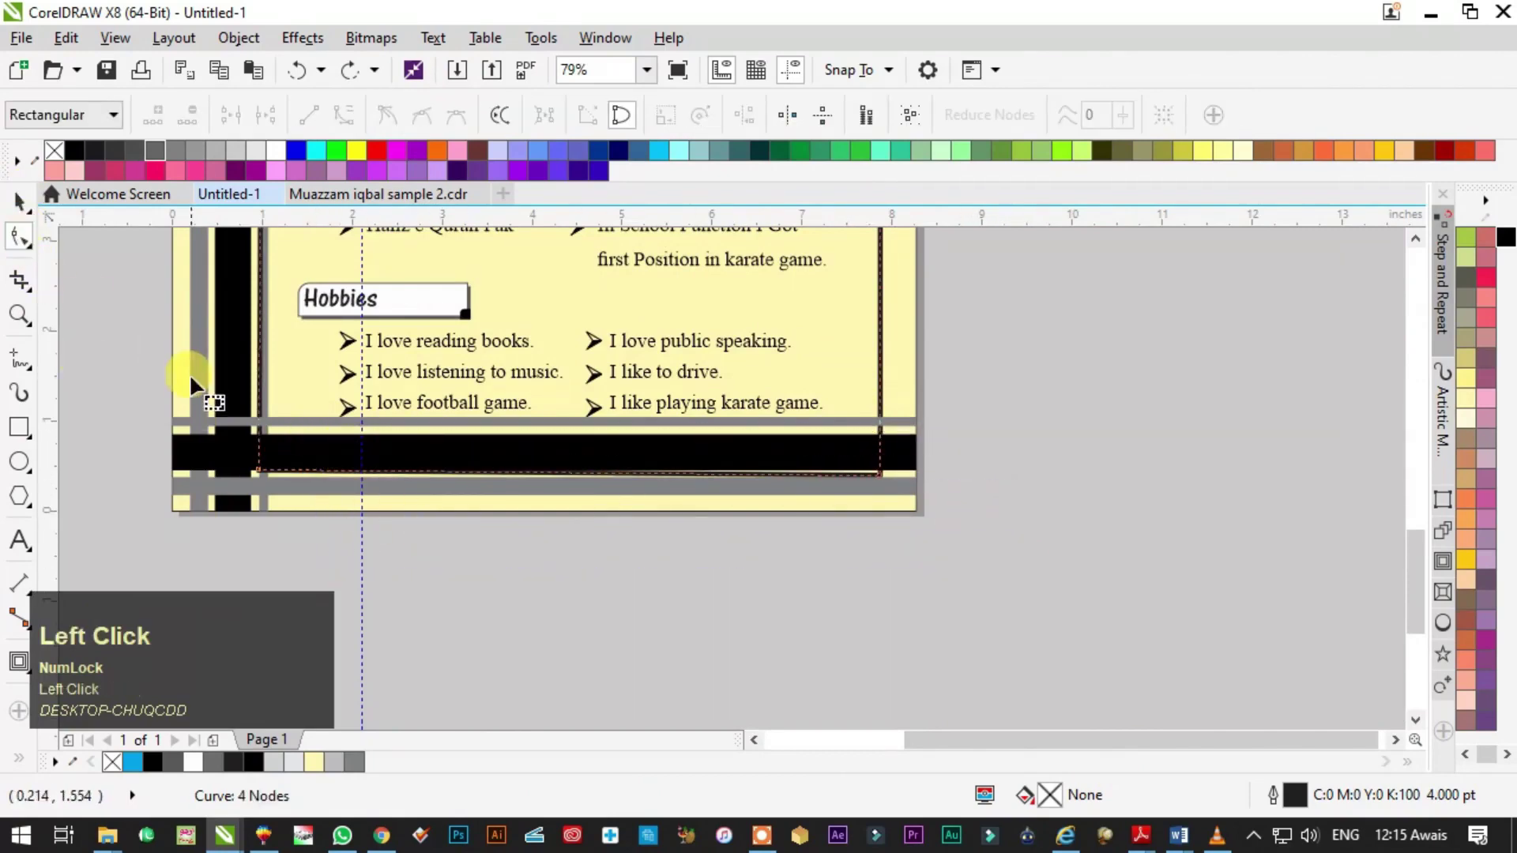
left_click(703, 477)
left_click_drag(263, 475, 255, 424)
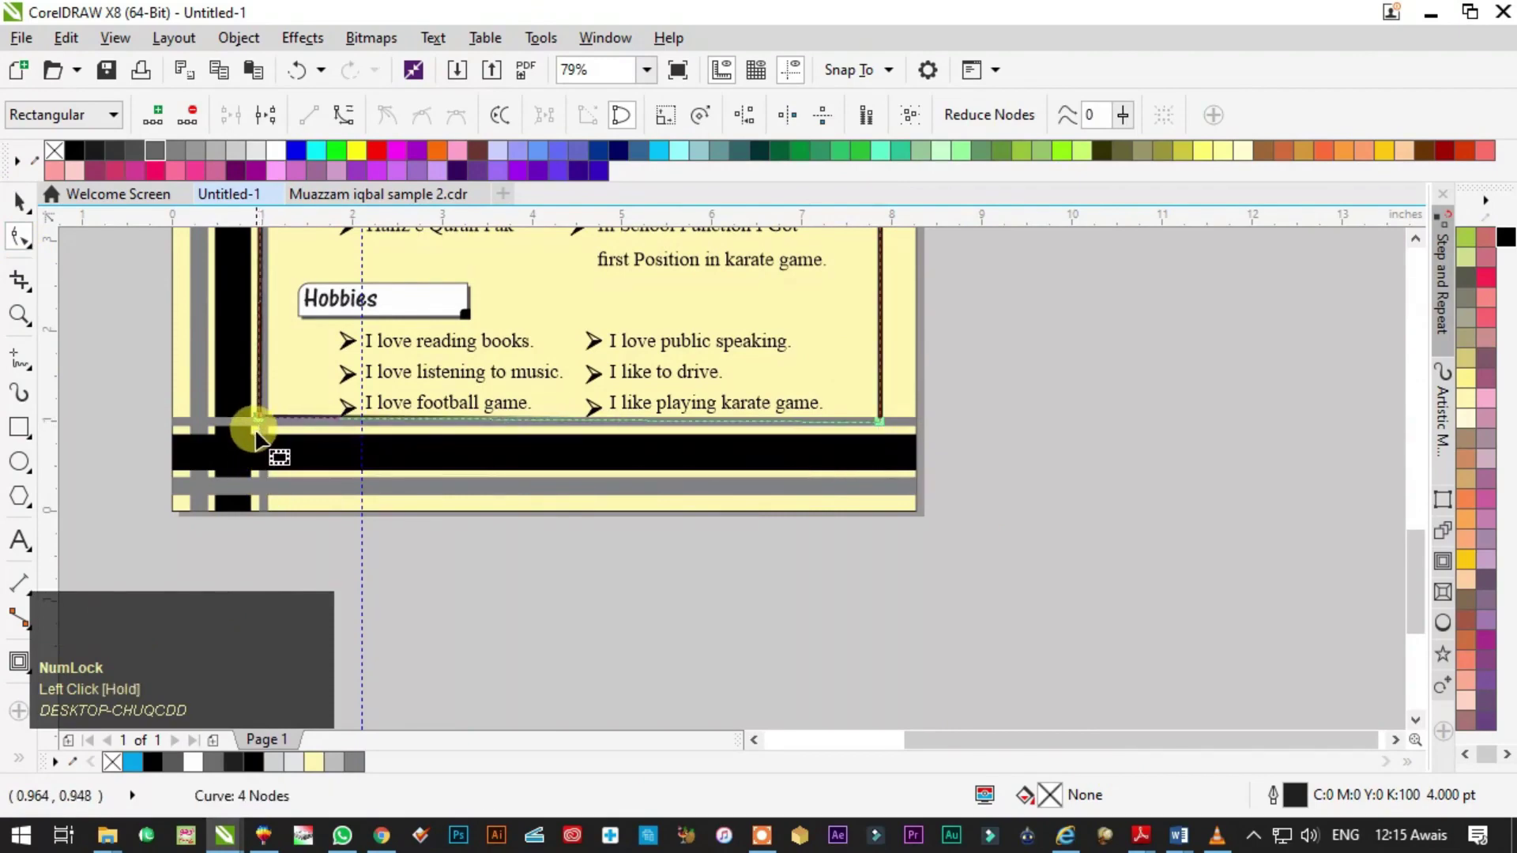
scroll(501, 352, "up", 4)
key("Escape")
left_click(514, 308)
left_click_drag(504, 349, 506, 362)
- Bring the left black vertical stripe in front of the other stripes with Shift+PgUp
key("space")
key("F3")
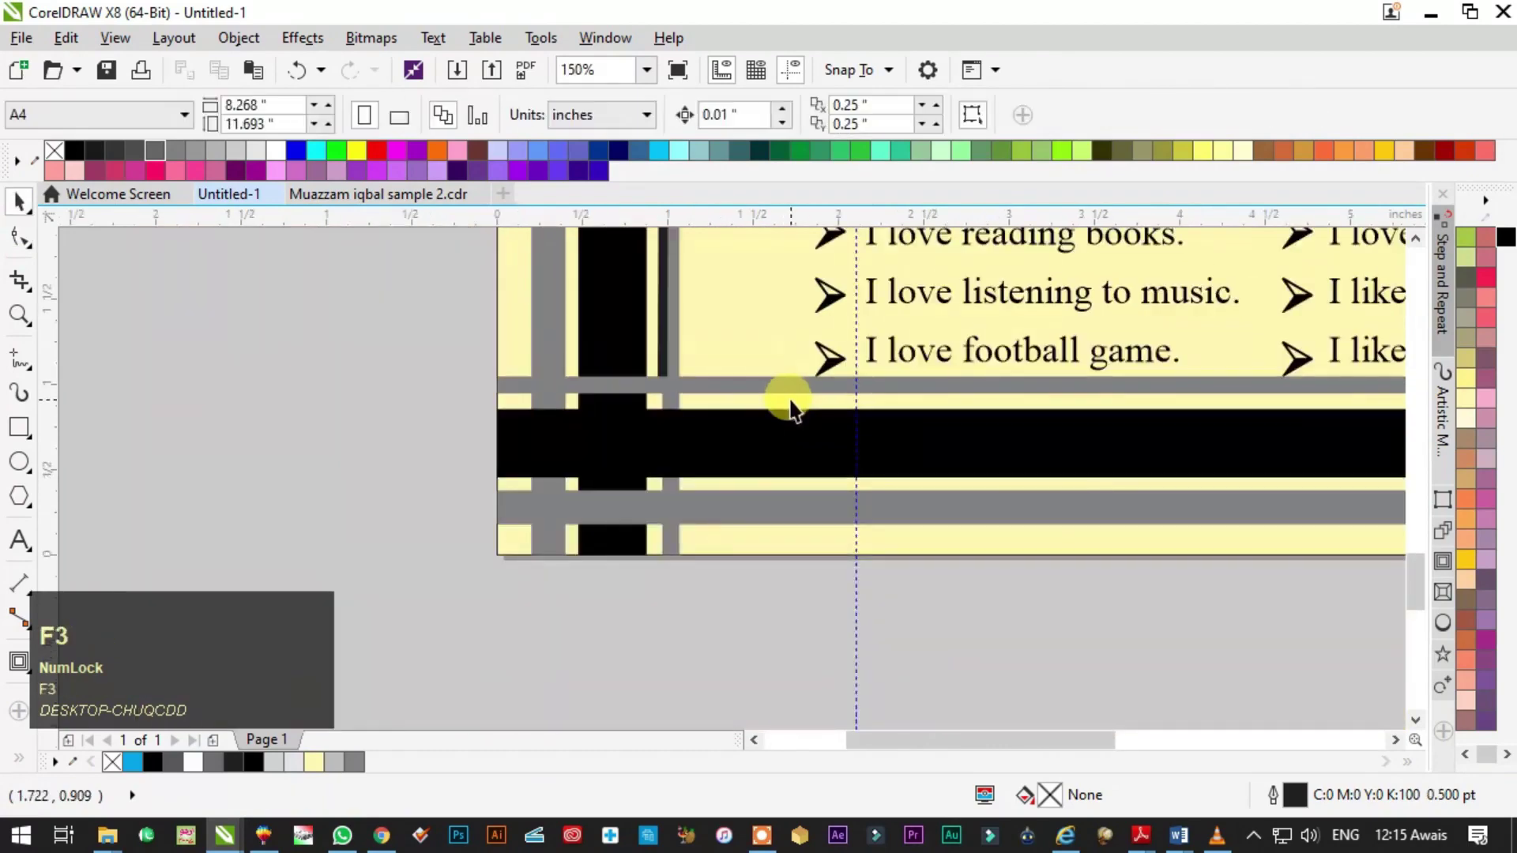
key("F4")
key("F2")
left_click(664, 340)
left_click(663, 340)
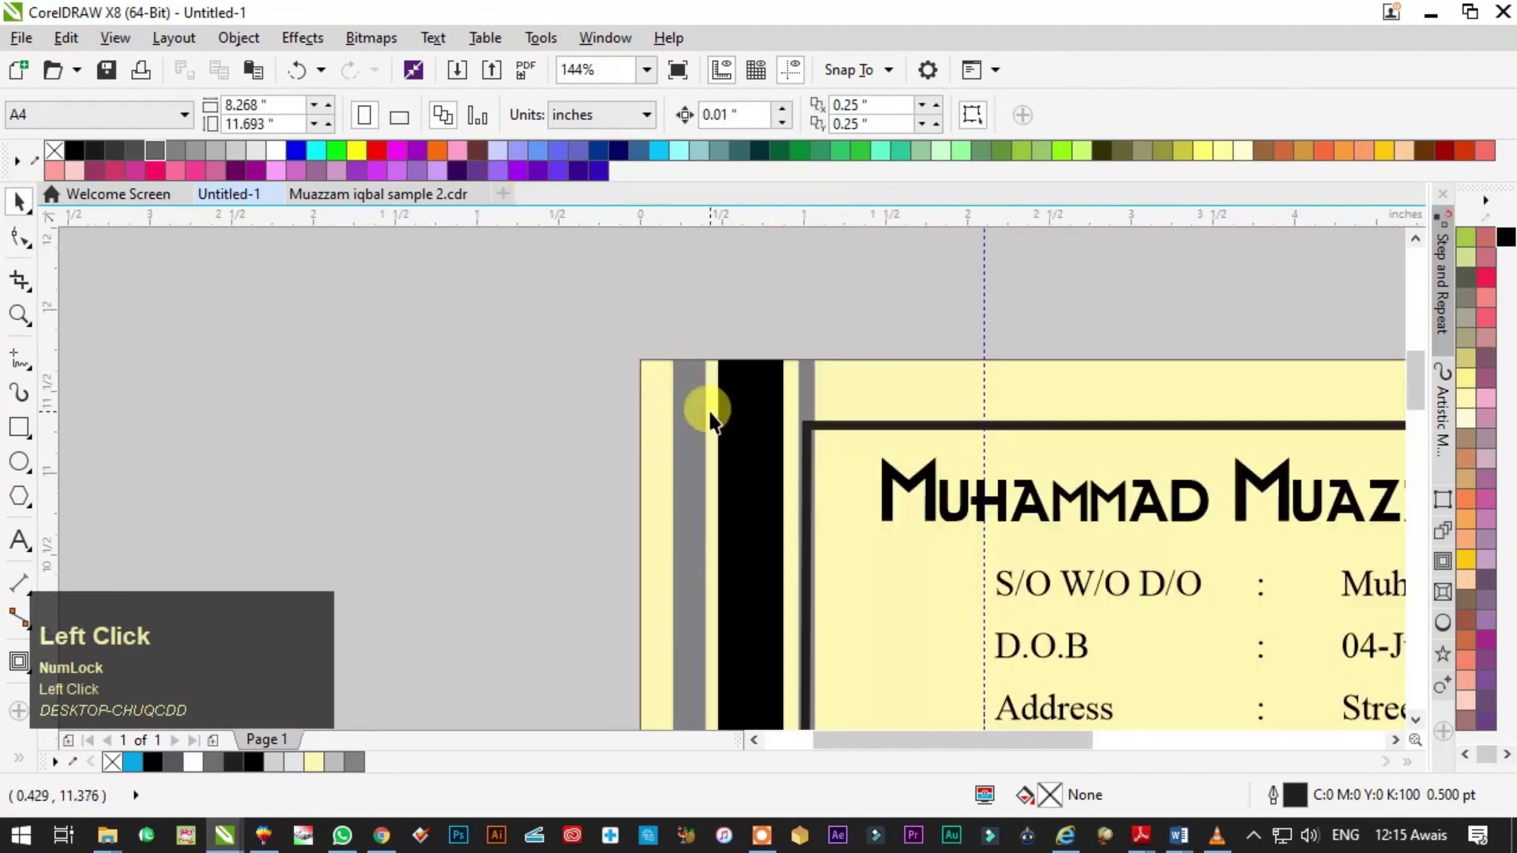
left_click_drag(806, 395, 732, 441)
key("ctrl+z")
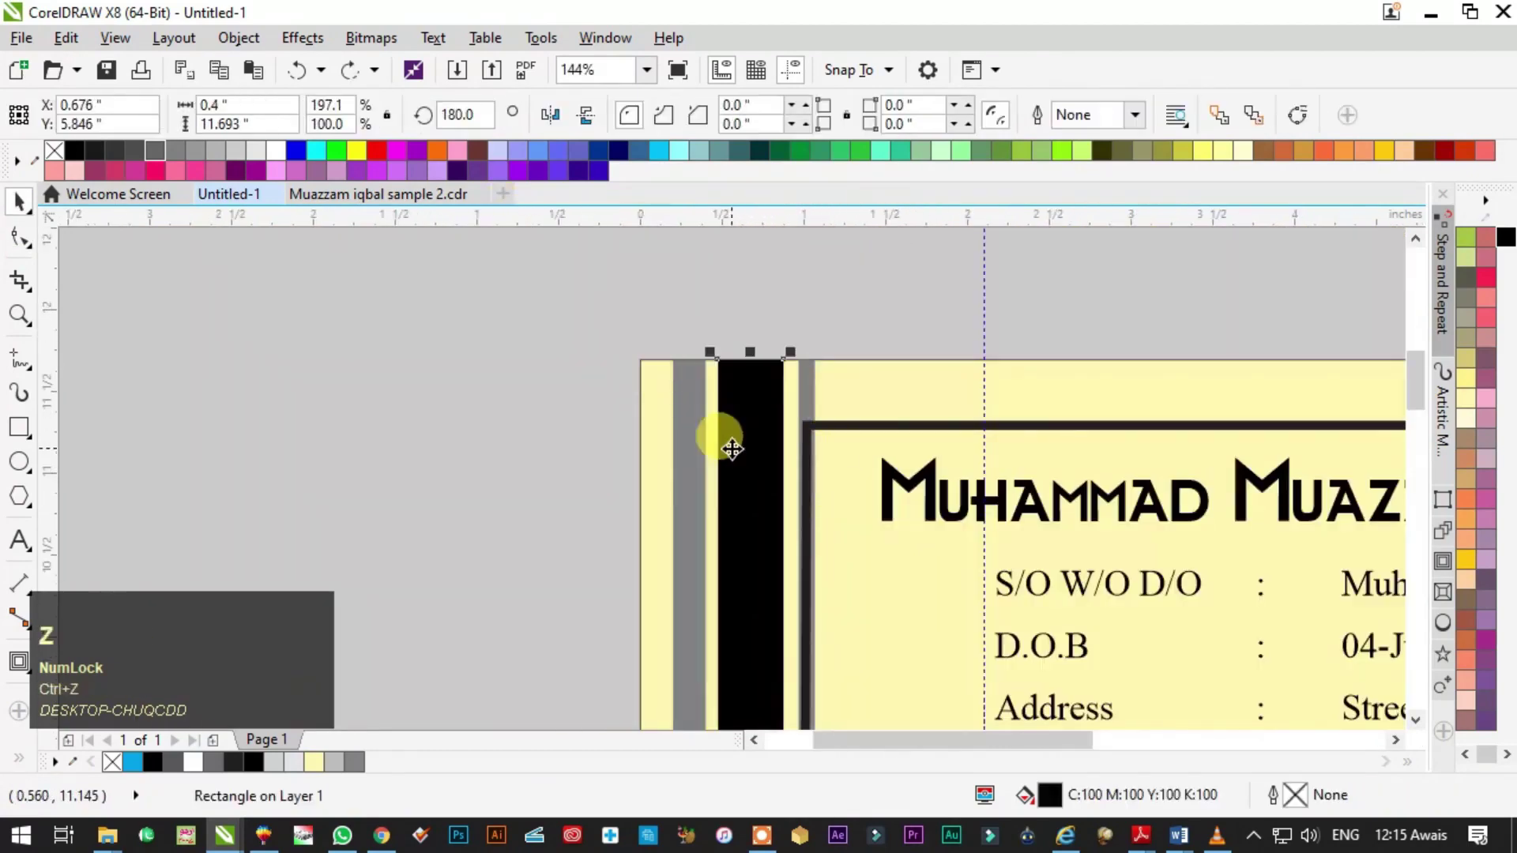
key("F3")
left_click(779, 400)
key("shift+Page_Up")
key("F3")
key("F4")
left_click(998, 483)
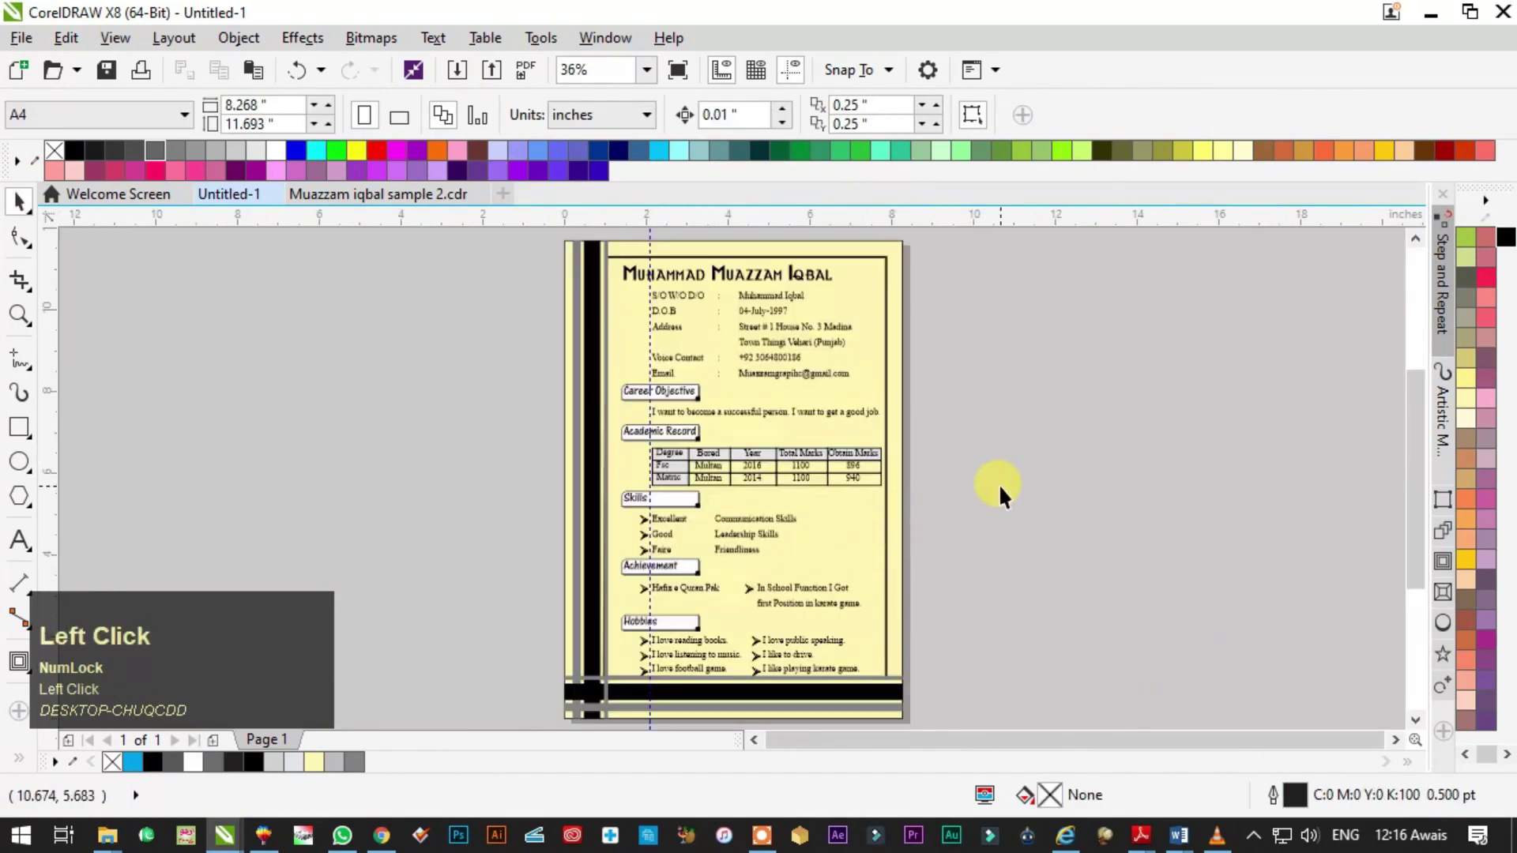
- Draw a white circle with no outline in front of the bottom-left stripe crossing
key("F2")
left_click_drag(531, 643, 703, 731)
key("F2")
left_click_drag(775, 647, 357, 293)
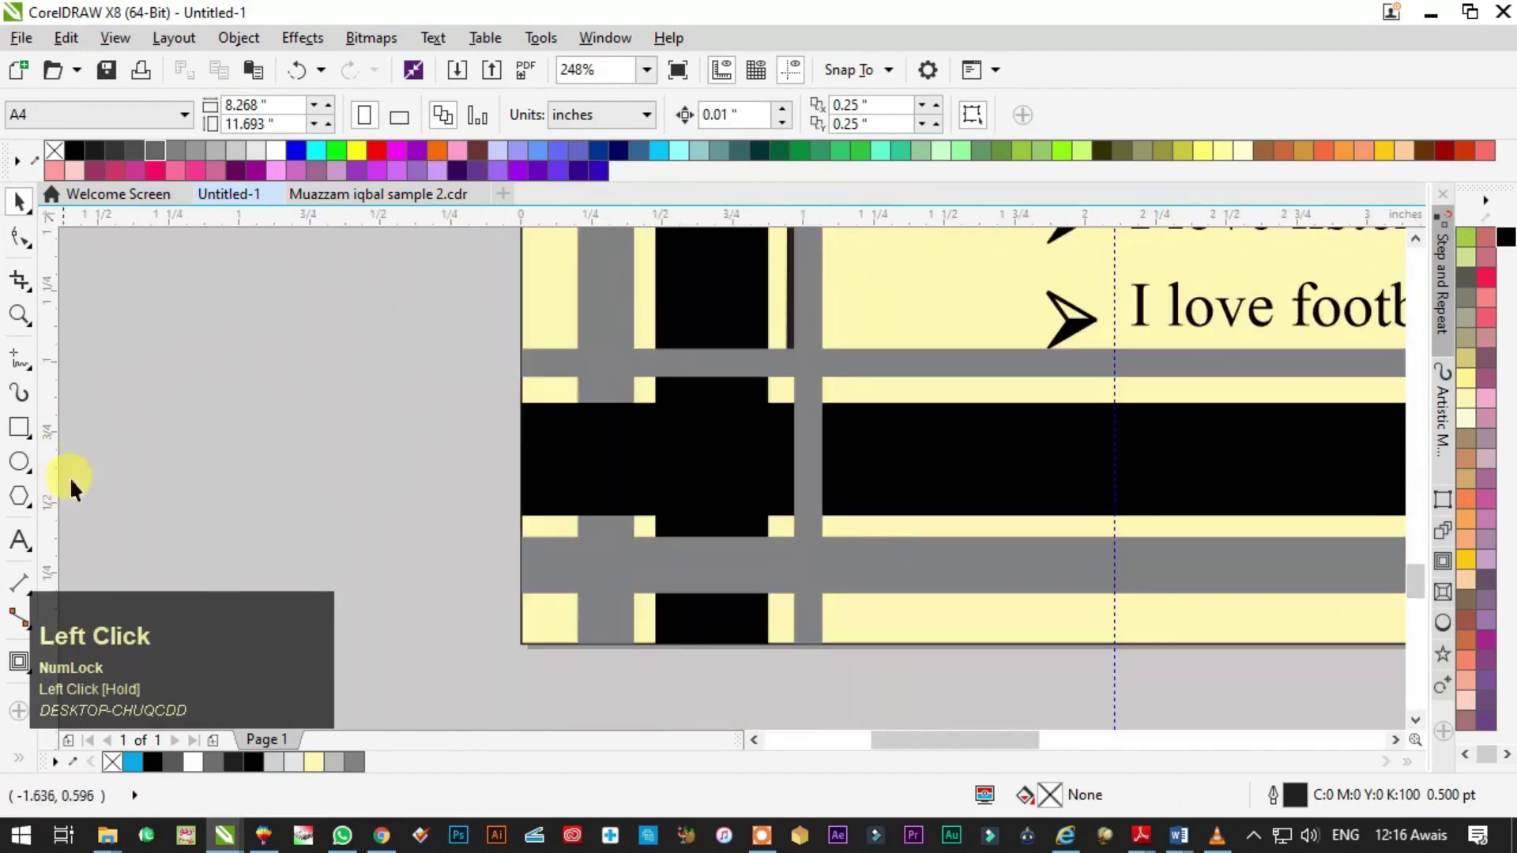
left_click(711, 305)
left_click(19, 462)
left_click_drag(552, 341, 828, 566)
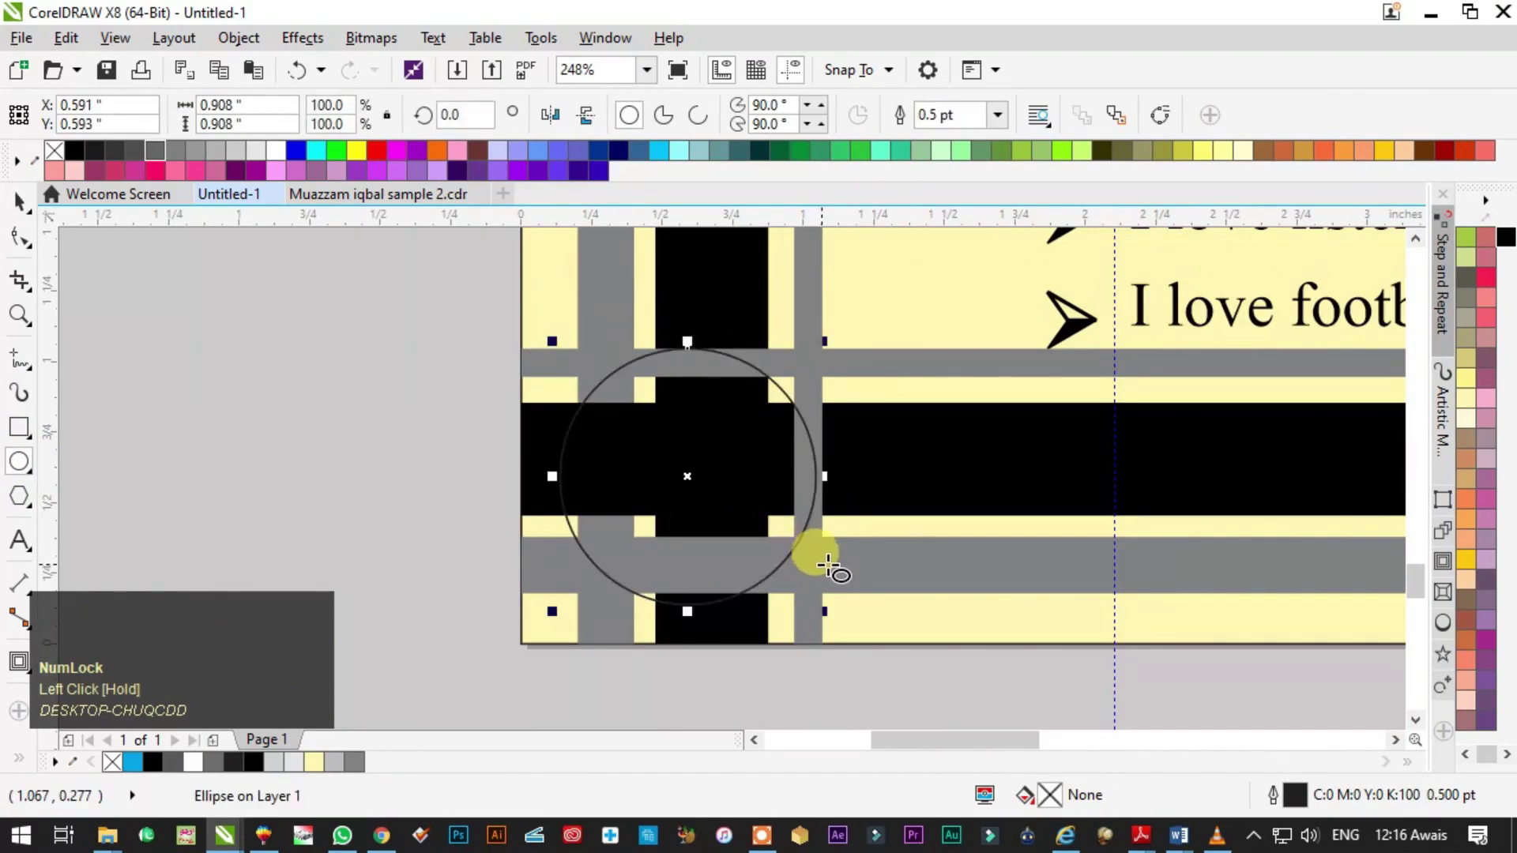
key("shift+Page_Up")
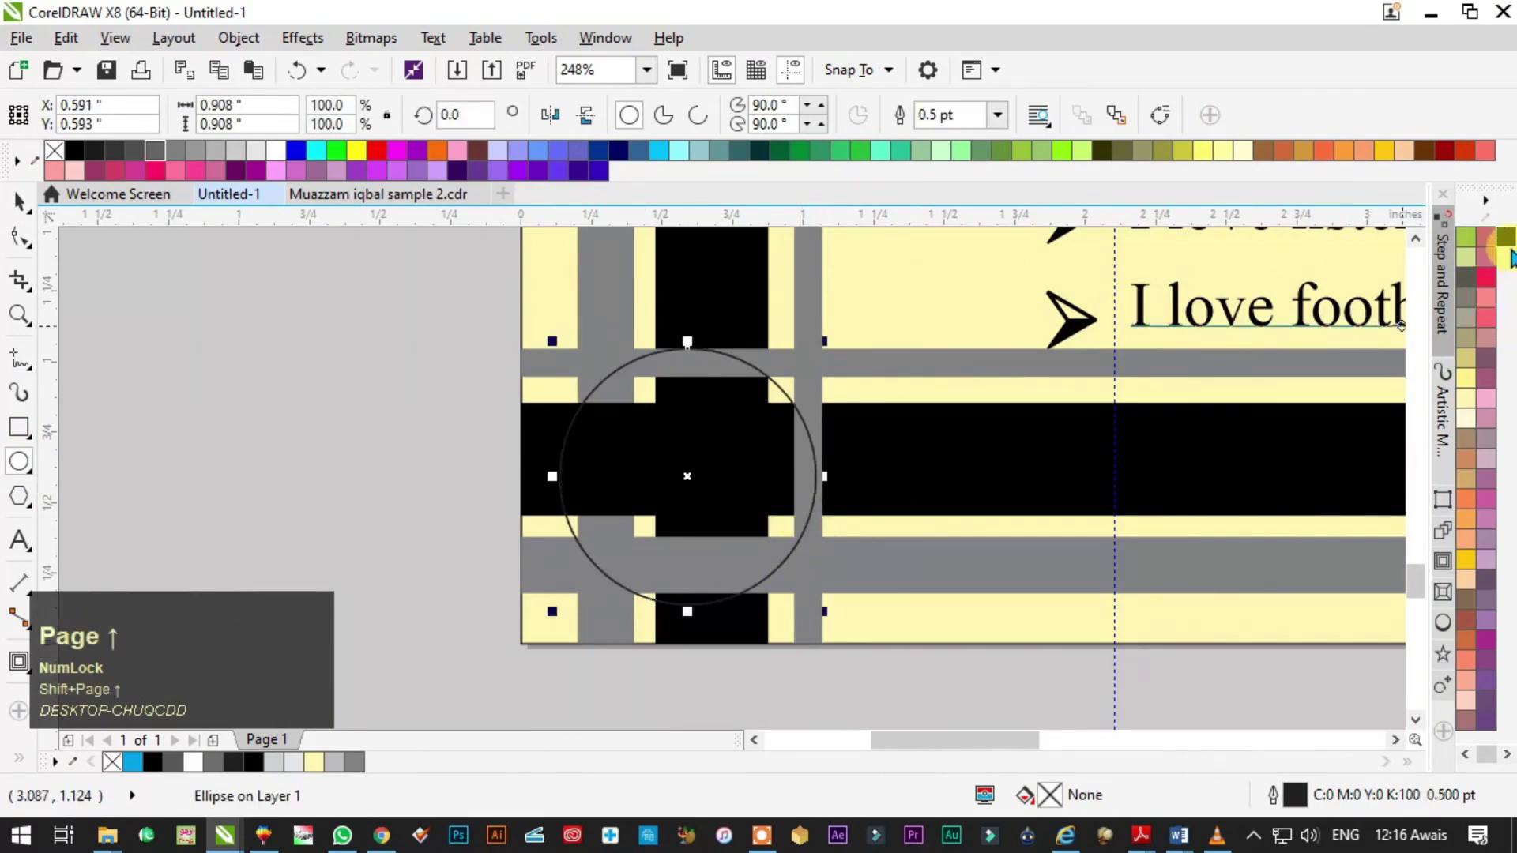
scroll(1485, 316, "up", 5)
left_click(1466, 458)
right_click(1465, 237)
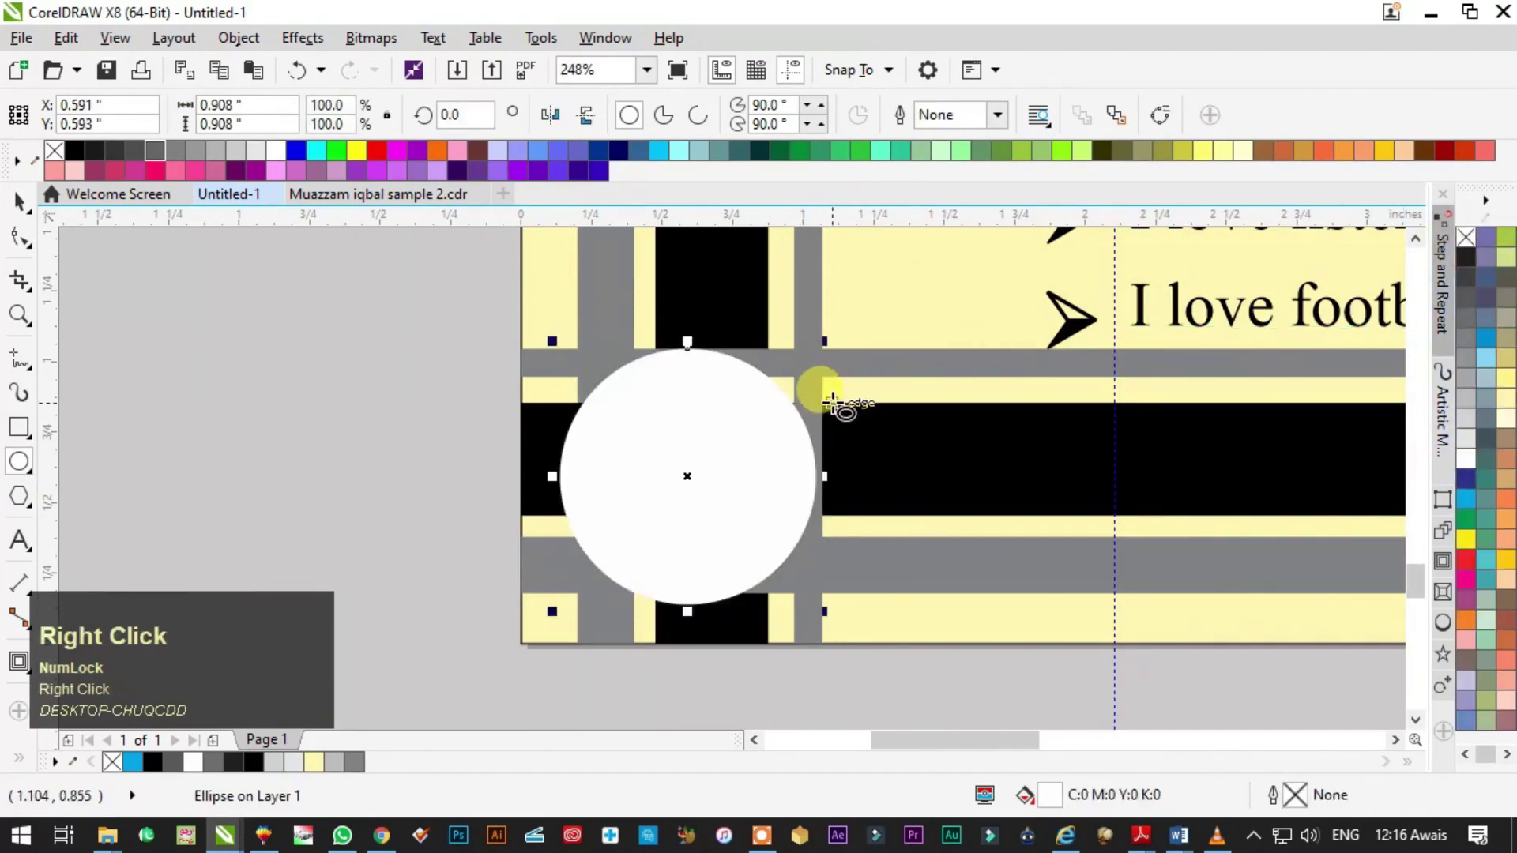
- Add smaller concentric copies of the circle inside it, filled grey and black
key("space")
left_click_drag(825, 342, 773, 436)
right_click(830, 379, "shift")
left_click(1468, 328)
right_click(772, 437)
scroll(1486, 332, "down", 3)
left_click(1505, 237)
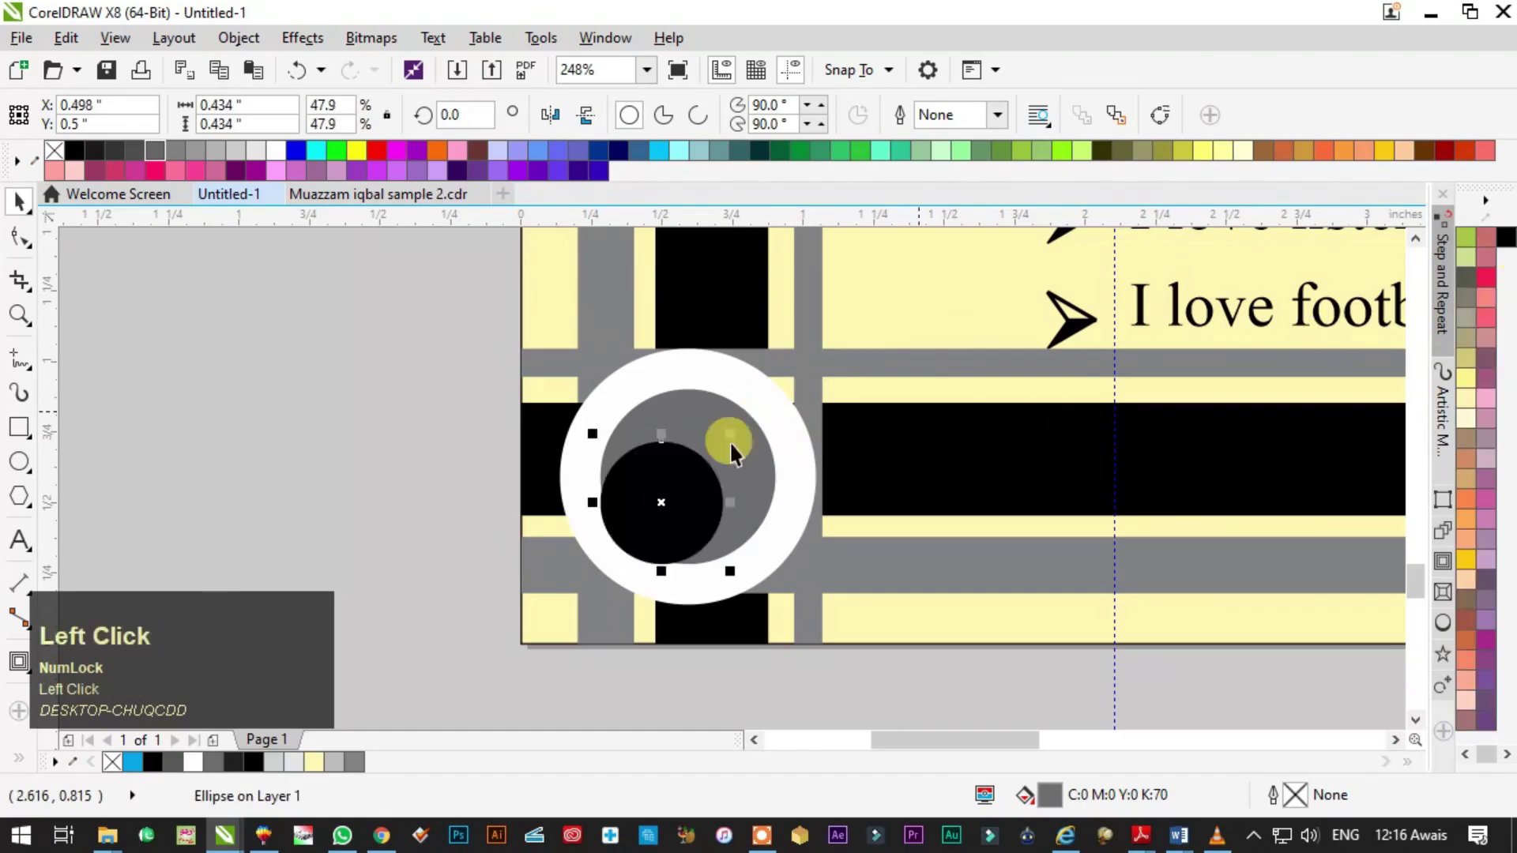
left_click(746, 457, "shift")
key("F3")
key("Escape")
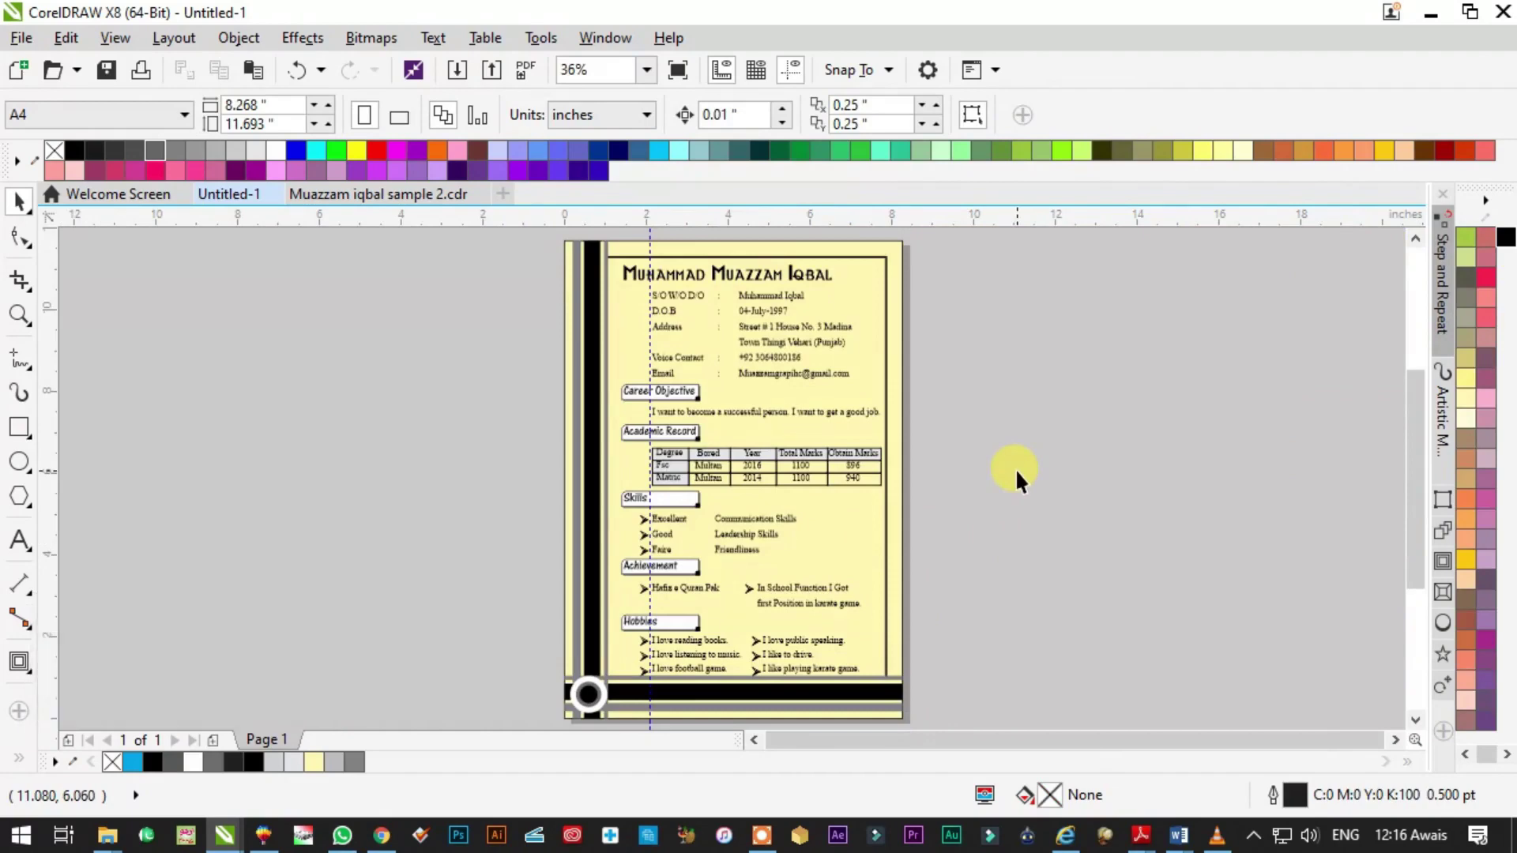
key("F2")
left_click(888, 301)
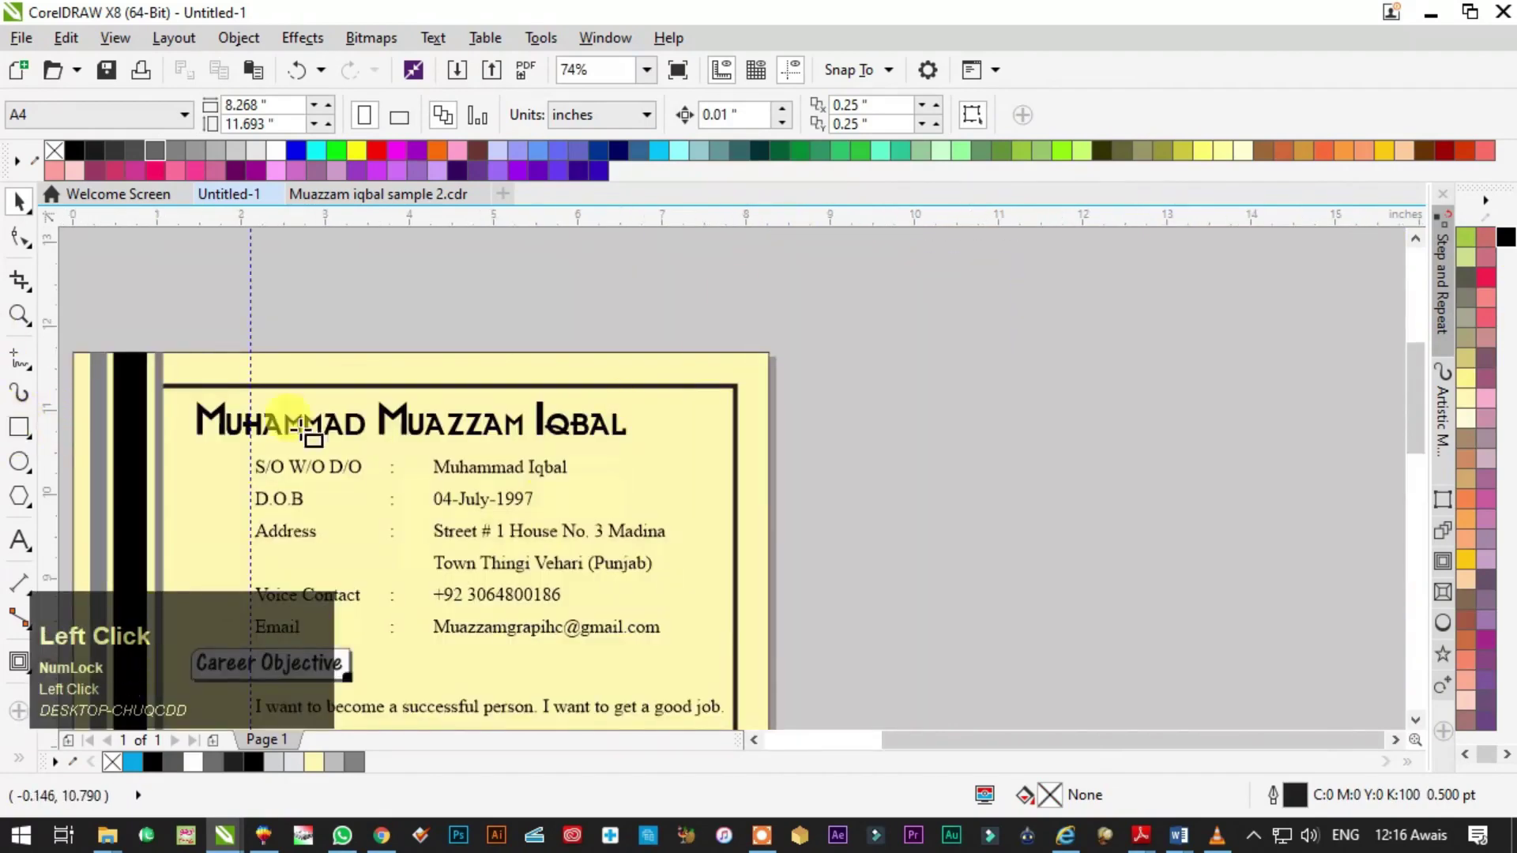
- Draw a square at the page's top-right corner and drop a smaller white copy inside it
left_click(19, 426)
left_click_drag(768, 353, 670, 450)
key("space")
left_click_drag(871, 503, 613, 301)
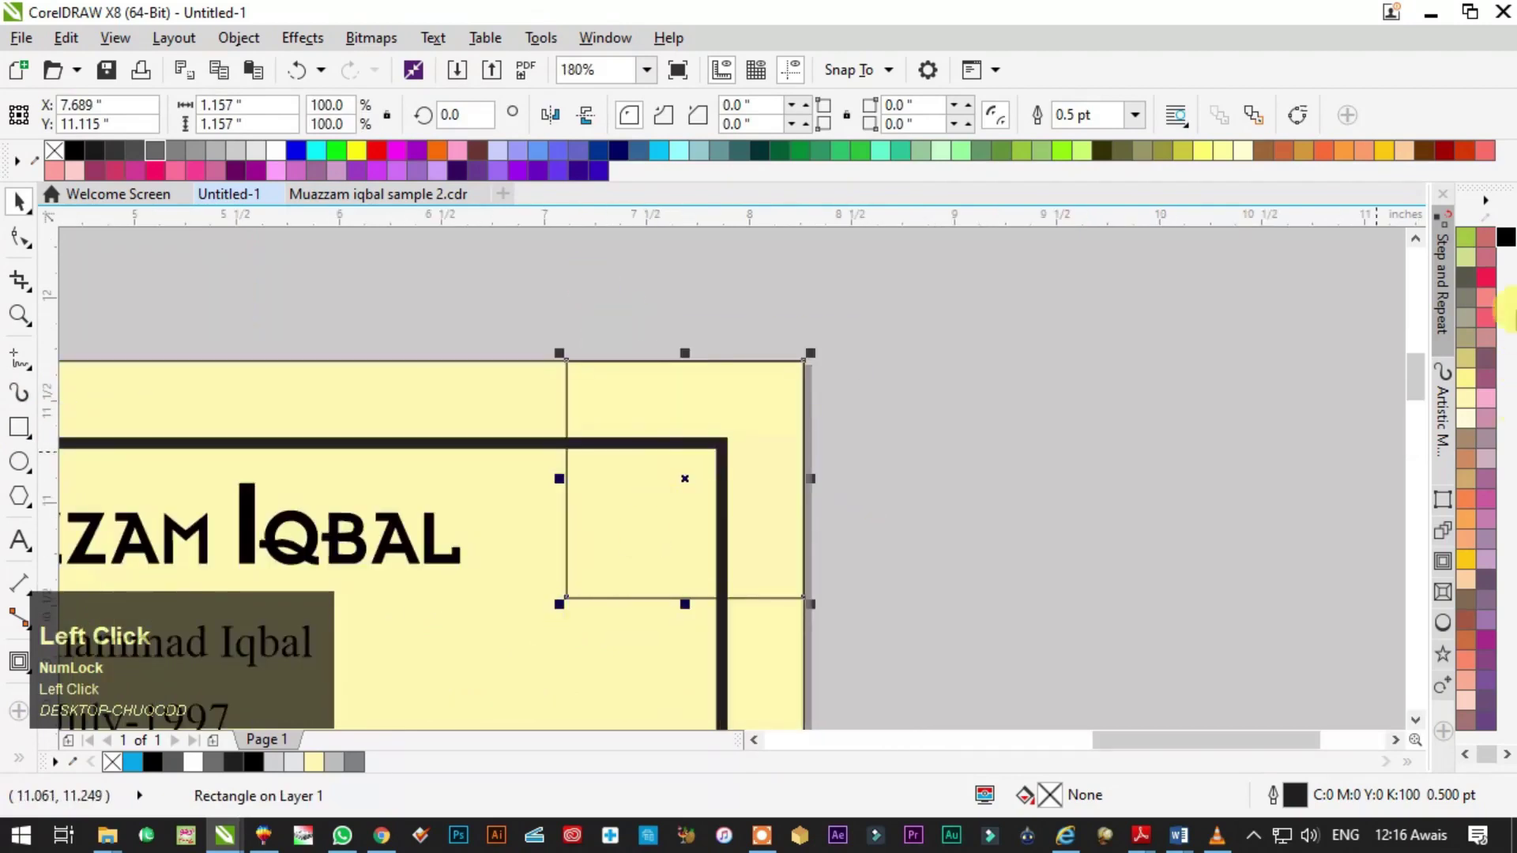
left_click_drag(566, 598, 613, 592)
right_click(613, 592)
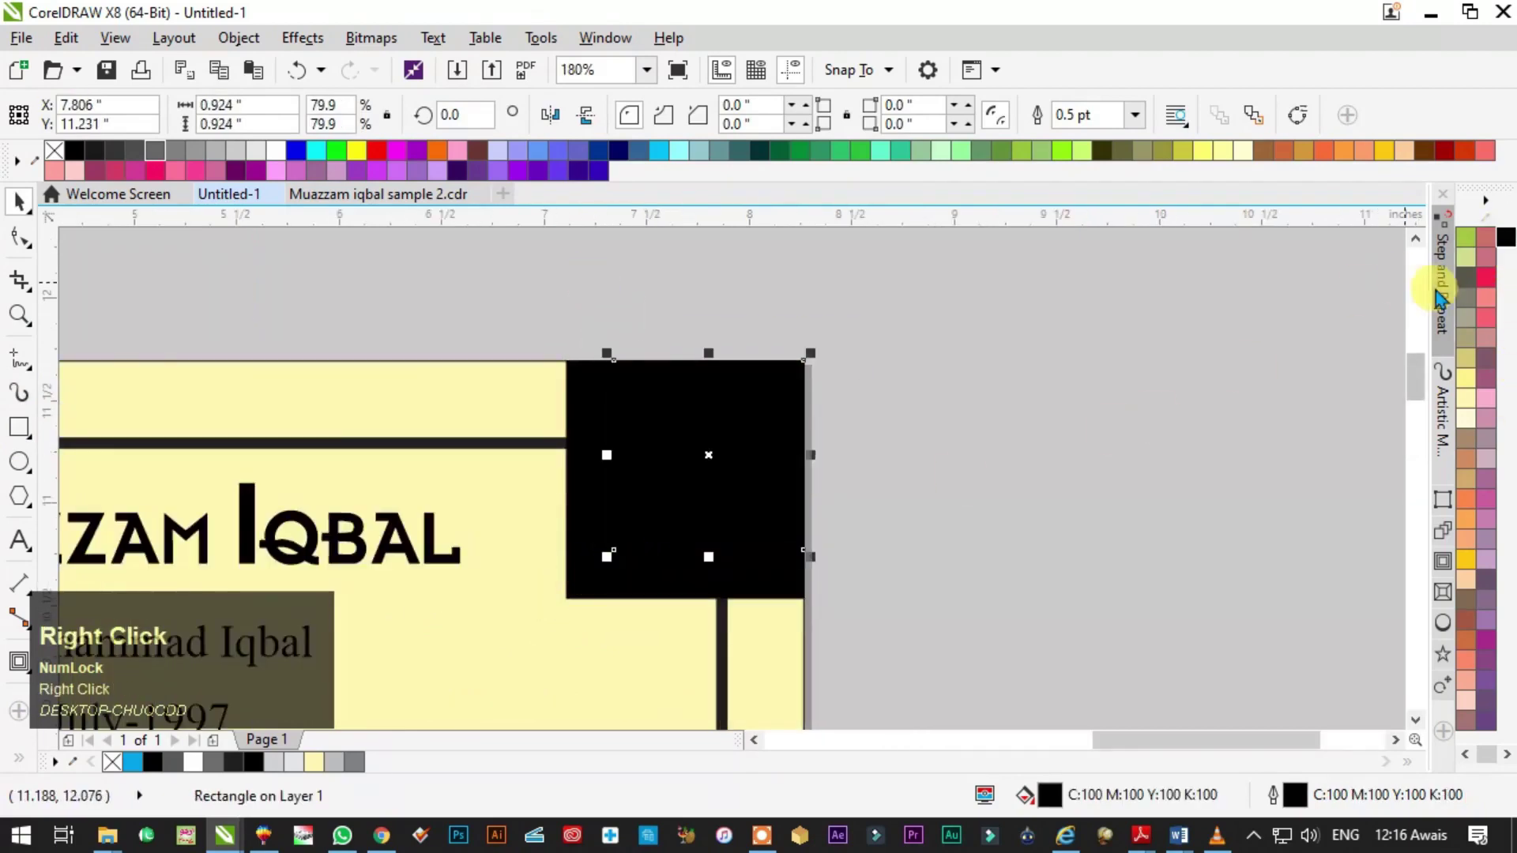
scroll(1466, 332, "up", 3)
left_click(1468, 460)
left_click(1056, 501)
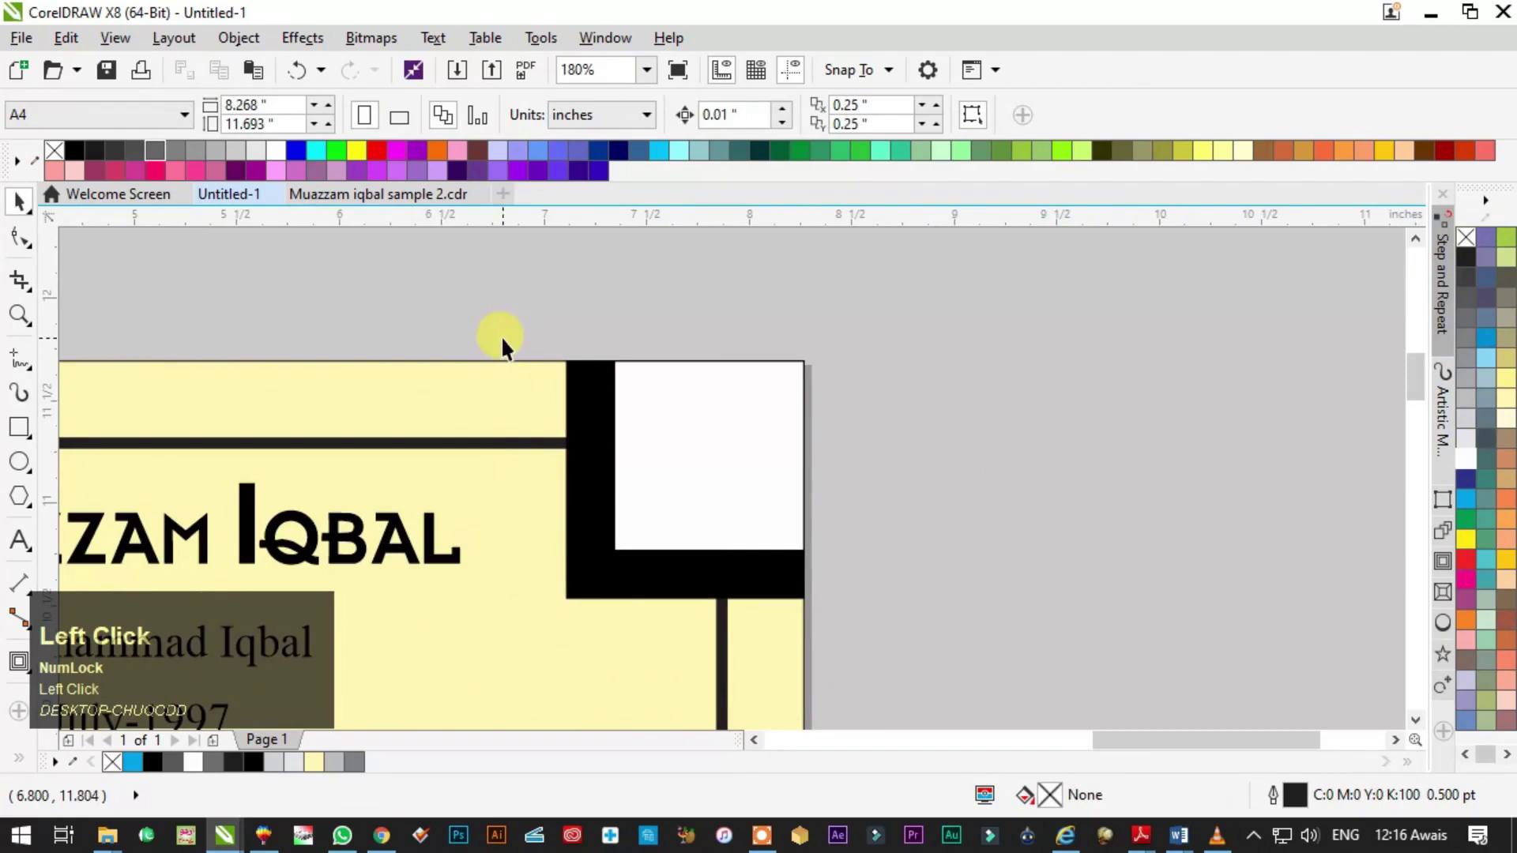
- Resize both top-right corner squares together
key("F3")
key("F4")
key("Escape")
left_click(975, 439)
scroll(648, 373, "up", 3)
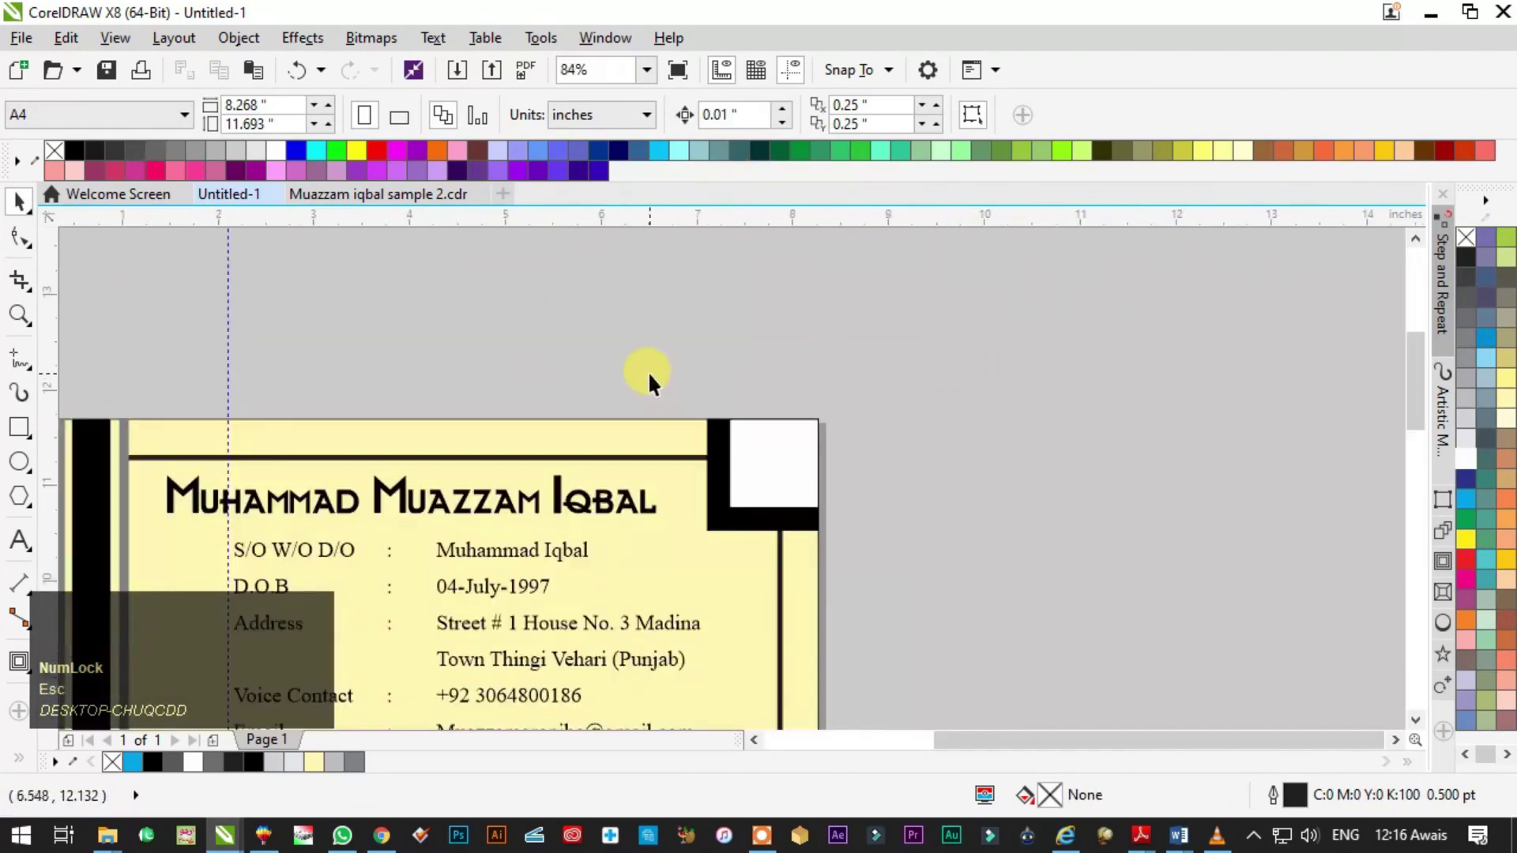
left_click(817, 572, "alt")
left_click_drag(702, 539, 723, 506)
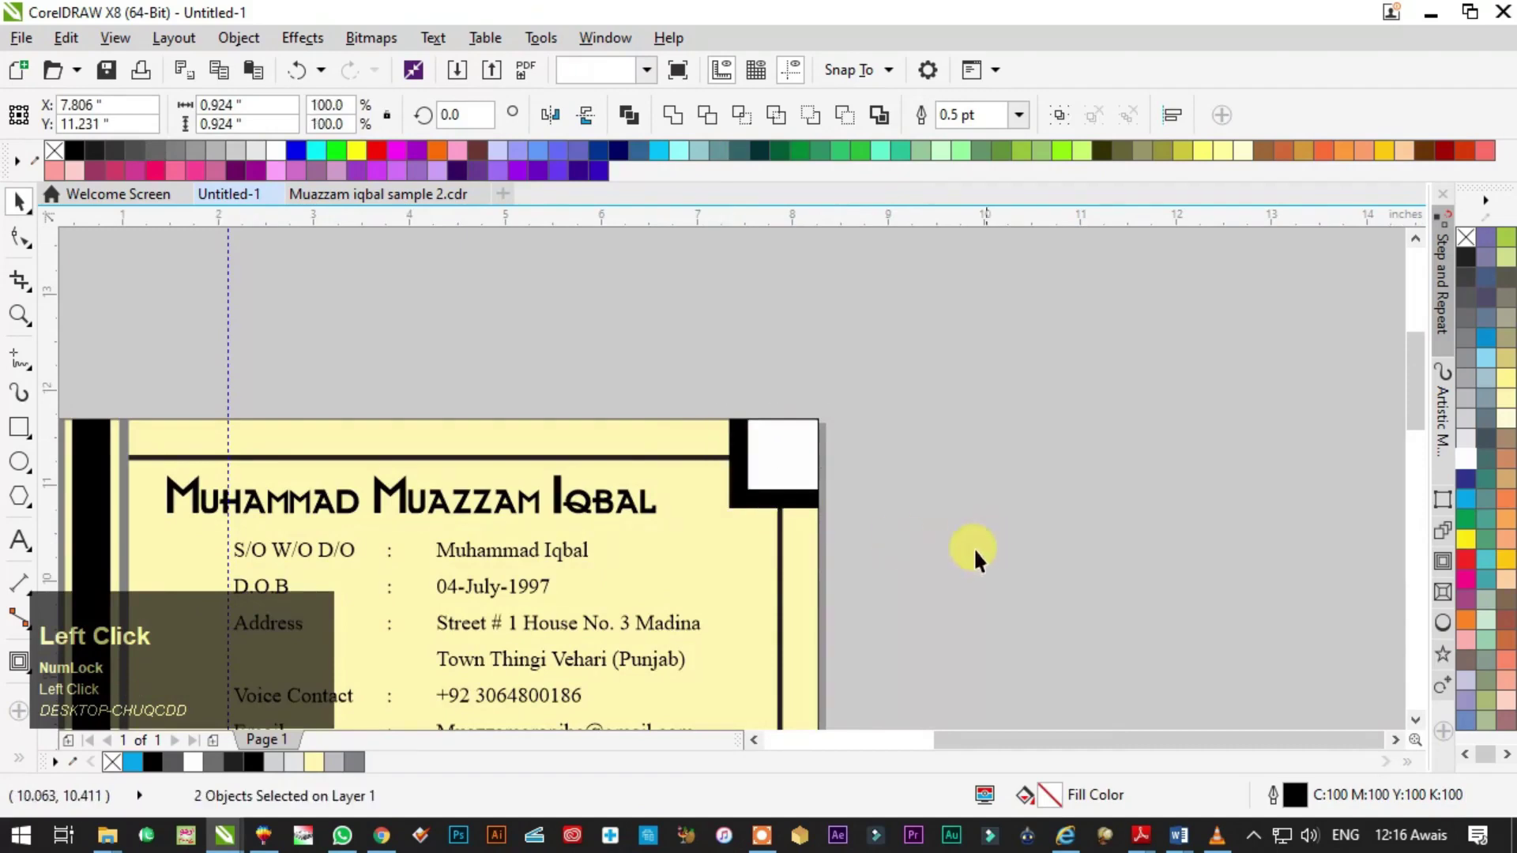
key("F4")
key("Escape")
left_click(1004, 477)
scroll(1004, 476, "up", 1)
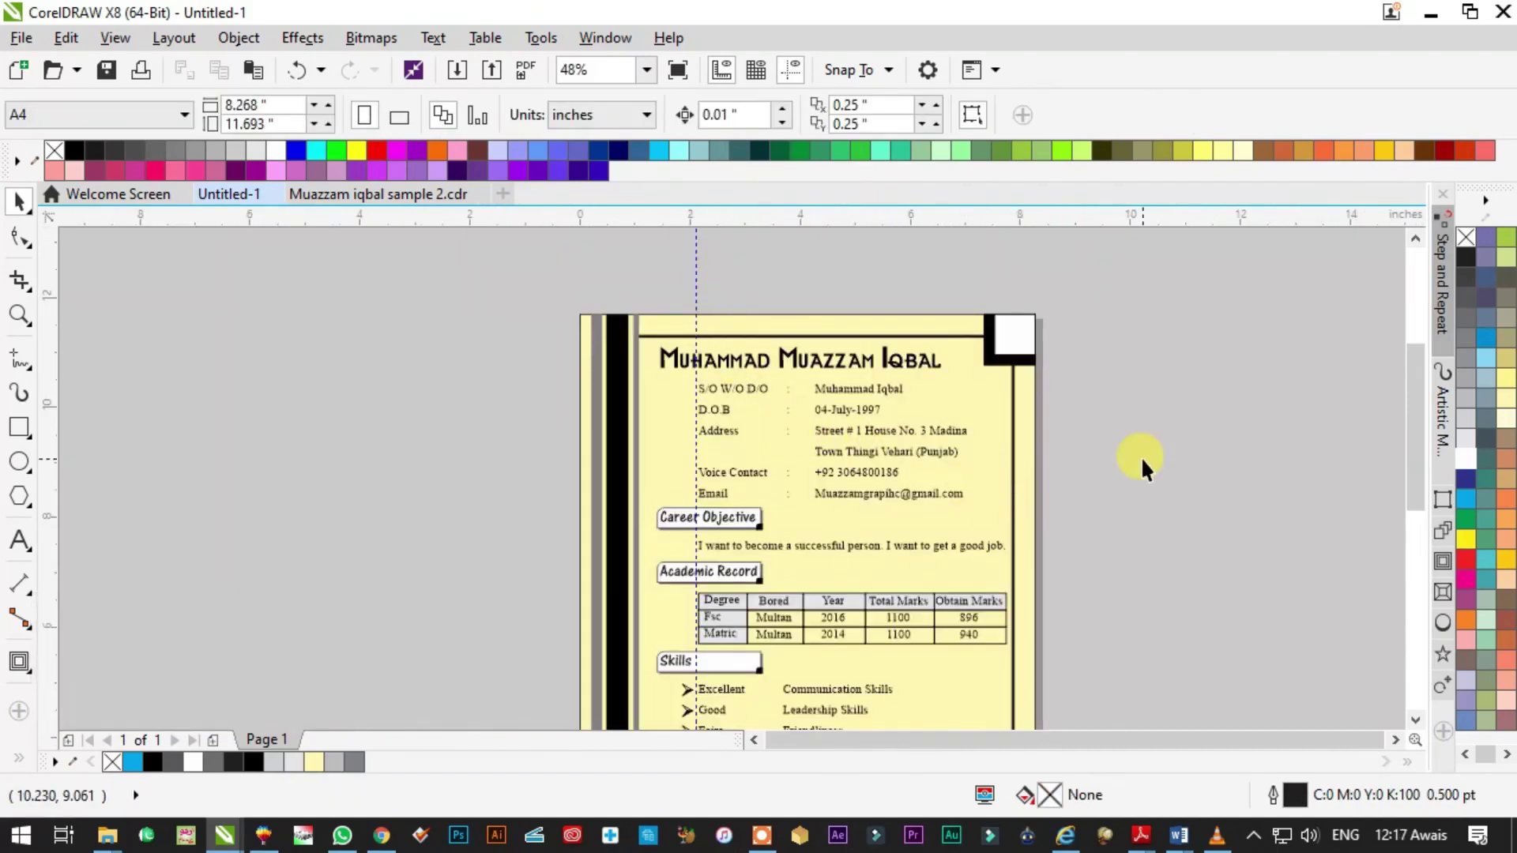
key("F4")
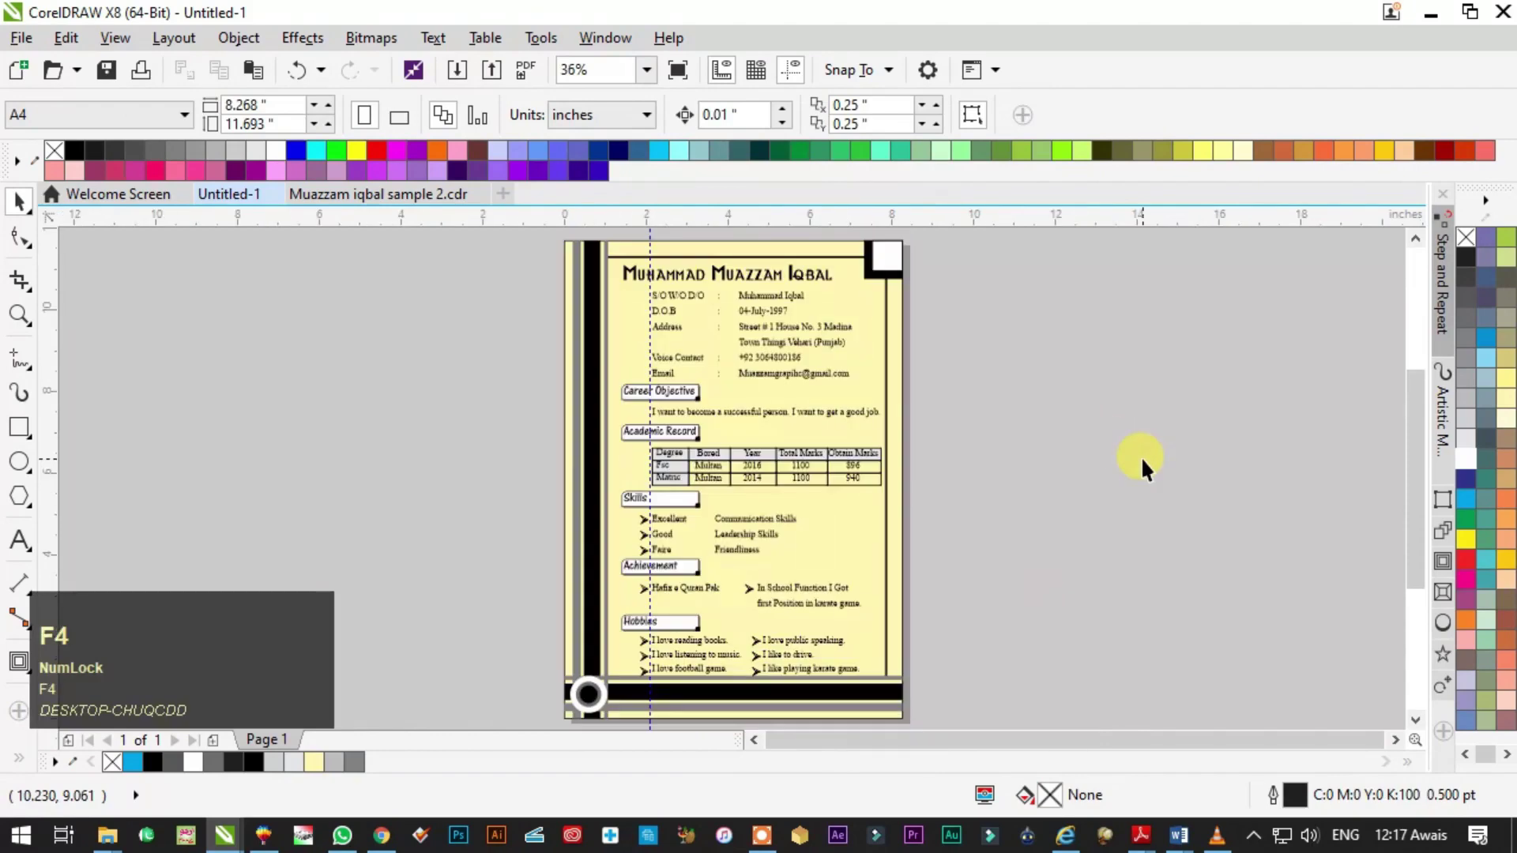